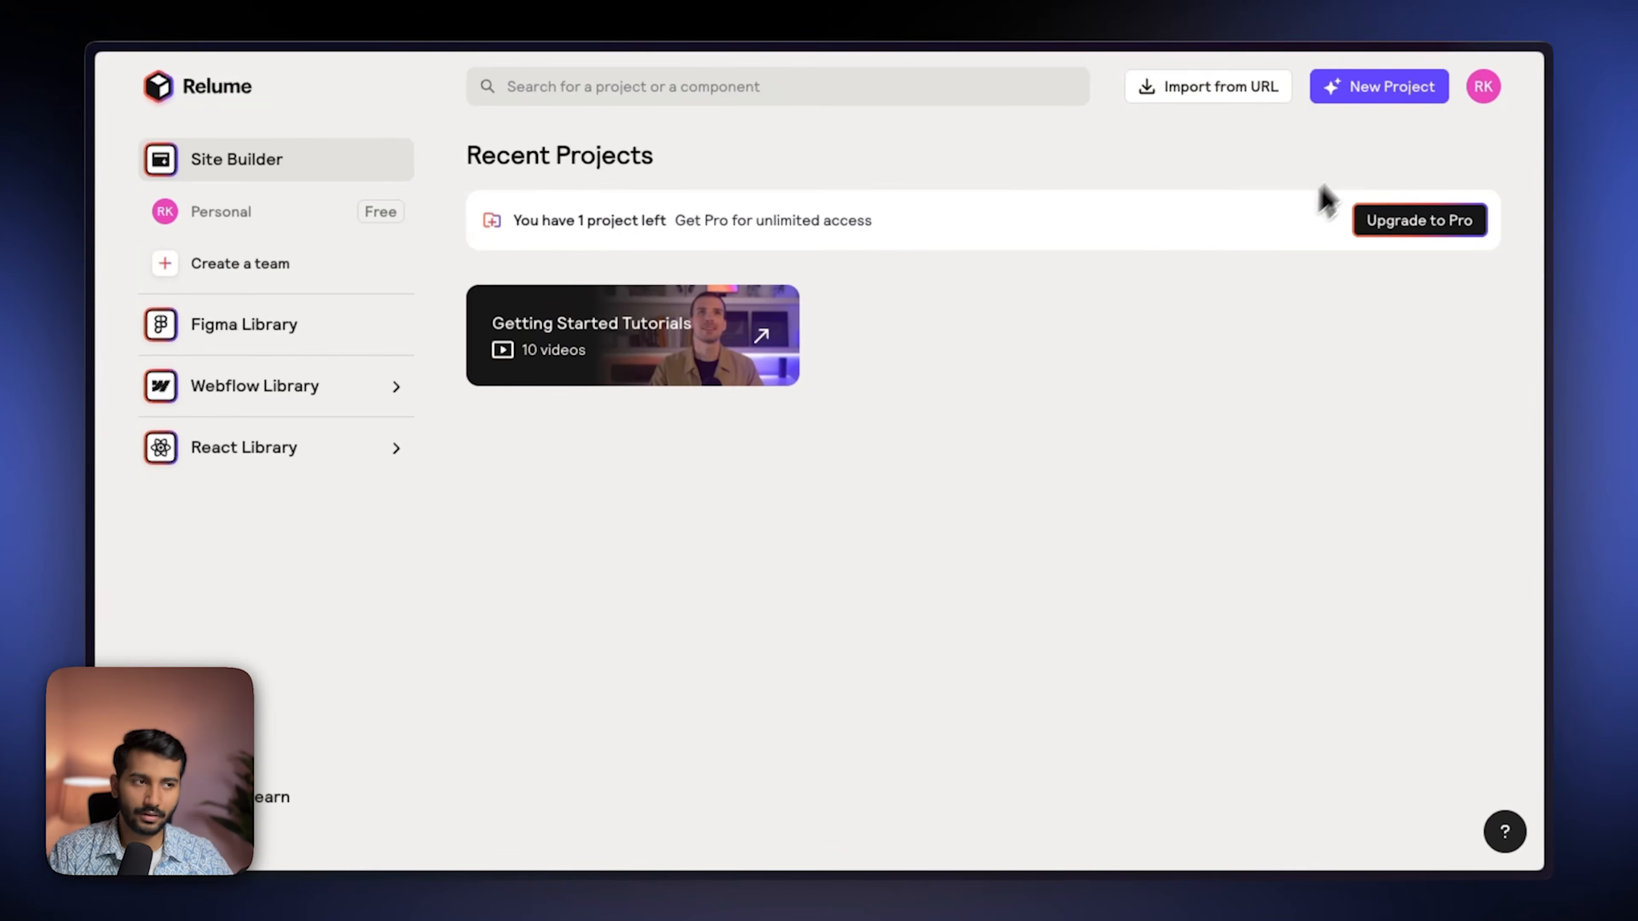
# Step: Create a new project named Roamly and paste the waitlist landing page brief as its description
pyautogui.click(1364, 104)
pyautogui.click(209, 107)
pyautogui.write('Roamly')
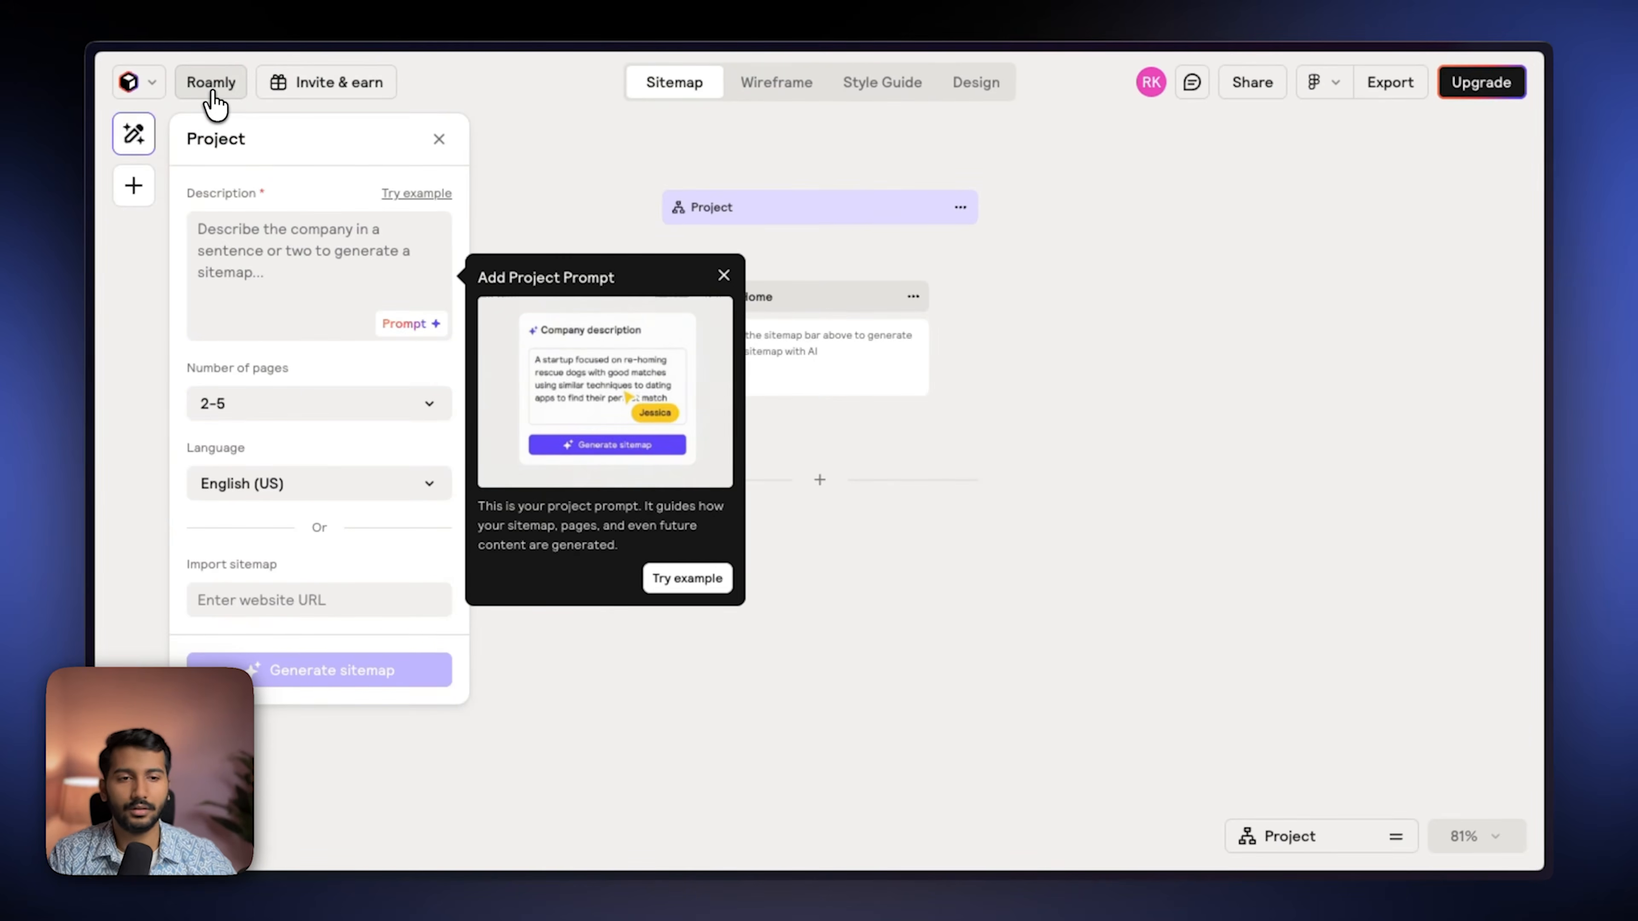
pyautogui.click(329, 268)
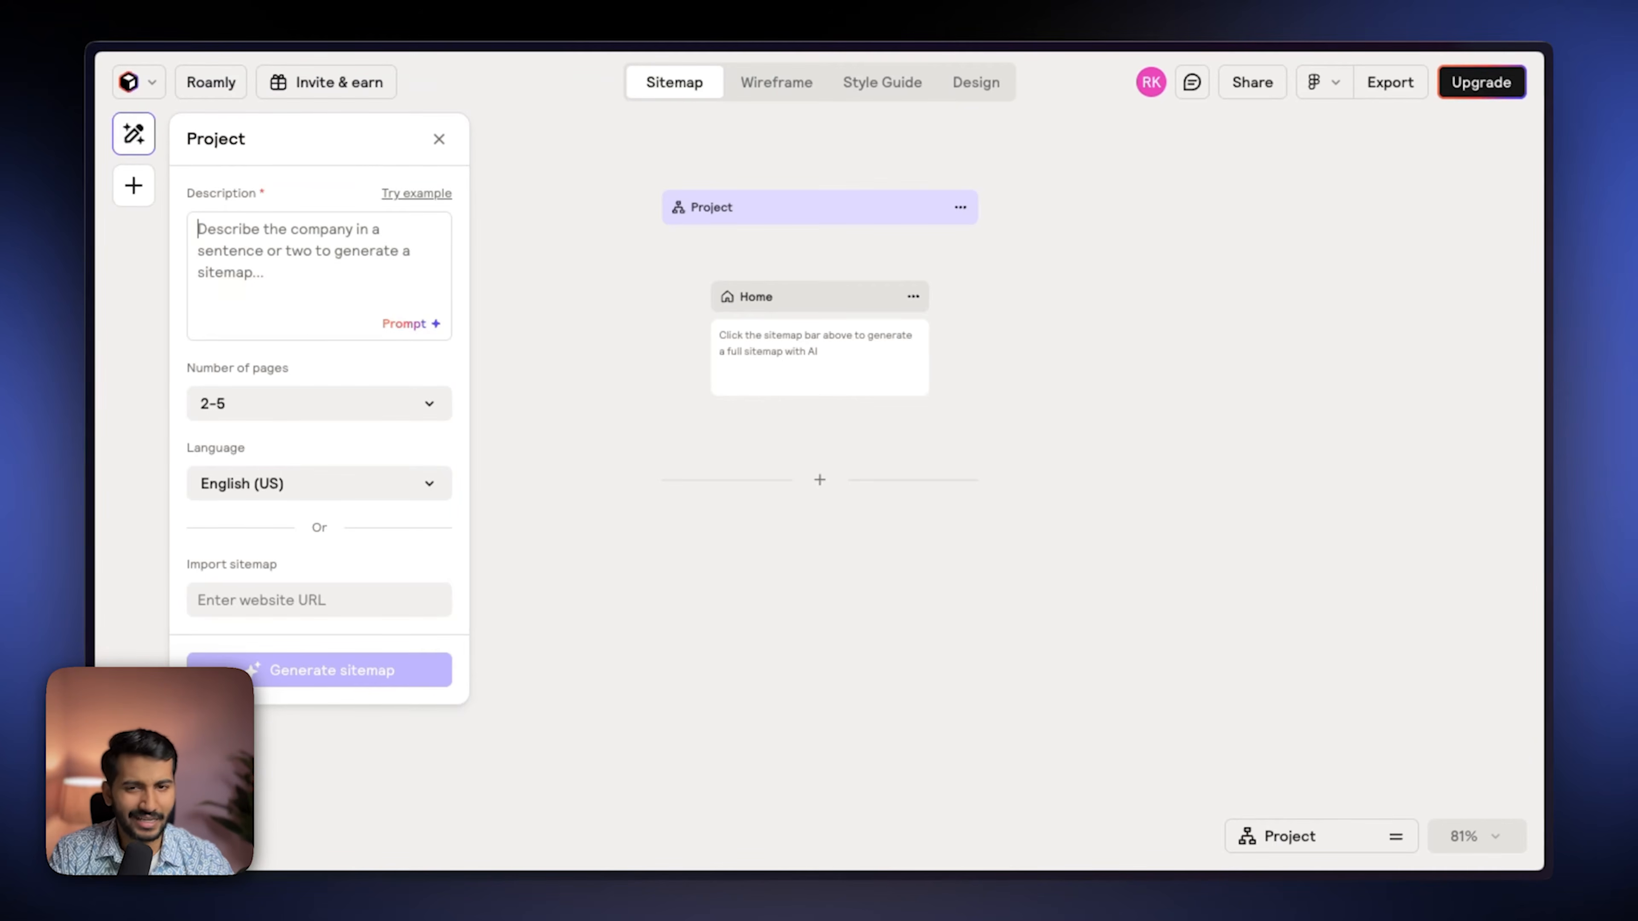
pyautogui.hotkey('ctrl', 'v')
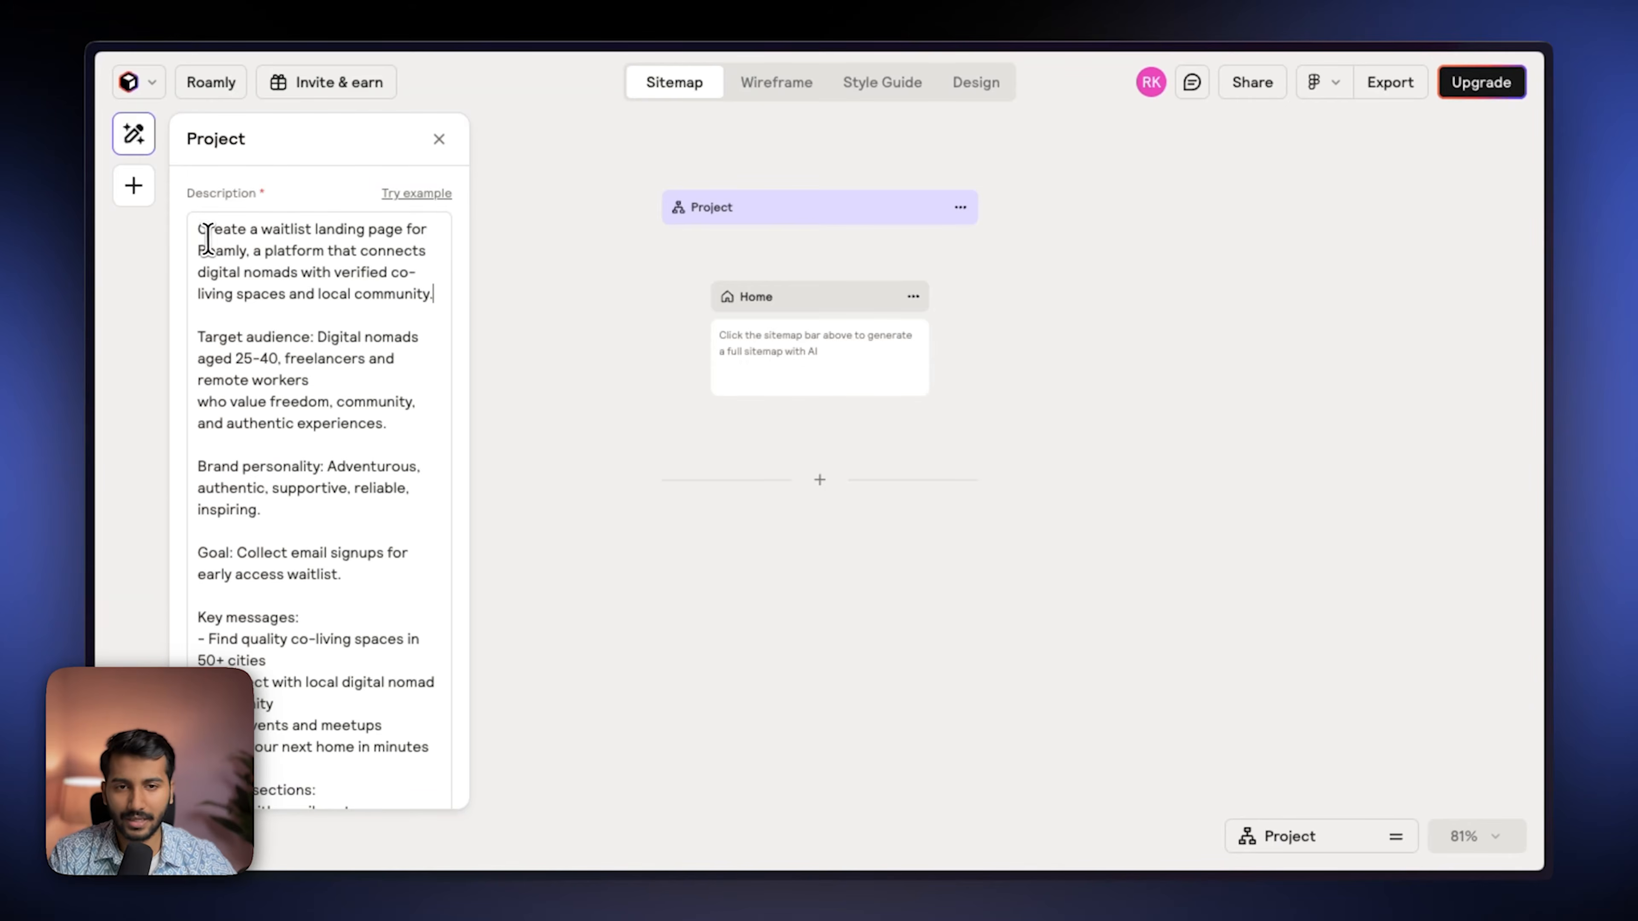
# Step: Review the pasted brief from the target audience and brand personality through the goal, key messages, included sections and tone
pyautogui.moveTo(197, 232); pyautogui.dragTo(508, 259)
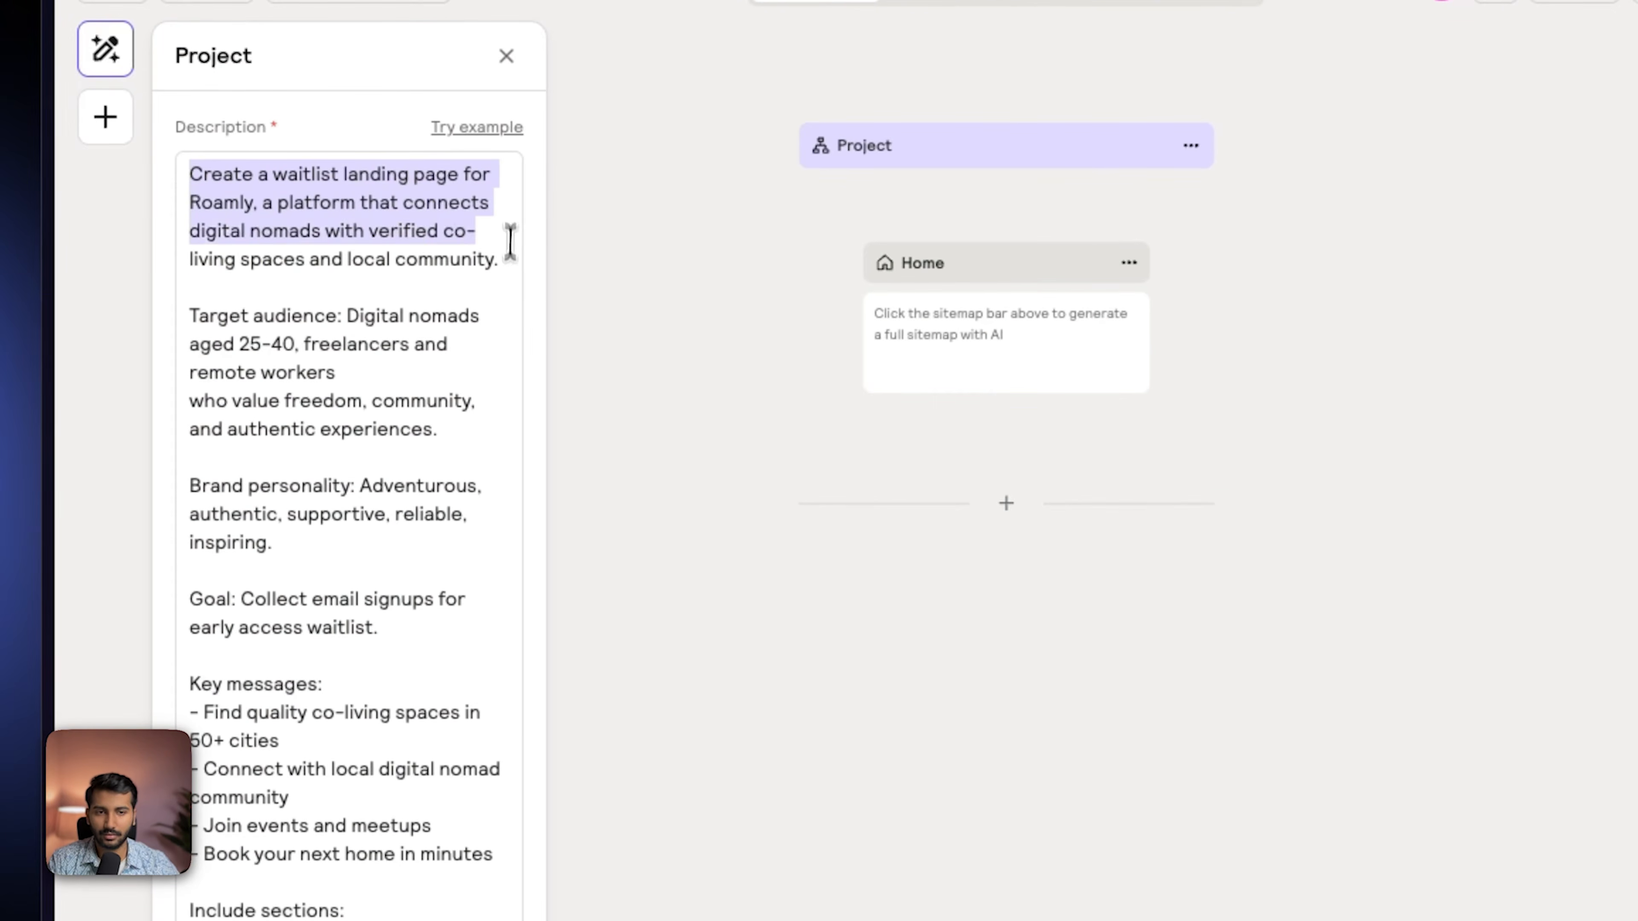
pyautogui.scroll(-1, 413, 343)
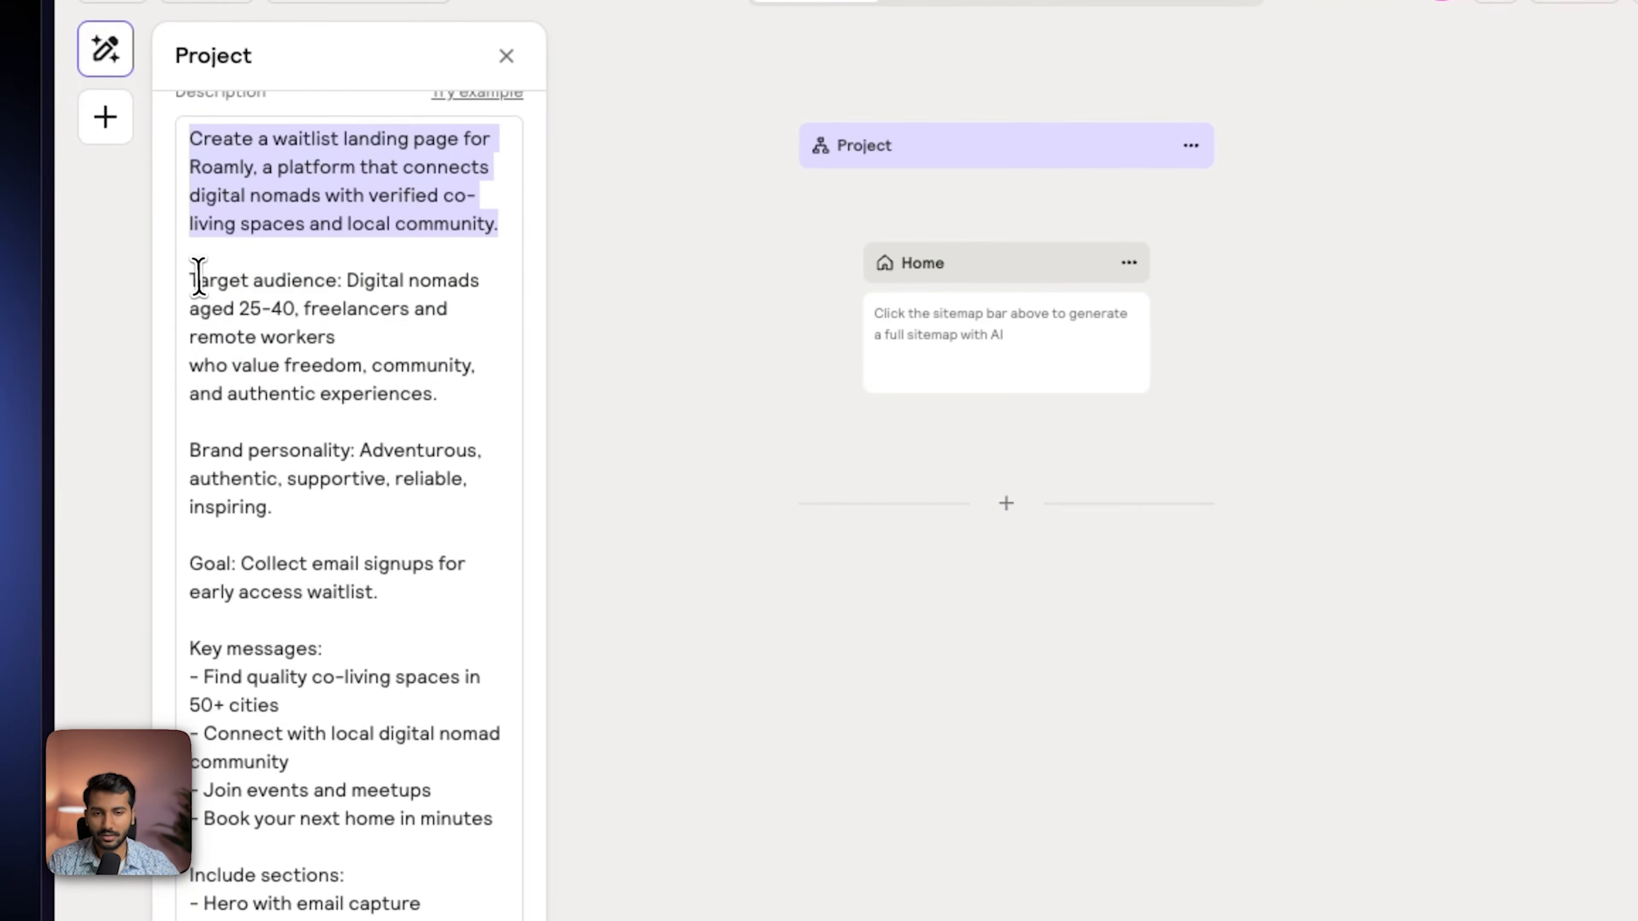
pyautogui.moveTo(200, 277); pyautogui.dragTo(465, 369)
pyautogui.scroll(-2, 426, 390)
pyautogui.moveTo(311, 365); pyautogui.dragTo(178, 307)
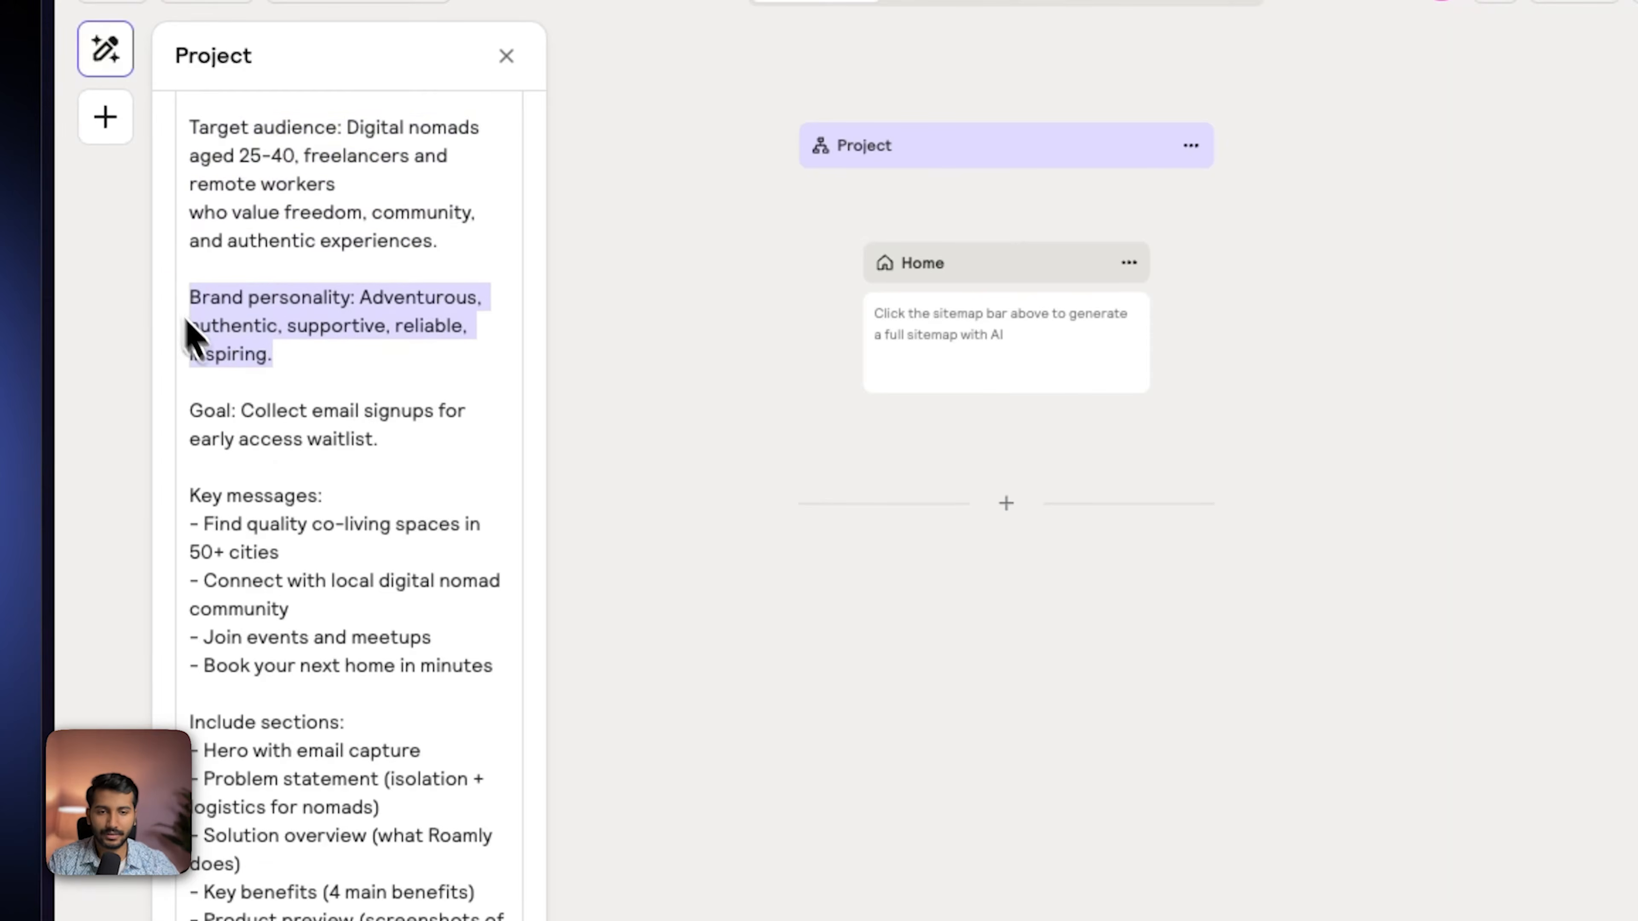
pyautogui.scroll(-1, 178, 310)
pyautogui.moveTo(427, 387); pyautogui.dragTo(138, 366)
pyautogui.scroll(-4, 399, 501)
pyautogui.moveTo(490, 496); pyautogui.dragTo(152, 395)
pyautogui.scroll(-5, 241, 465)
pyautogui.click(271, 326)
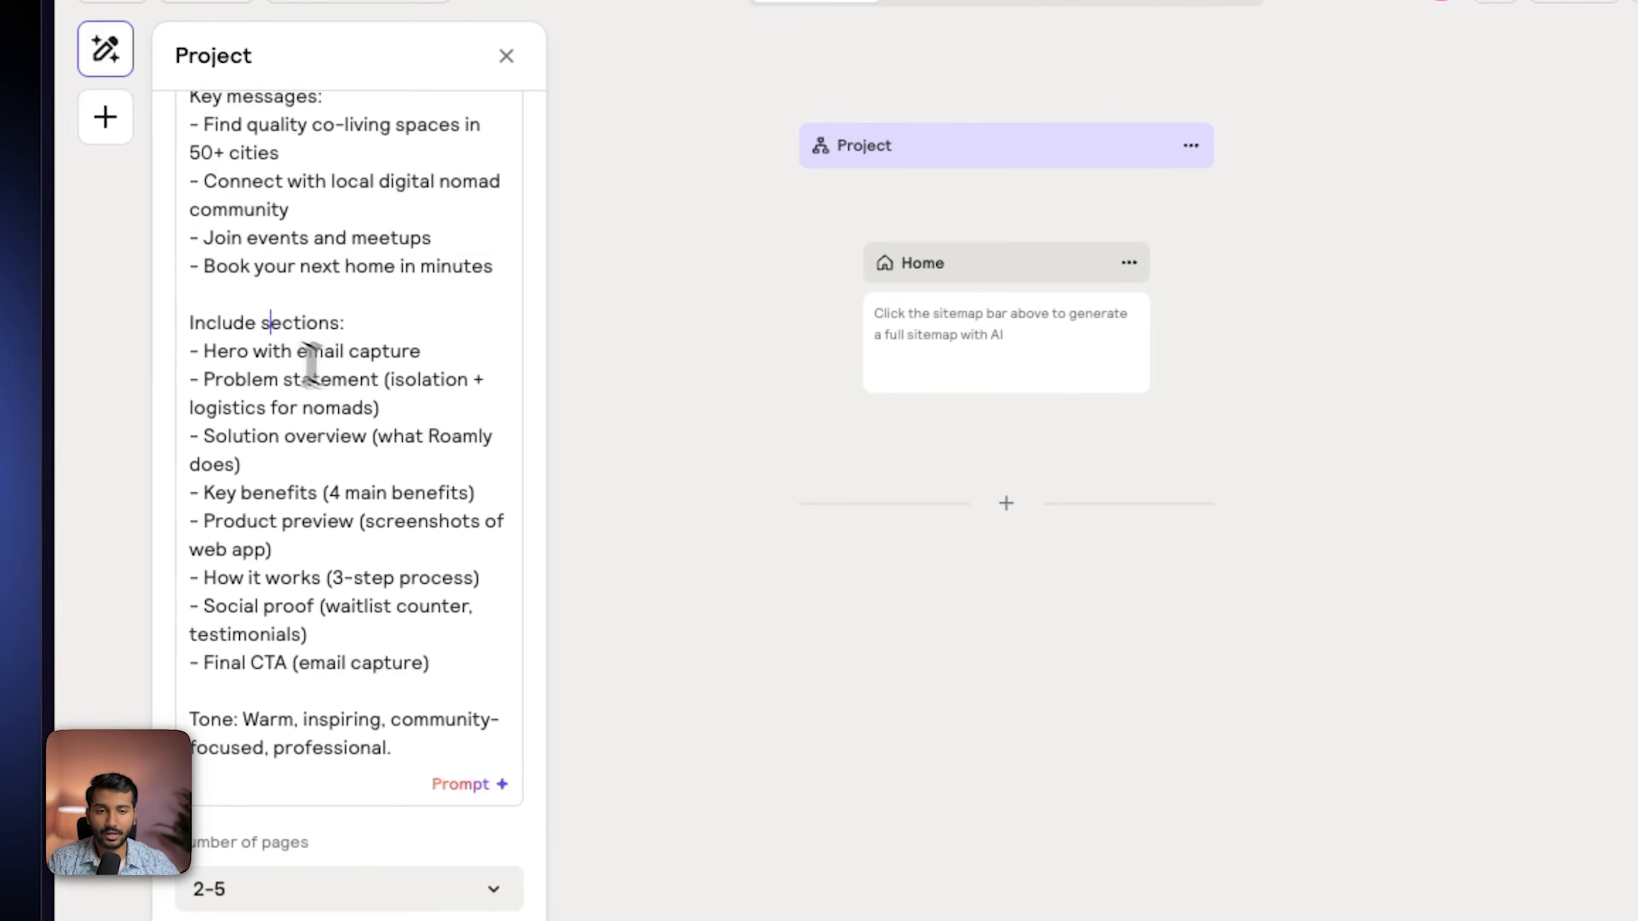
pyautogui.scroll(-1, 291, 625)
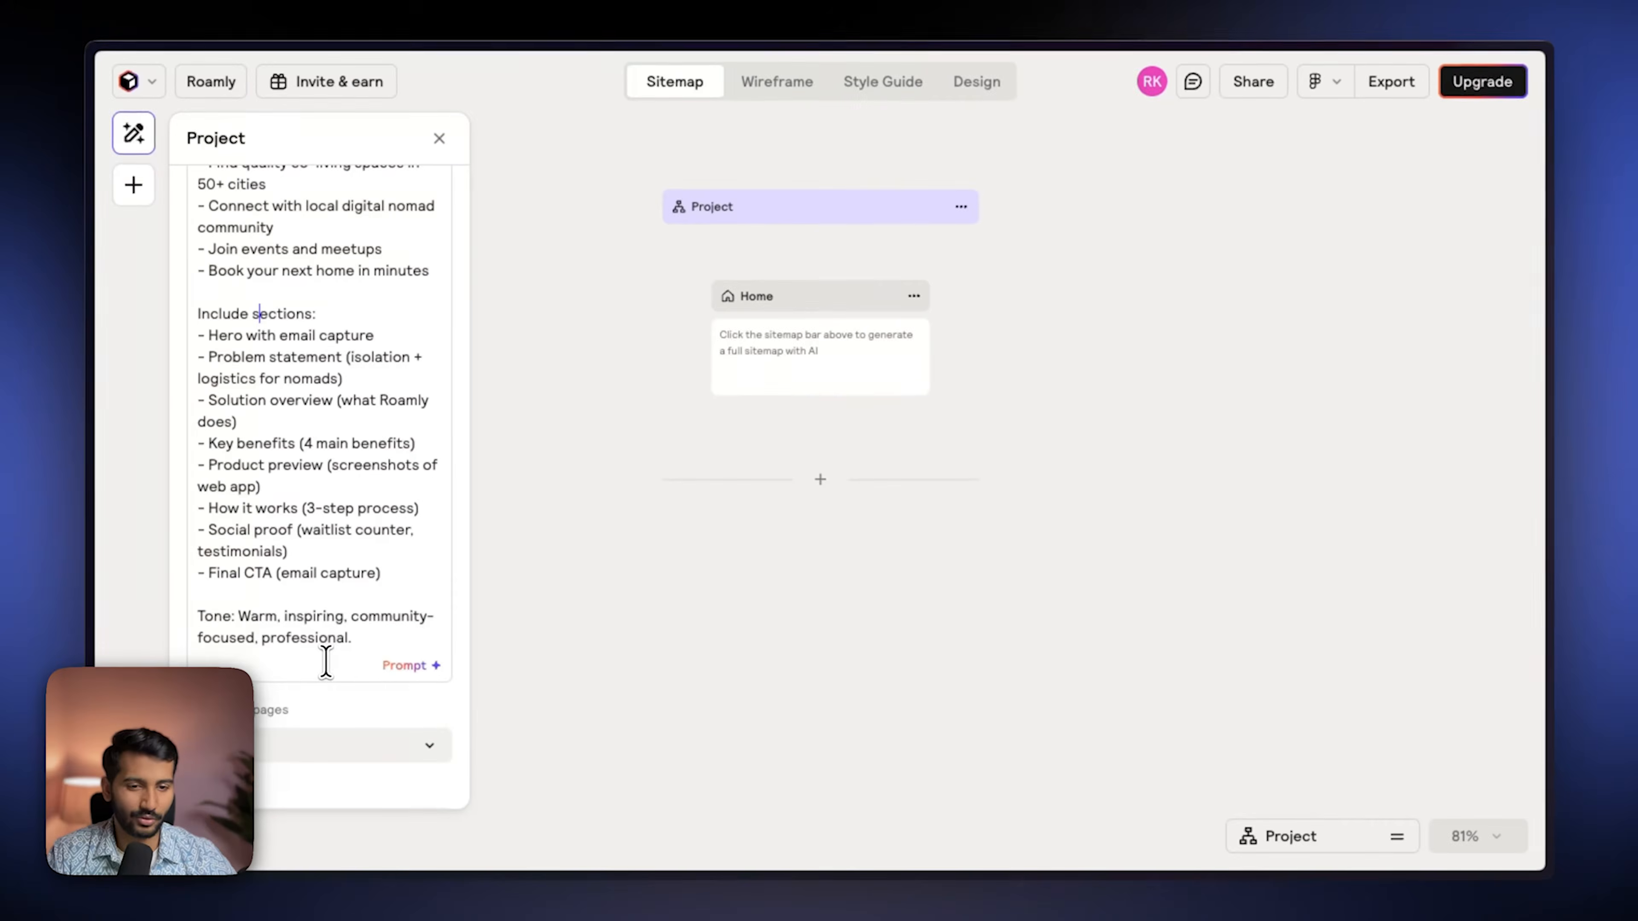
# Step: Generate an English (US) sitemap of 2–5 pages from the project description
pyautogui.scroll(-5, 329, 665)
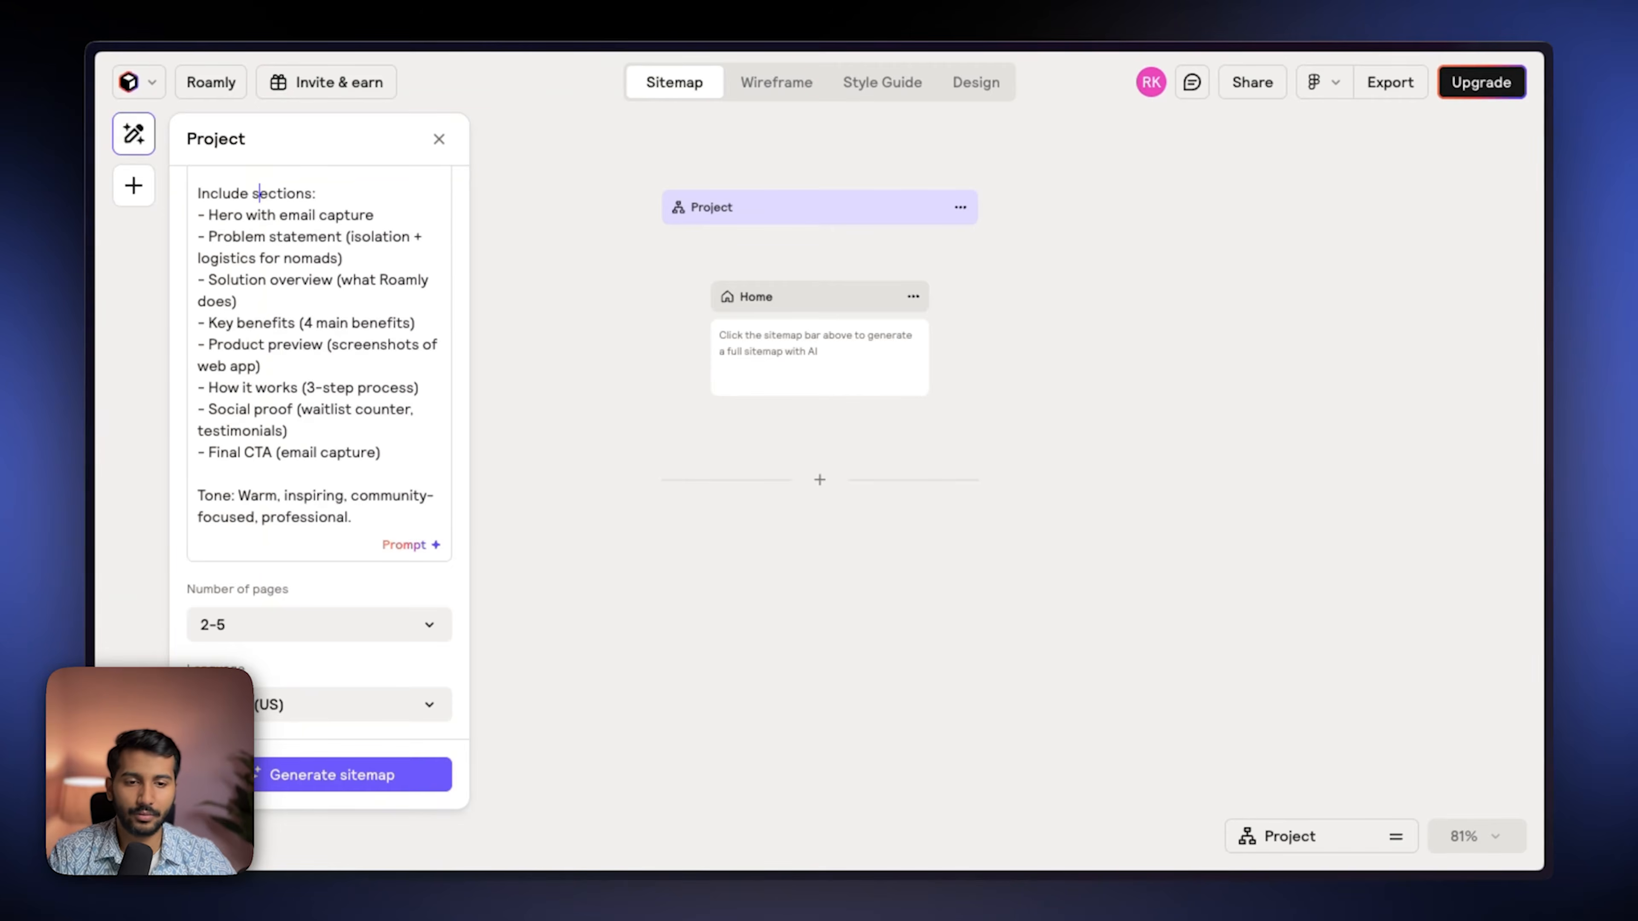
pyautogui.click(333, 775)
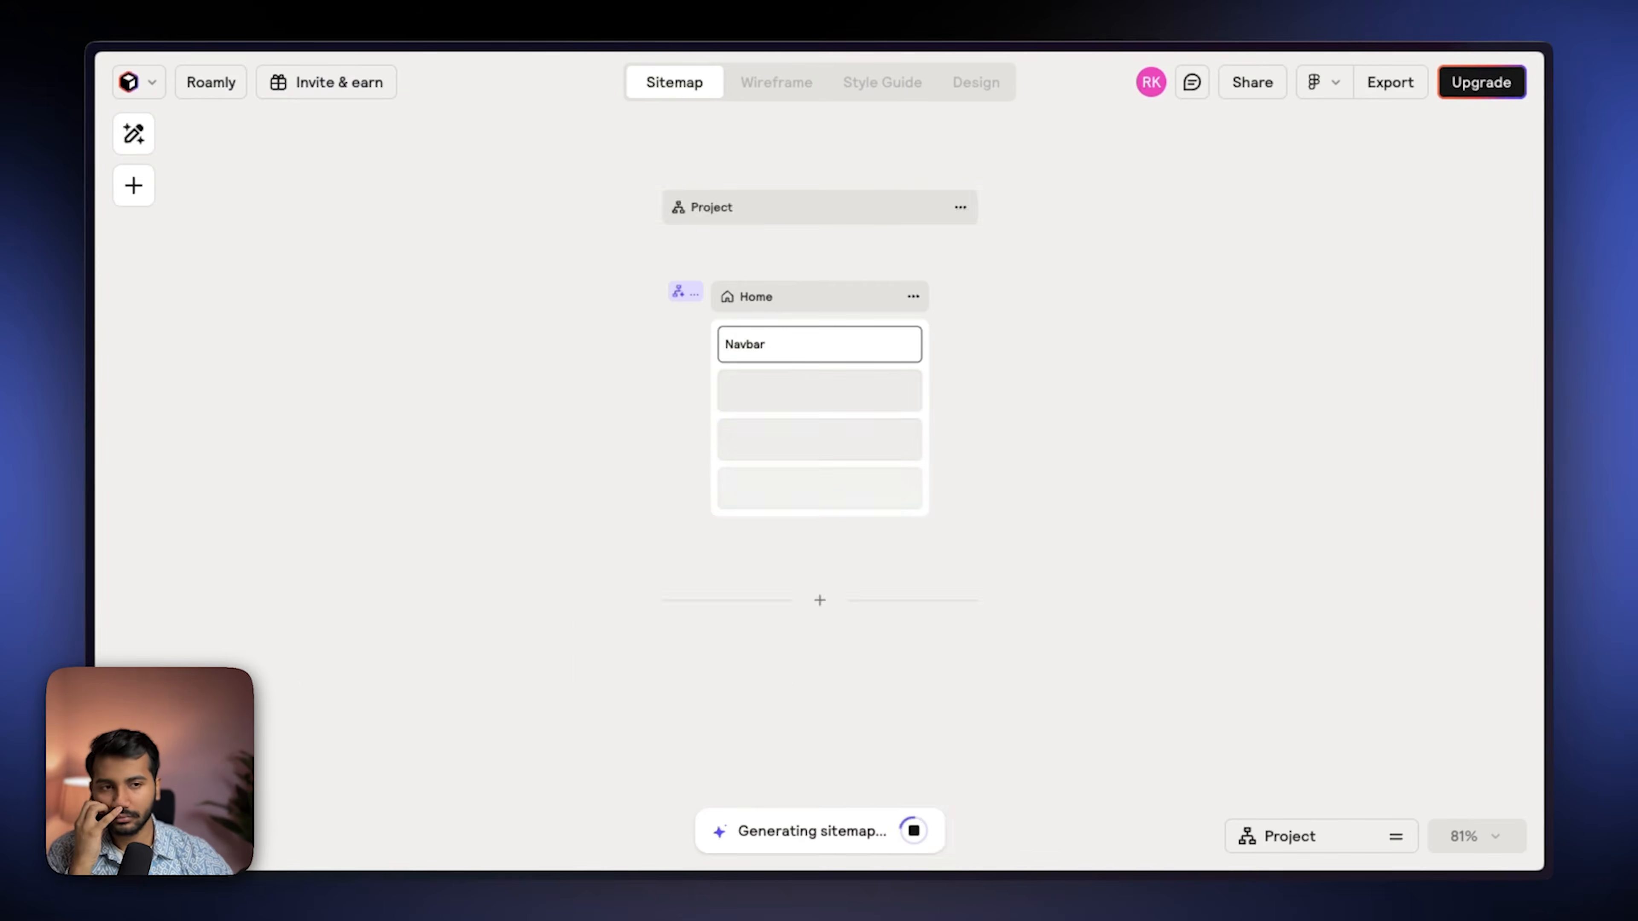
pyautogui.scroll(-5, 819, 479)
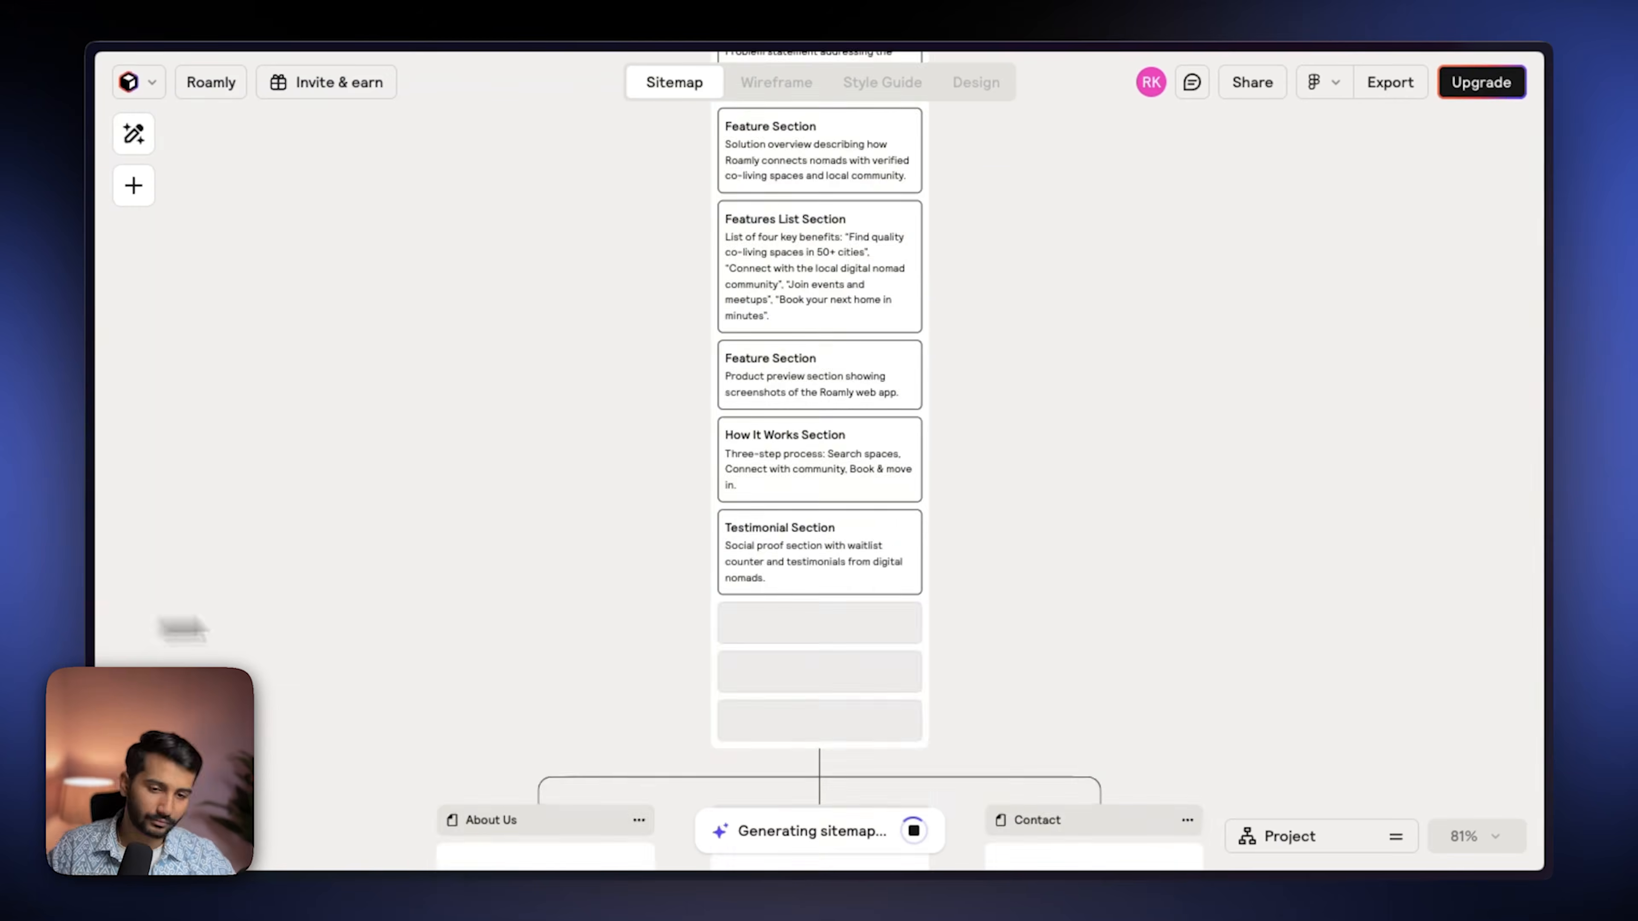
pyautogui.scroll(-5, 628, 374)
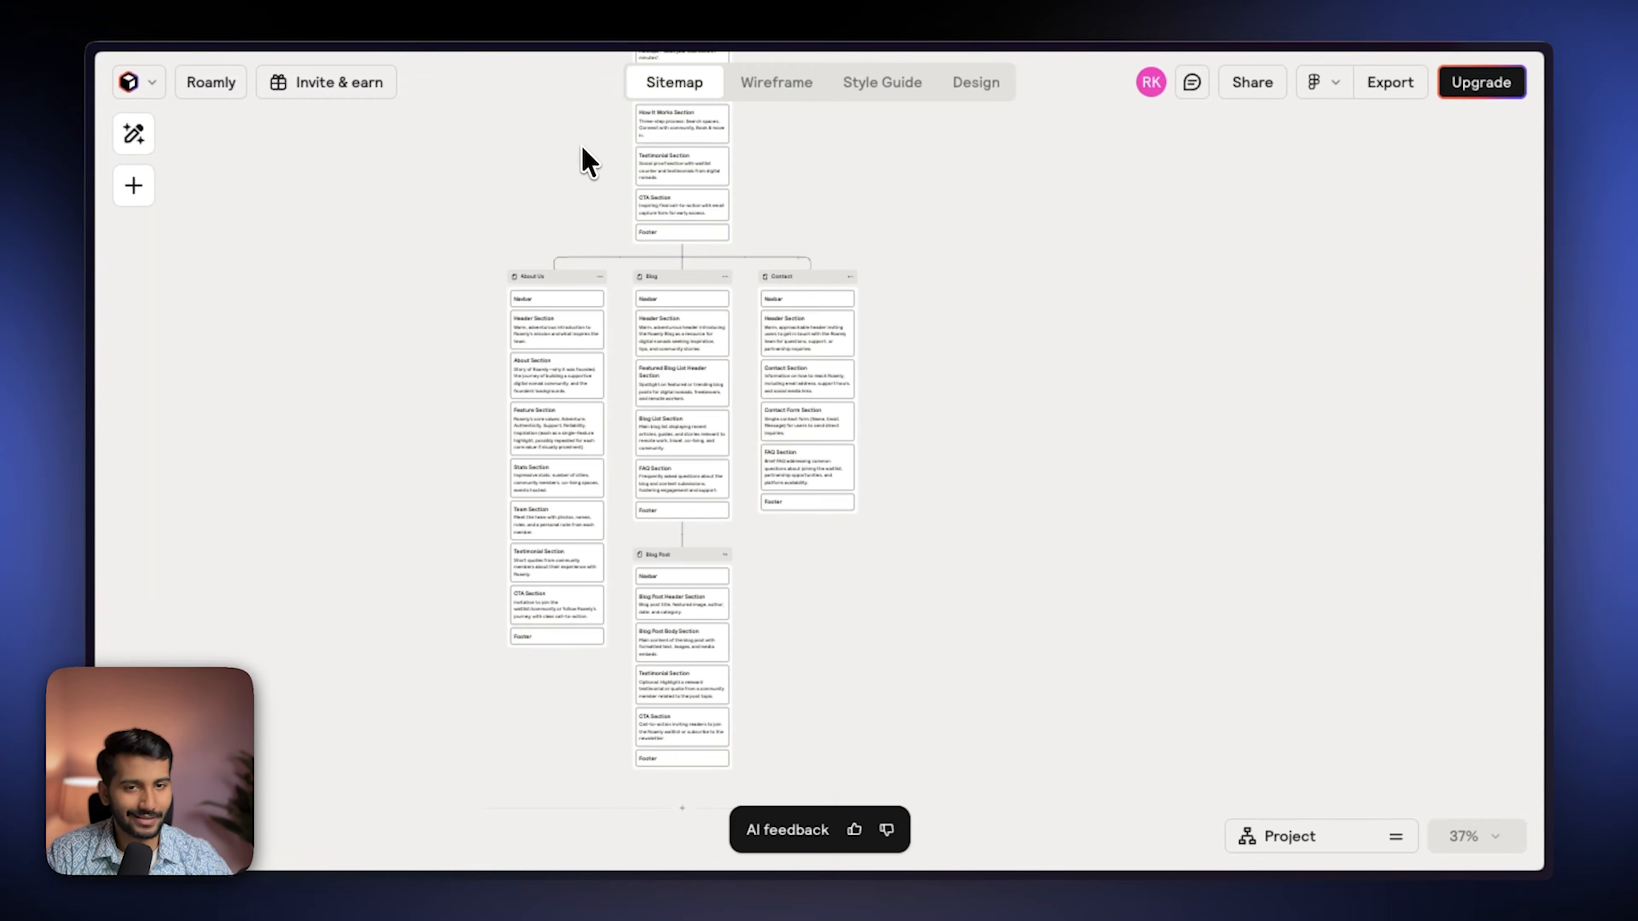
# Step: Examine the generated sitemap, covering the Home sections and the About Us, Blog, Contact and Blog Post pages
pyautogui.scroll(5, 598, 219)
pyautogui.scroll(-3, 713, 333)
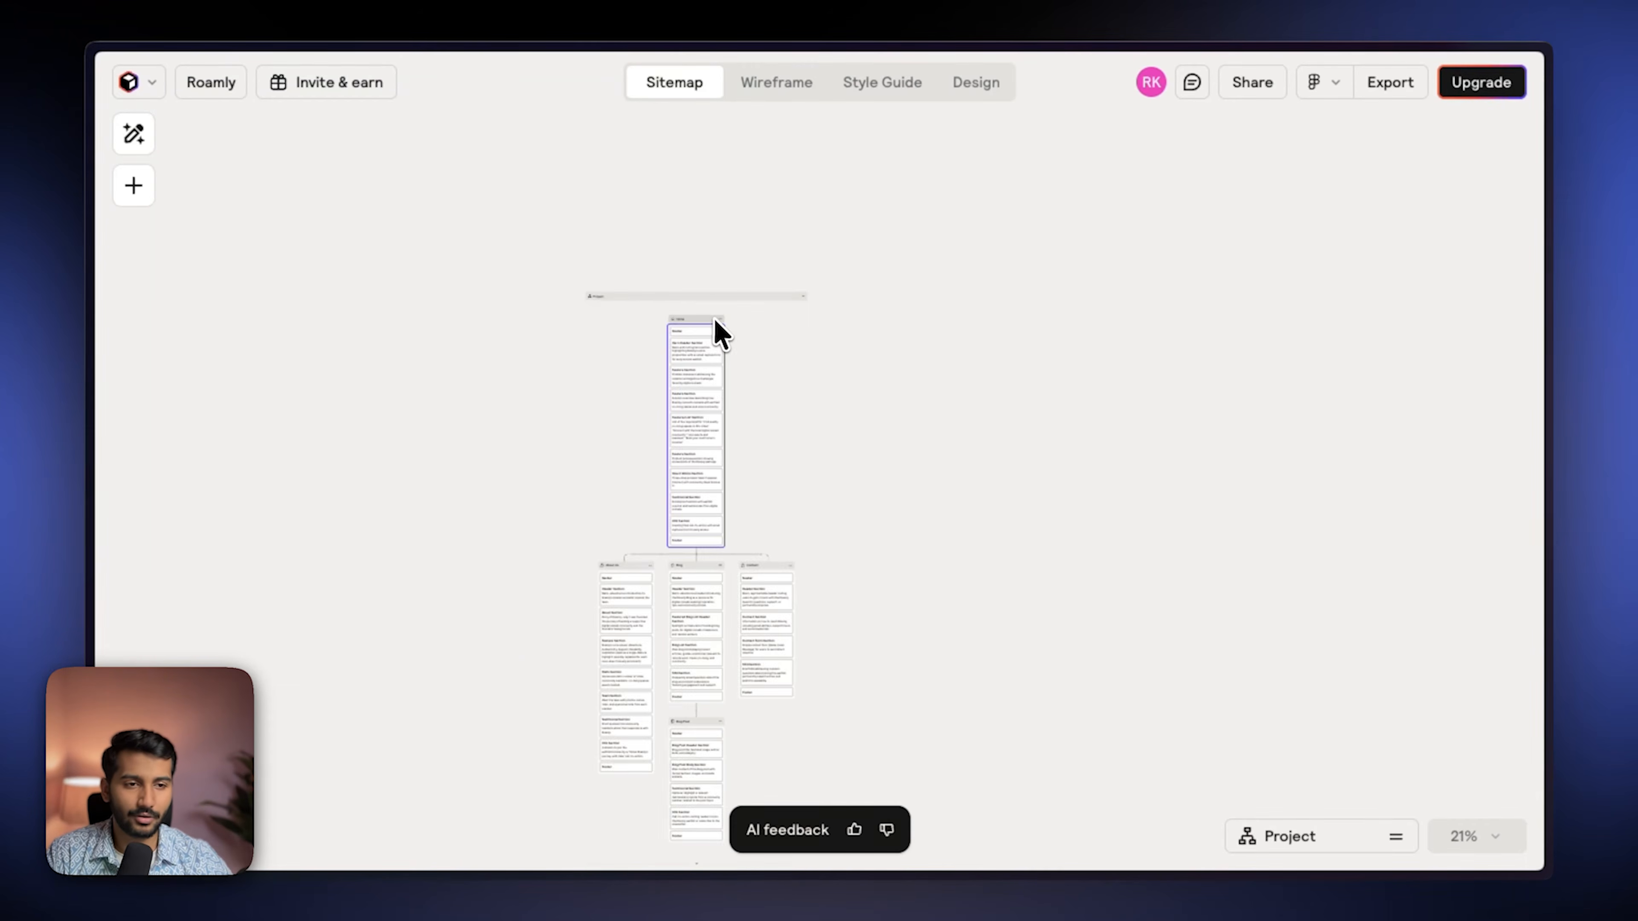
pyautogui.scroll(10, 716, 333)
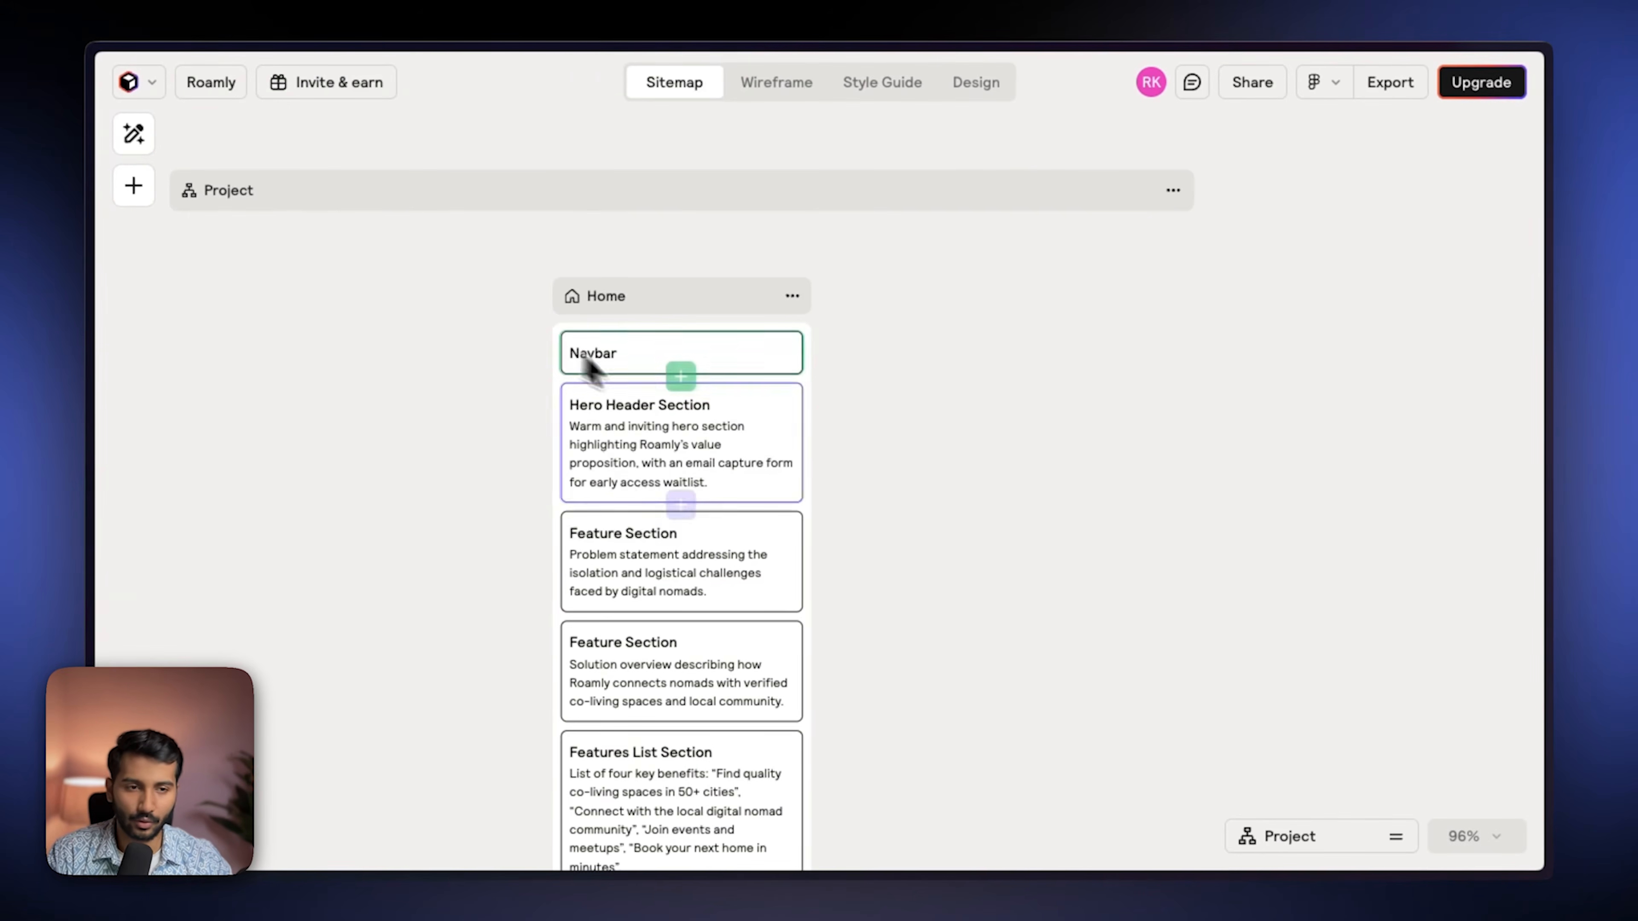
pyautogui.scroll(-6, 581, 375)
pyautogui.scroll(-2, 633, 461)
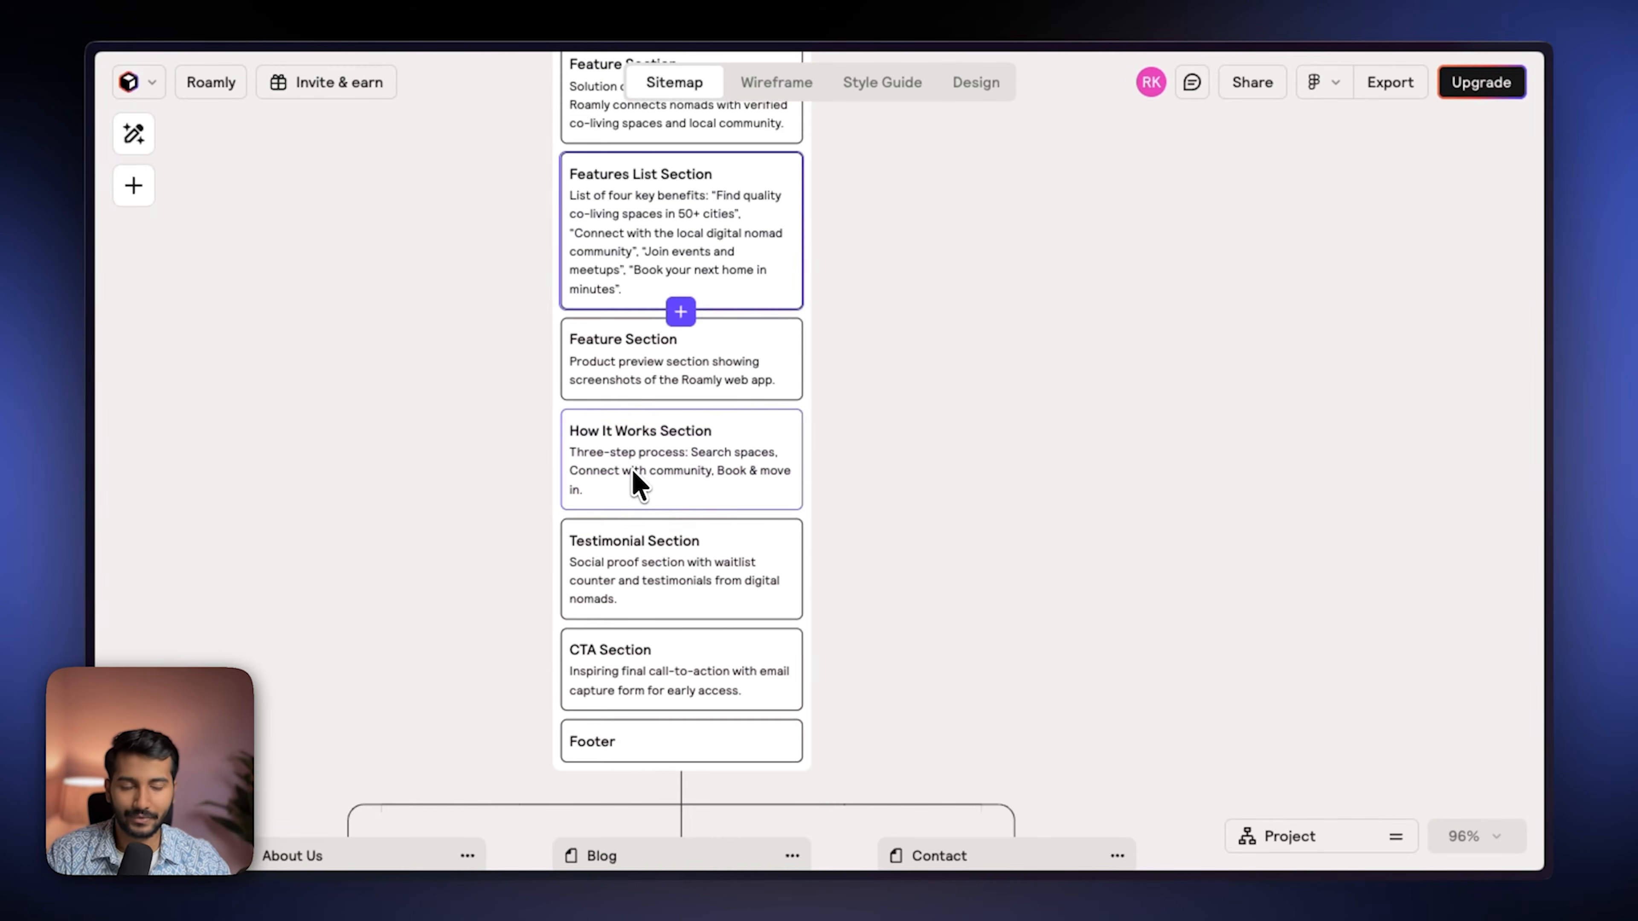
pyautogui.scroll(-6, 633, 474)
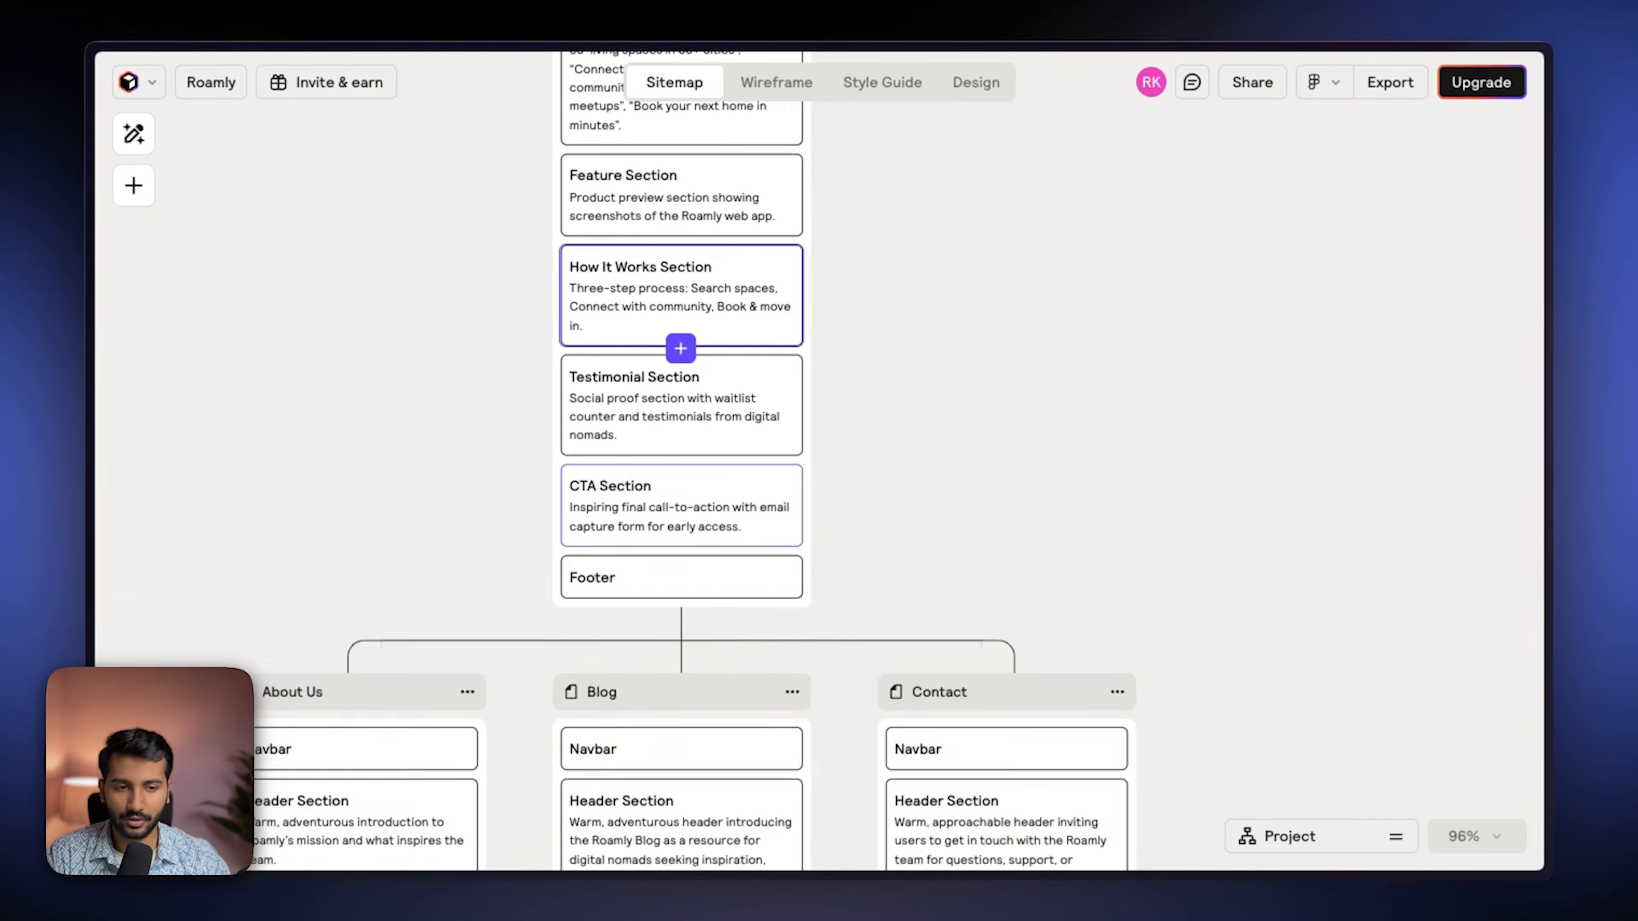
pyautogui.scroll(-2, 628, 483)
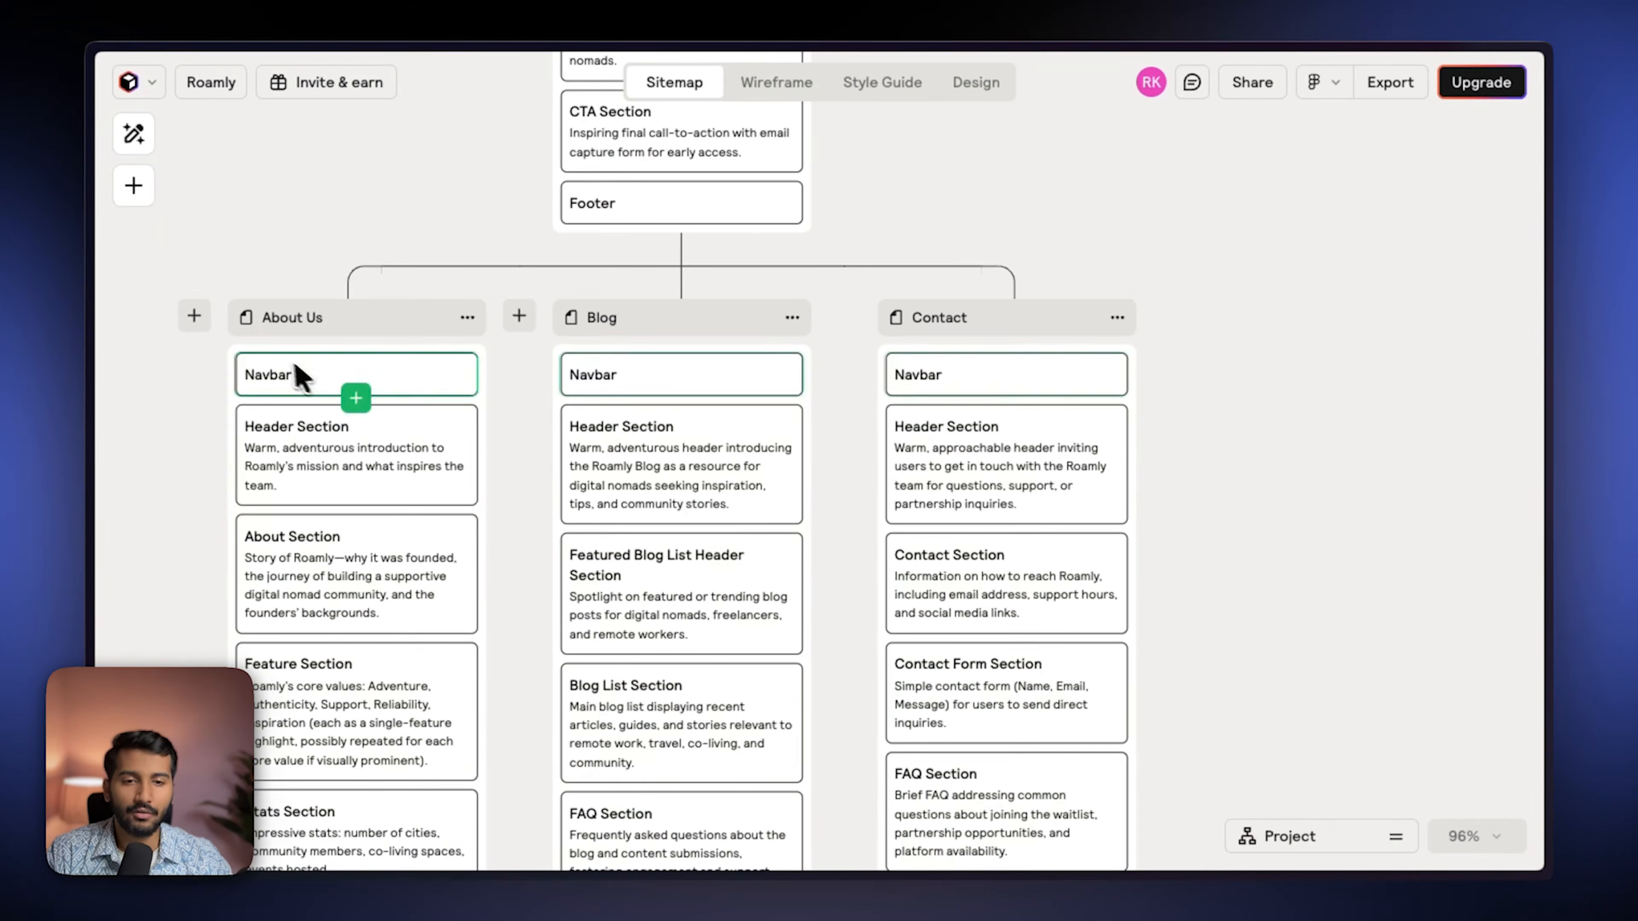
pyautogui.scroll(-8, 980, 530)
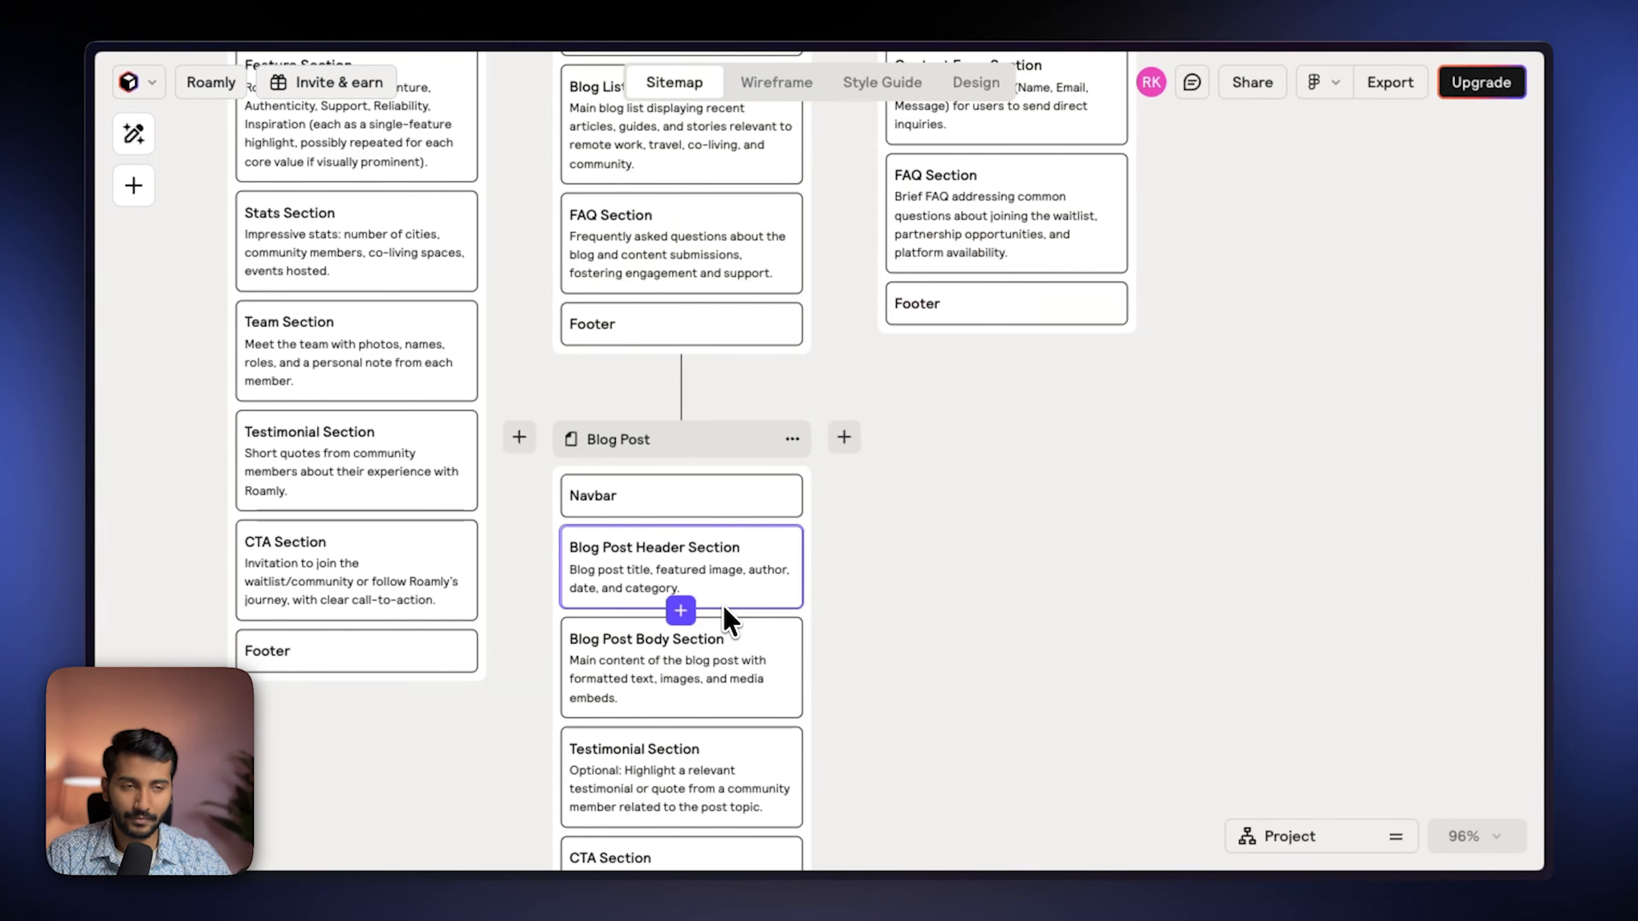
pyautogui.scroll(-5, 723, 605)
pyautogui.scroll(5, 707, 392)
pyautogui.scroll(2, 713, 371)
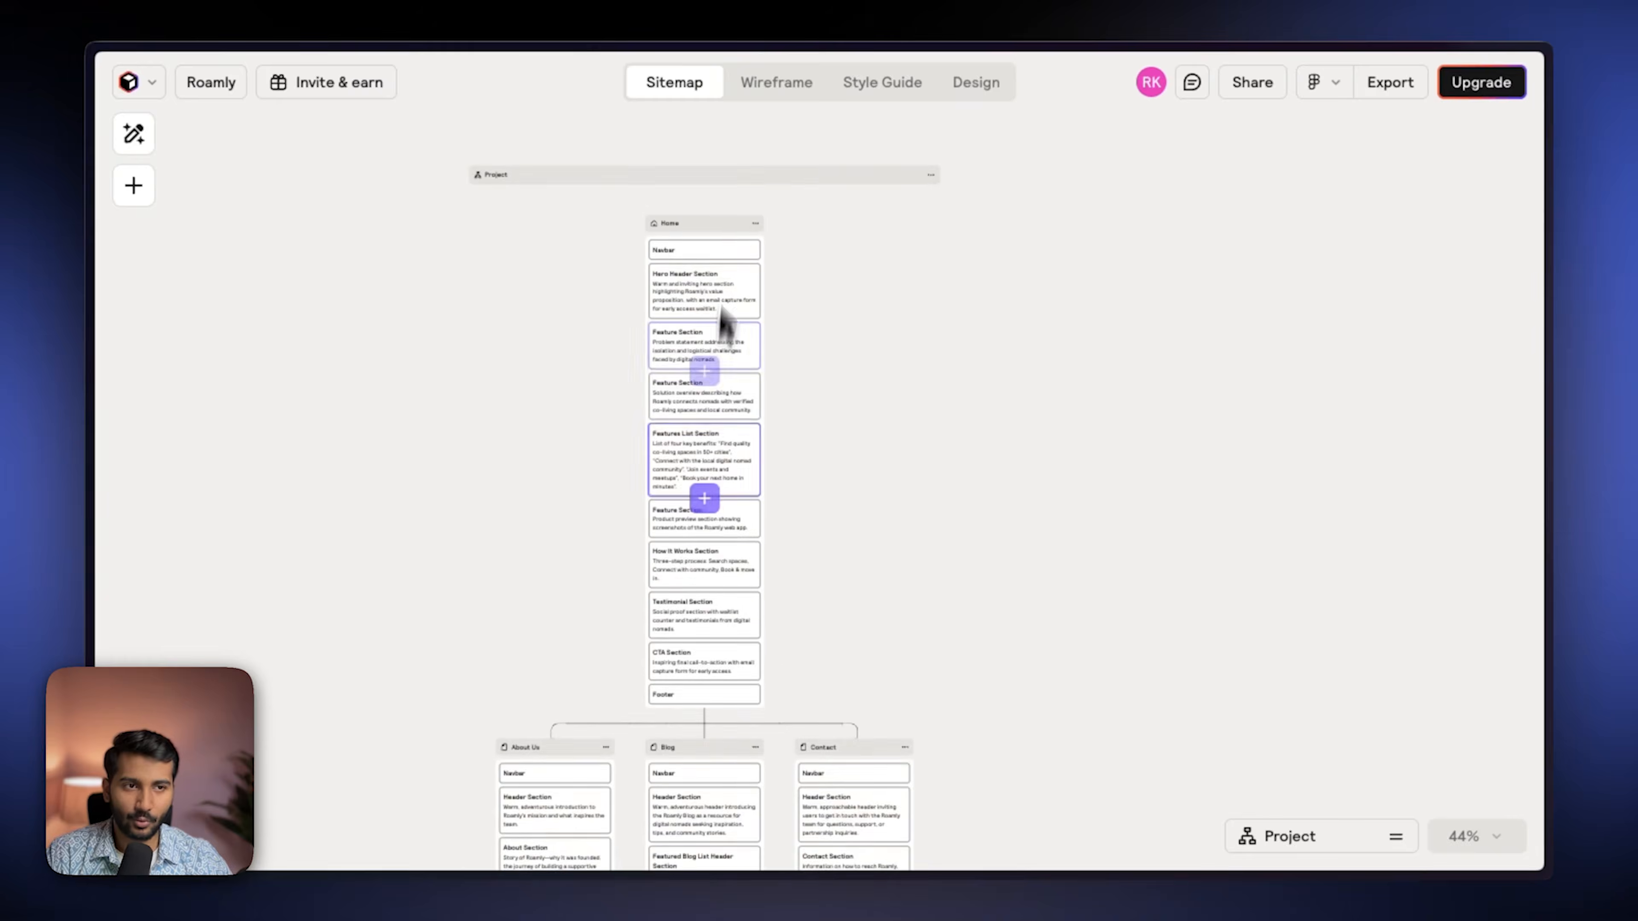
# Step: Generate wireframes from the sitemap and bring the Home page's navbar and hero into view
pyautogui.click(776, 81)
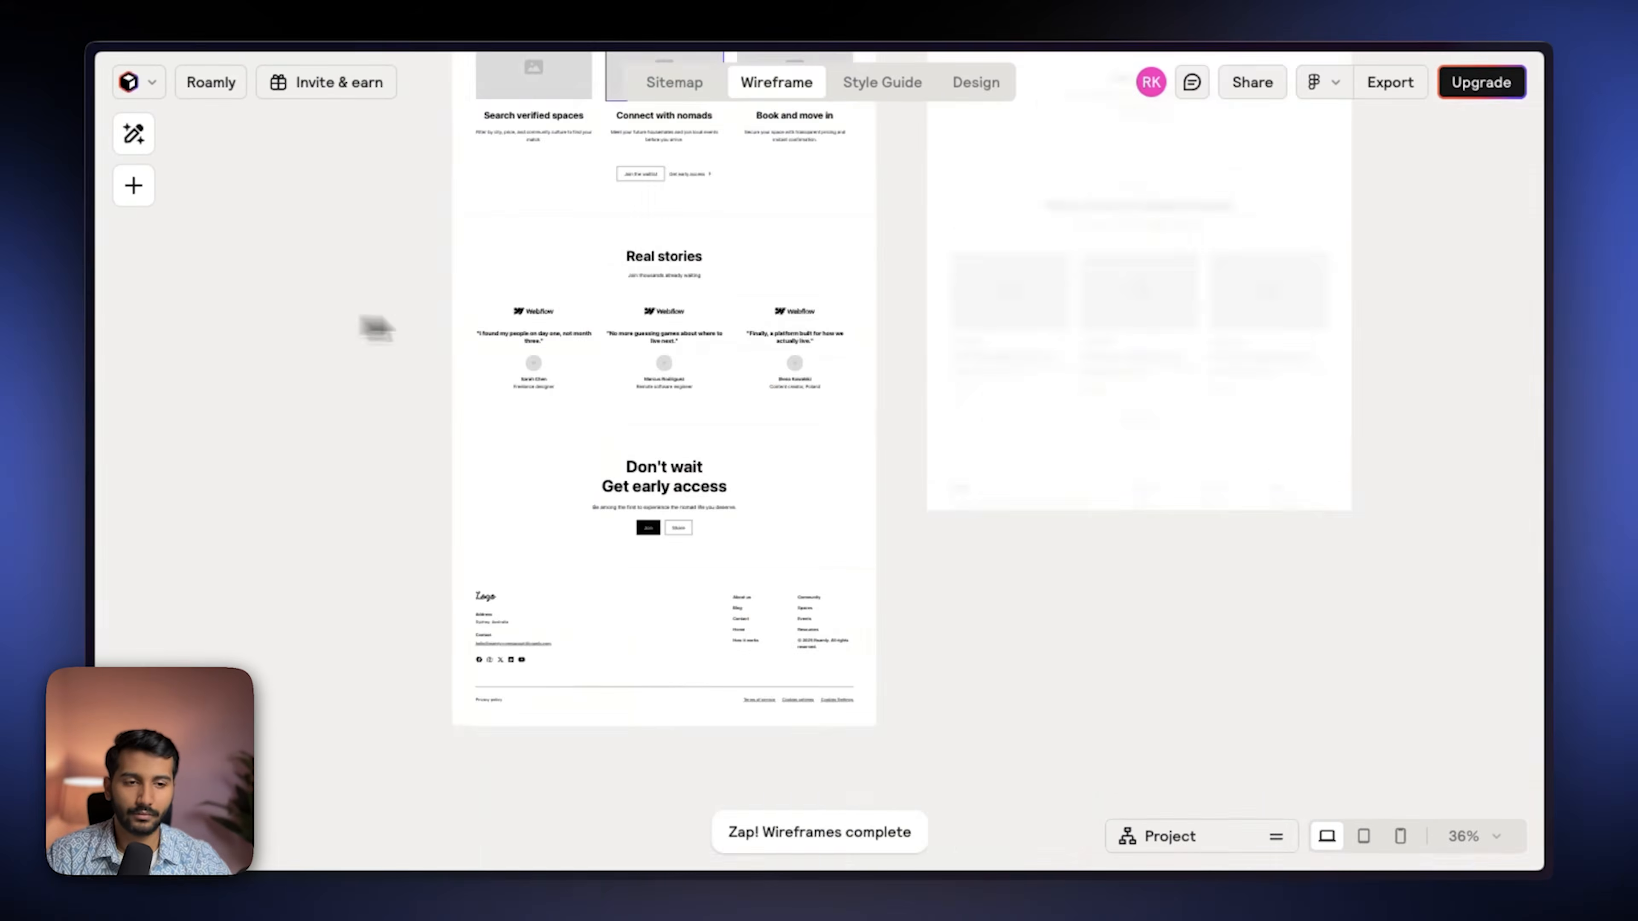
pyautogui.scroll(5, 610, 396)
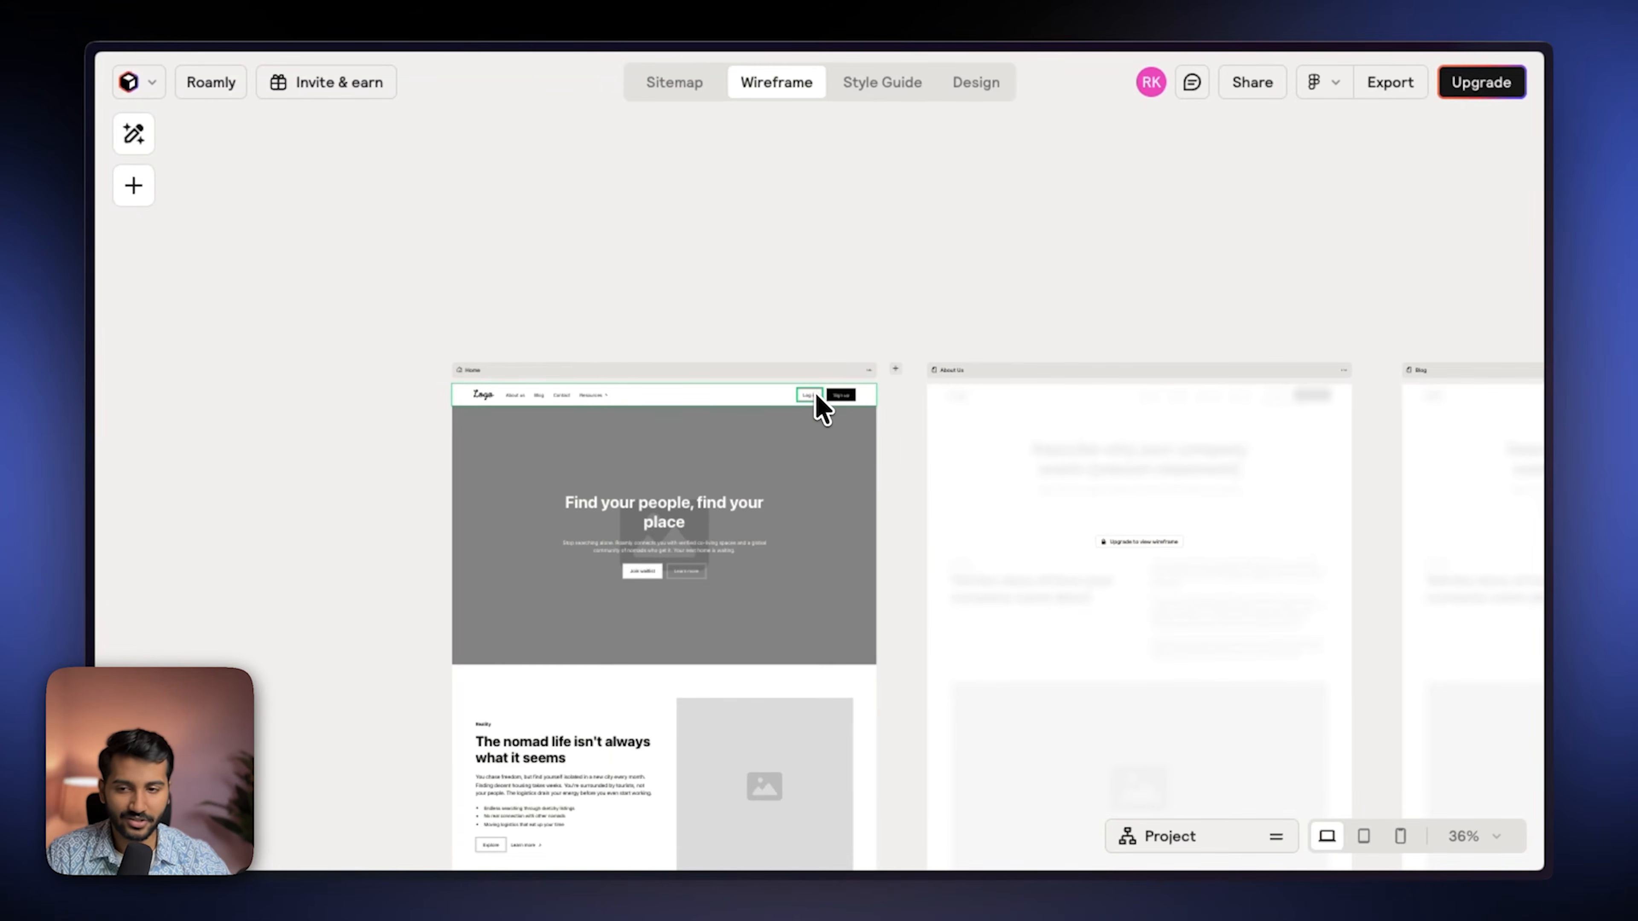
pyautogui.scroll(-1, 709, 406)
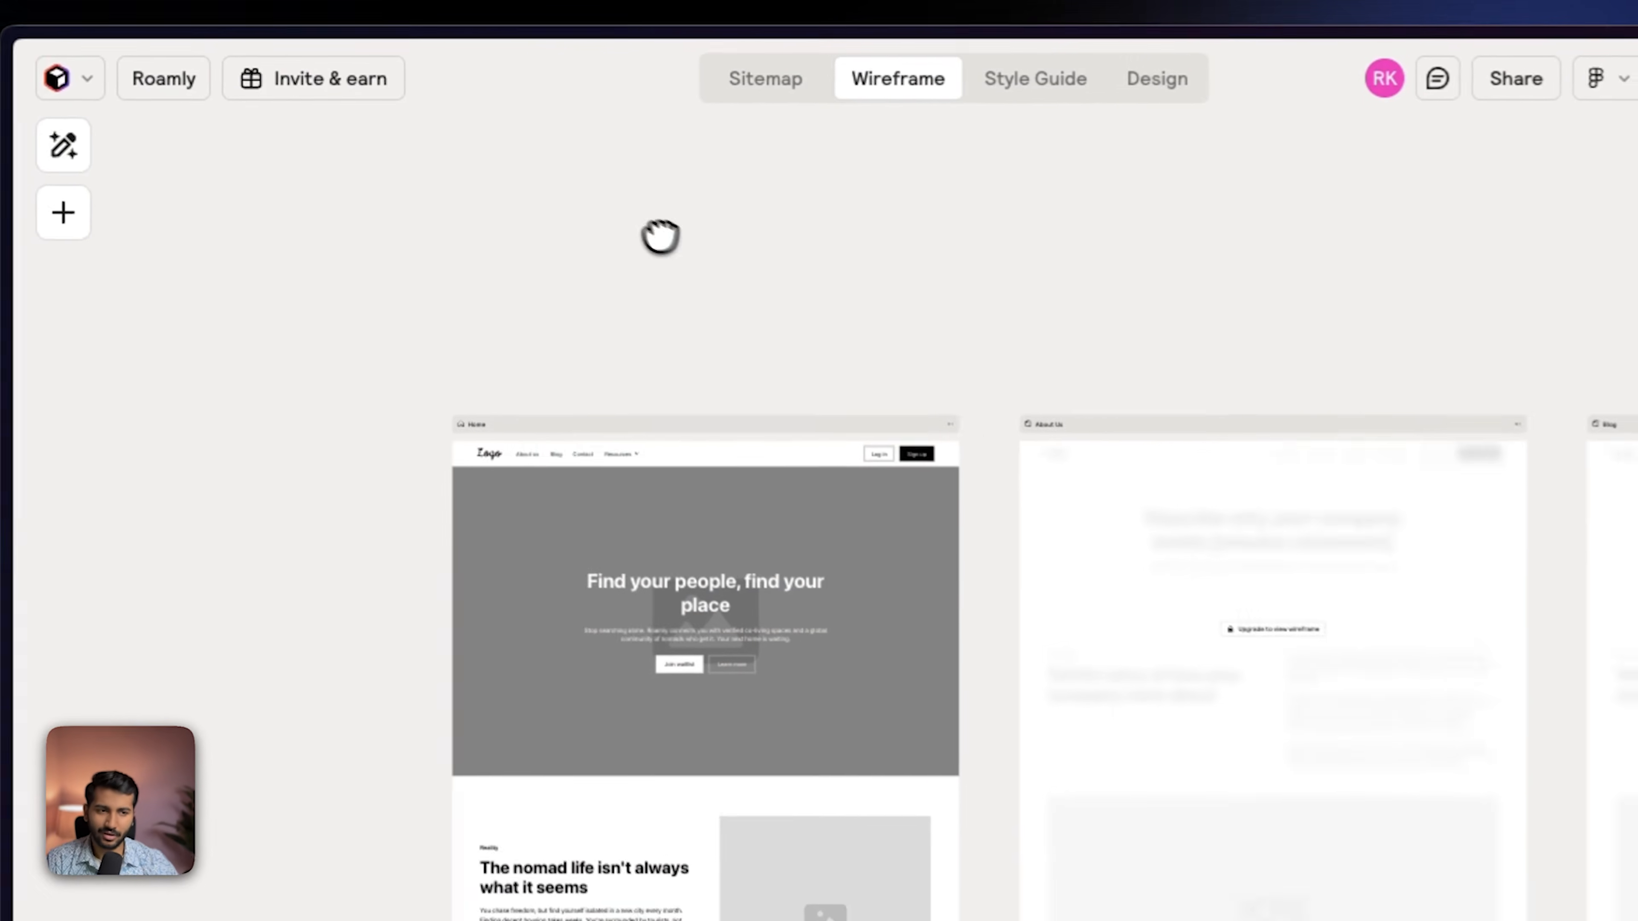
# Step: Look across the Home, About Us, Blog and Blog Post wireframes
pyautogui.hscroll(5, 602, 205)
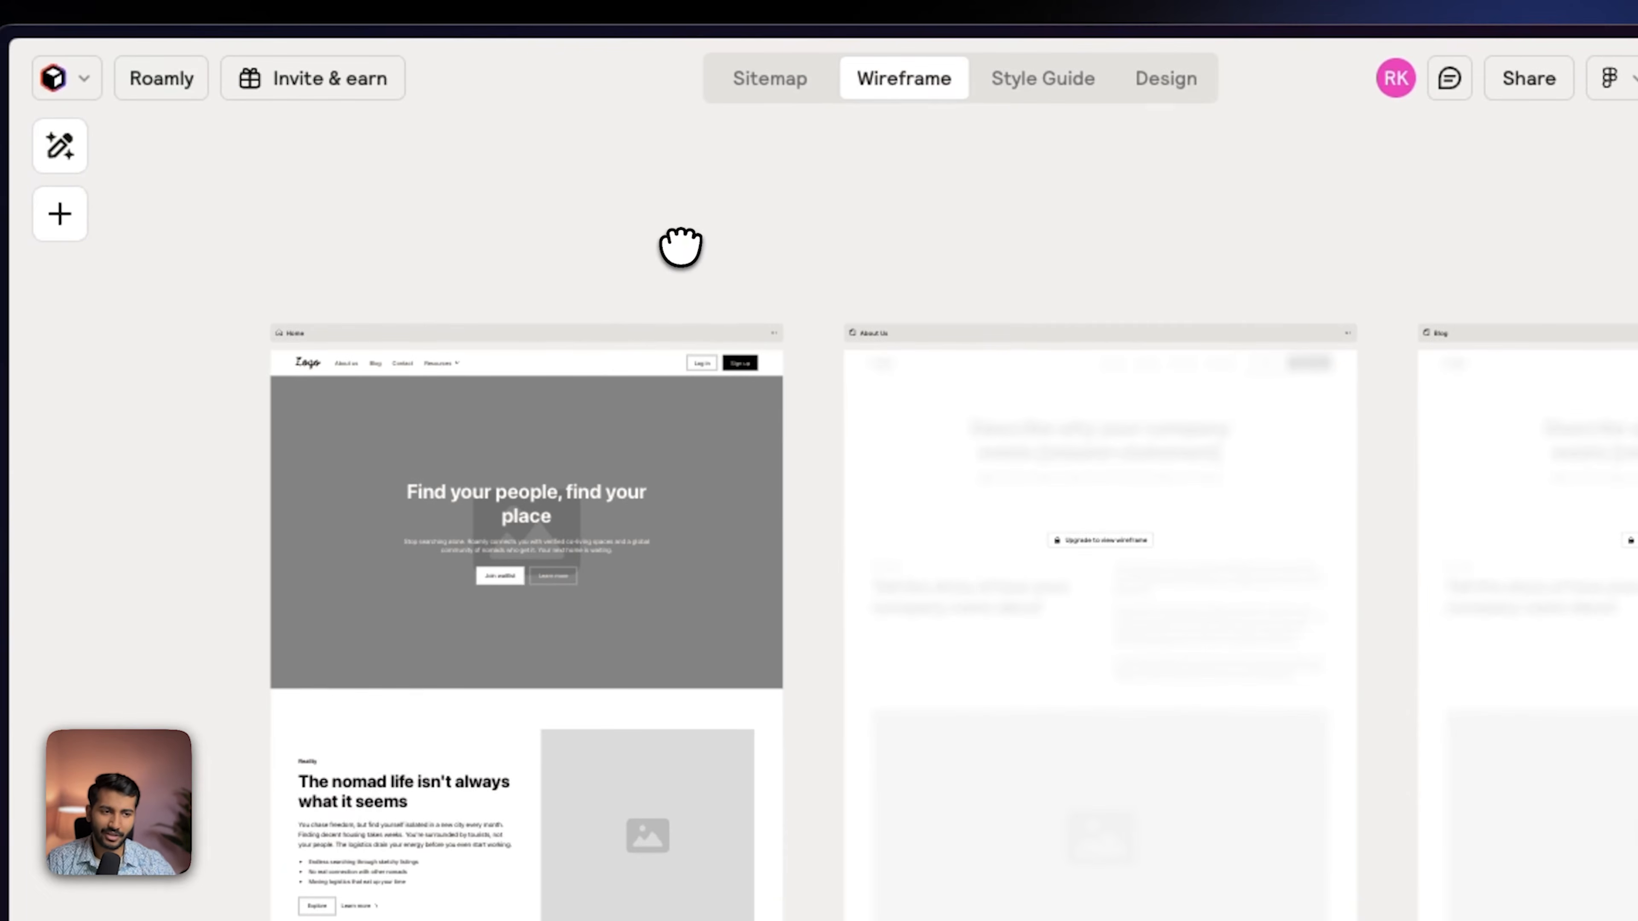
pyautogui.scroll(-1, 832, 367)
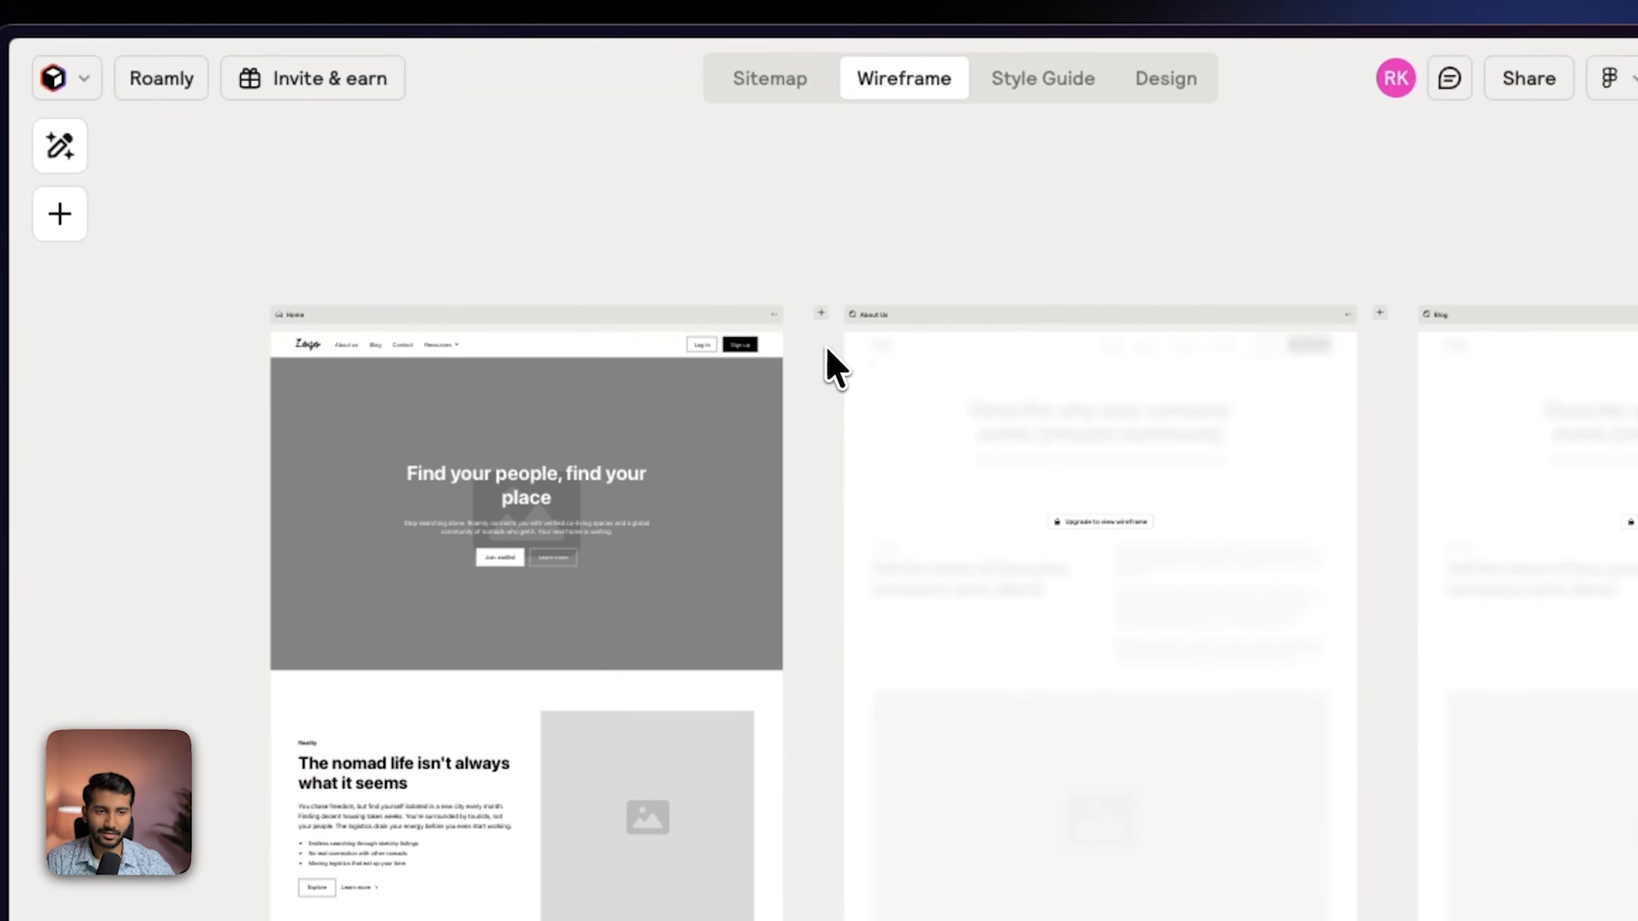
pyautogui.moveTo(832, 368); pyautogui.dragTo(230, 368)
pyautogui.click(307, 388)
pyautogui.scroll(-2, 603, 426)
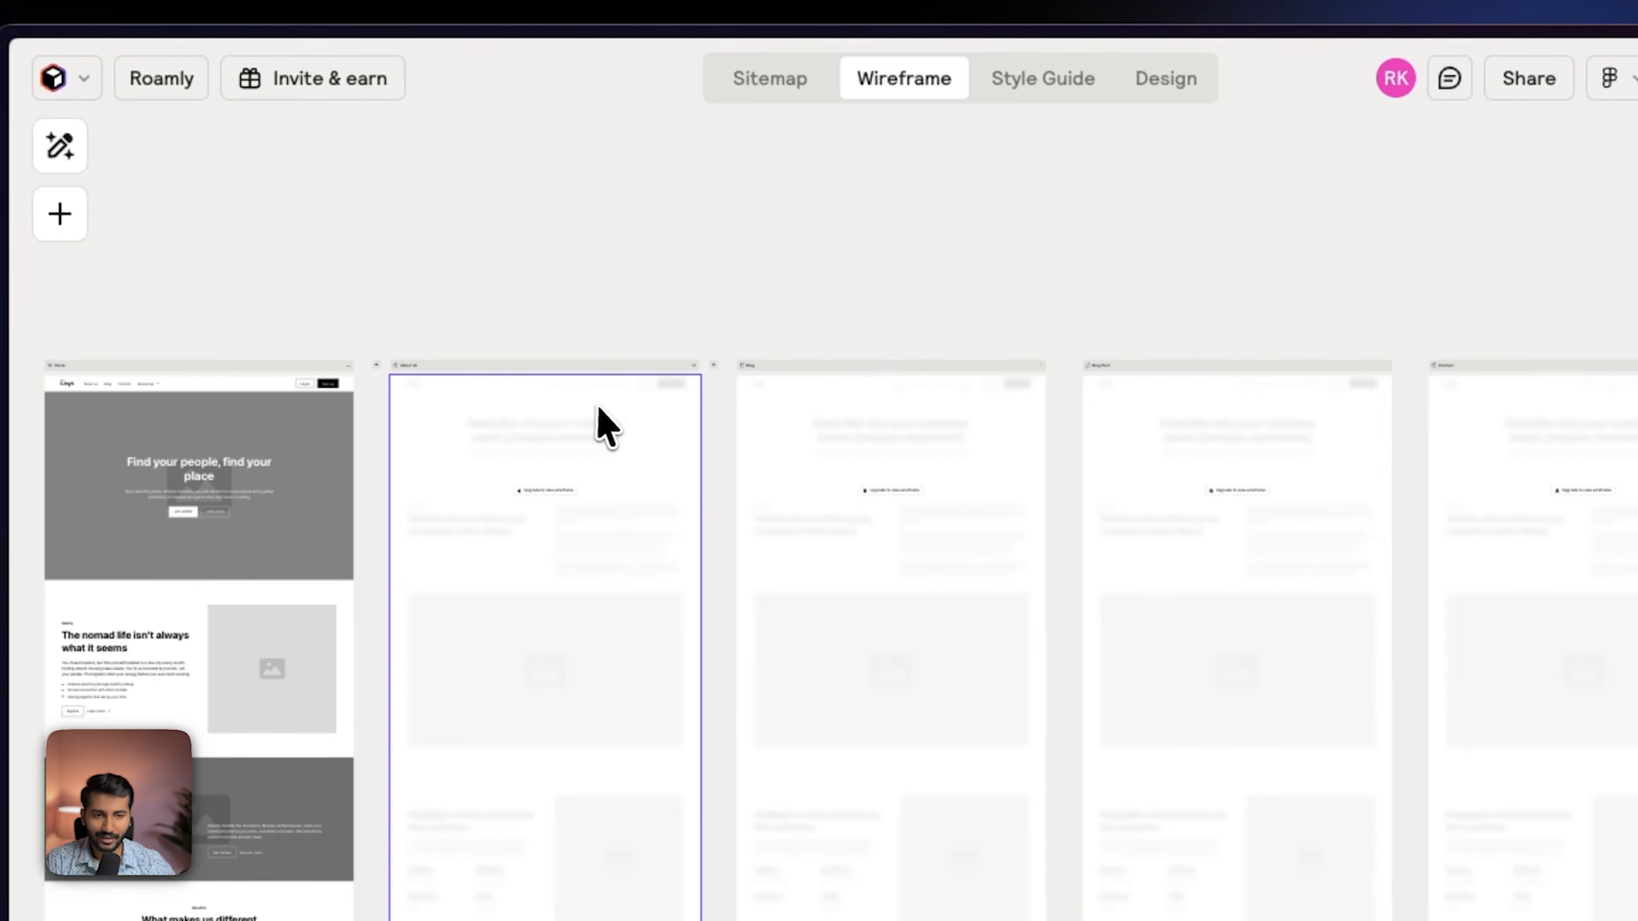
pyautogui.moveTo(833, 430); pyautogui.dragTo(1573, 254)
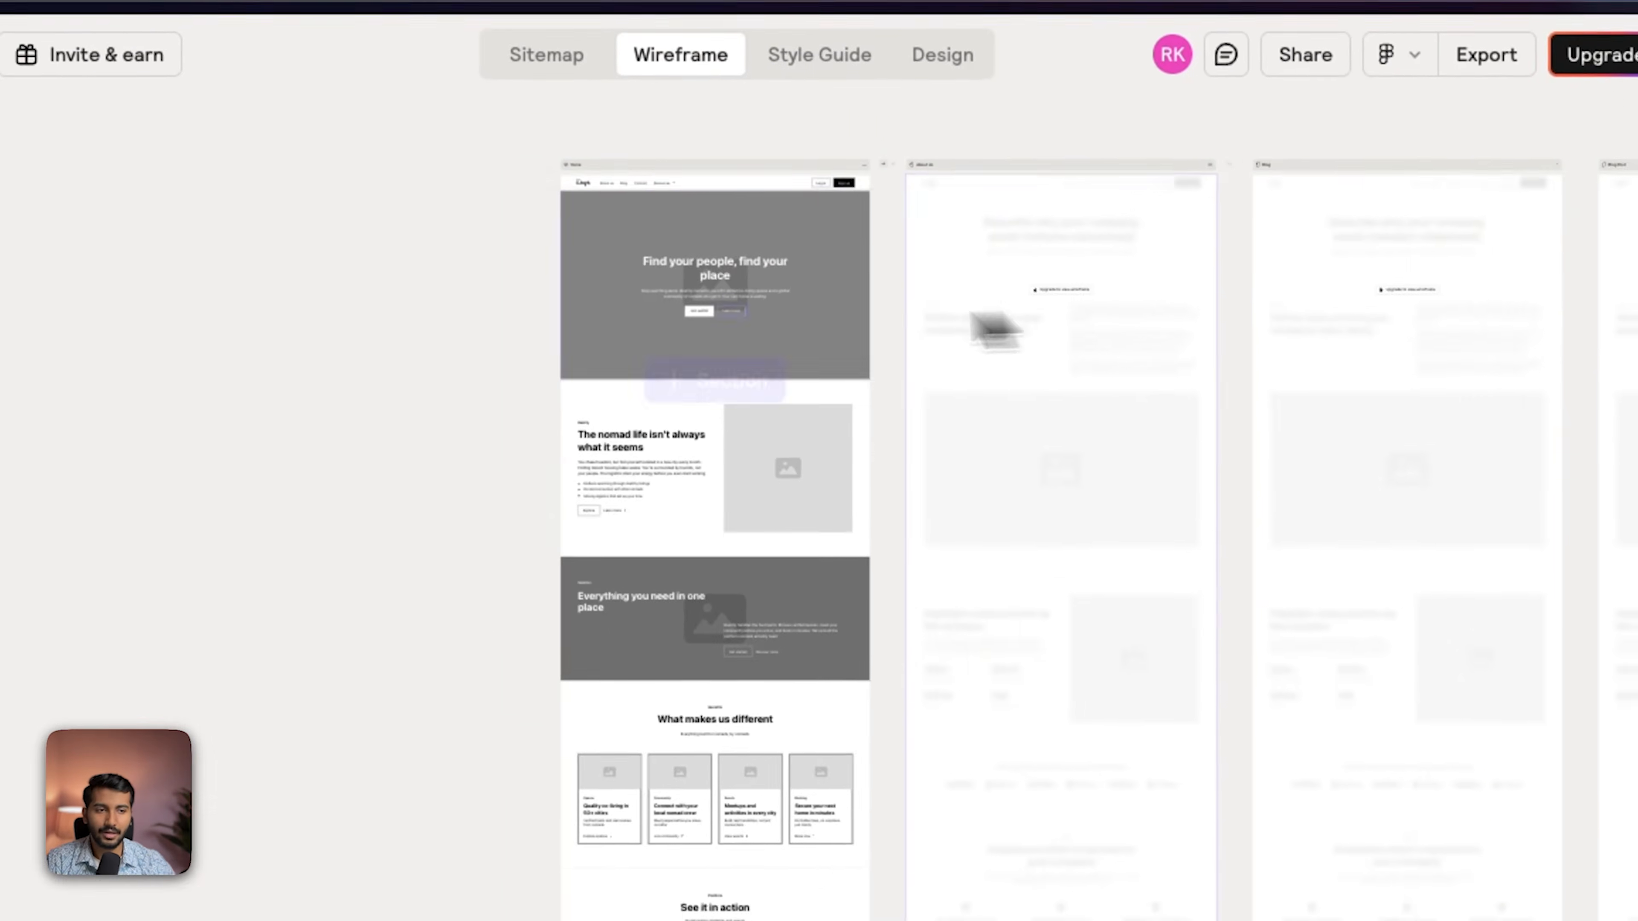
# Step: Examine the Home wireframe section by section, from the navbar and hero down to the Real stories testimonials
pyautogui.scroll(5, 727, 284)
pyautogui.moveTo(726, 282); pyautogui.dragTo(668, 485)
pyautogui.scroll(3, 472, 306)
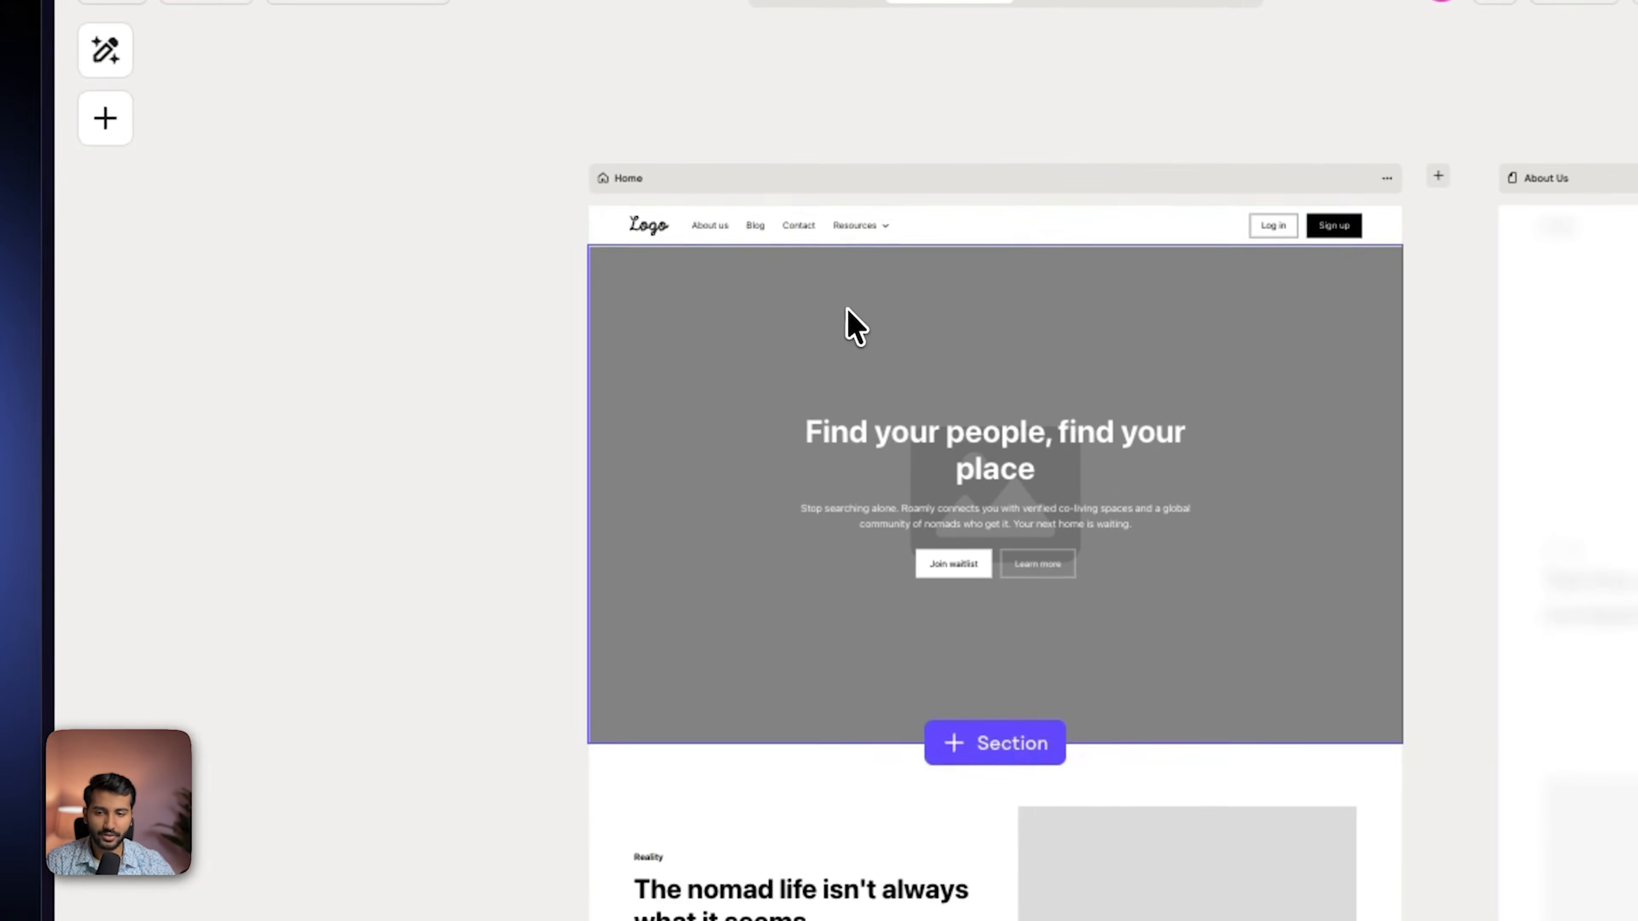
pyautogui.scroll(3, 846, 308)
pyautogui.moveTo(962, 350); pyautogui.dragTo(858, 416)
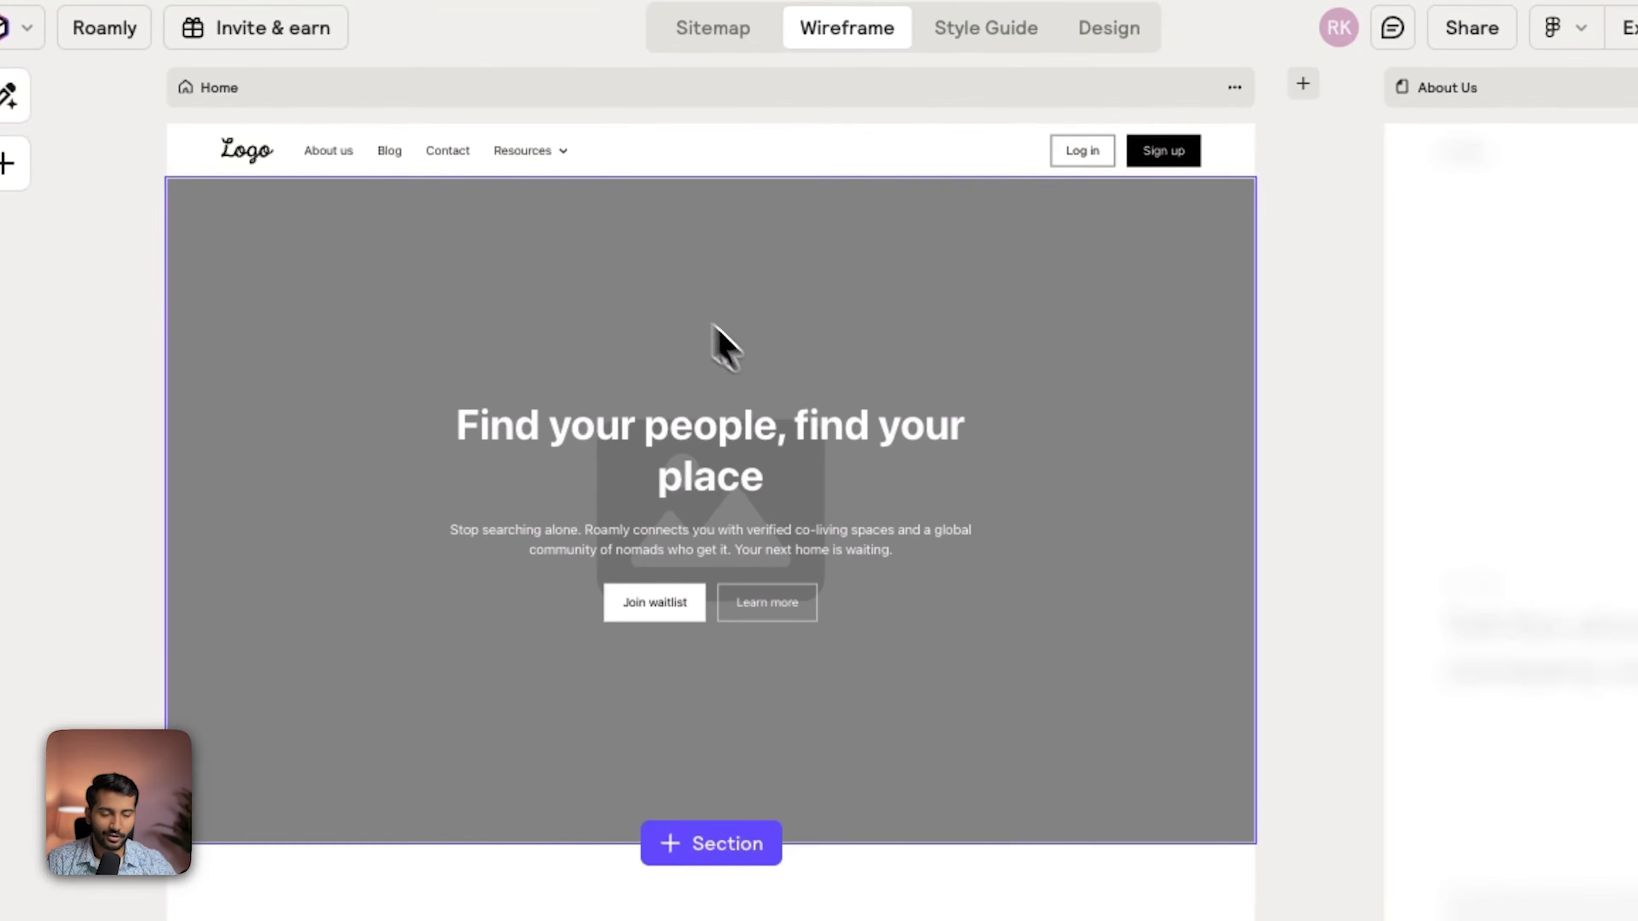
pyautogui.scroll(-5, 862, 394)
pyautogui.scroll(-1, 531, 423)
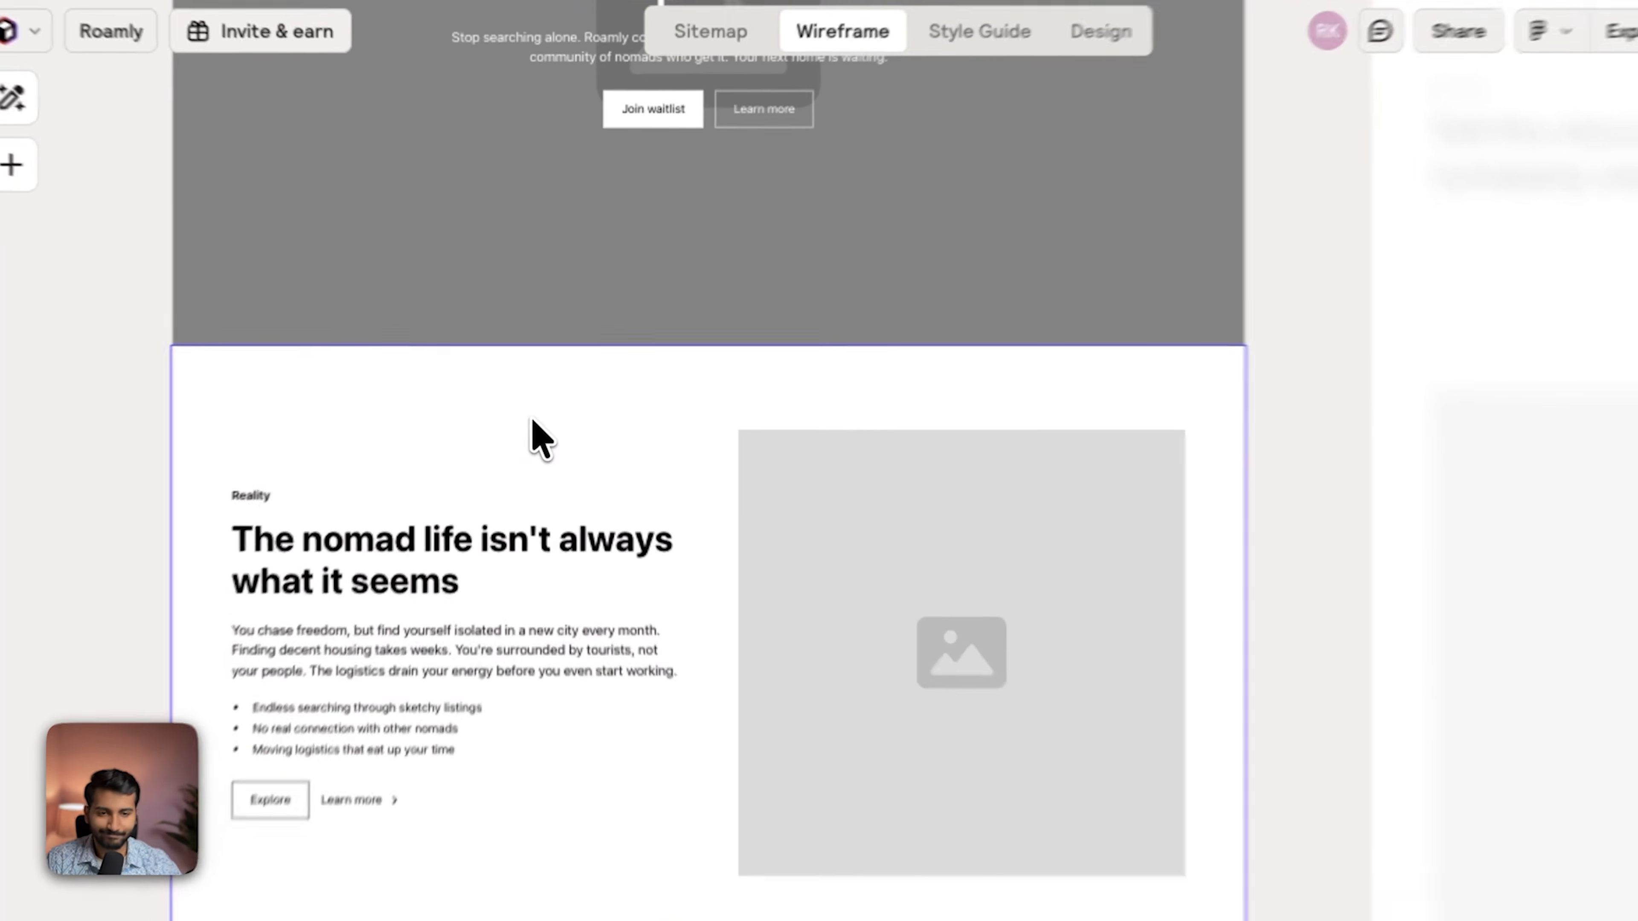
pyautogui.scroll(-5, 539, 397)
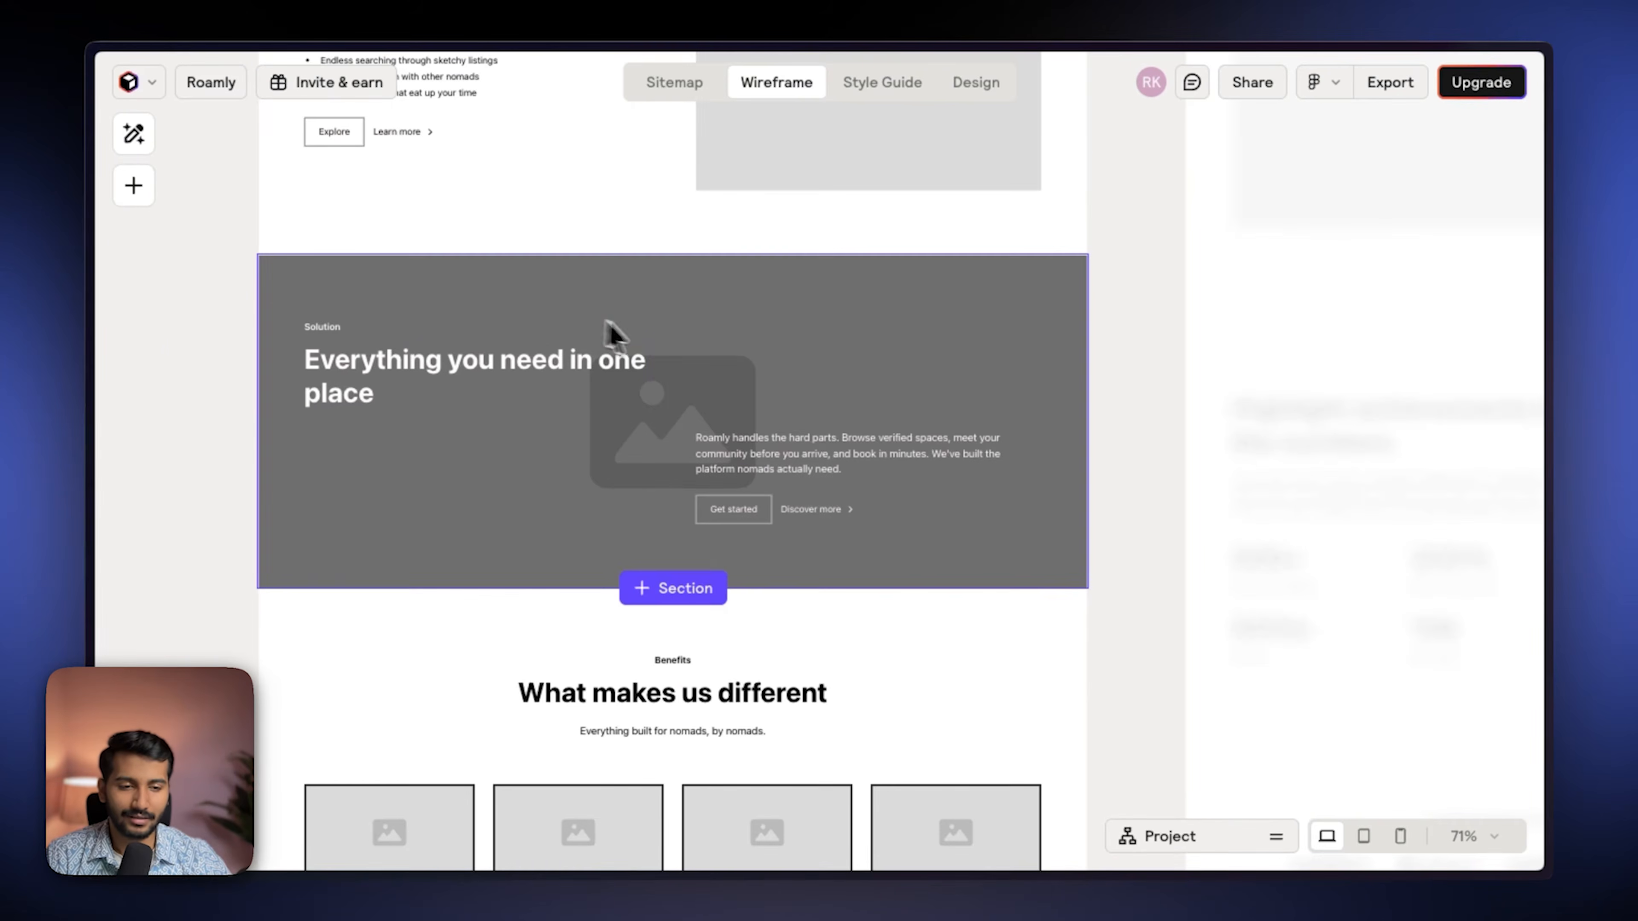
pyautogui.scroll(-5, 621, 311)
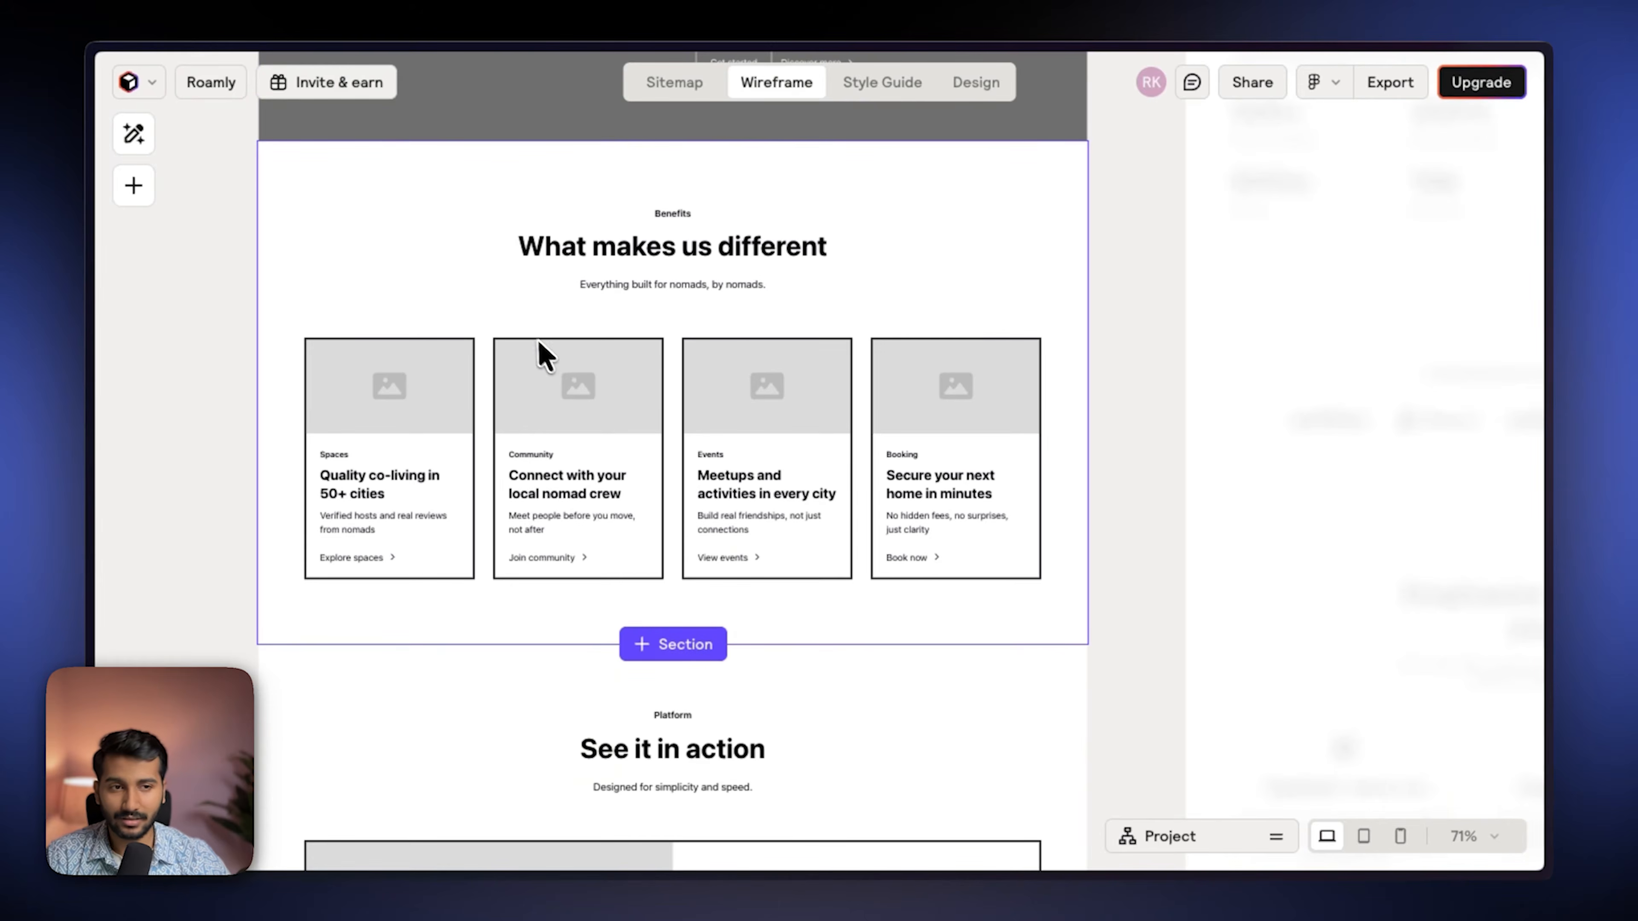
pyautogui.scroll(-8, 534, 328)
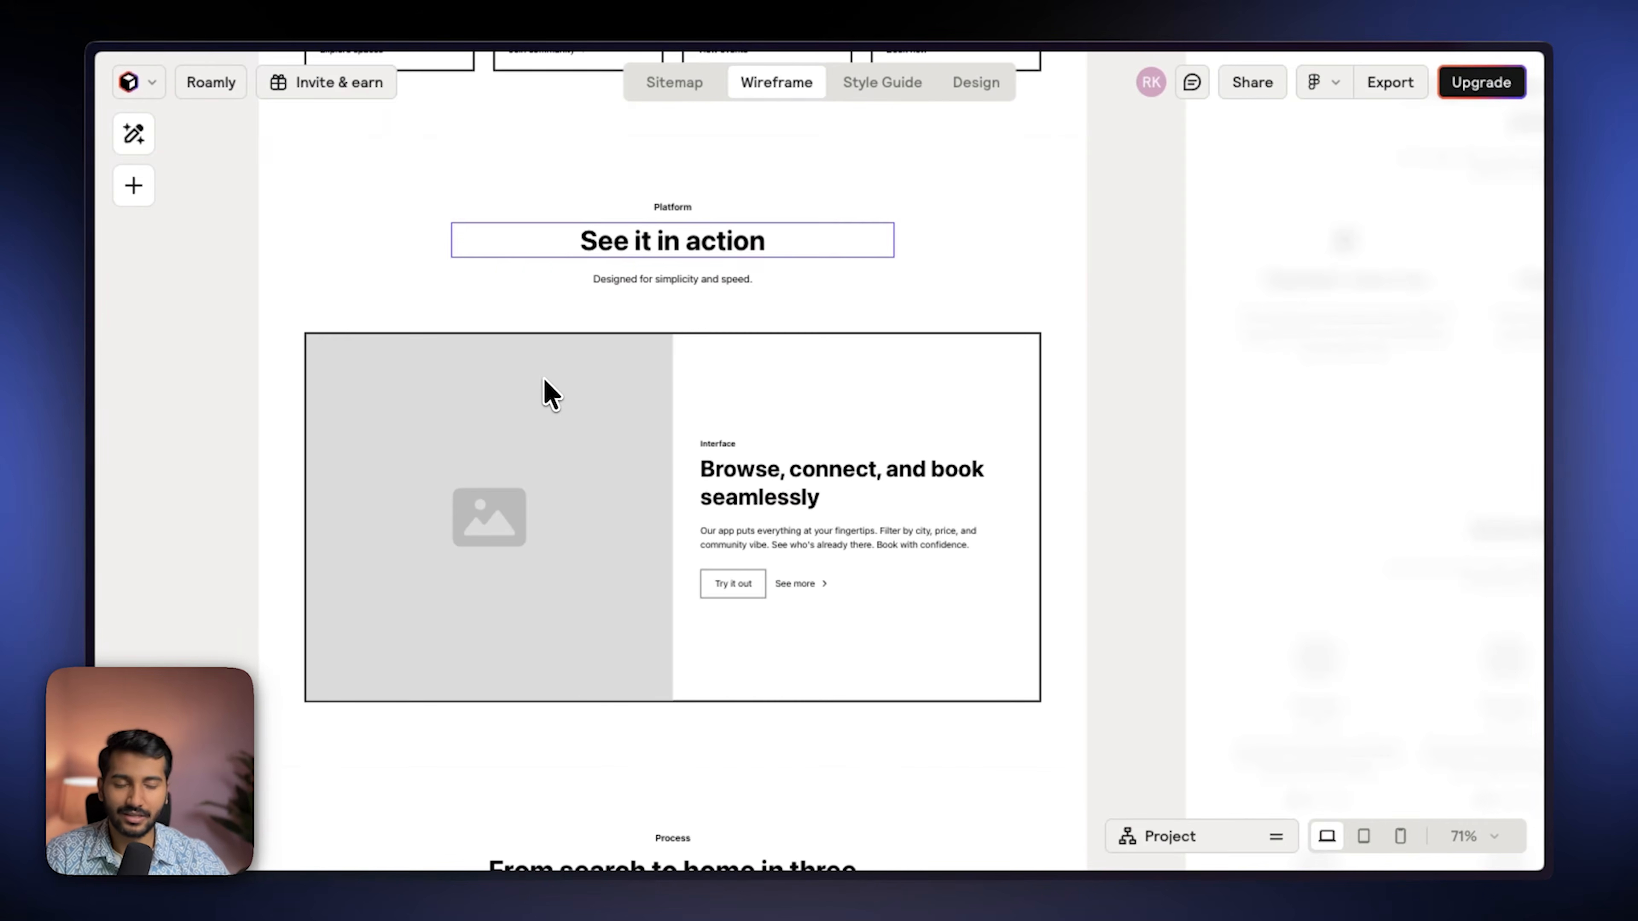
pyautogui.scroll(-8, 543, 379)
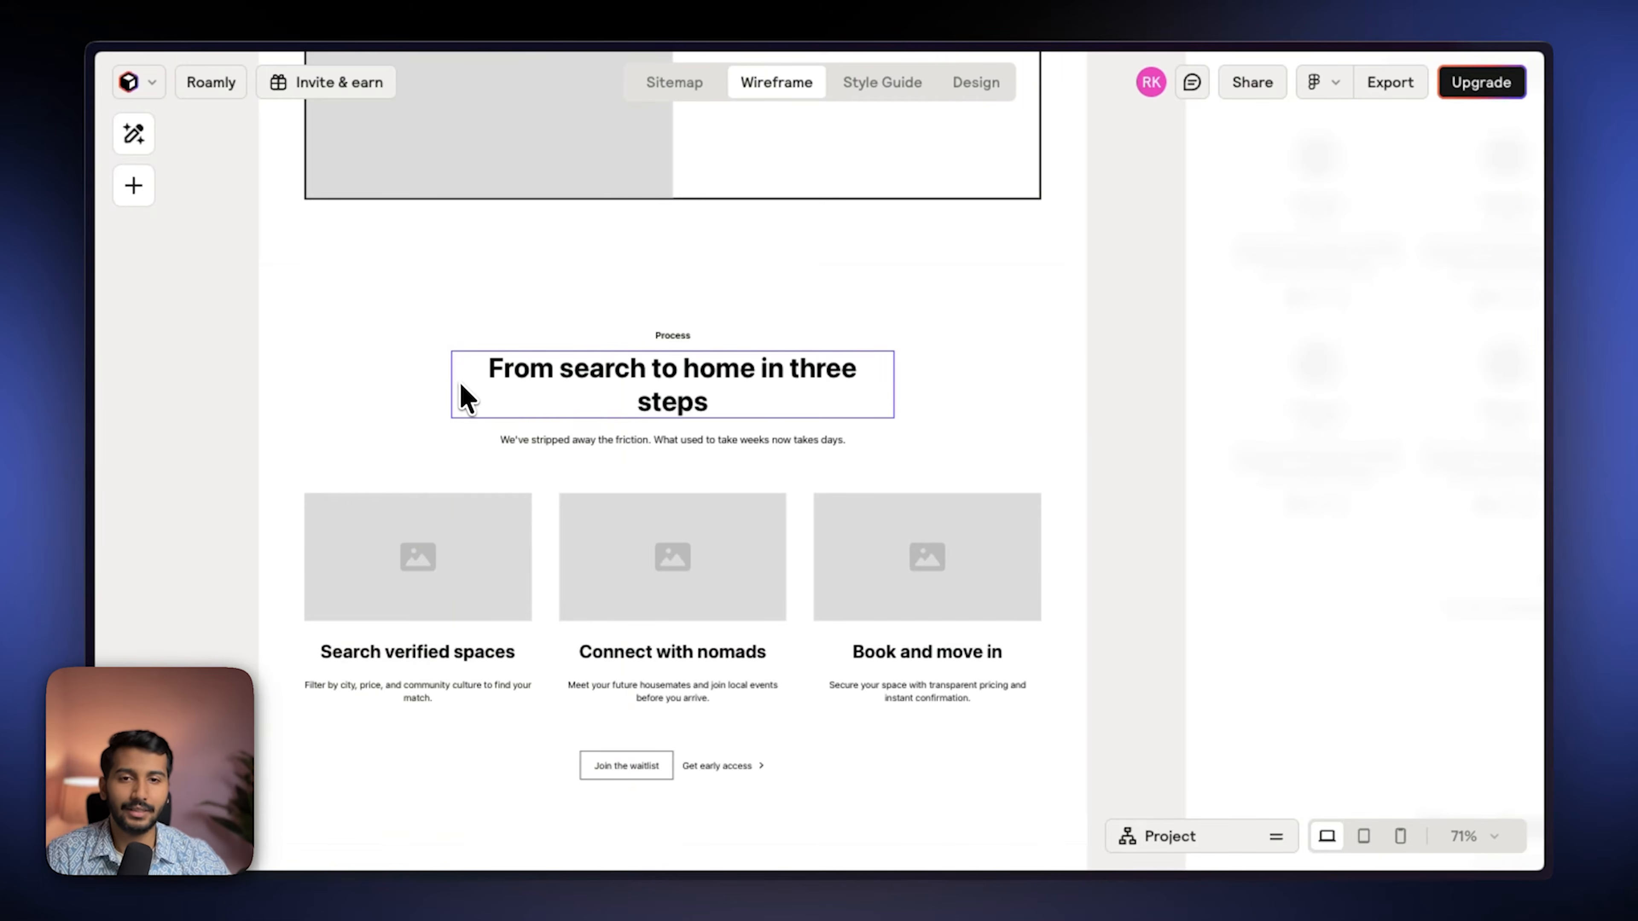
pyautogui.scroll(-6, 465, 395)
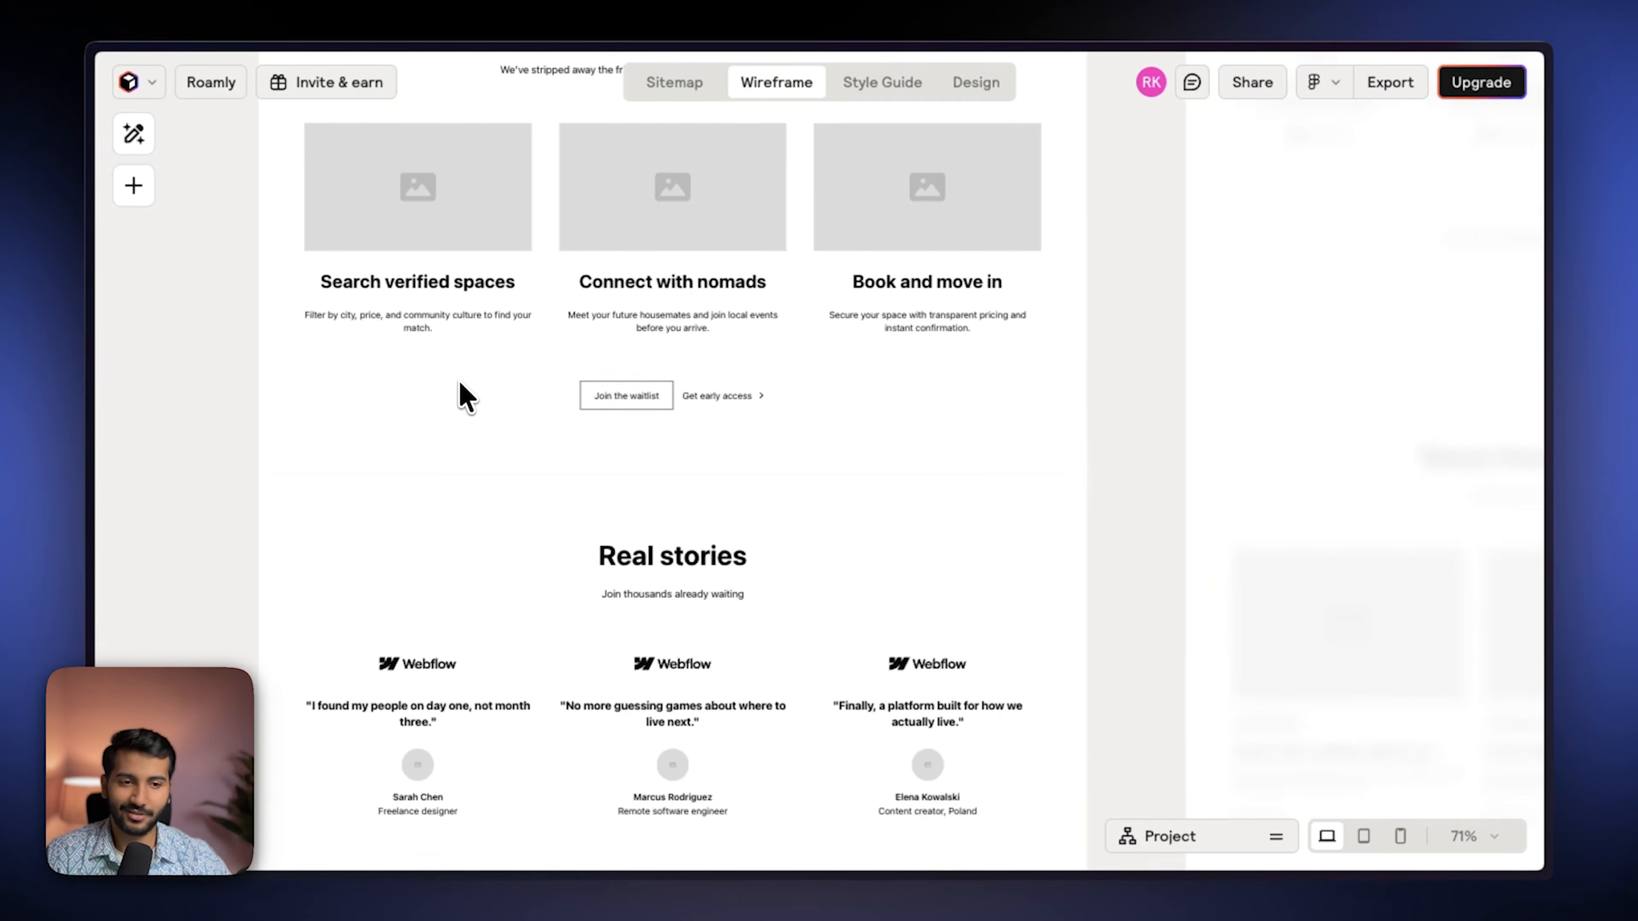
pyautogui.scroll(-2, 464, 391)
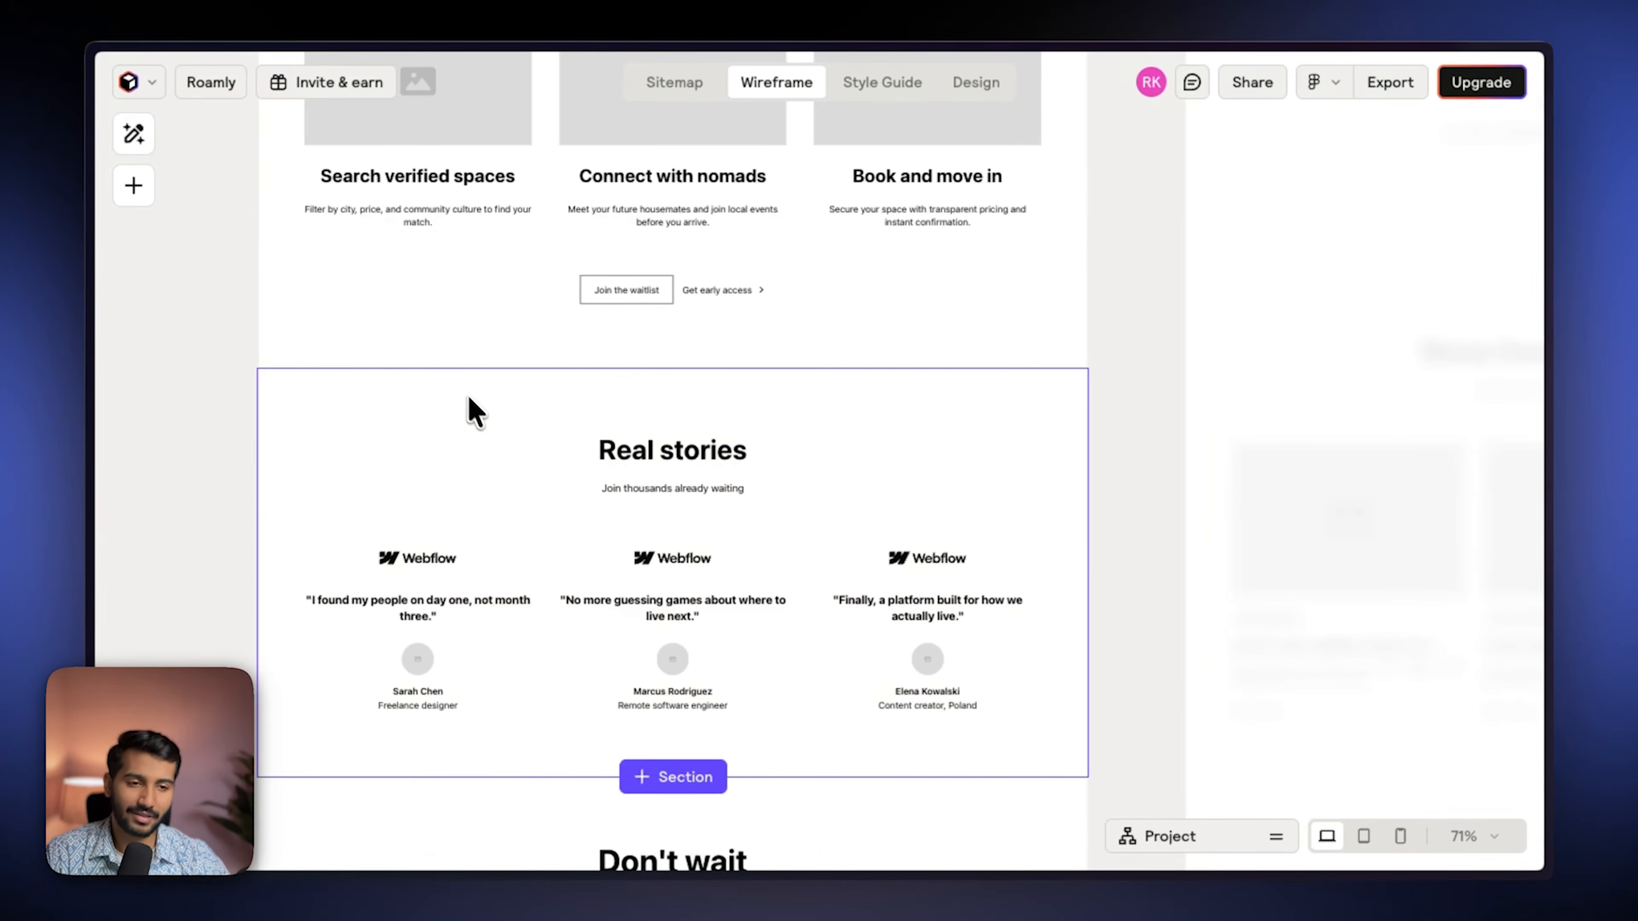
# Step: Examine the Home wireframe's early access call-to-action and footer, and revisit the sections from See it in action up through Solution
pyautogui.scroll(-7, 485, 420)
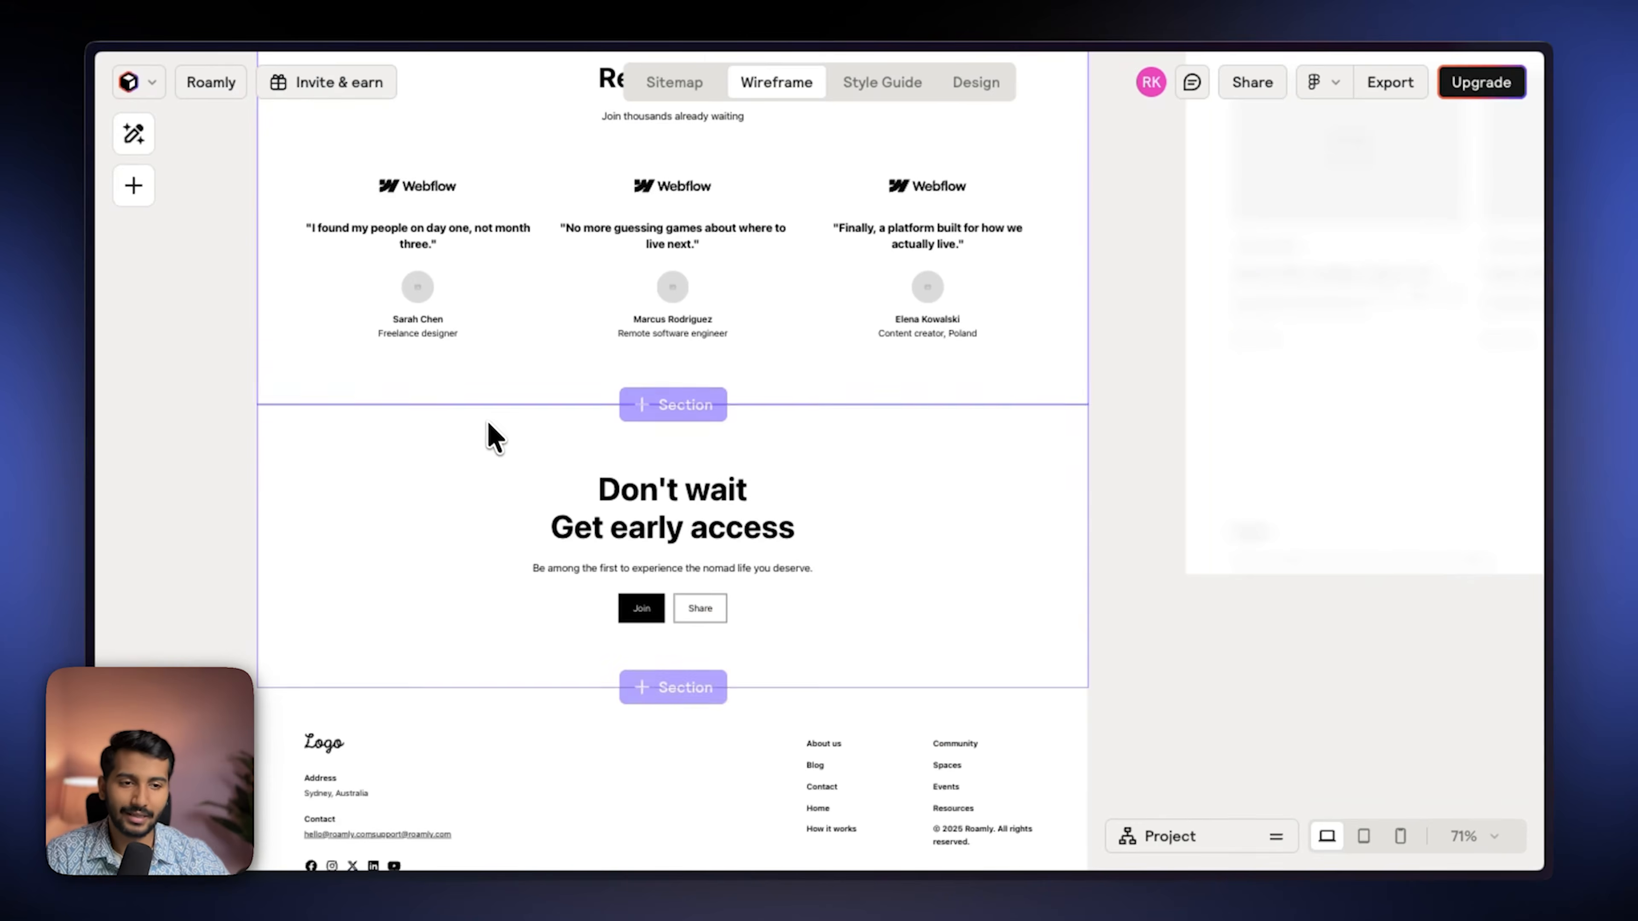
pyautogui.scroll(-4, 508, 474)
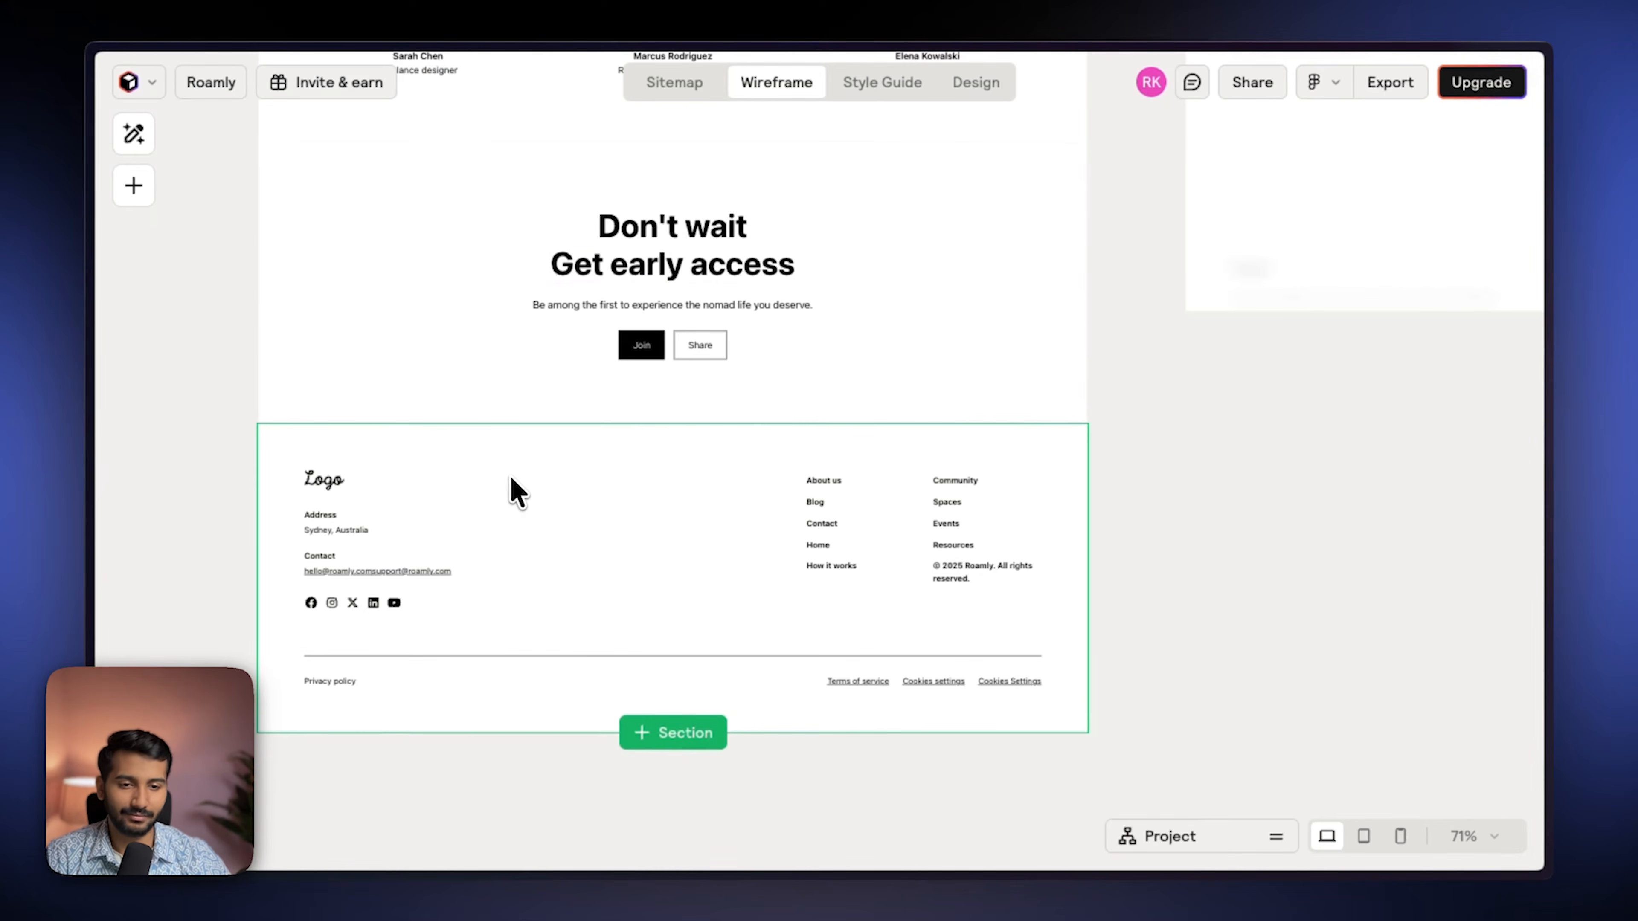
pyautogui.scroll(3, 540, 487)
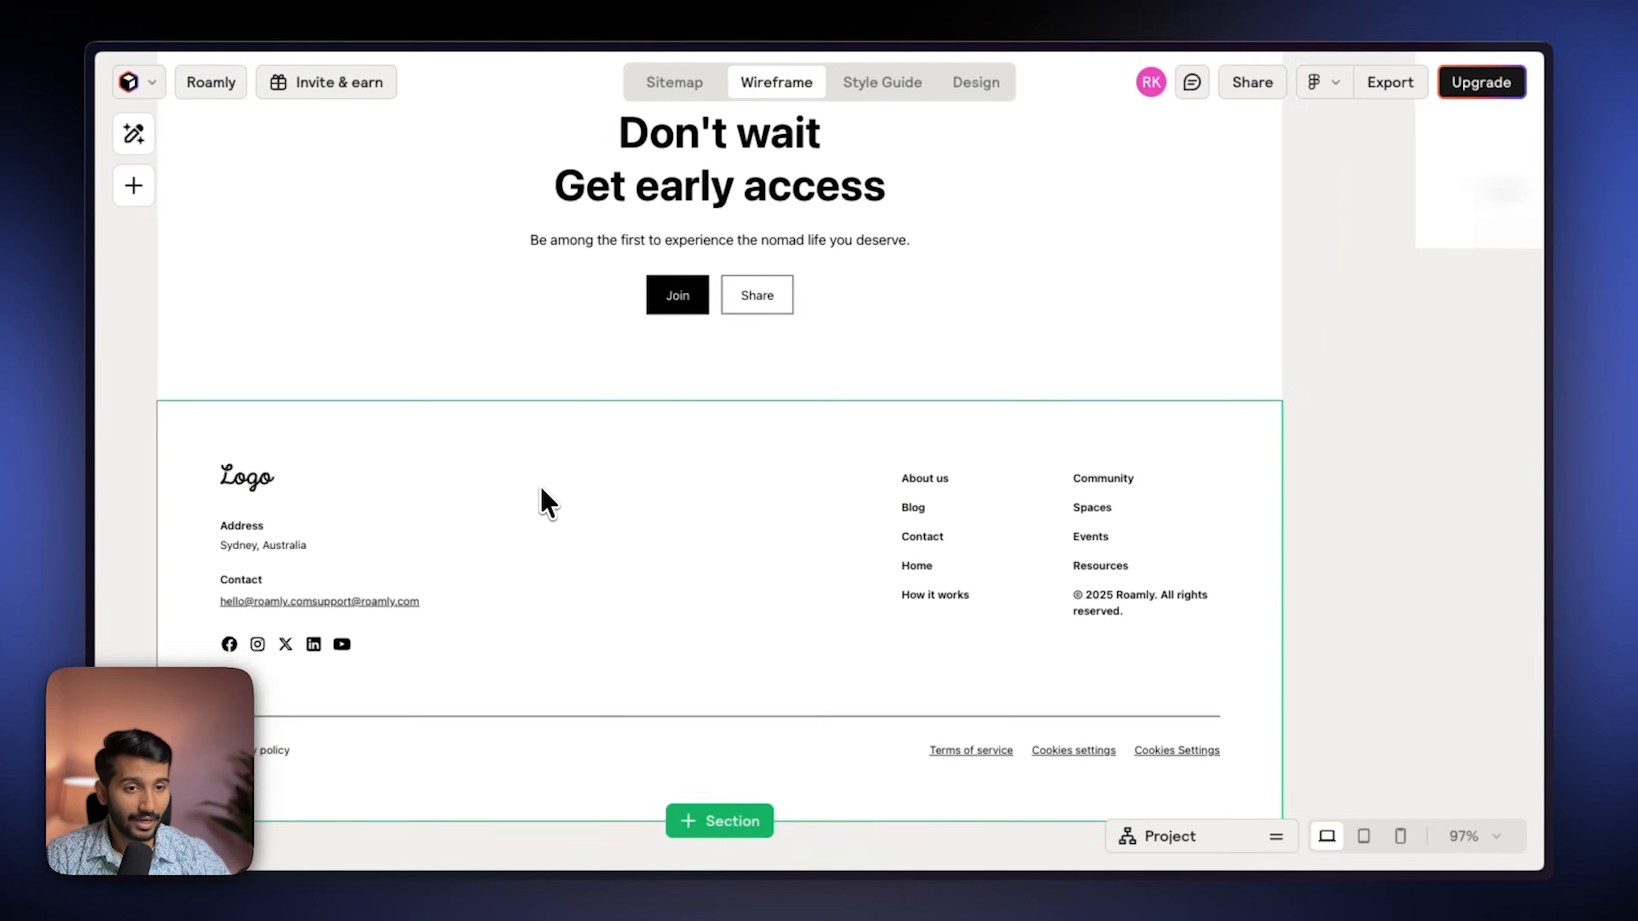
pyautogui.scroll(-3, 539, 486)
pyautogui.scroll(14, 540, 487)
pyautogui.scroll(20, 673, 461)
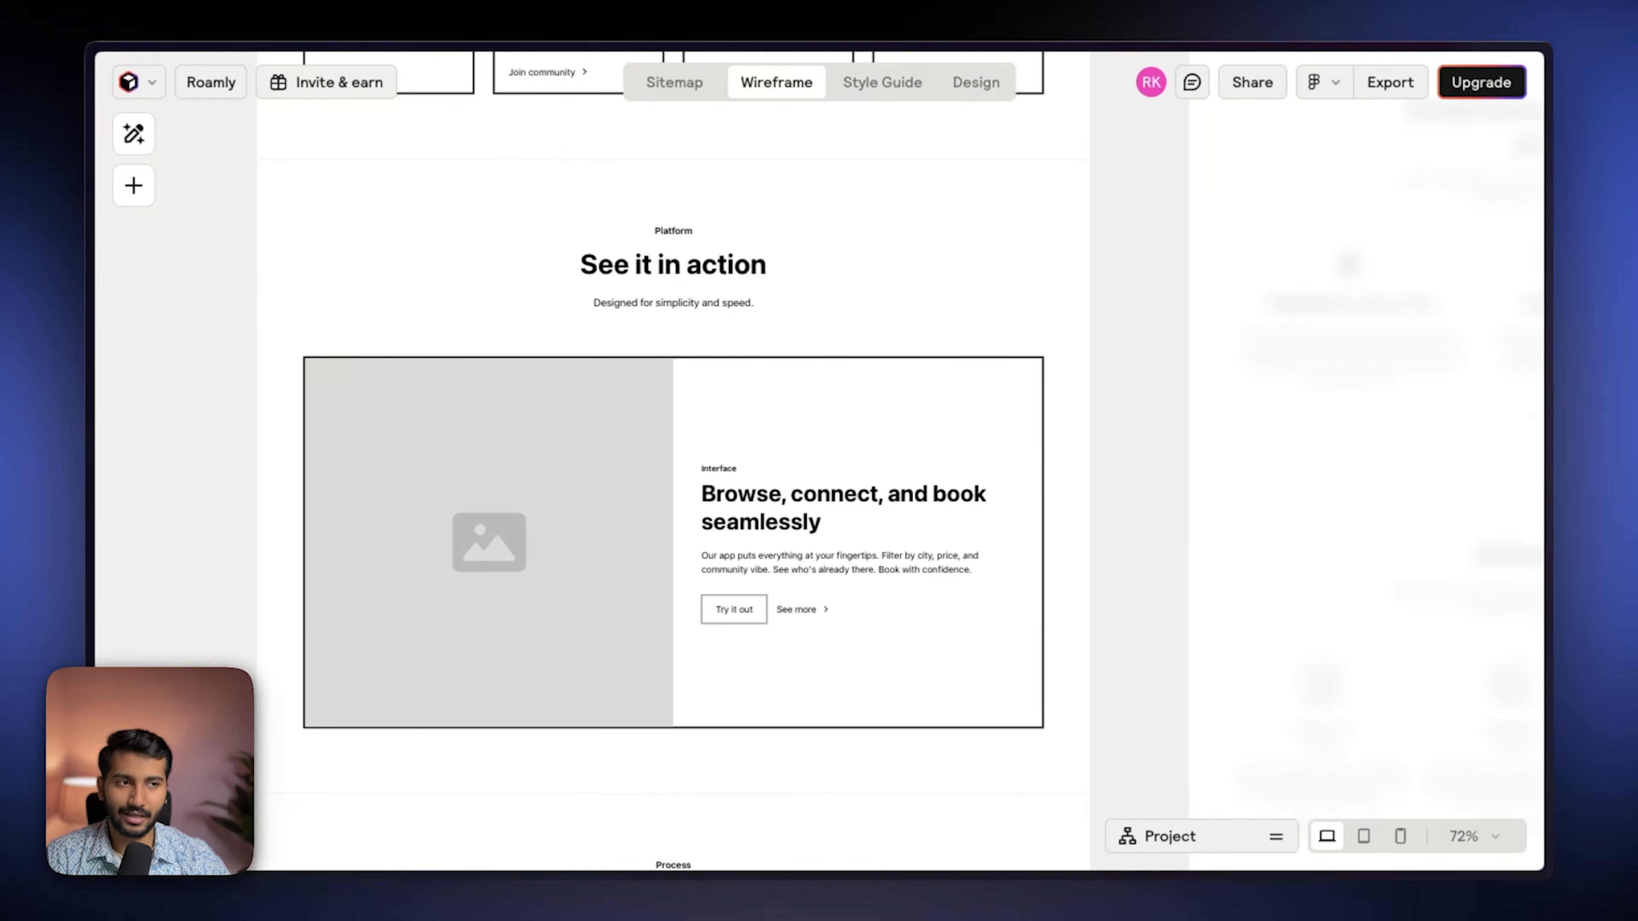
pyautogui.scroll(4, 673, 461)
pyautogui.scroll(4, 673, 460)
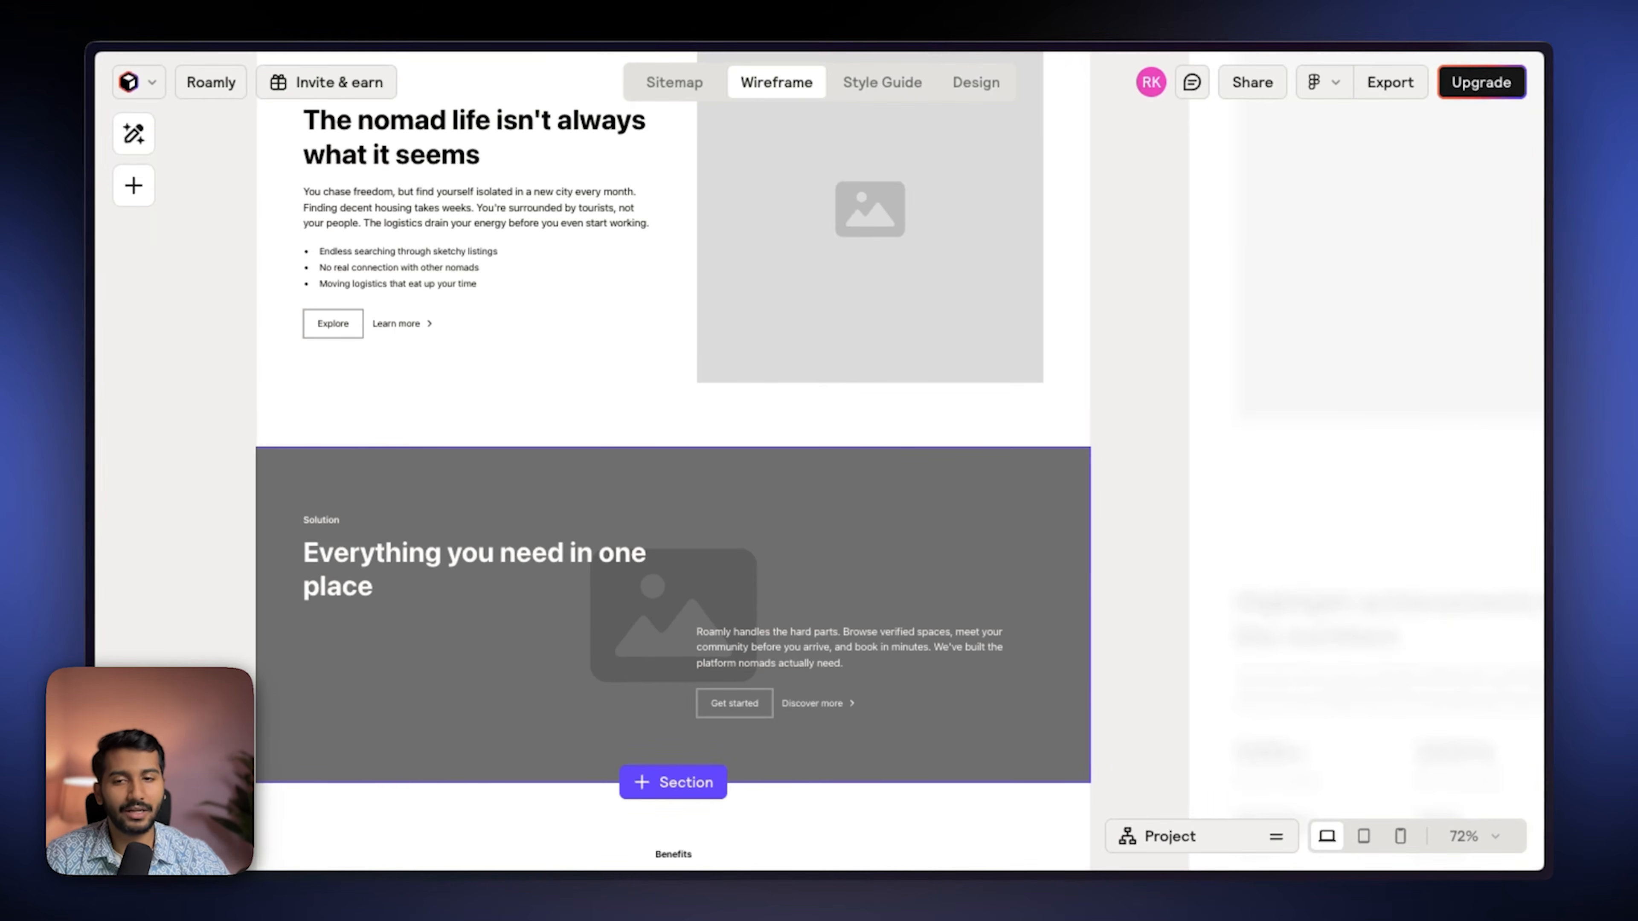
pyautogui.scroll(12, 674, 461)
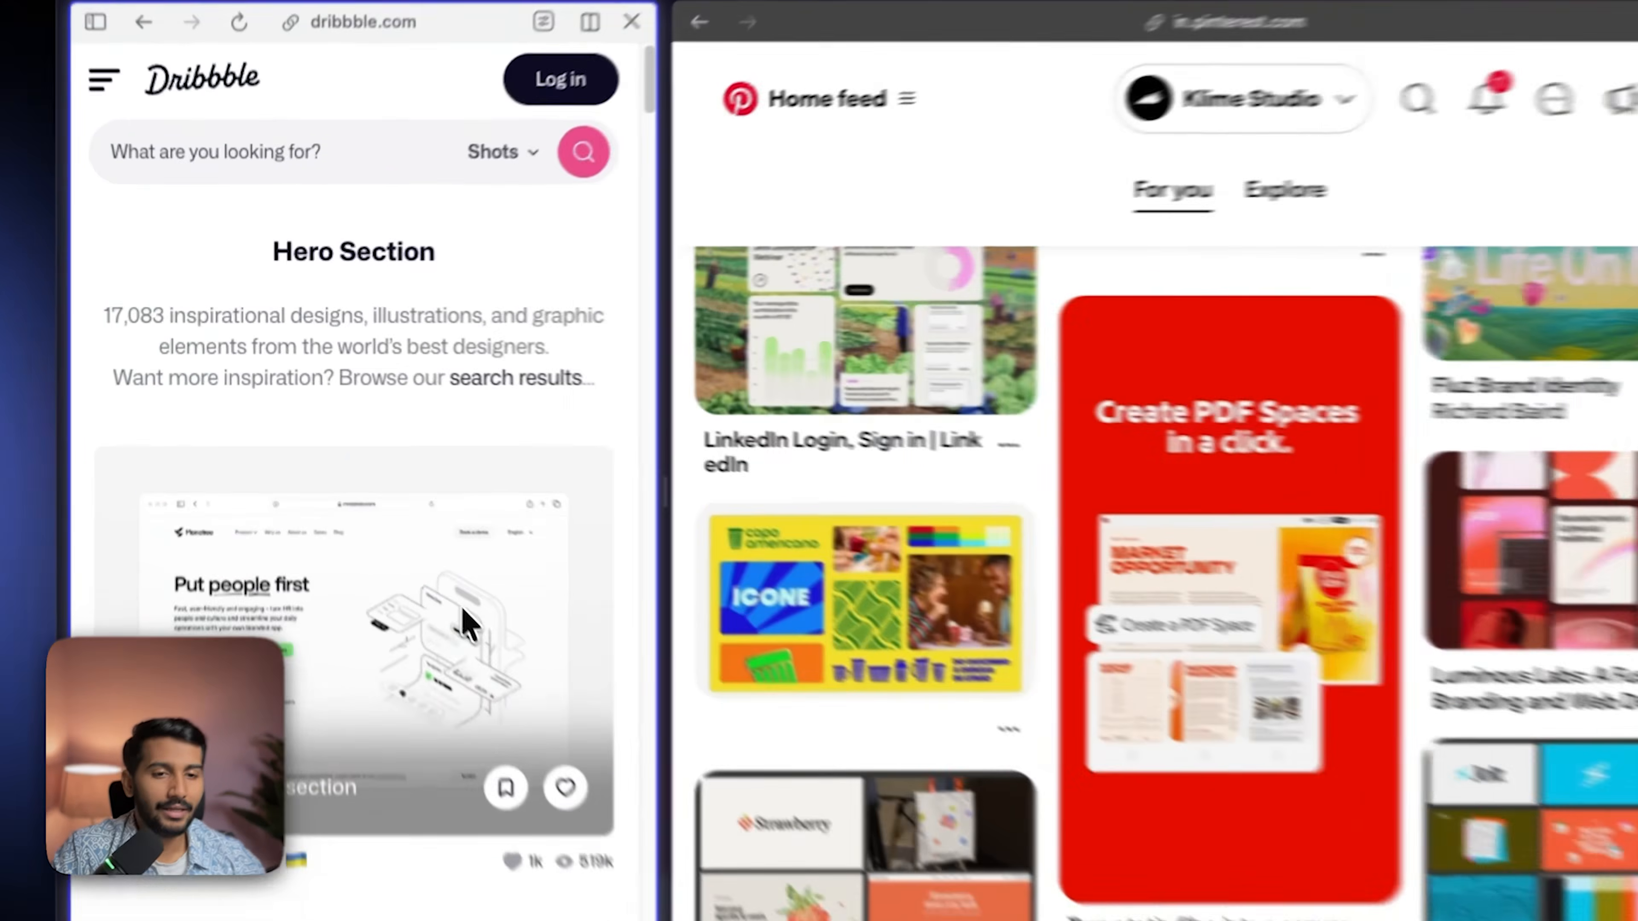
# Step: Browse Dribbble's Hero Section designs, viewing the Monotree hero and opening the Paris City Guide Web Design shot
pyautogui.click(419, 548)
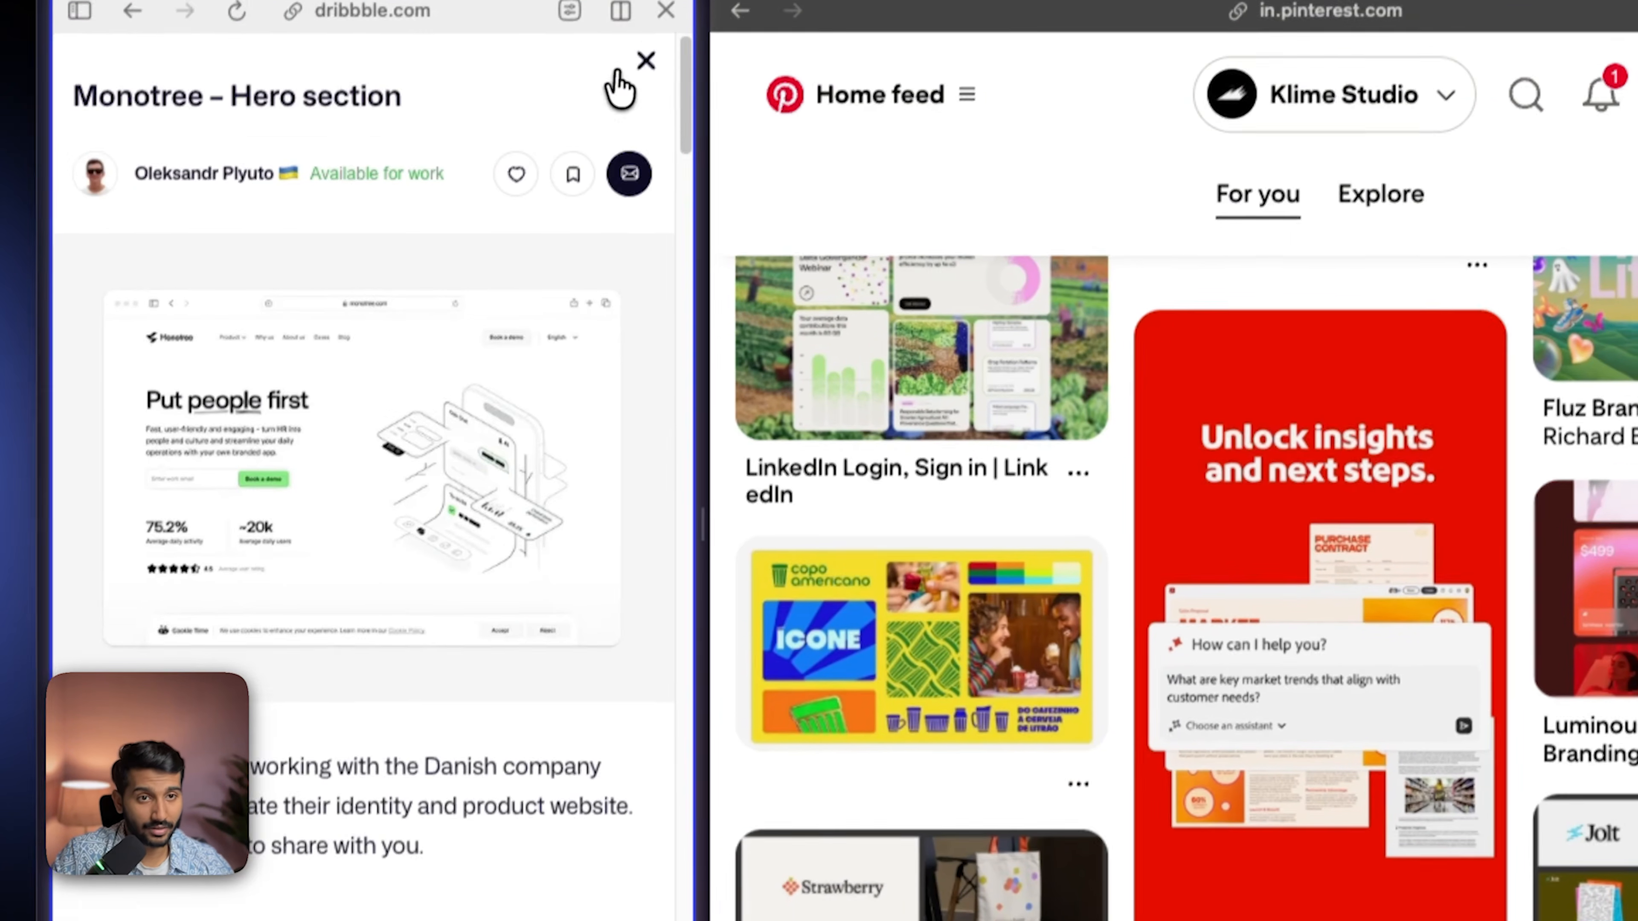
pyautogui.click(646, 61)
pyautogui.scroll(-5, 468, 549)
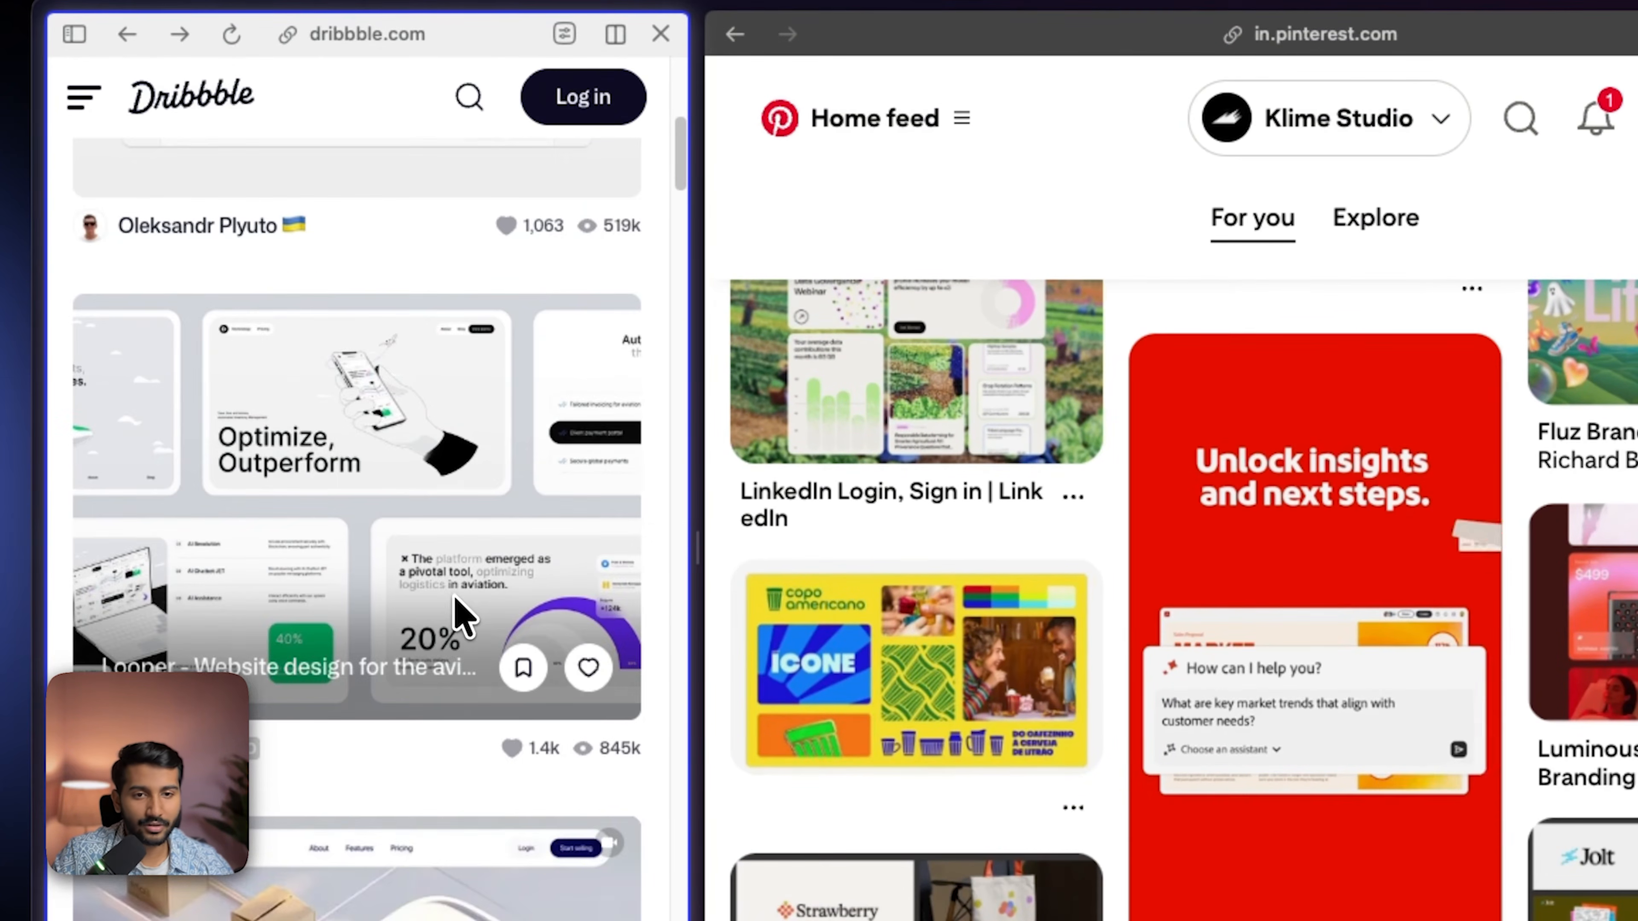
pyautogui.scroll(-5, 458, 615)
pyautogui.scroll(-10, 395, 475)
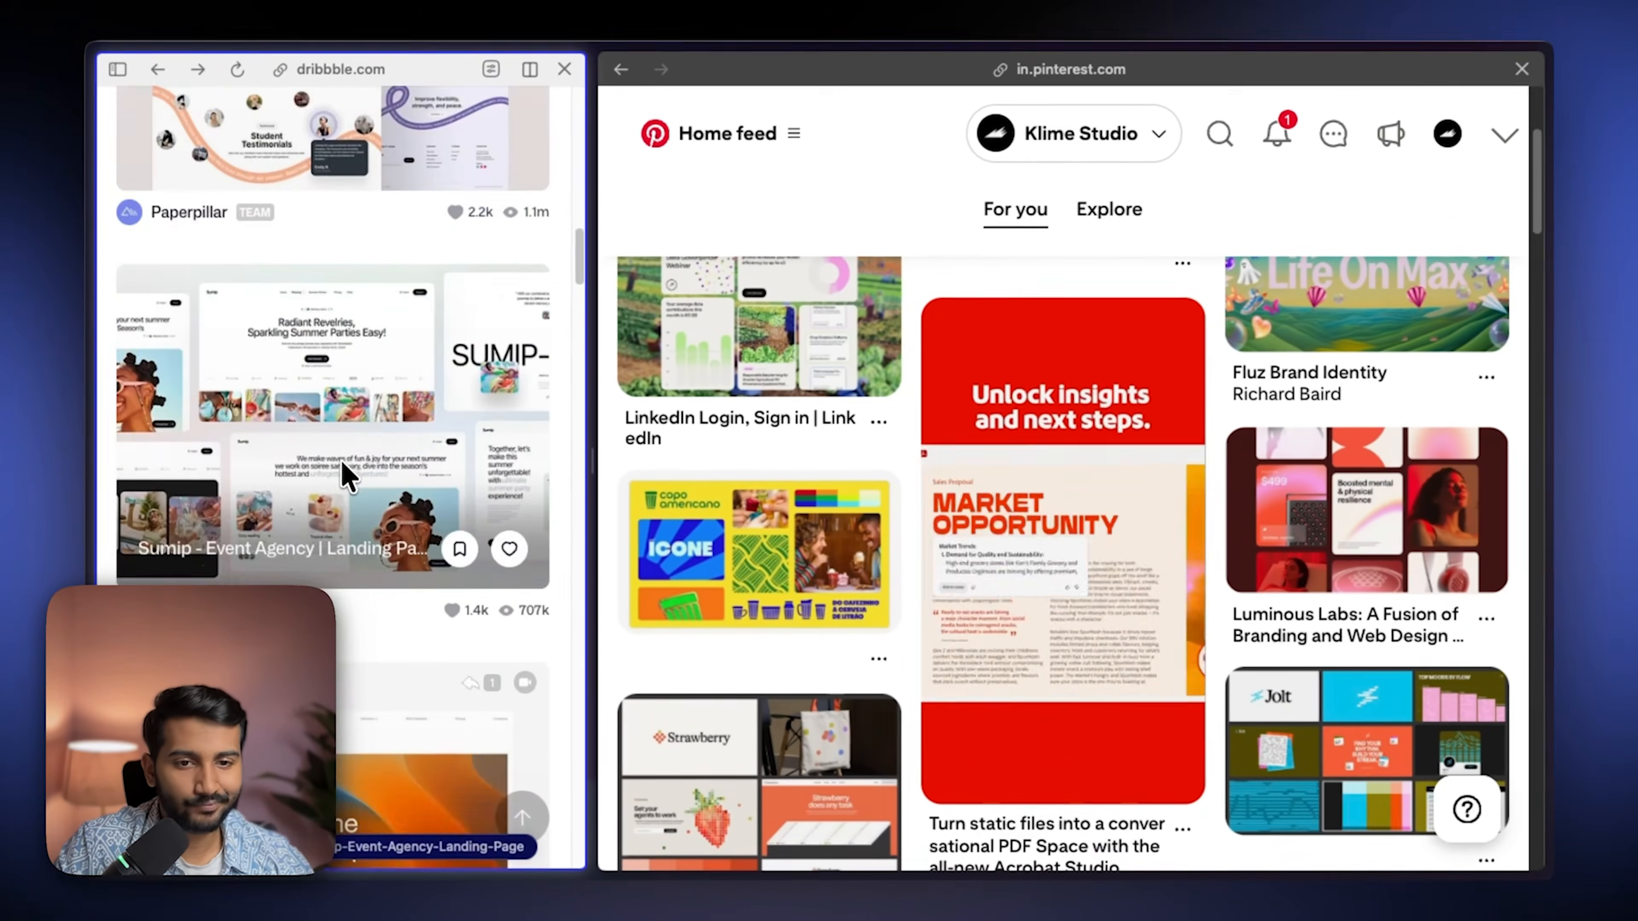
pyautogui.scroll(-10, 348, 490)
pyautogui.click(350, 478)
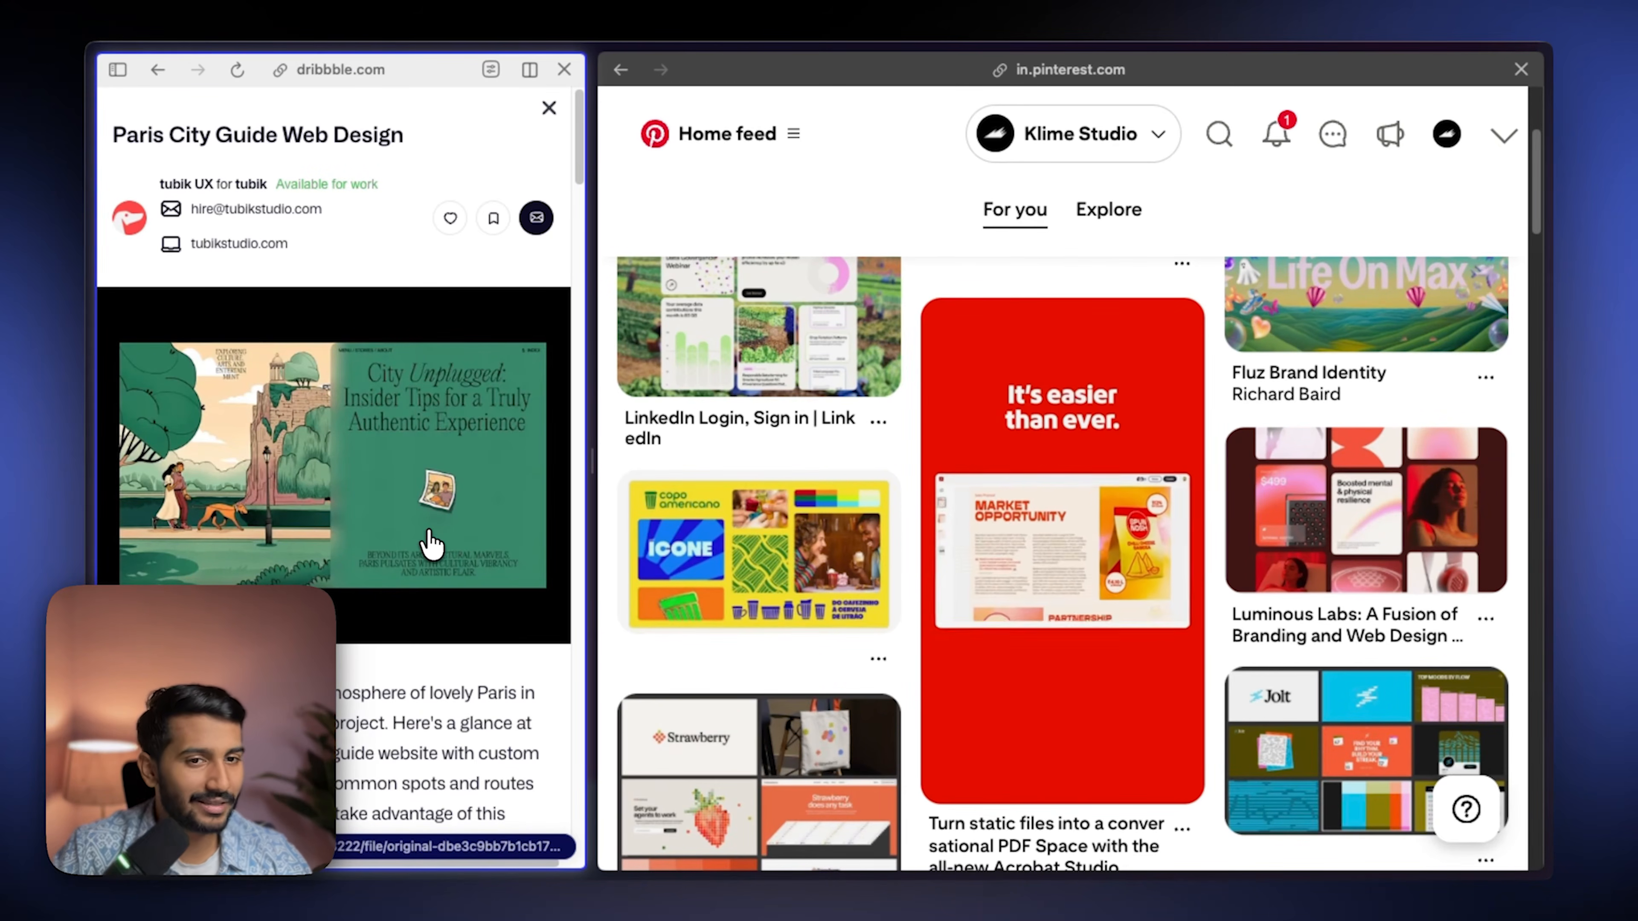
# Step: Browse the Pinterest home feed for brand references and compare the Clean and Classy & Premium moodboards in the IDEA TO BRAND file
pyautogui.scroll(5, 1086, 570)
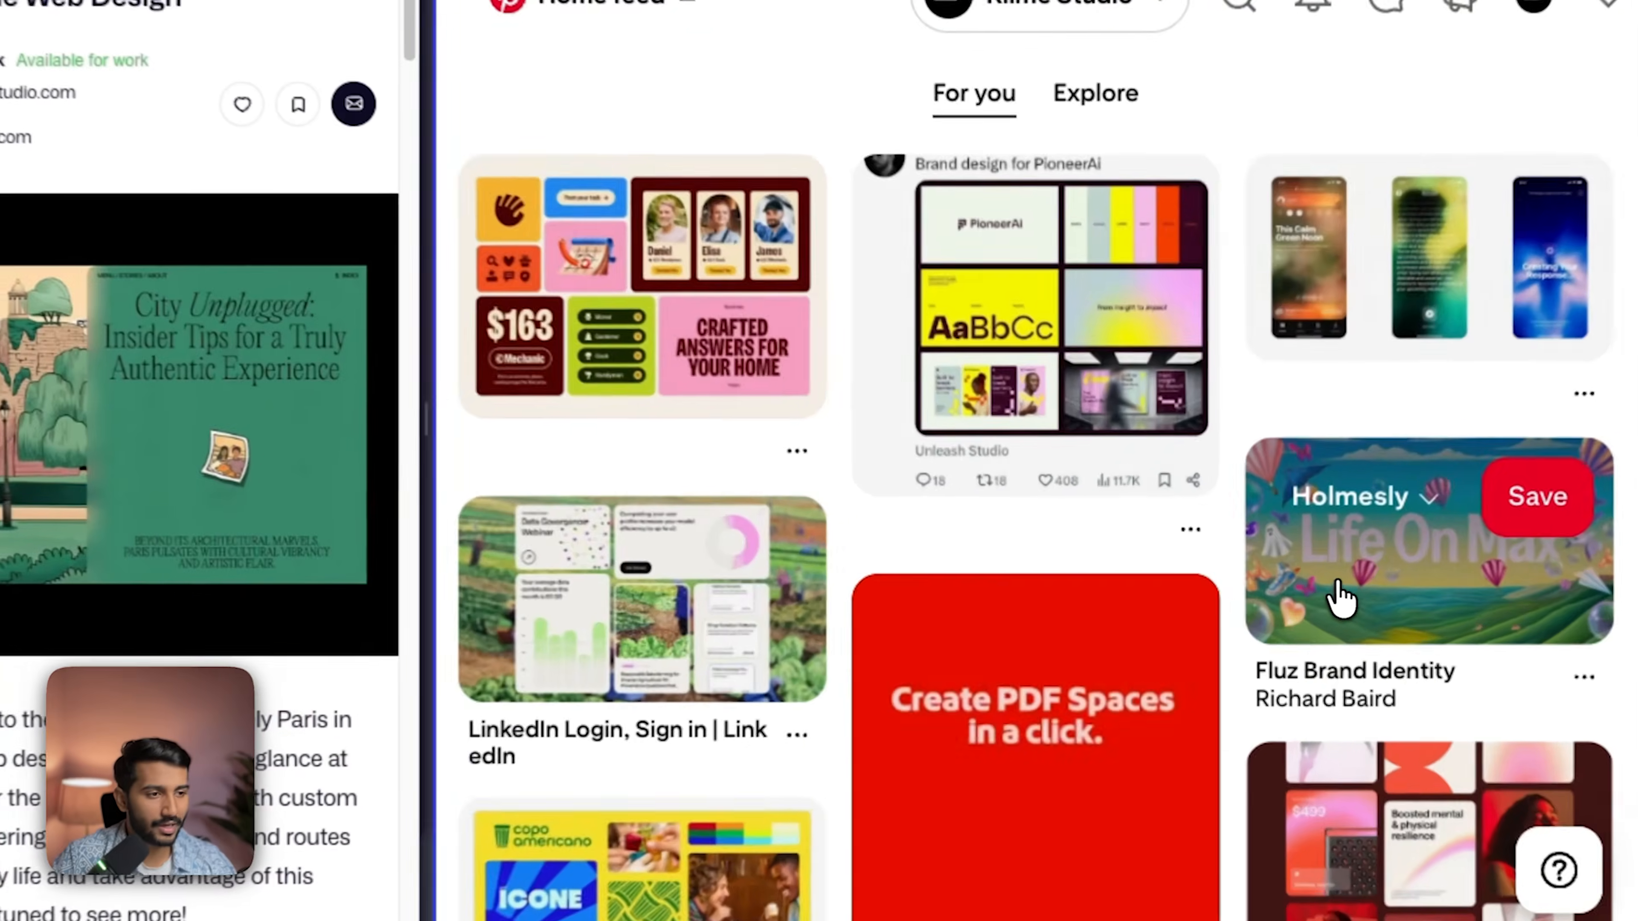
pyautogui.click(1296, 598)
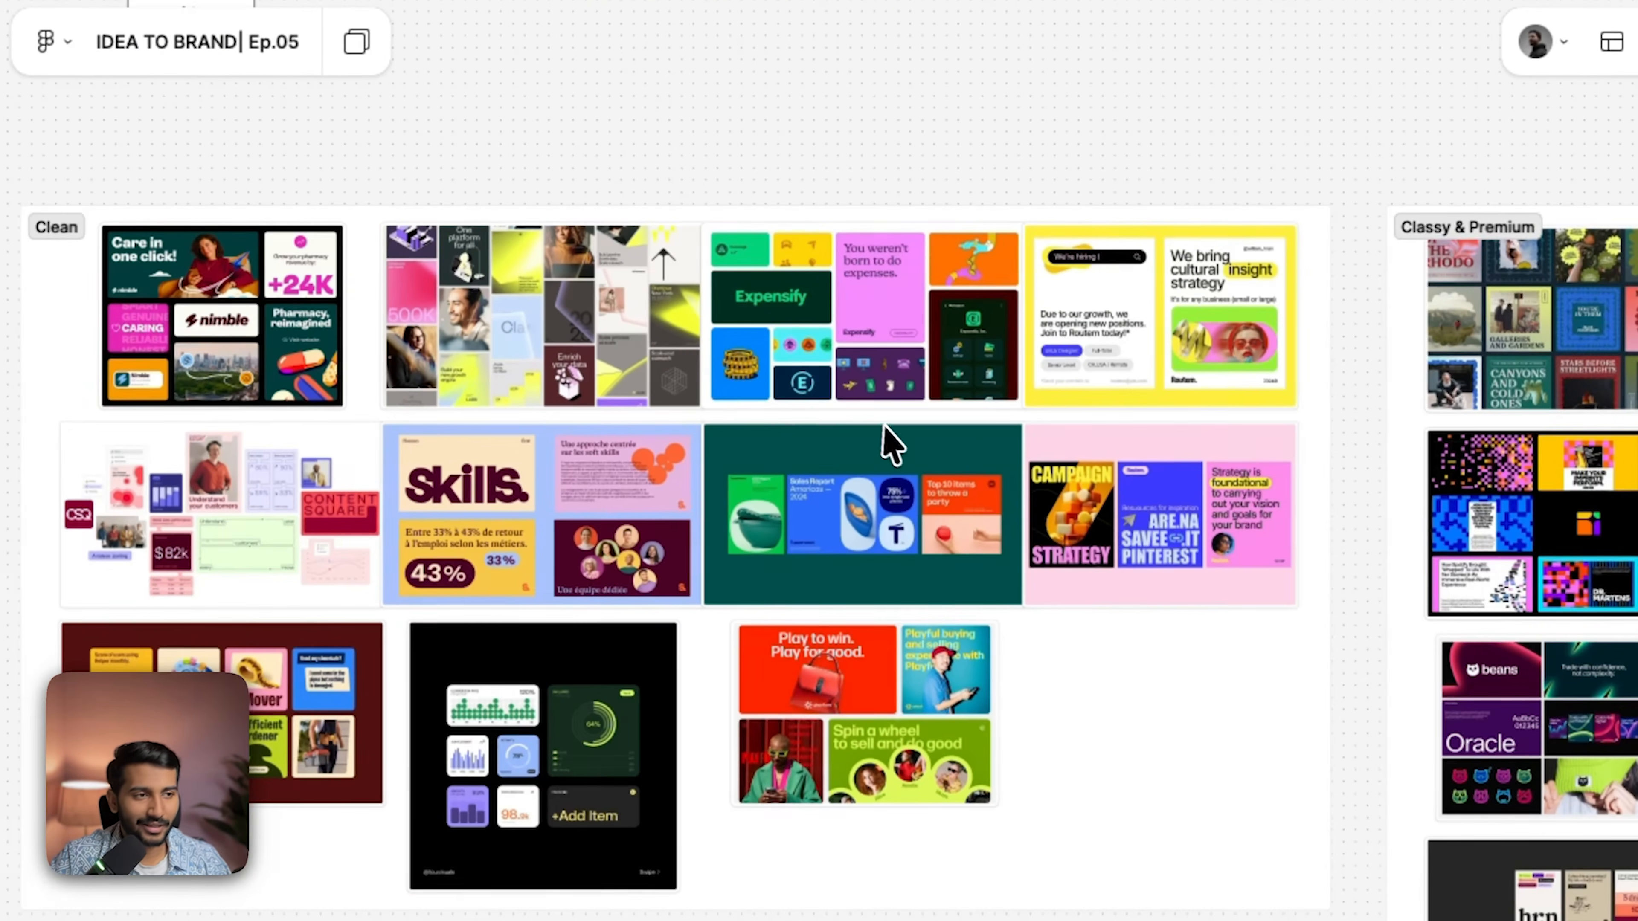
pyautogui.hscroll(10, 890, 439)
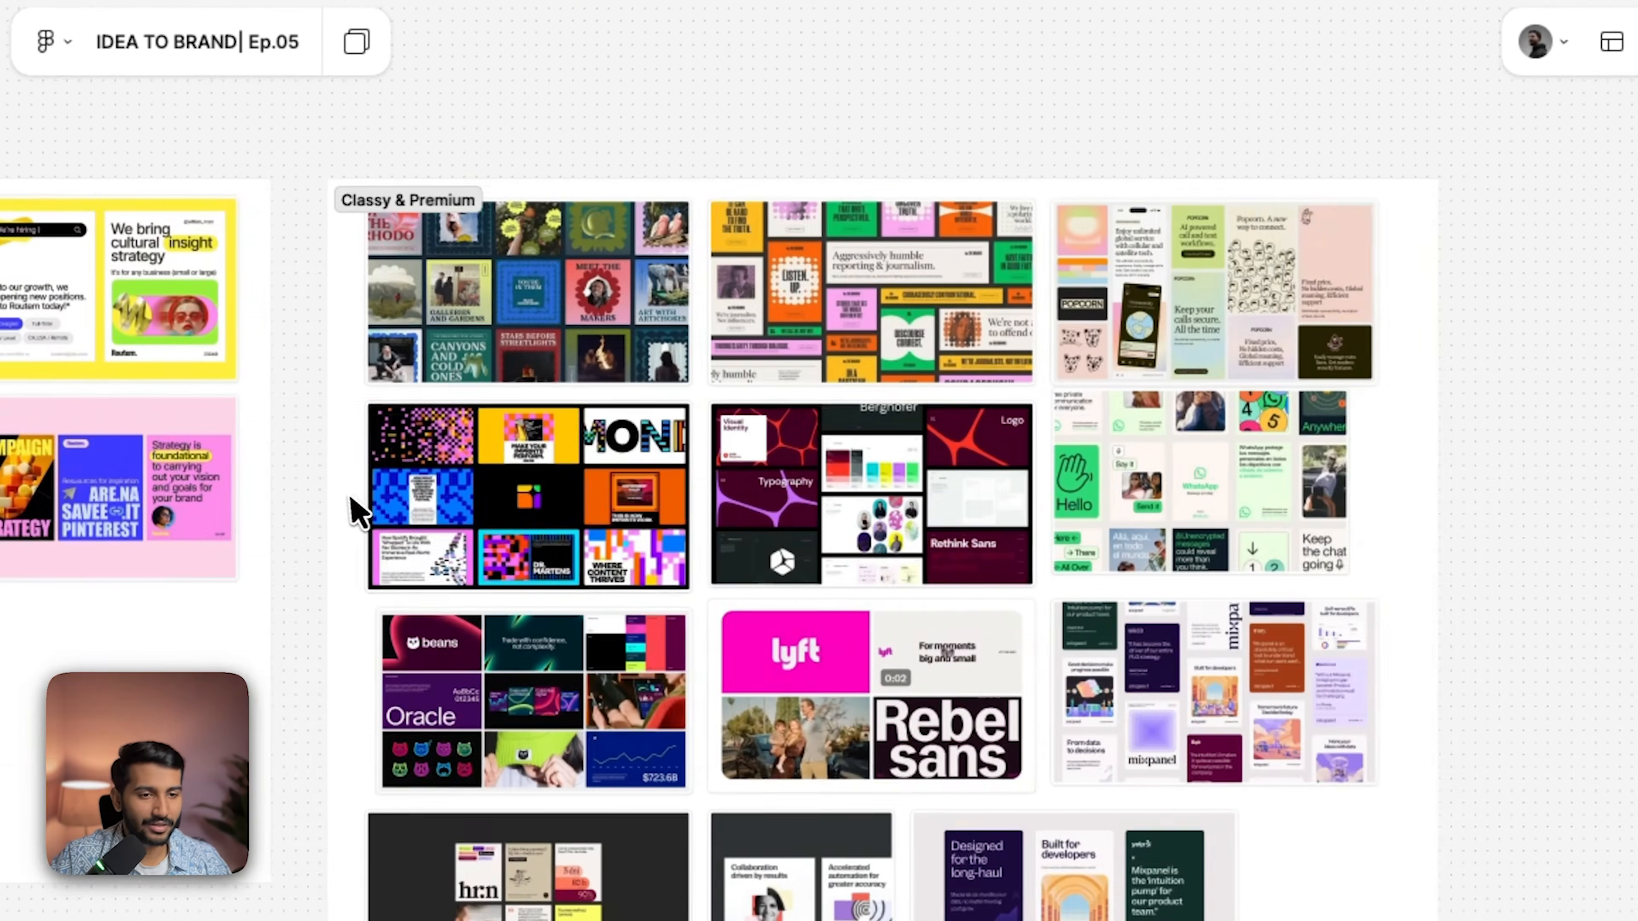
pyautogui.scroll(5, 355, 508)
pyautogui.scroll(-6, 500, 413)
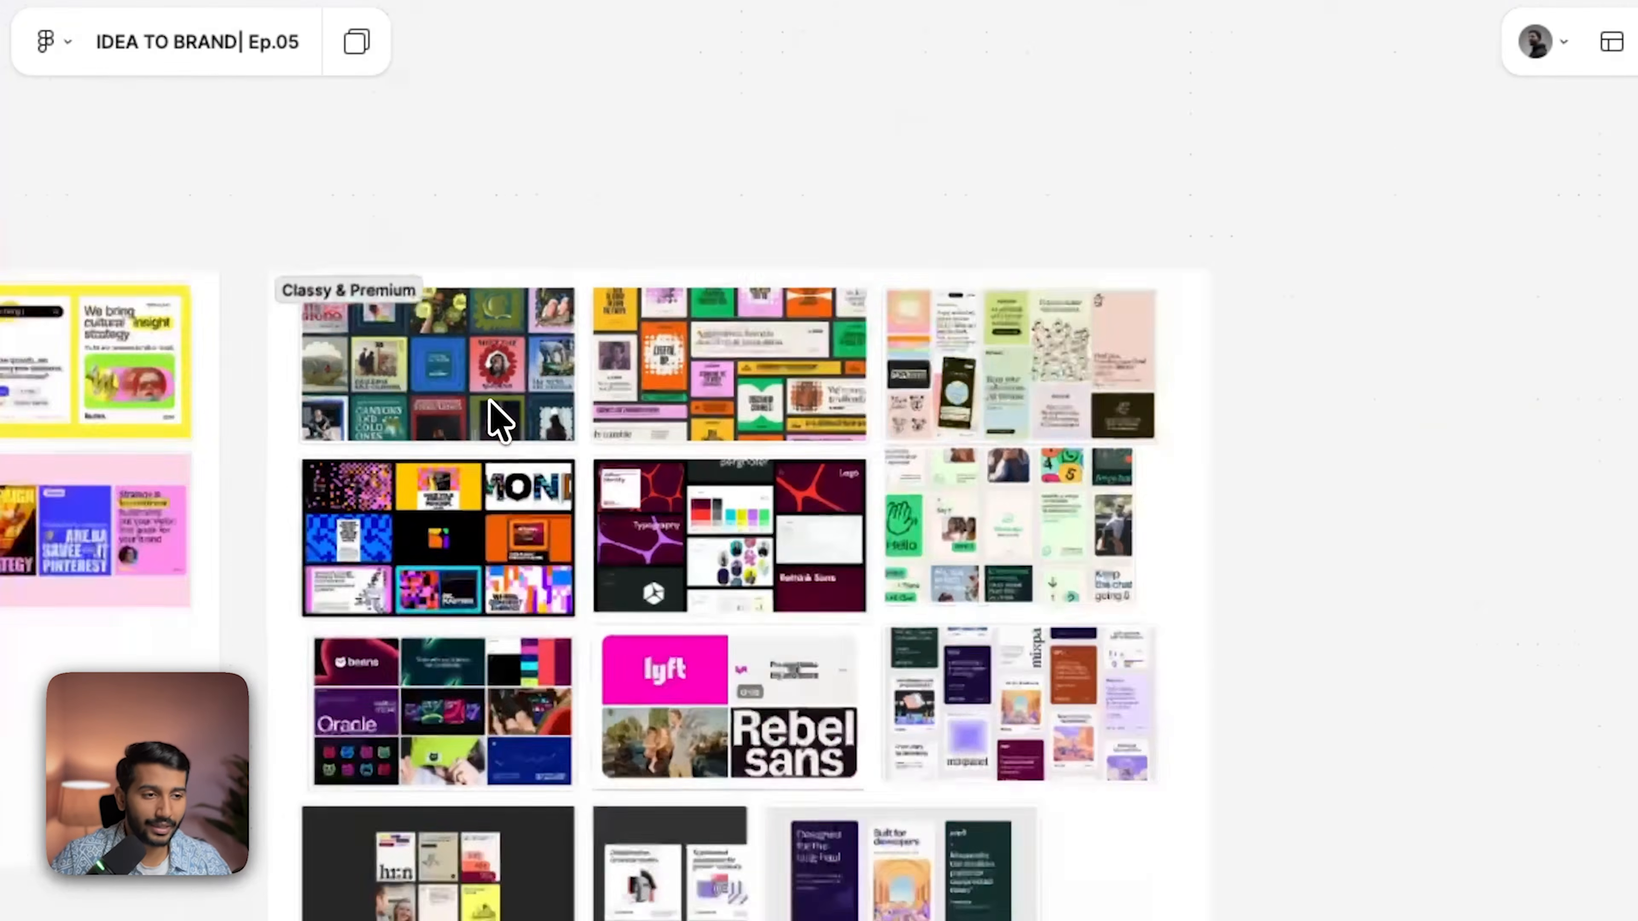
pyautogui.moveTo(581, 443); pyautogui.dragTo(997, 499)
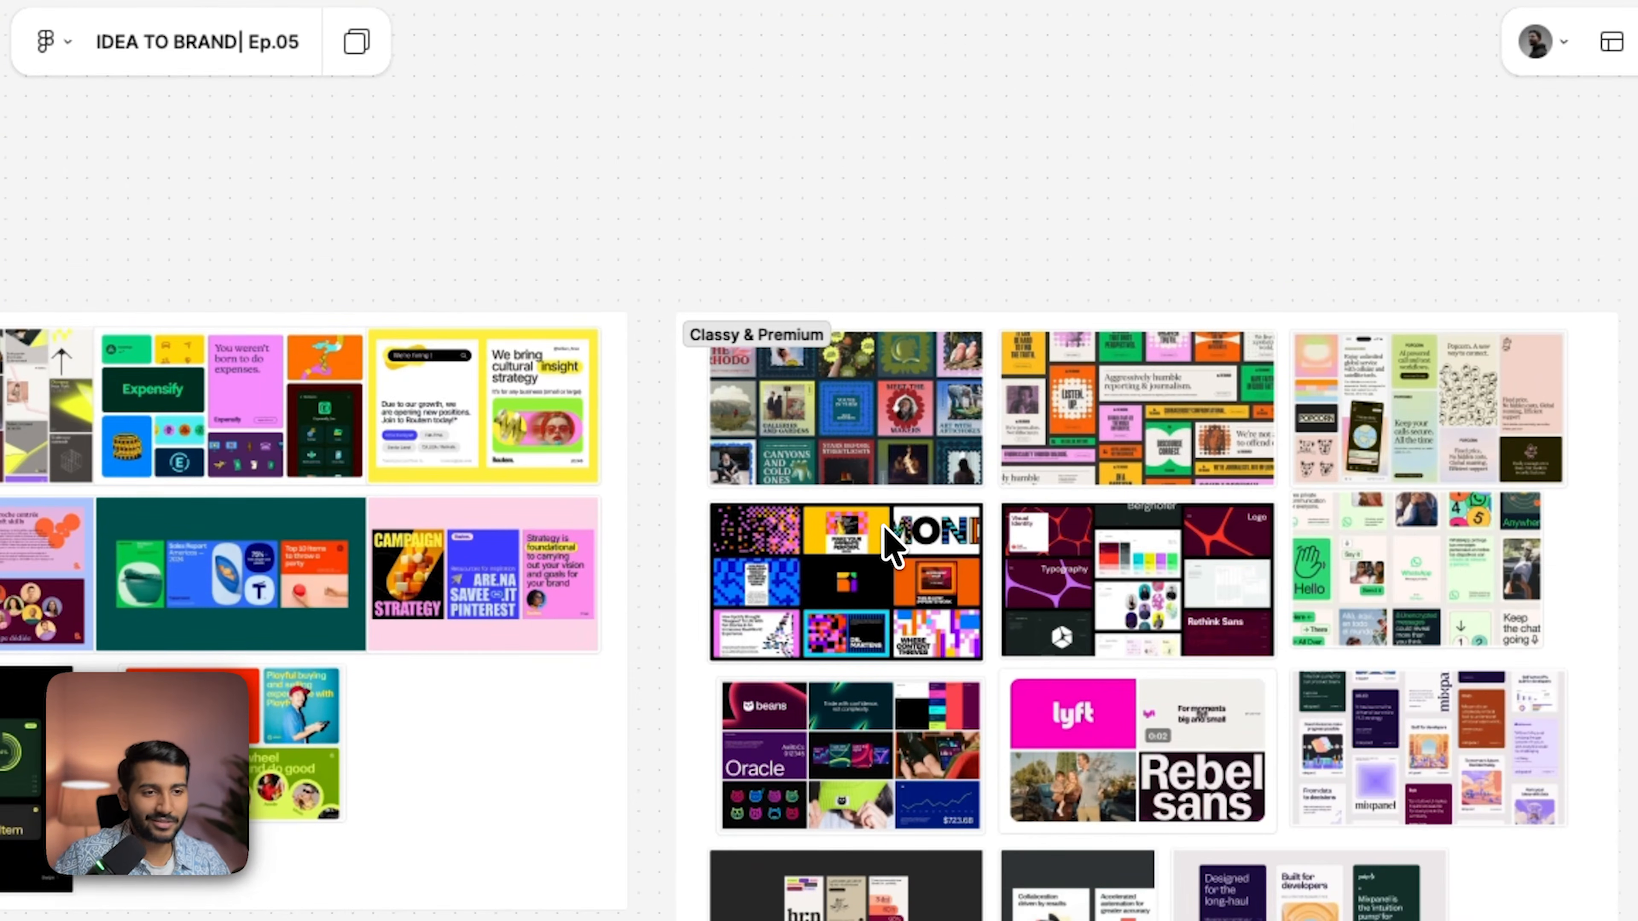
# Step: Look over the entire Roamly Brand design board, from logos and colors to typography, photography and brand executions
pyautogui.hotkey('shift', '1')
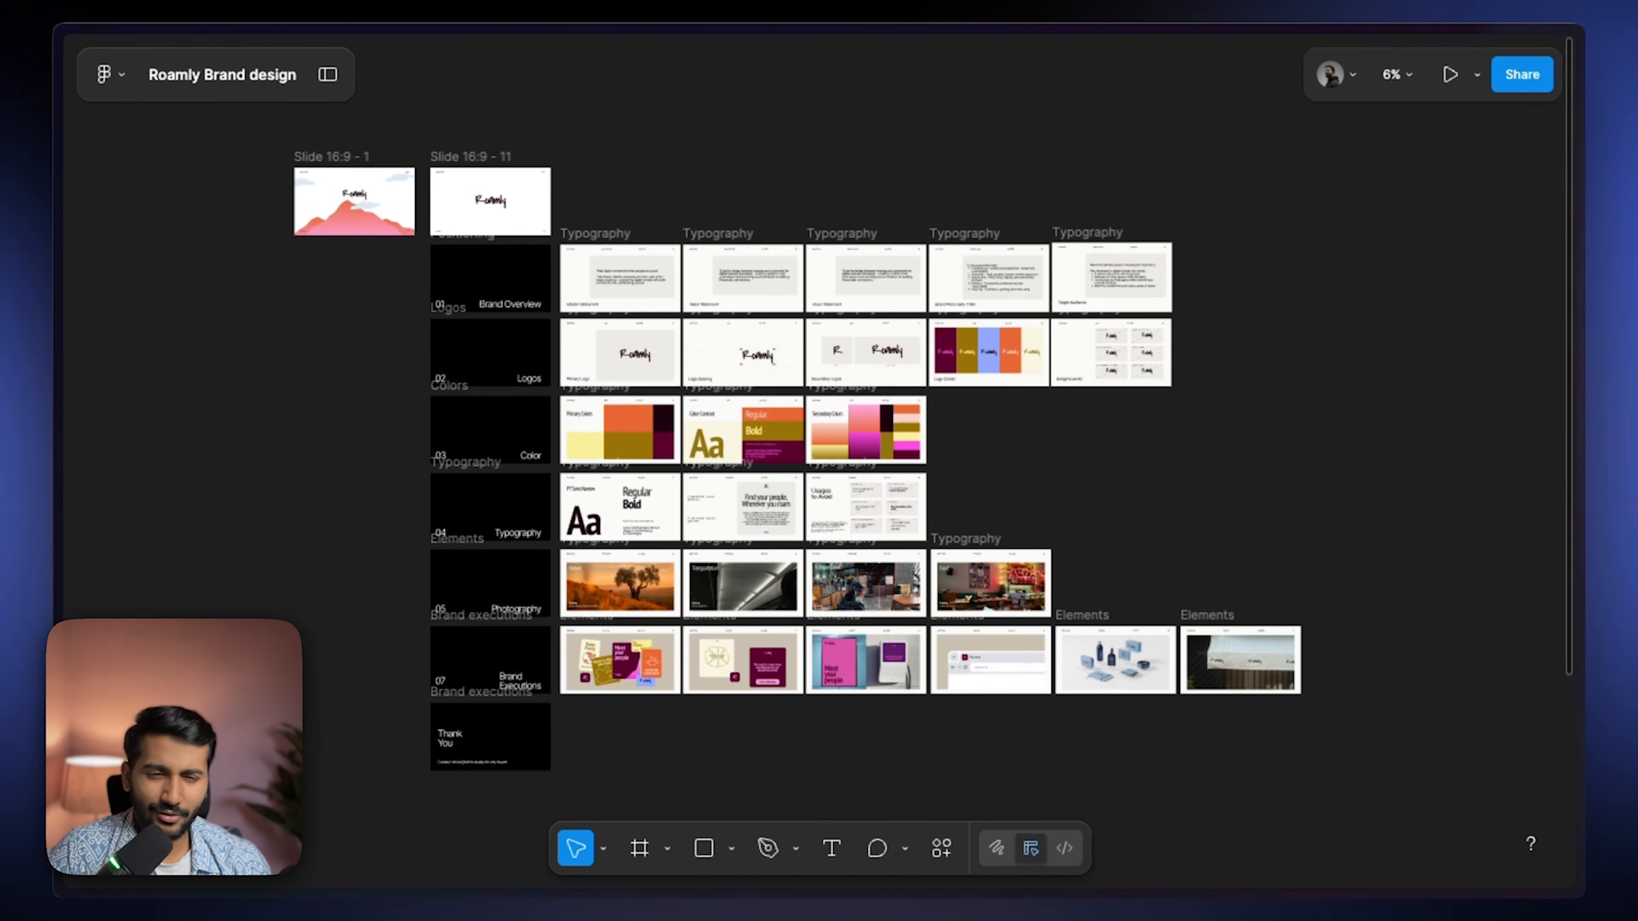
pyautogui.scroll(3, 1057, 424)
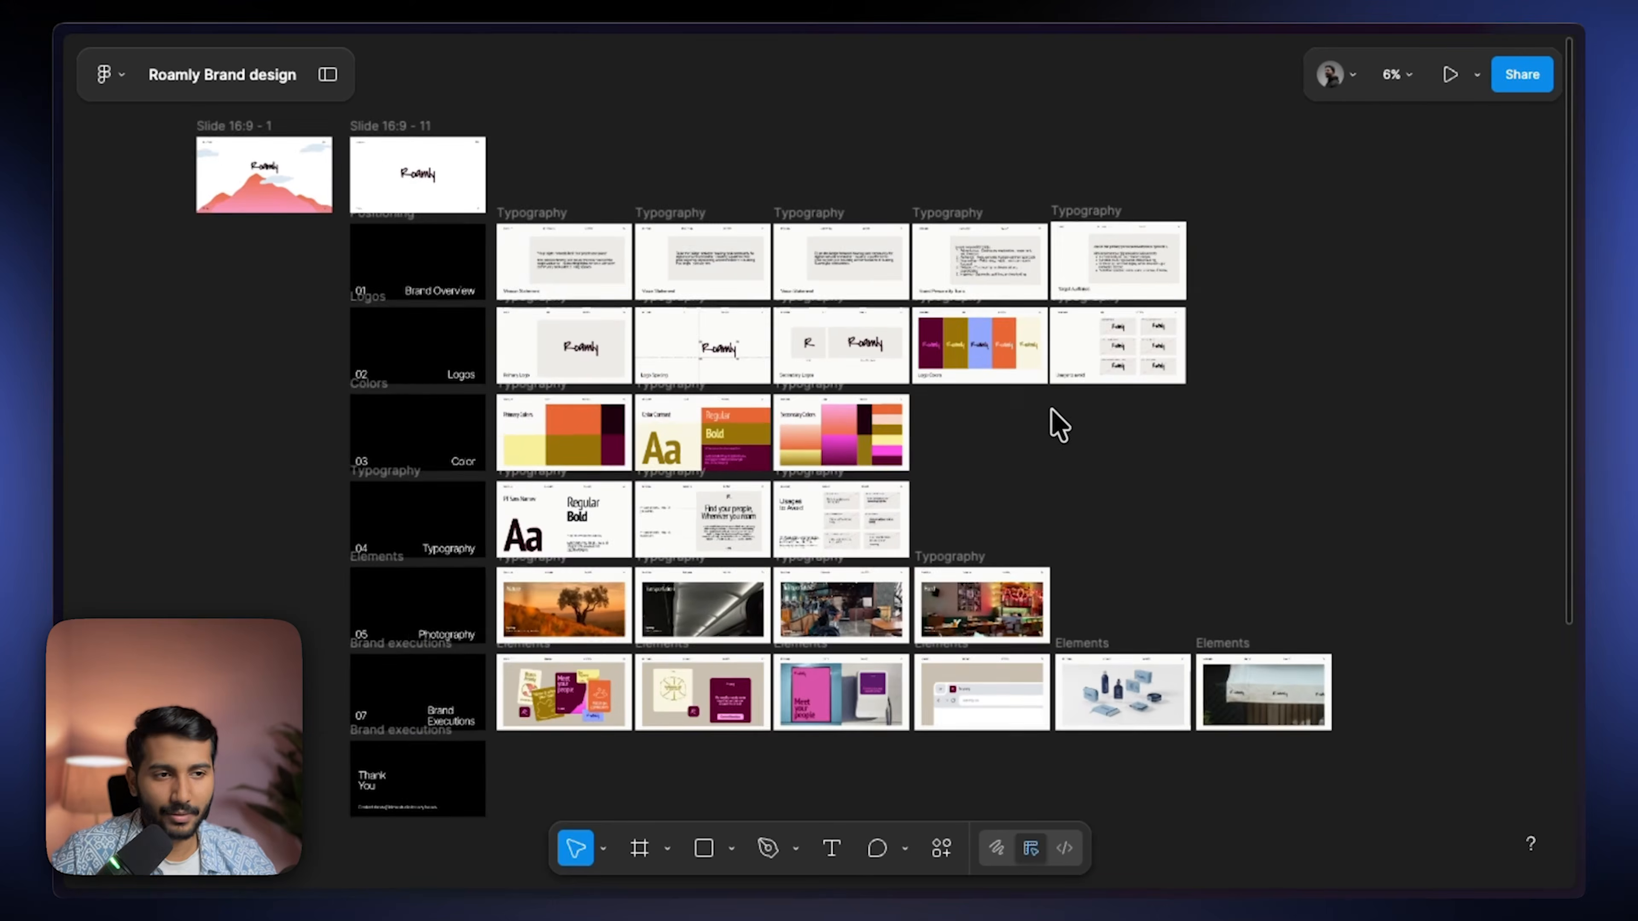
pyautogui.hscroll(-1, 903, 431)
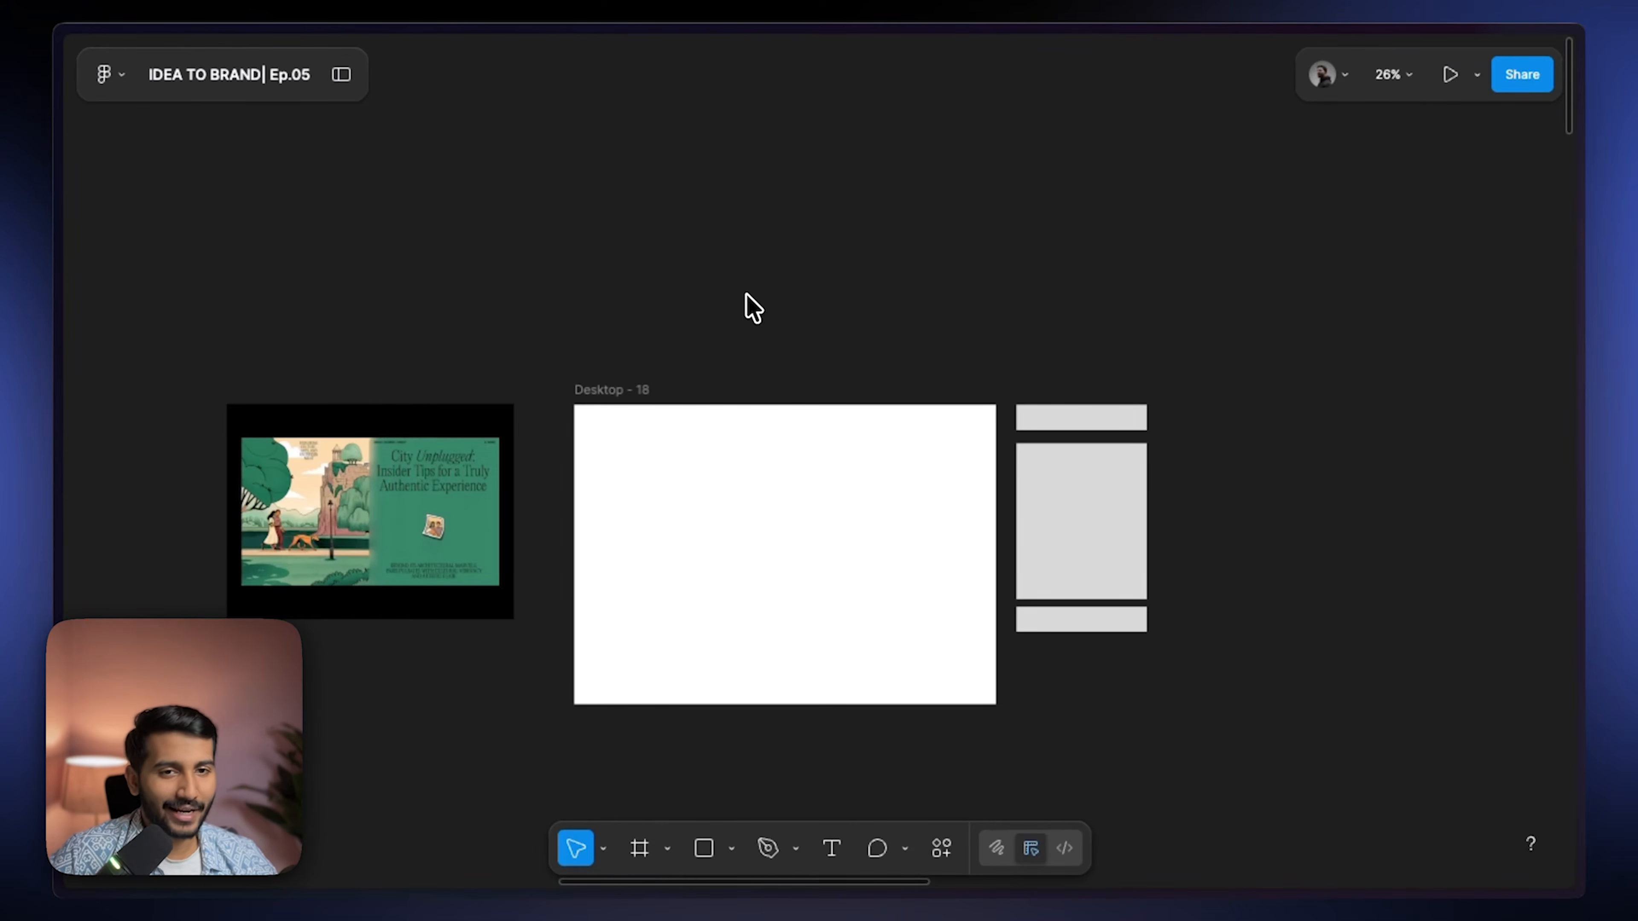
# Step: Try clearing the reference image, Desktop - 18 frame and grey rectangles from the canvas and adding a new 1440 × 1024 Desktop frame
pyautogui.moveTo(438, 327); pyautogui.dragTo(1109, 692)
pyautogui.press('Delete')
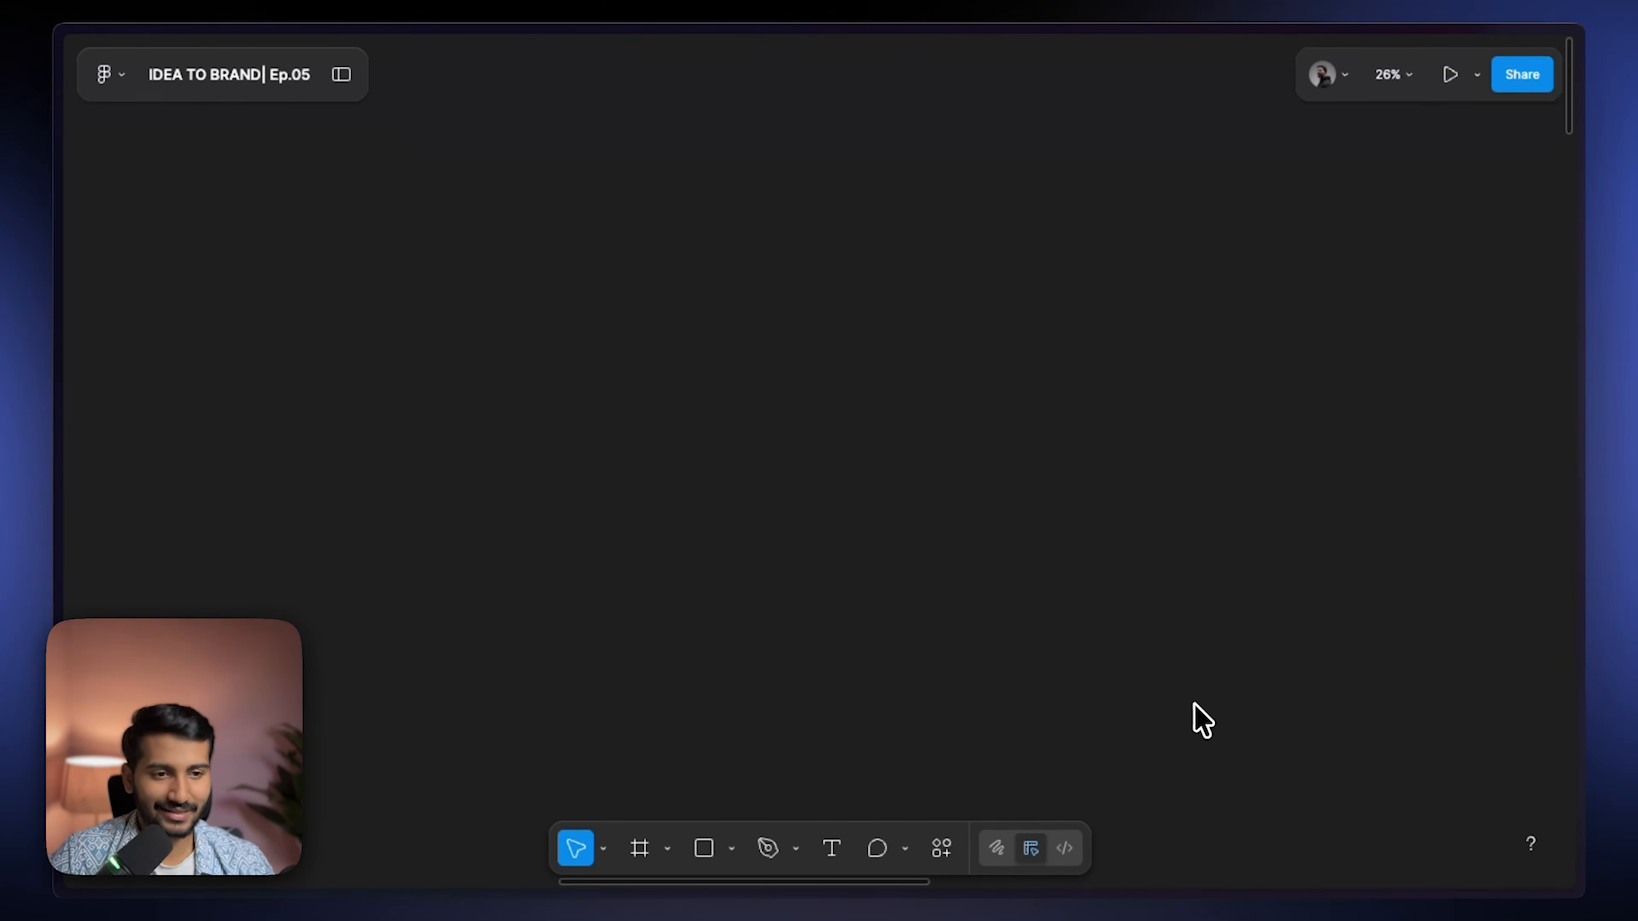
pyautogui.click(639, 847)
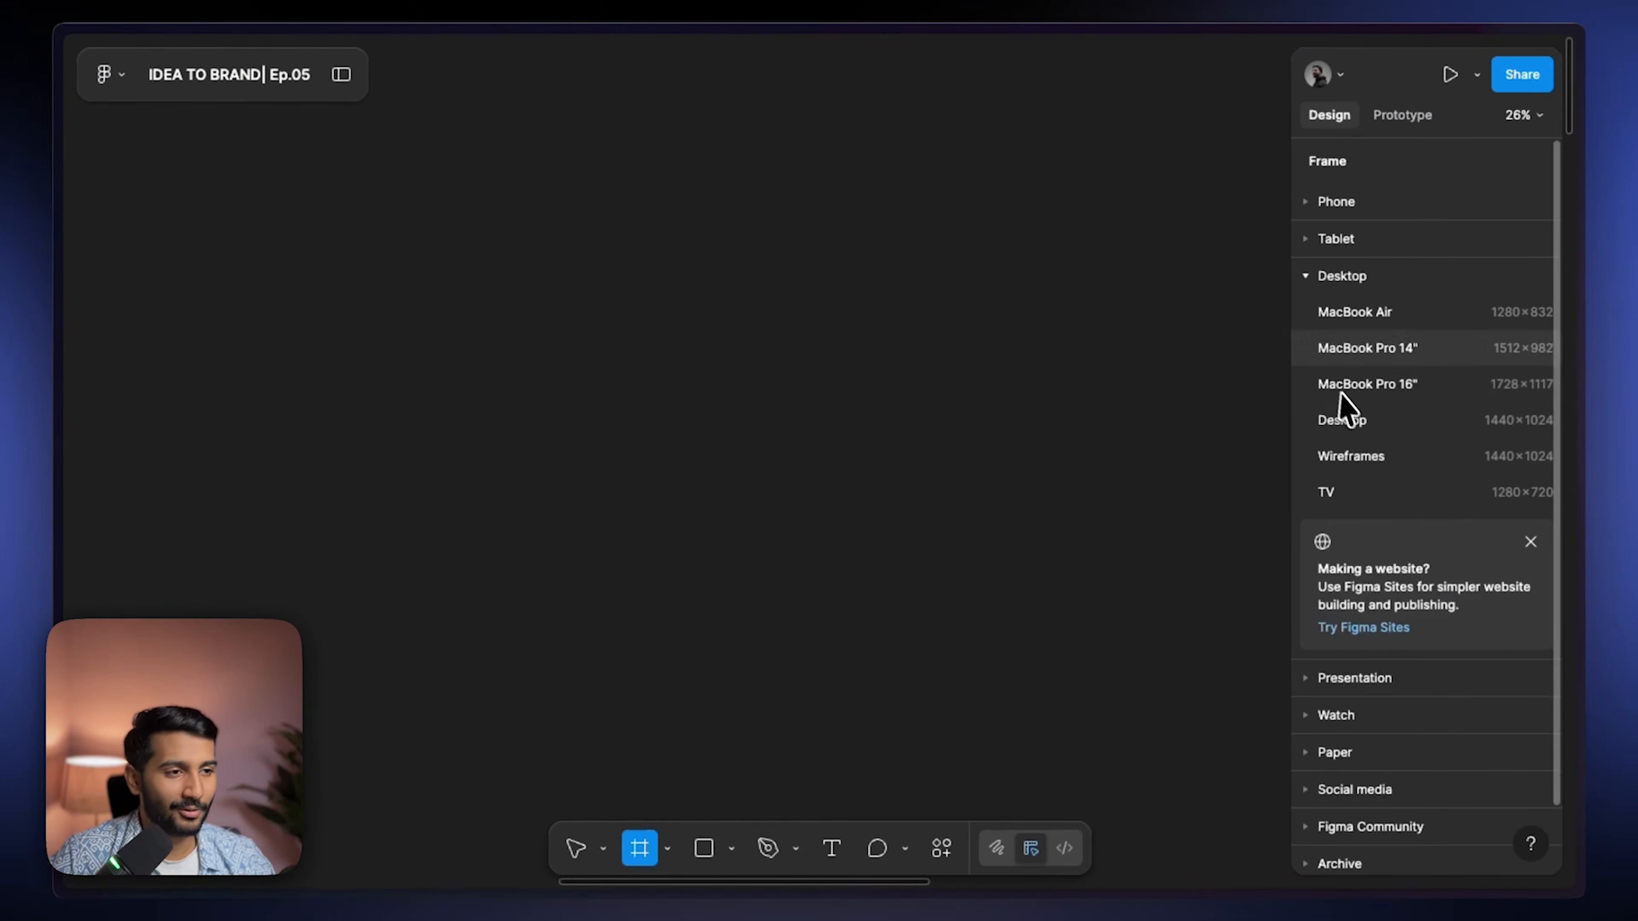
pyautogui.click(1348, 420)
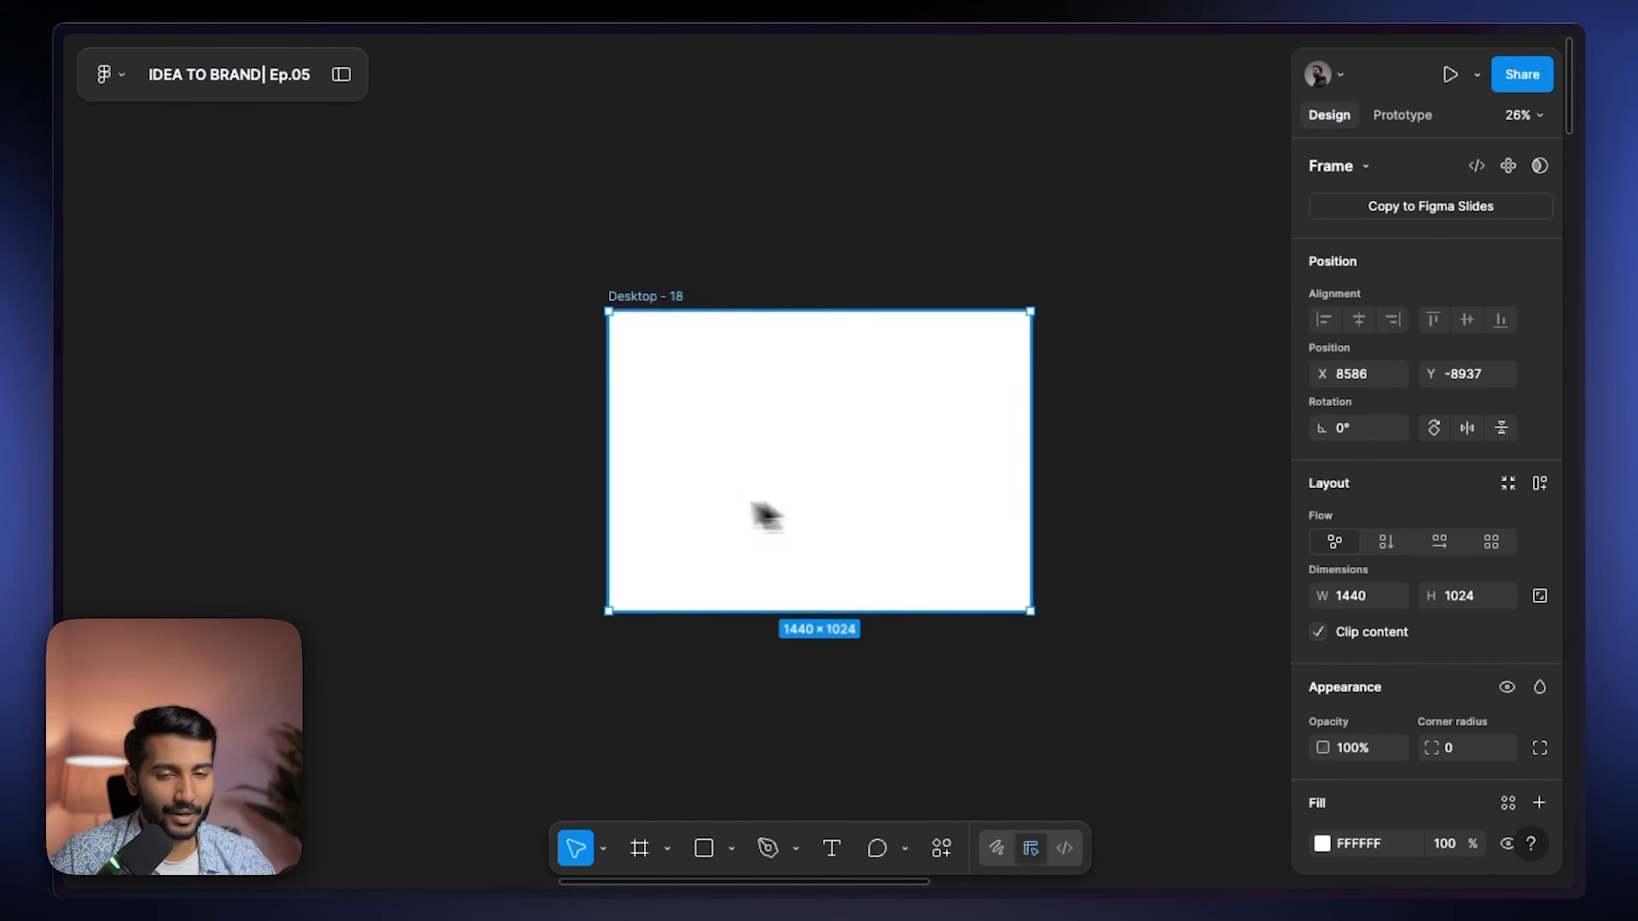
pyautogui.press('Delete')
pyautogui.hotkey('ctrl', 'z')
pyautogui.click(660, 305)
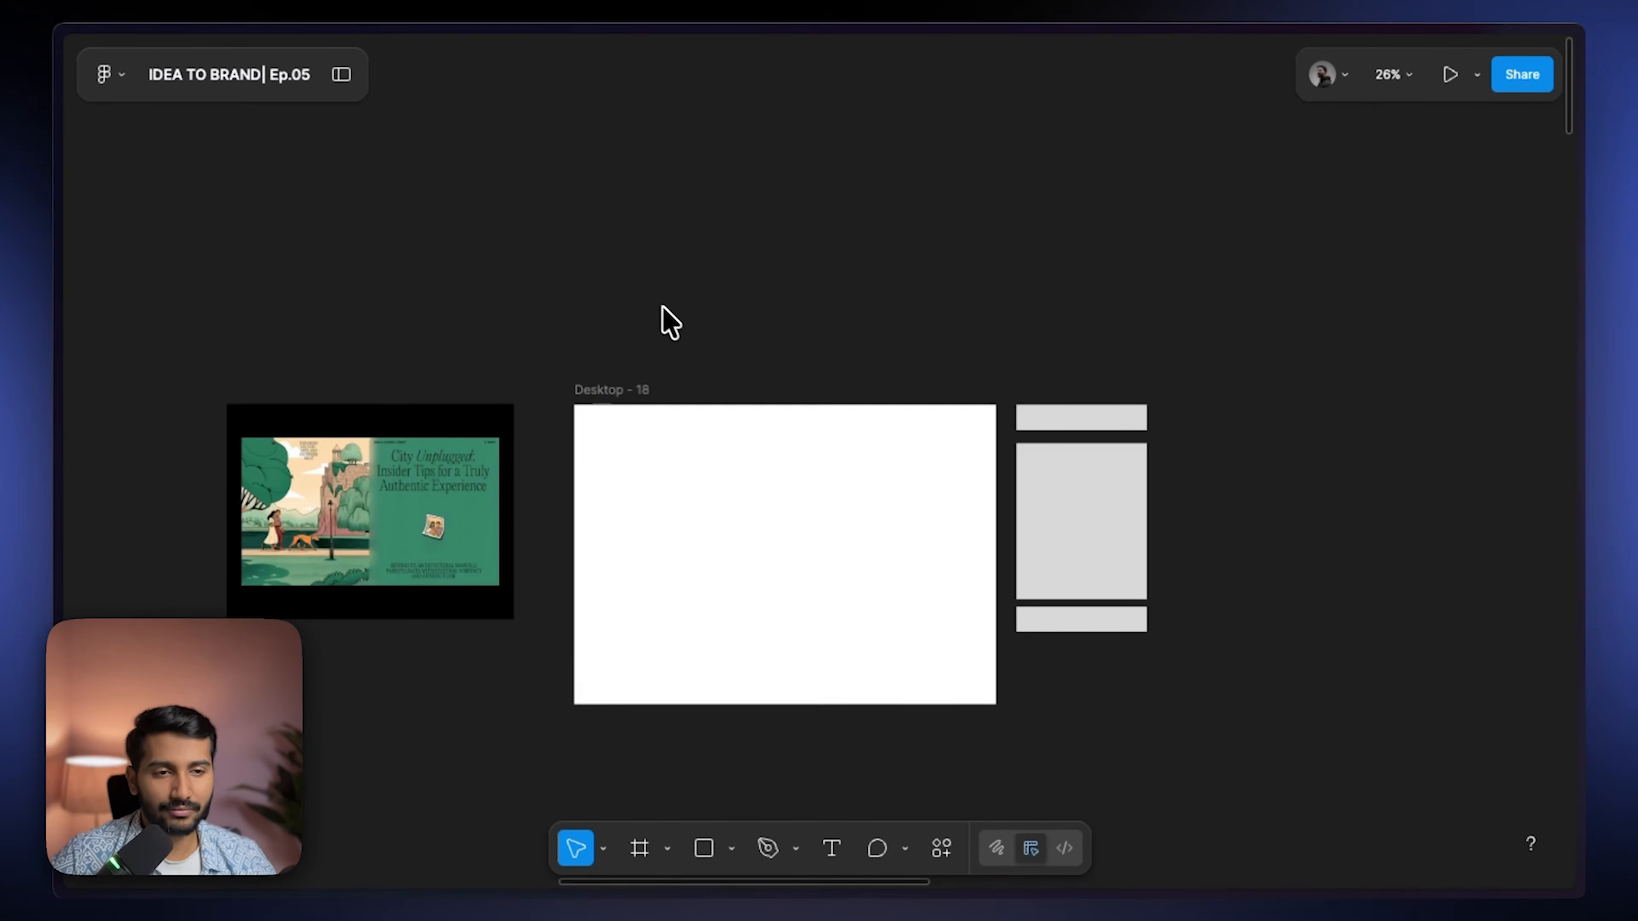
# Step: Shift the three grey rectangles beside the Desktop - 18 frame farther from it, to staggered horizontal positions
pyautogui.scroll(5, 445, 403)
pyautogui.moveTo(438, 408); pyautogui.dragTo(529, 290)
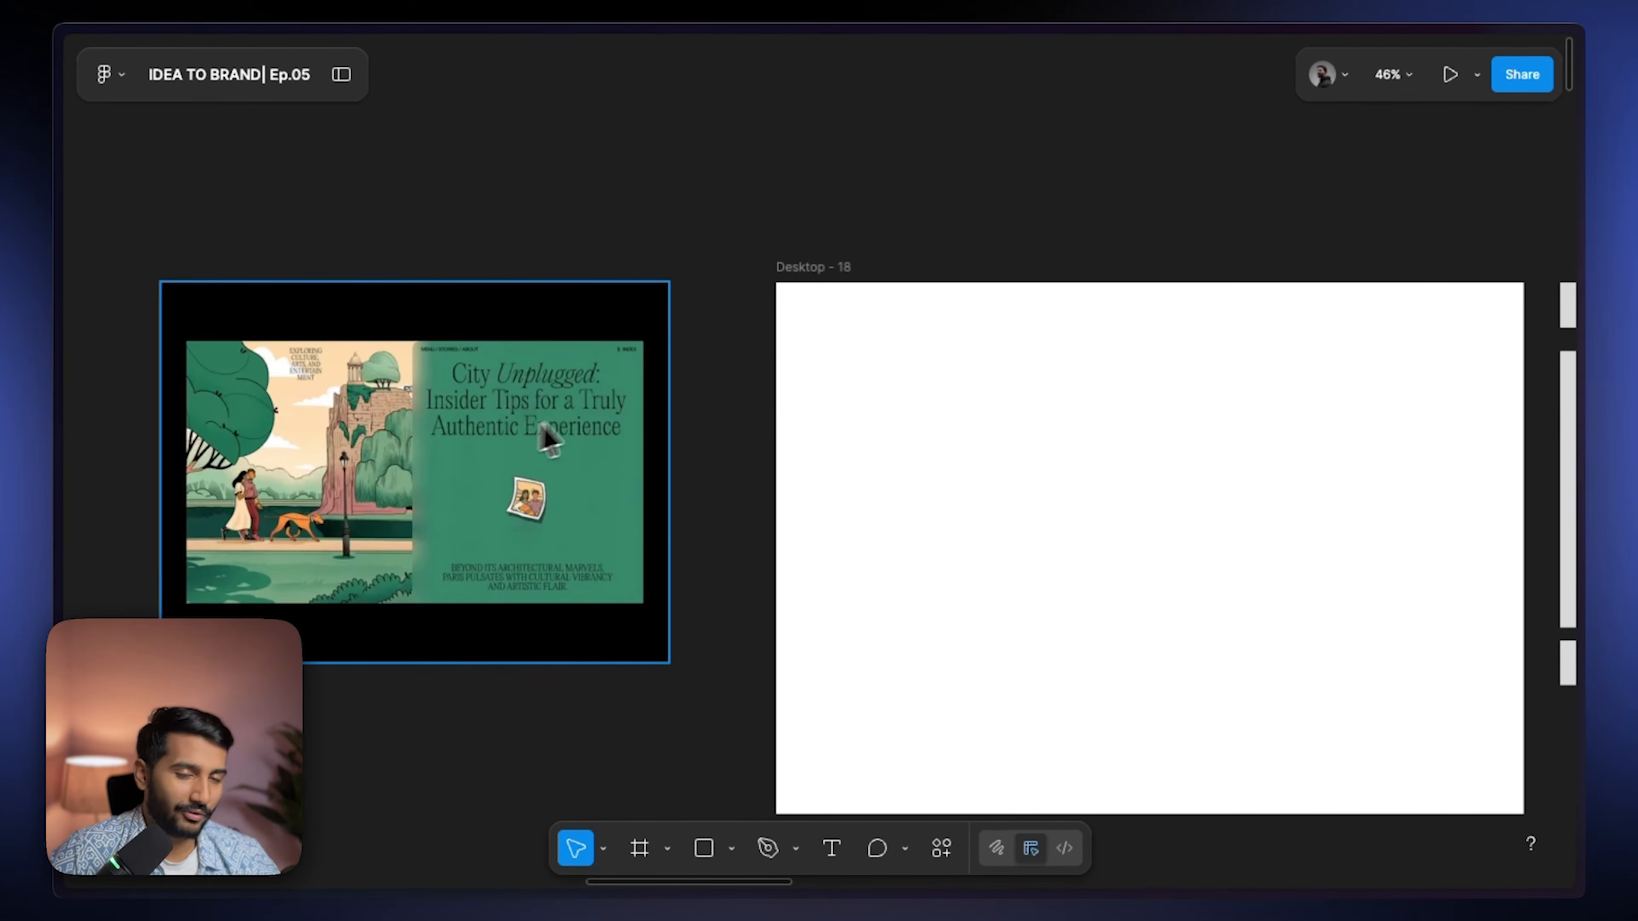
pyautogui.hscroll(3, 544, 433)
pyautogui.hscroll(10, 592, 460)
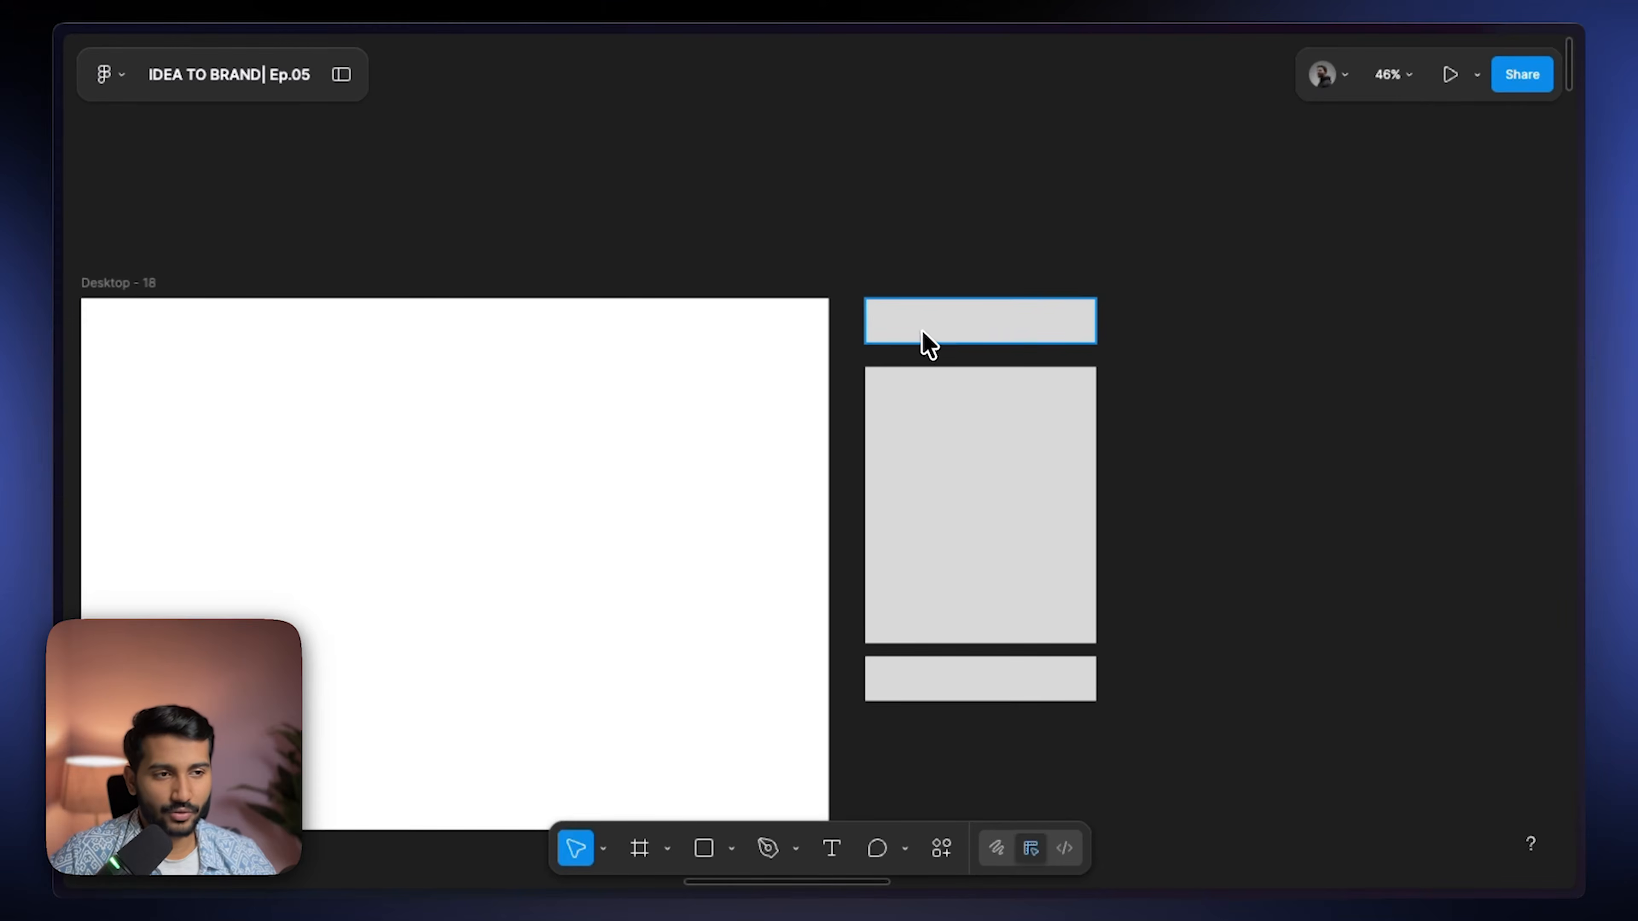
pyautogui.moveTo(922, 332); pyautogui.dragTo(1154, 332)
pyautogui.moveTo(957, 481); pyautogui.dragTo(1073, 469)
pyautogui.click(977, 678)
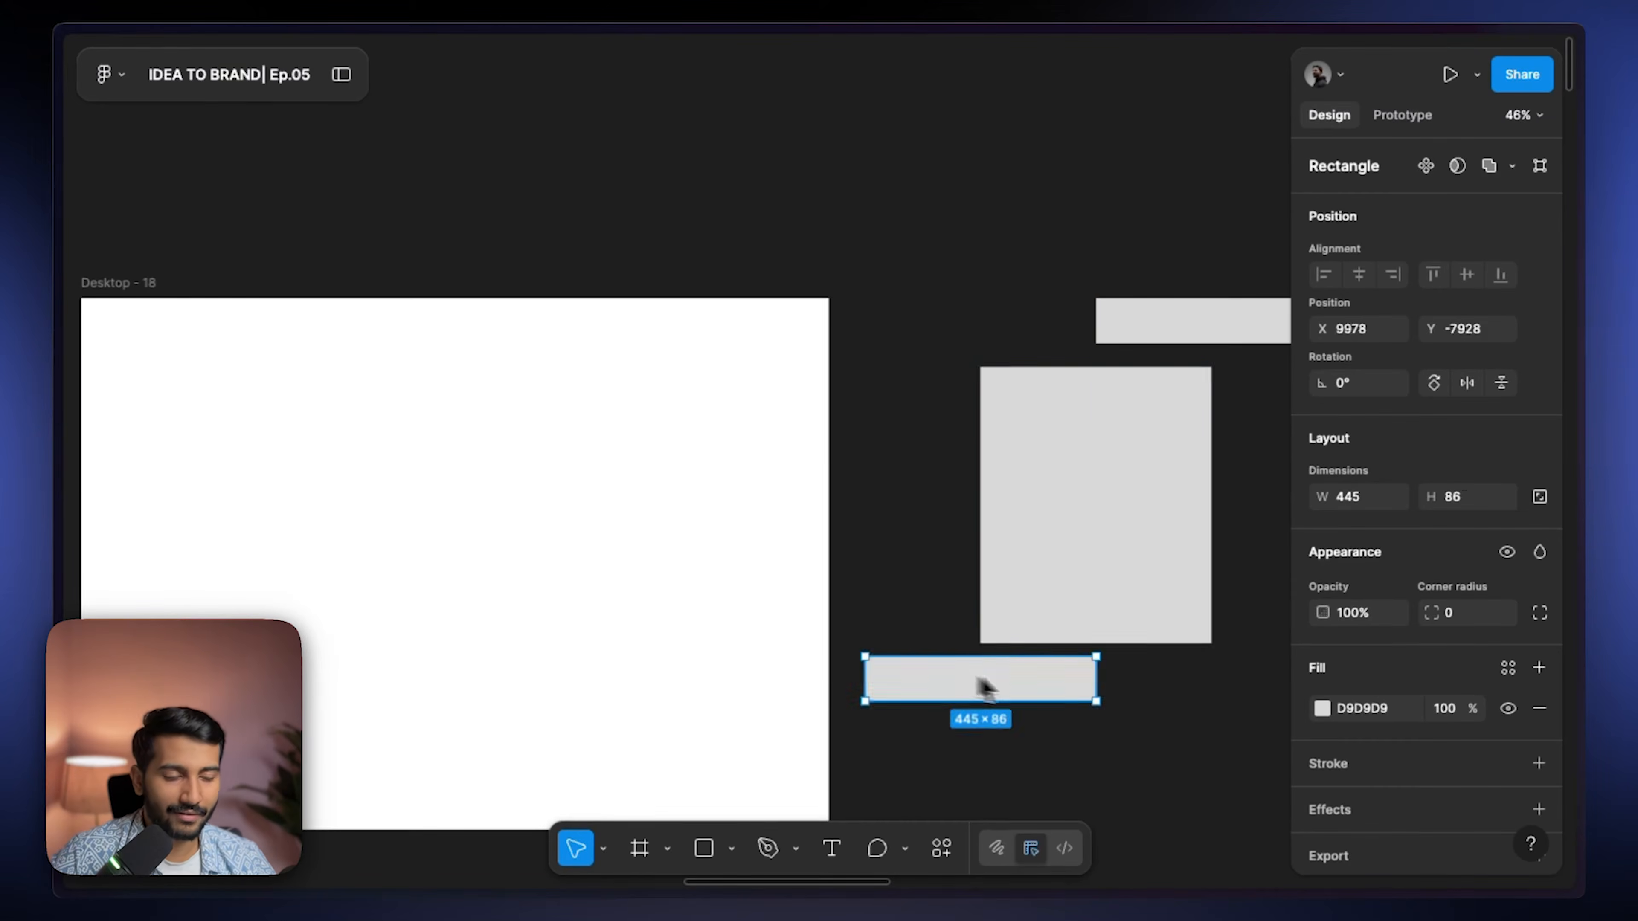
pyautogui.moveTo(984, 687); pyautogui.dragTo(1072, 699)
pyautogui.click(1086, 780)
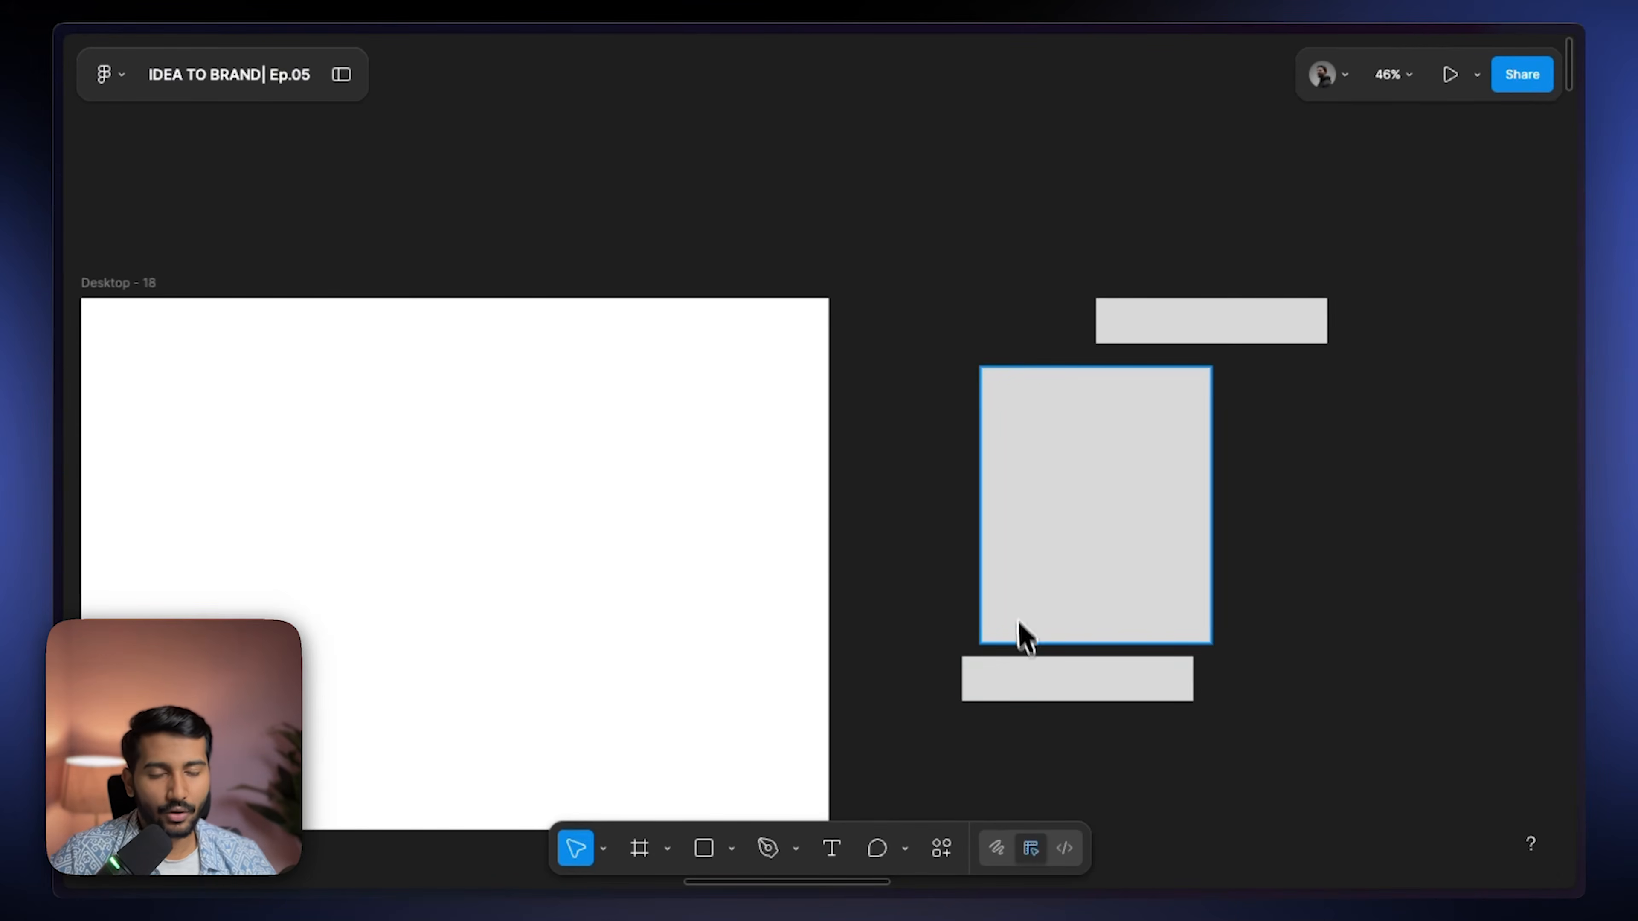
pyautogui.scroll(-2, 1021, 635)
pyautogui.moveTo(944, 381); pyautogui.dragTo(1249, 339)
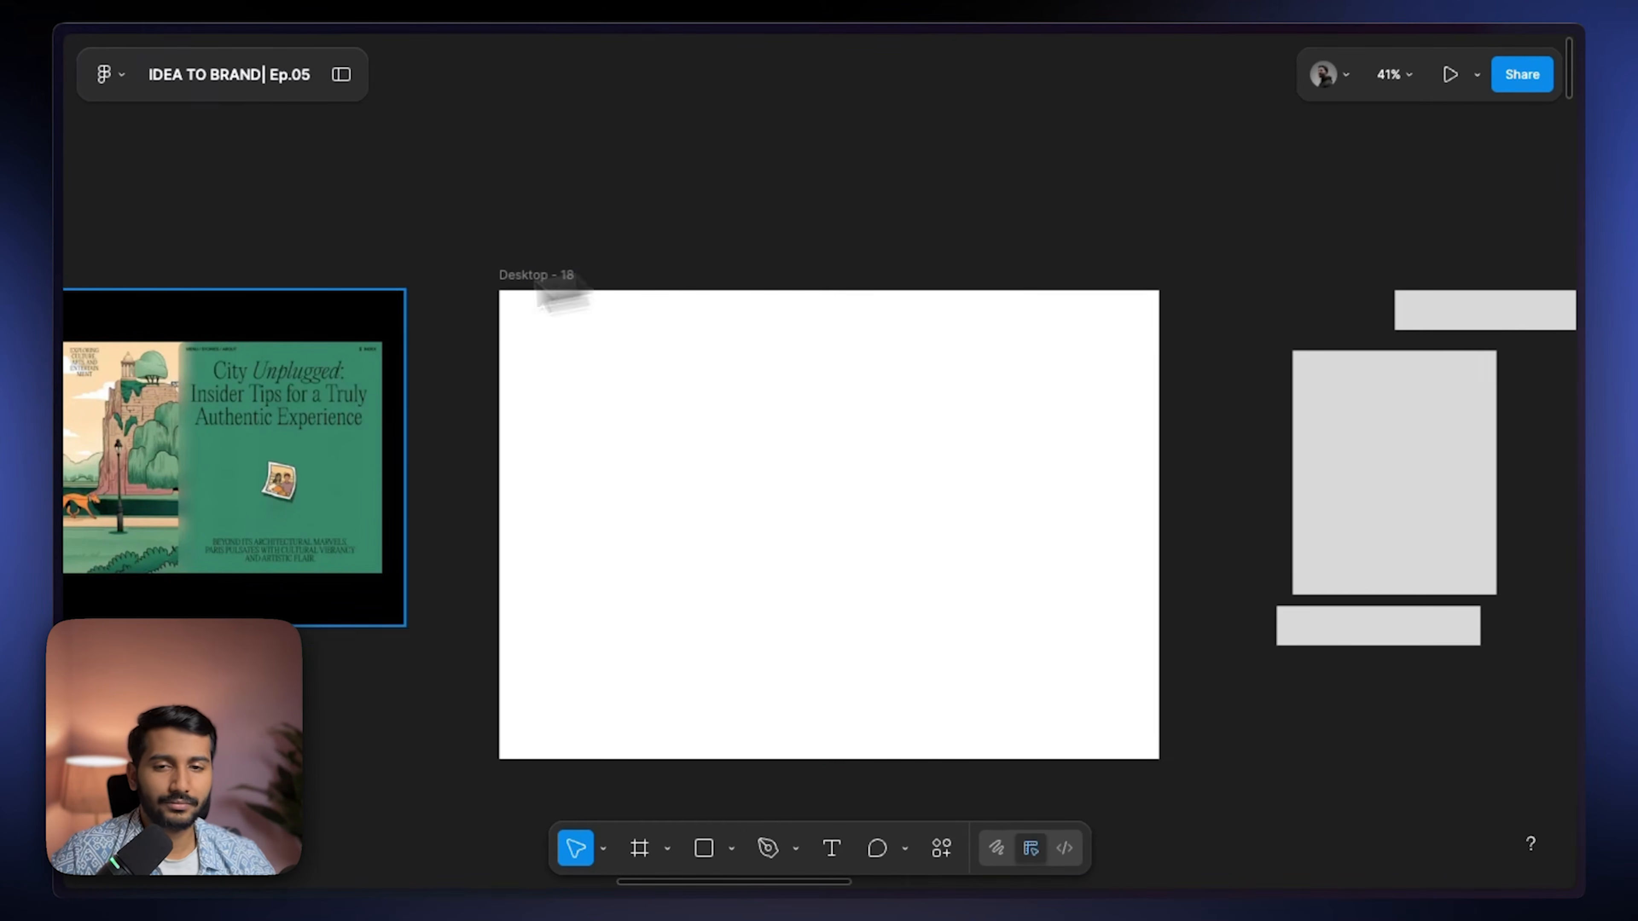
# Step: Search Google for framer and open the Framer website
pyautogui.moveTo(72, 373)
pyautogui.click(99, 410)
pyautogui.write('framer')
pyautogui.press('BackSpace')
pyautogui.press('Return')
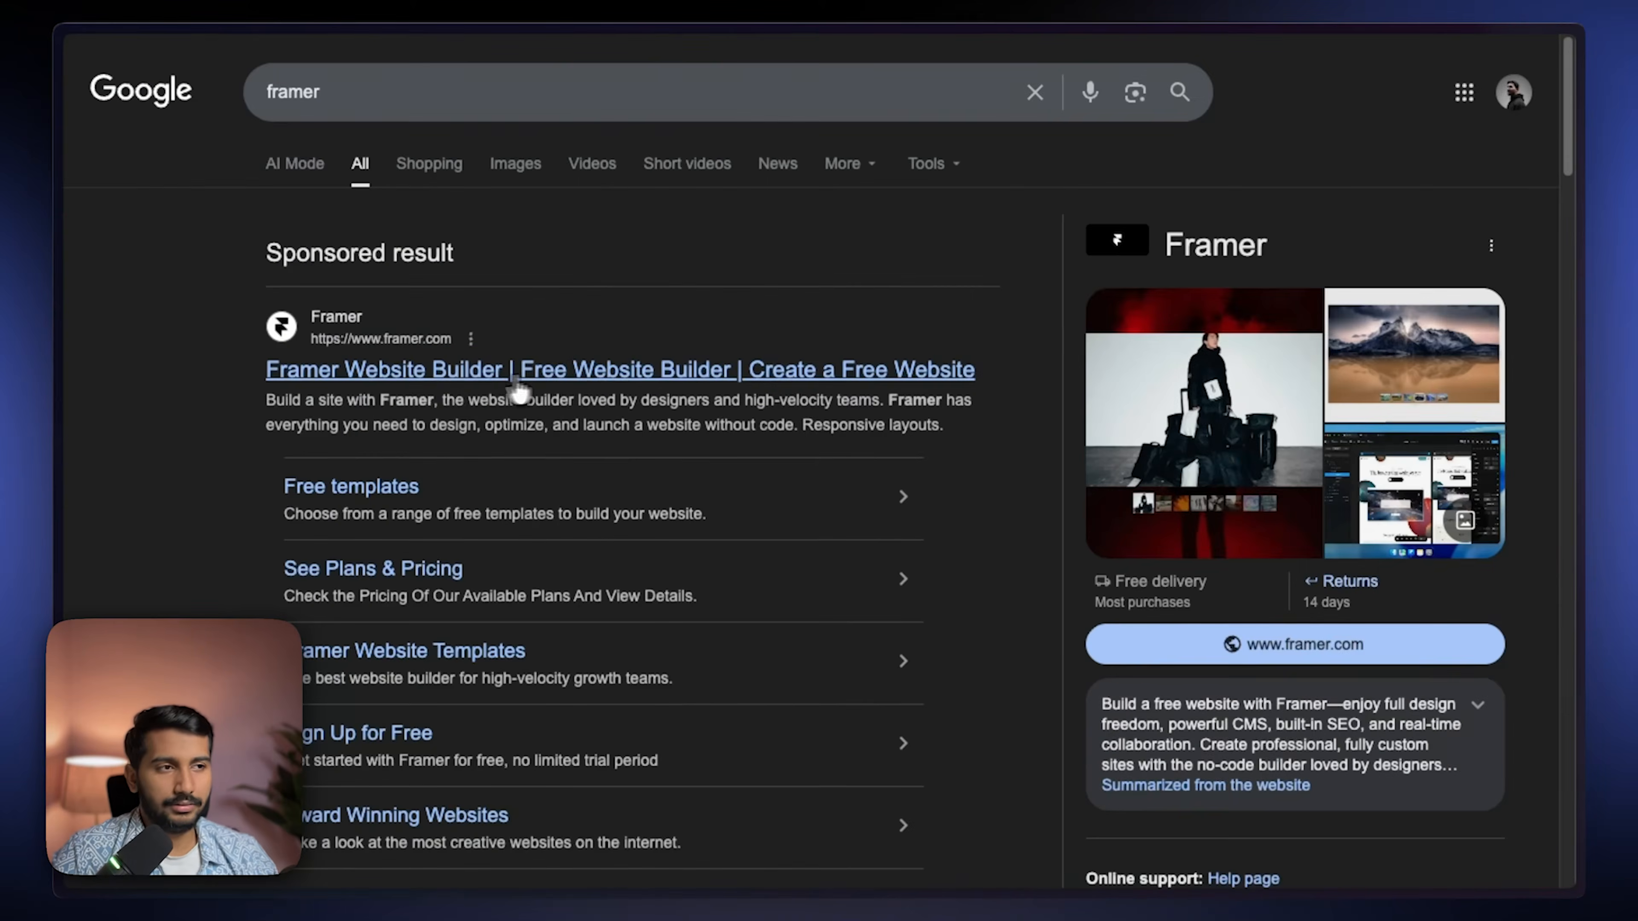
pyautogui.click(517, 380)
# Step: Start using Framer for free and create a project from the Blank template
pyautogui.scroll(-15, 1184, 94)
pyautogui.scroll(15, 968, 452)
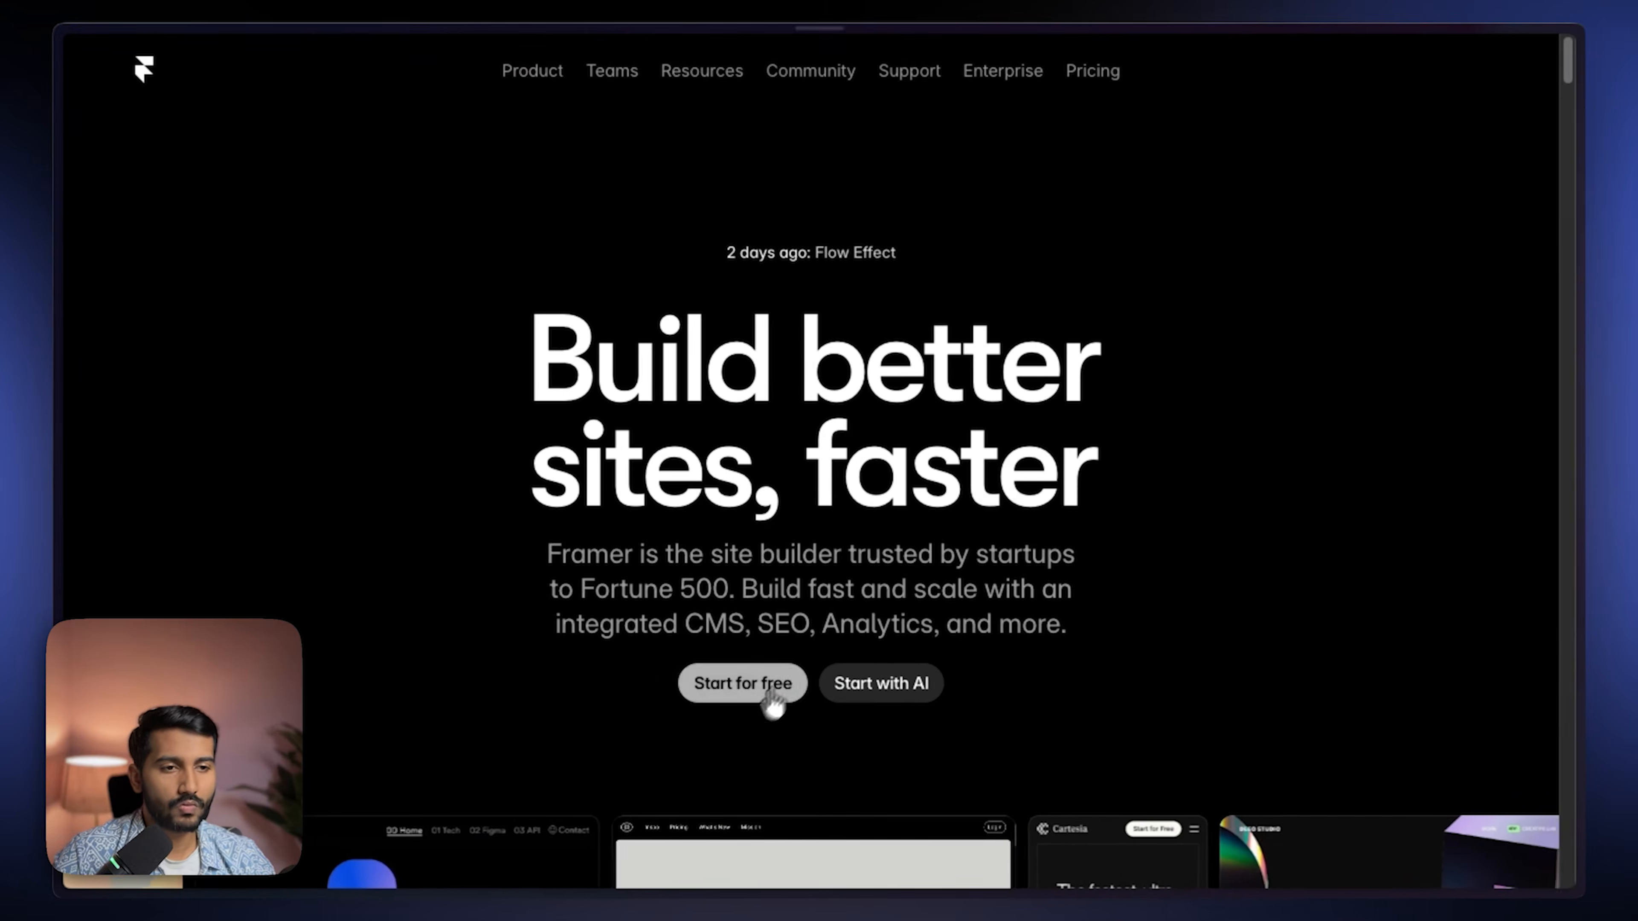
pyautogui.click(775, 695)
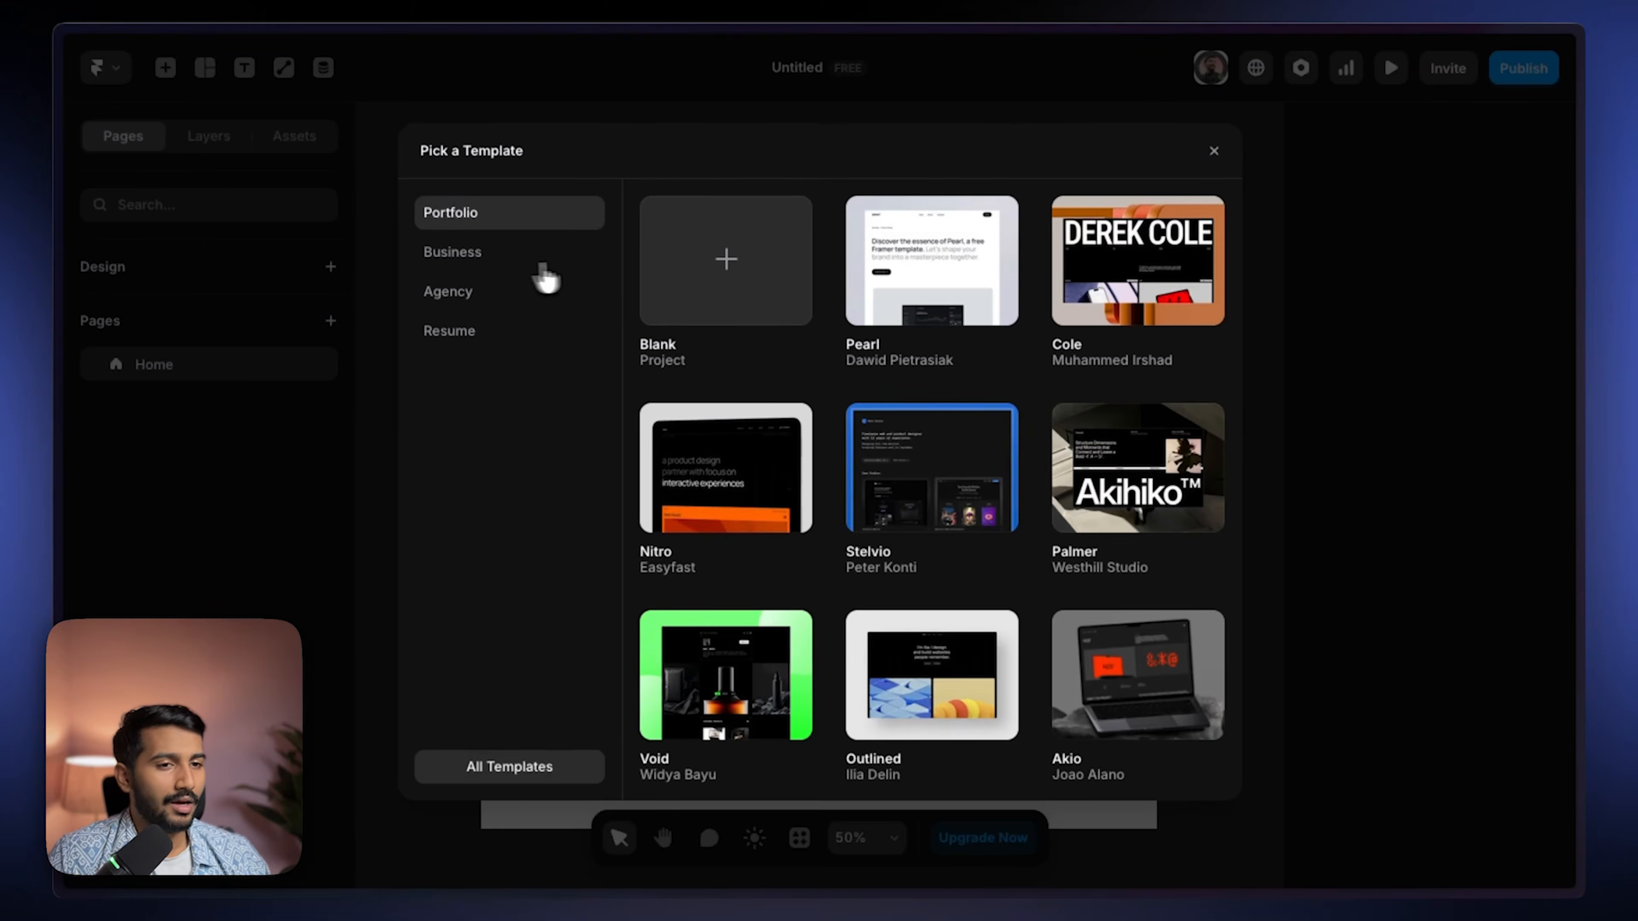
pyautogui.click(657, 274)
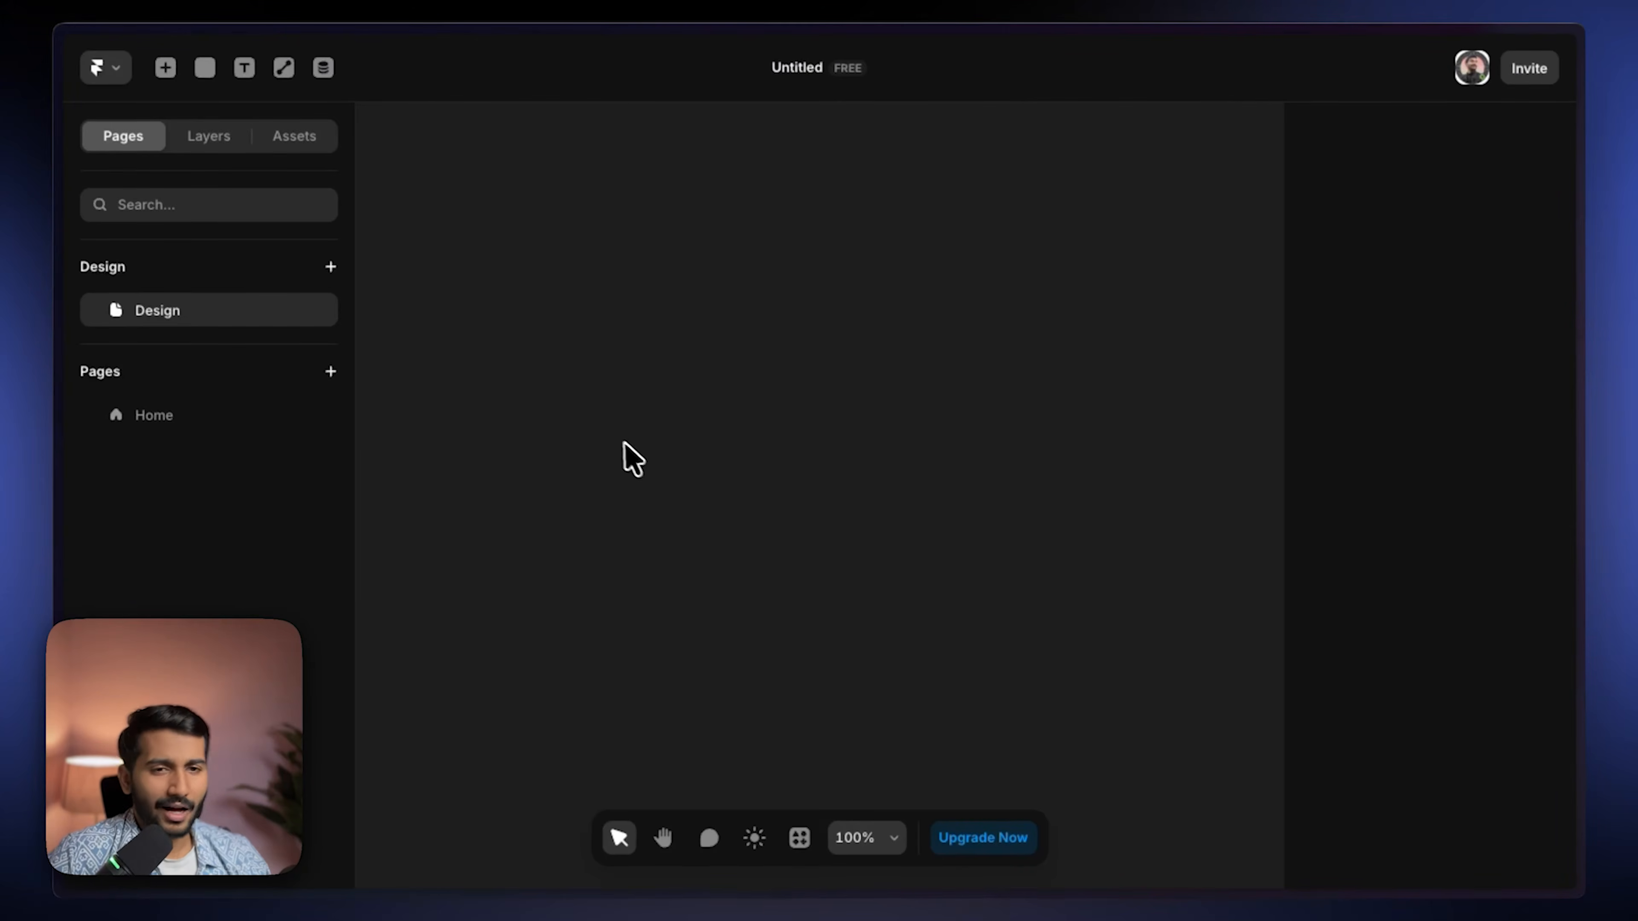
# Step: Paste the City Unplugged hero reference image onto the Design page's canvas
pyautogui.rightClick(593, 416)
pyautogui.click(618, 430)
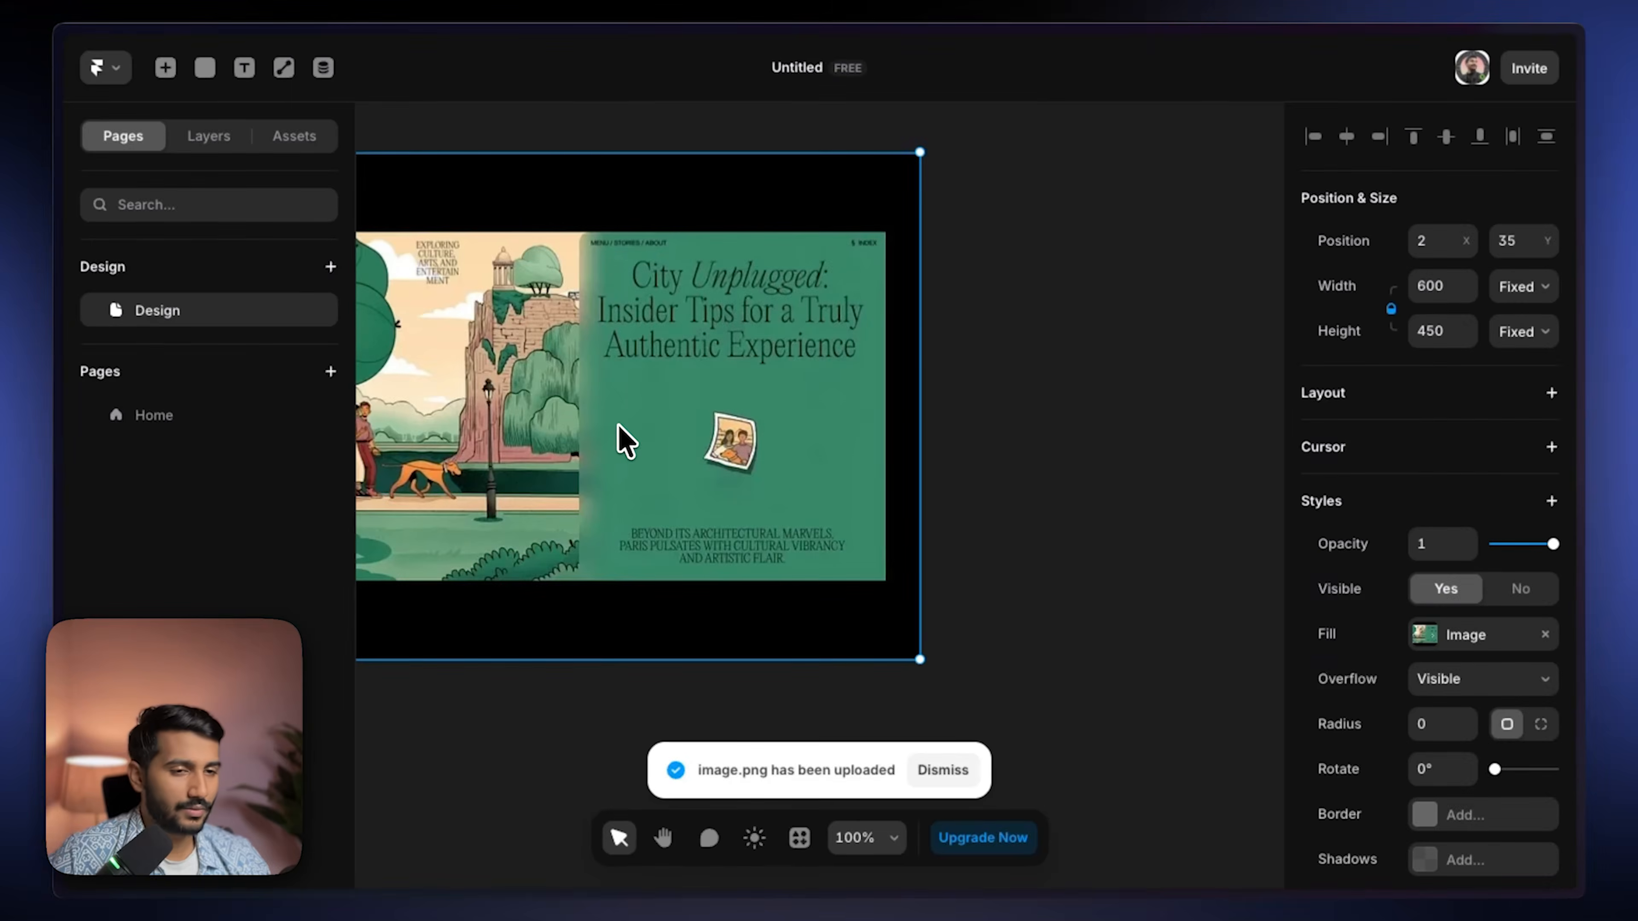
pyautogui.press('space')
pyautogui.moveTo(1063, 545); pyautogui.dragTo(847, 522)
pyautogui.scroll(-3, 957, 525)
pyautogui.press('space')
pyautogui.press('space')
pyautogui.click(969, 490)
pyautogui.scroll(1, 897, 479)
pyautogui.scroll(-3, 894, 478)
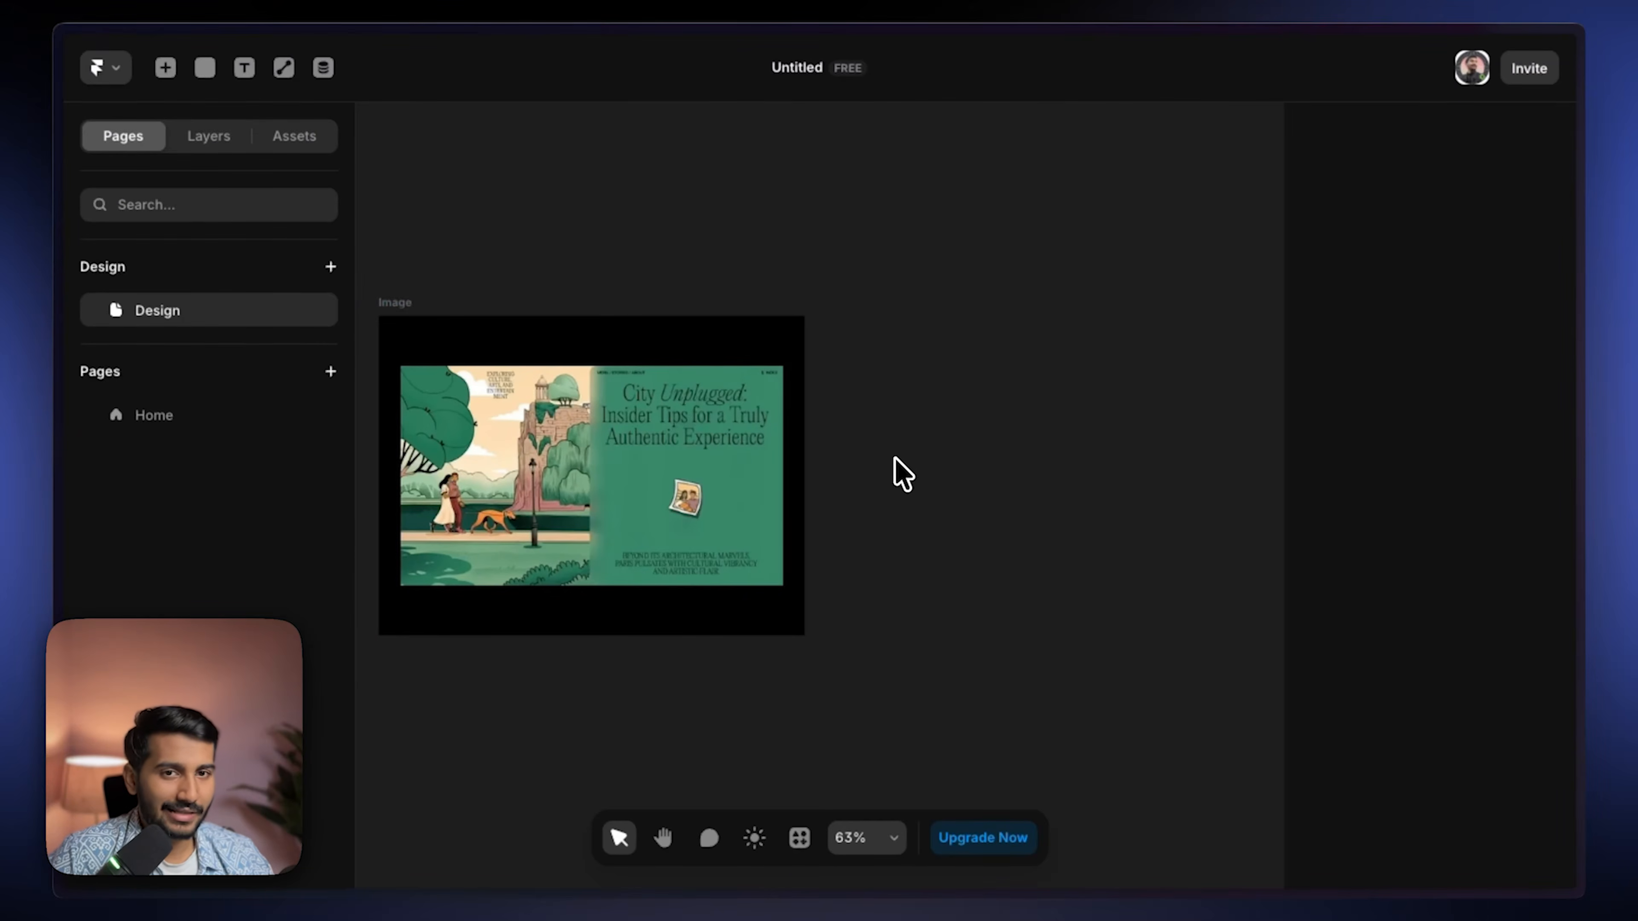
# Step: Insert the light Navigation bar with its links beside the reference image on the Design page's canvas
pyautogui.click(166, 69)
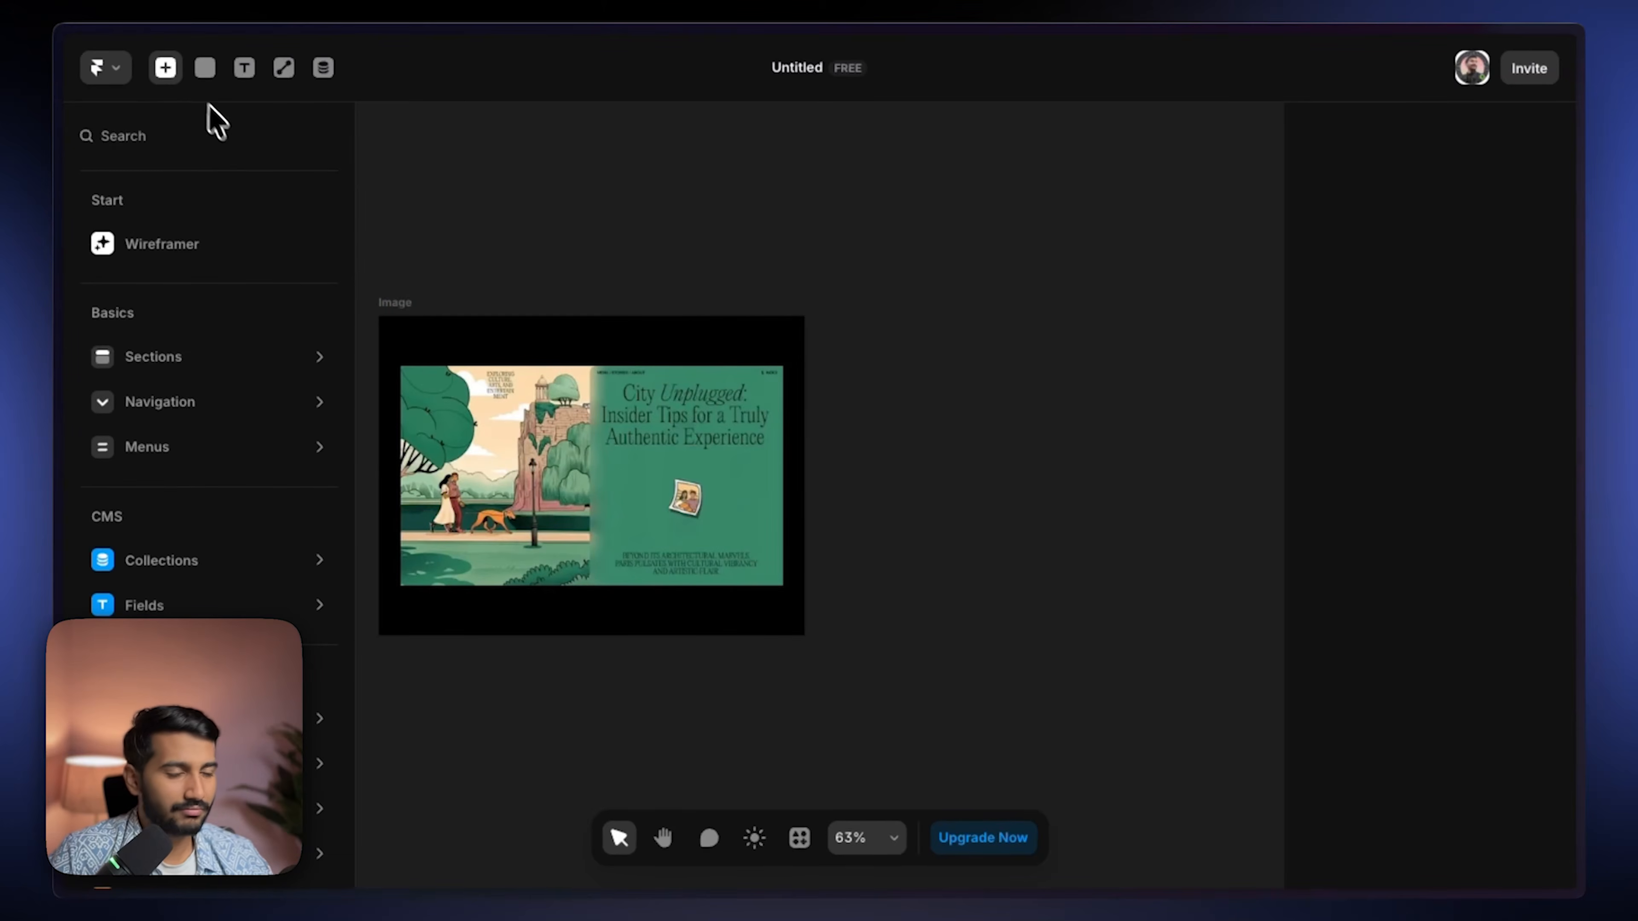
pyautogui.moveTo(222, 408)
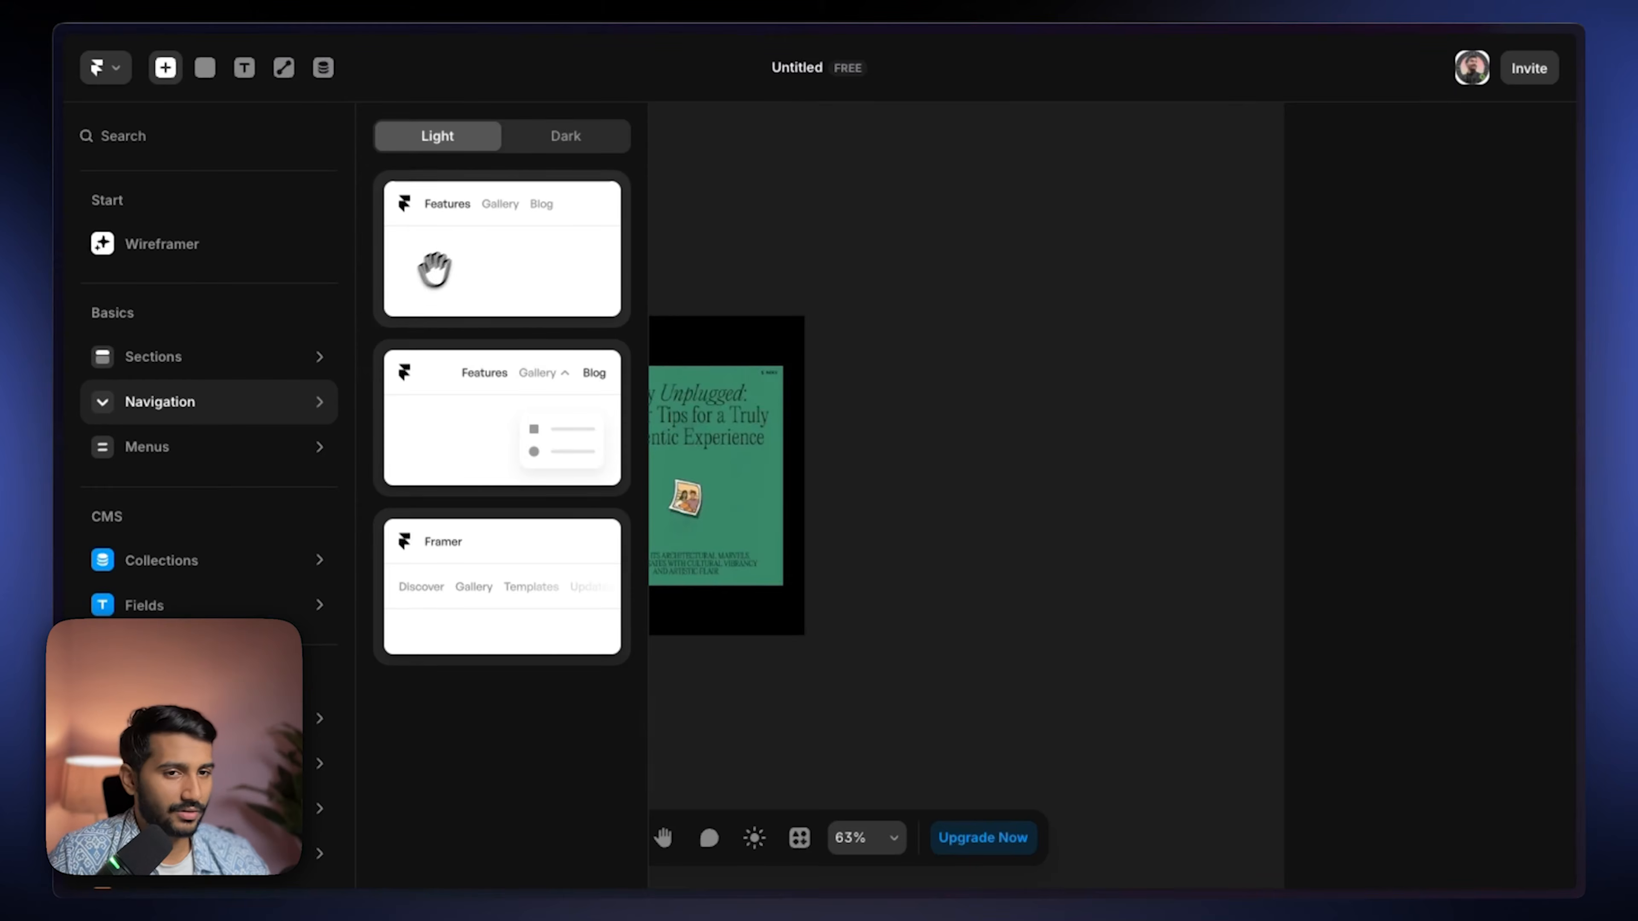
pyautogui.click(451, 258)
pyautogui.scroll(-5, 918, 439)
pyautogui.scroll(2, 918, 441)
pyautogui.moveTo(804, 586); pyautogui.dragTo(547, 575)
pyautogui.click(764, 487)
pyautogui.press('space')
pyautogui.moveTo(779, 566); pyautogui.dragTo(543, 423)
pyautogui.press('space')
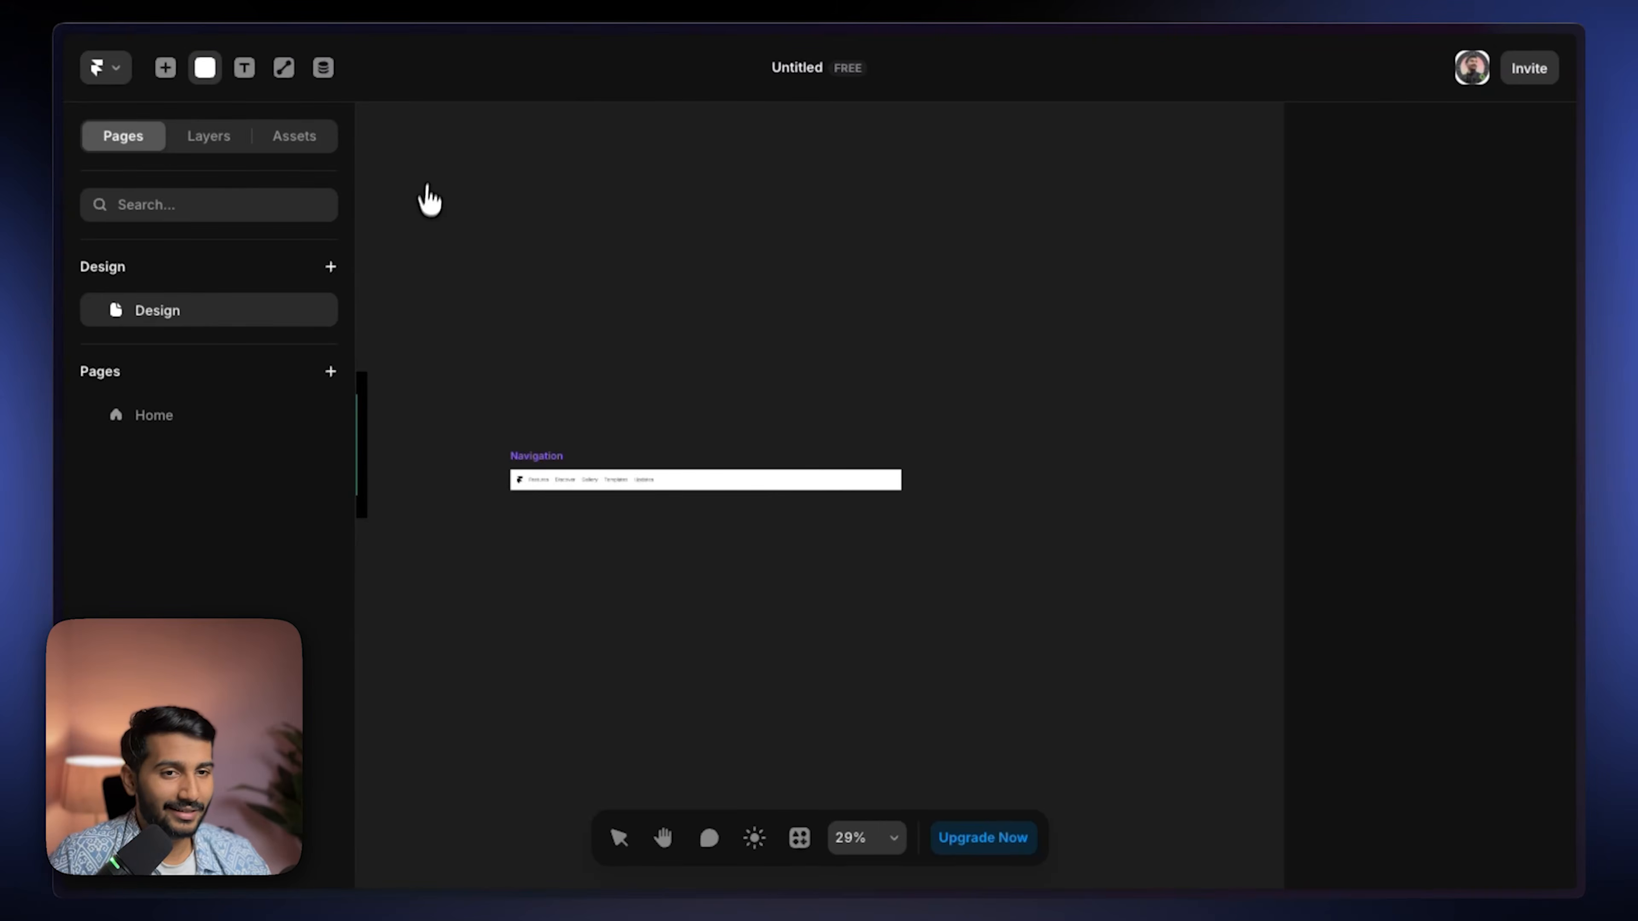
# Step: Draw a square white frame about 1097 px wide beside the navigation bar and set its width to 1200
pyautogui.moveTo(694, 329); pyautogui.dragTo(1051, 686)
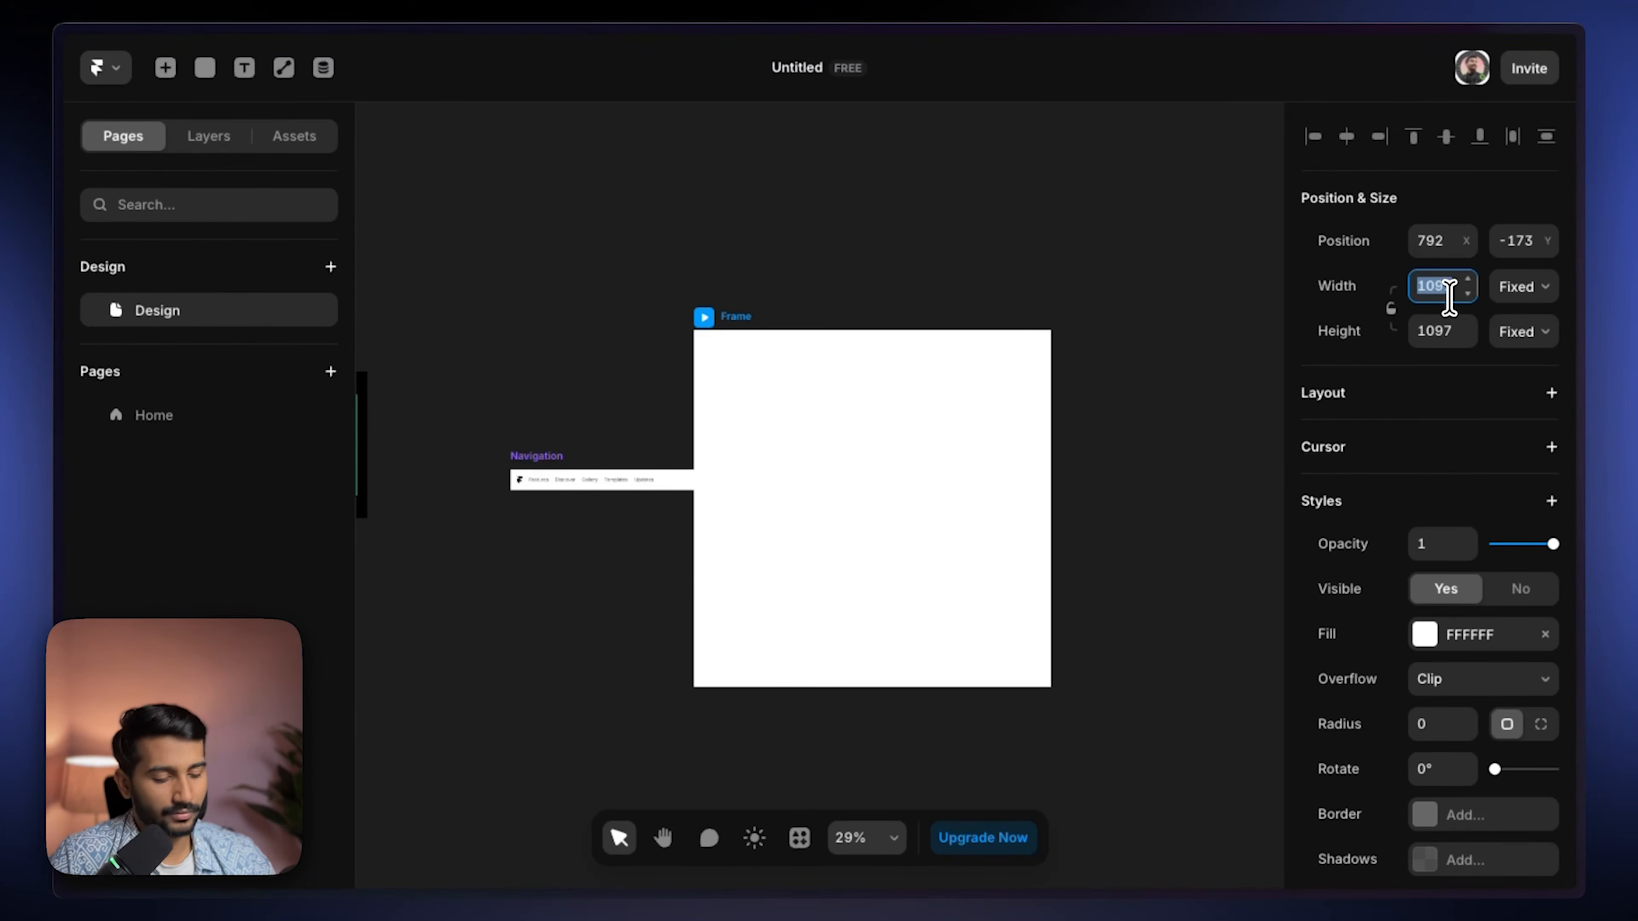
pyautogui.press('Return')
pyautogui.click(468, 347)
# Step: Move the navigation bar into the white frame so it spans the frame's upper edge
pyautogui.click(536, 470)
pyautogui.moveTo(547, 460); pyautogui.dragTo(773, 363)
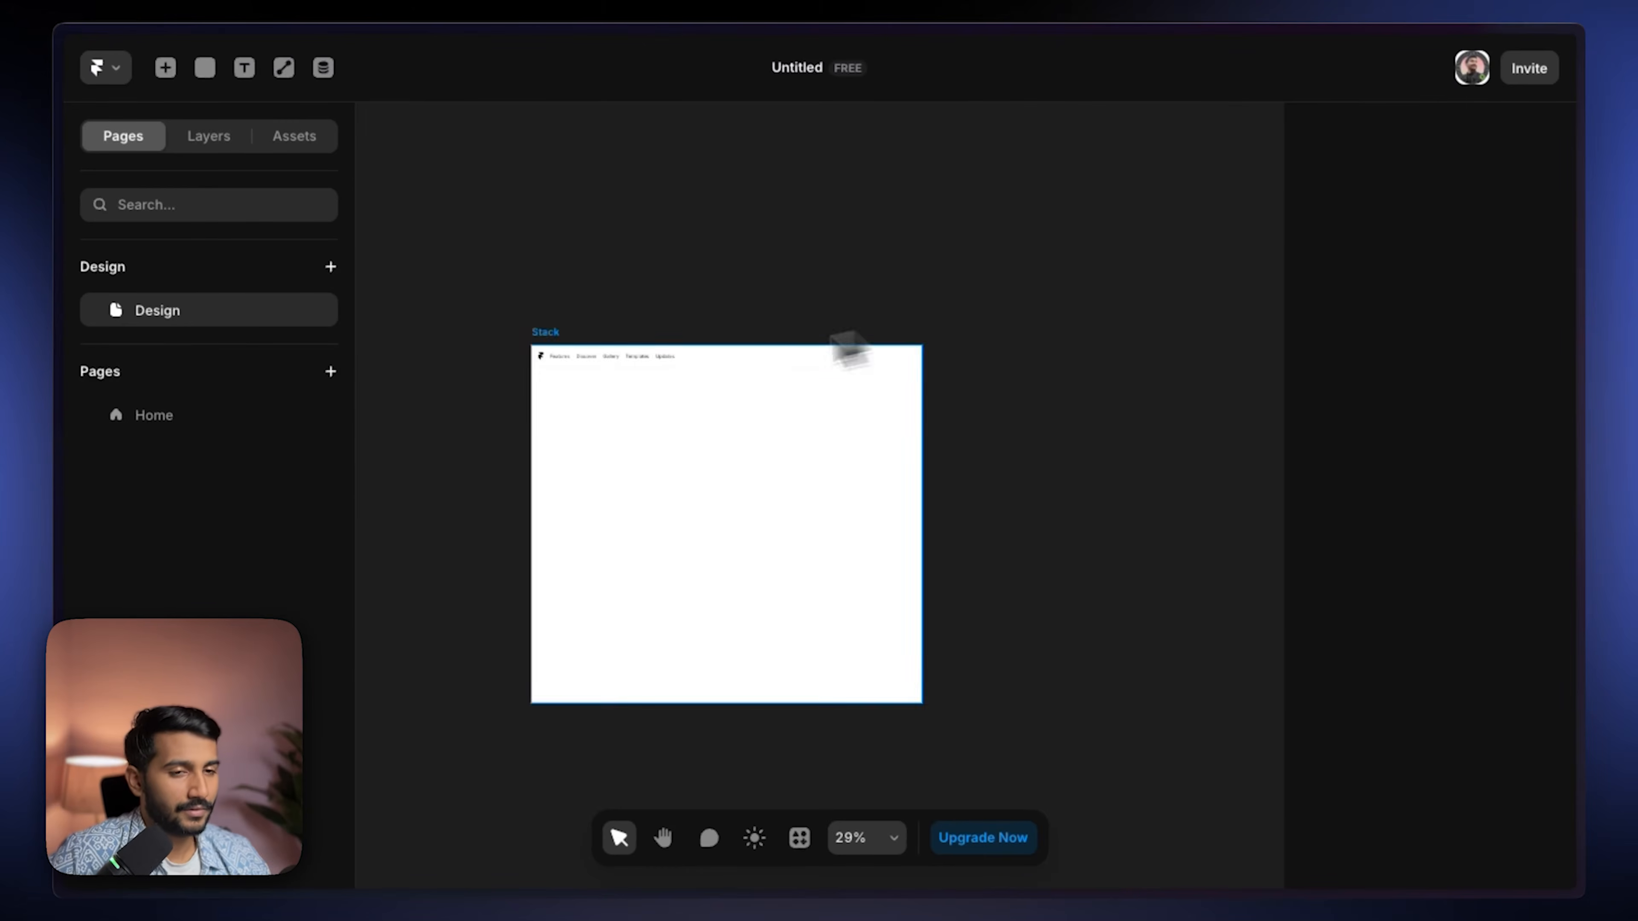
pyautogui.scroll(3, 688, 366)
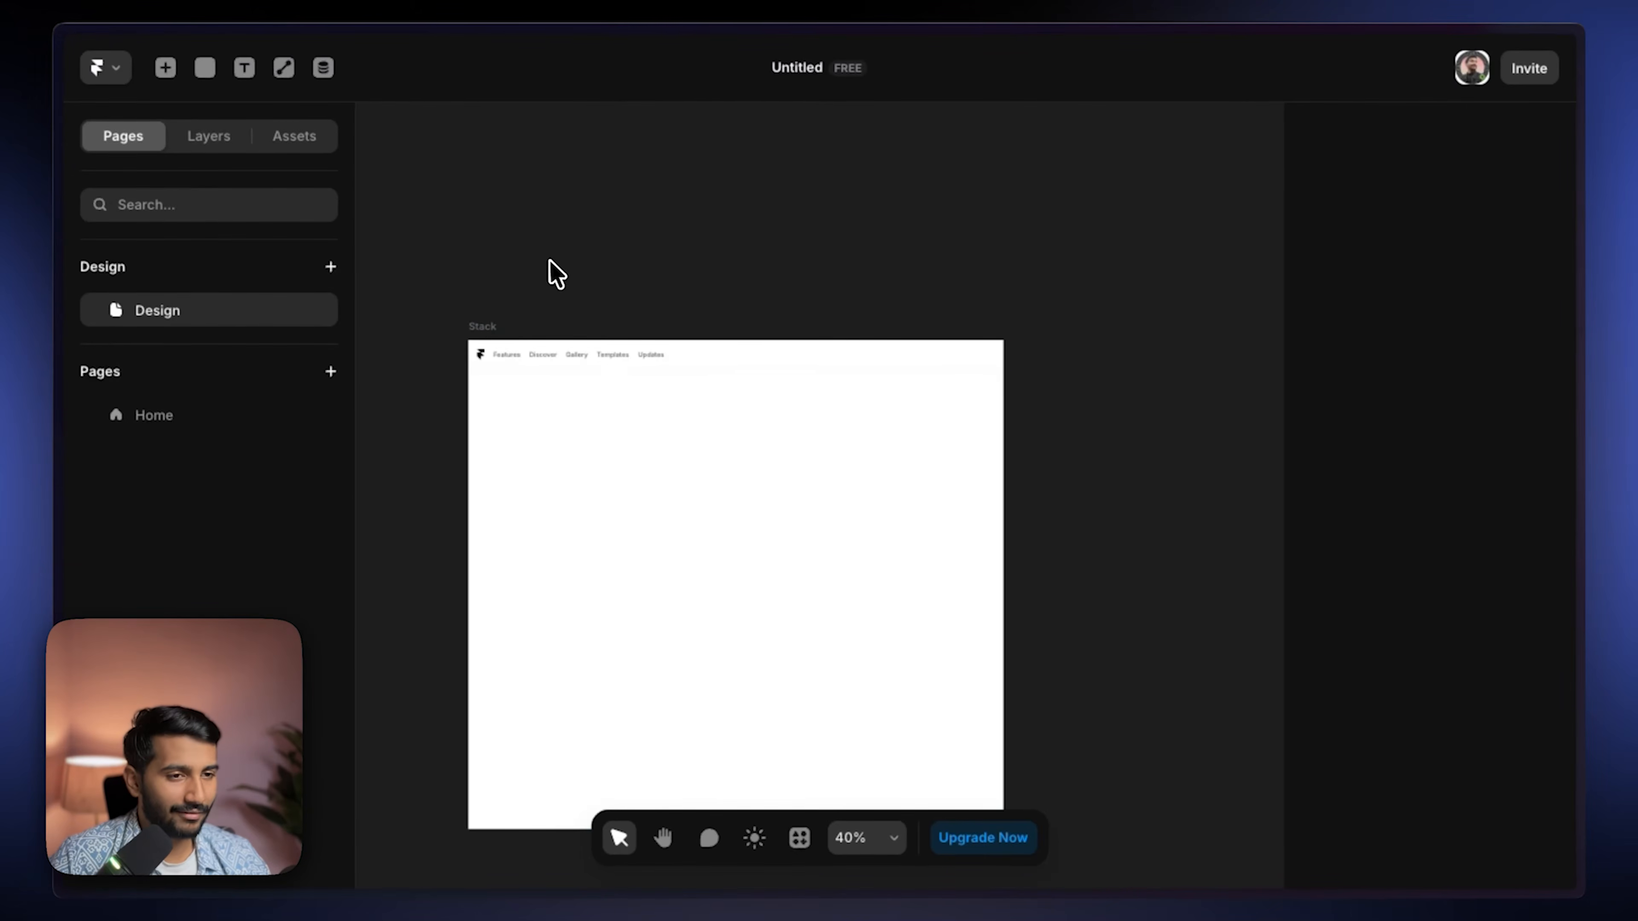
pyautogui.click(669, 365)
pyautogui.click(721, 268)
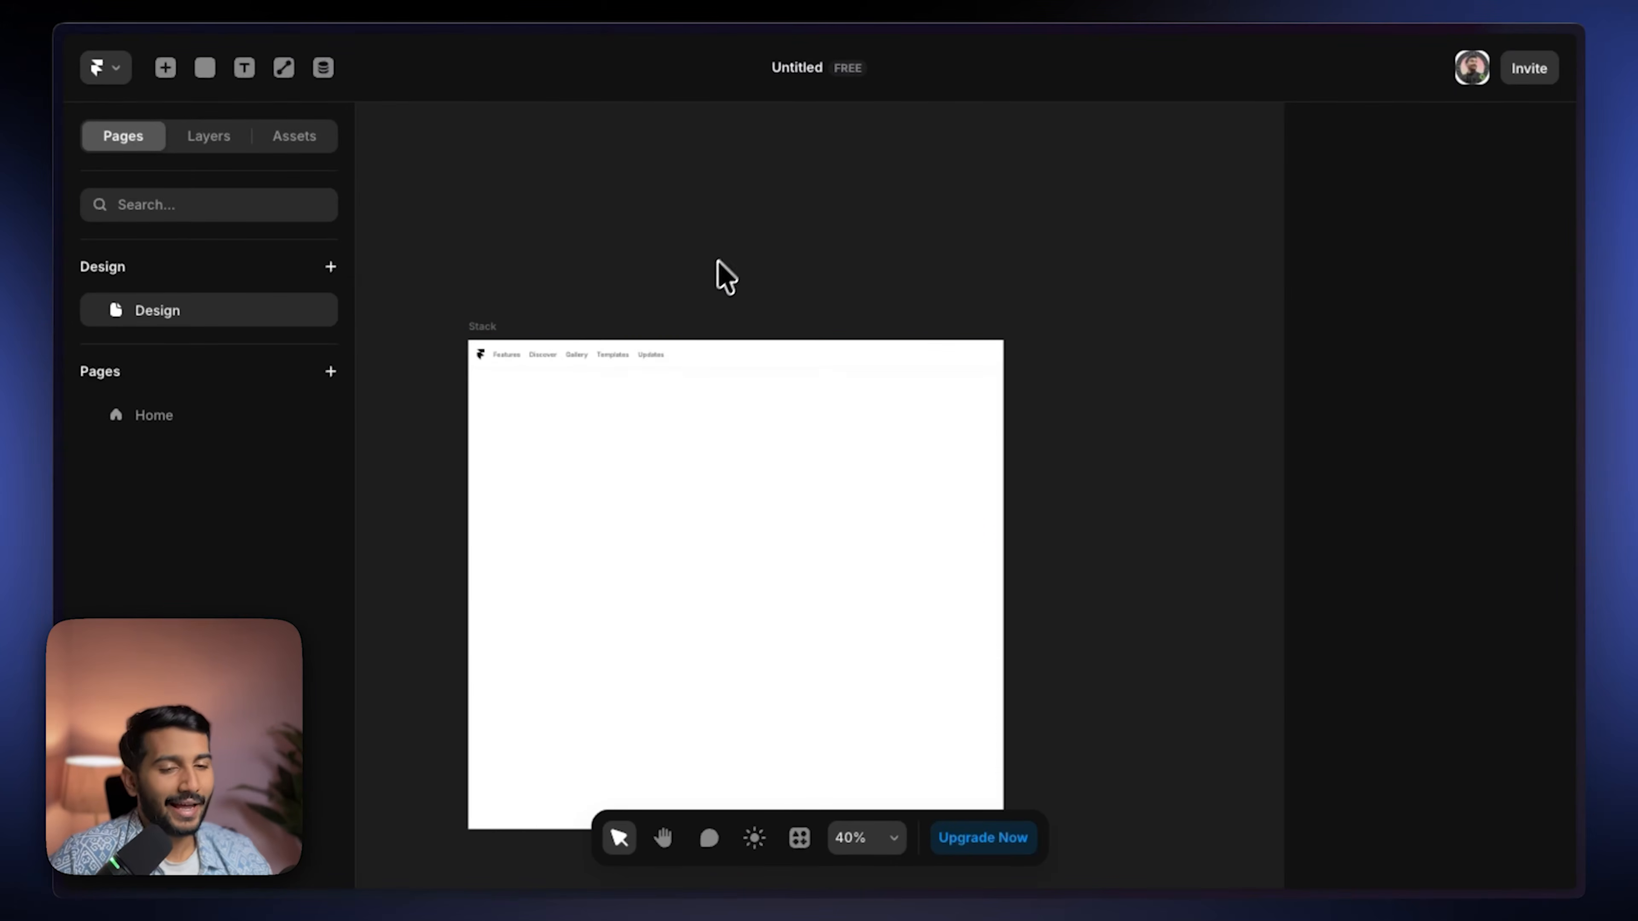
# Step: Convert the stack holding the navigation bar into a web page
pyautogui.click(513, 326)
pyautogui.rightClick(515, 326)
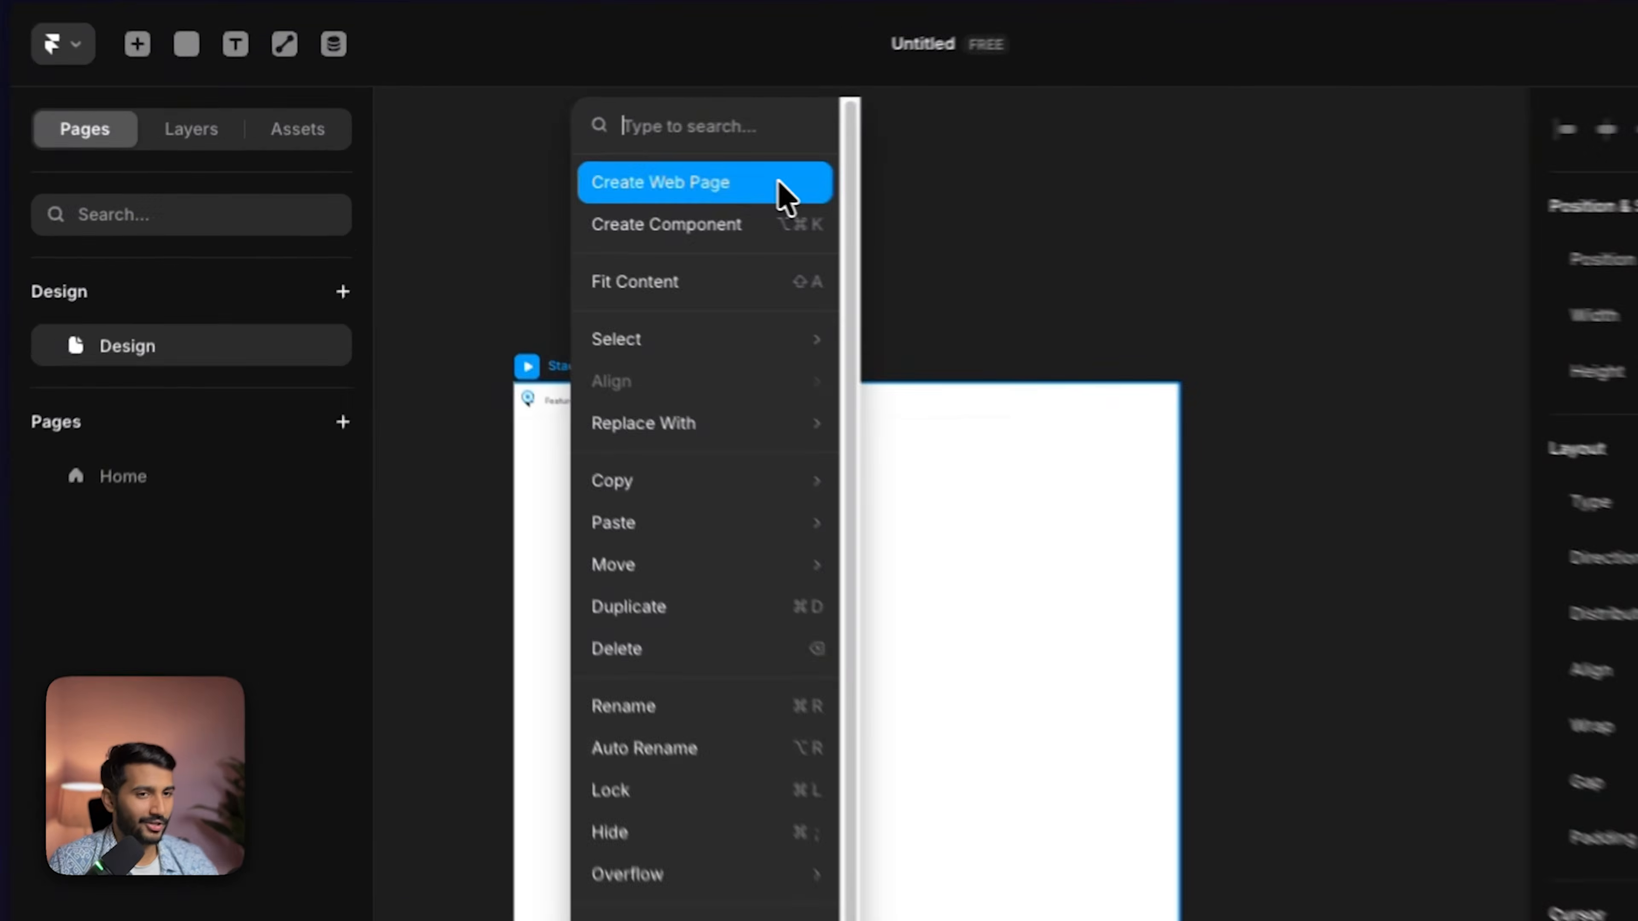
pyautogui.click(681, 180)
# Step: Add a second Desktop, a Tablet and a Phone breakpoint to the new web page
pyautogui.click(794, 370)
pyautogui.click(827, 418)
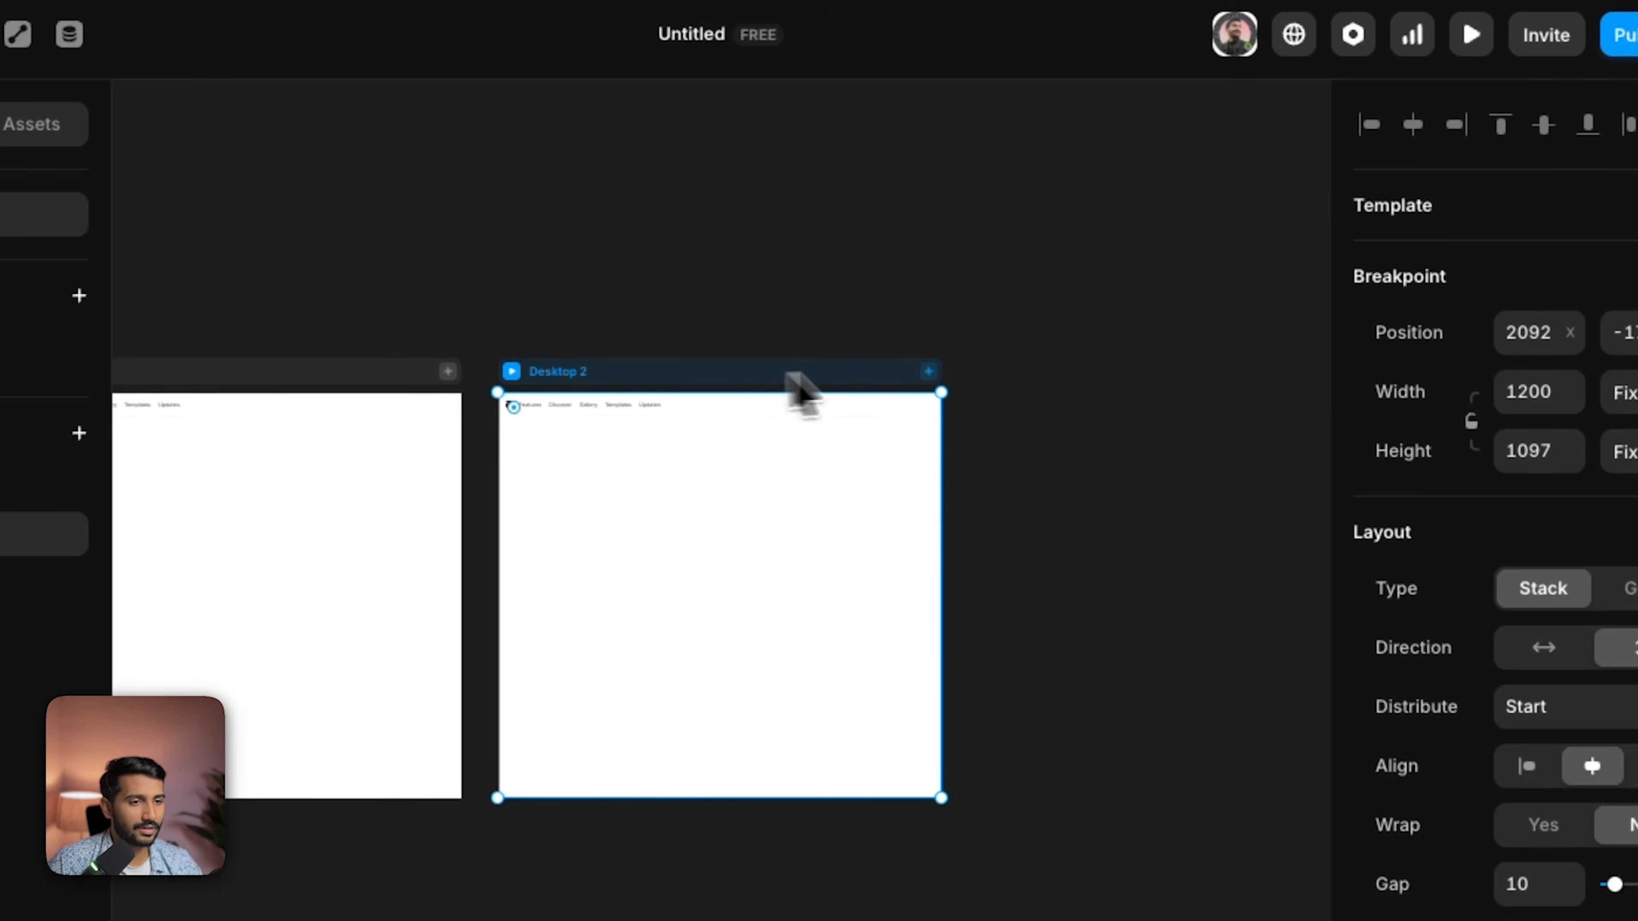
pyautogui.click(929, 371)
pyautogui.click(1026, 477)
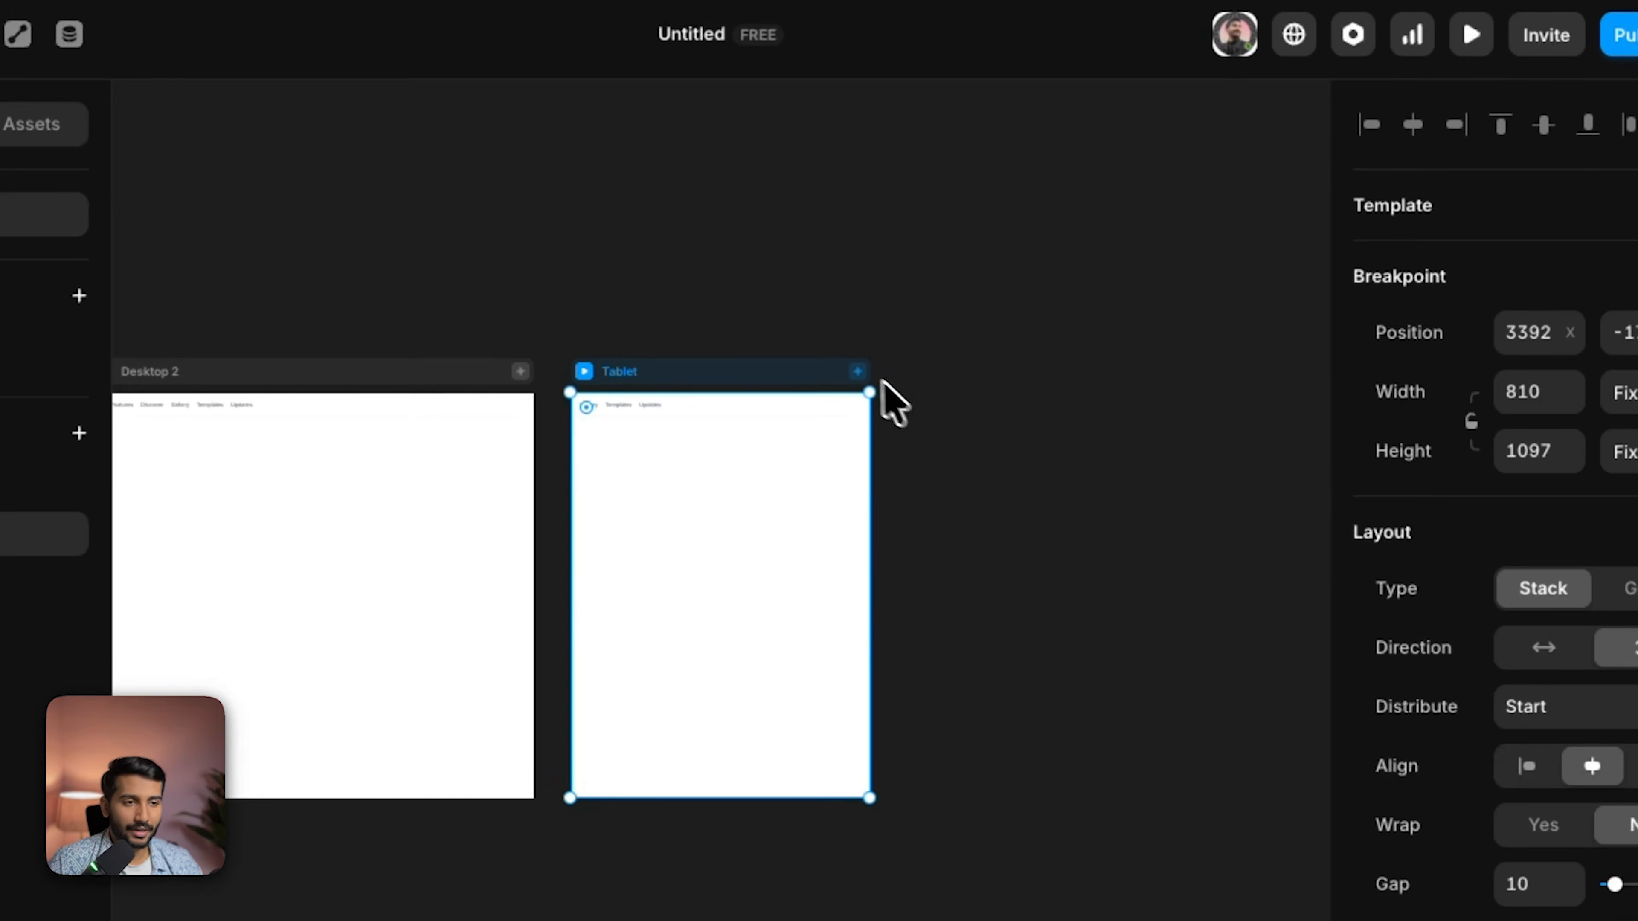
pyautogui.click(863, 372)
pyautogui.click(979, 480)
pyautogui.click(969, 470)
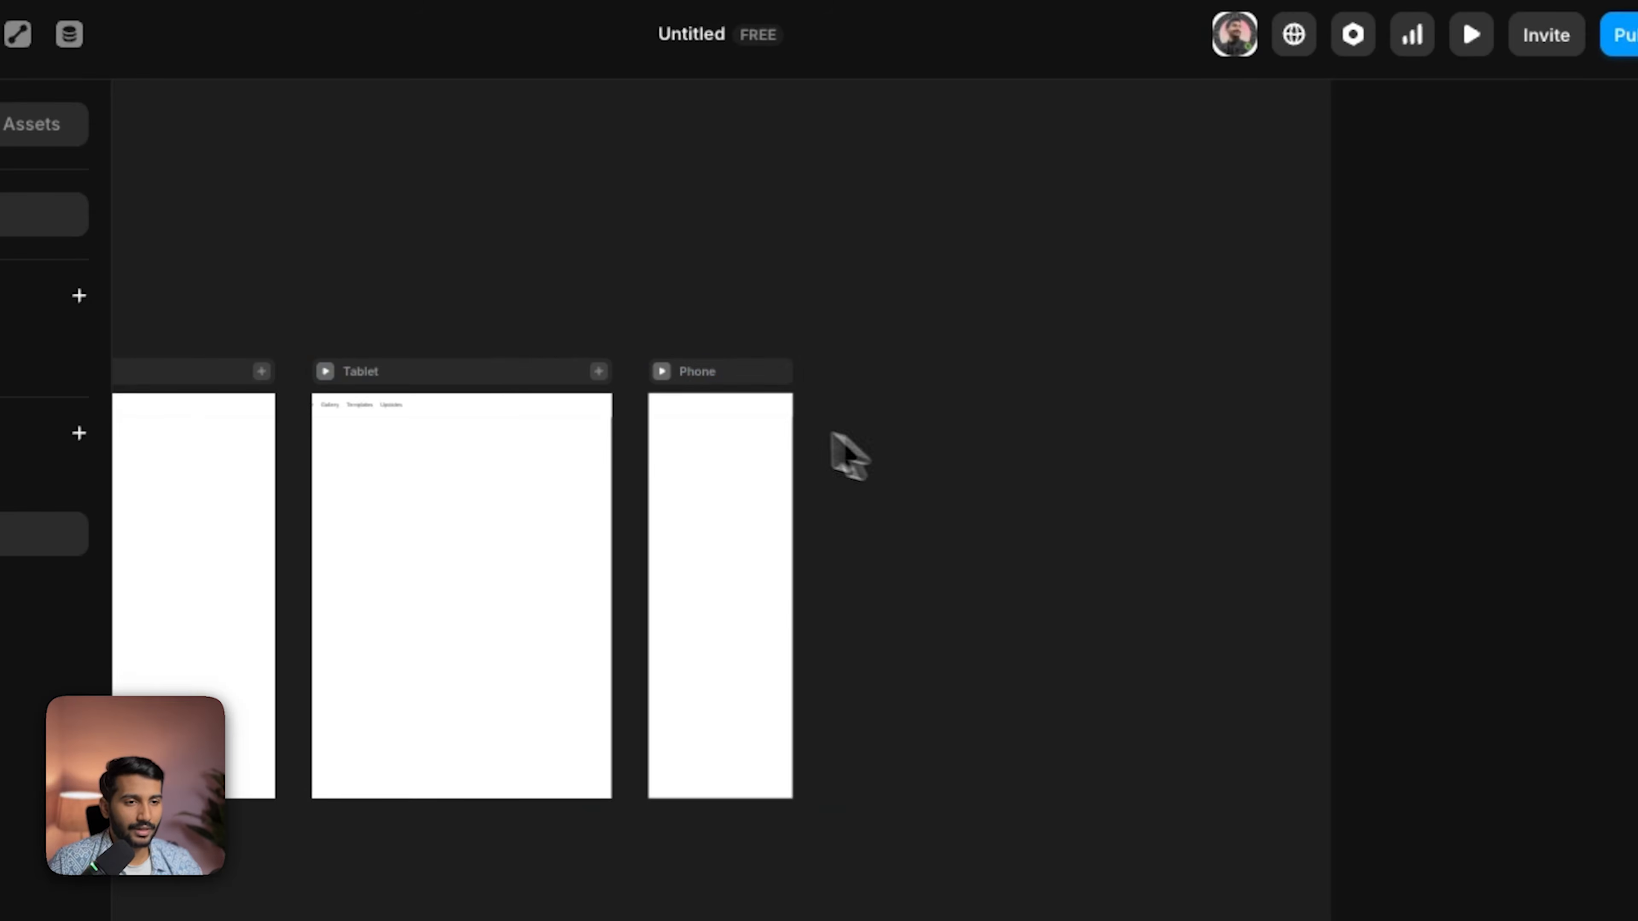
# Step: Examine the new web page's breakpoints and return to the Design page
pyautogui.click(761, 409)
pyautogui.click(1598, 377)
pyautogui.click(1574, 420)
pyautogui.click(554, 406)
pyautogui.click(1566, 359)
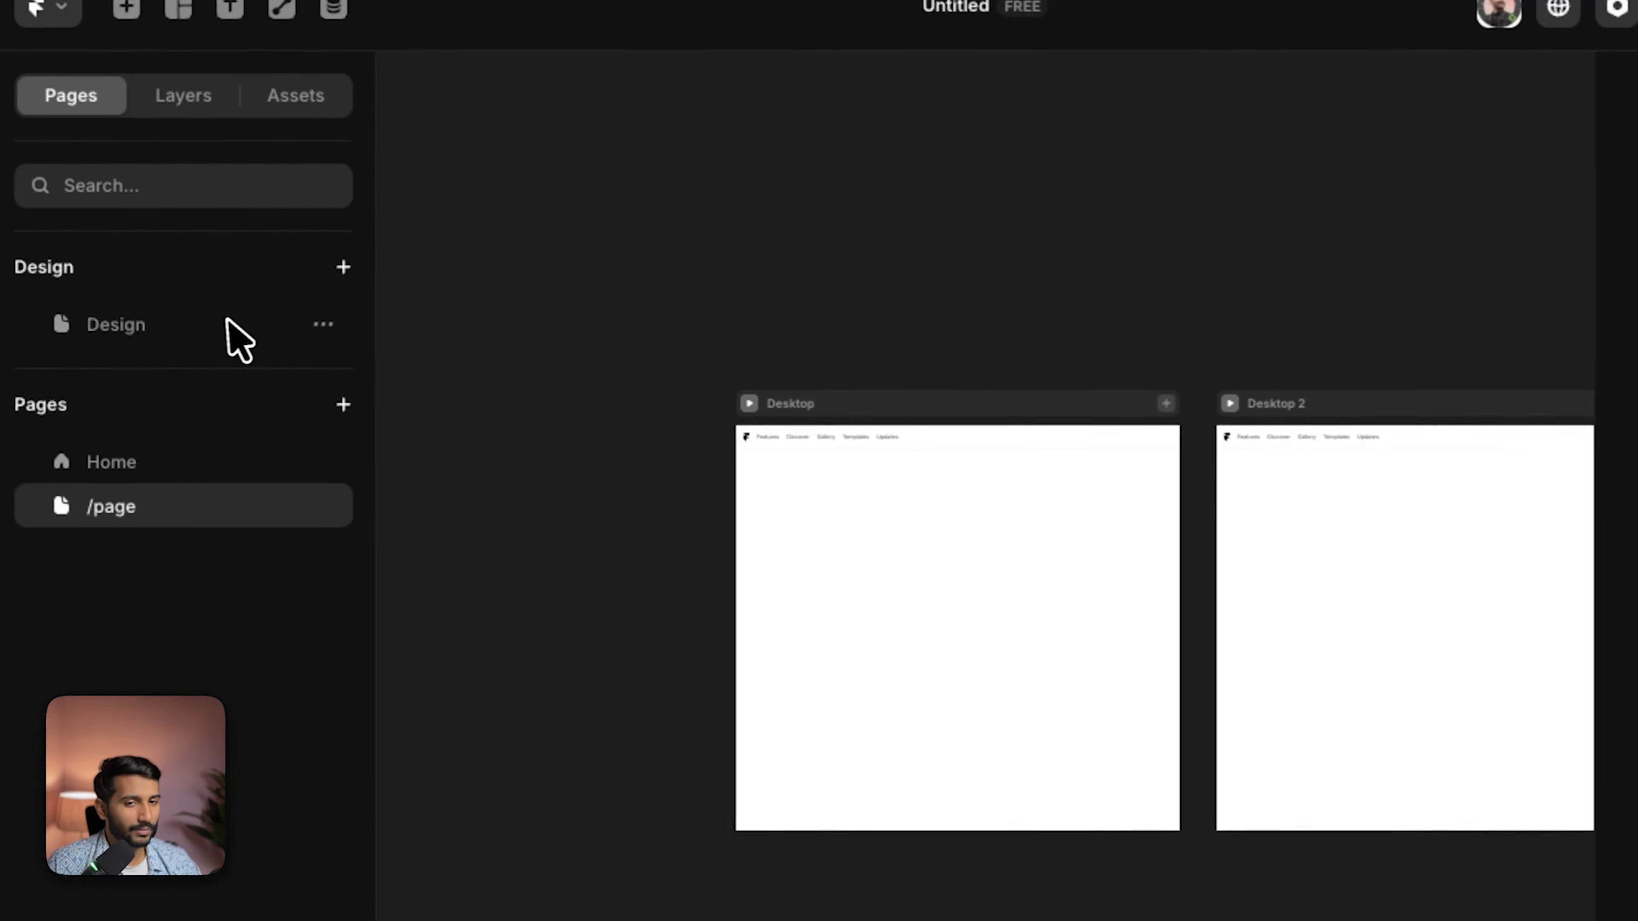
pyautogui.click(227, 332)
# Step: Switch to the IDEA TO BRAND| Ep.05 file in Figma and paste the Roamly logo at the Desktop - 18 frame's upper centre
pyautogui.click(760, 307)
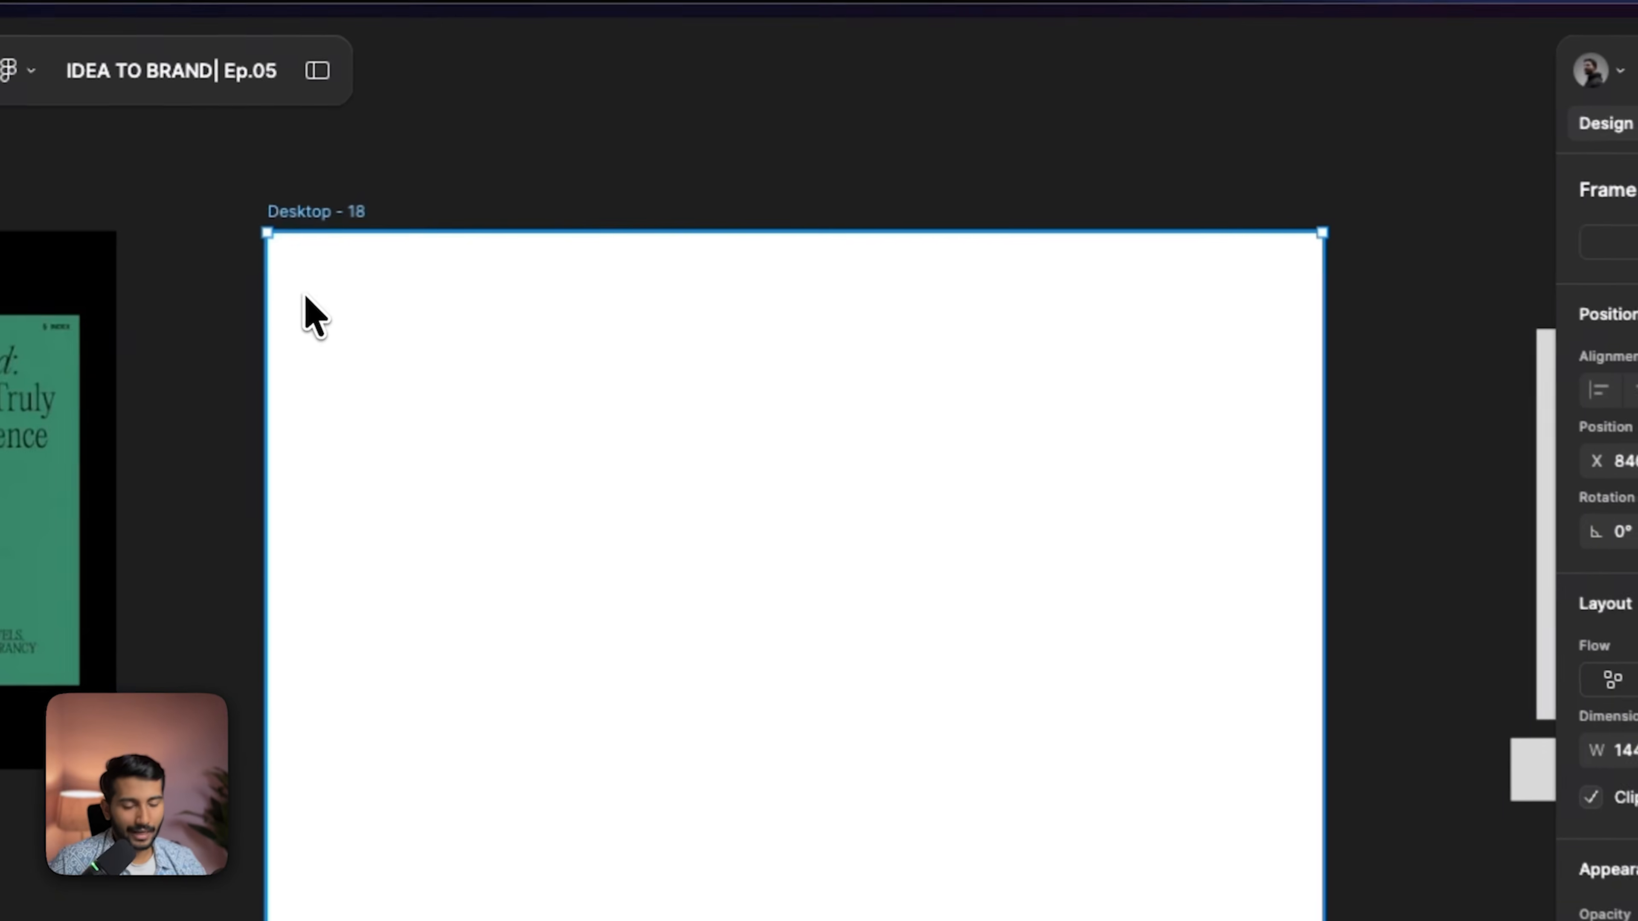
pyautogui.press('super+v')
pyautogui.click(651, 369)
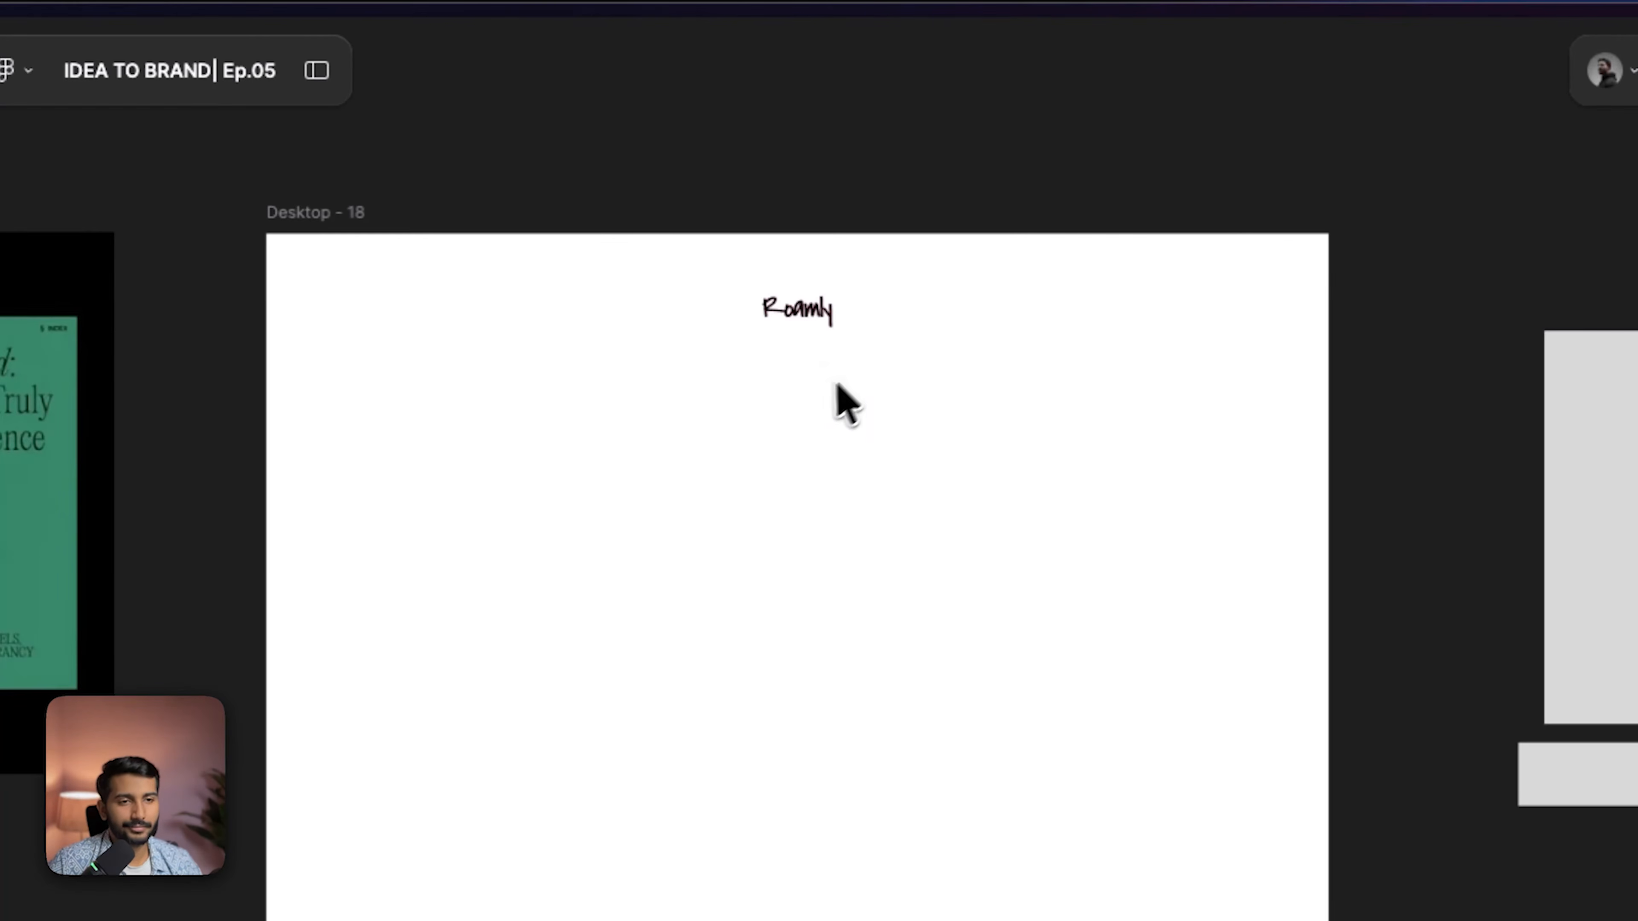
# Step: Examine the City Unplugged reference image's headline, small text and layout up close beside the Desktop - 18 frame
pyautogui.hscroll(2, 651, 194)
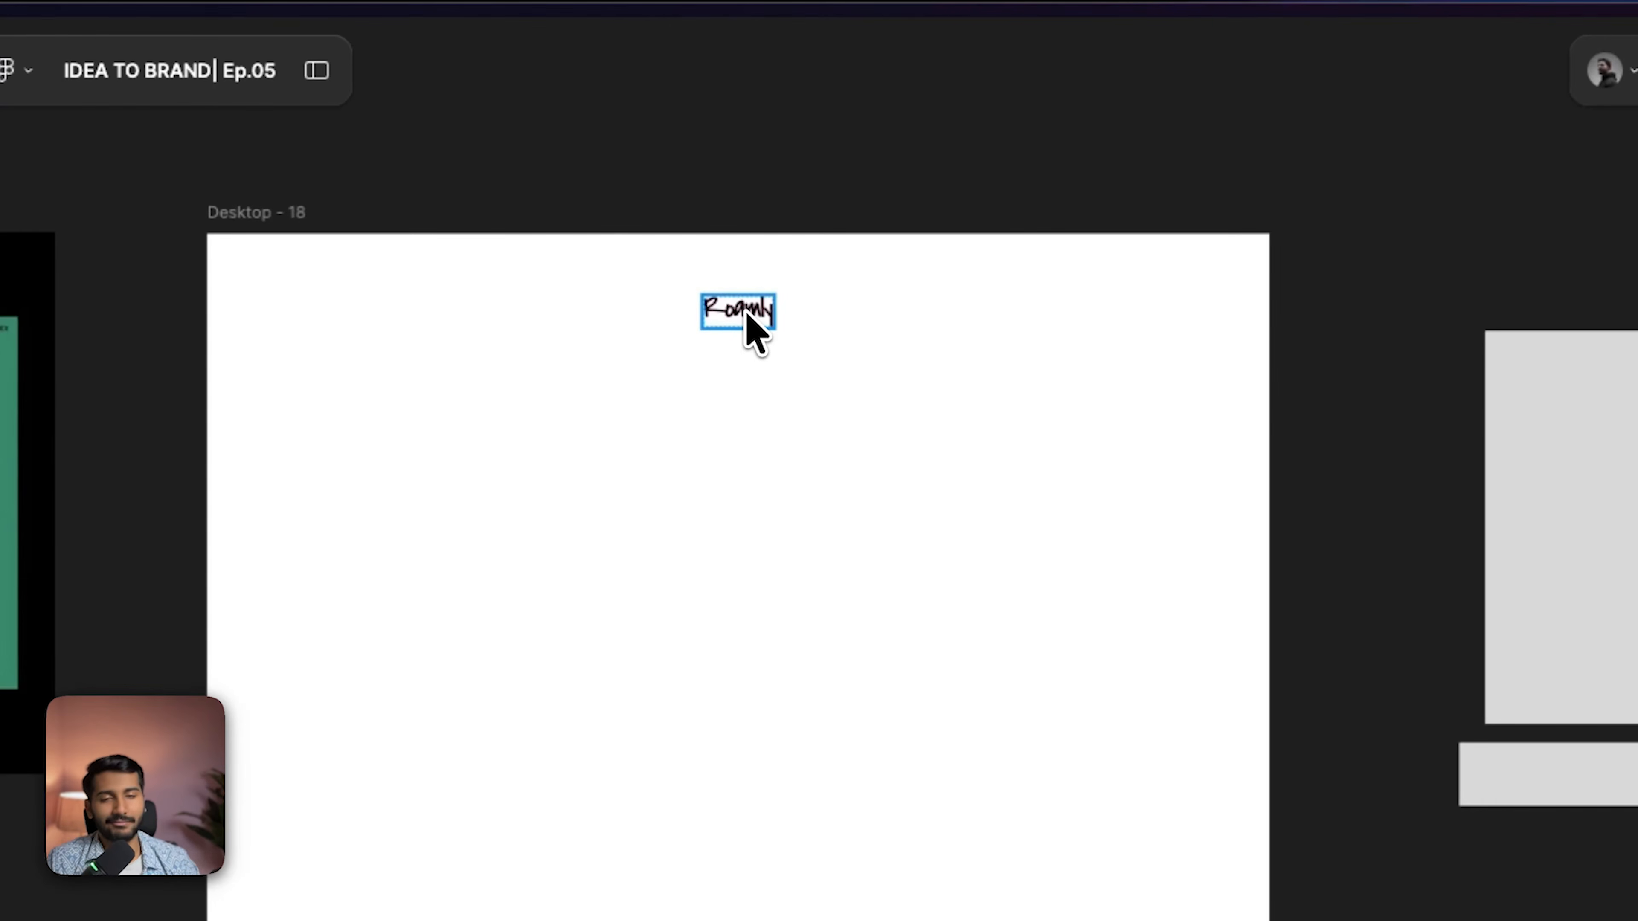
pyautogui.hscroll(-5, 567, 403)
pyautogui.hscroll(-3, 348, 432)
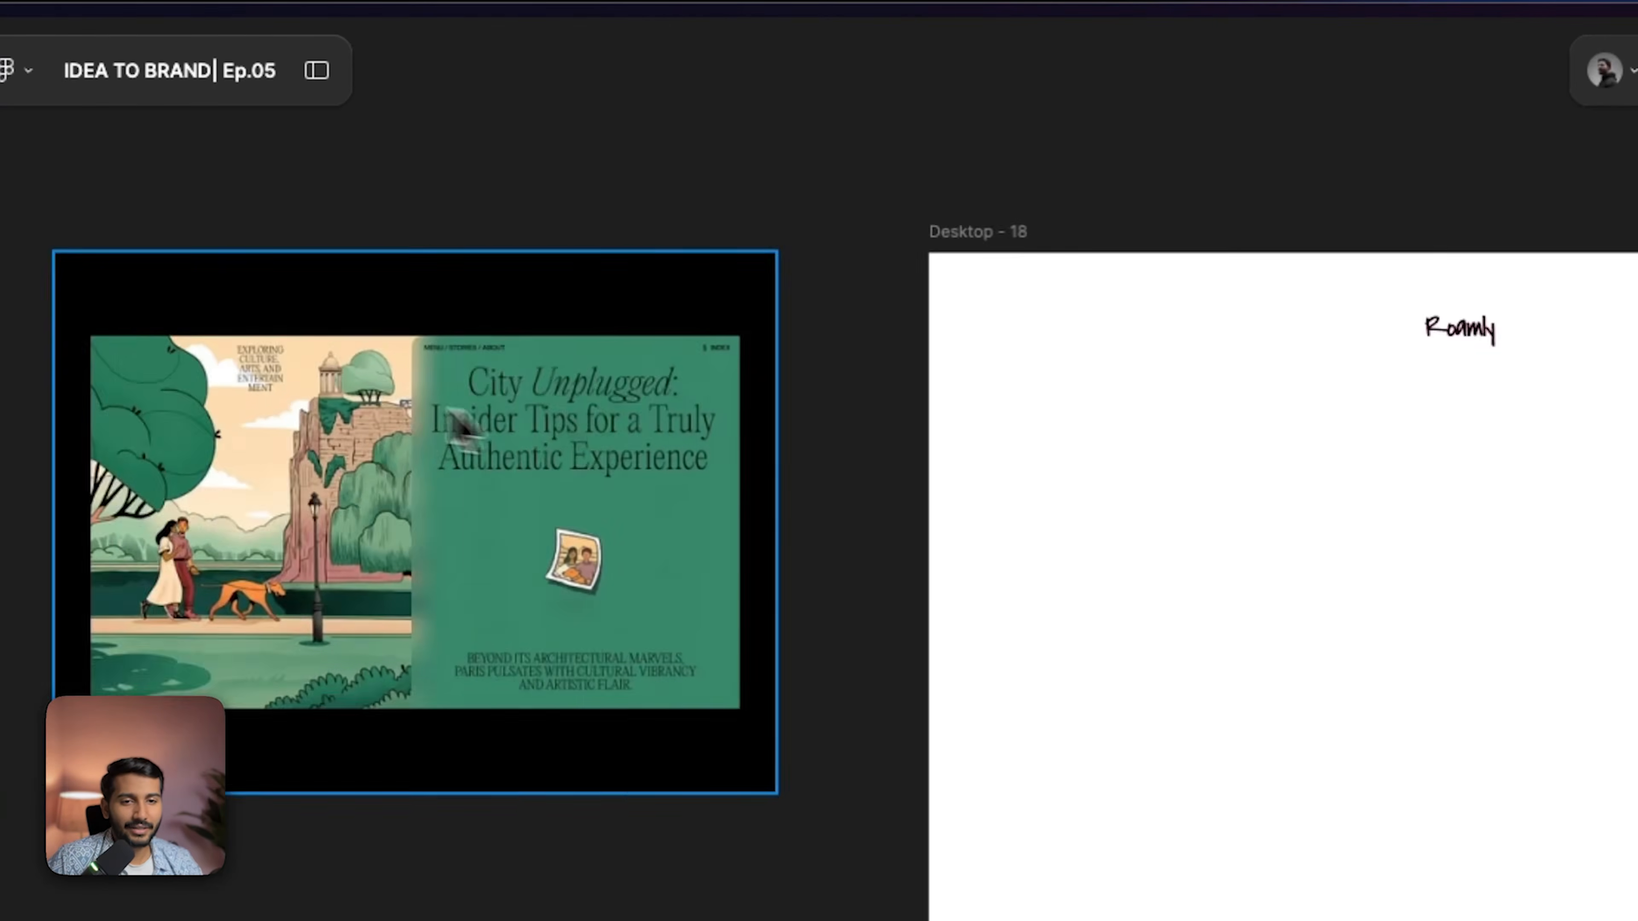
pyautogui.scroll(5, 462, 423)
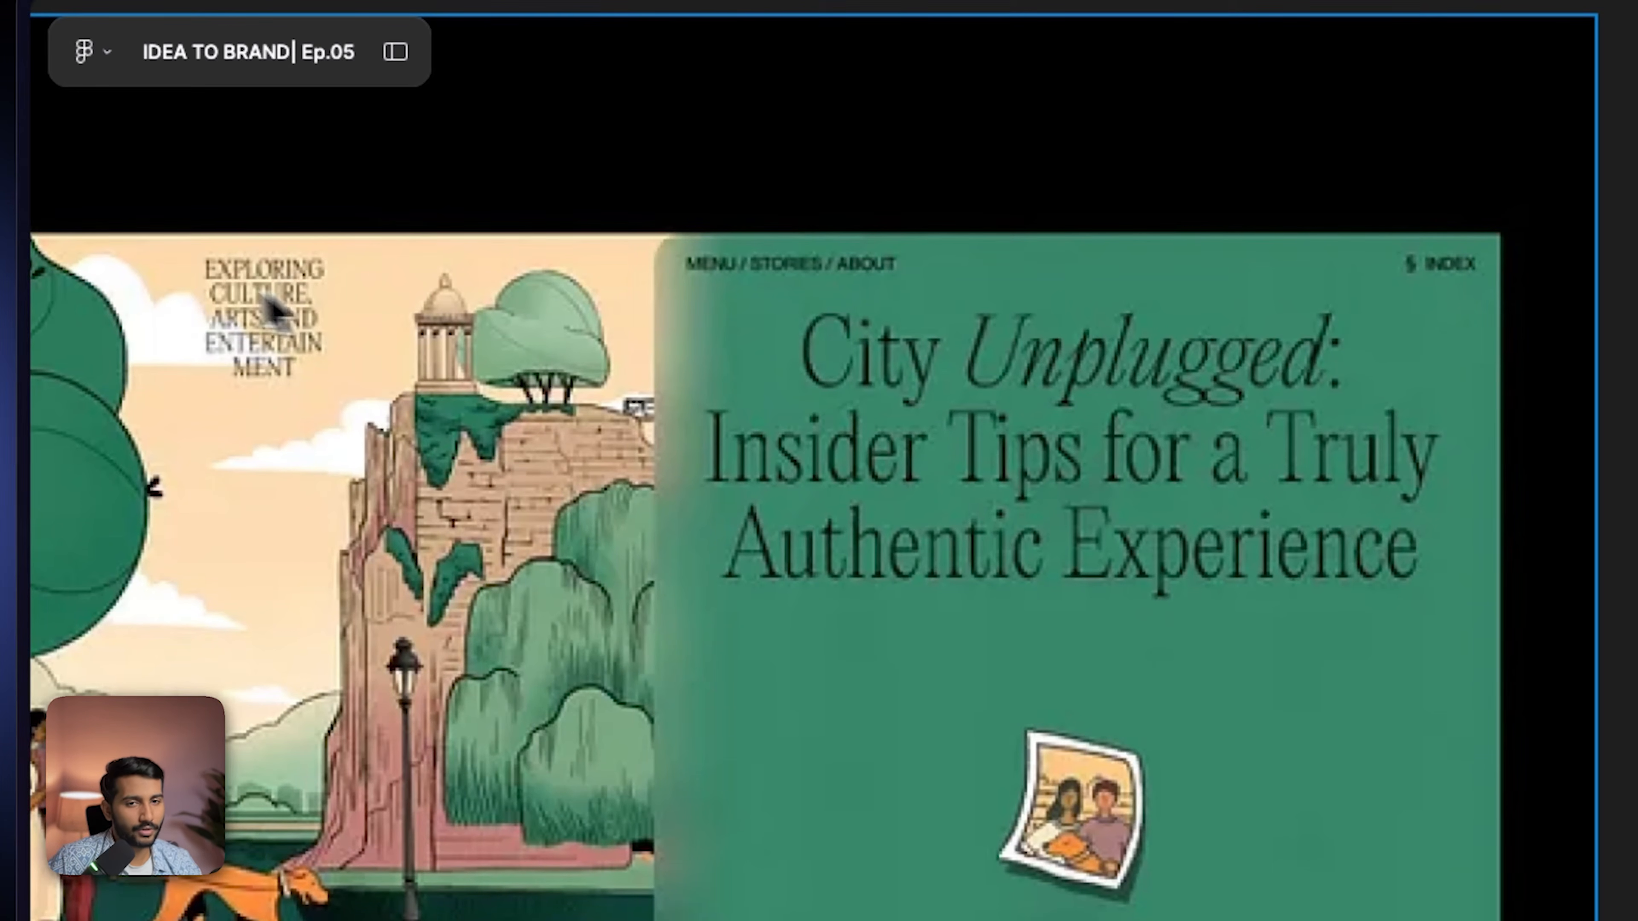
pyautogui.scroll(-5, 594, 308)
pyautogui.moveTo(728, 341); pyautogui.dragTo(219, 338)
pyautogui.scroll(-2, 219, 338)
pyautogui.scroll(-3, 477, 388)
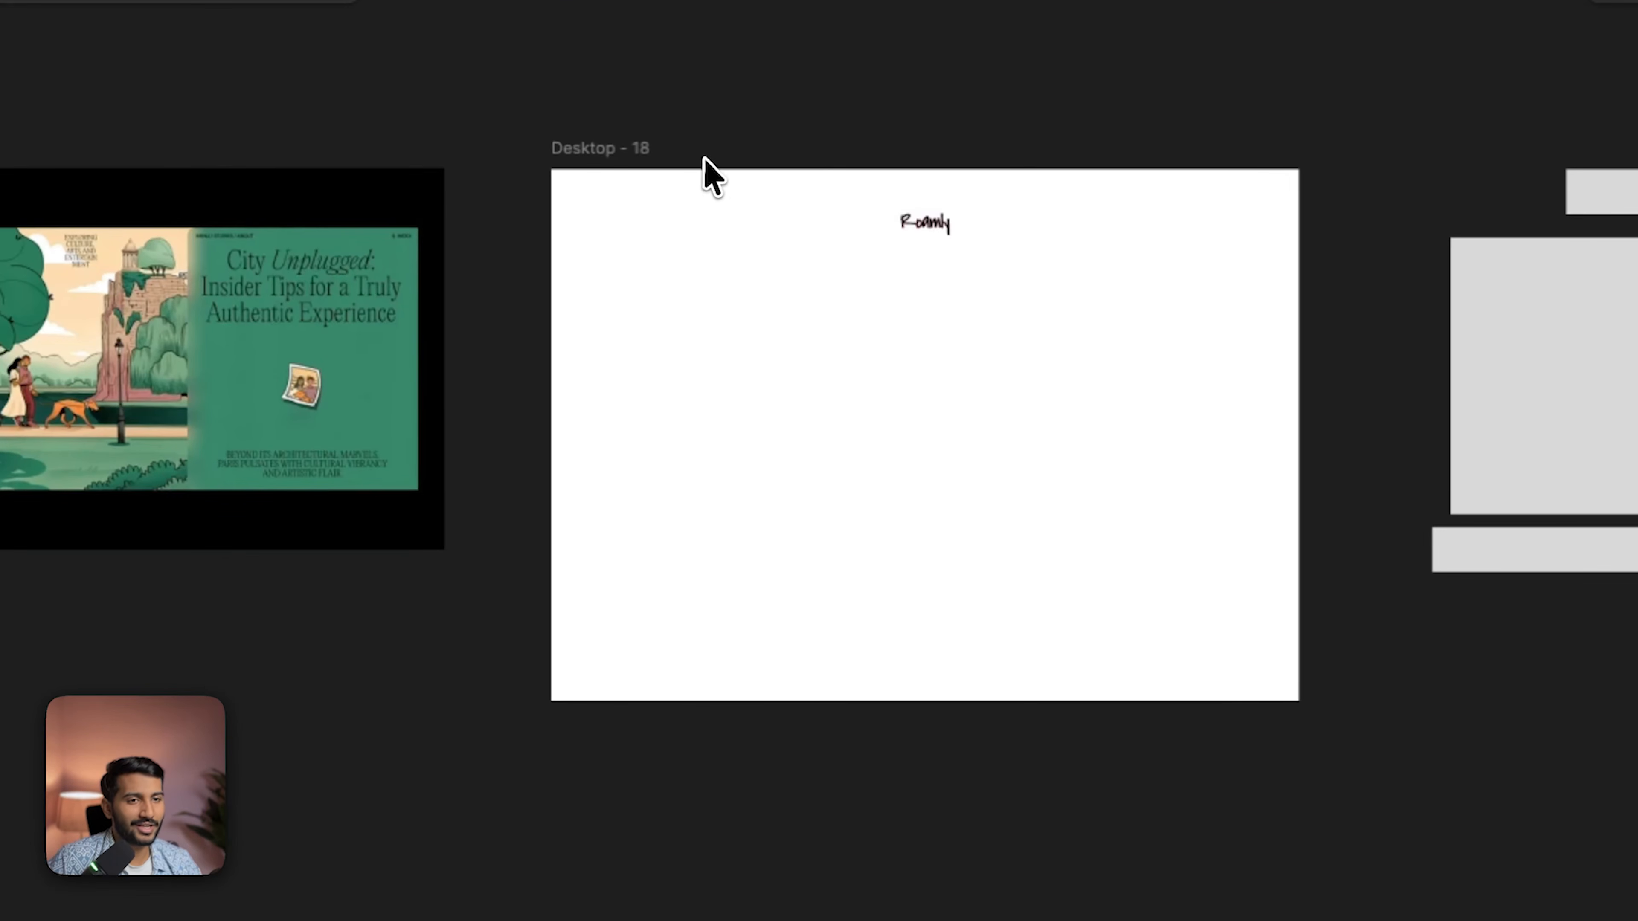
# Step: Draw a rectangle about 1370 × 706 px below the Roamly logo in the Desktop - 18 frame
pyautogui.moveTo(804, 182); pyautogui.dragTo(521, 225)
pyautogui.scroll(1, 629, 214)
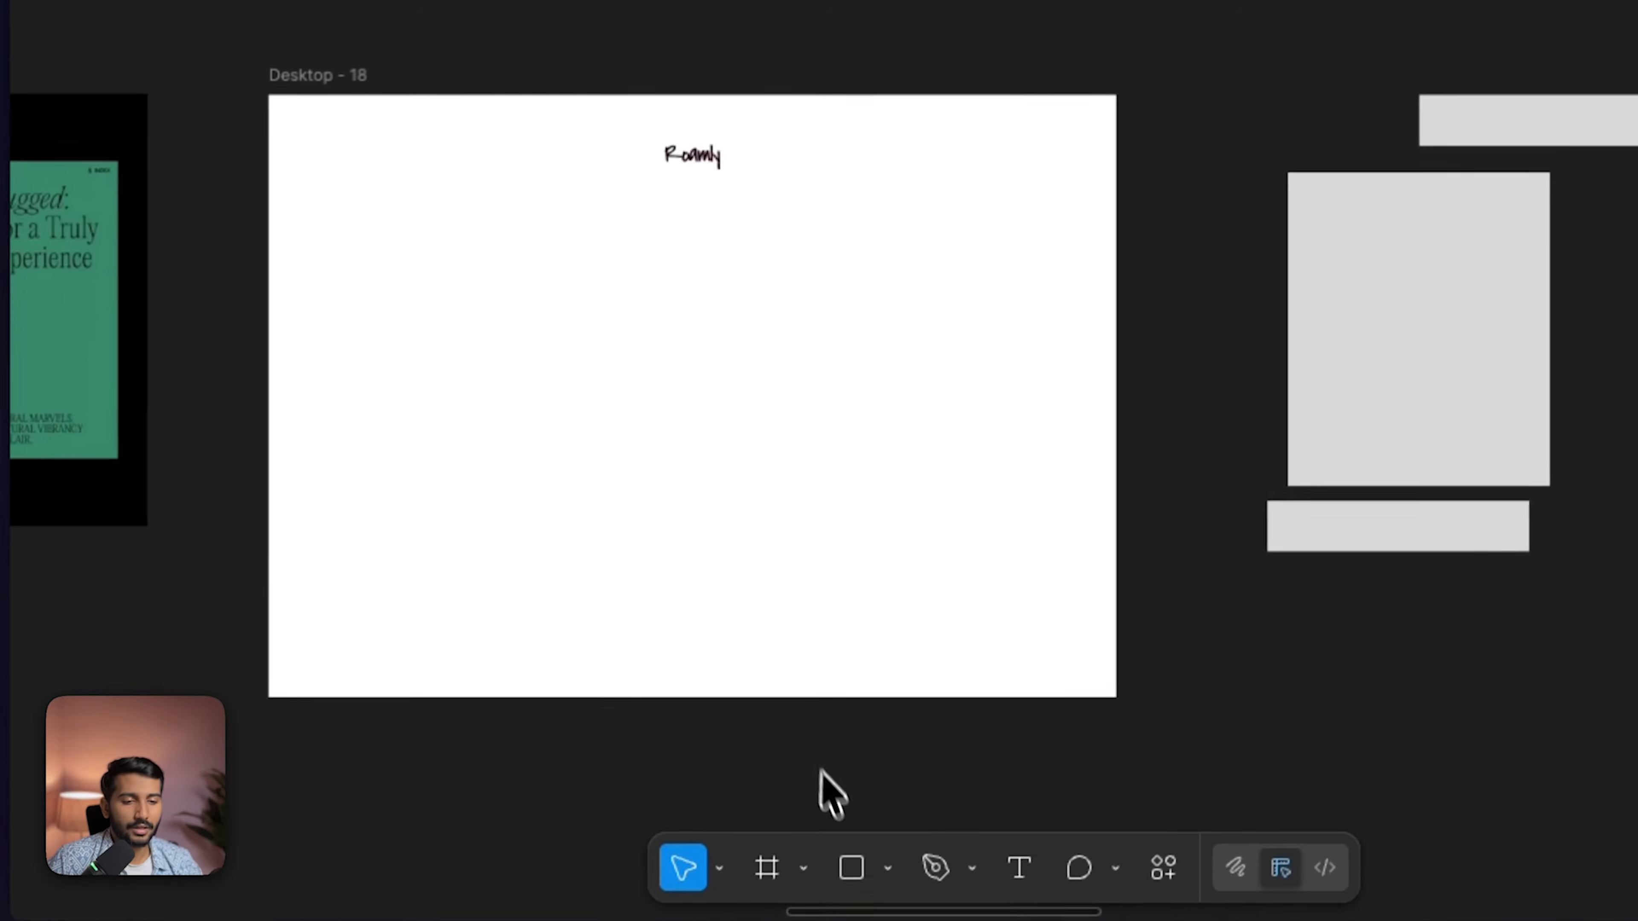
pyautogui.click(806, 863)
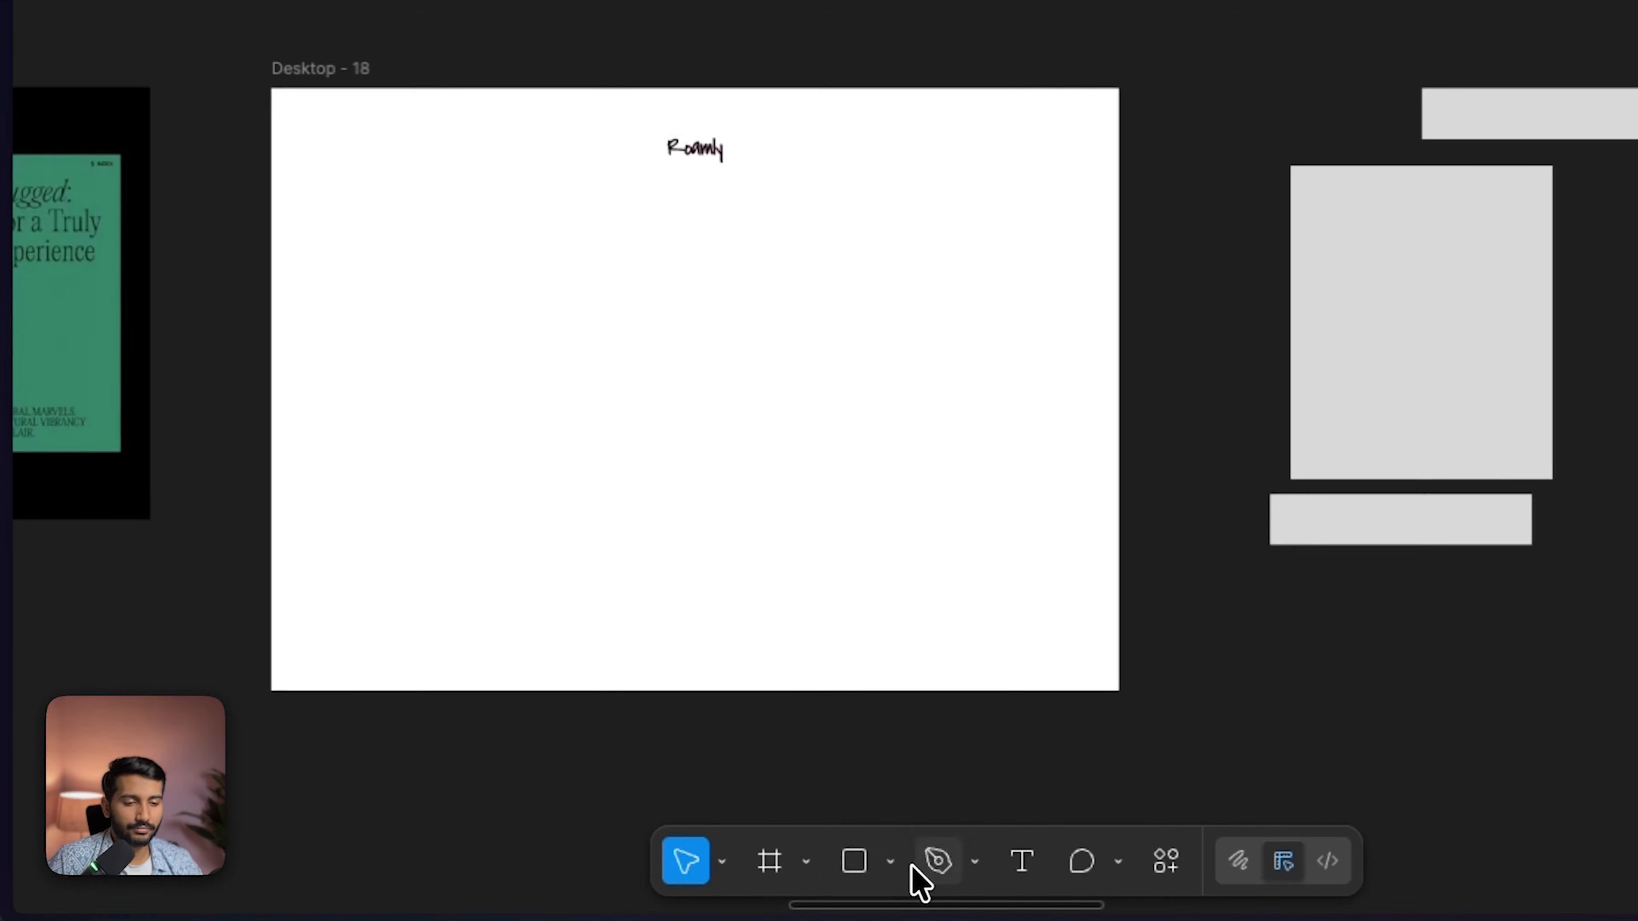
pyautogui.click(854, 862)
pyautogui.moveTo(297, 202); pyautogui.dragTo(1102, 618)
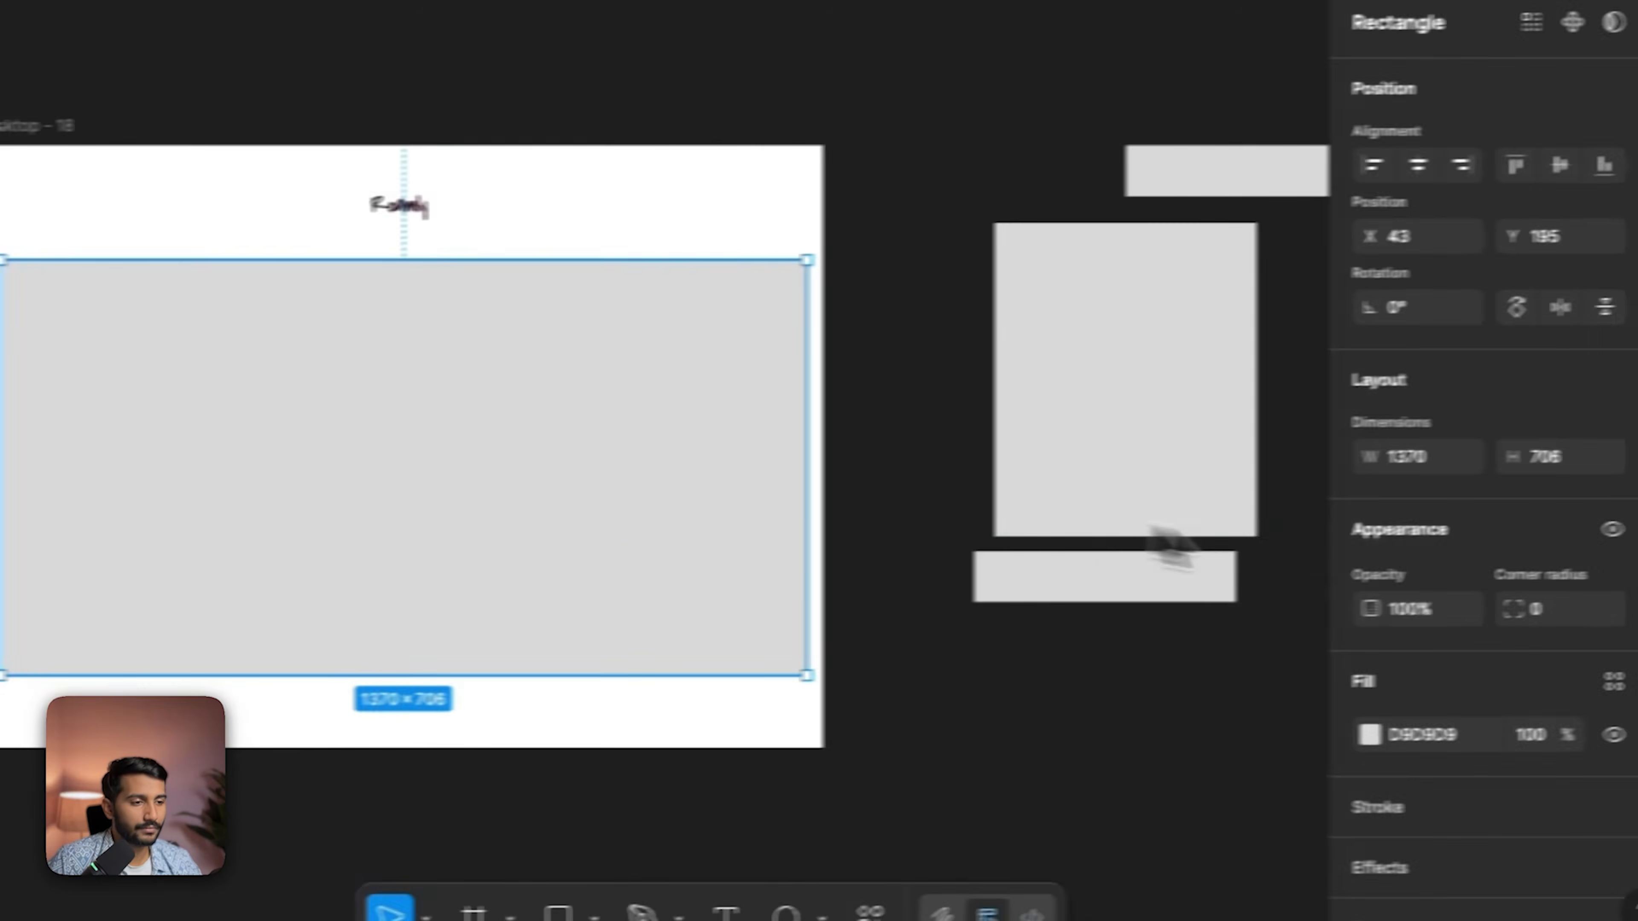
# Step: Fill the large rectangle with a linear gradient from white FFFFFF at 0% to gold CBAE4D at 100%
pyautogui.click(1370, 735)
pyautogui.click(987, 252)
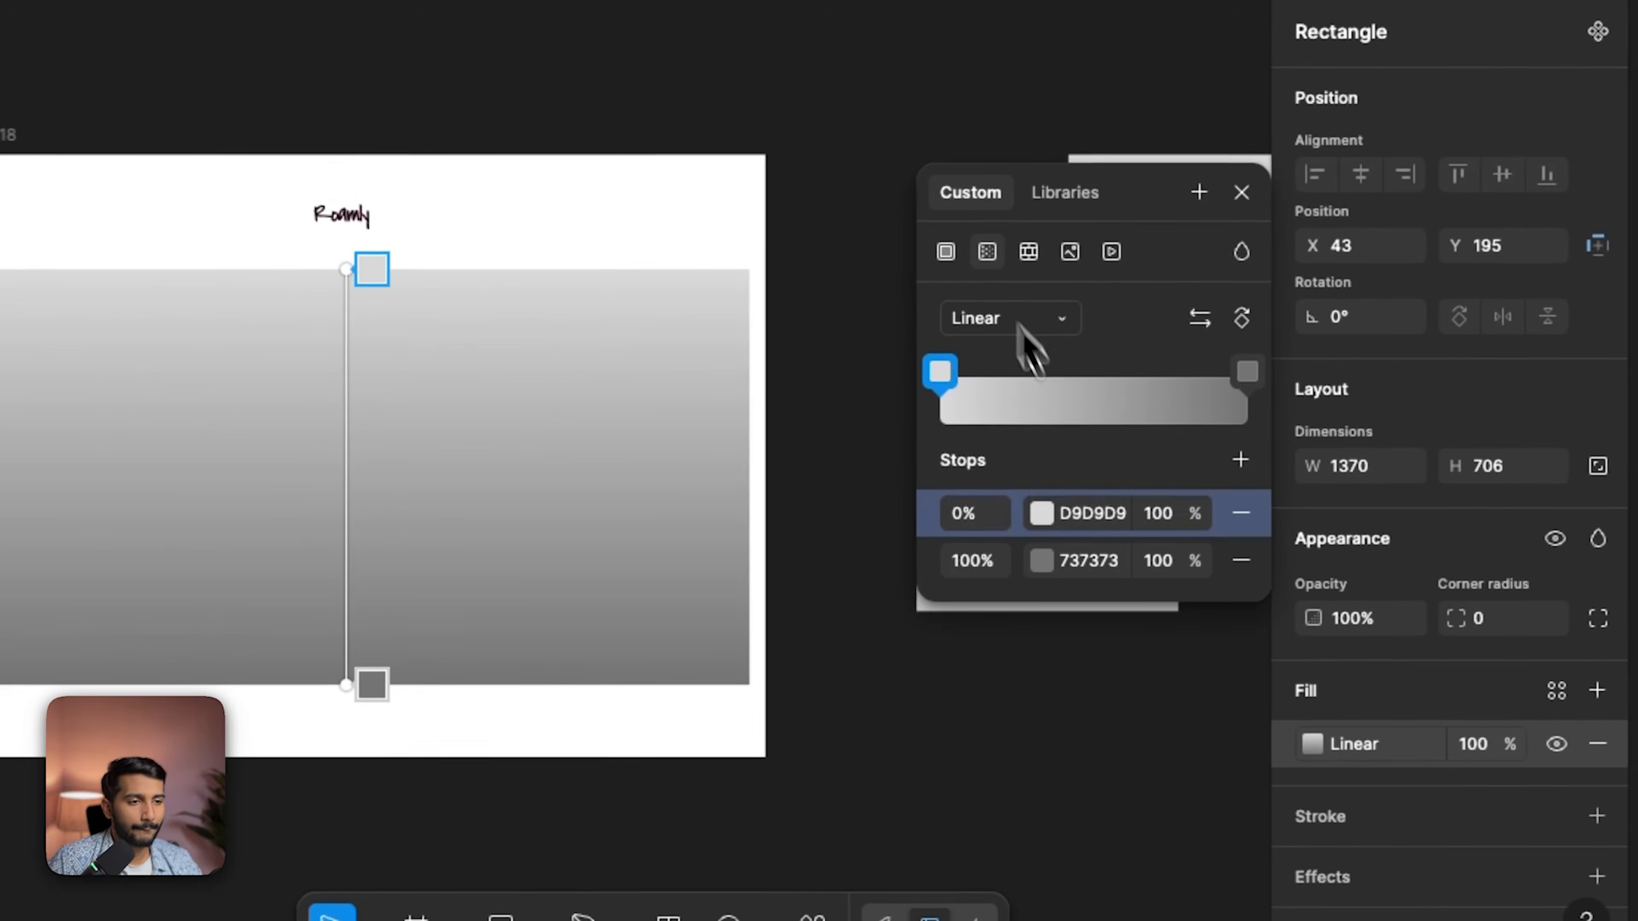
pyautogui.click(1042, 512)
pyautogui.click(717, 854)
pyautogui.click(1329, 332)
pyautogui.click(713, 859)
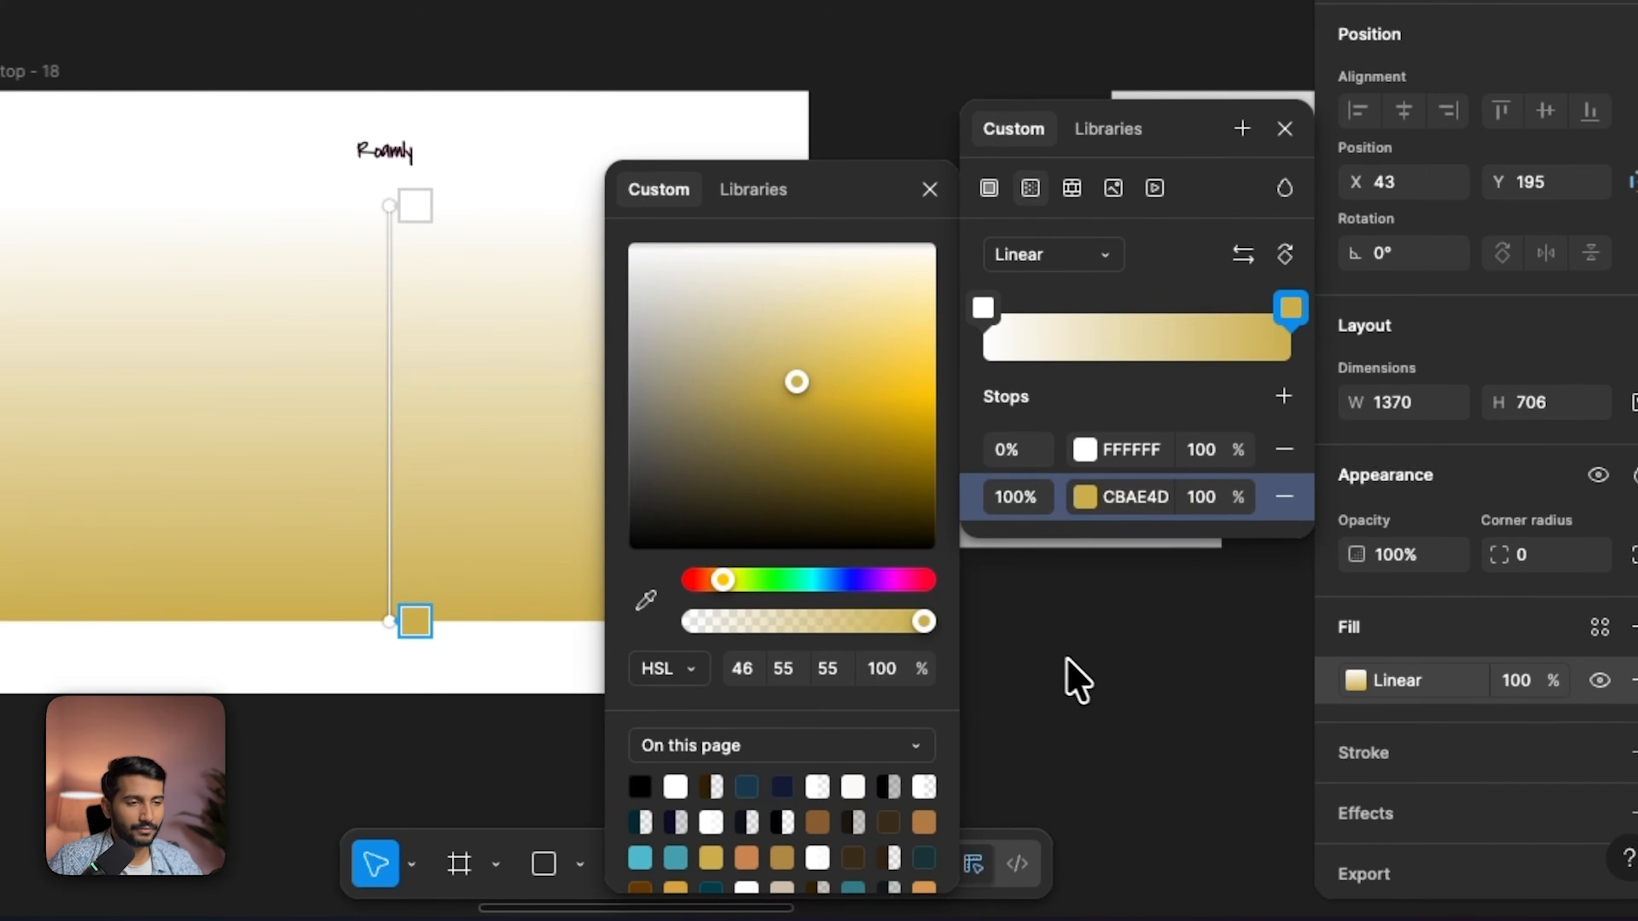
pyautogui.click(1090, 683)
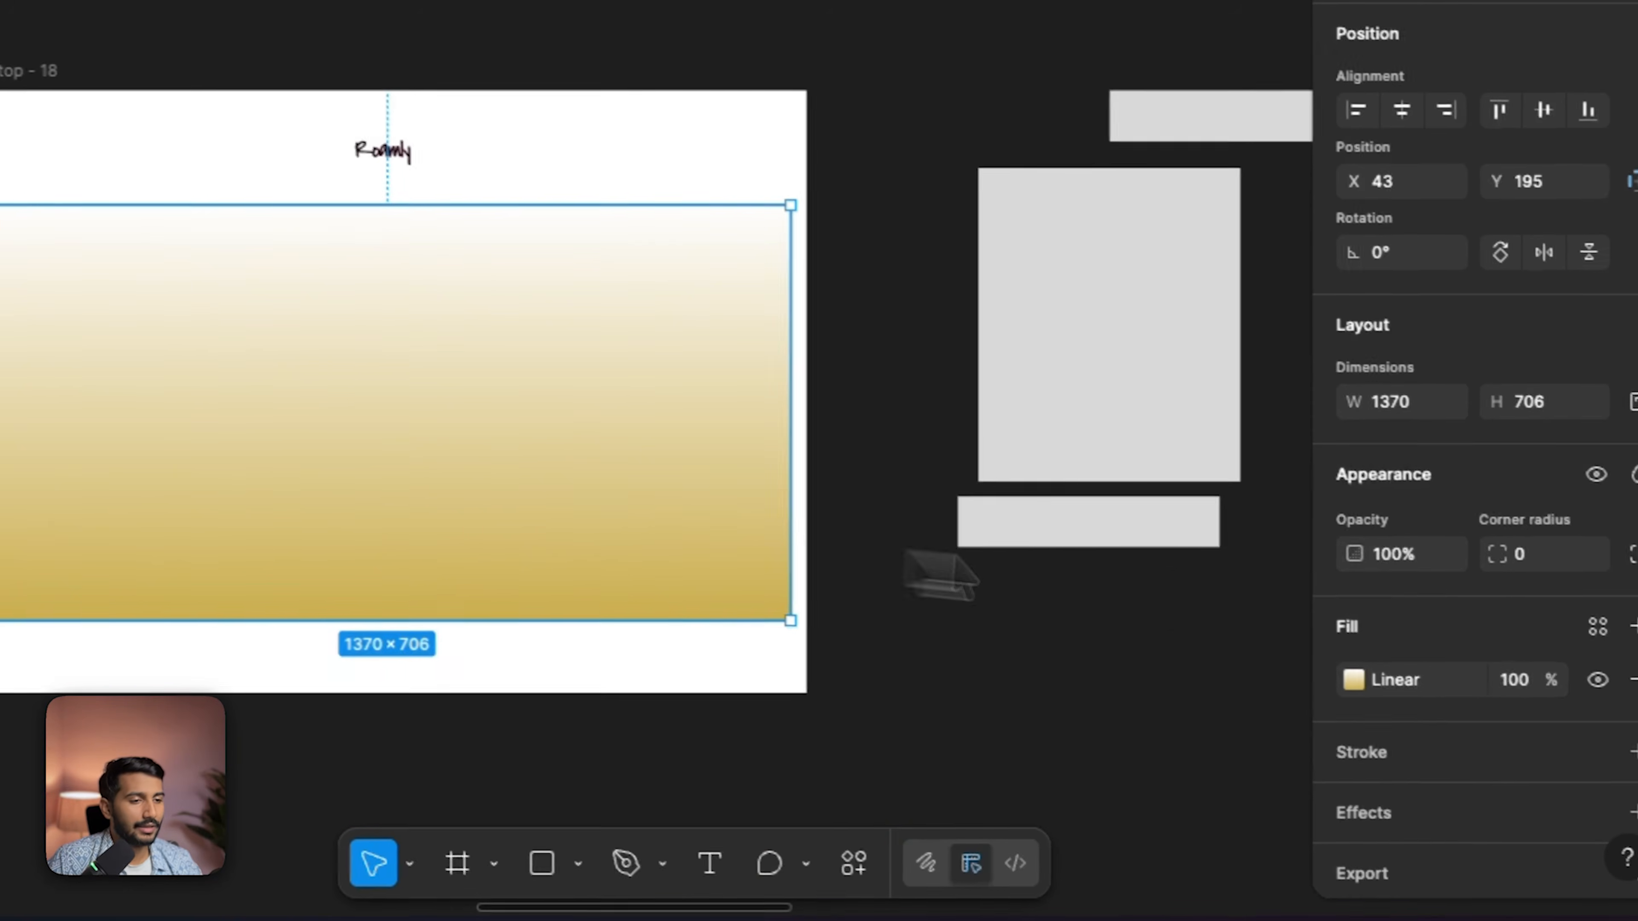
# Step: Set the gradient rectangle's corner radius to 12 and blur it into a soft glow
pyautogui.moveTo(1417, 533); pyautogui.dragTo(1586, 544)
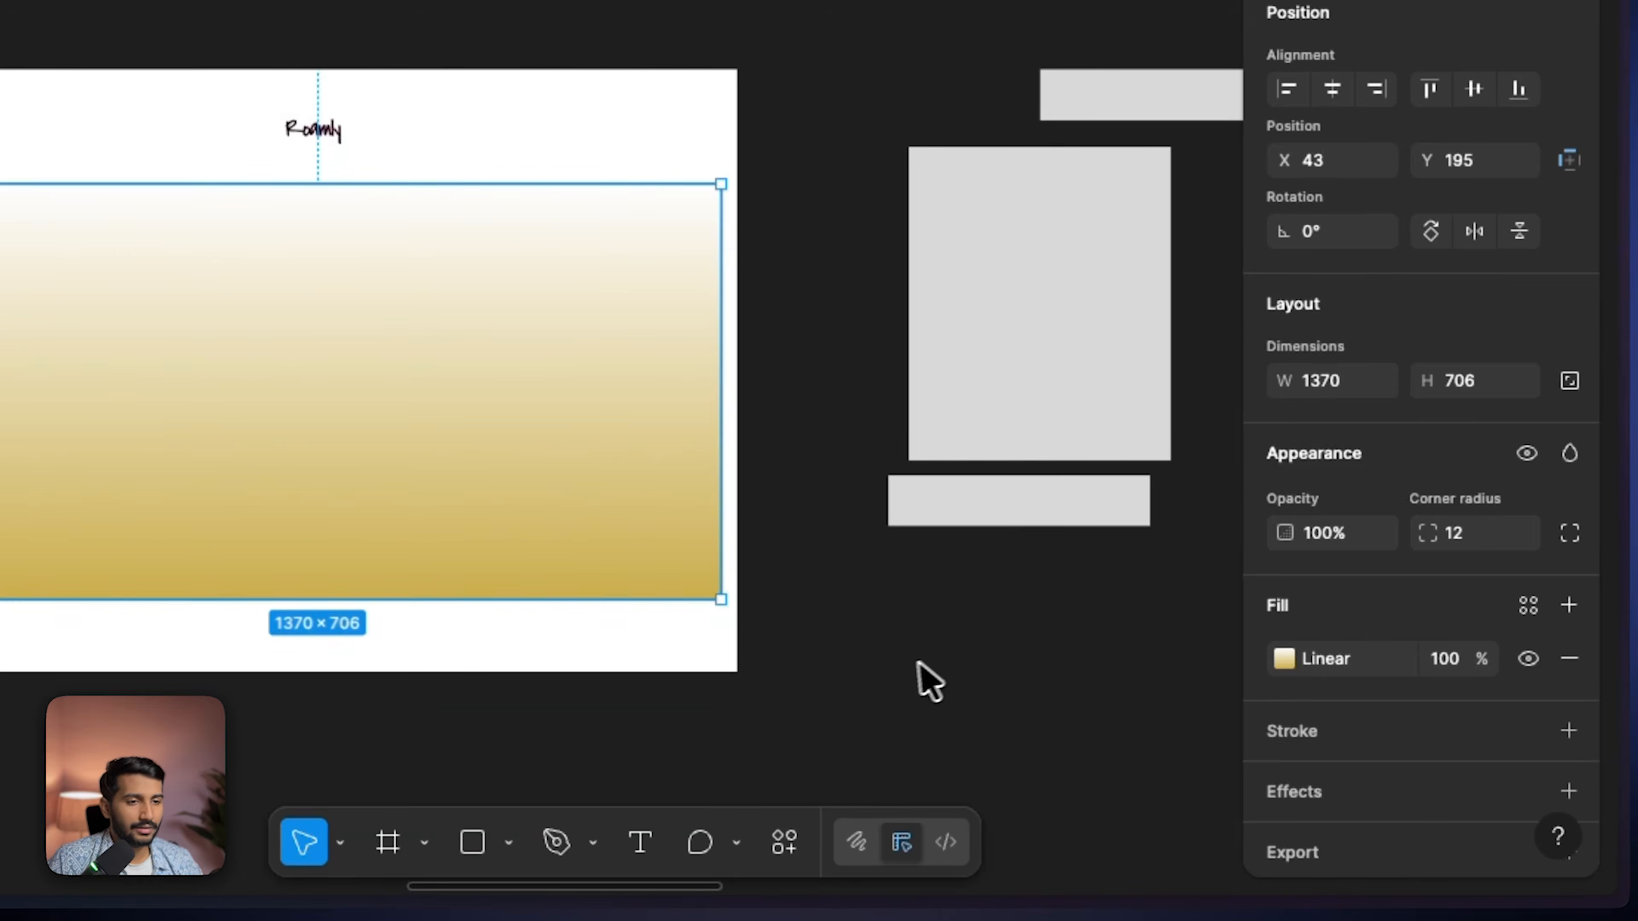
pyautogui.click(909, 664)
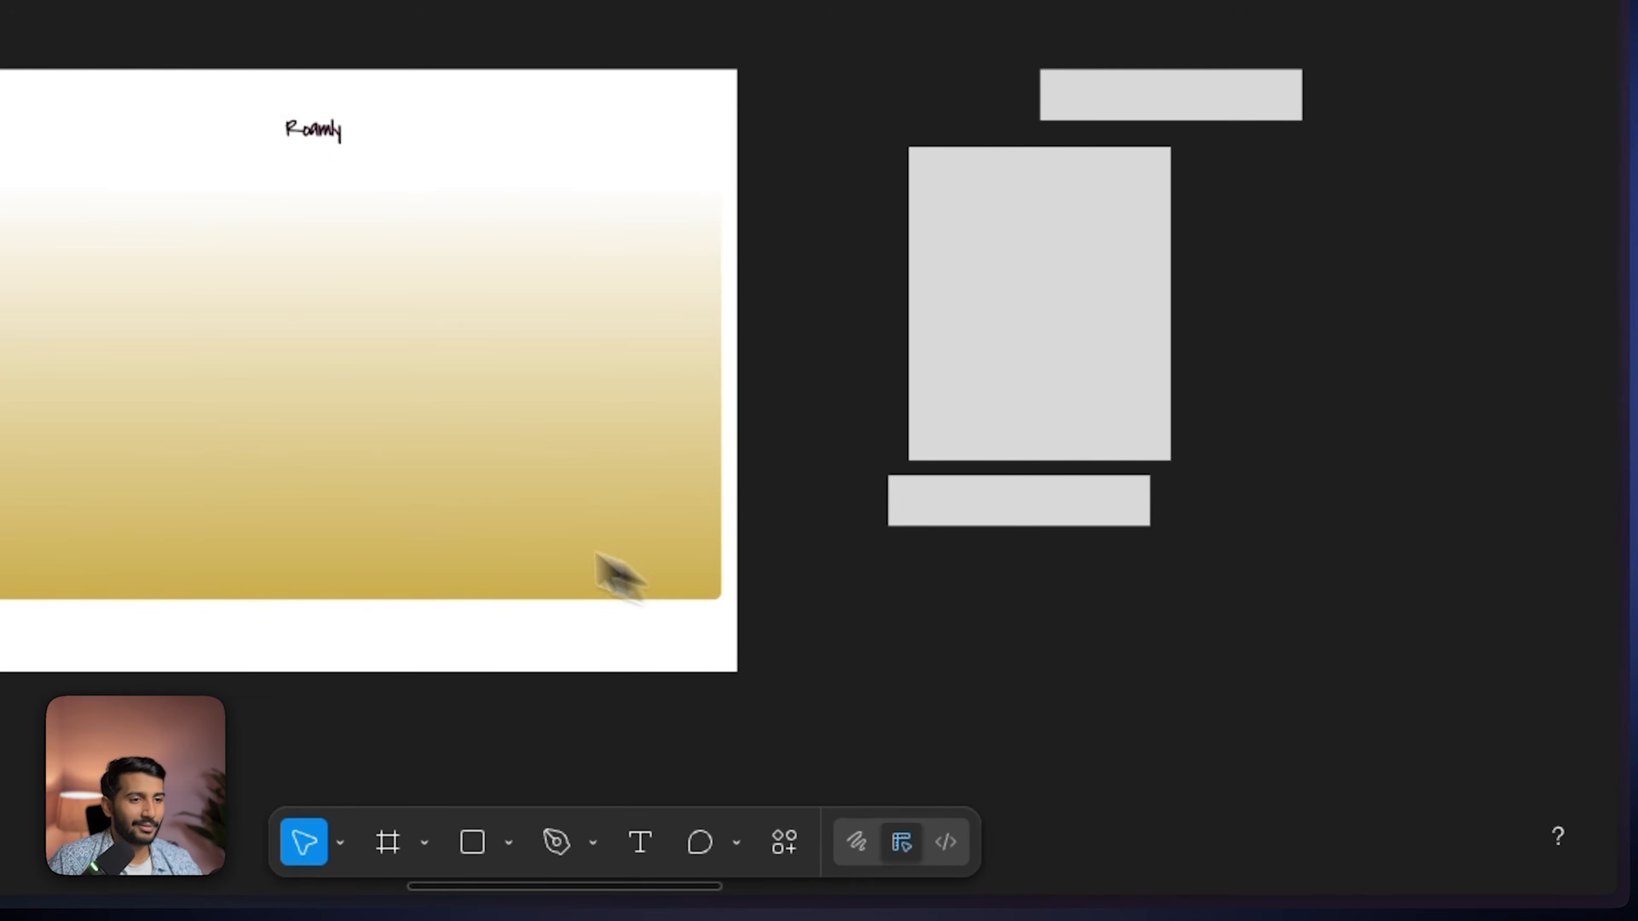
pyautogui.click(406, 505)
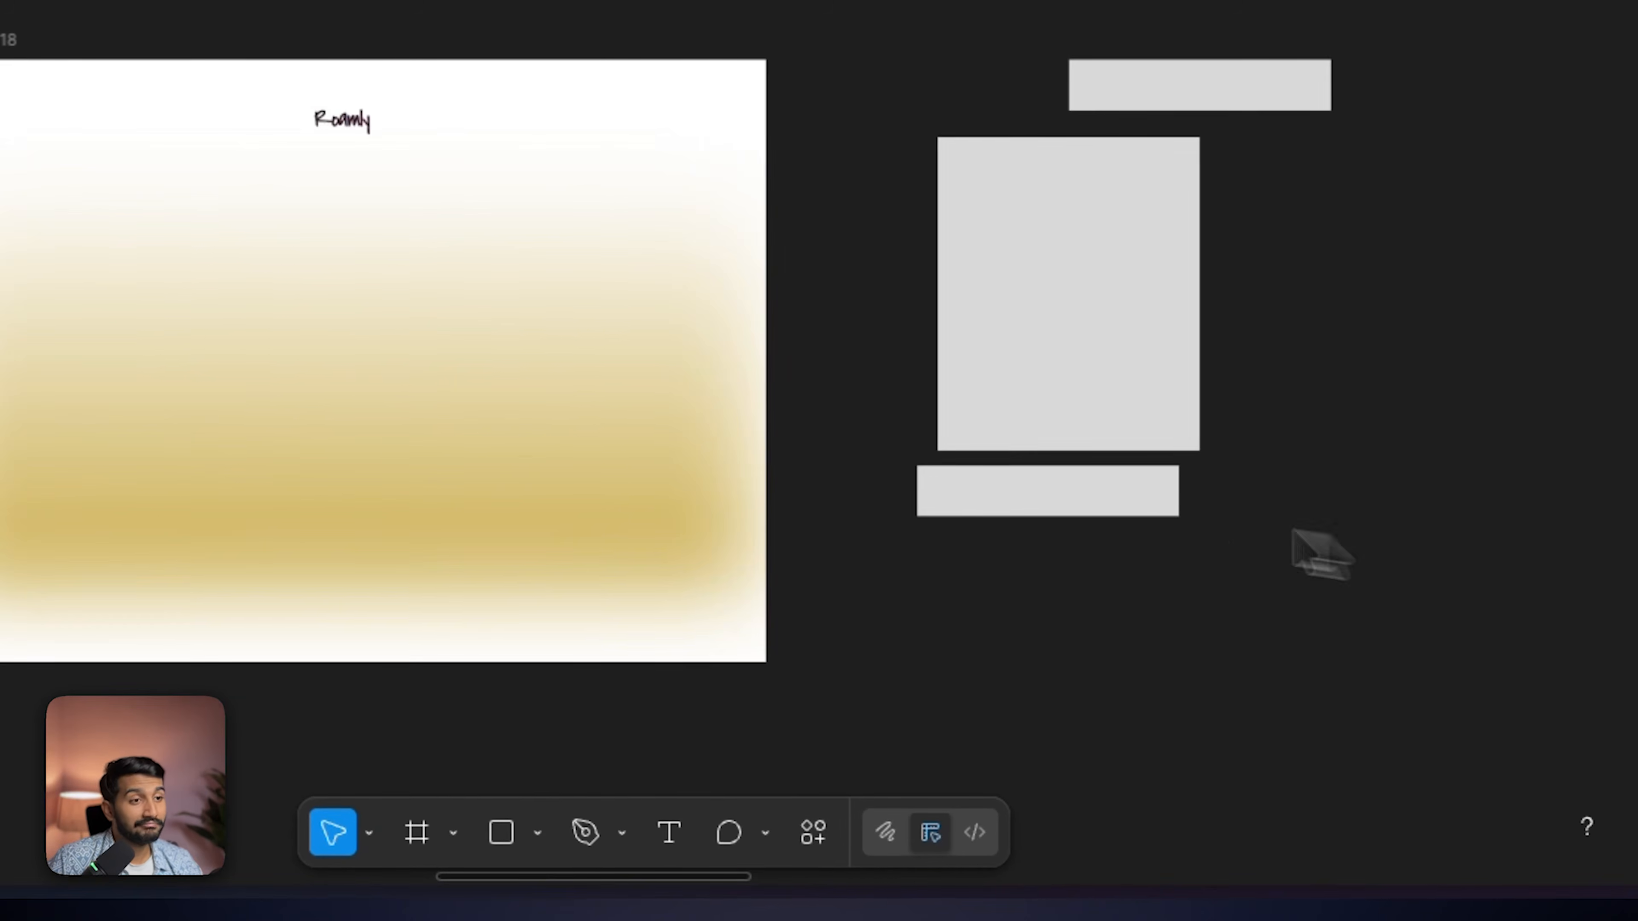
pyautogui.scroll(1, 795, 458)
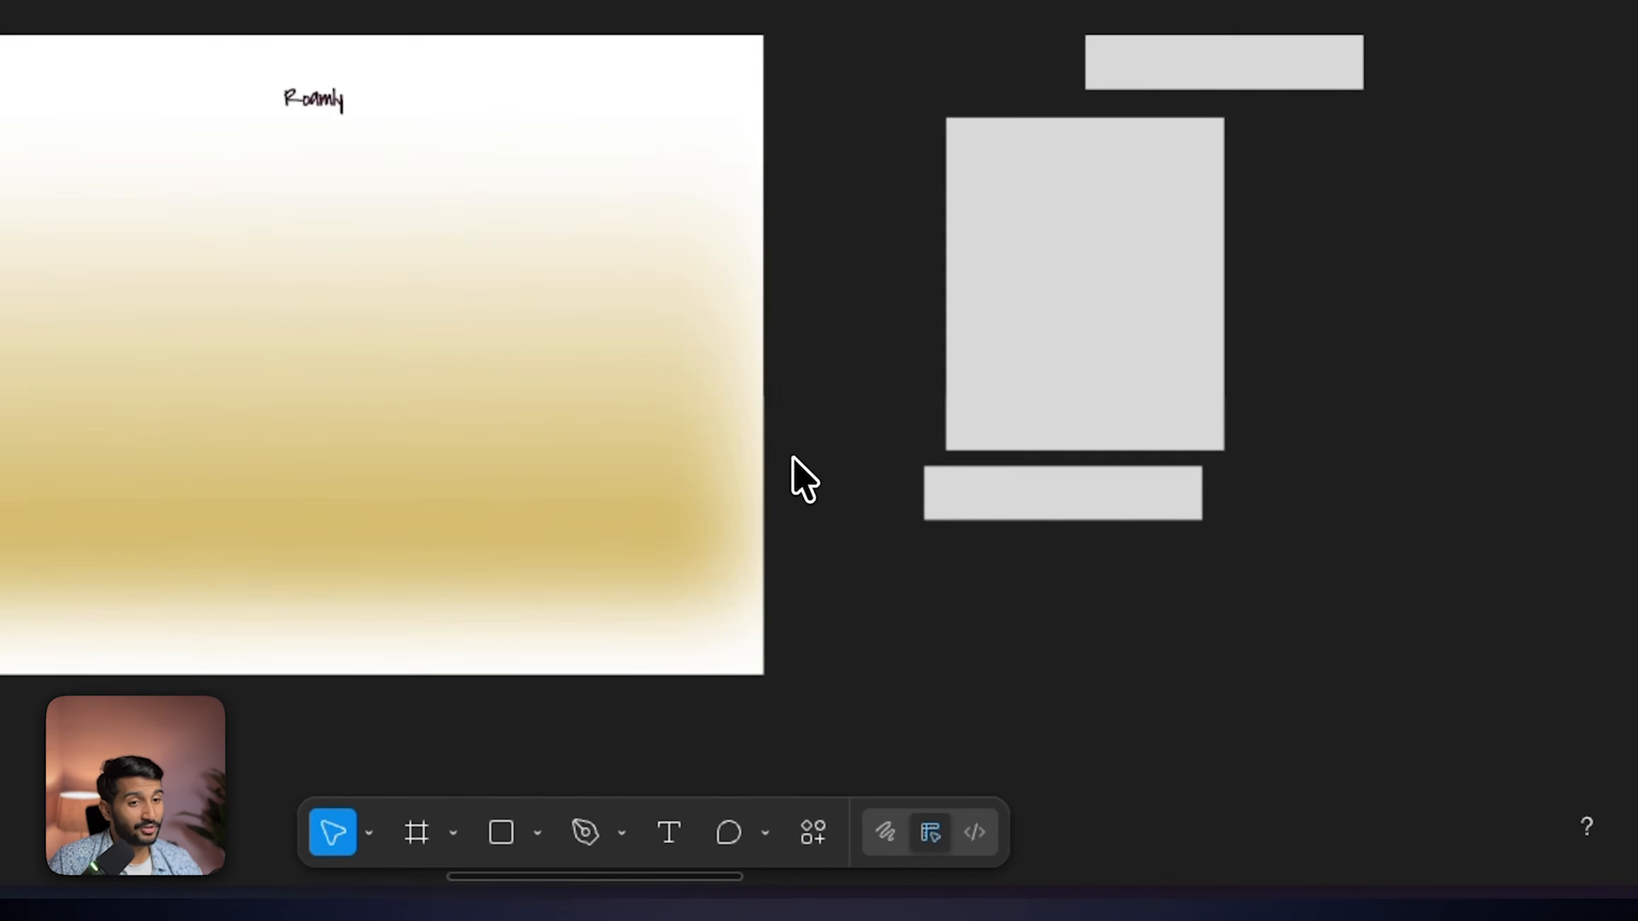
# Step: Place the coworking café photo over the gradient's lower part and lock the gradient rectangle
pyautogui.moveTo(795, 458); pyautogui.dragTo(864, 495)
pyautogui.scroll(1, 863, 497)
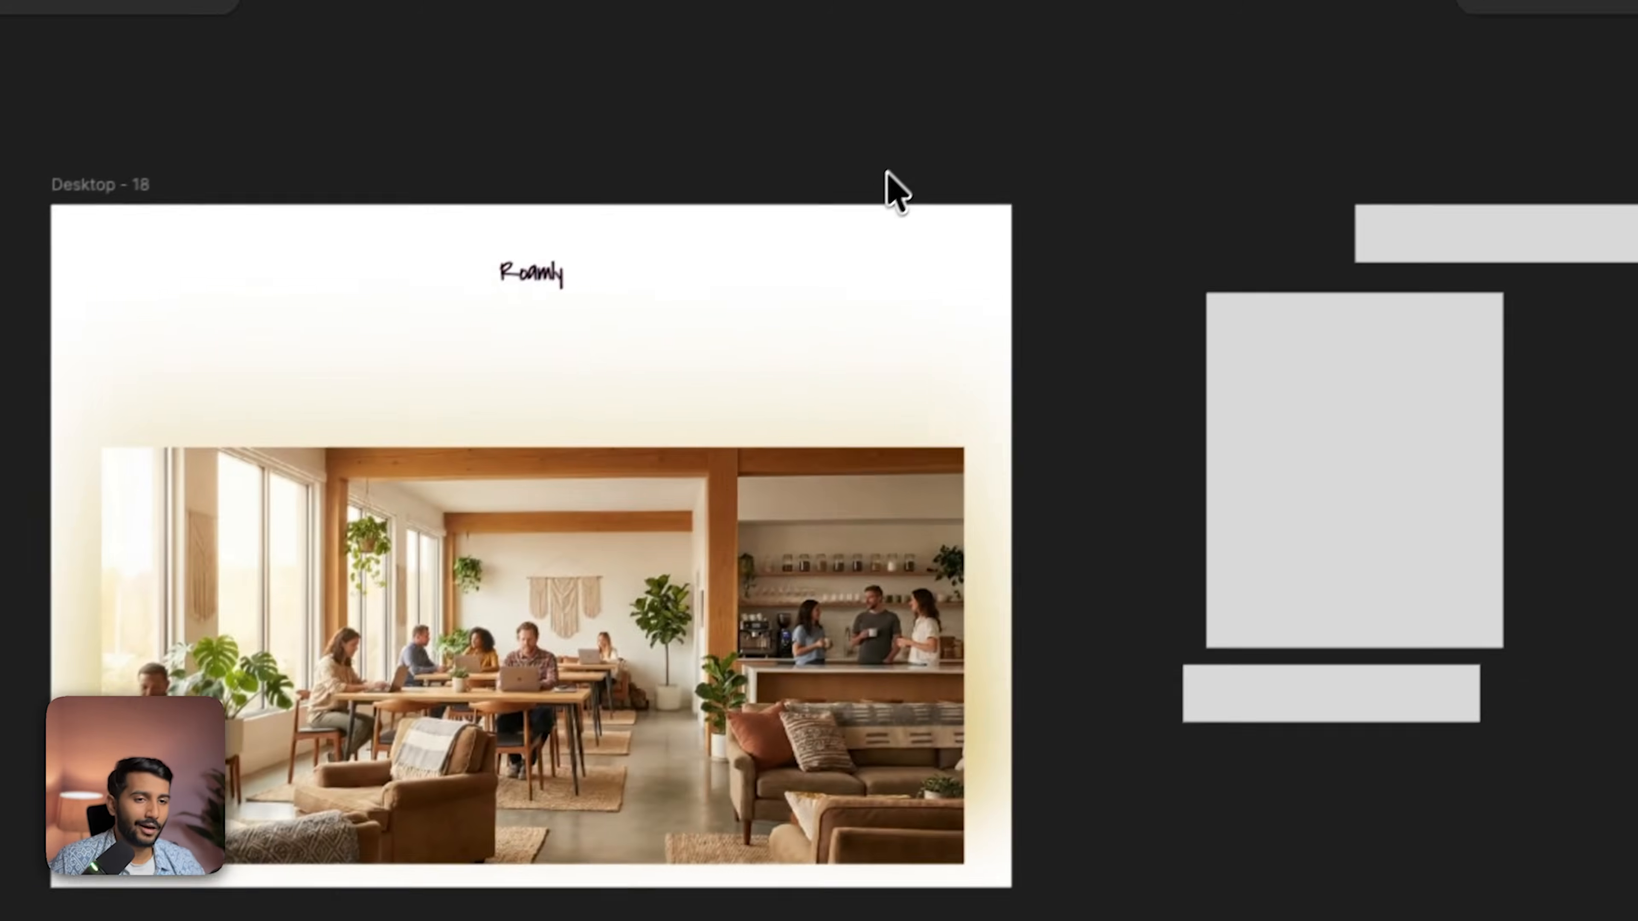
pyautogui.click(889, 202)
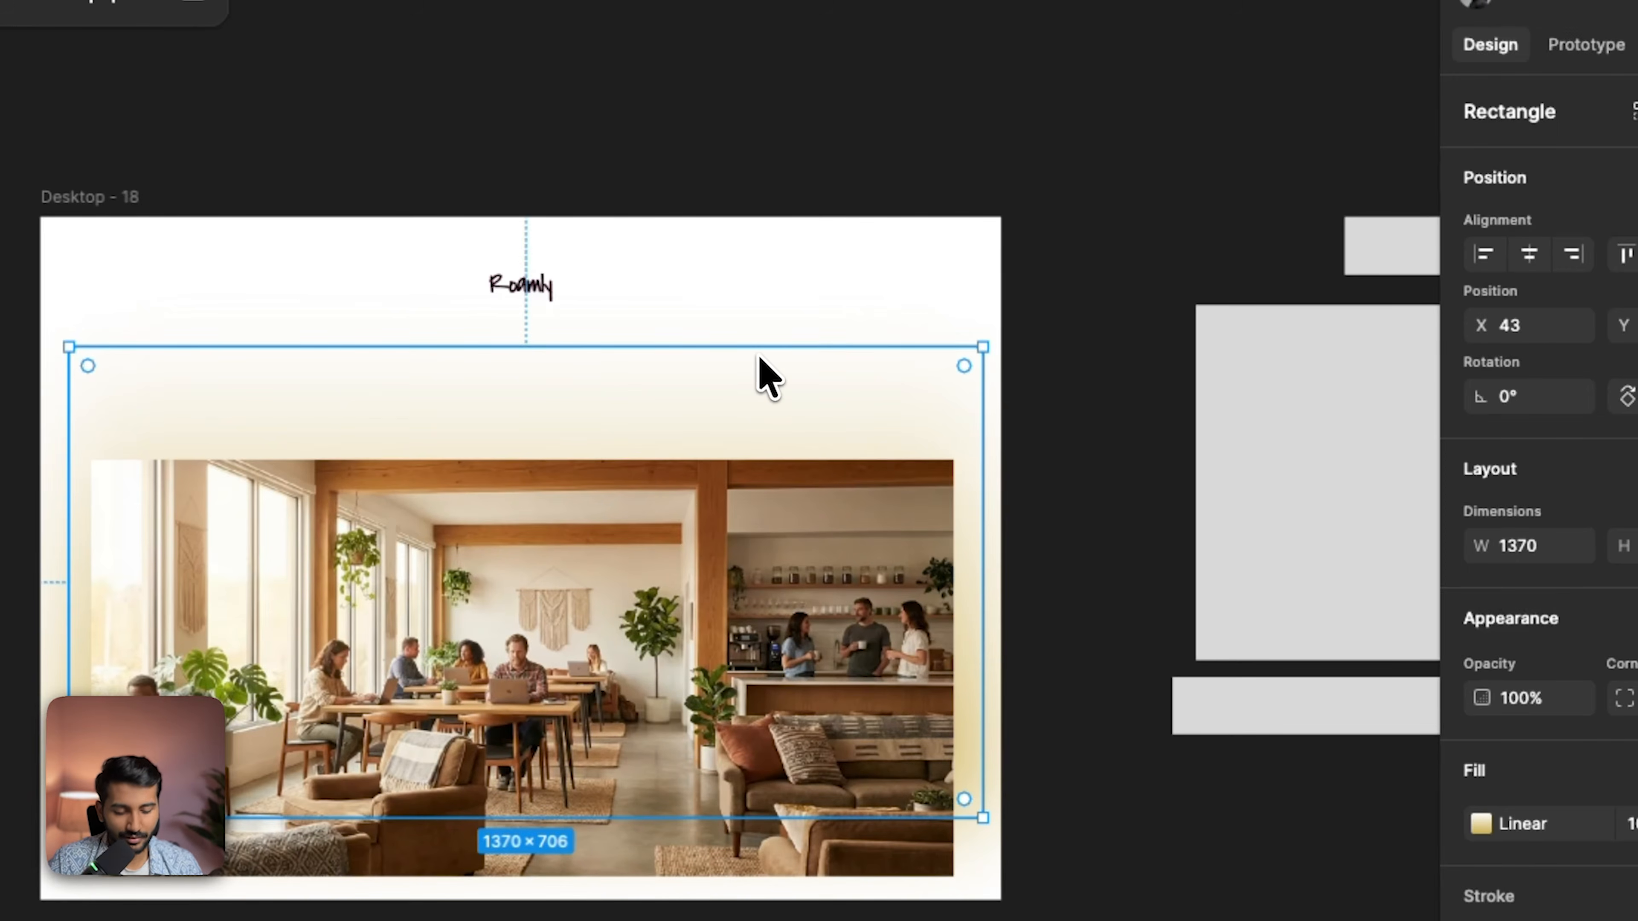
pyautogui.press('super+l')
pyautogui.click(666, 127)
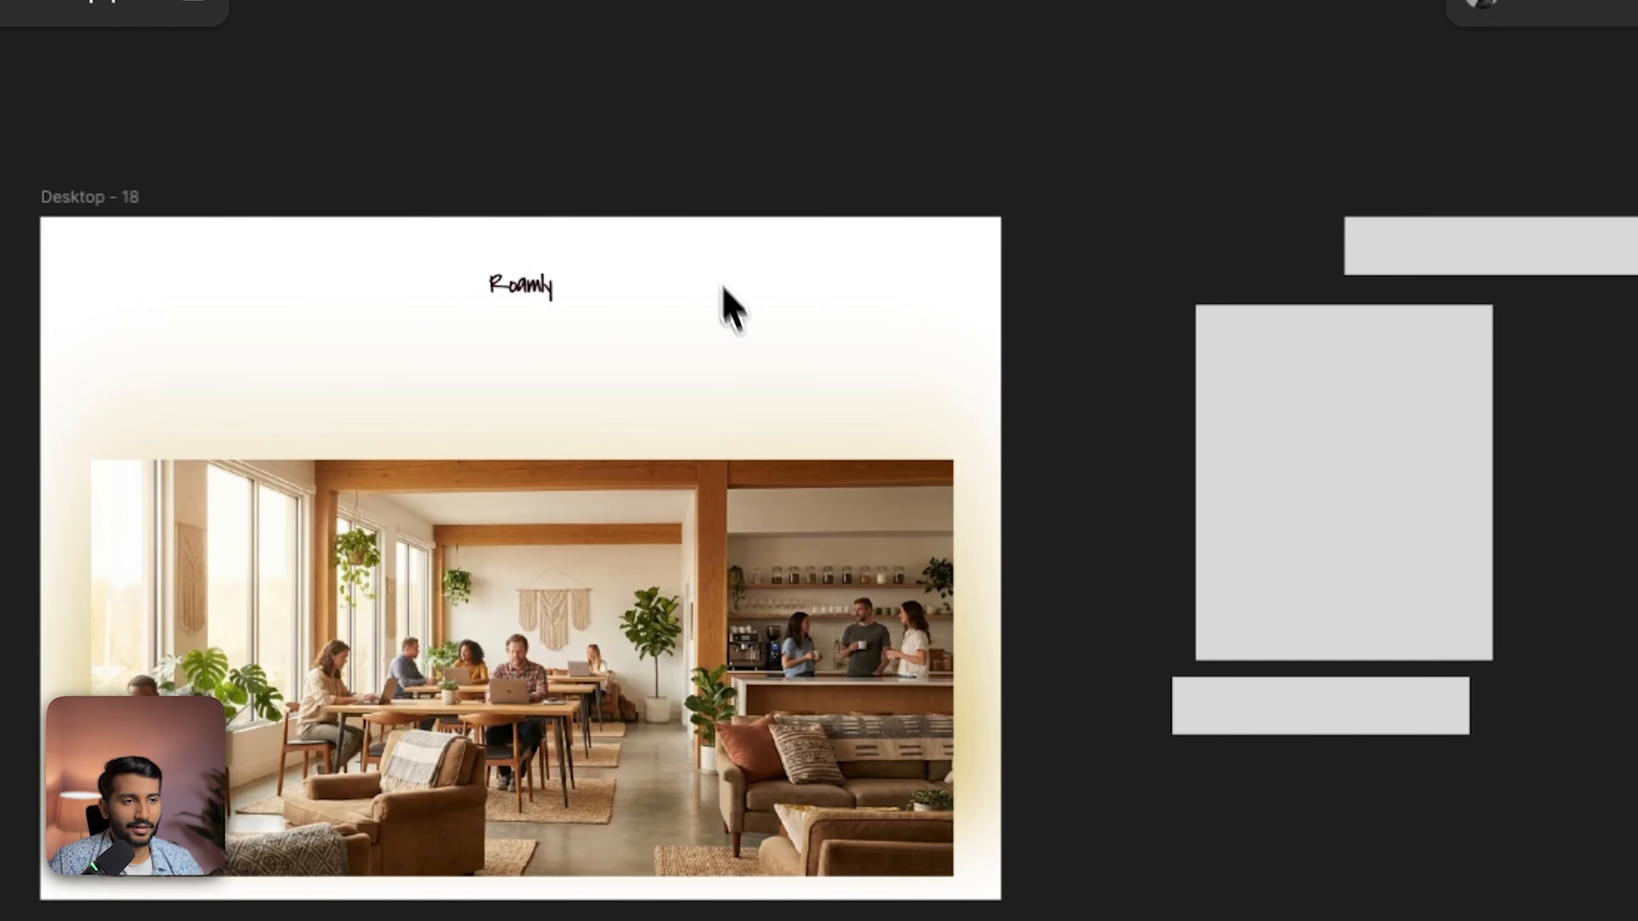
# Step: Add the centred two-line headline "Wherever you travel we go with you" between the Roamly logo and the photo
pyautogui.press('t')
pyautogui.click(450, 373)
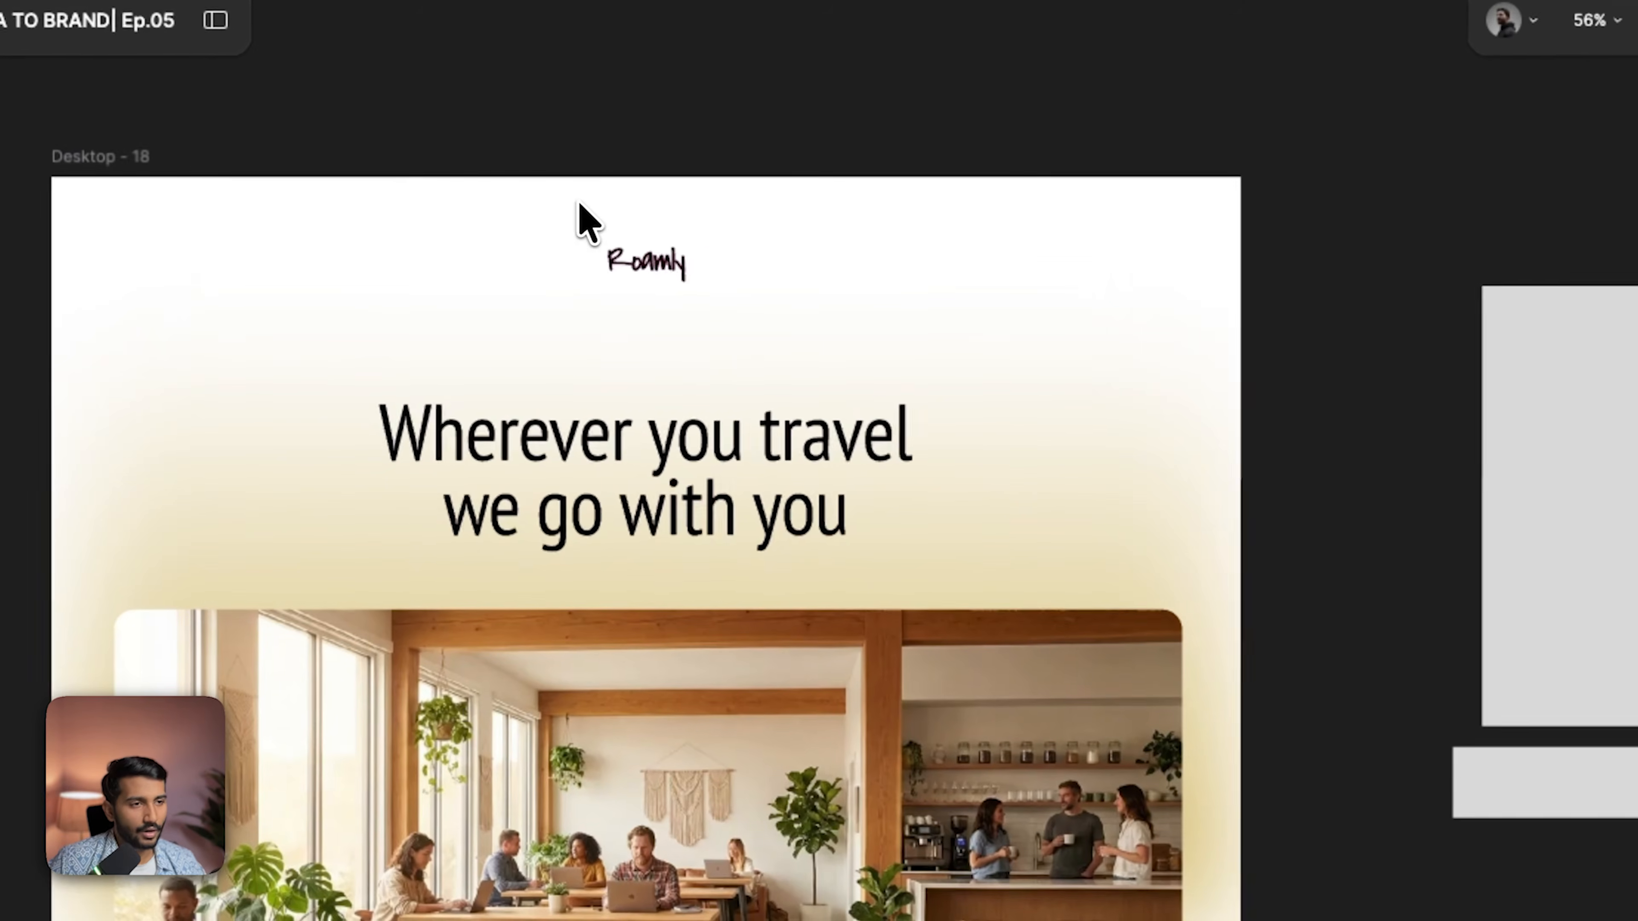
# Step: Examine the earlier Roamly hero variations, from the side-by-side layouts in Desktop - 5 through the blue version in Desktop - 16
pyautogui.scroll(-5, 546, 252)
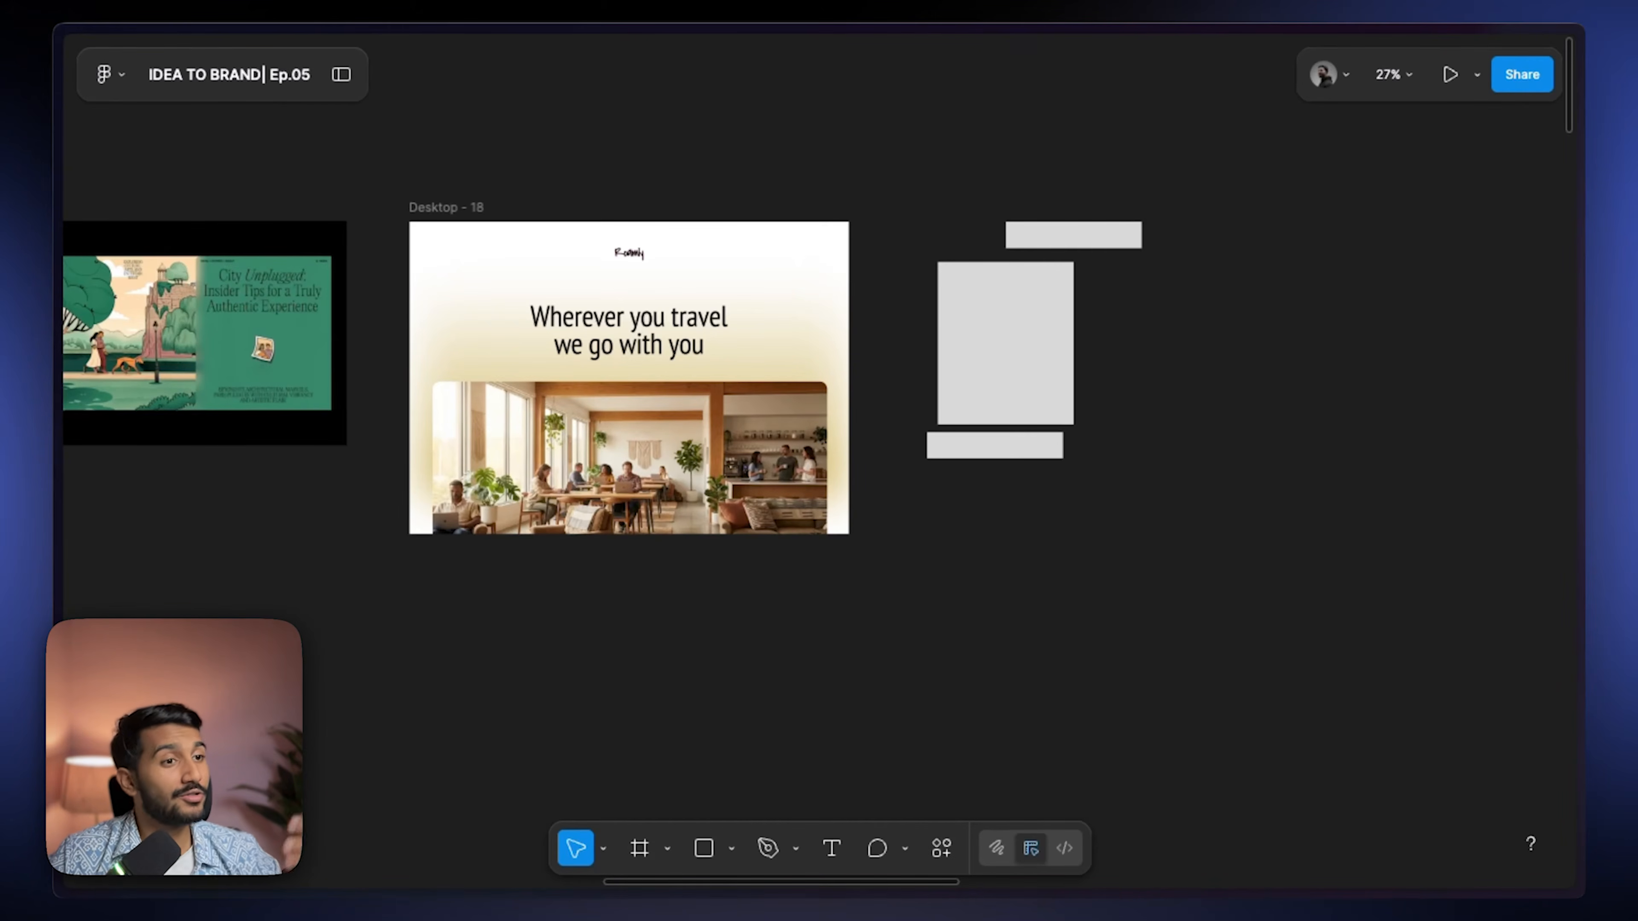
pyautogui.scroll(-2, 878, 257)
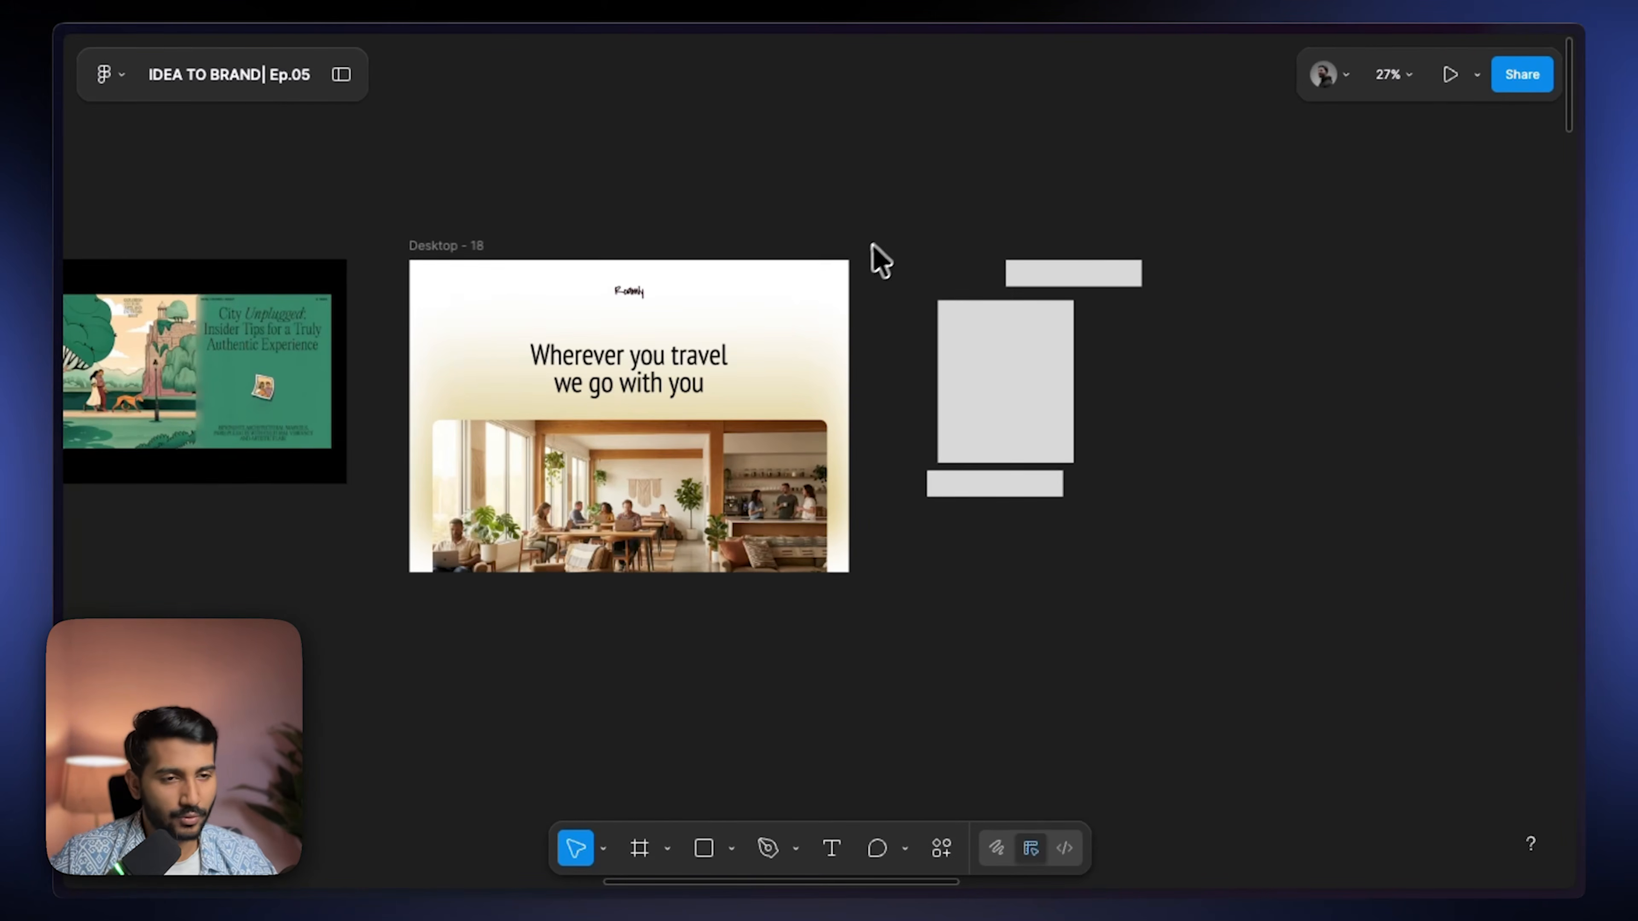
pyautogui.scroll(5, 863, 267)
pyautogui.scroll(-8, 863, 267)
pyautogui.moveTo(913, 584); pyautogui.dragTo(746, 95)
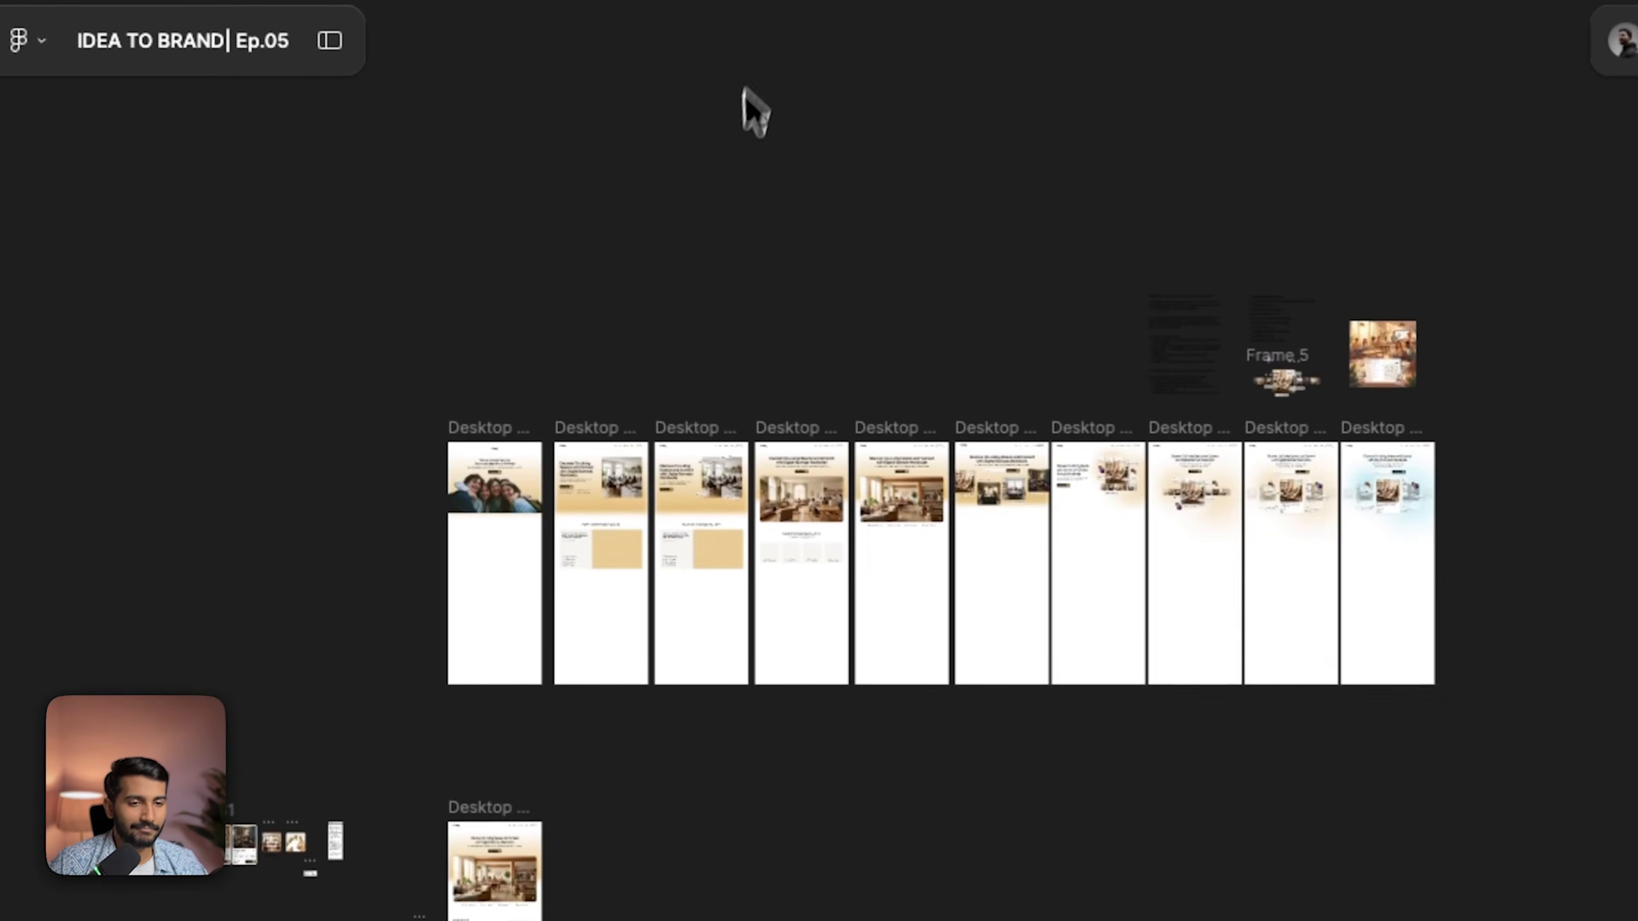
pyautogui.scroll(5, 458, 600)
pyautogui.moveTo(504, 449); pyautogui.dragTo(208, 662)
pyautogui.scroll(3, 559, 463)
pyautogui.moveTo(559, 464); pyautogui.dragTo(351, 461)
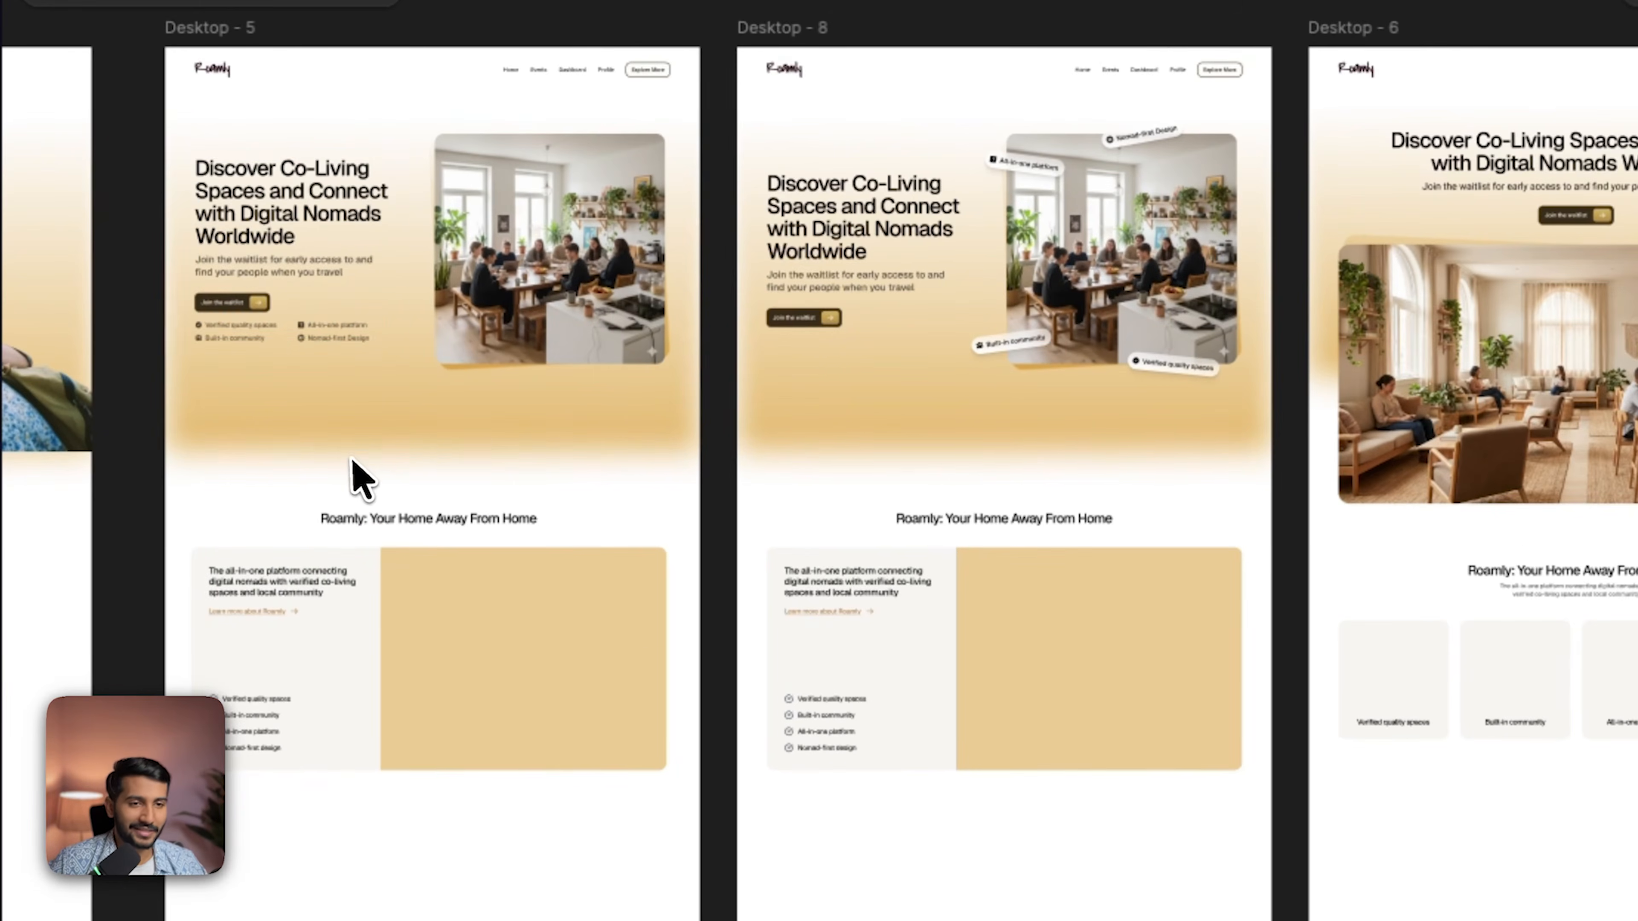
pyautogui.moveTo(887, 426); pyautogui.dragTo(674, 429)
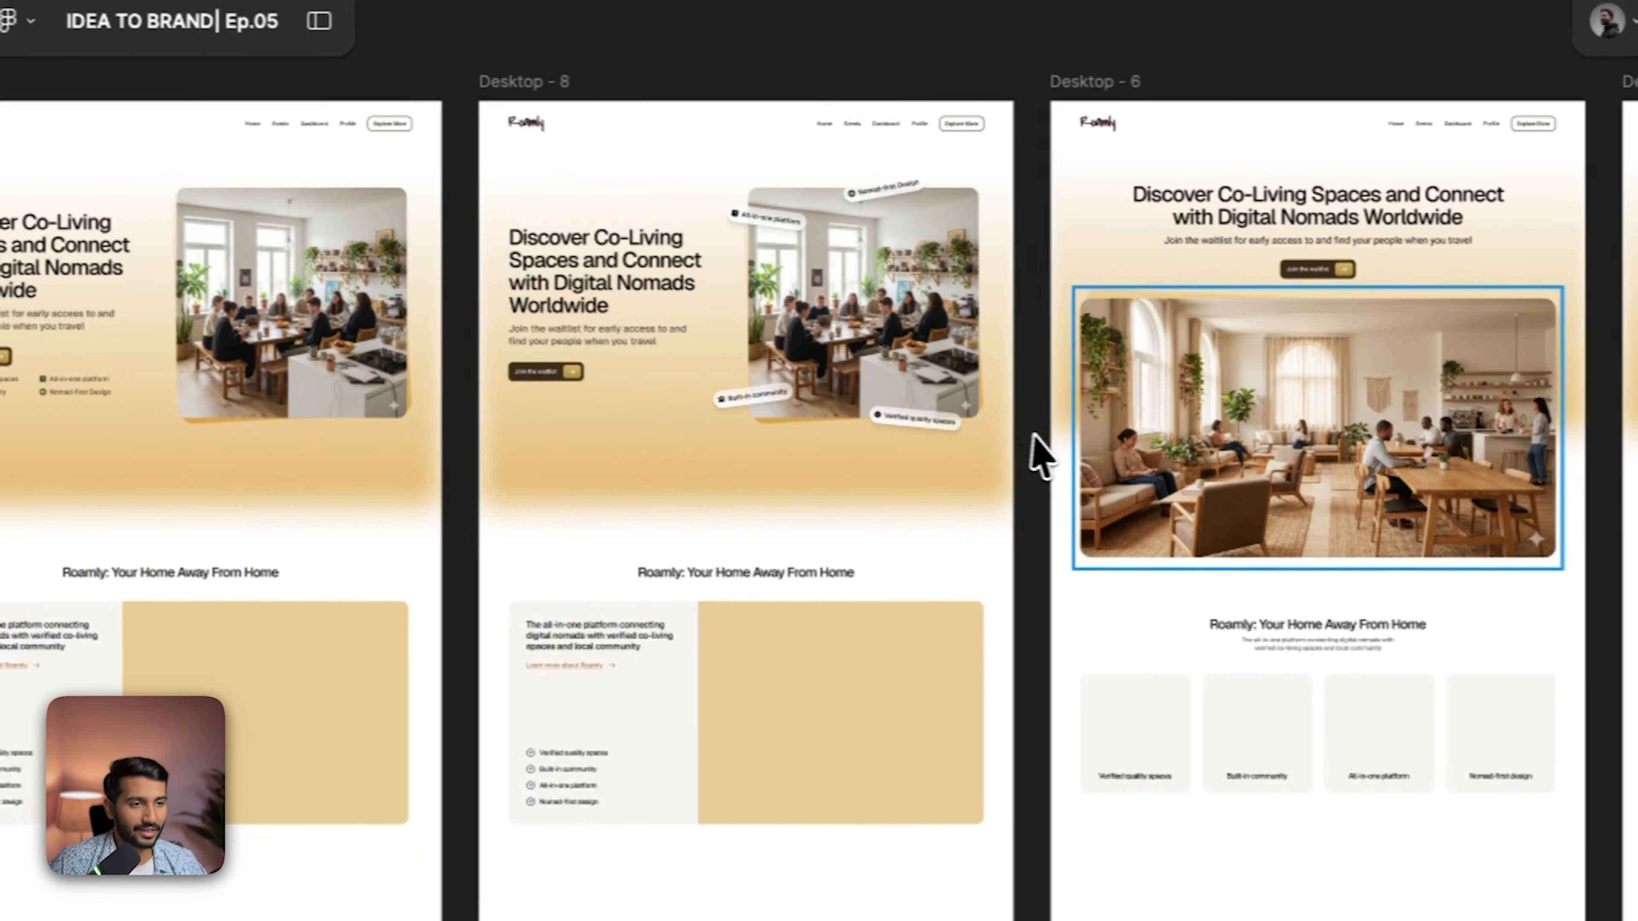
pyautogui.moveTo(1045, 436); pyautogui.dragTo(479, 450)
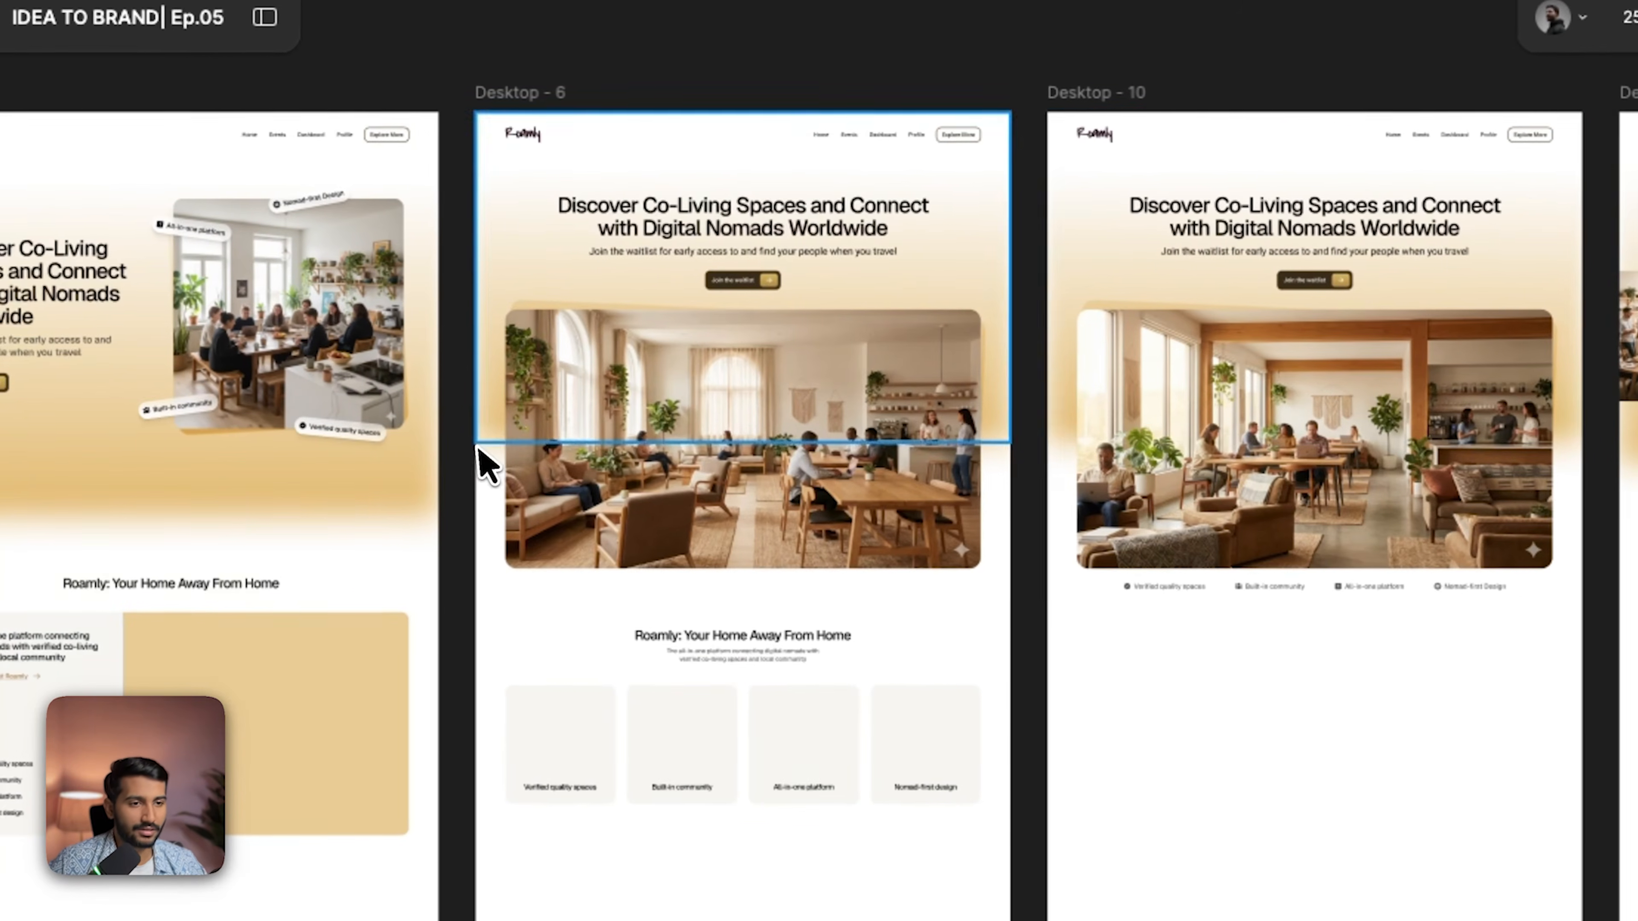
pyautogui.moveTo(1038, 449); pyautogui.dragTo(342, 458)
pyautogui.moveTo(907, 482); pyautogui.dragTo(154, 548)
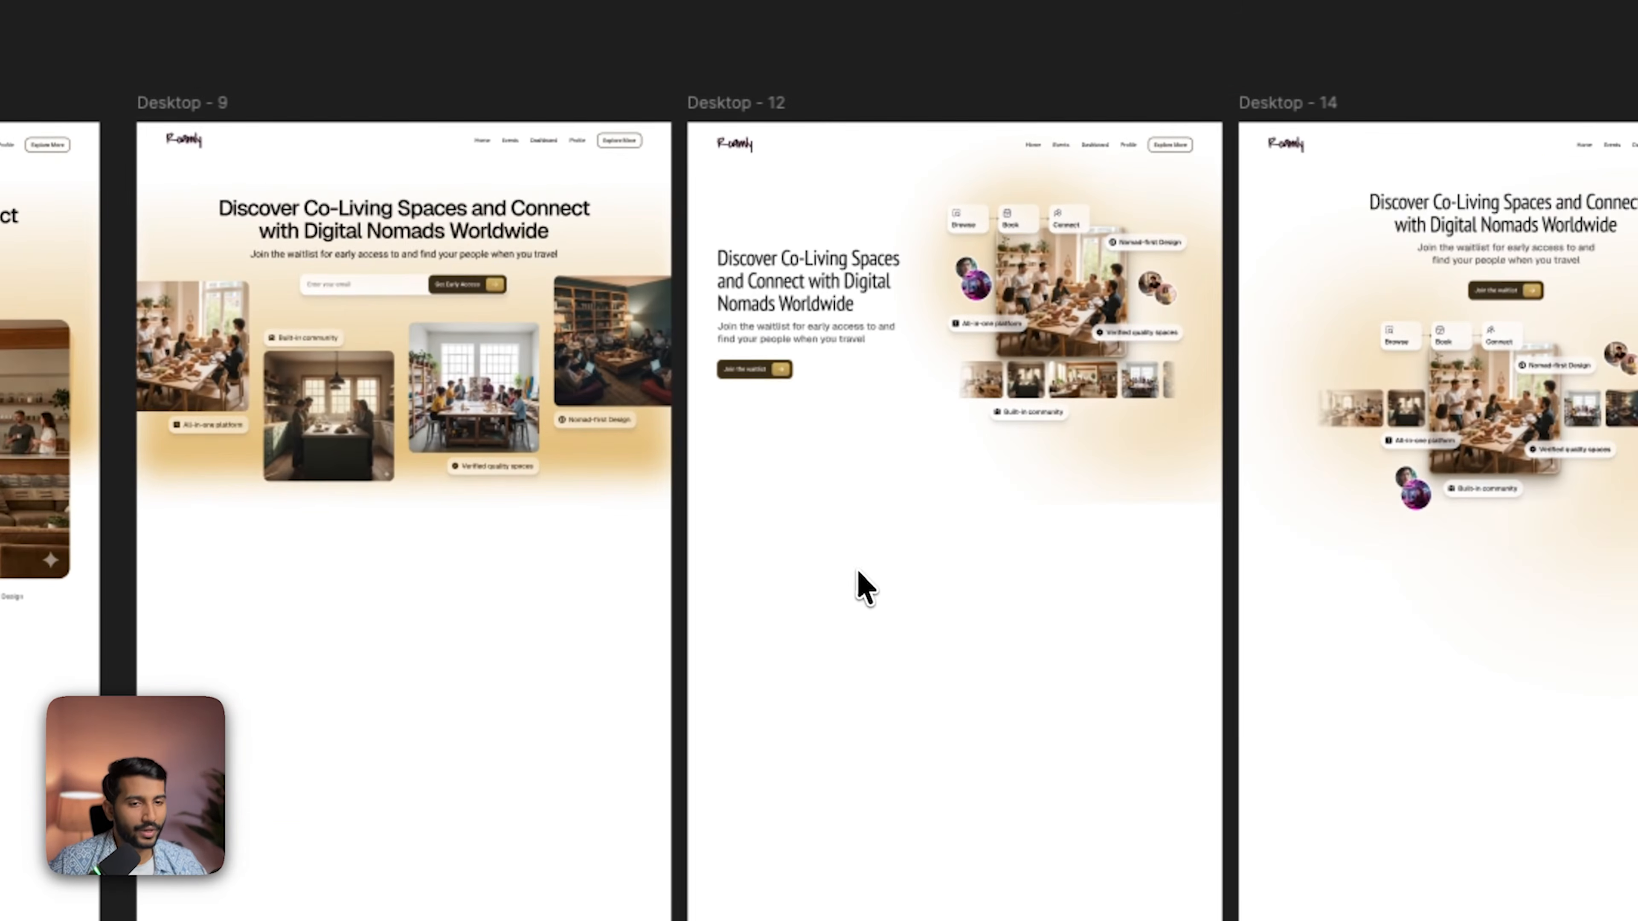
pyautogui.moveTo(987, 449); pyautogui.dragTo(90, 434)
pyautogui.moveTo(819, 525); pyautogui.dragTo(415, 532)
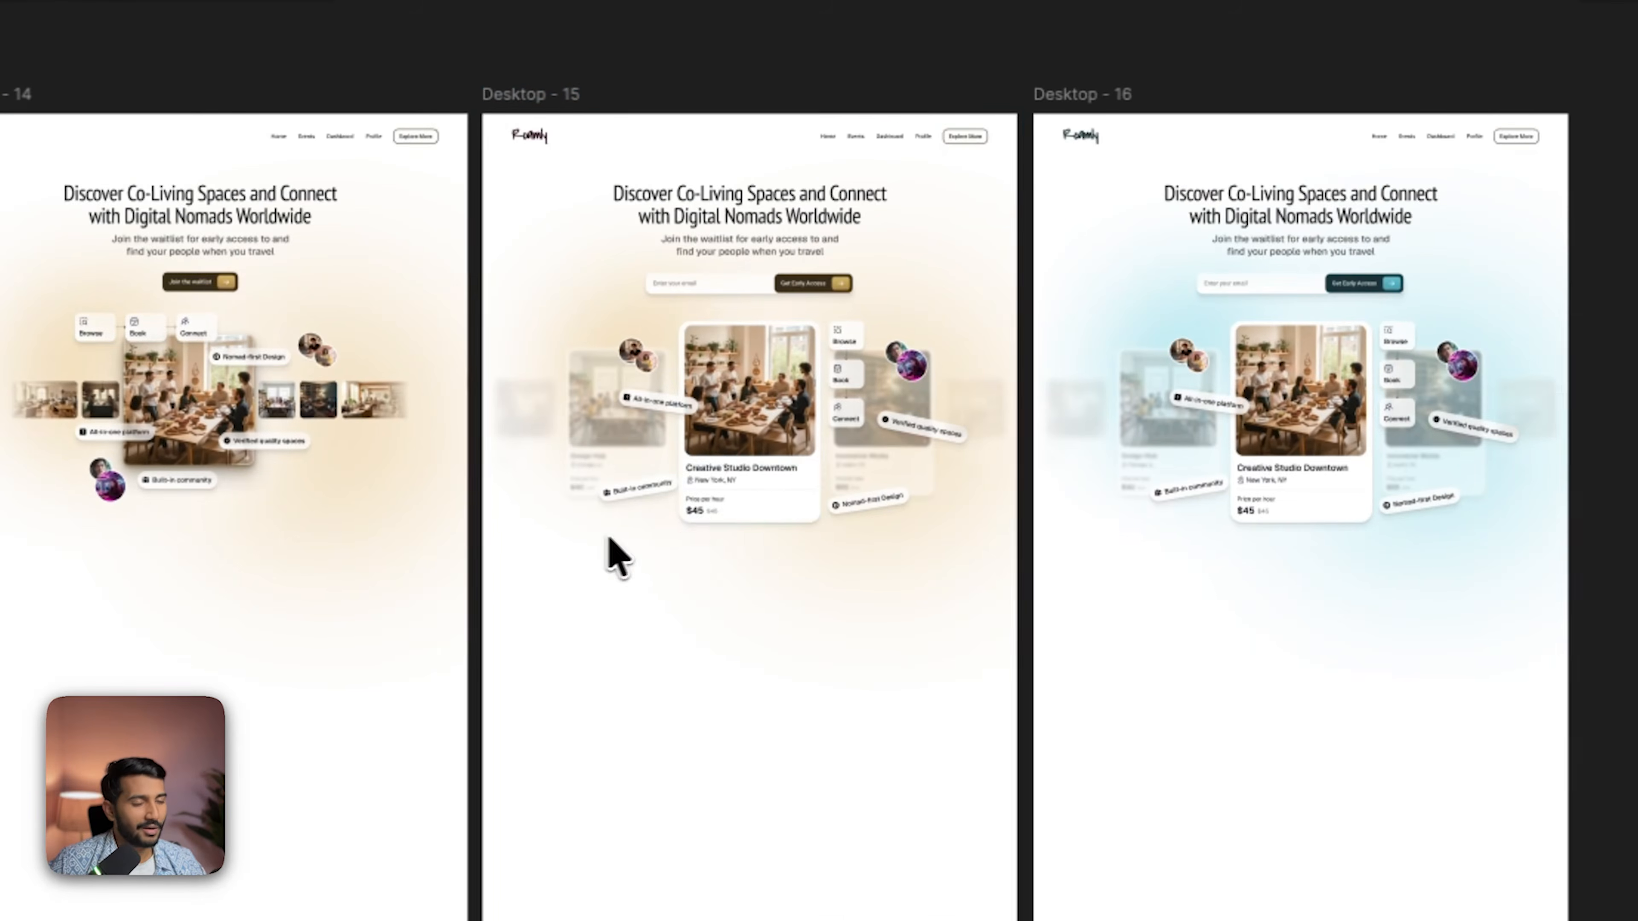
pyautogui.scroll(3, 783, 526)
pyautogui.moveTo(903, 507); pyautogui.dragTo(188, 558)
pyautogui.moveTo(1158, 532); pyautogui.dragTo(709, 548)
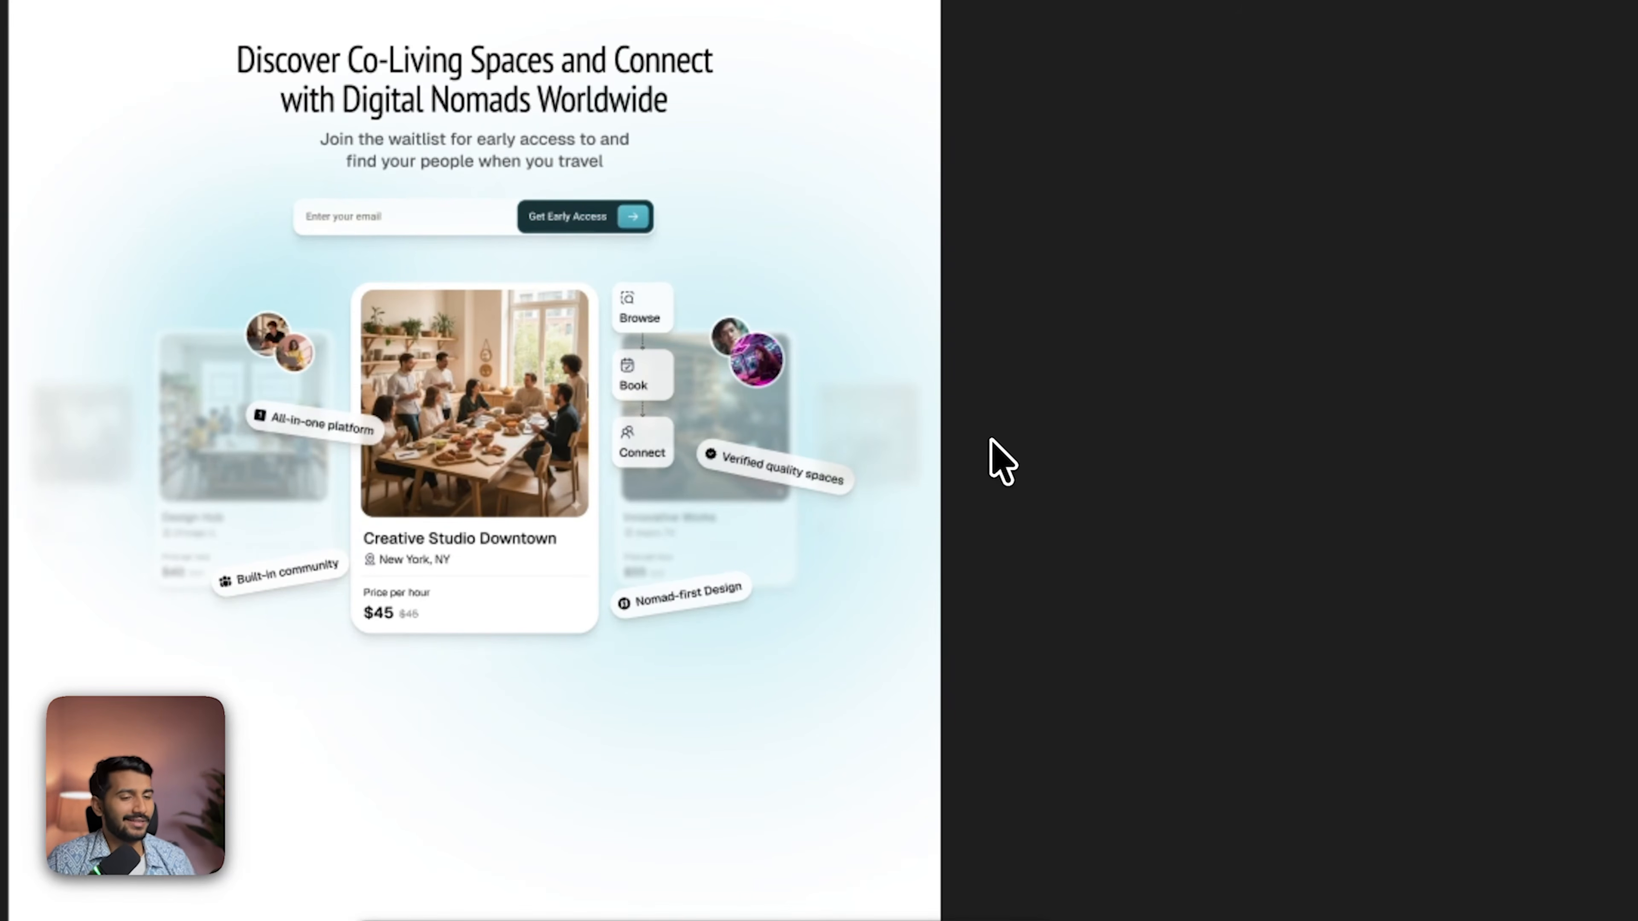
pyautogui.scroll(-10, 1000, 465)
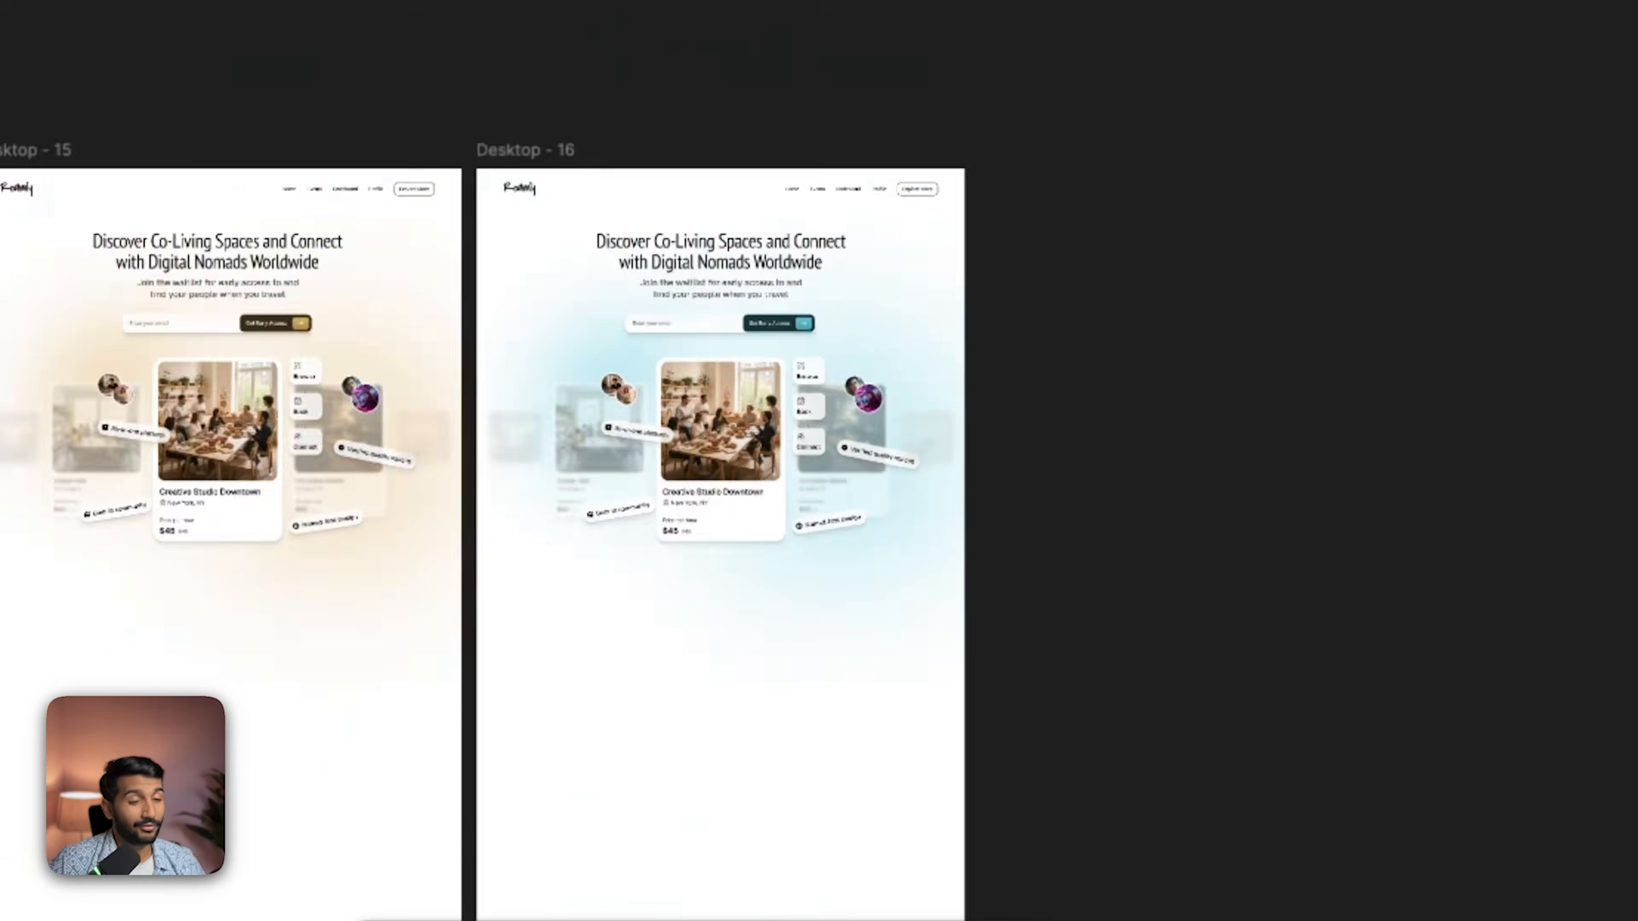
# Step: Look through the booking cards, feature illustrations and page-structure outline made for the landing page
pyautogui.scroll(-15, 1380, 516)
pyautogui.hscroll(-13, 1380, 516)
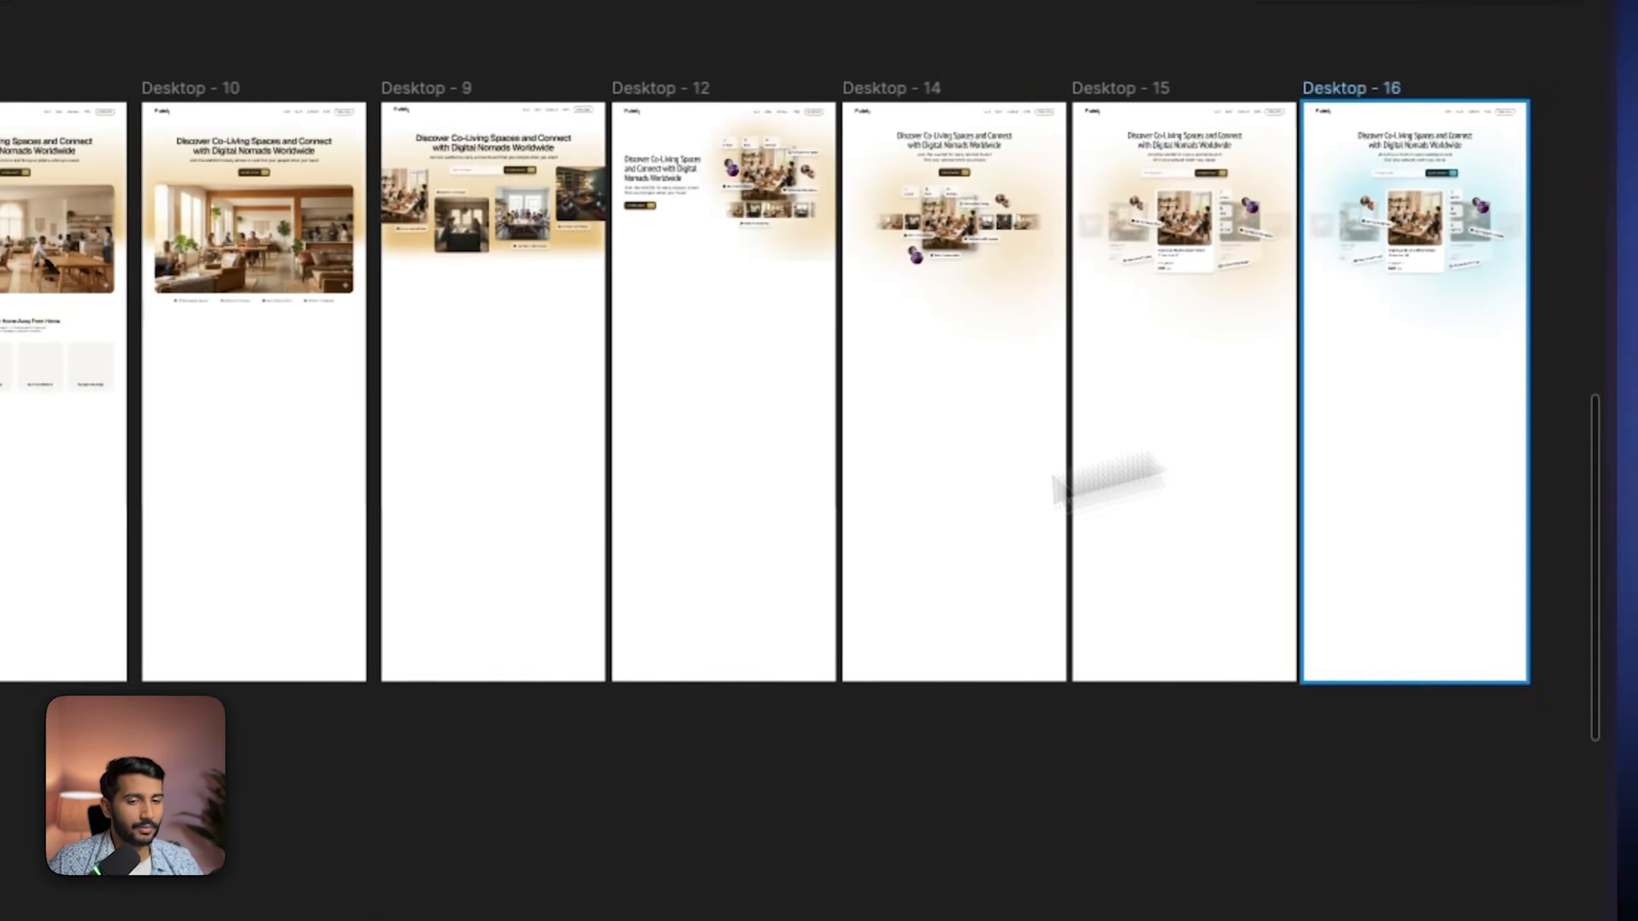
pyautogui.scroll(10, 103, 284)
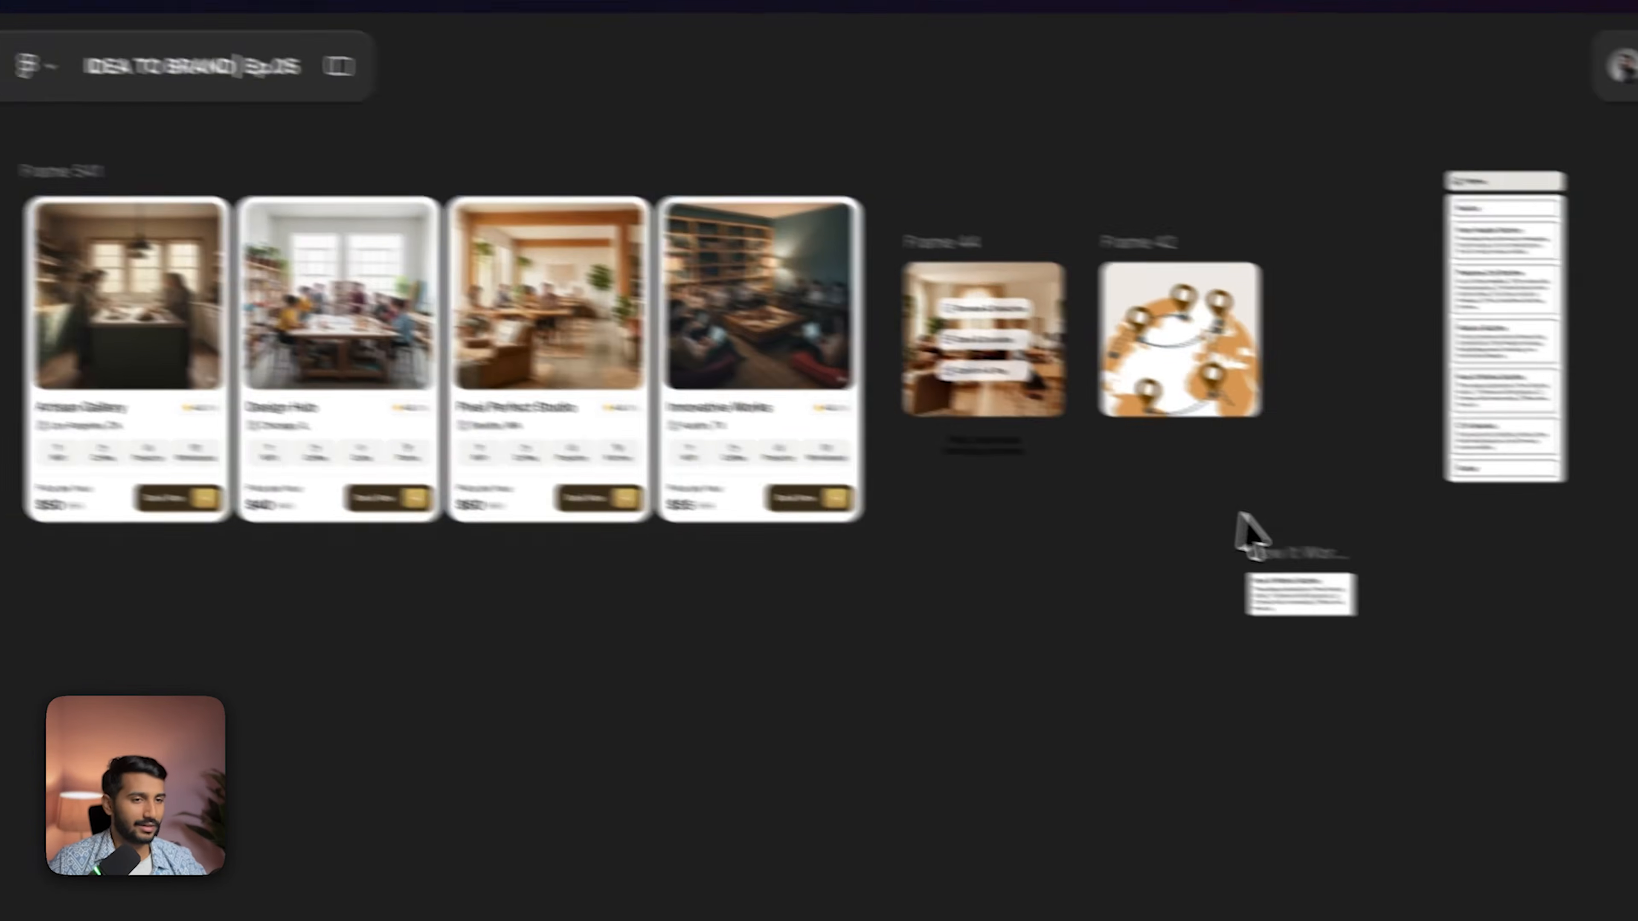
pyautogui.moveTo(1330, 533); pyautogui.dragTo(860, 551)
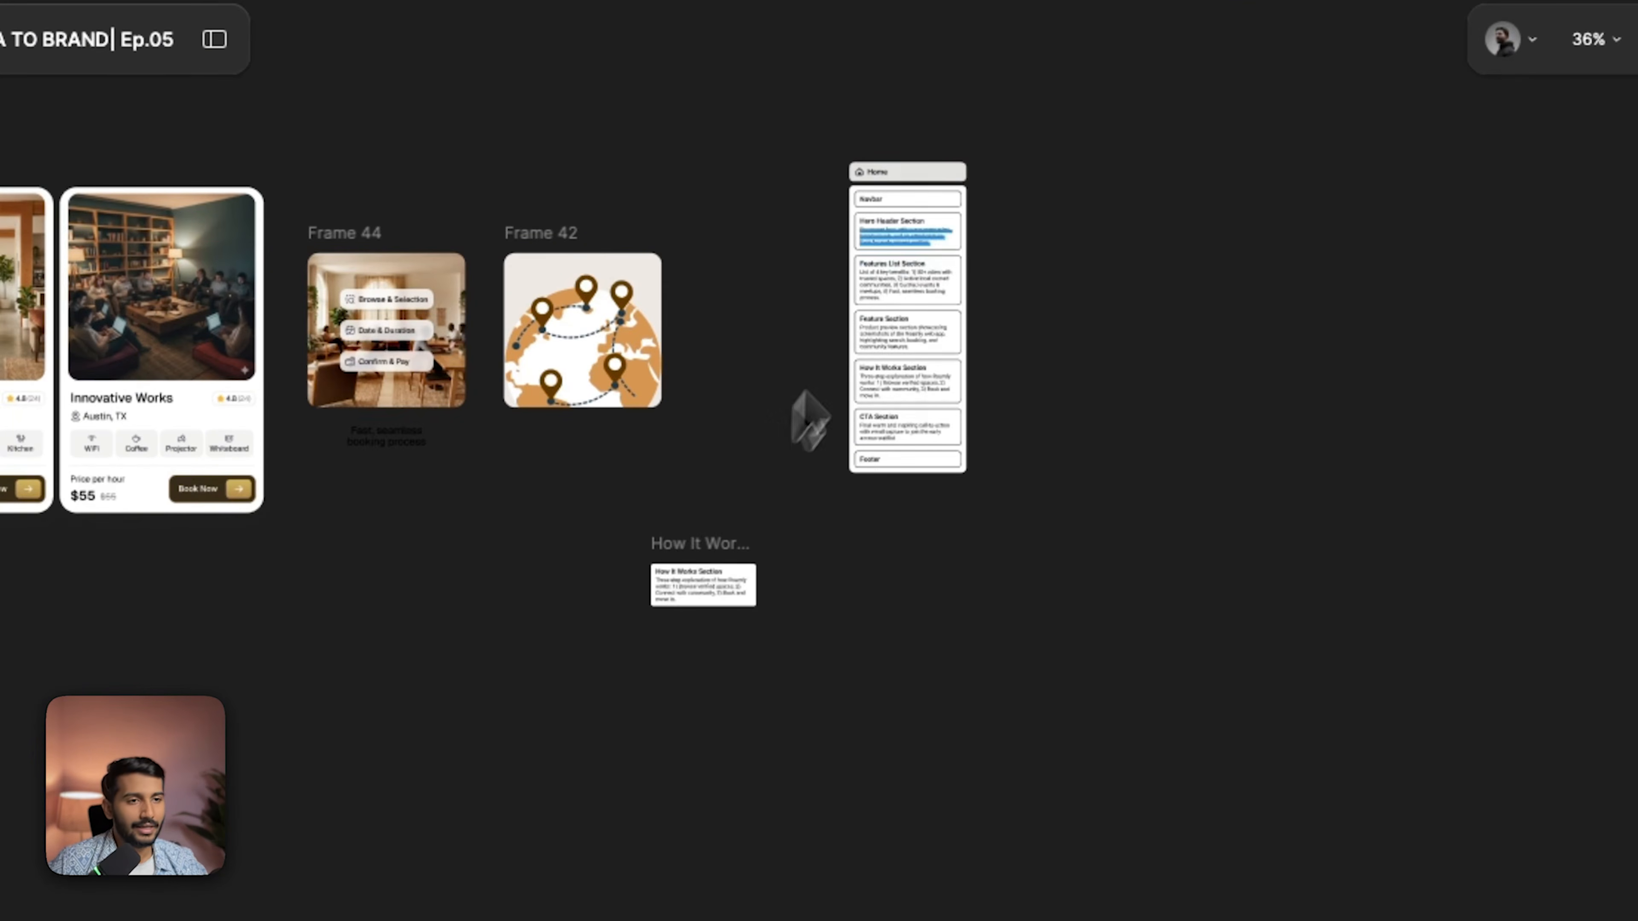
pyautogui.scroll(5, 906, 227)
pyautogui.scroll(-7, 1016, 488)
pyautogui.moveTo(1016, 487); pyautogui.dragTo(508, 269)
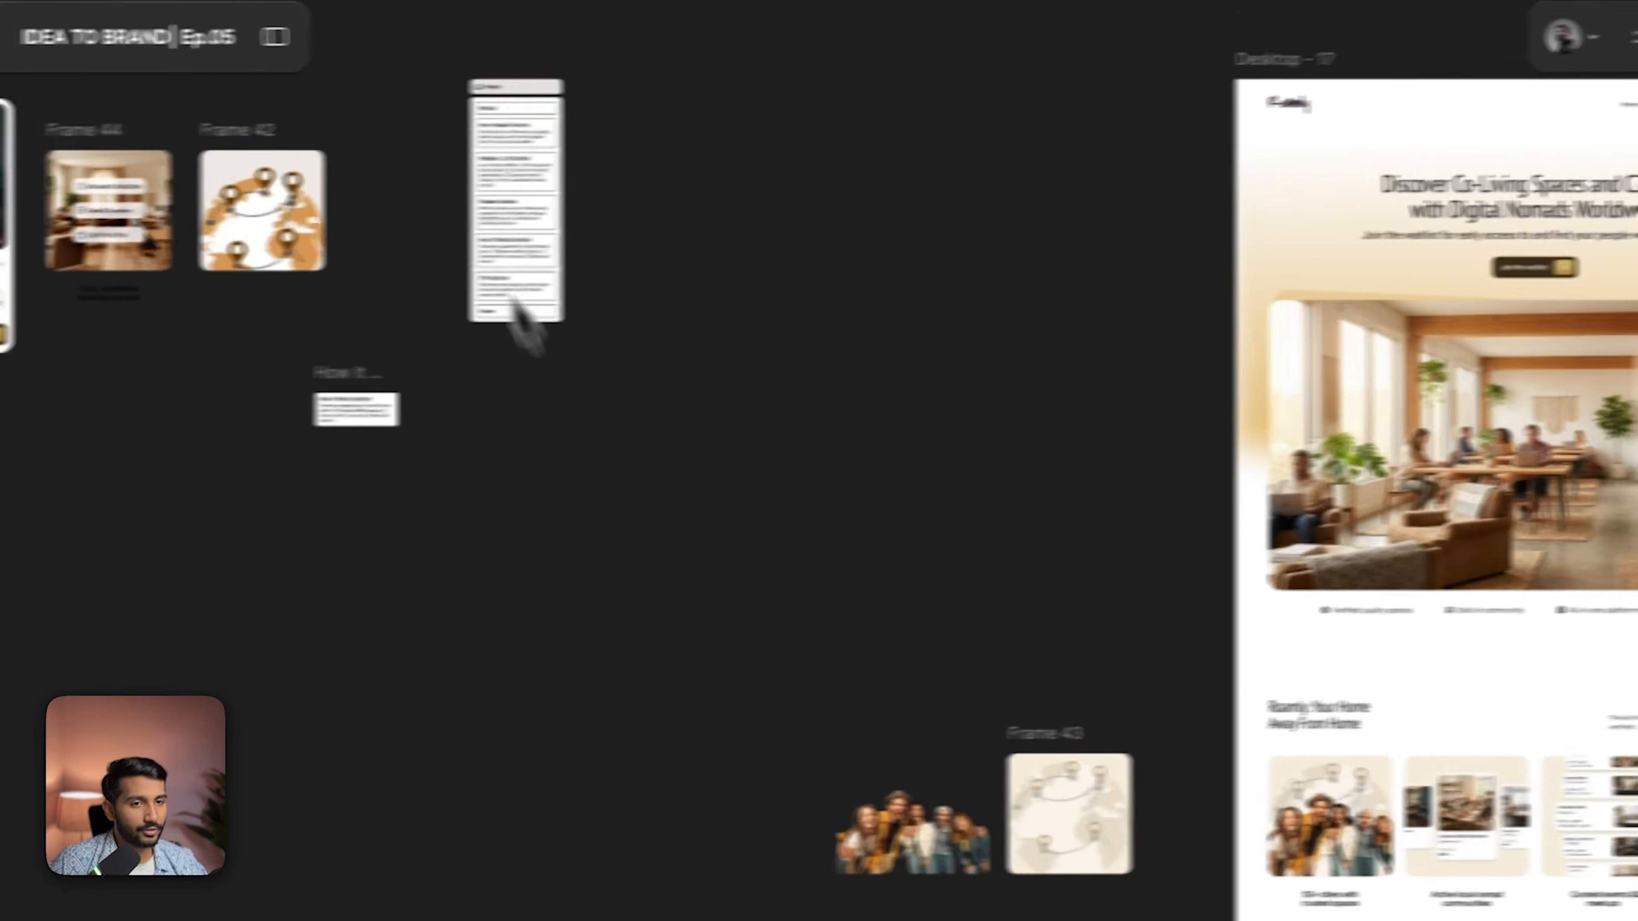
pyautogui.moveTo(707, 416); pyautogui.dragTo(73, 83)
pyautogui.scroll(-7, 377, 385)
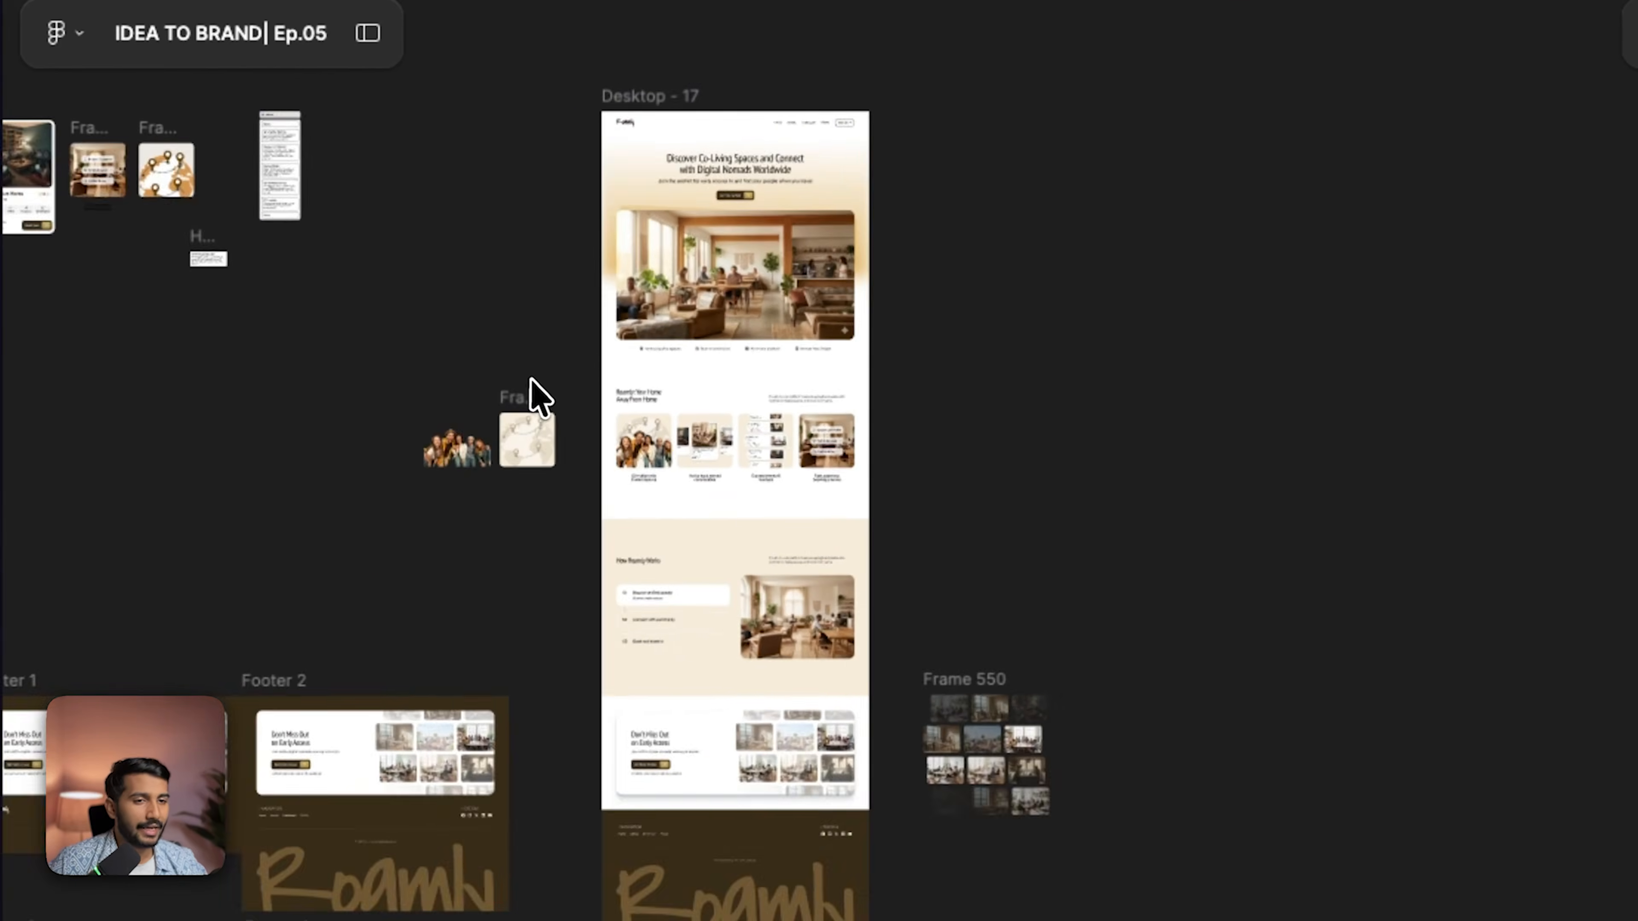
# Step: Examine the full Desktop - 17 landing page, from its hero through the features and How Roamly Works sections
pyautogui.scroll(2, 581, 149)
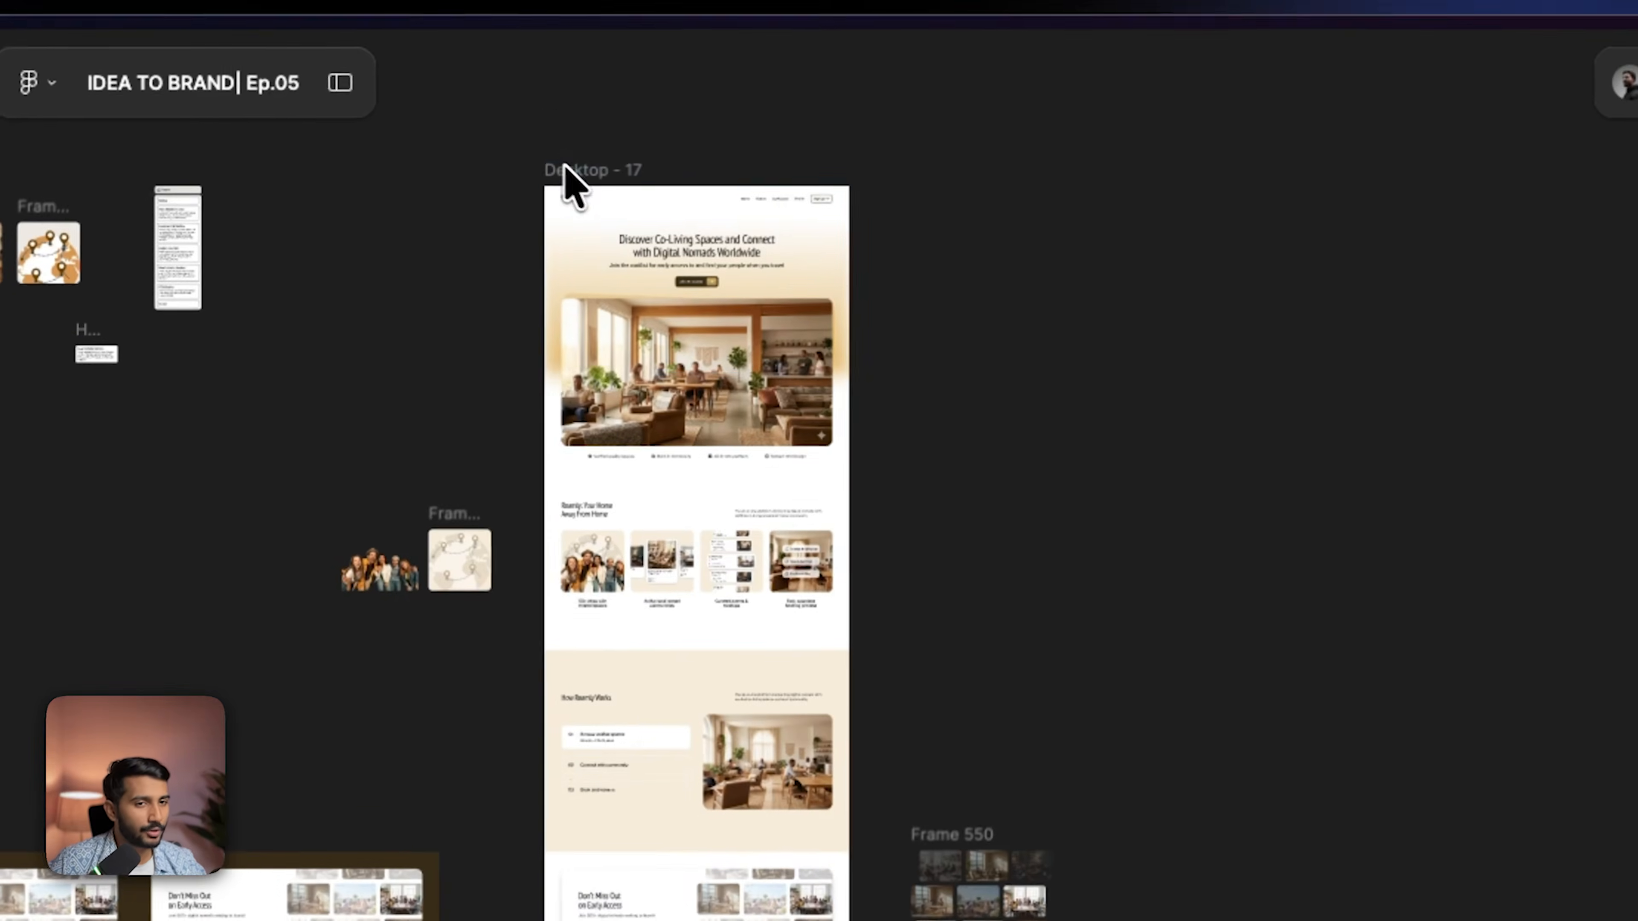
pyautogui.scroll(-2, 684, 313)
pyautogui.scroll(8, 719, 172)
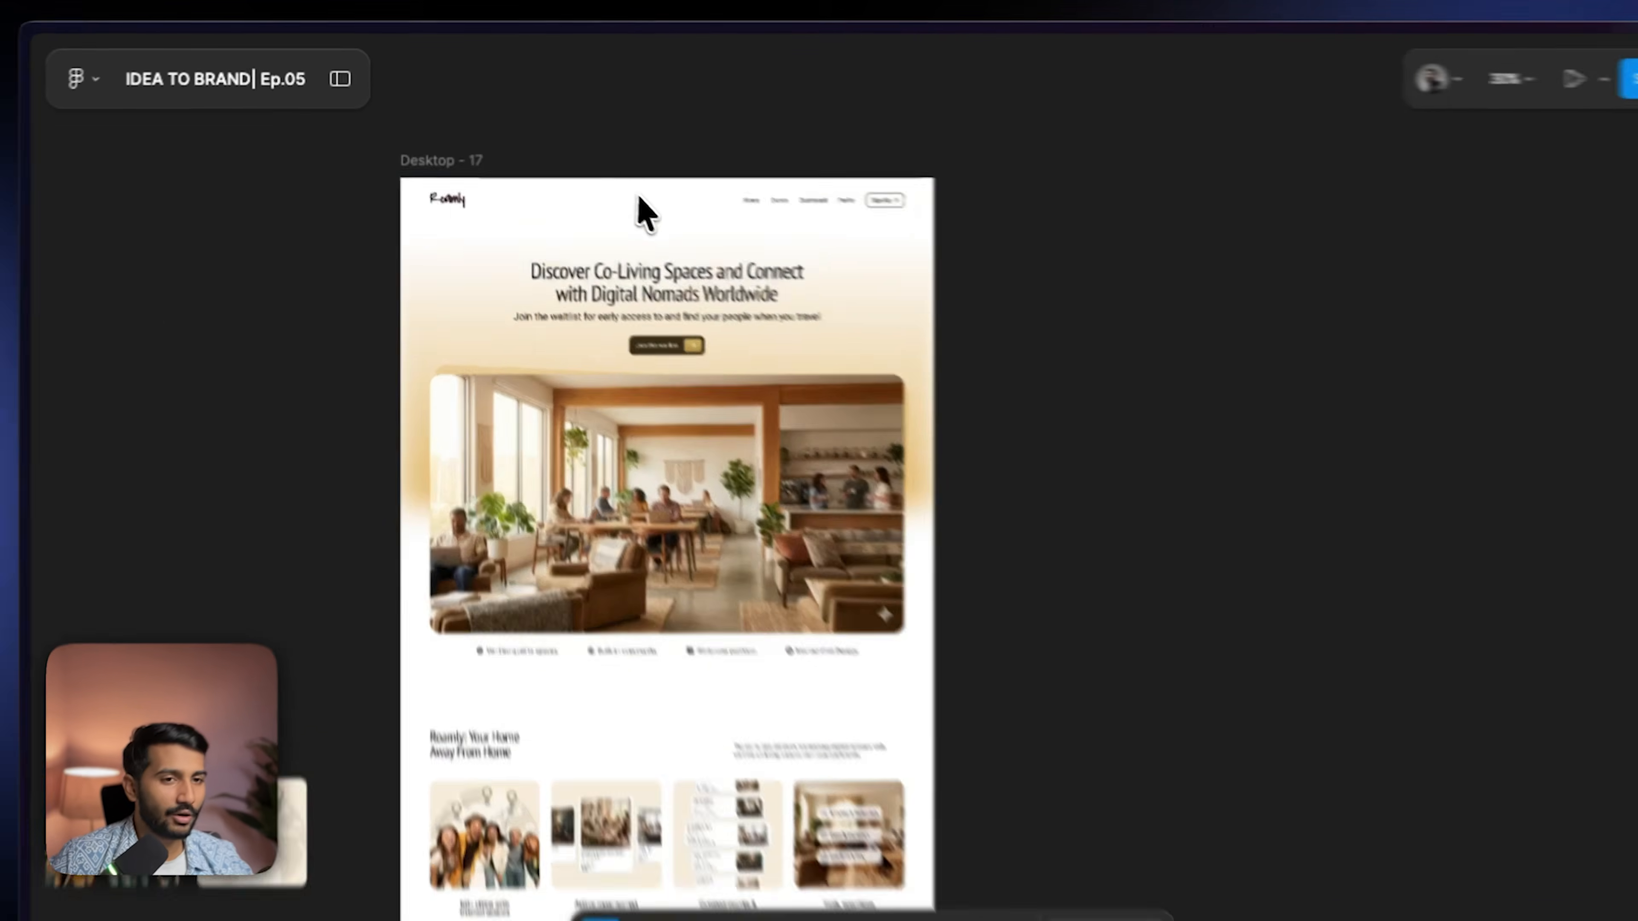
pyautogui.scroll(4, 637, 195)
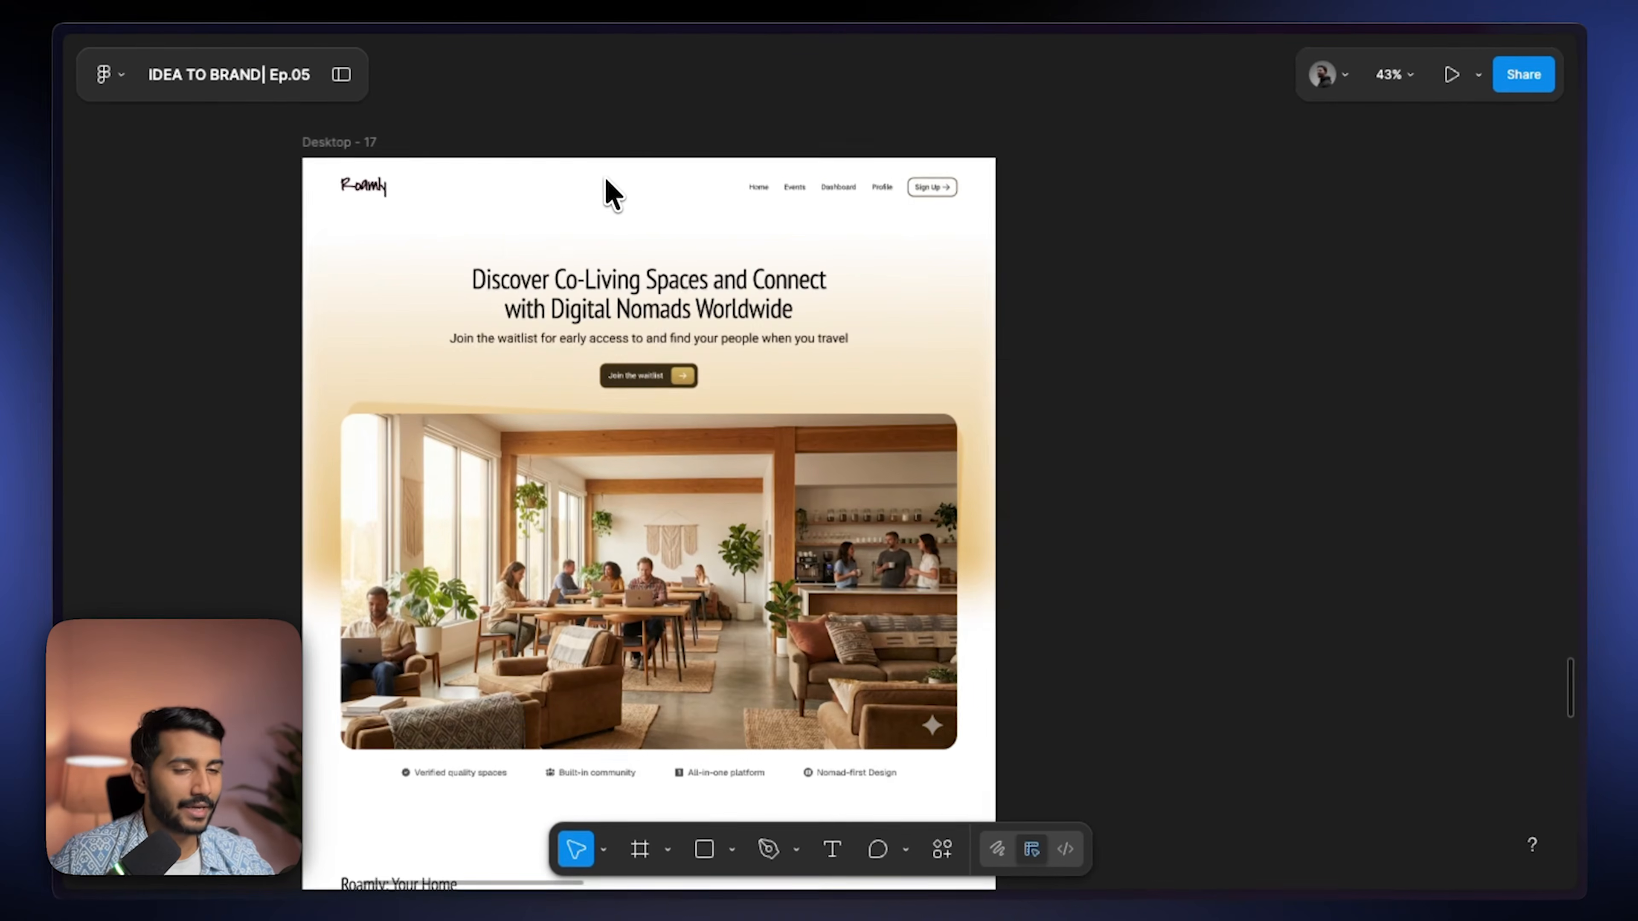
pyautogui.scroll(-1, 637, 195)
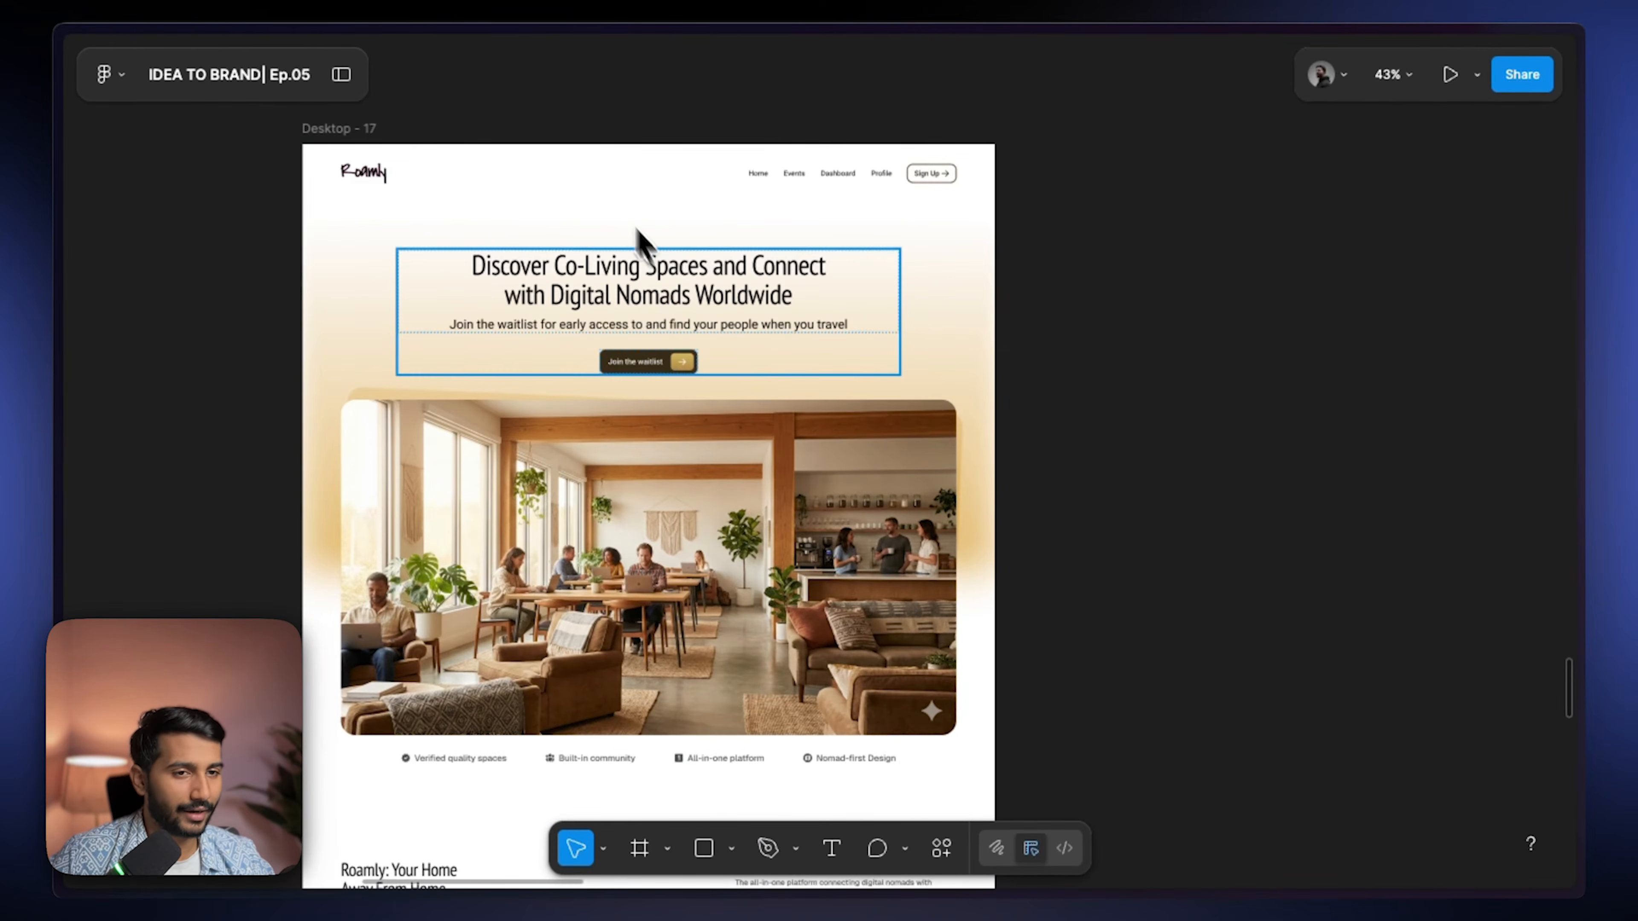
pyautogui.scroll(-5, 687, 299)
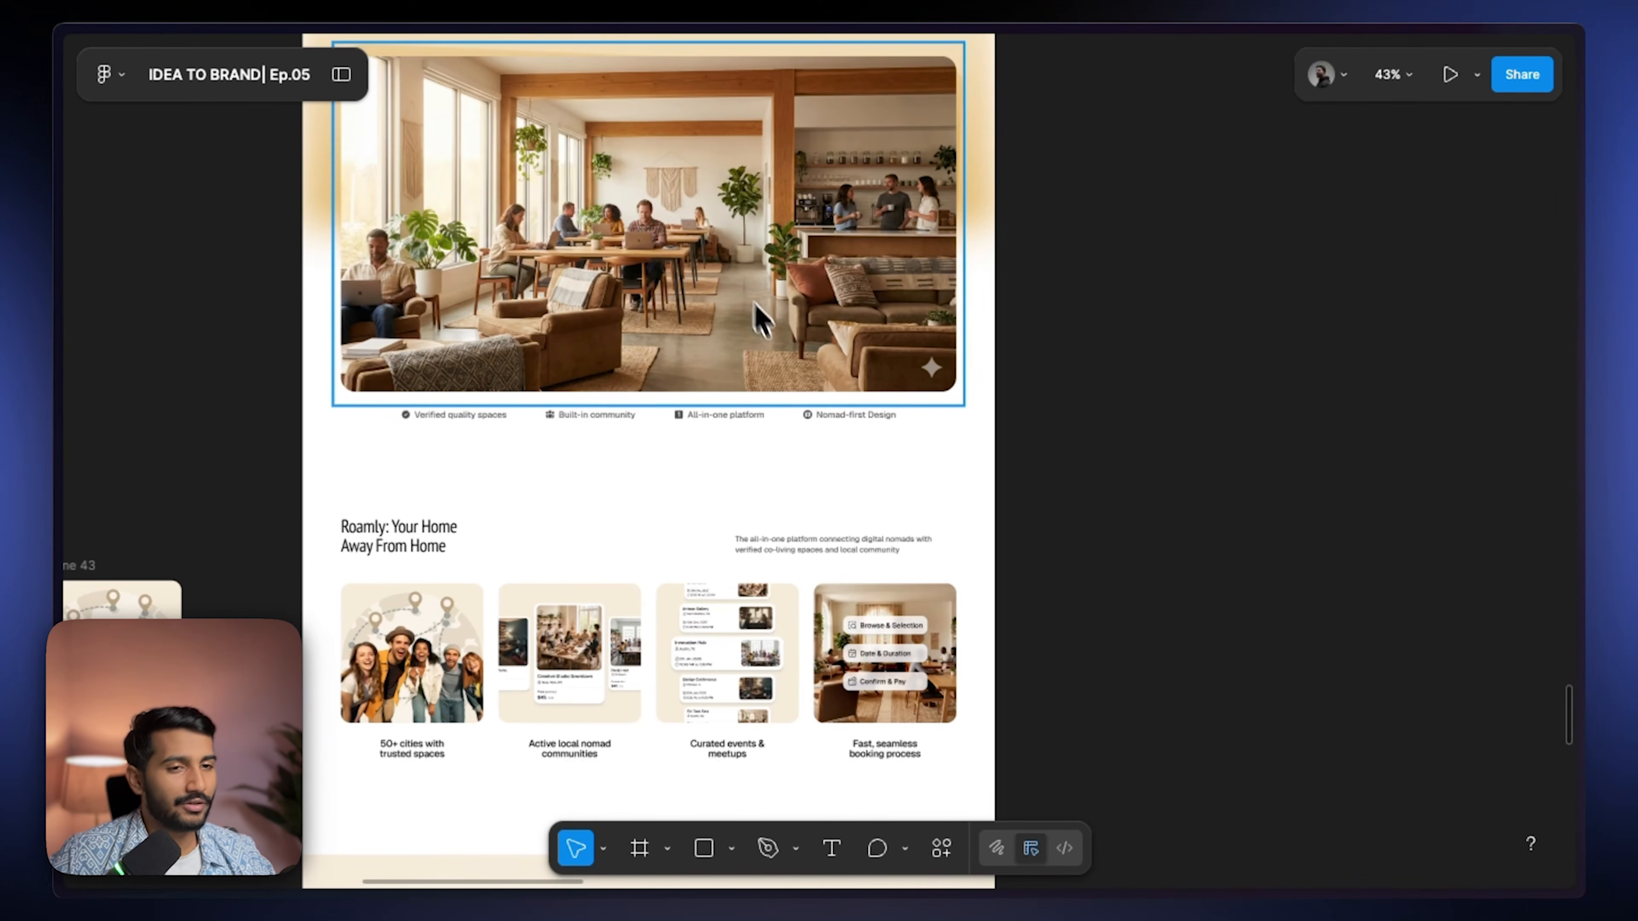
pyautogui.scroll(-4, 782, 322)
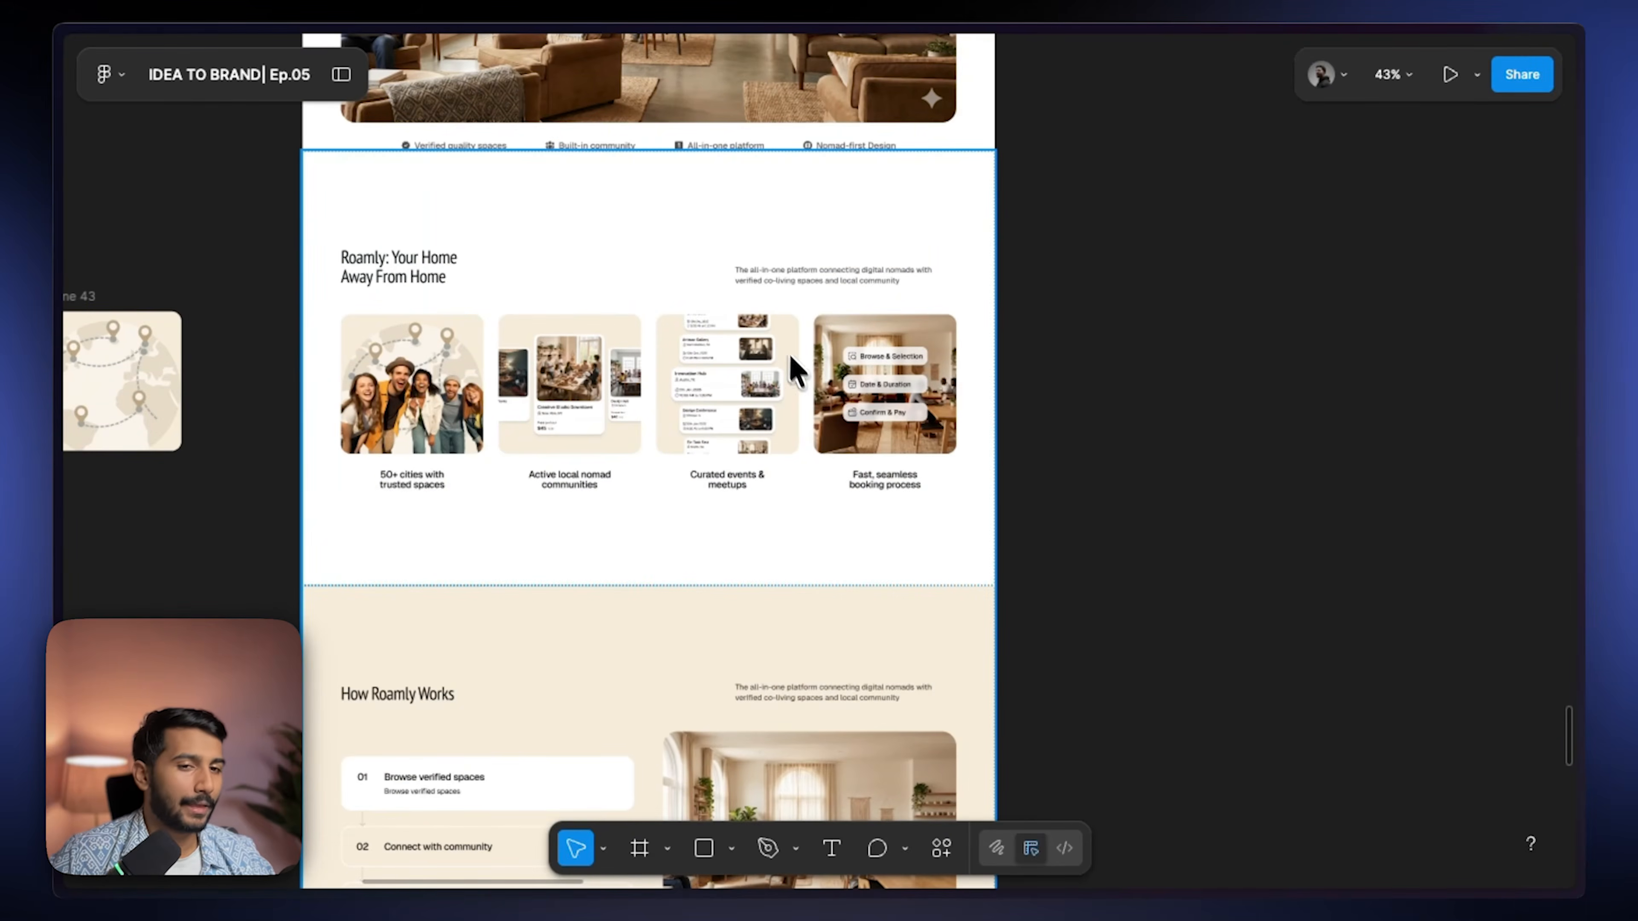
pyautogui.scroll(-6, 804, 383)
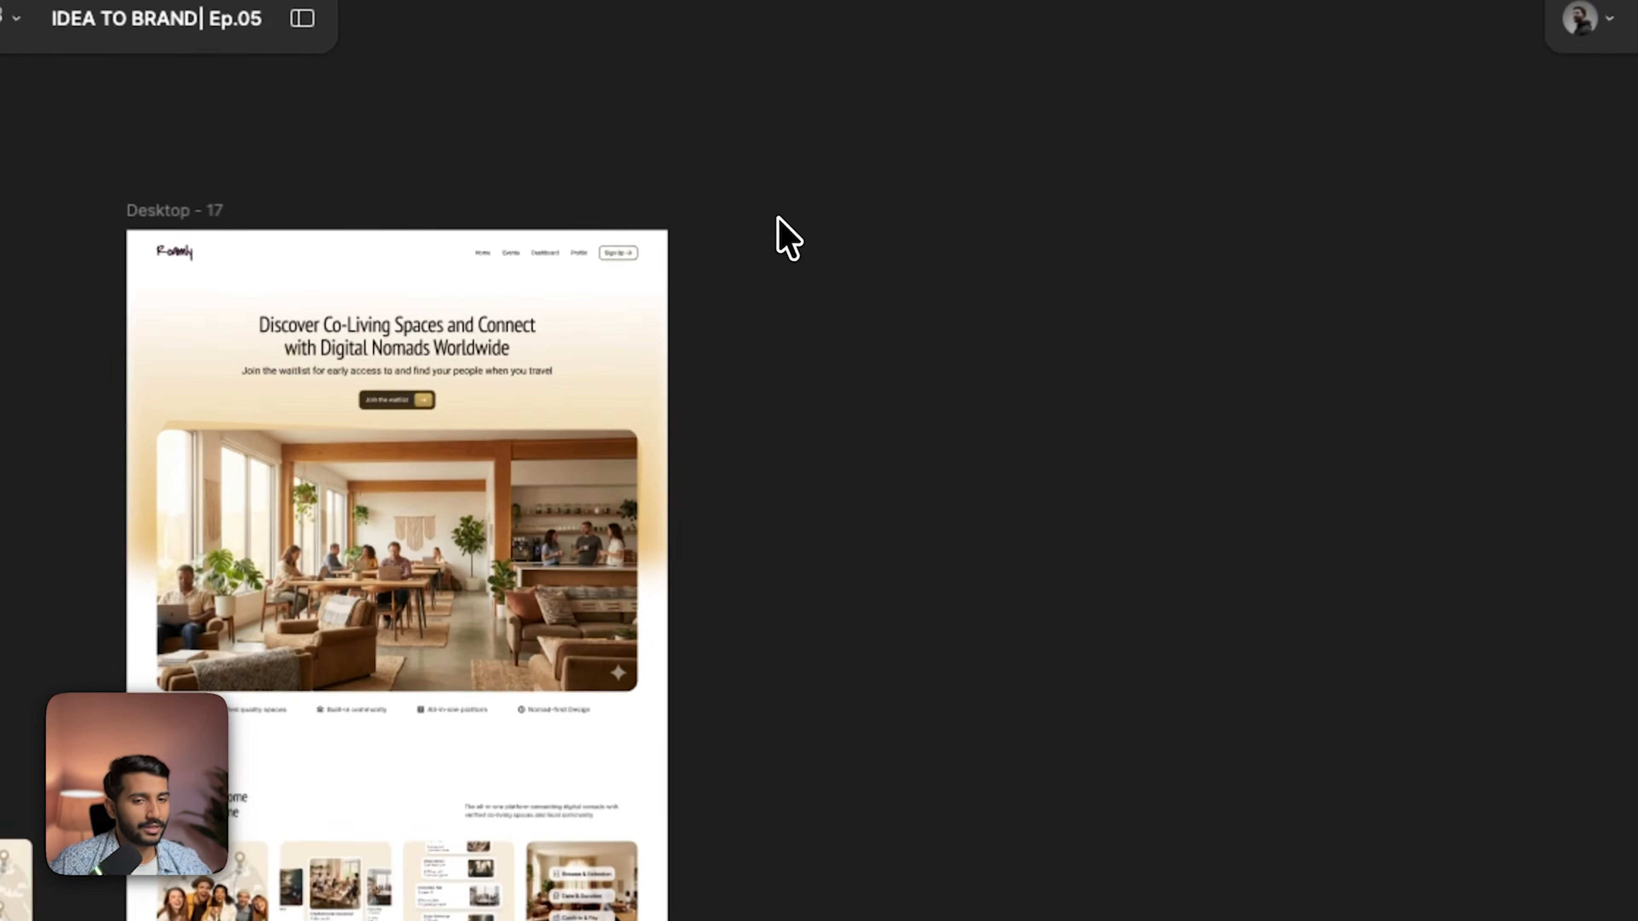
pyautogui.scroll(3, 707, 230)
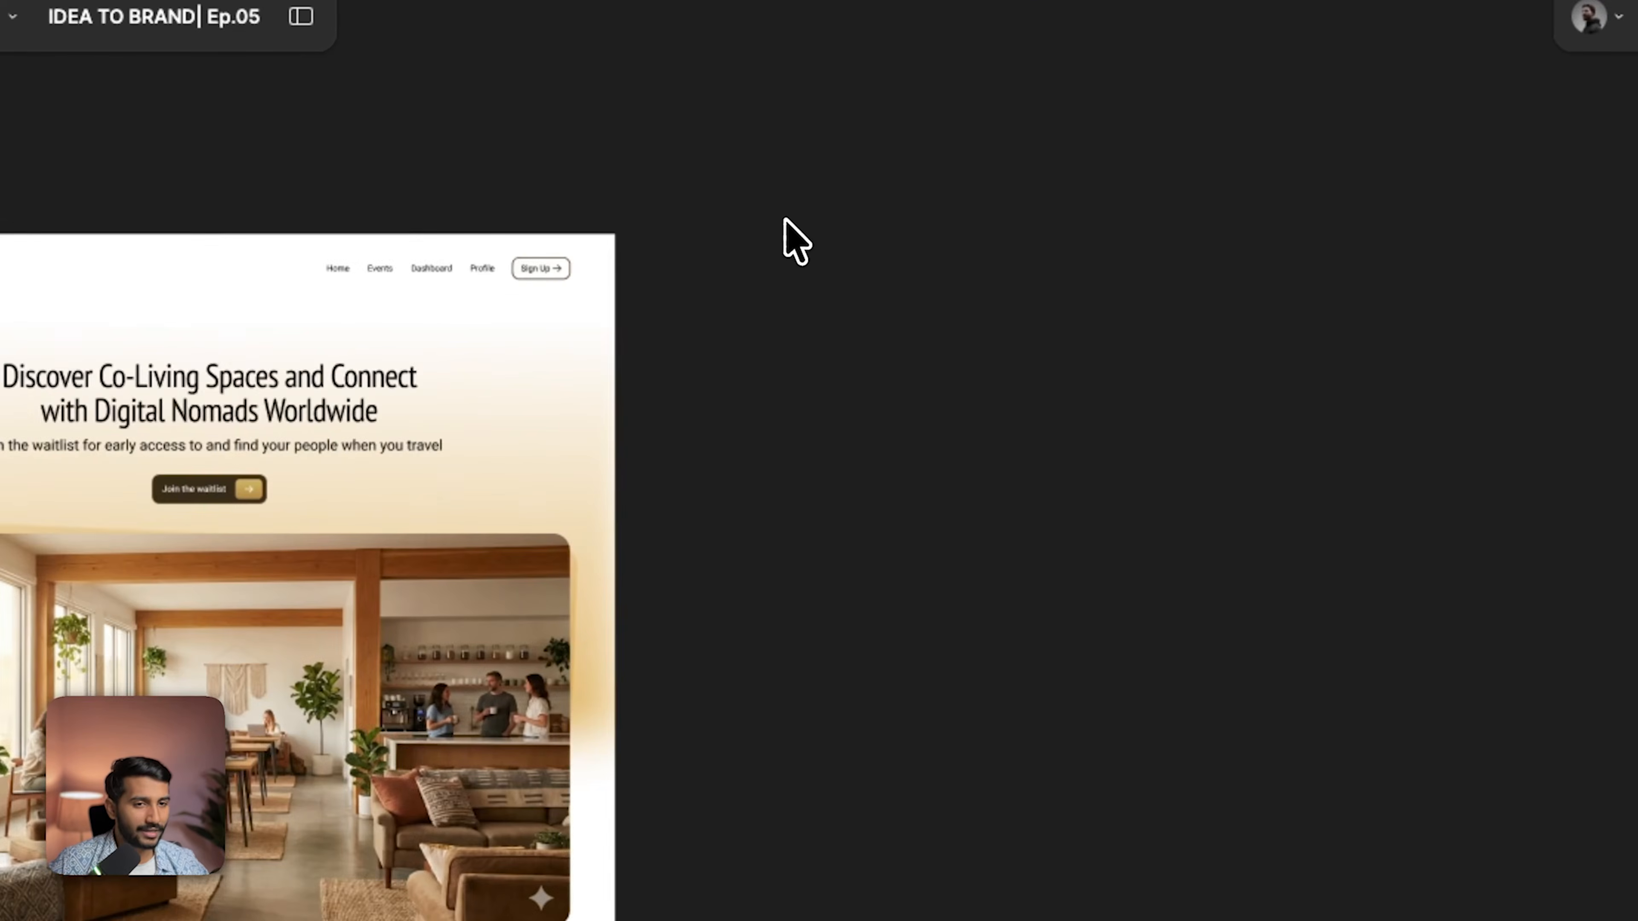
# Step: Copy the navigation bar of Desktop - 17 for import into Framer
pyautogui.moveTo(710, 229); pyautogui.dragTo(867, 248)
pyautogui.click(500, 305)
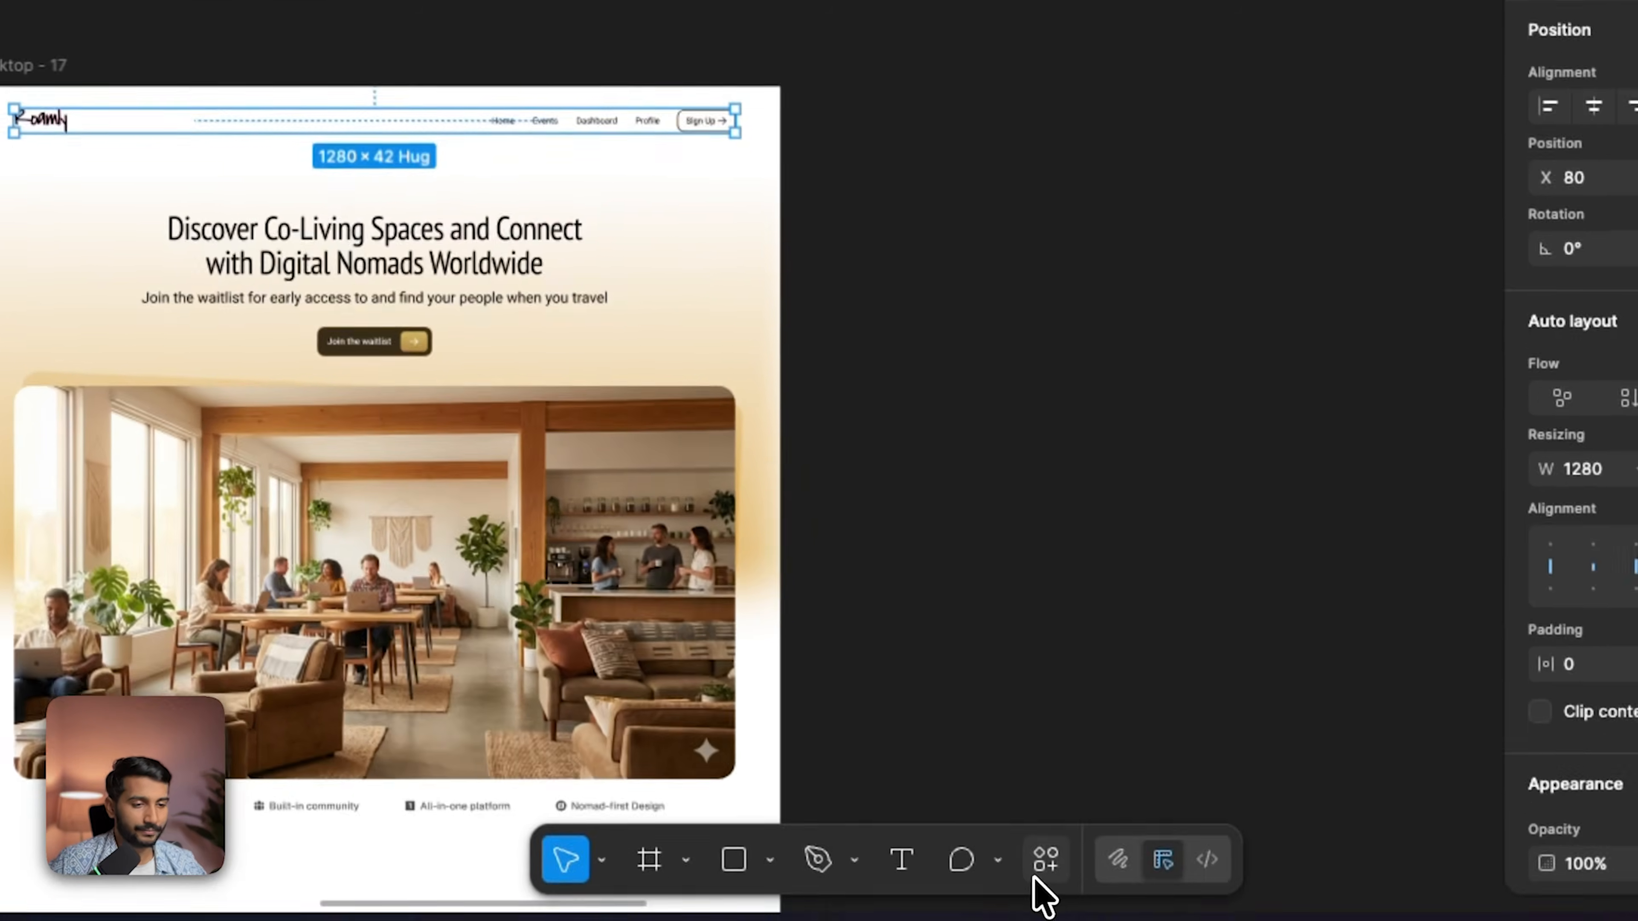
pyautogui.click(1039, 871)
pyautogui.click(737, 508)
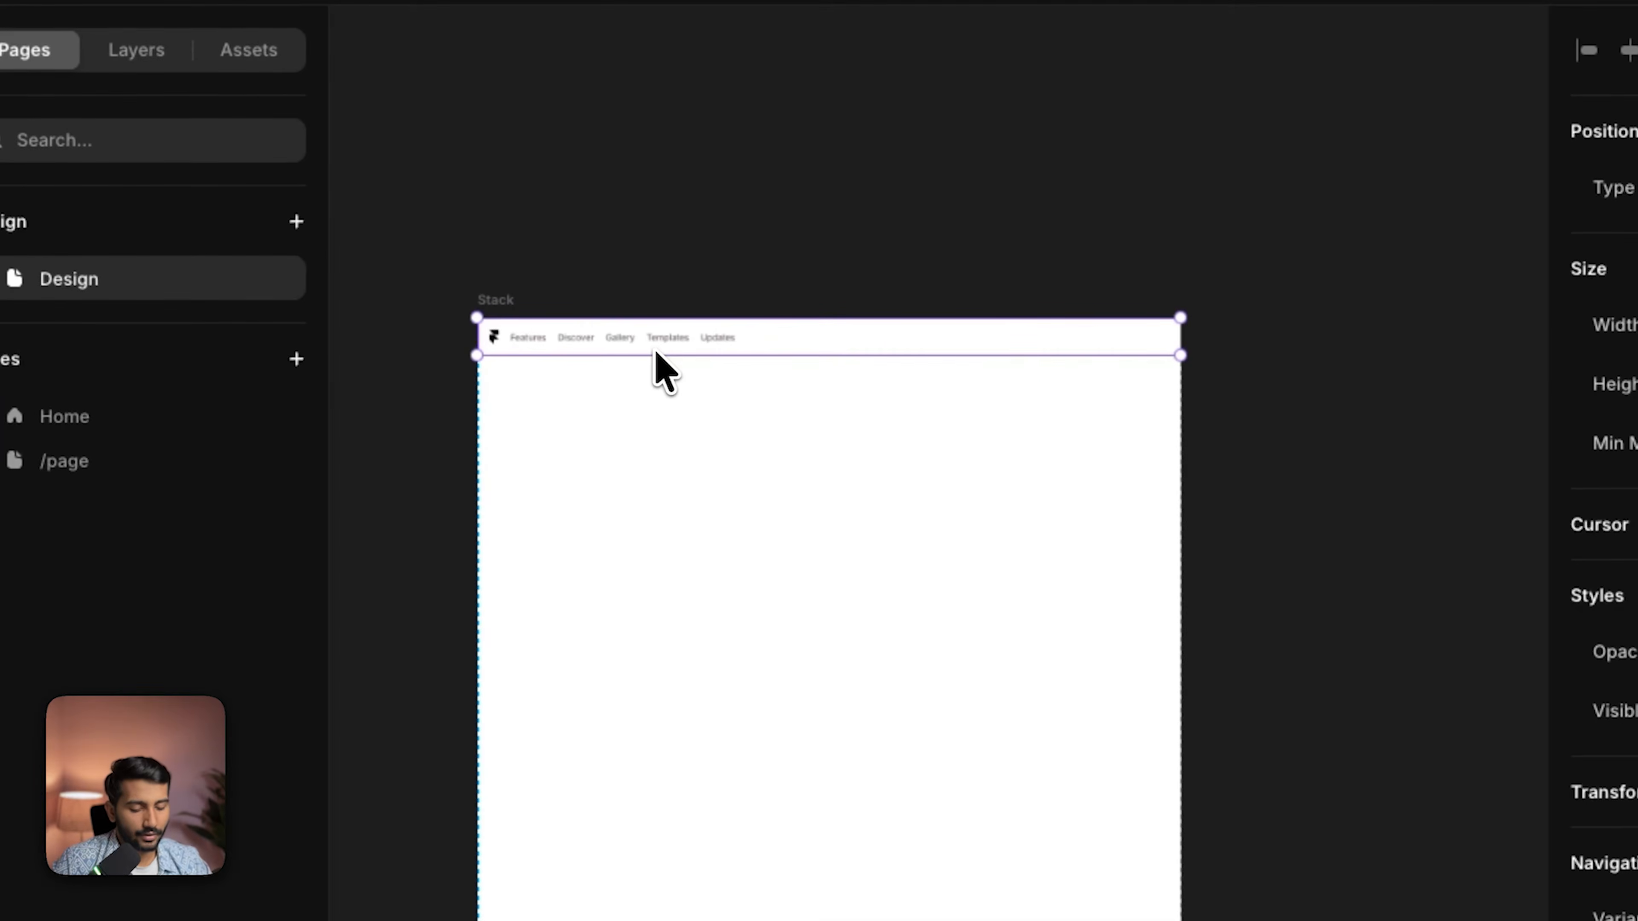
# Step: In Framer, delete the sample navigation bar from the Design page's stack and paste the copied Roamly navigation bar onto the Home page
pyautogui.press('Delete')
pyautogui.click(576, 326)
pyautogui.click(163, 405)
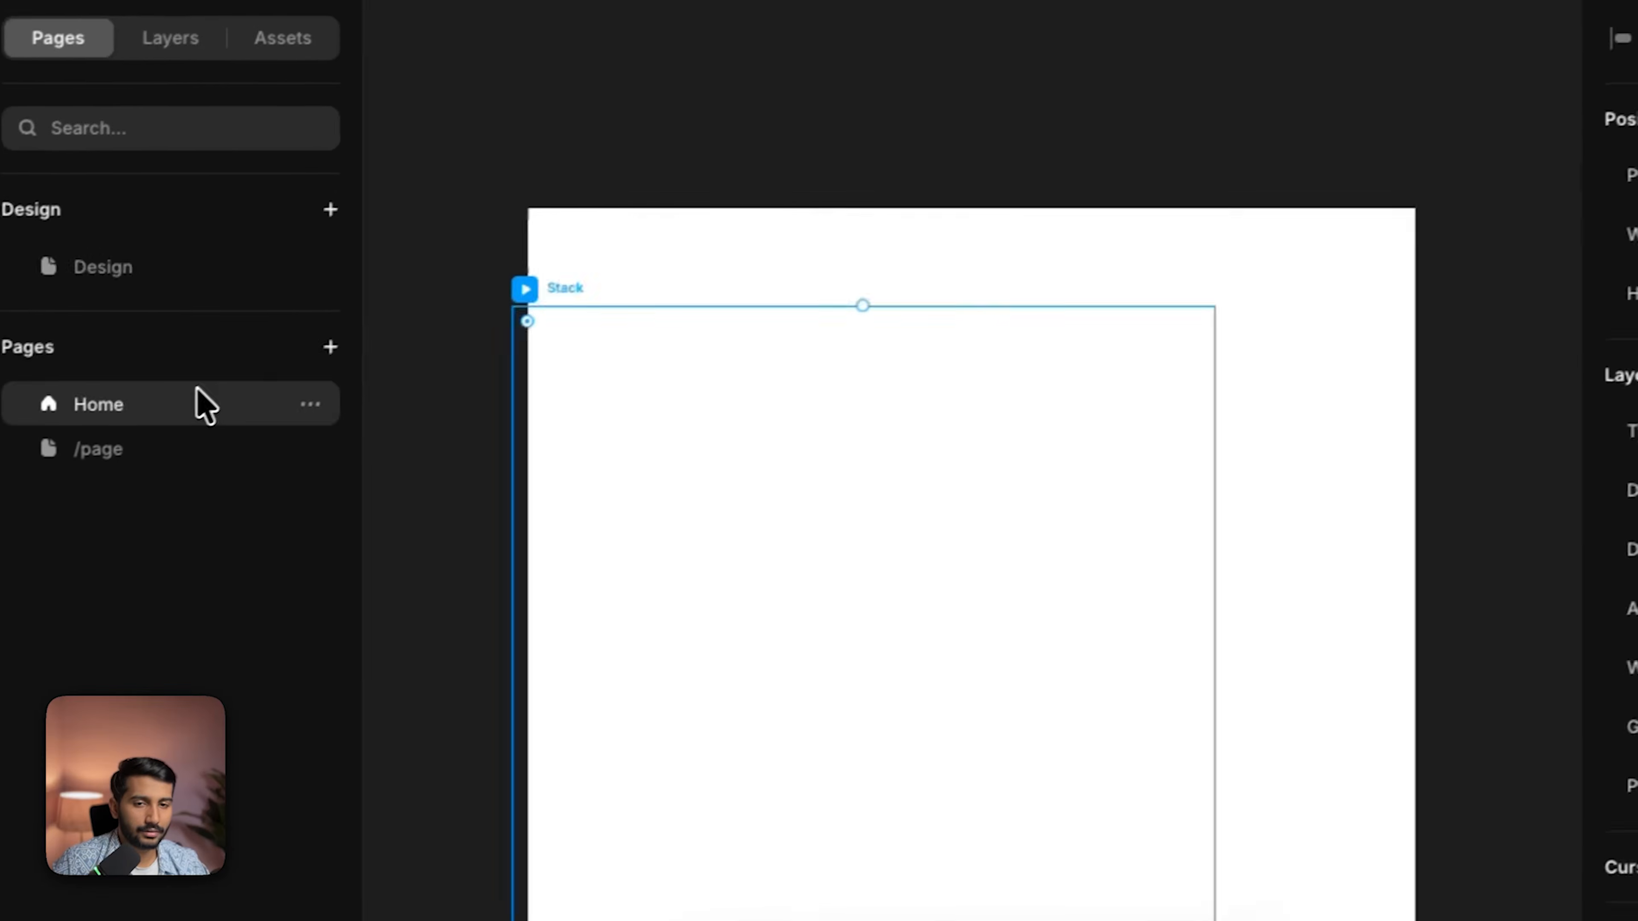
pyautogui.hotkey('ctrl', 'v')
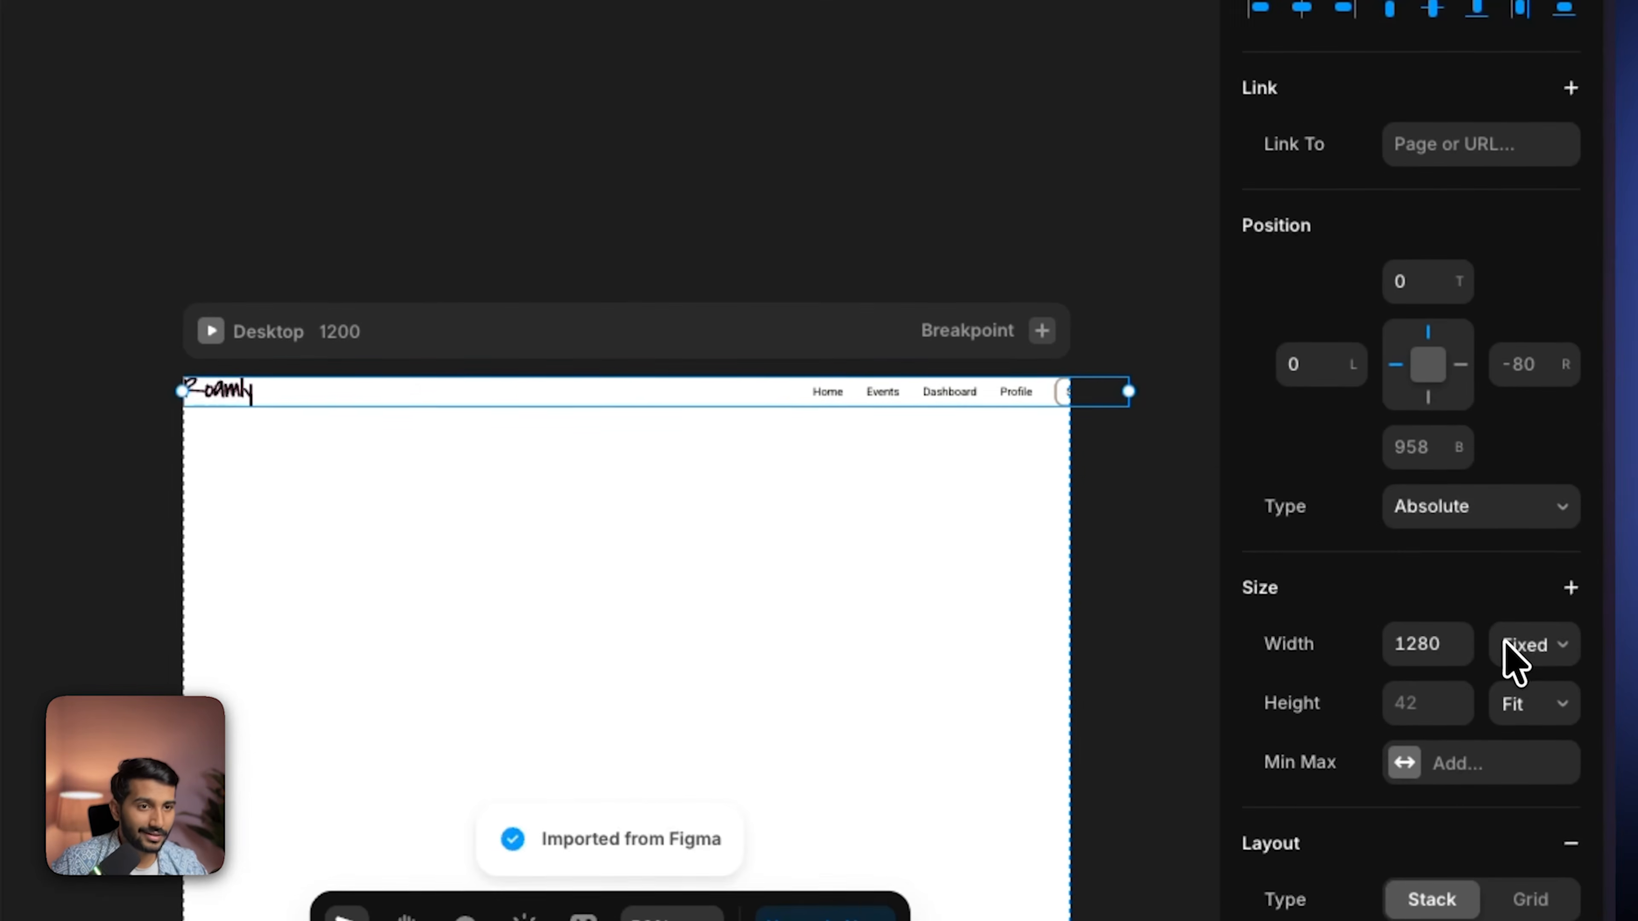
# Step: Set the Home page's Desktop breakpoint width to 1440
pyautogui.click(475, 332)
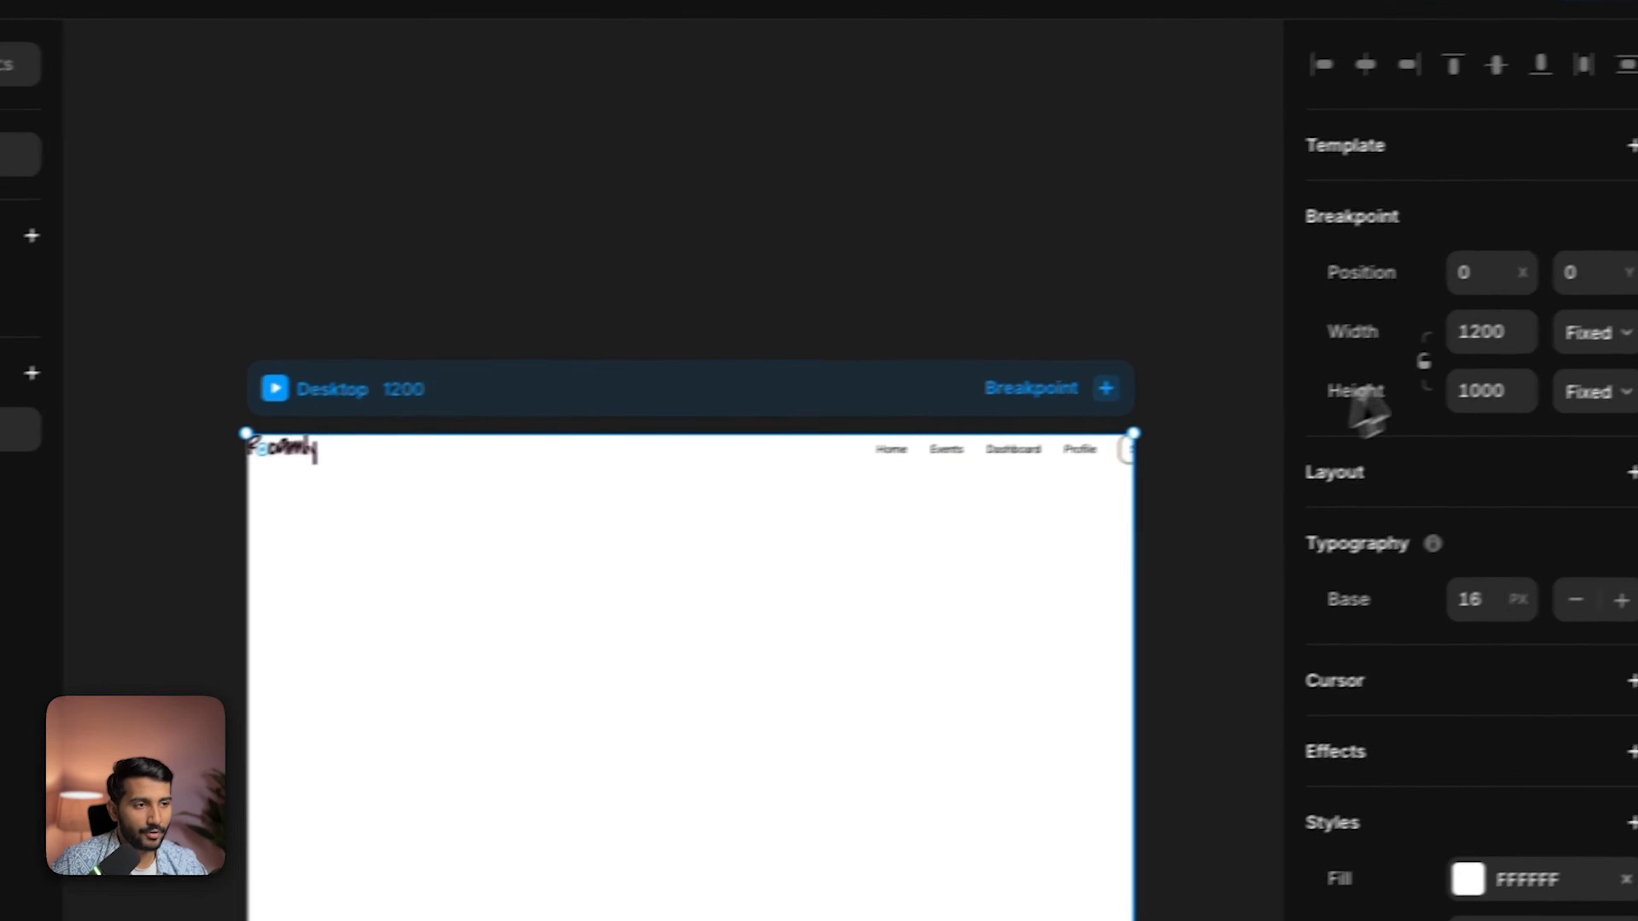
pyautogui.click(1477, 336)
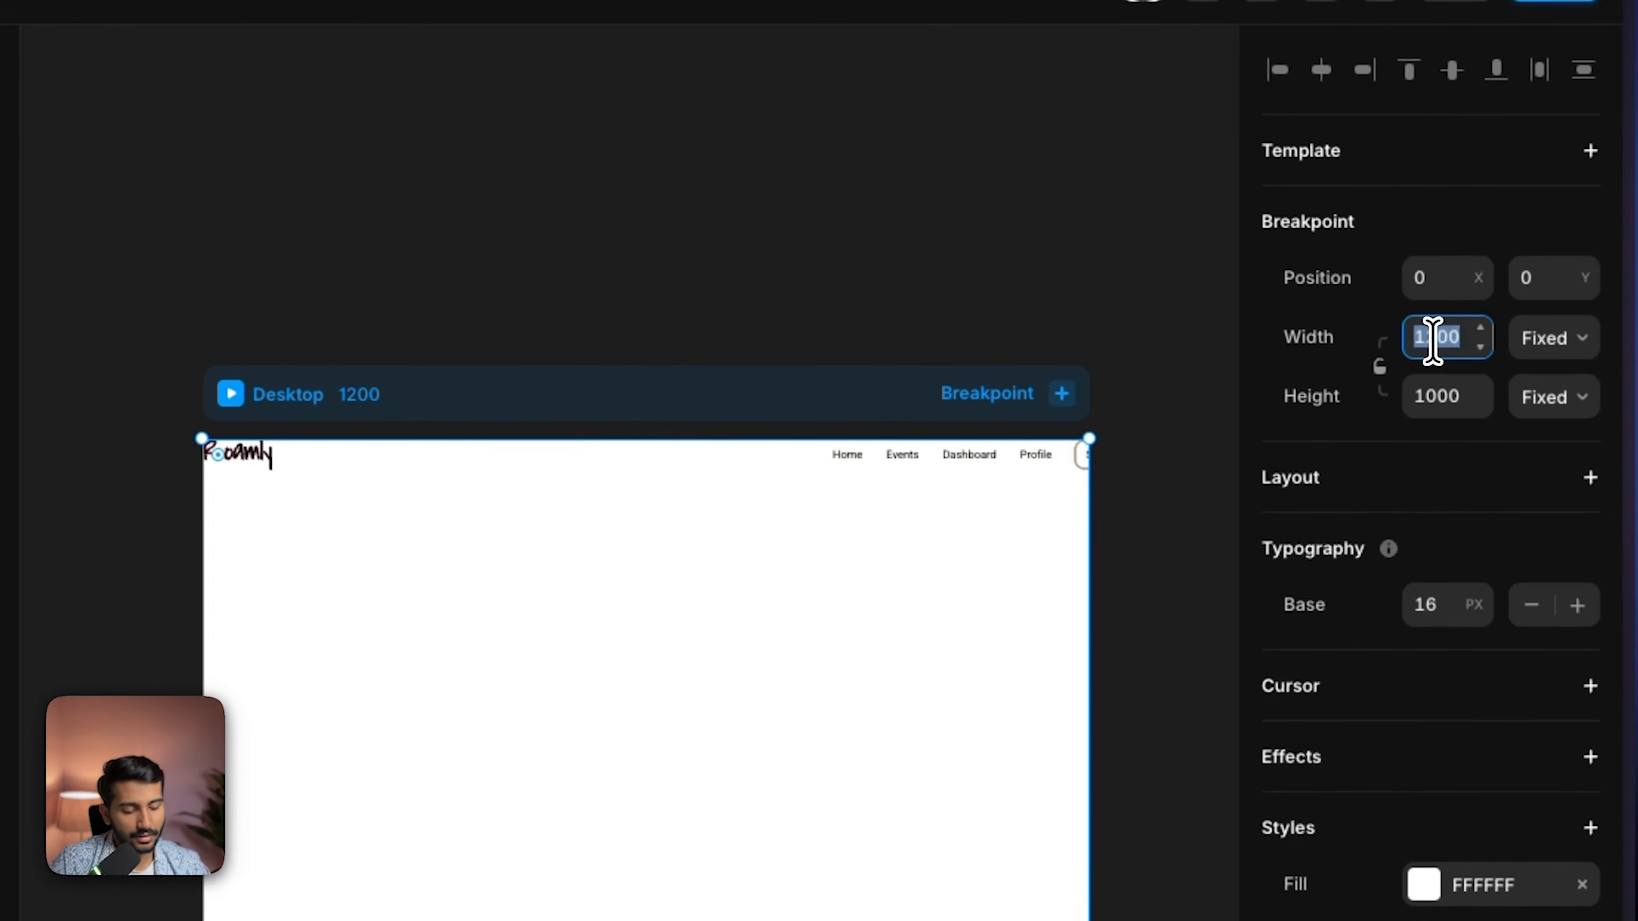
pyautogui.write('144')
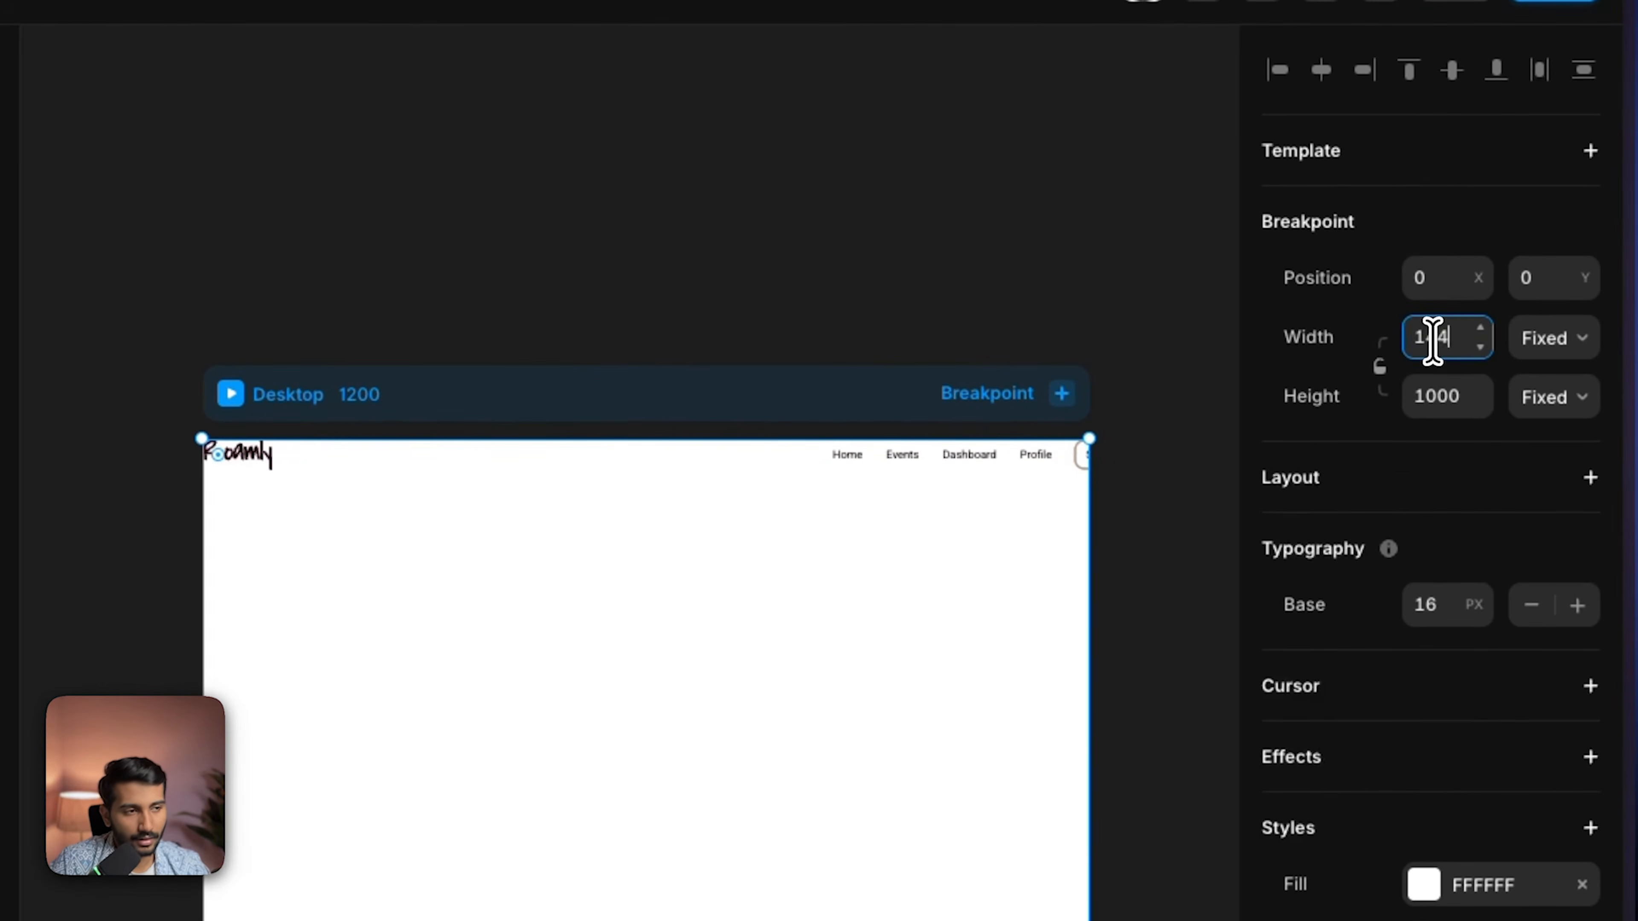
pyautogui.write('0')
pyautogui.press('Return')
# Step: Centre the Roamly navigation bar horizontally within the Desktop breakpoint
pyautogui.click(584, 458)
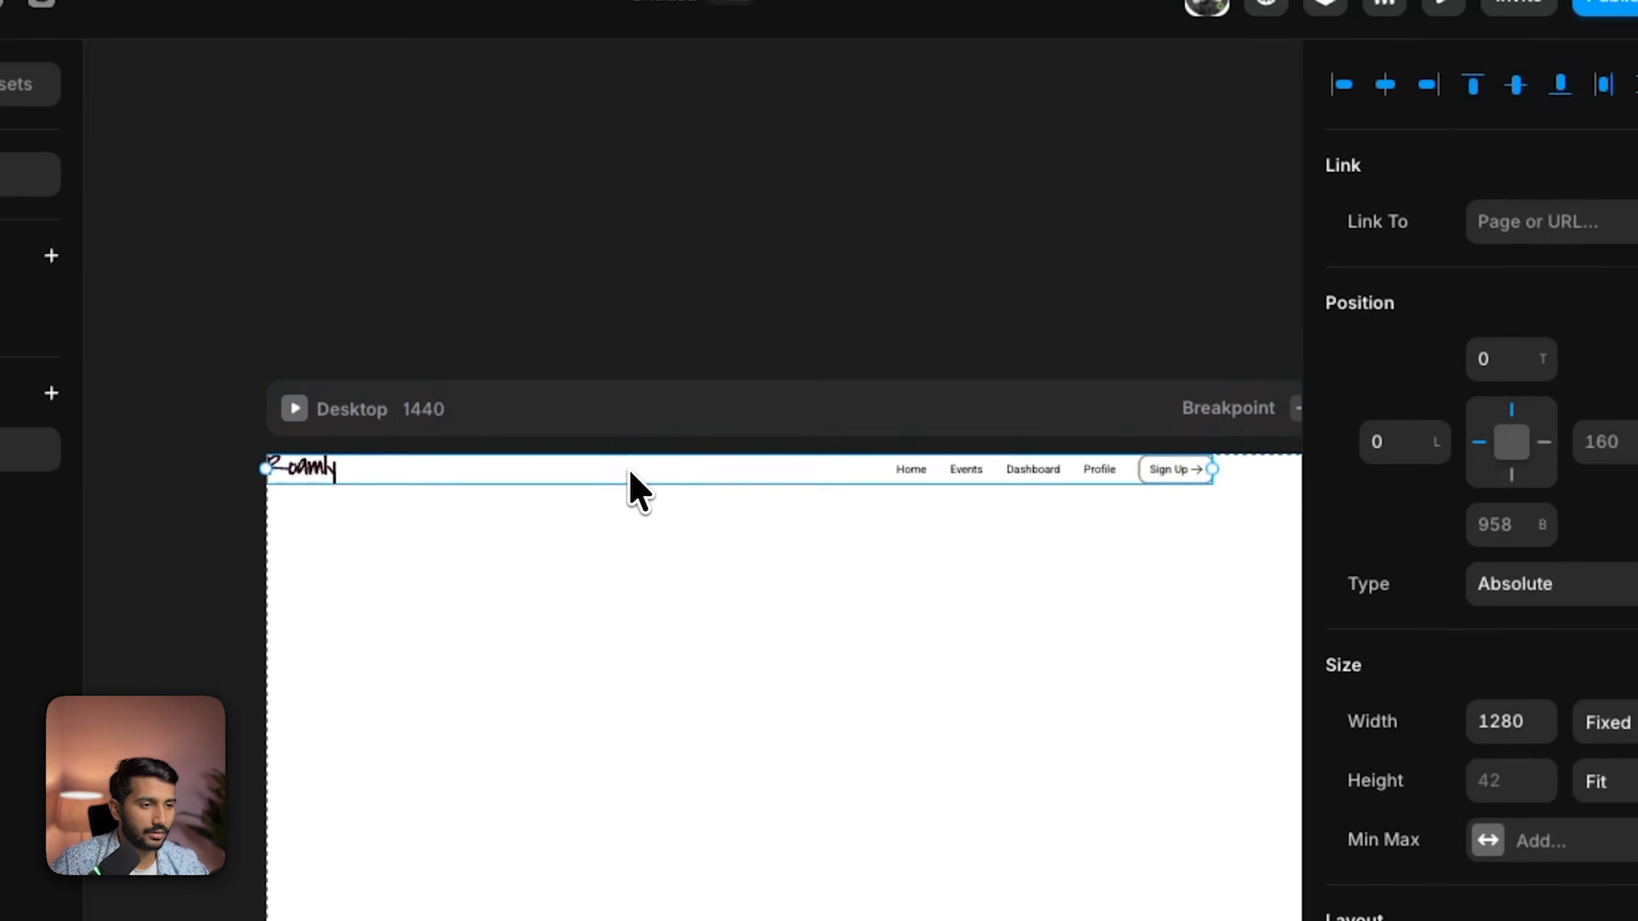
pyautogui.click(1321, 71)
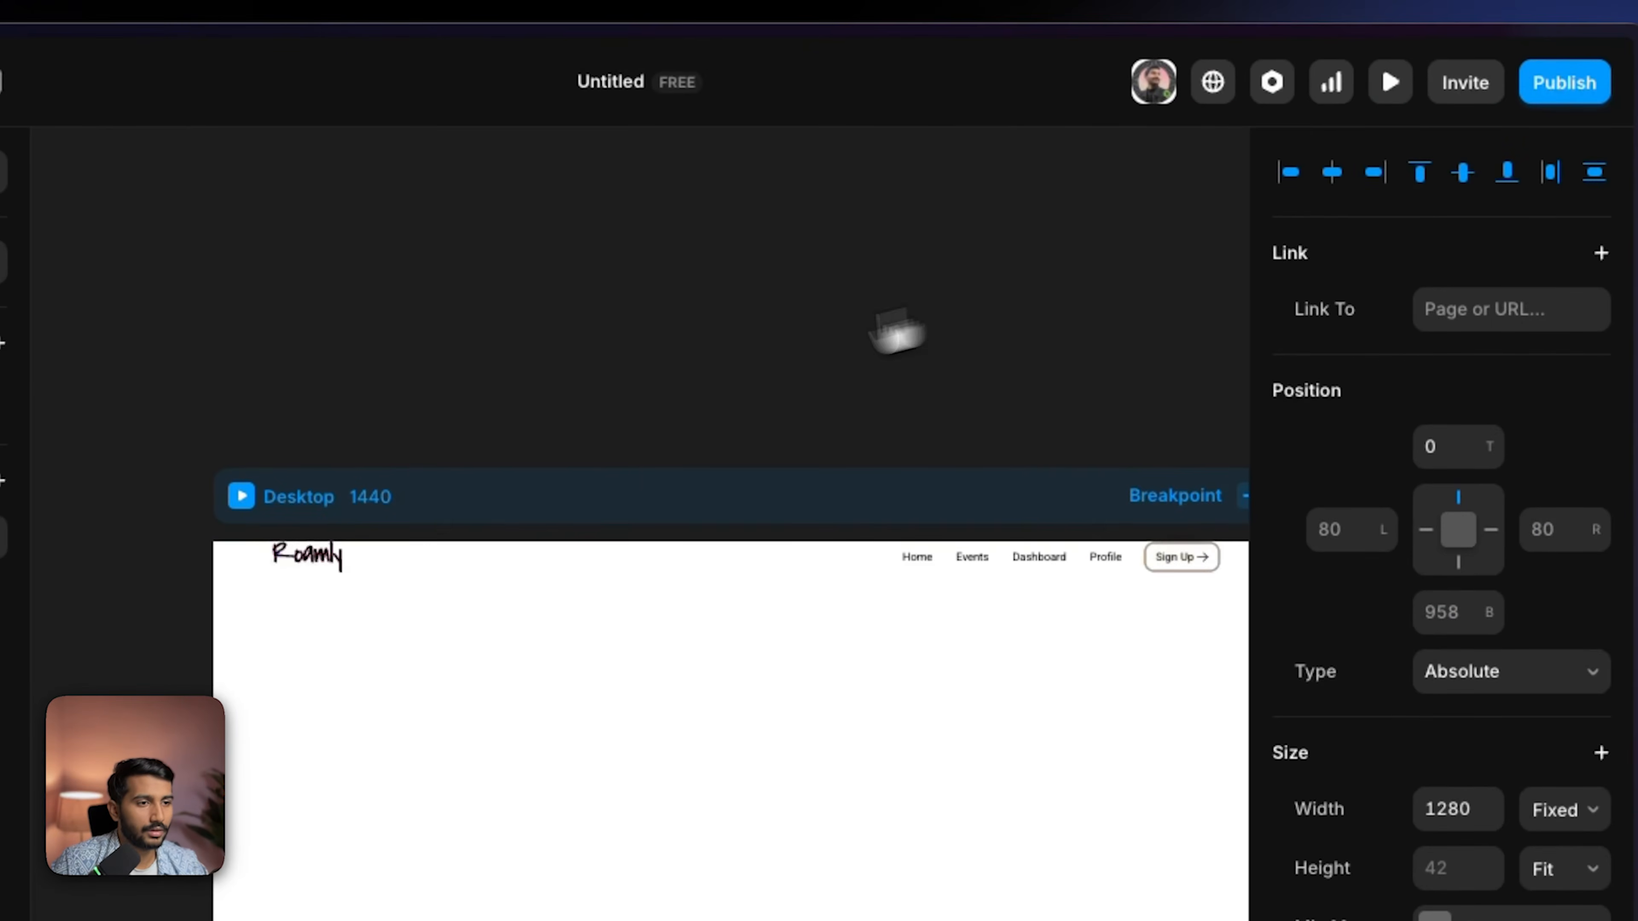
pyautogui.click(681, 491)
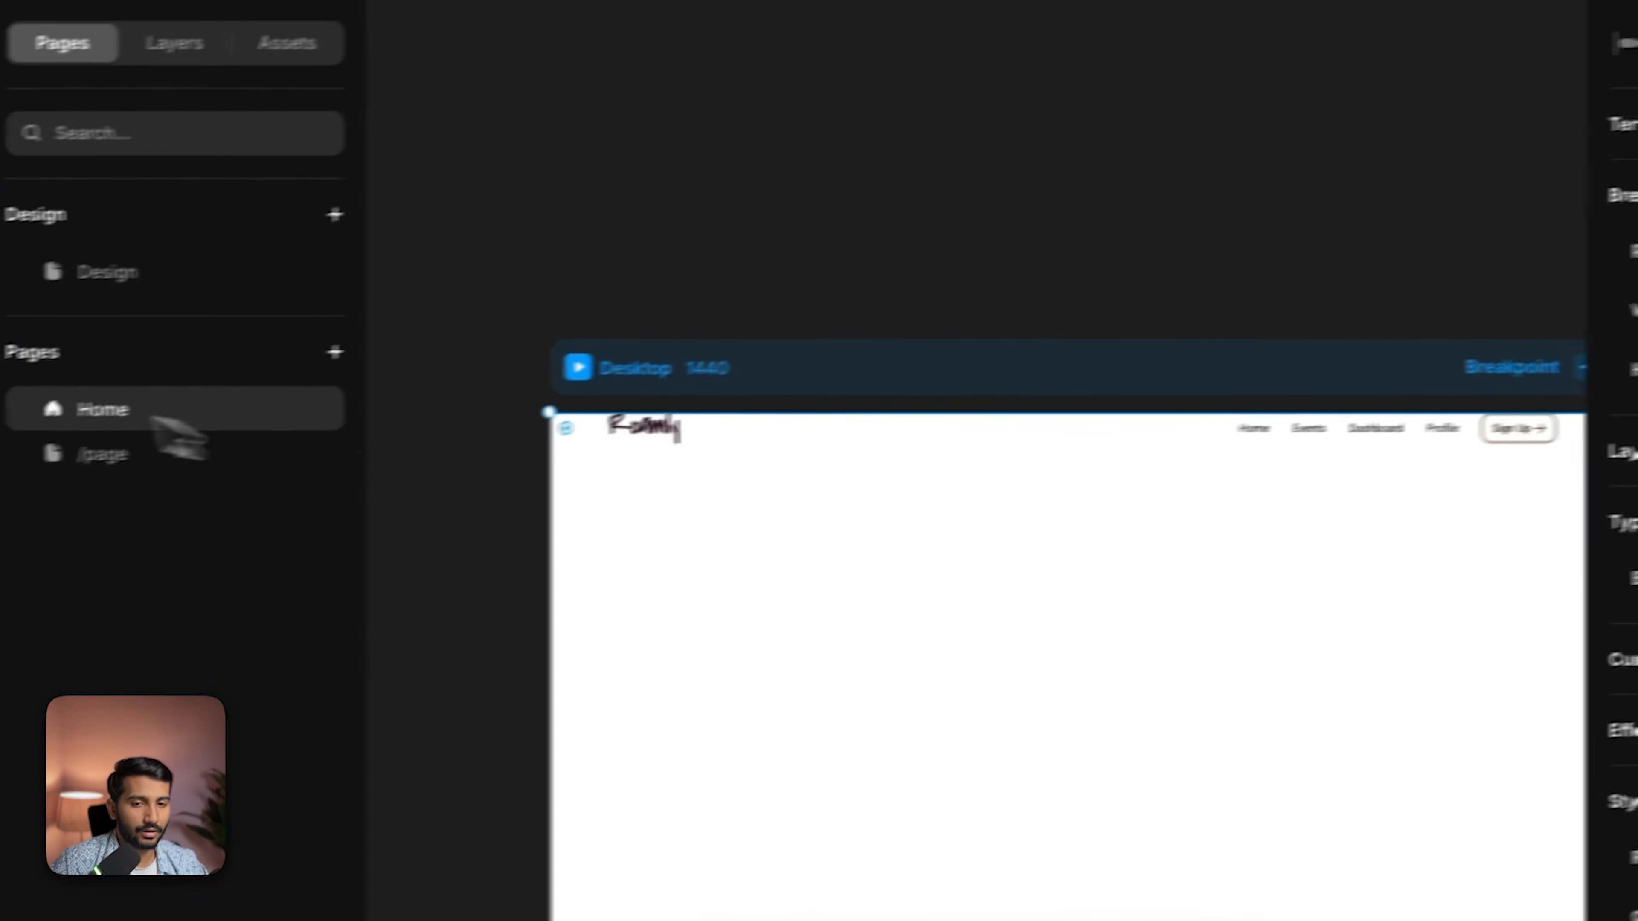
# Step: Switch to the Figma design and measure the spacing between the page's upper edge and the navigation bar of Desktop - 17
pyautogui.moveTo(65, 476)
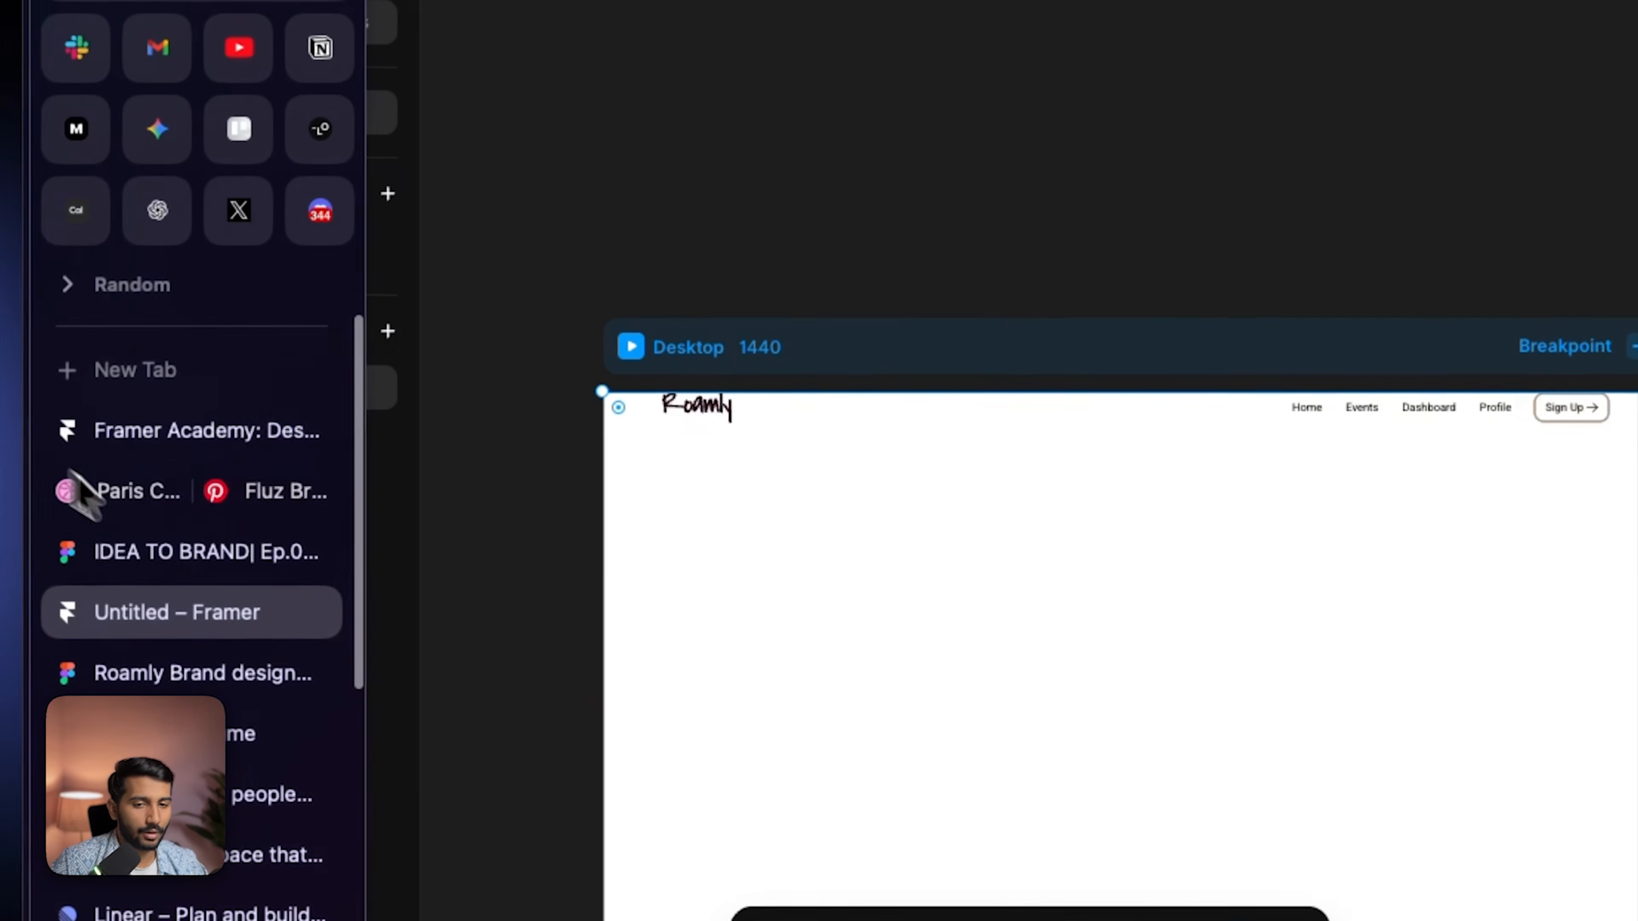
pyautogui.click(159, 531)
pyautogui.scroll(3, 465, 388)
pyautogui.hscroll(-3, 466, 387)
pyautogui.scroll(5, 572, 477)
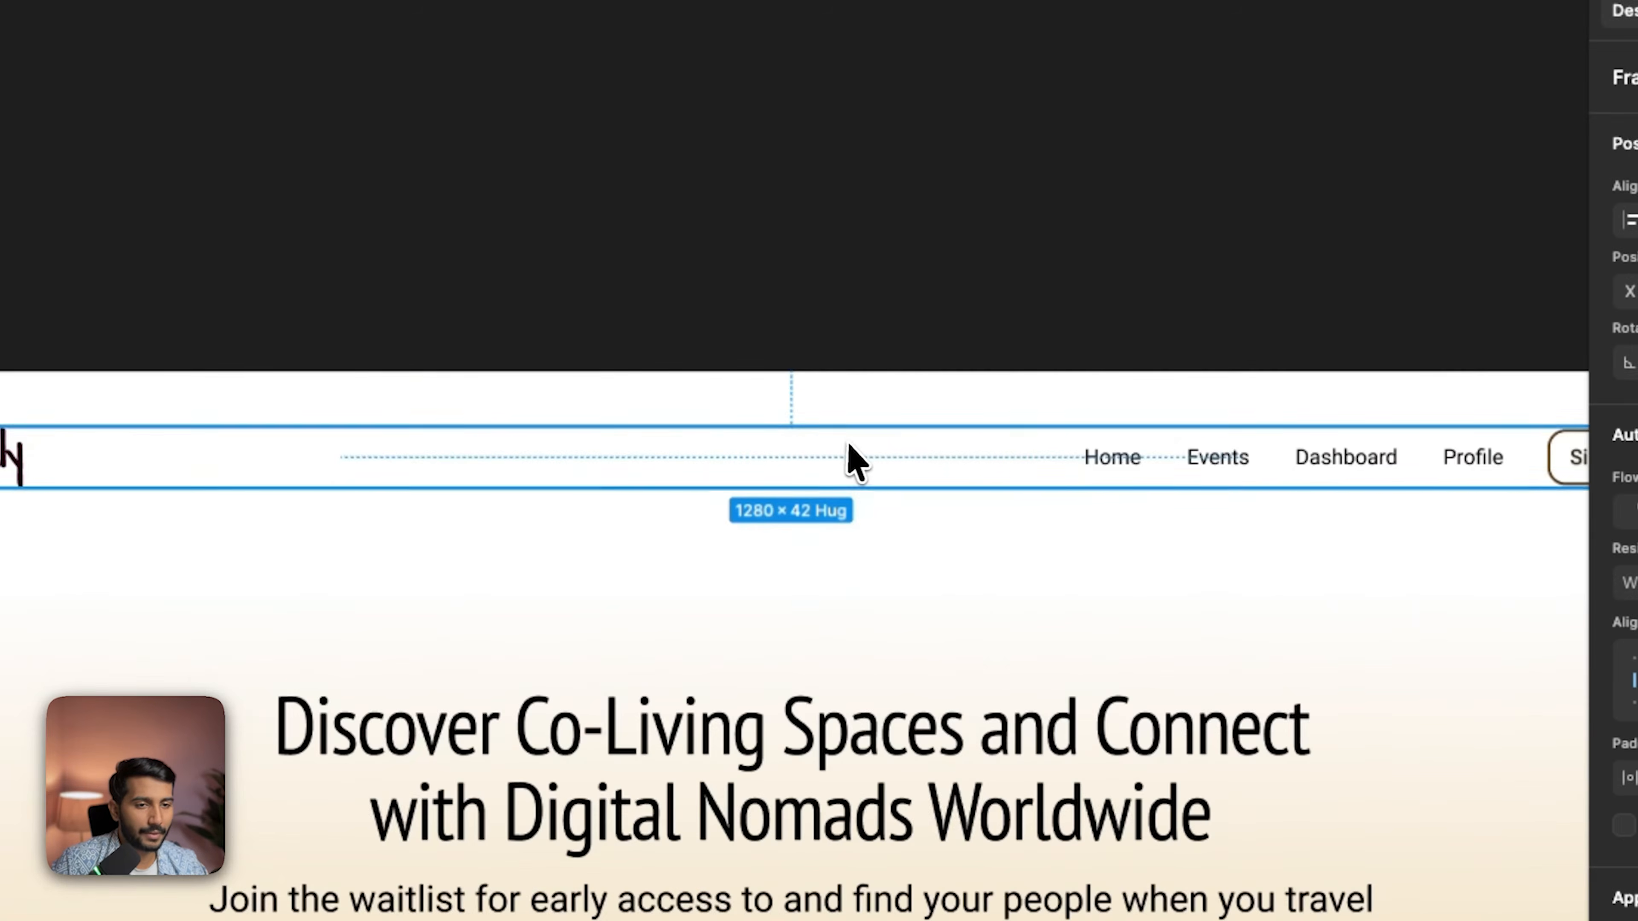
pyautogui.click(938, 407)
pyautogui.click(844, 442)
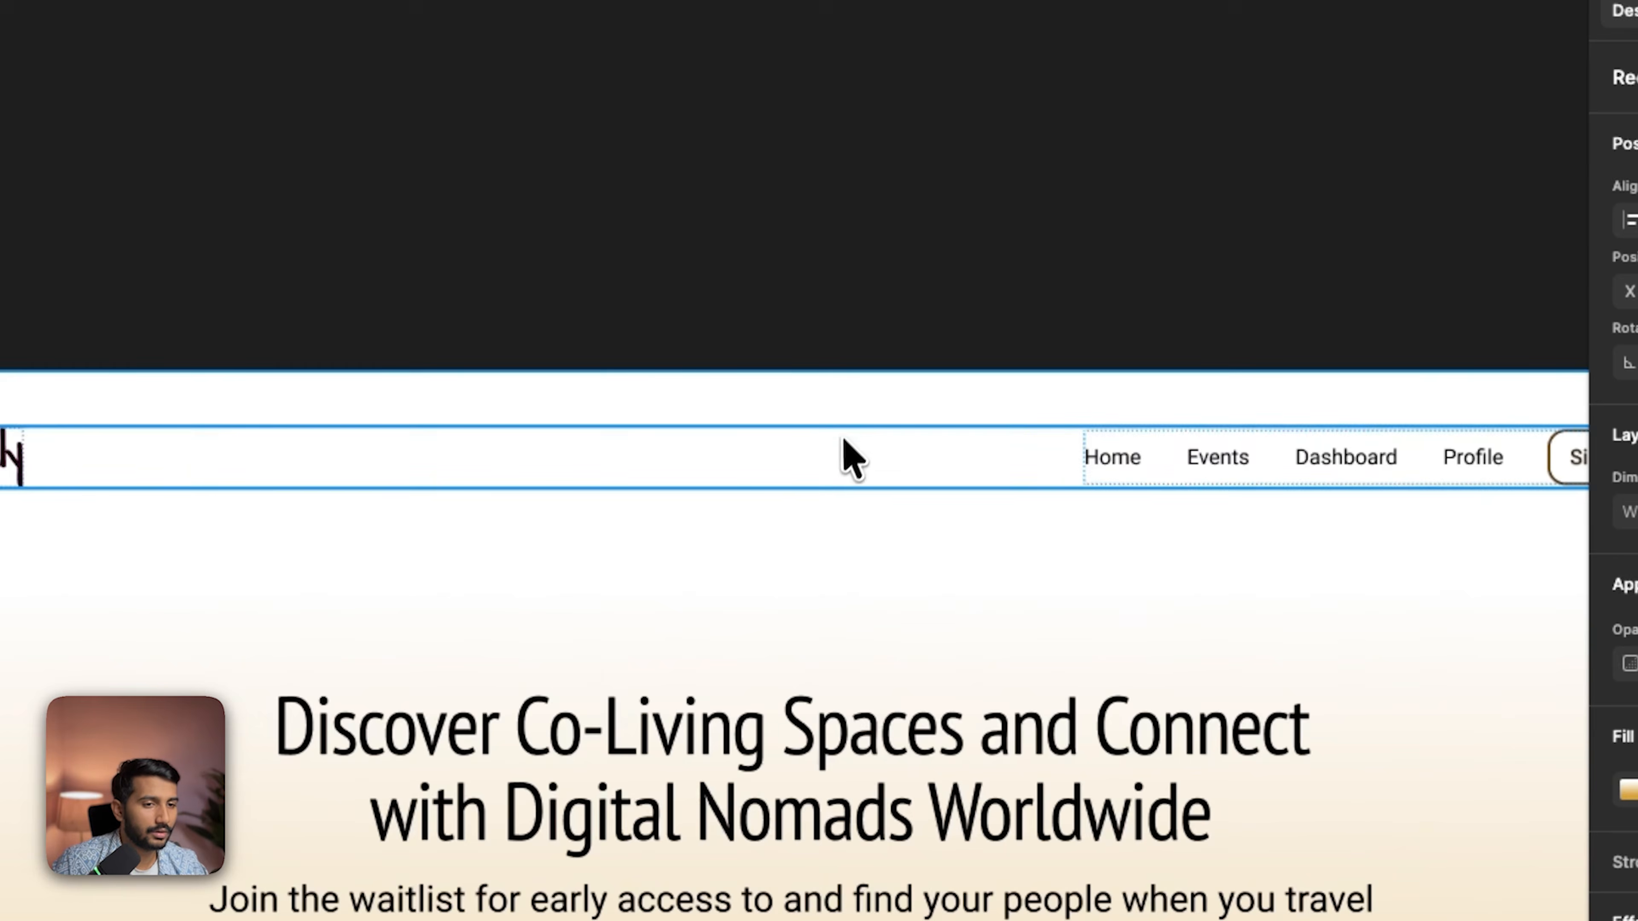
pyautogui.press('alt')
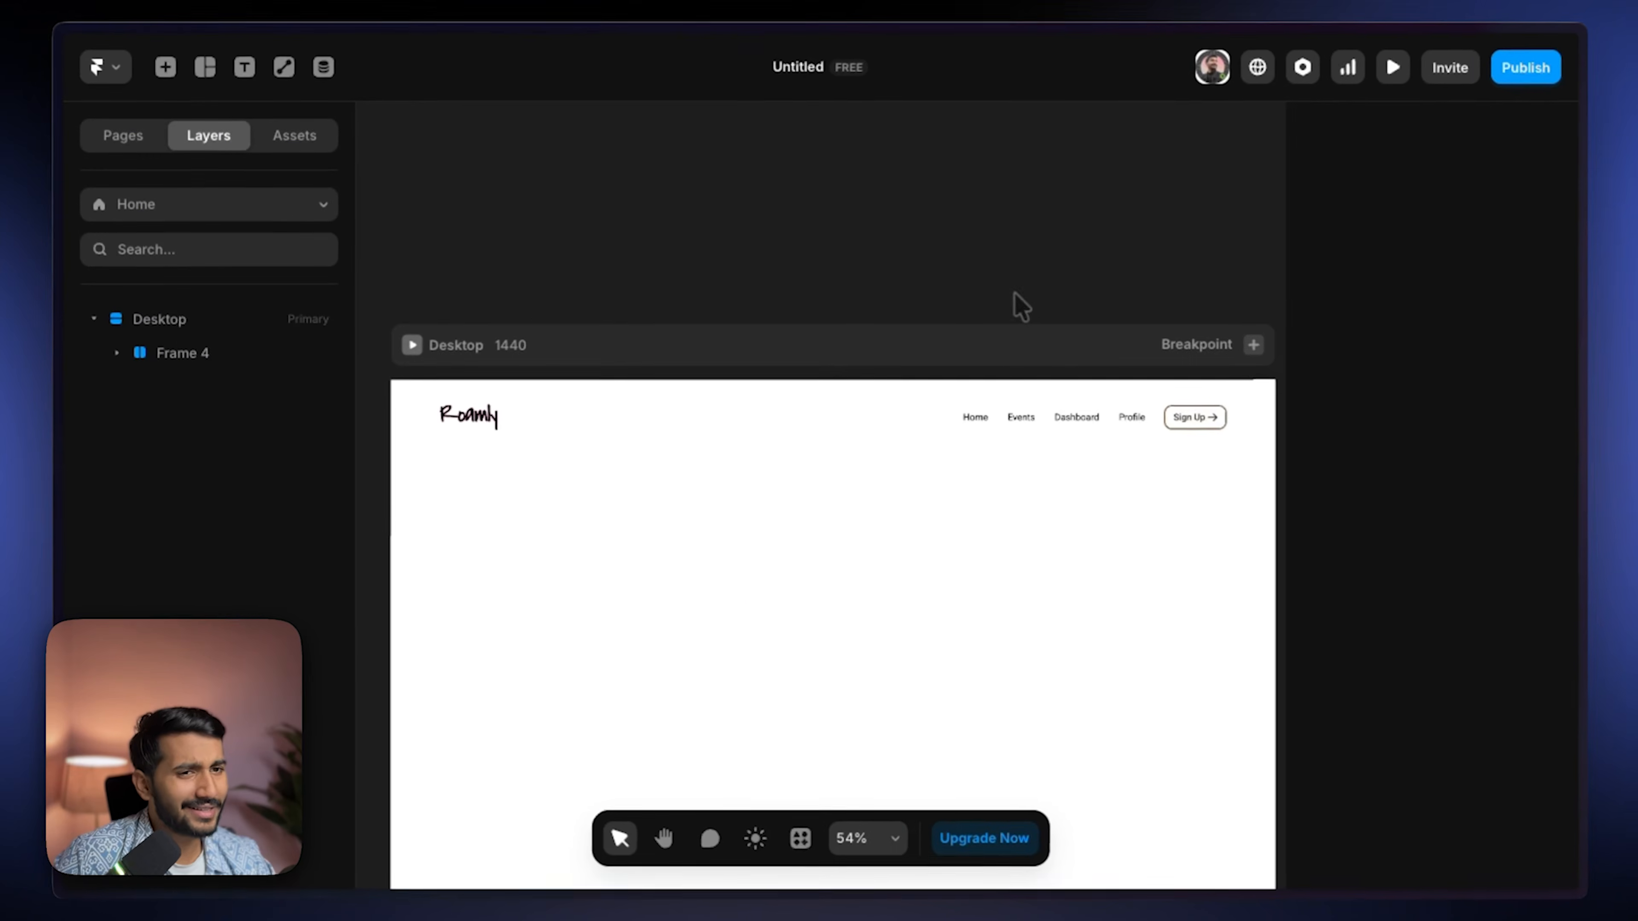
# Step: In Framer, set the Roamly navigation bar's width to Fill with a fixed maximum width of 1280
pyautogui.click(811, 426)
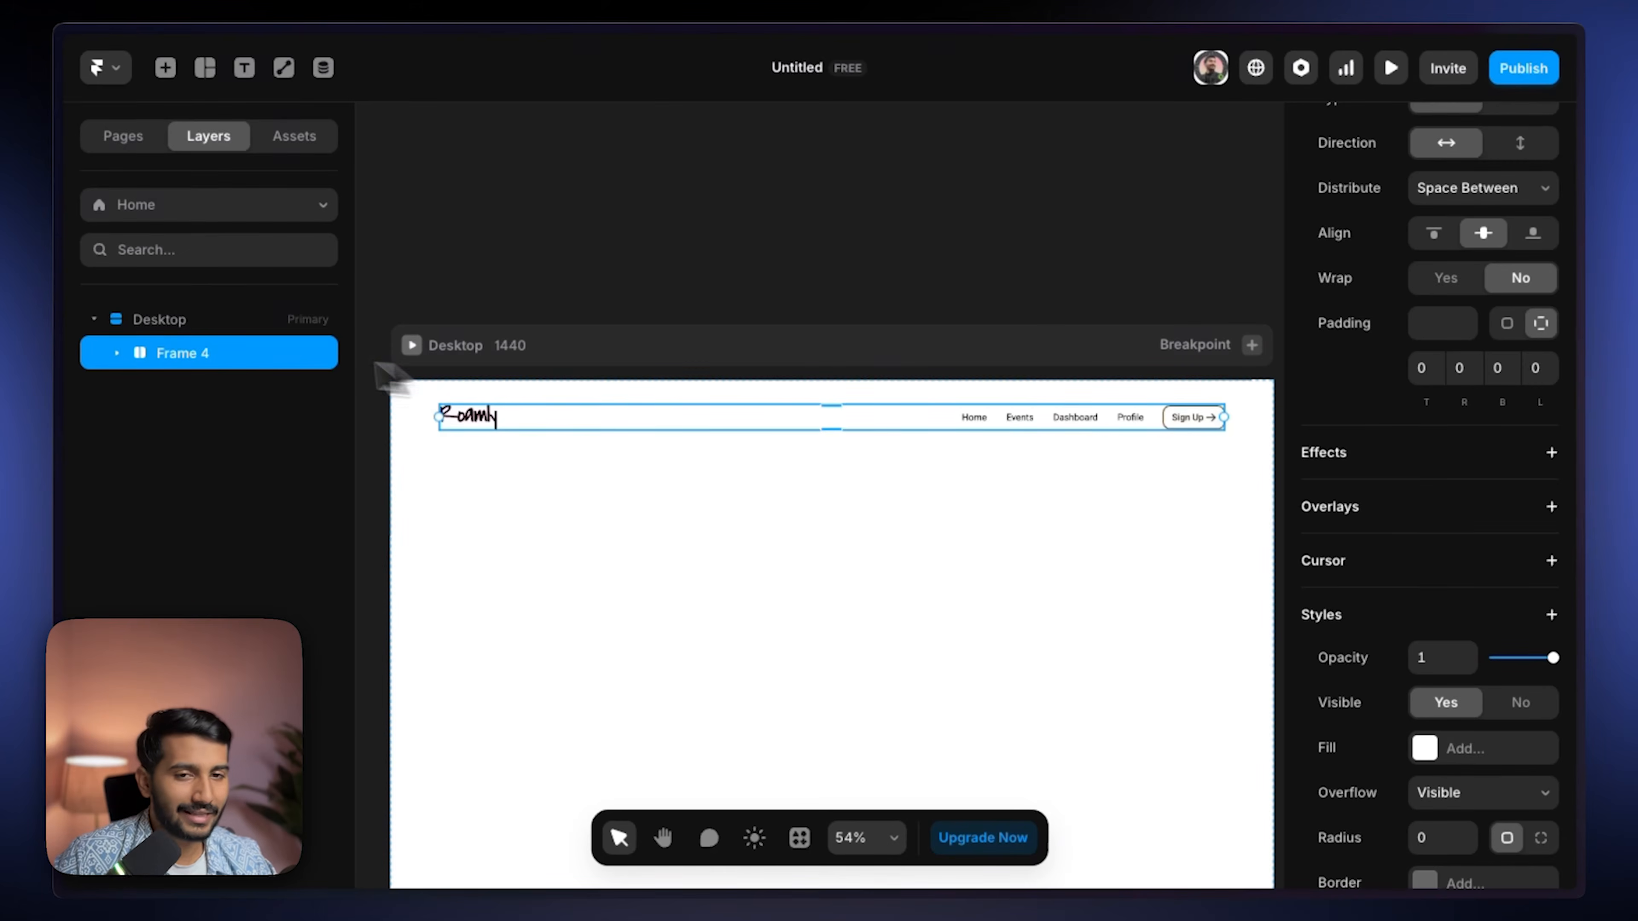
pyautogui.scroll(5, 1419, 459)
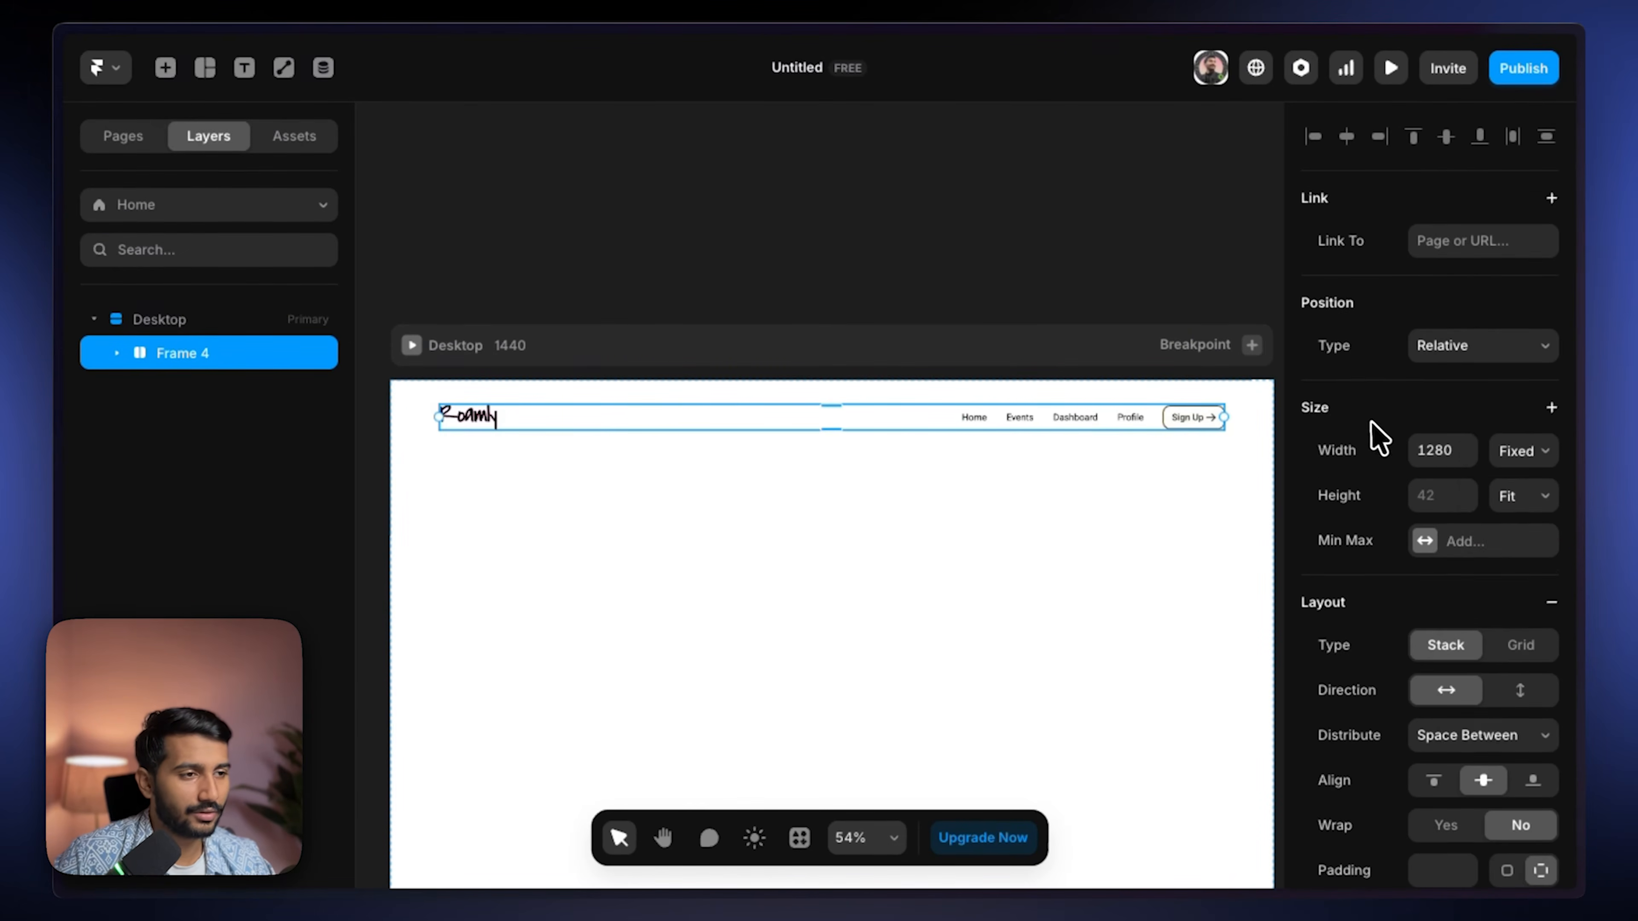
pyautogui.click(1503, 452)
pyautogui.click(1510, 497)
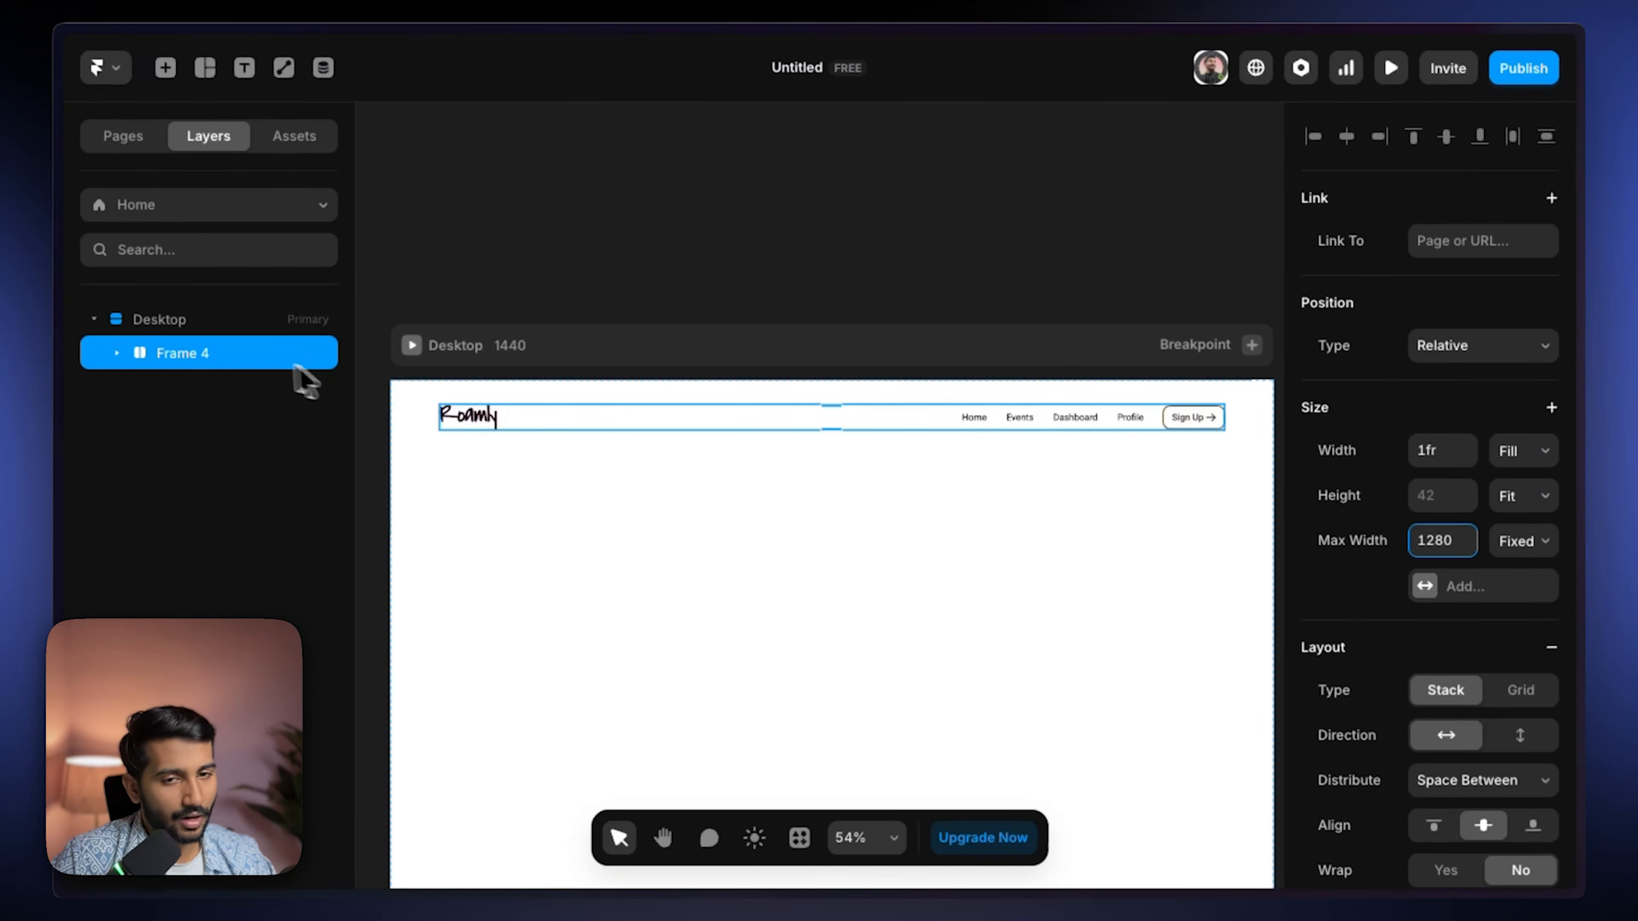
# Step: Turn the navigation bar into a component named Navigation
pyautogui.rightClick(251, 358)
pyautogui.click(313, 177)
pyautogui.write('Navigation')
pyautogui.press('Return')
# Step: Preview the Navigation component and return to its canvas
pyautogui.scroll(-5, 795, 730)
pyautogui.click(620, 575)
pyautogui.press('super+p')
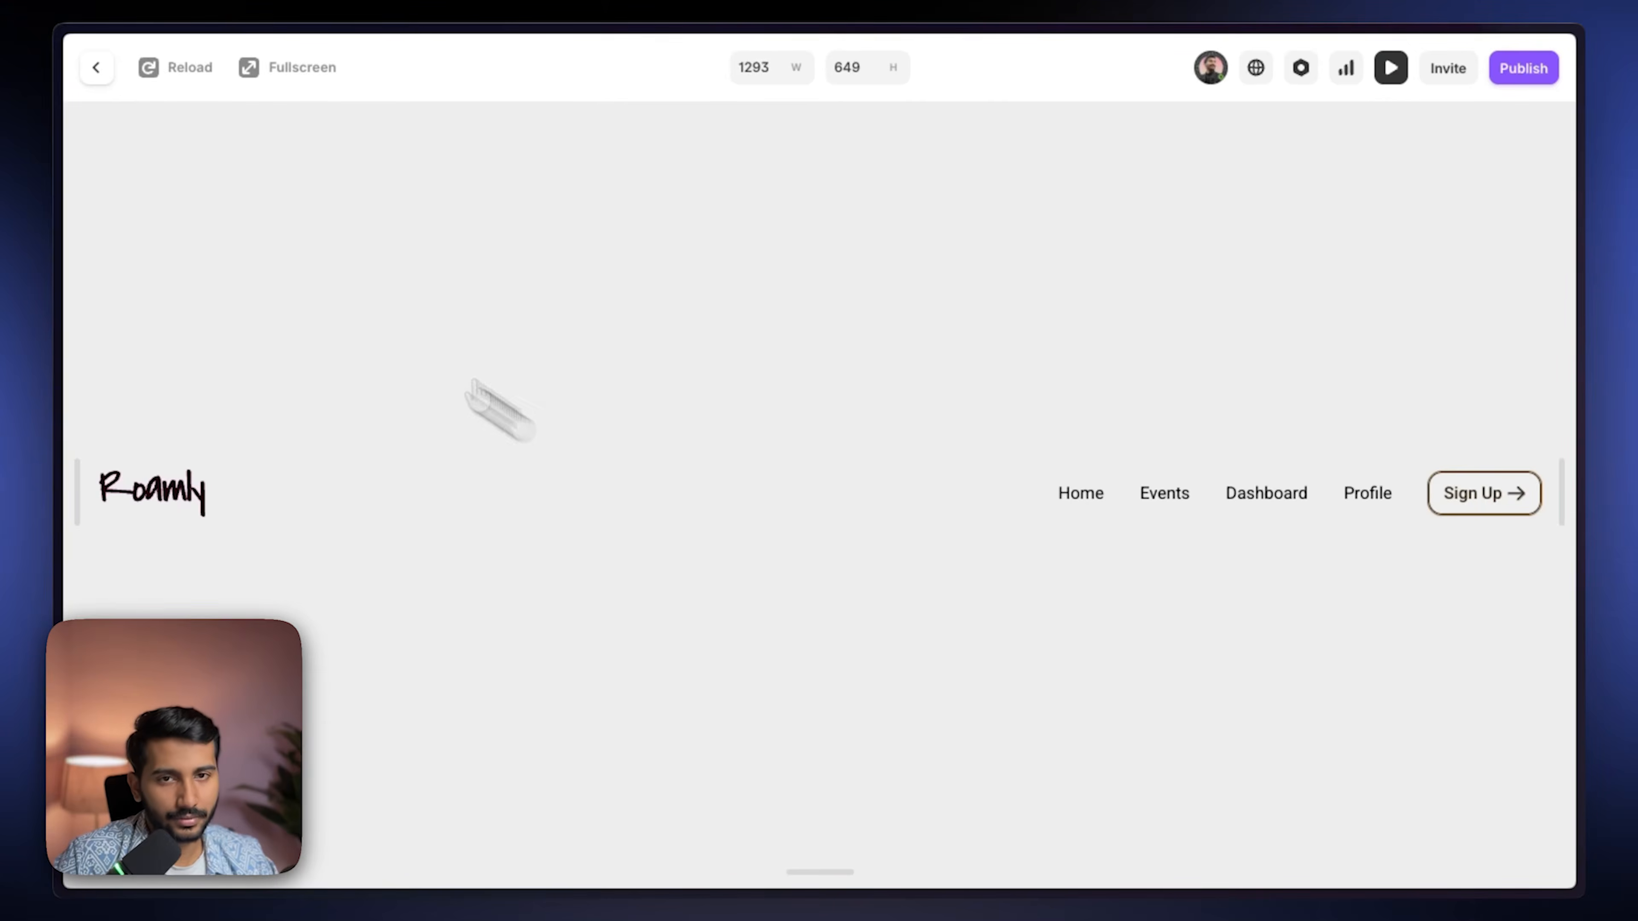
pyautogui.click(96, 67)
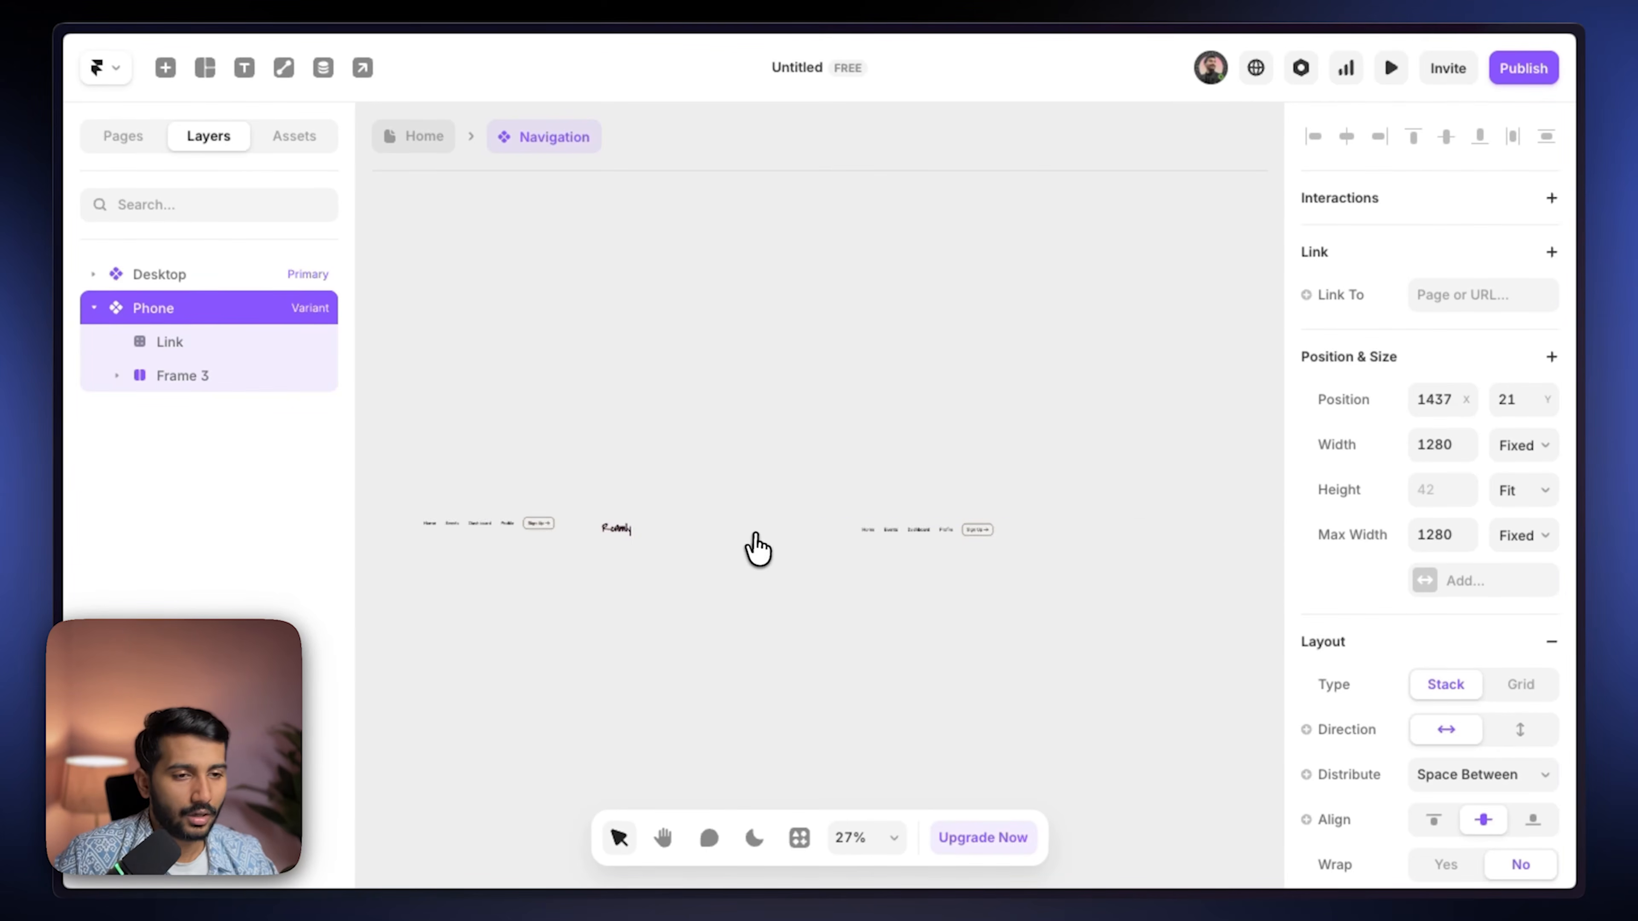
# Step: Remove the Home, Events, Dashboard and Profile links from the Navigation component's Phone variant
pyautogui.scroll(2, 756, 548)
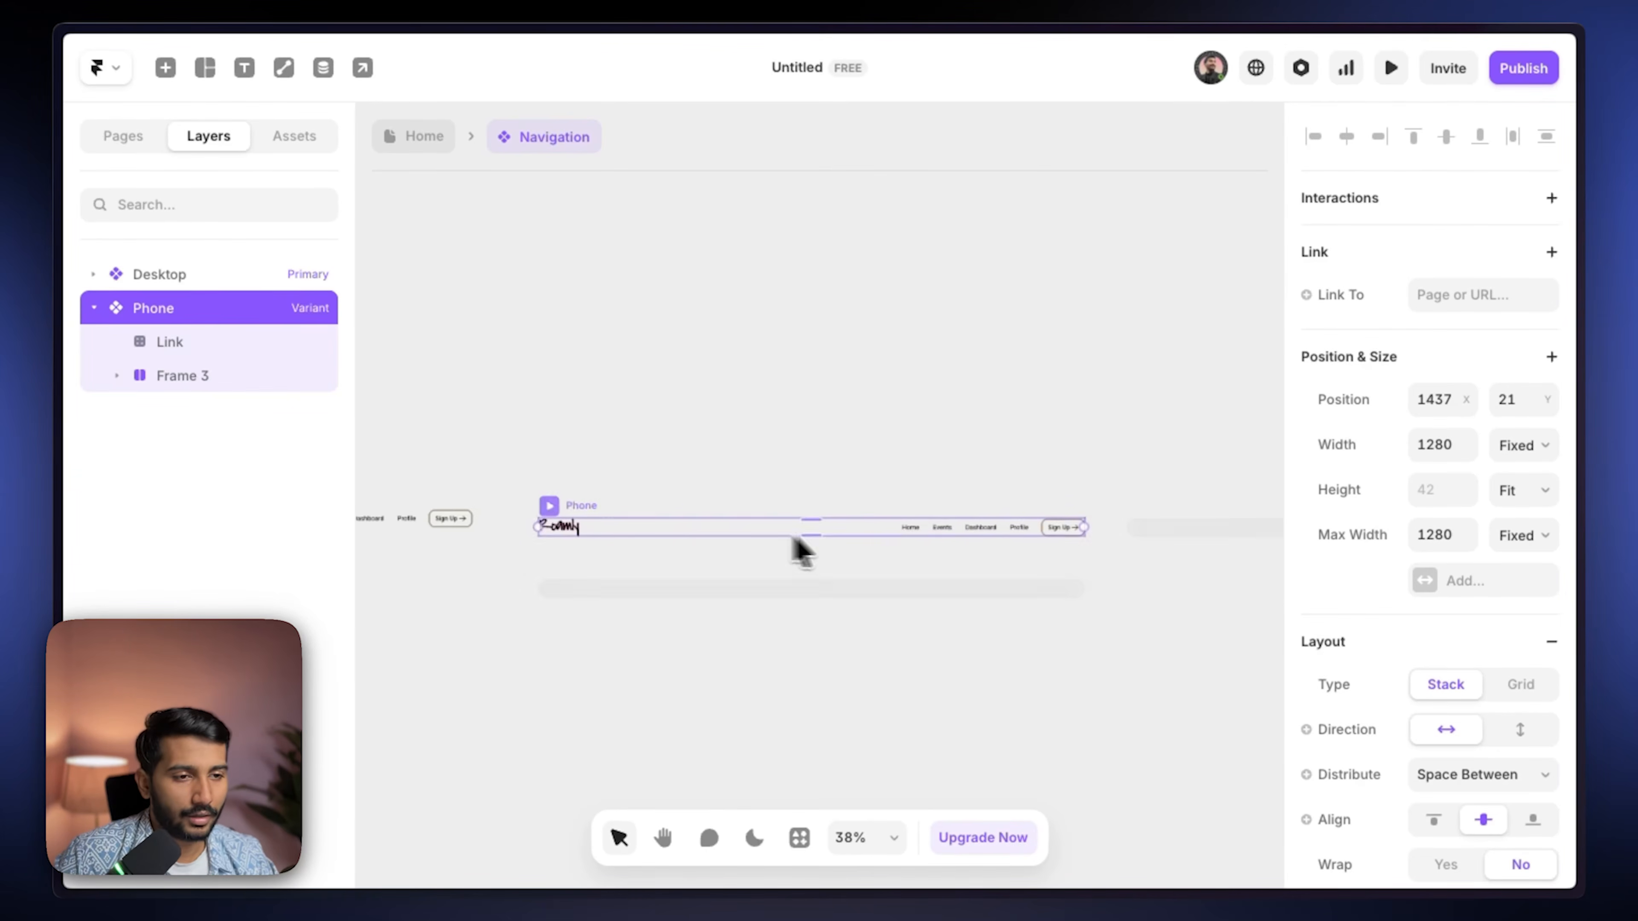
pyautogui.doubleClick(921, 533)
pyautogui.keyDown('shift'); pyautogui.click(943, 528); pyautogui.keyUp('shift')
pyautogui.keyDown('shift'); pyautogui.click(986, 527); pyautogui.keyUp('shift')
pyautogui.keyDown('shift'); pyautogui.click(1026, 527); pyautogui.keyUp('shift')
pyautogui.press('BackSpace')
# Step: Move the Phone variant level with the Desktop variant at position 1492, 0 and set its width to 290
pyautogui.click(815, 528)
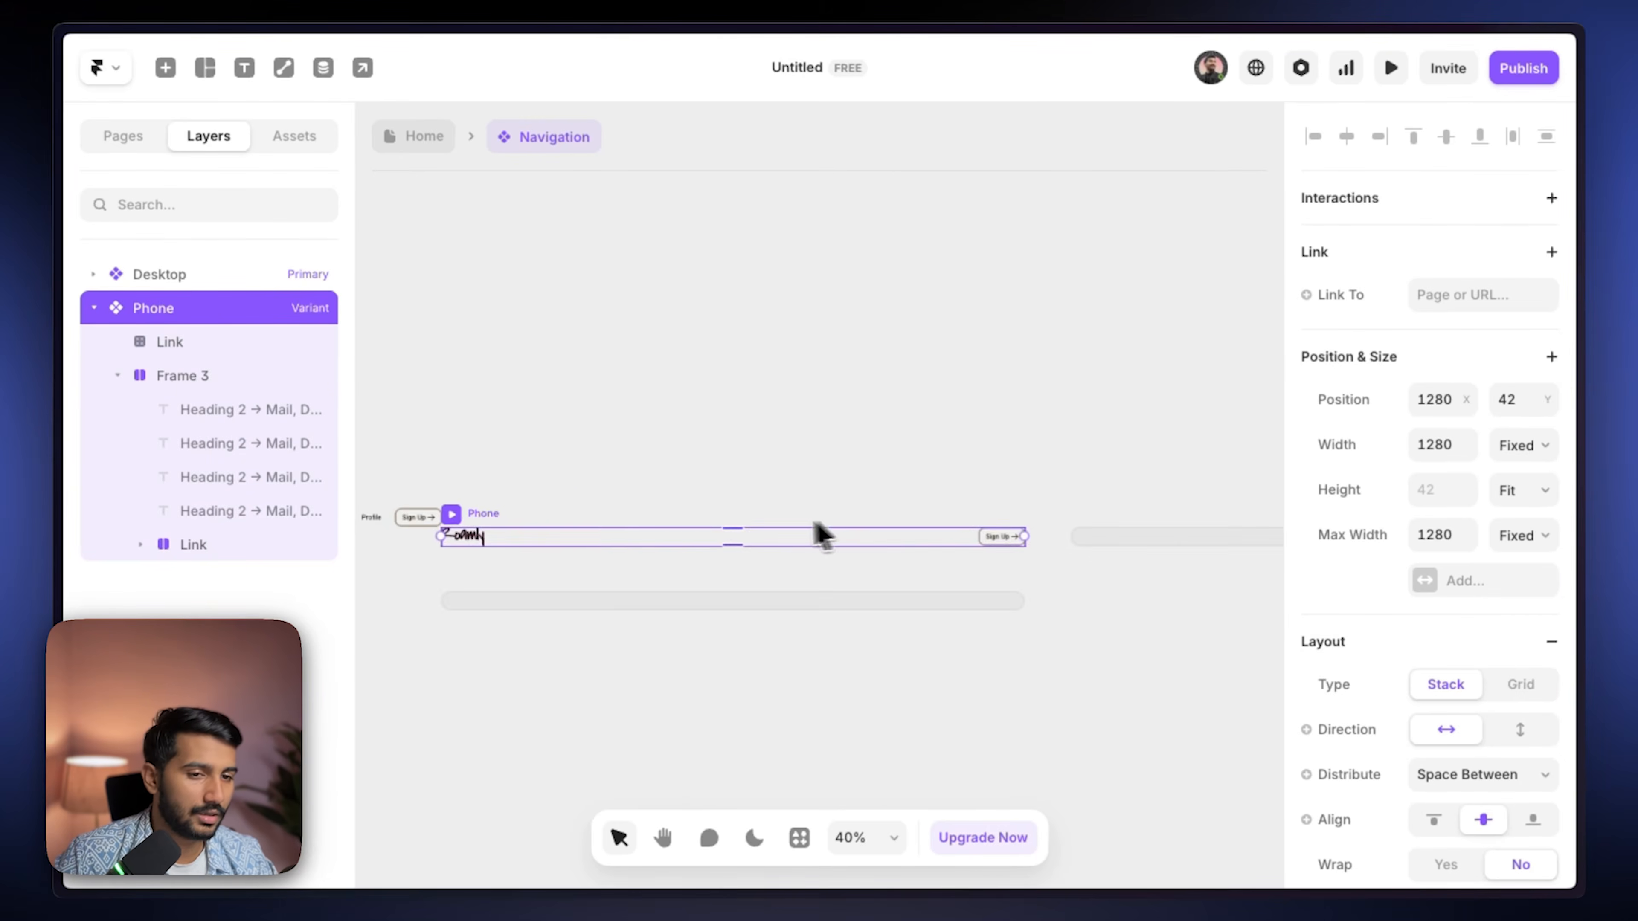
pyautogui.moveTo(583, 533); pyautogui.dragTo(609, 503)
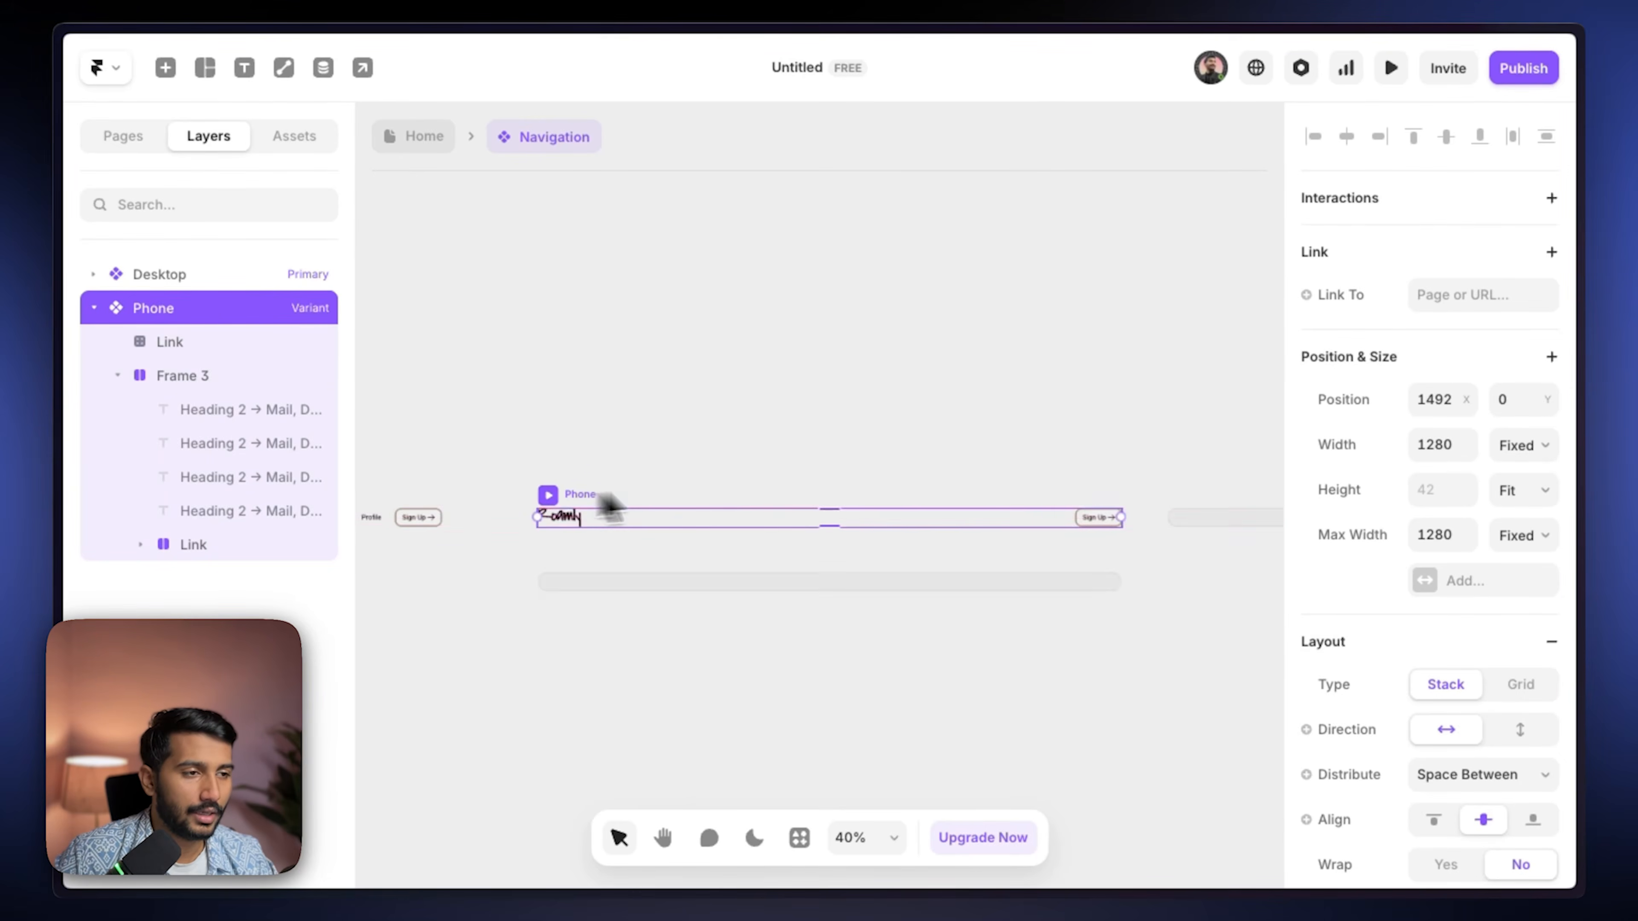
pyautogui.click(1413, 443)
pyautogui.write('290')
pyautogui.press('Return')
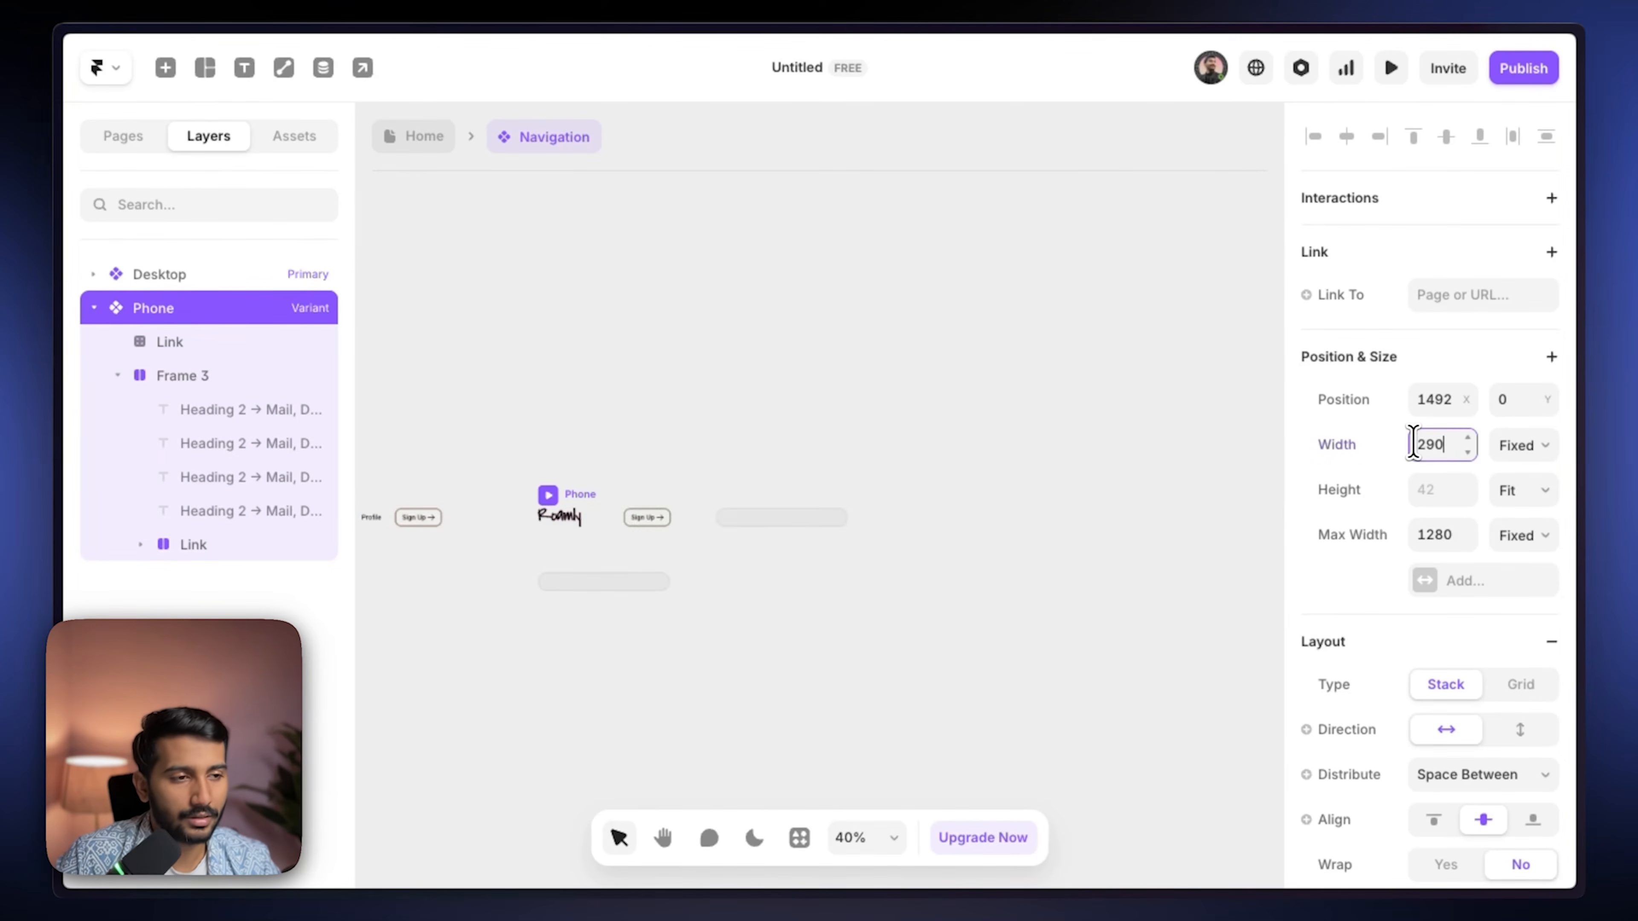
pyautogui.scroll(5, 878, 468)
pyautogui.click(875, 446)
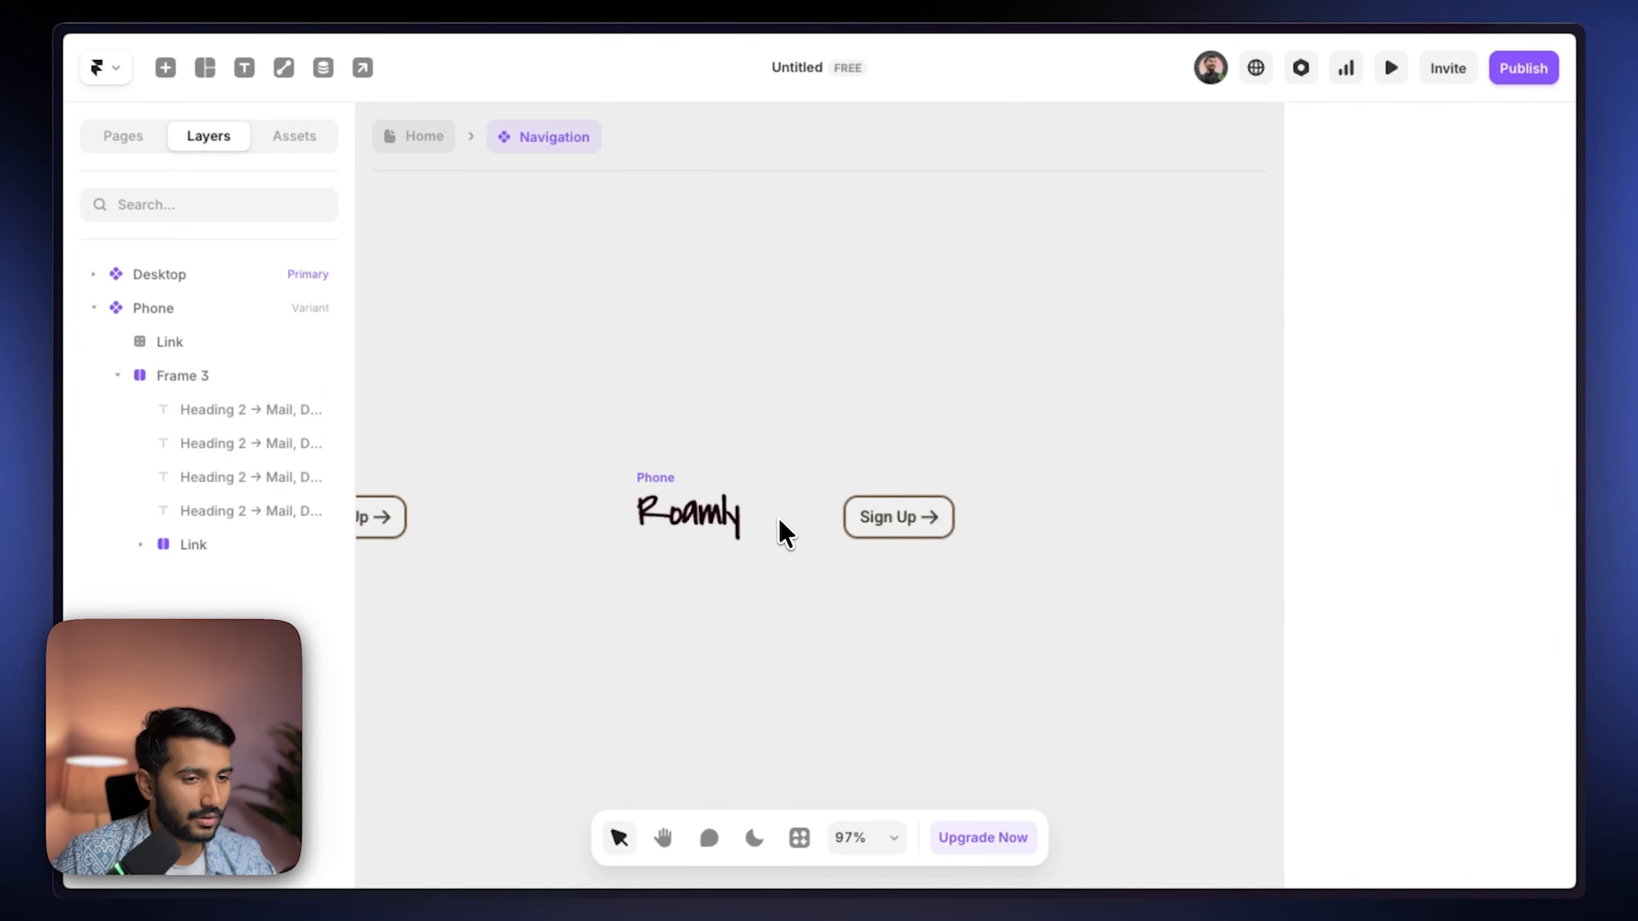
# Step: Turn the Desktop variant's Sign Up button into a component named Link
pyautogui.hscroll(-10, 881, 530)
pyautogui.click(838, 504)
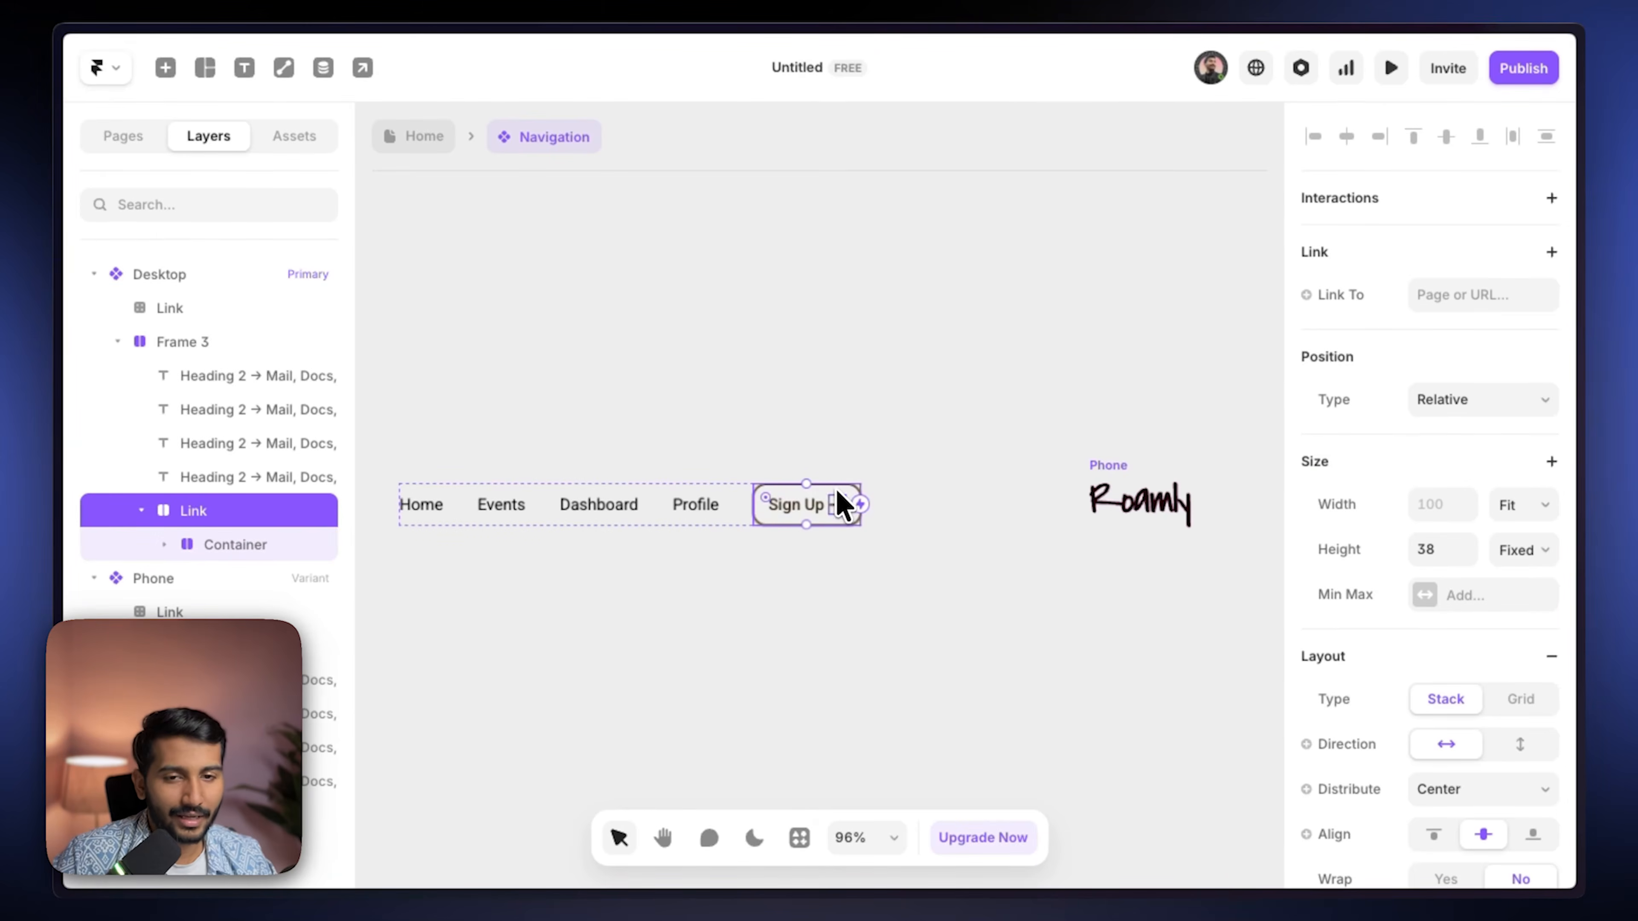
pyautogui.rightClick(839, 504)
pyautogui.click(929, 124)
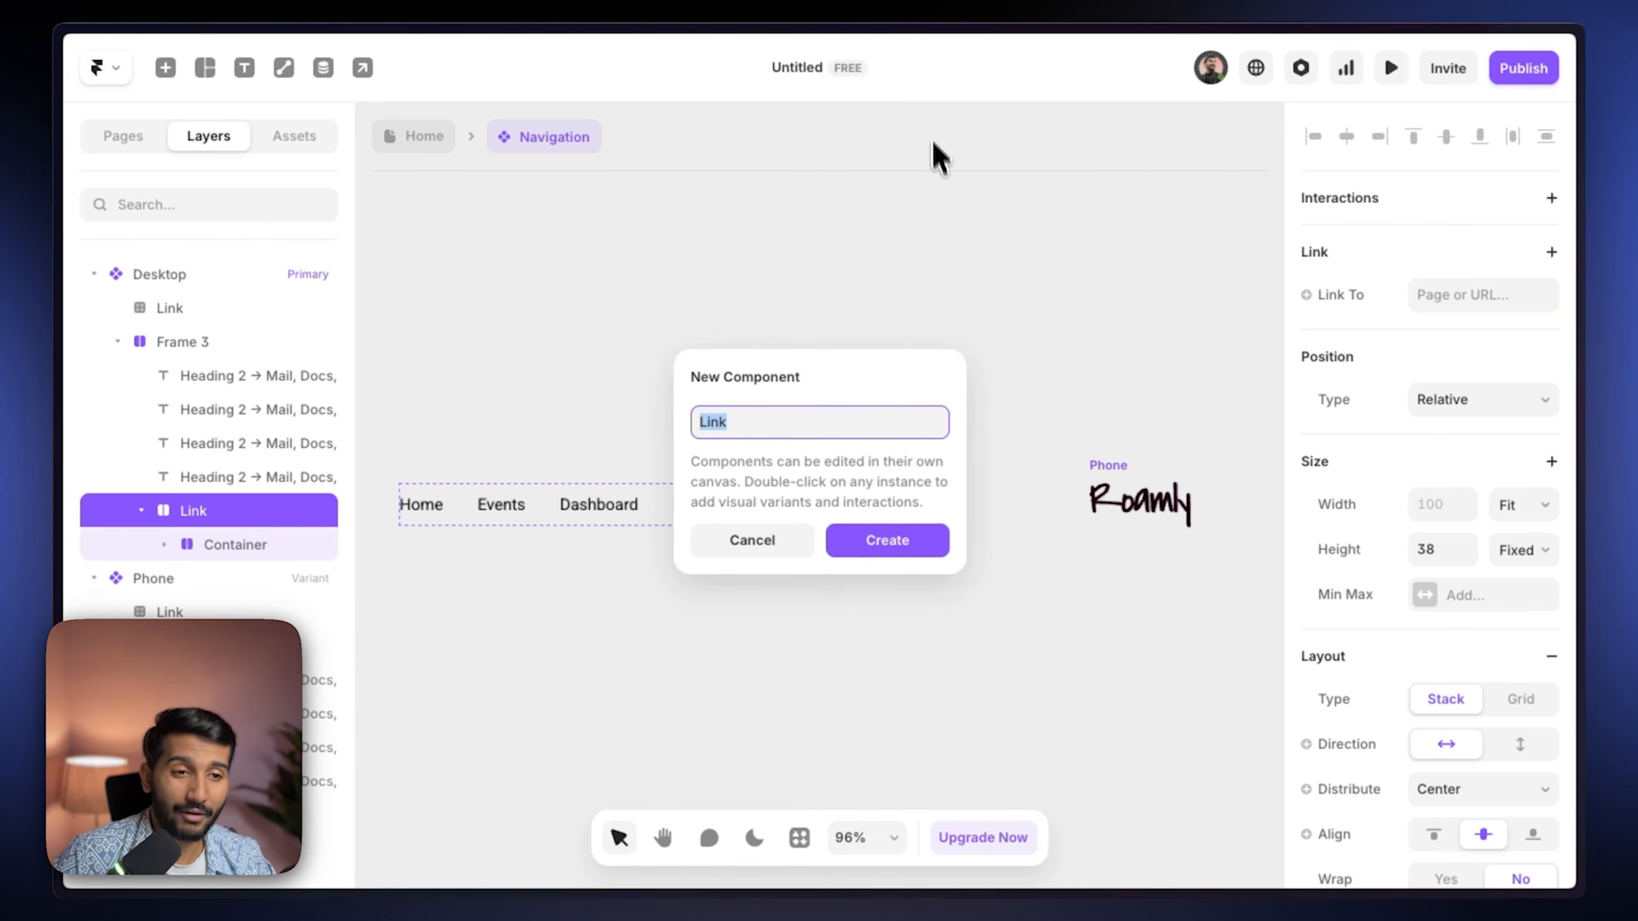
pyautogui.click(881, 544)
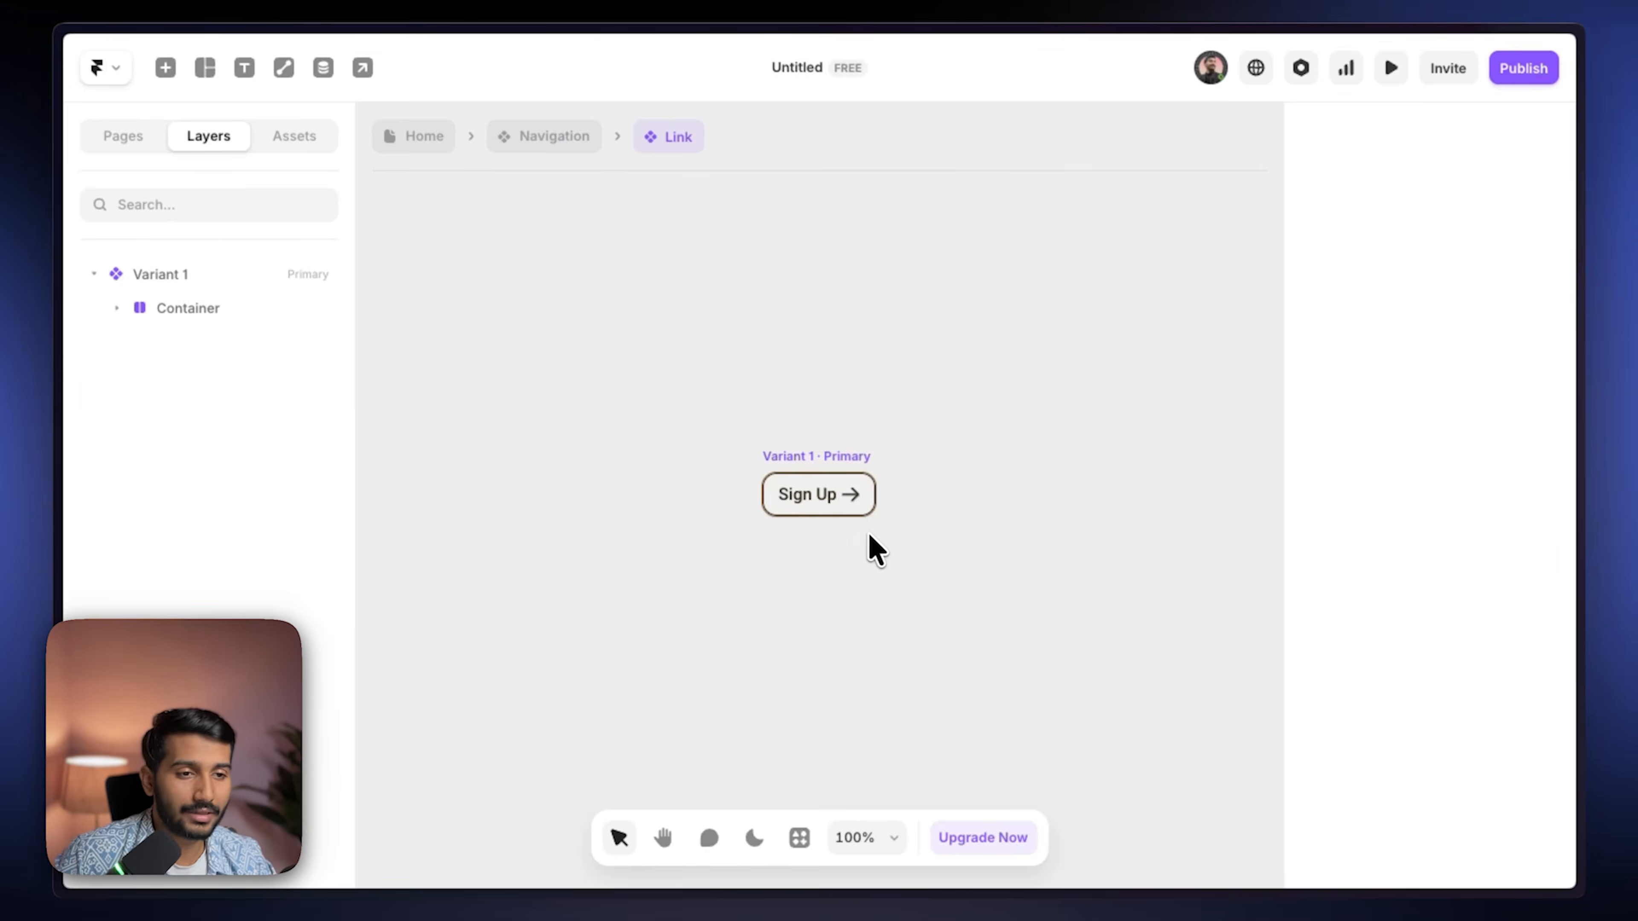
# Step: Add a hover variant to the Sign Up button component and fill it with D99F00 at 12% opacity
pyautogui.click(814, 461)
pyautogui.click(819, 648)
pyautogui.click(859, 668)
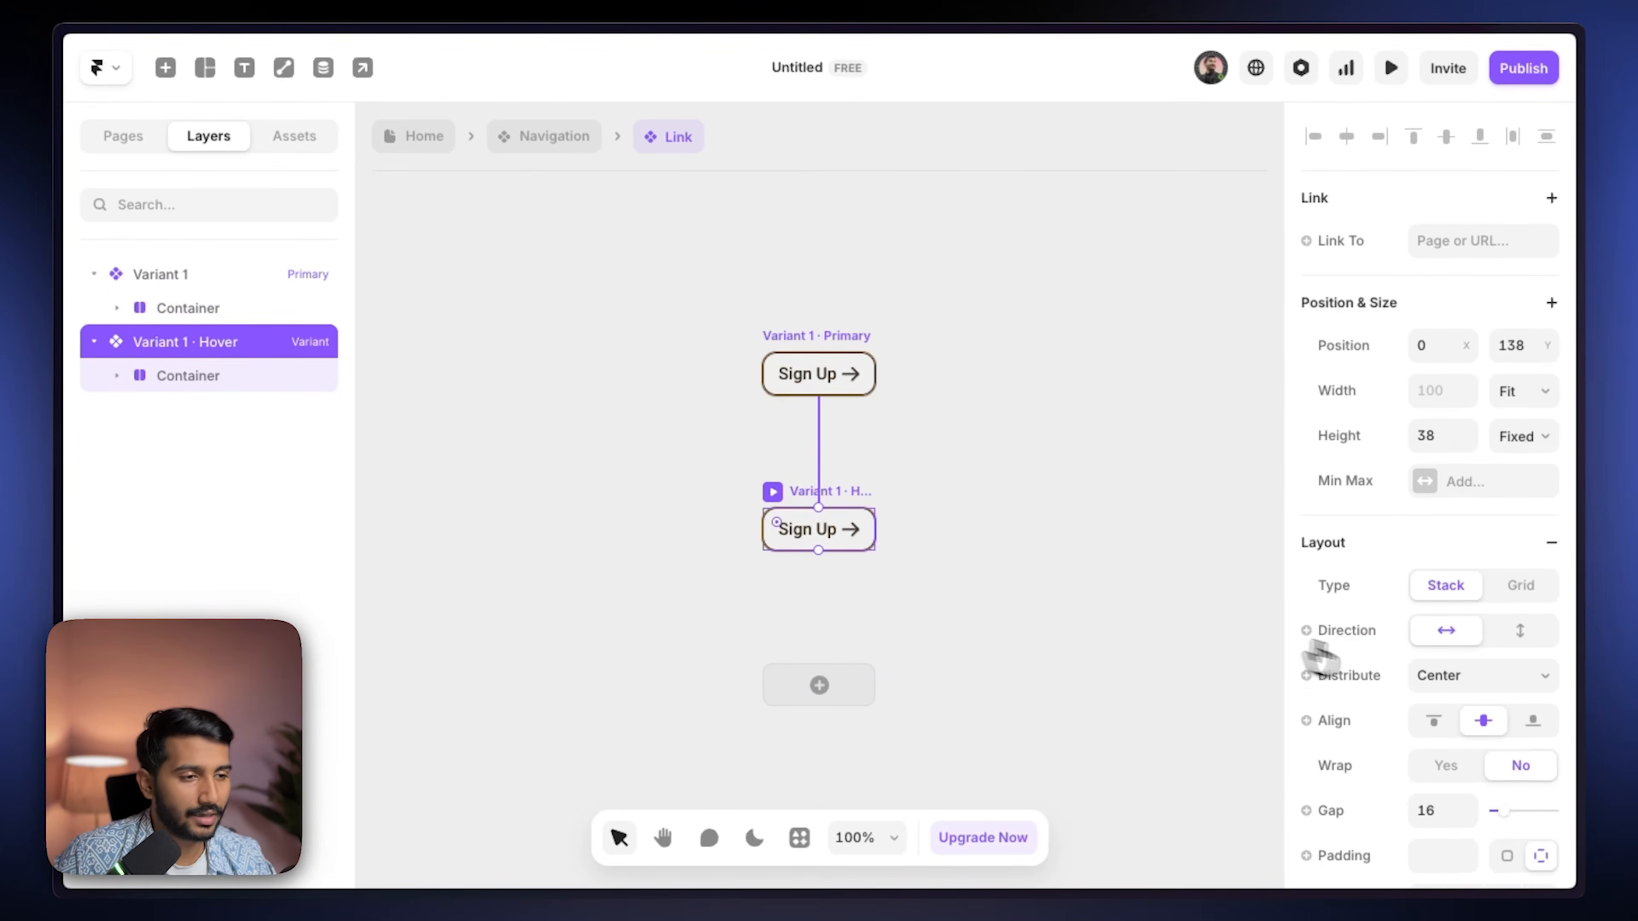
pyautogui.scroll(-10, 1318, 658)
pyautogui.click(1427, 666)
pyautogui.moveTo(1090, 697)
pyautogui.mouseDown()
pyautogui.moveTo(1013, 697)
pyautogui.moveTo(1032, 696)
pyautogui.mouseUp()
pyautogui.moveTo(1212, 567); pyautogui.dragTo(1280, 571)
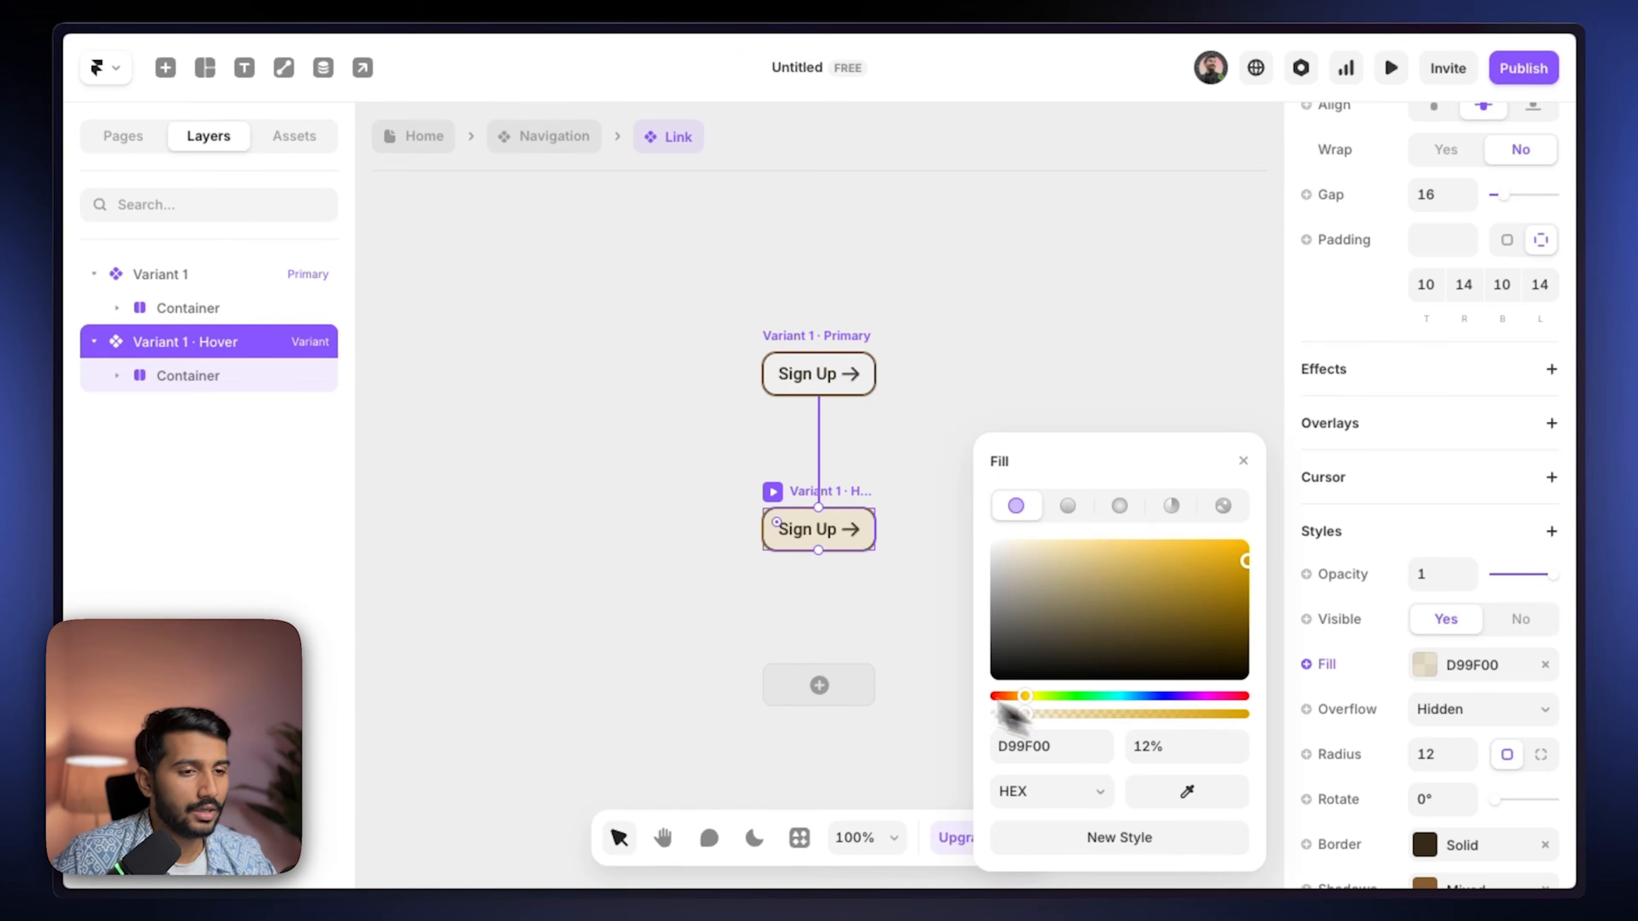
# Step: Preview the Sign Up button component, then go back to the Home page
pyautogui.click(795, 632)
pyautogui.press('super+p')
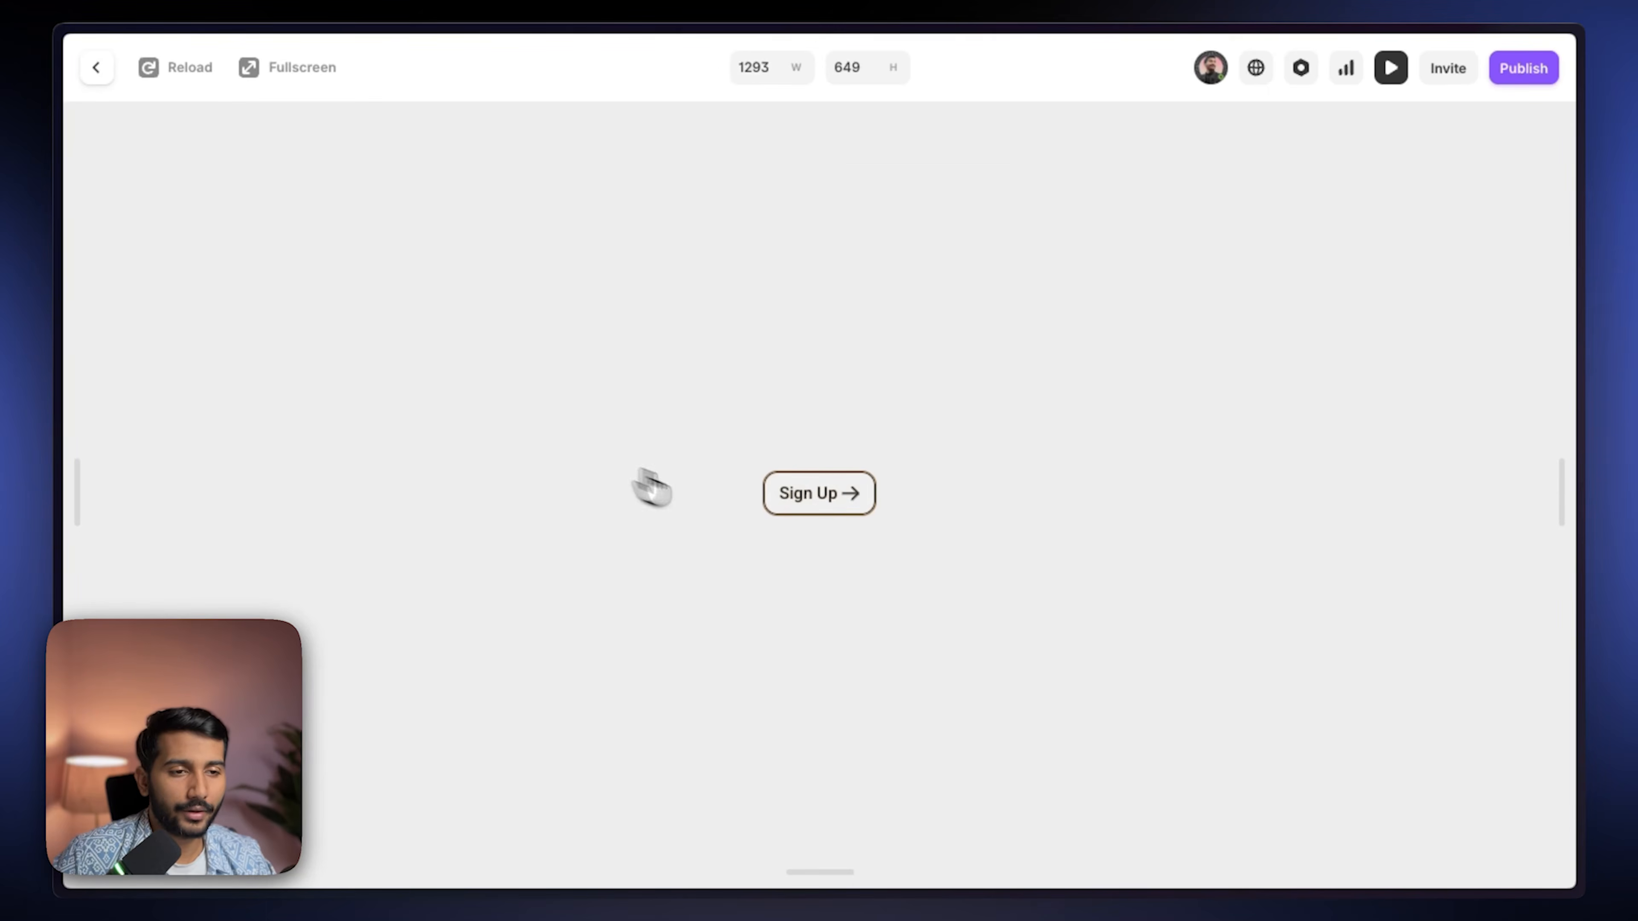
pyautogui.click(98, 68)
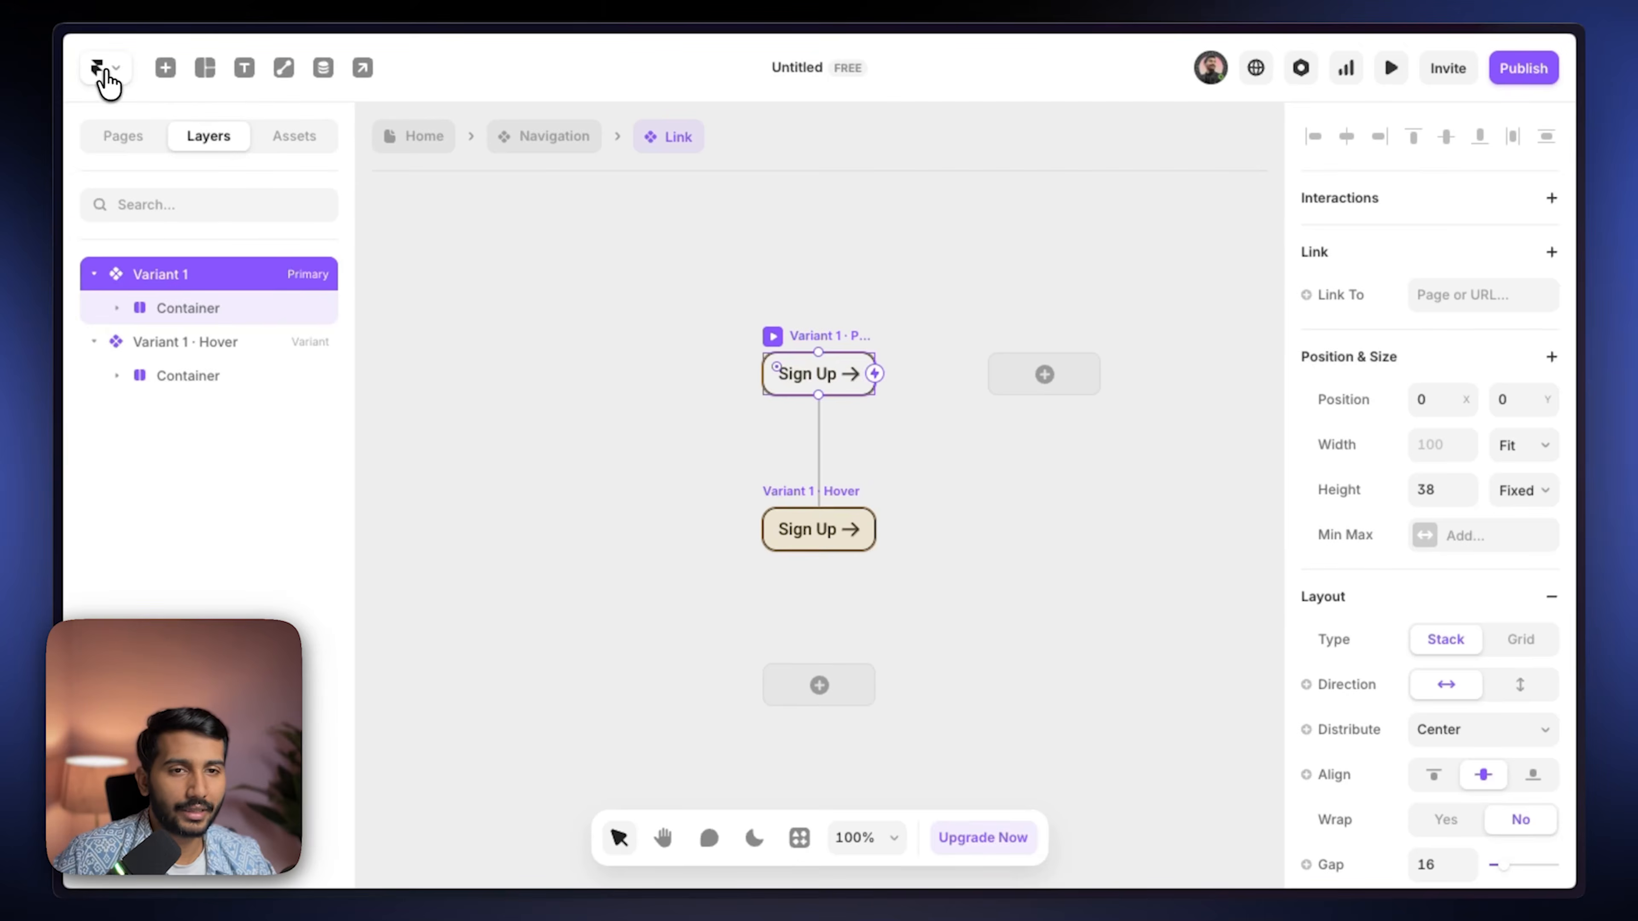
pyautogui.click(432, 141)
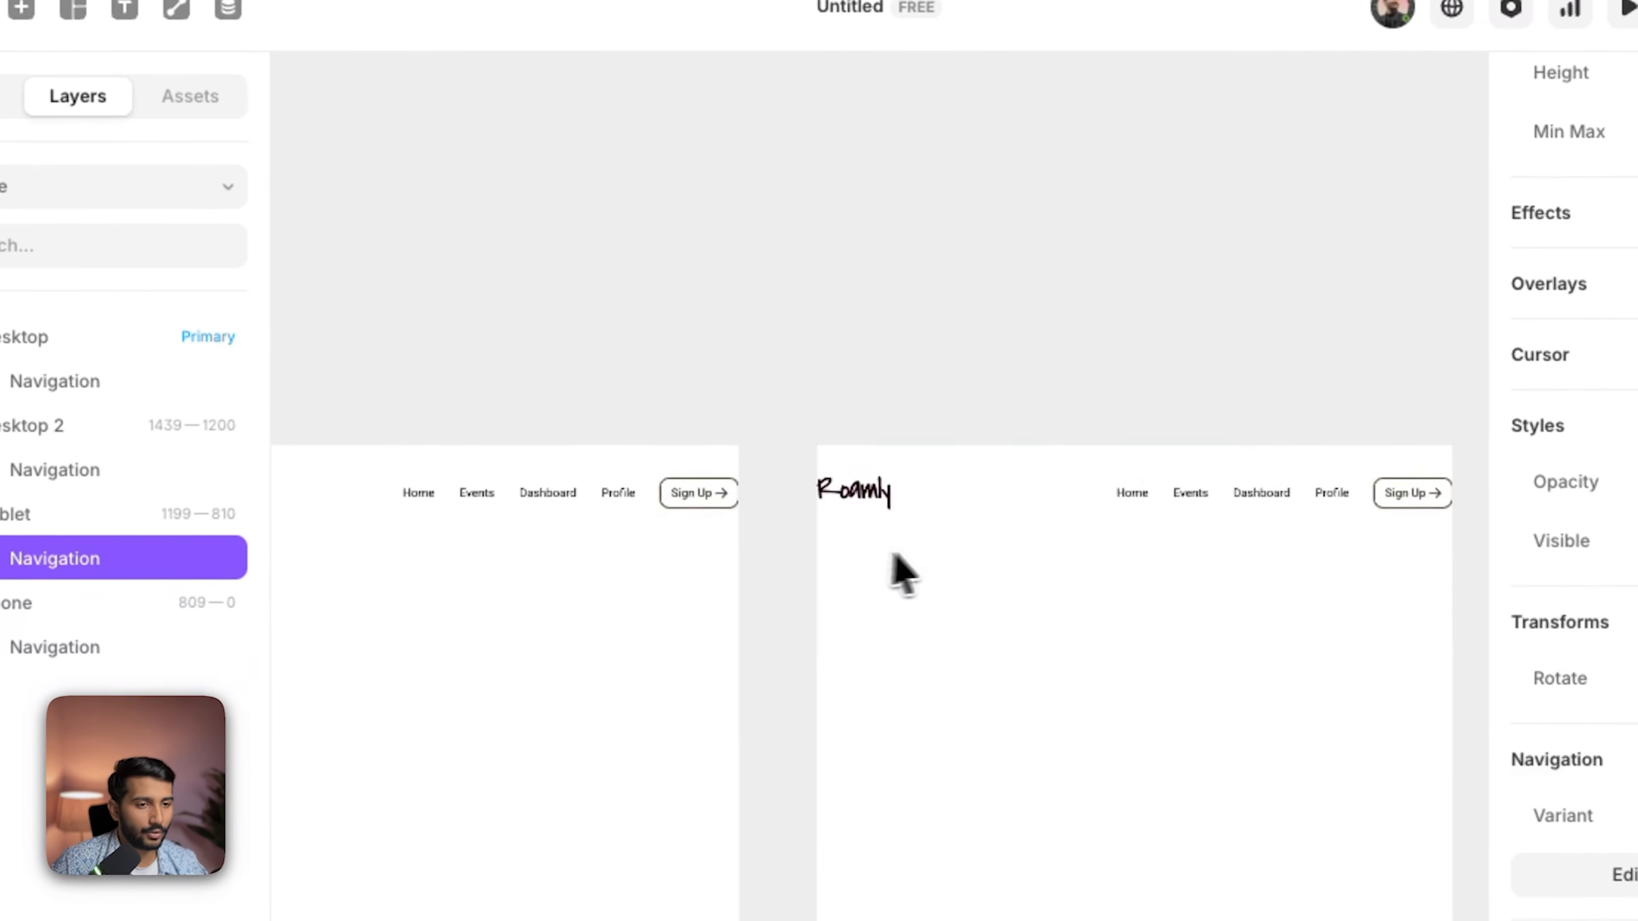
# Step: Wrap the Navigation instance on the Tablet breakpoint in a stack
pyautogui.scroll(-2, 833, 501)
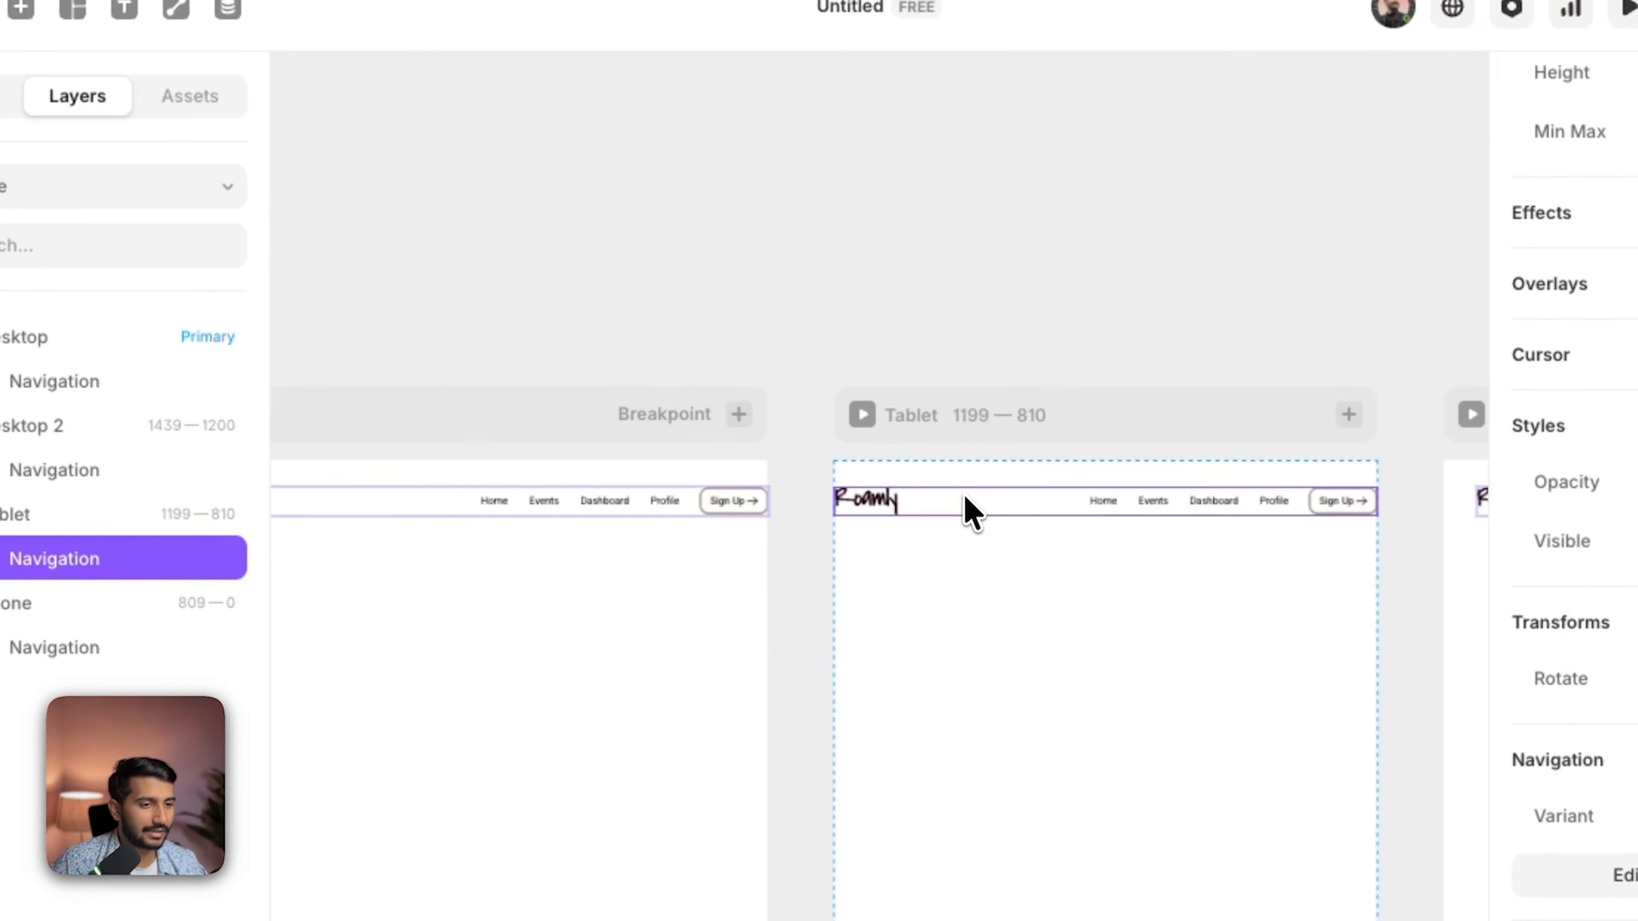
pyautogui.rightClick(993, 510)
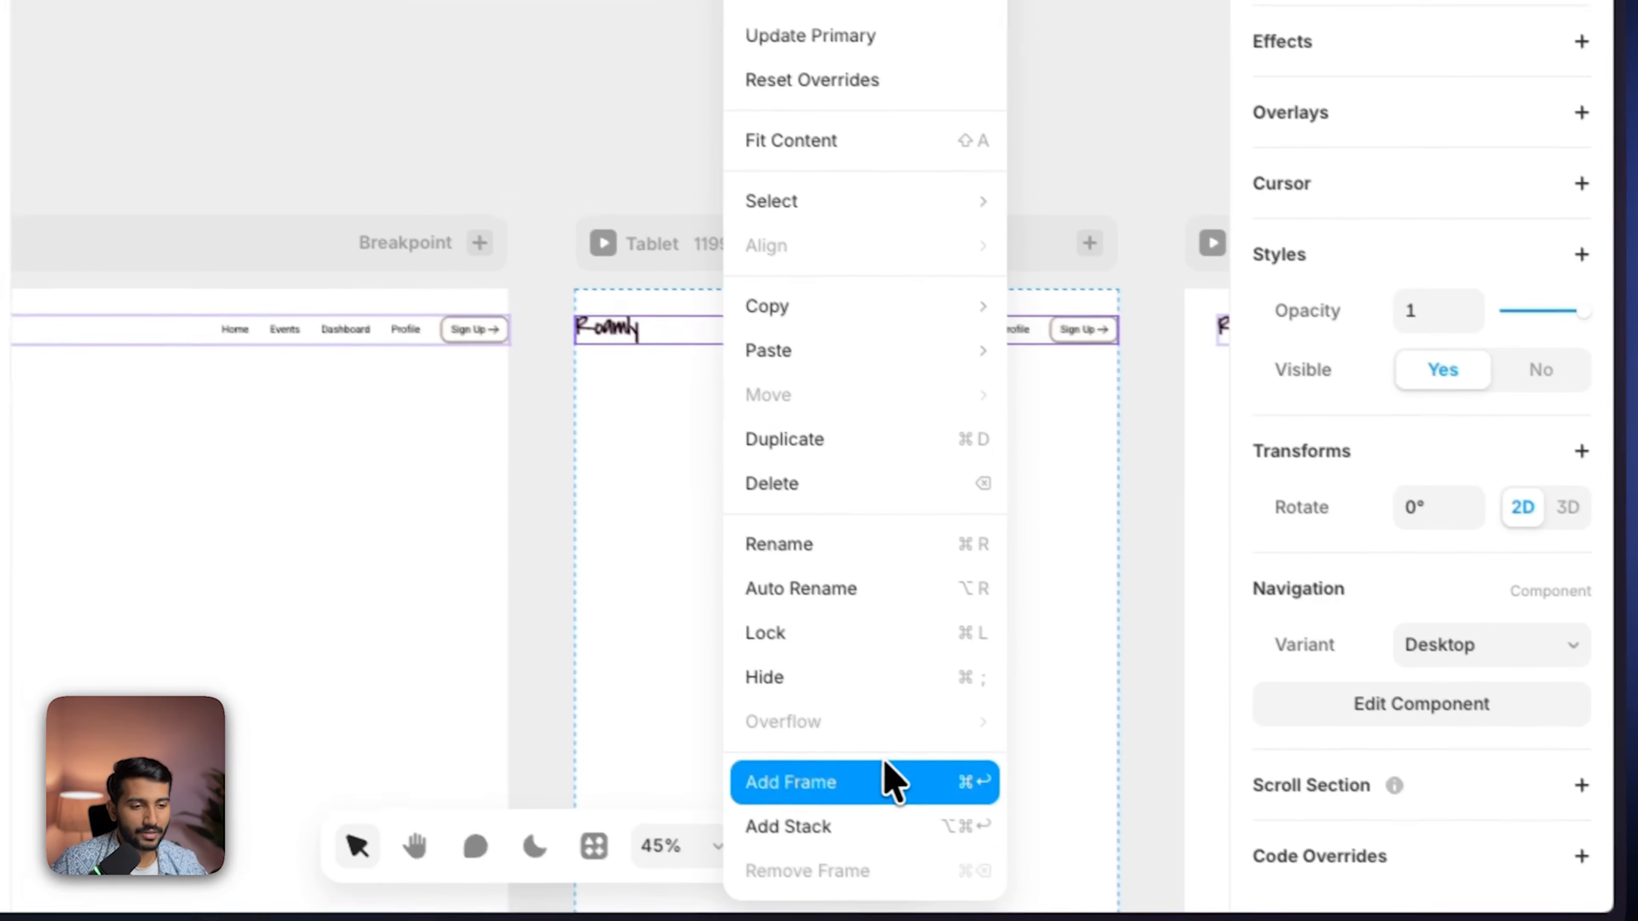
pyautogui.click(867, 826)
# Step: Give the Tablet breakpoint's navigation stack individual padding of 10 on the left and right sides and 0 elsewhere
pyautogui.scroll(-6, 1355, 491)
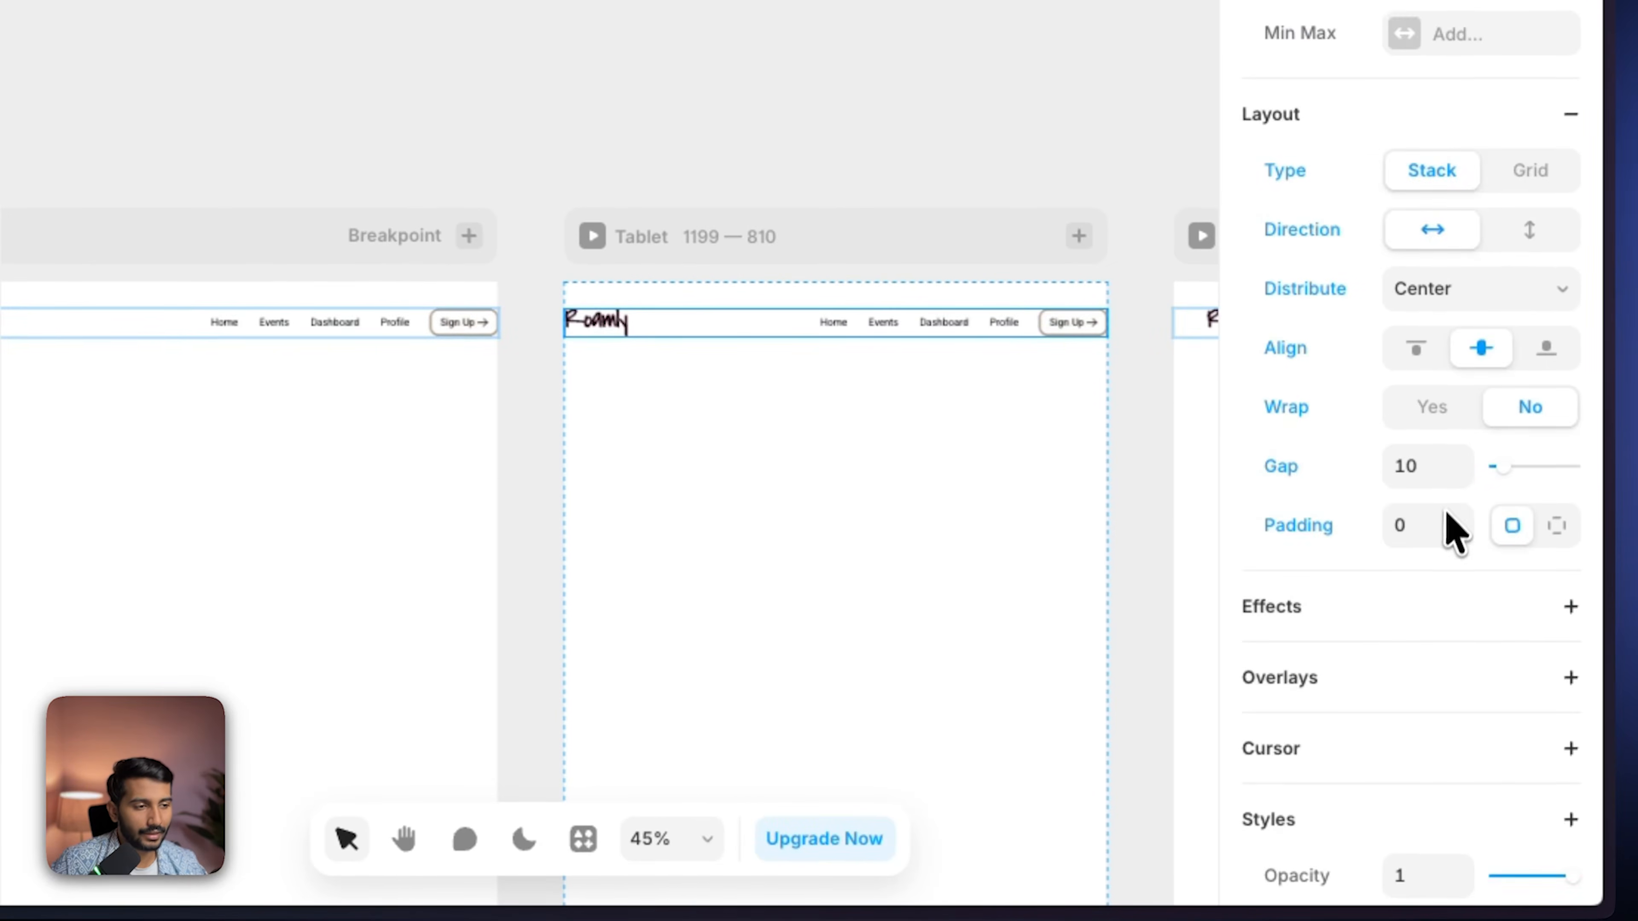
pyautogui.click(1554, 509)
pyautogui.click(1459, 566)
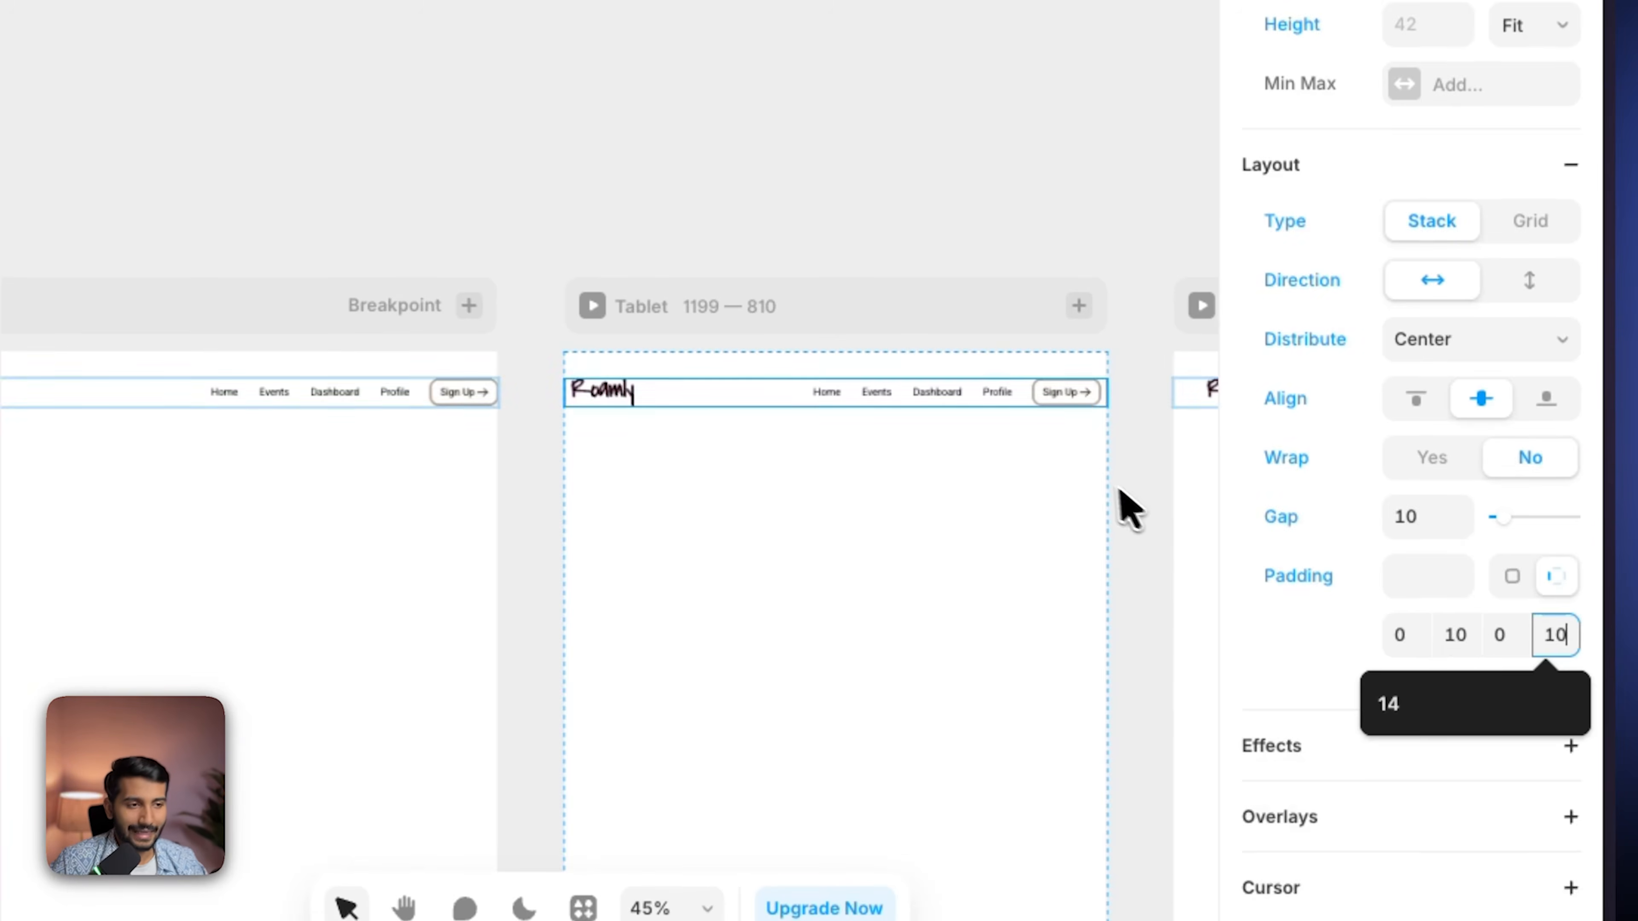
pyautogui.click(1123, 488)
pyautogui.scroll(2, 1013, 484)
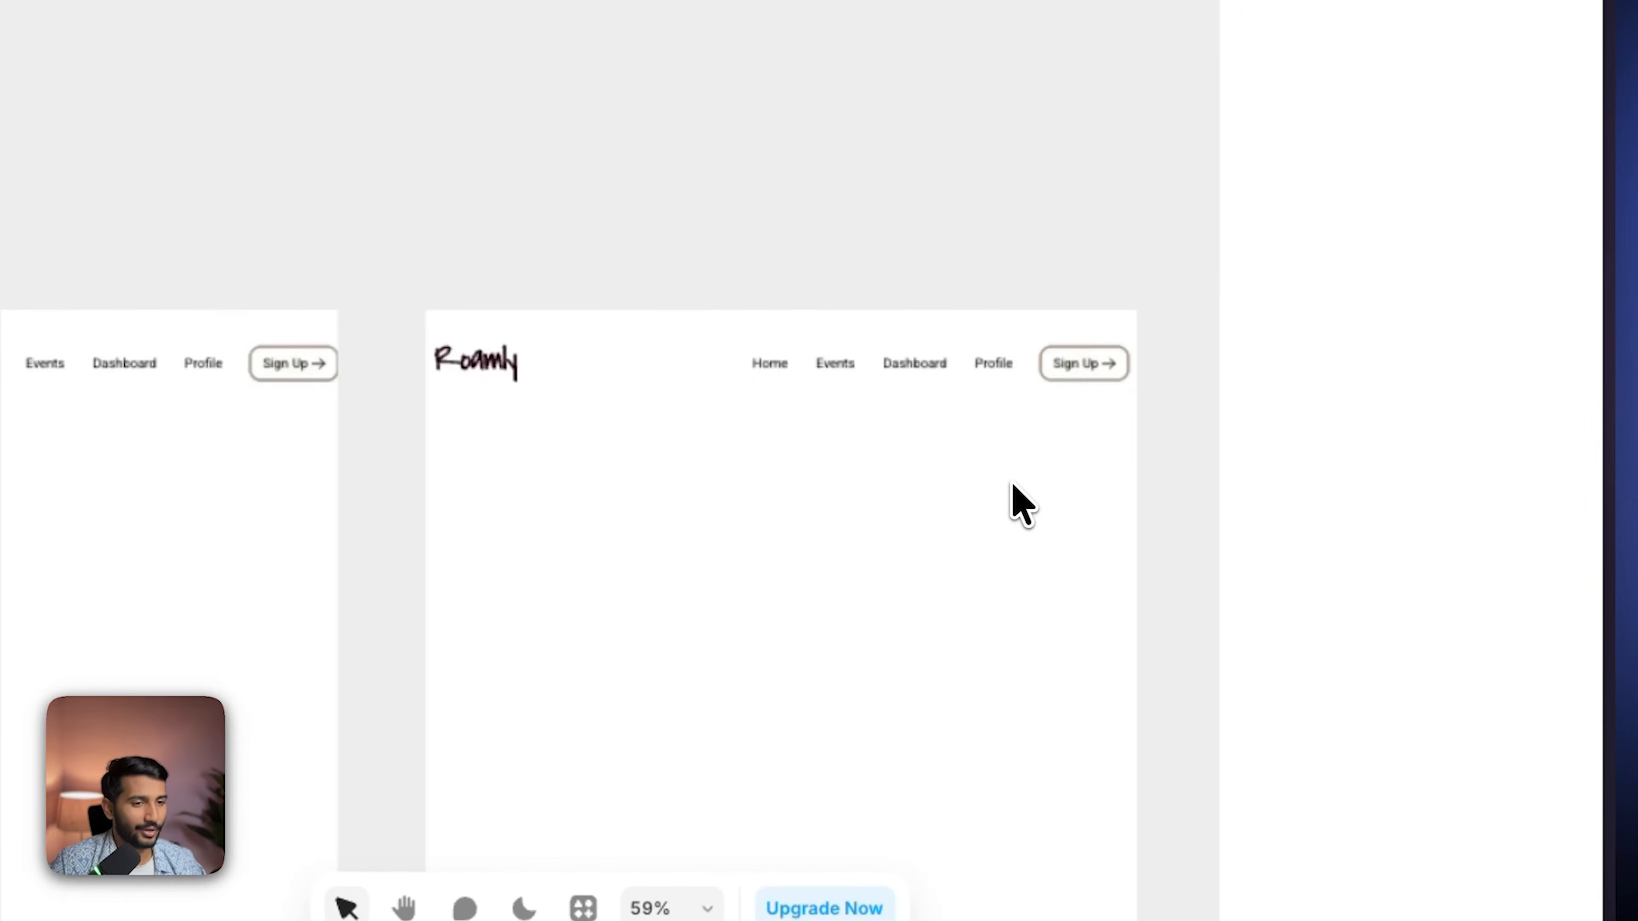
pyautogui.scroll(-6, 1013, 484)
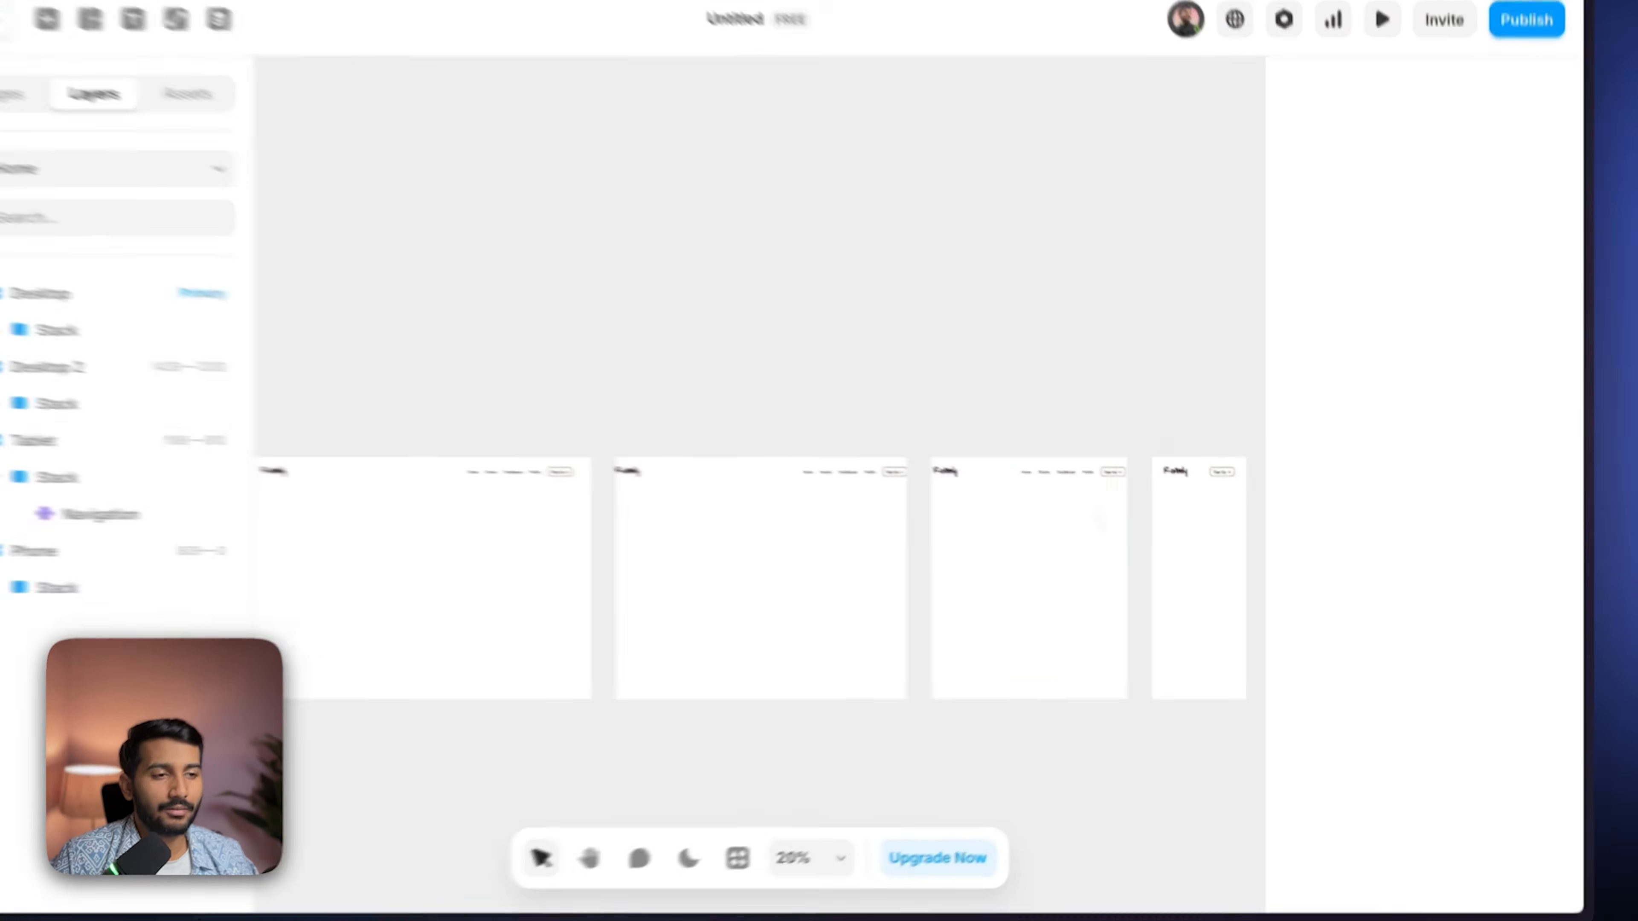
pyautogui.scroll(-1, 1011, 481)
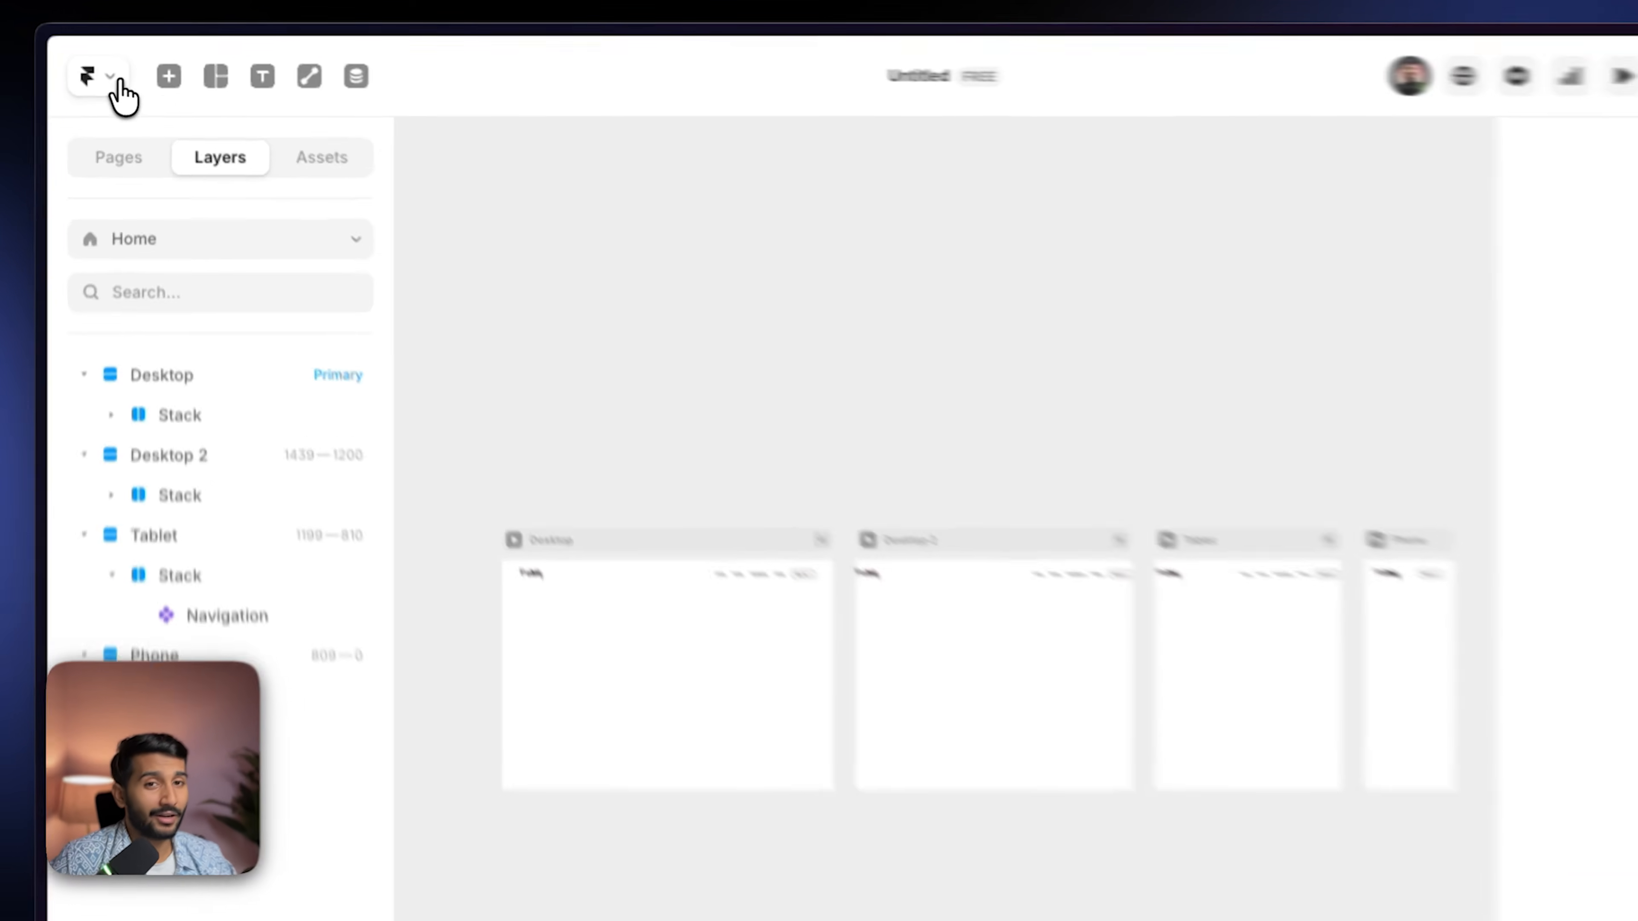
# Step: Open the finished Roamly project, look through its Desktop landing page from hero to footer, and start its preview
pyautogui.click(120, 70)
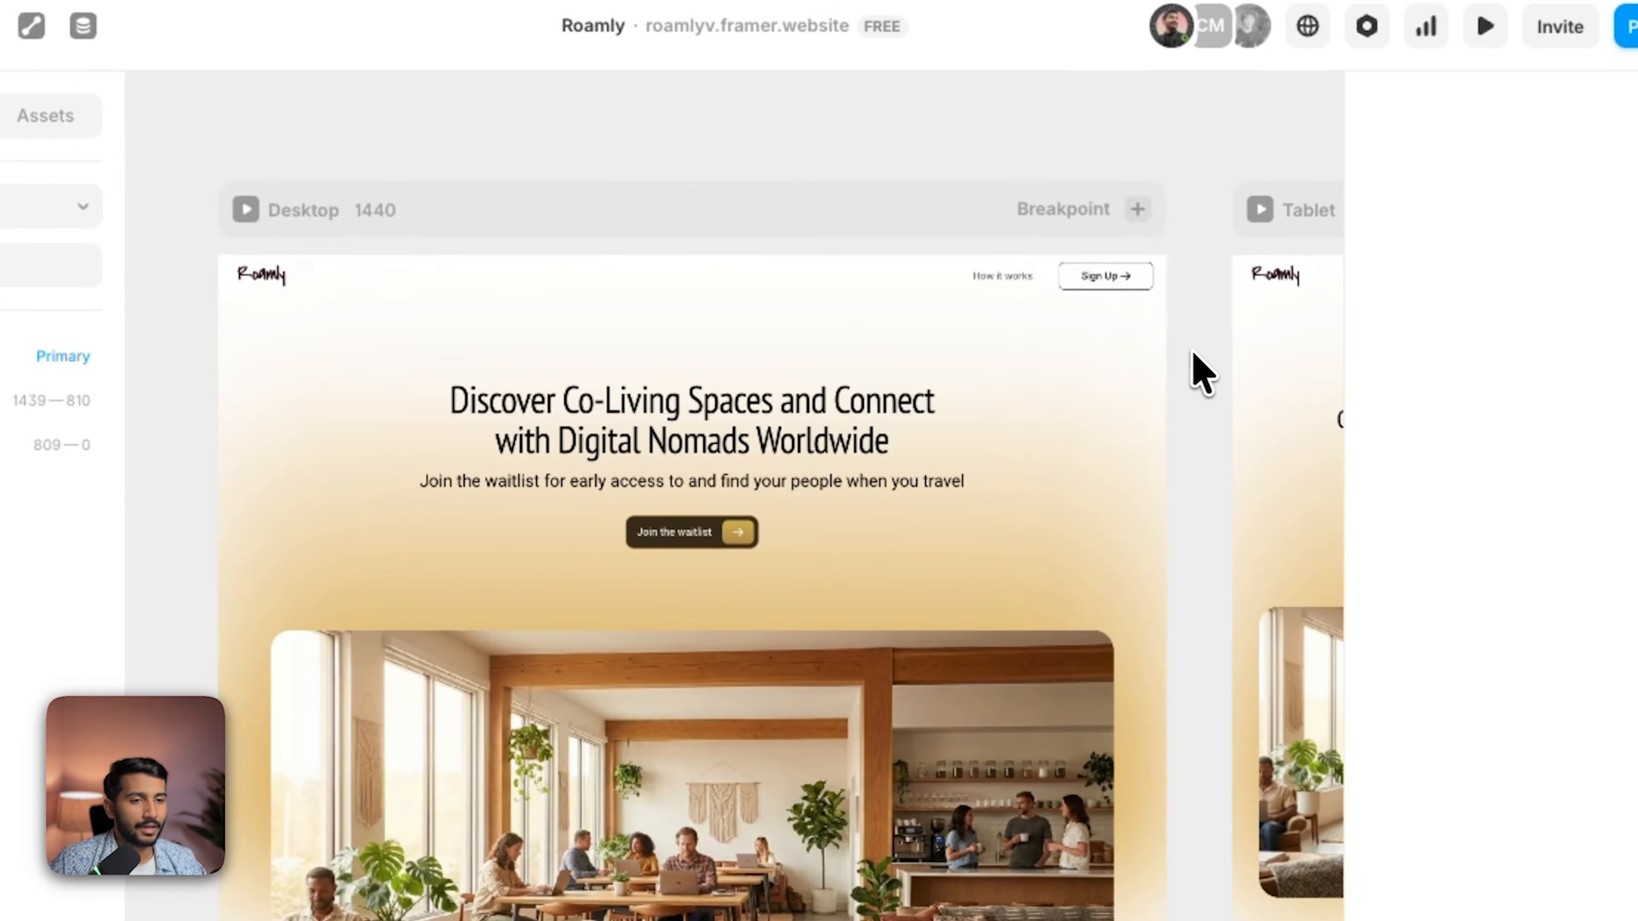
pyautogui.scroll(3, 760, 376)
pyautogui.moveTo(760, 377); pyautogui.dragTo(764, 408)
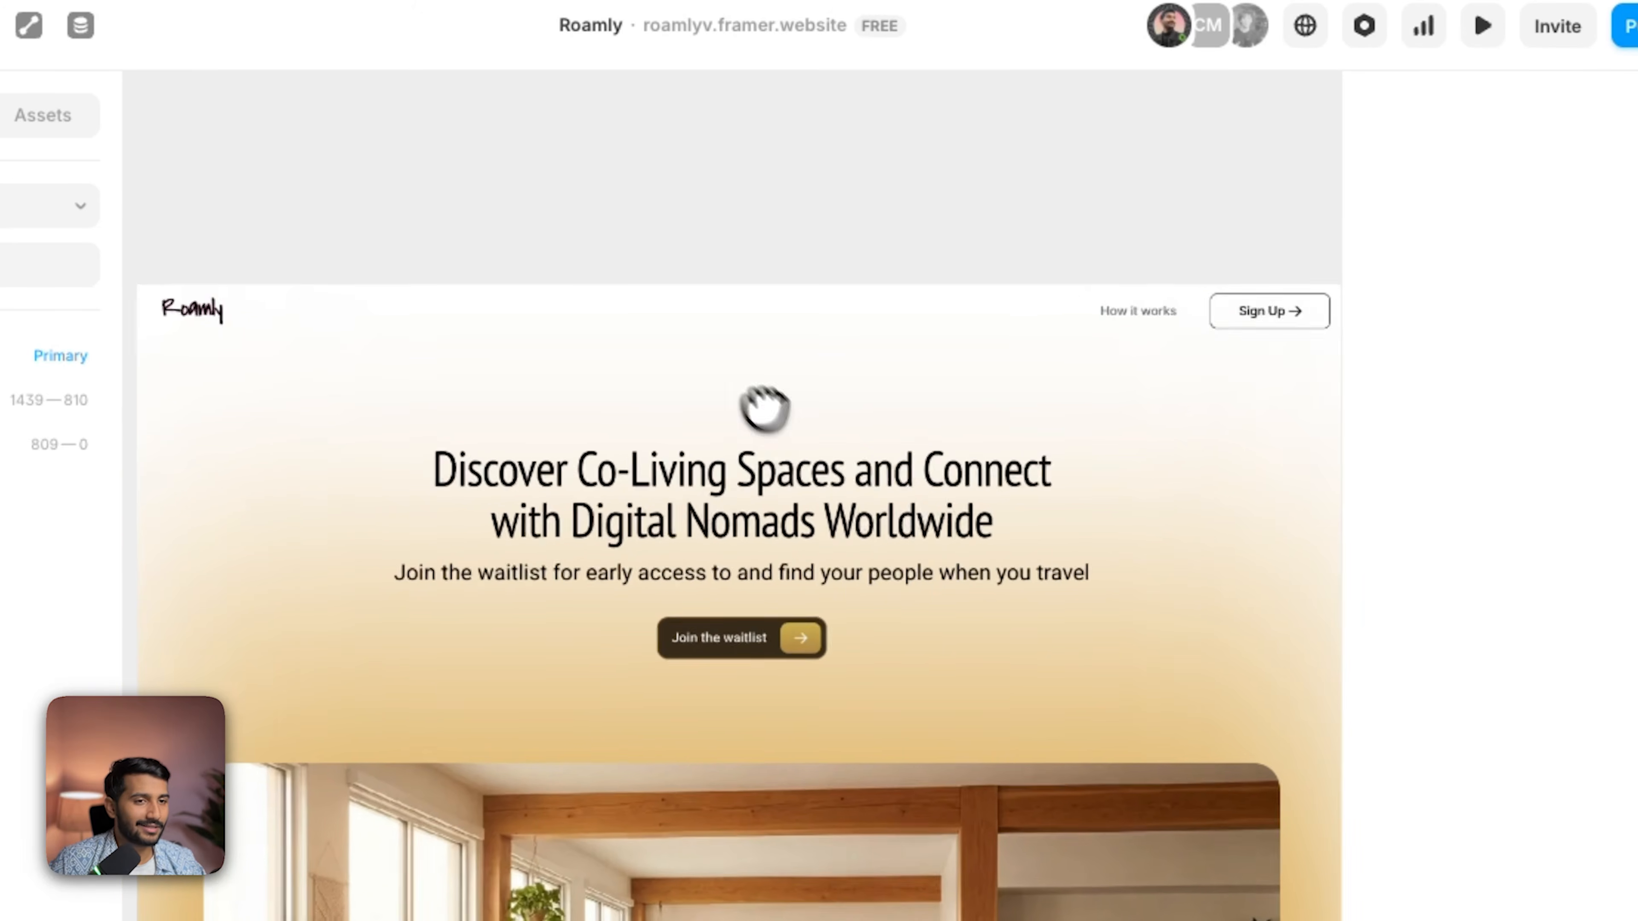
pyautogui.scroll(-10, 771, 413)
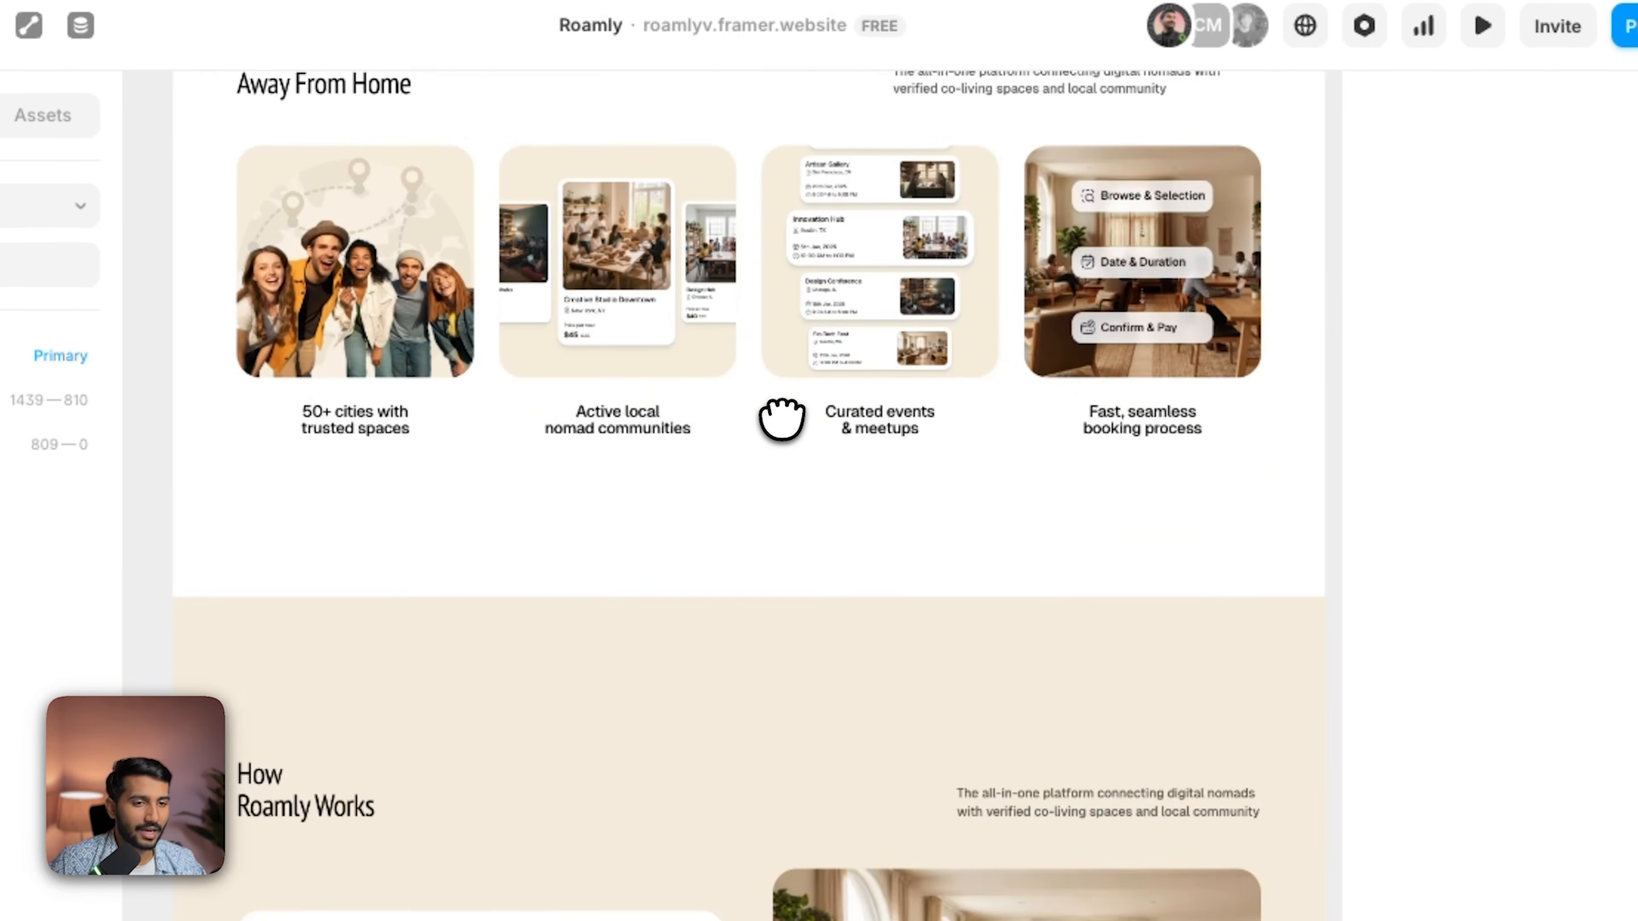
pyautogui.scroll(-10, 782, 419)
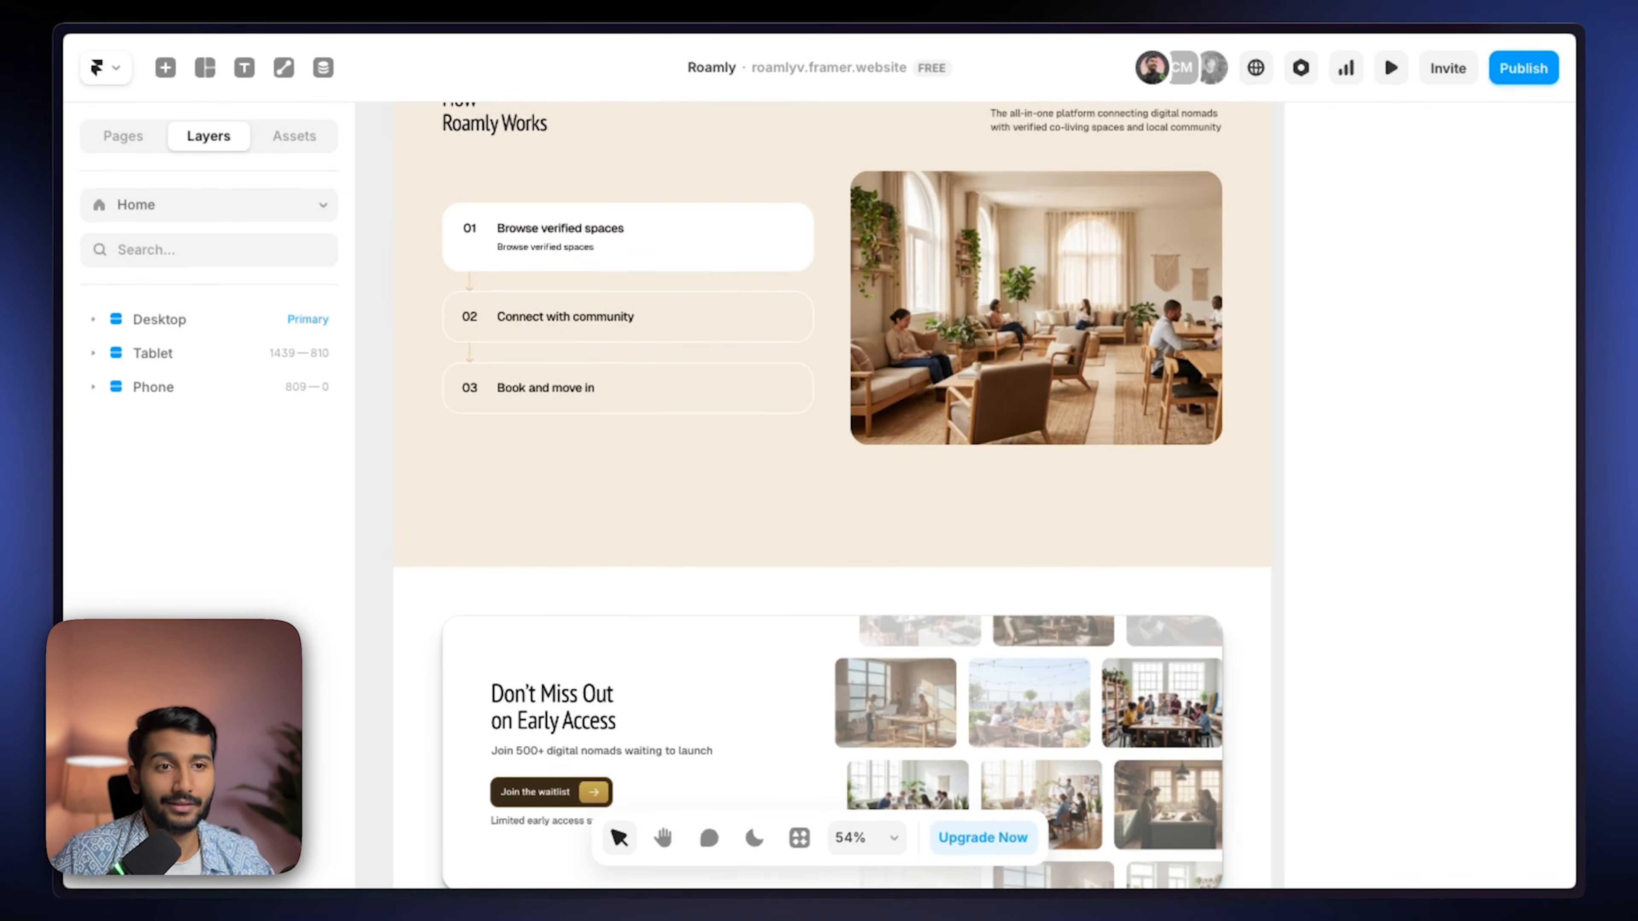
pyautogui.scroll(-5, 831, 497)
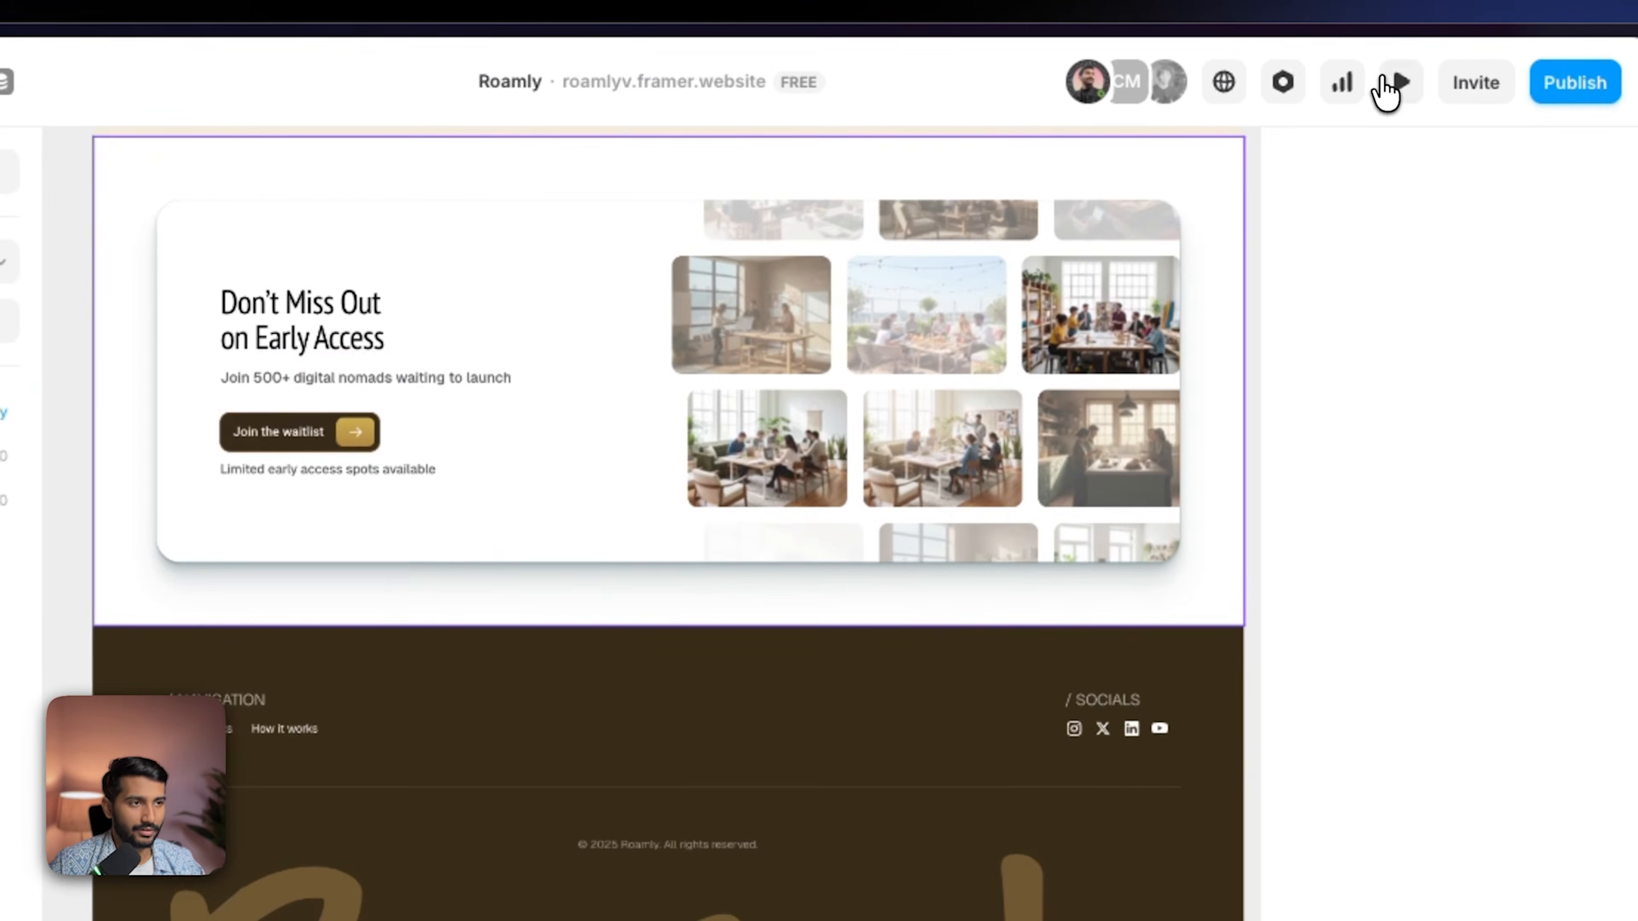
pyautogui.click(1383, 81)
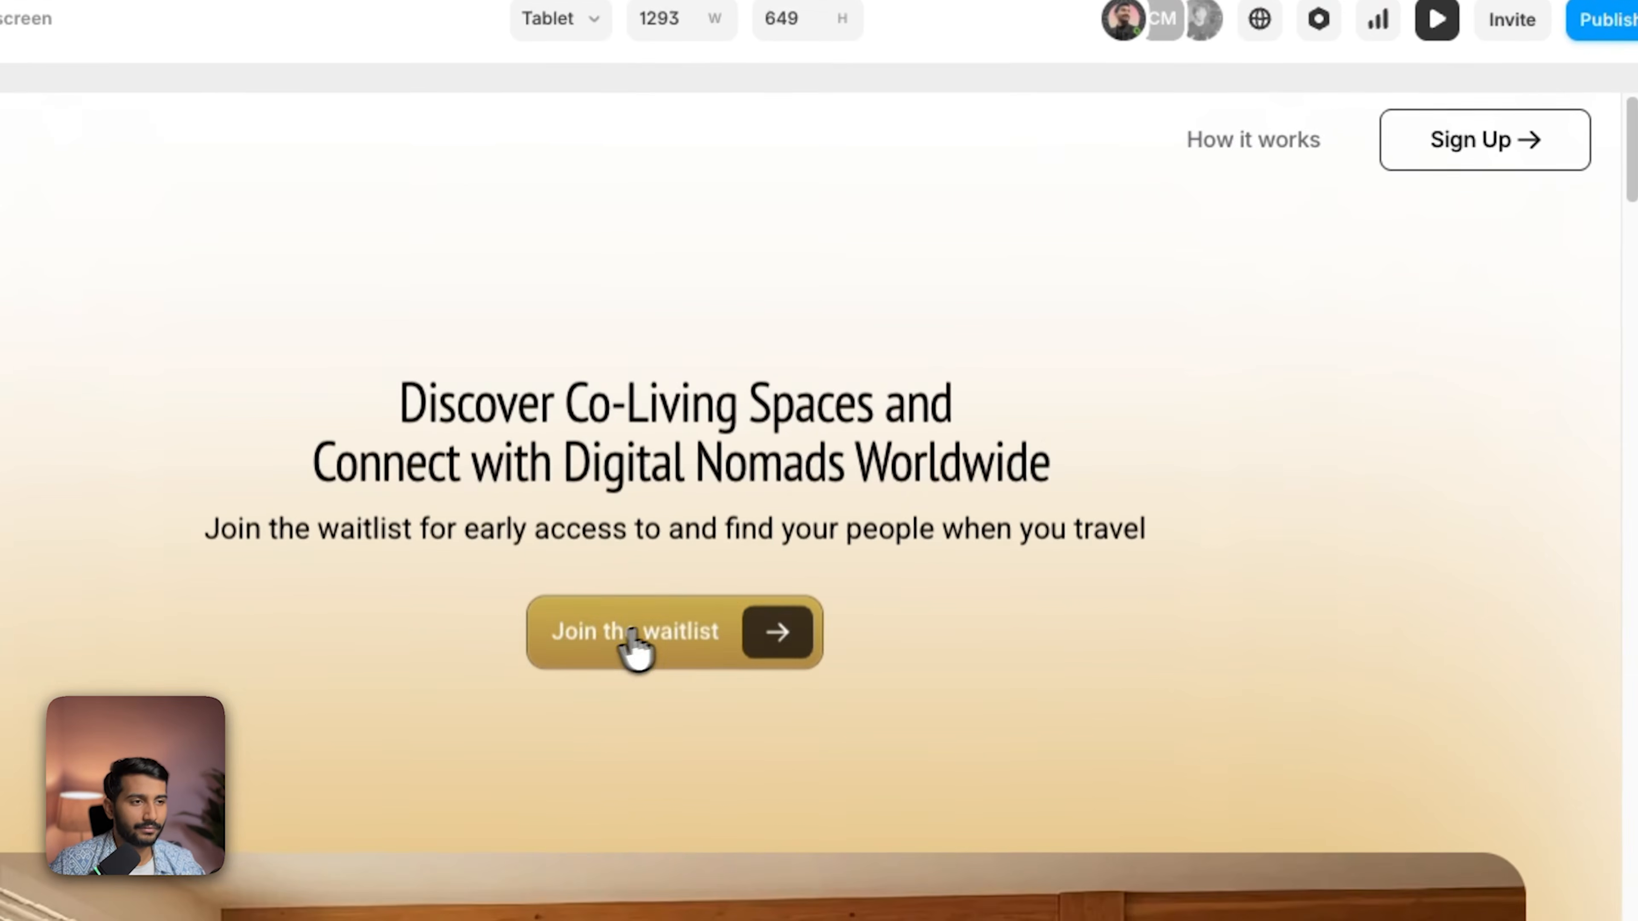
# Step: Review the Tablet-width preview from the hero through features, how-it-works steps and the early-access call to action, and exit the preview
pyautogui.scroll(-10, 925, 377)
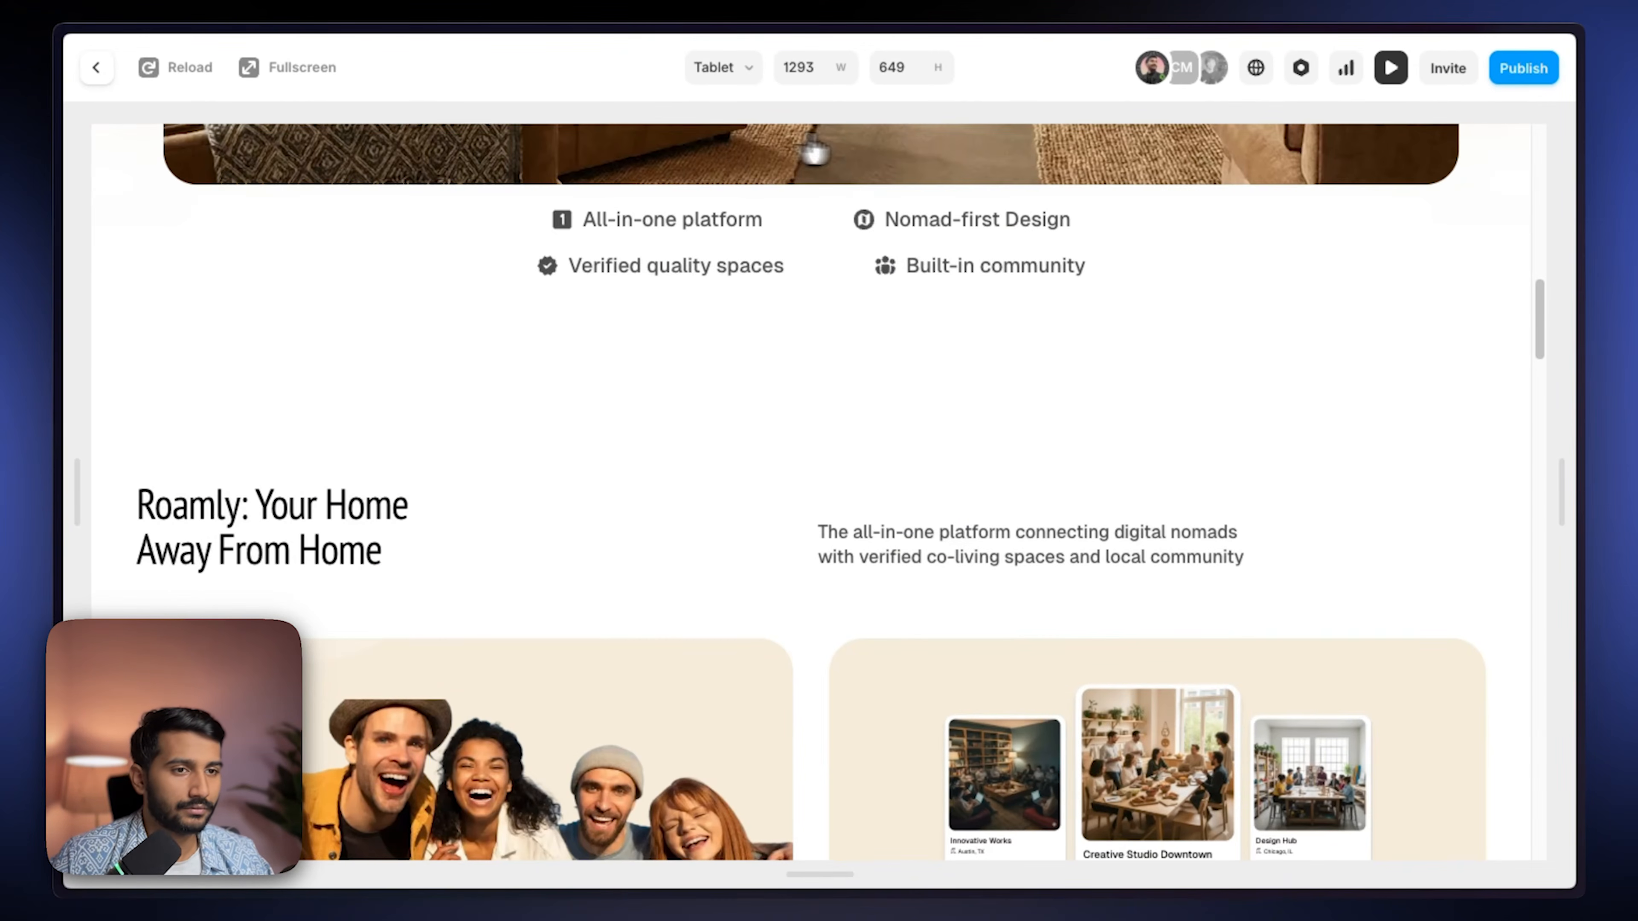
pyautogui.scroll(5, 767, 336)
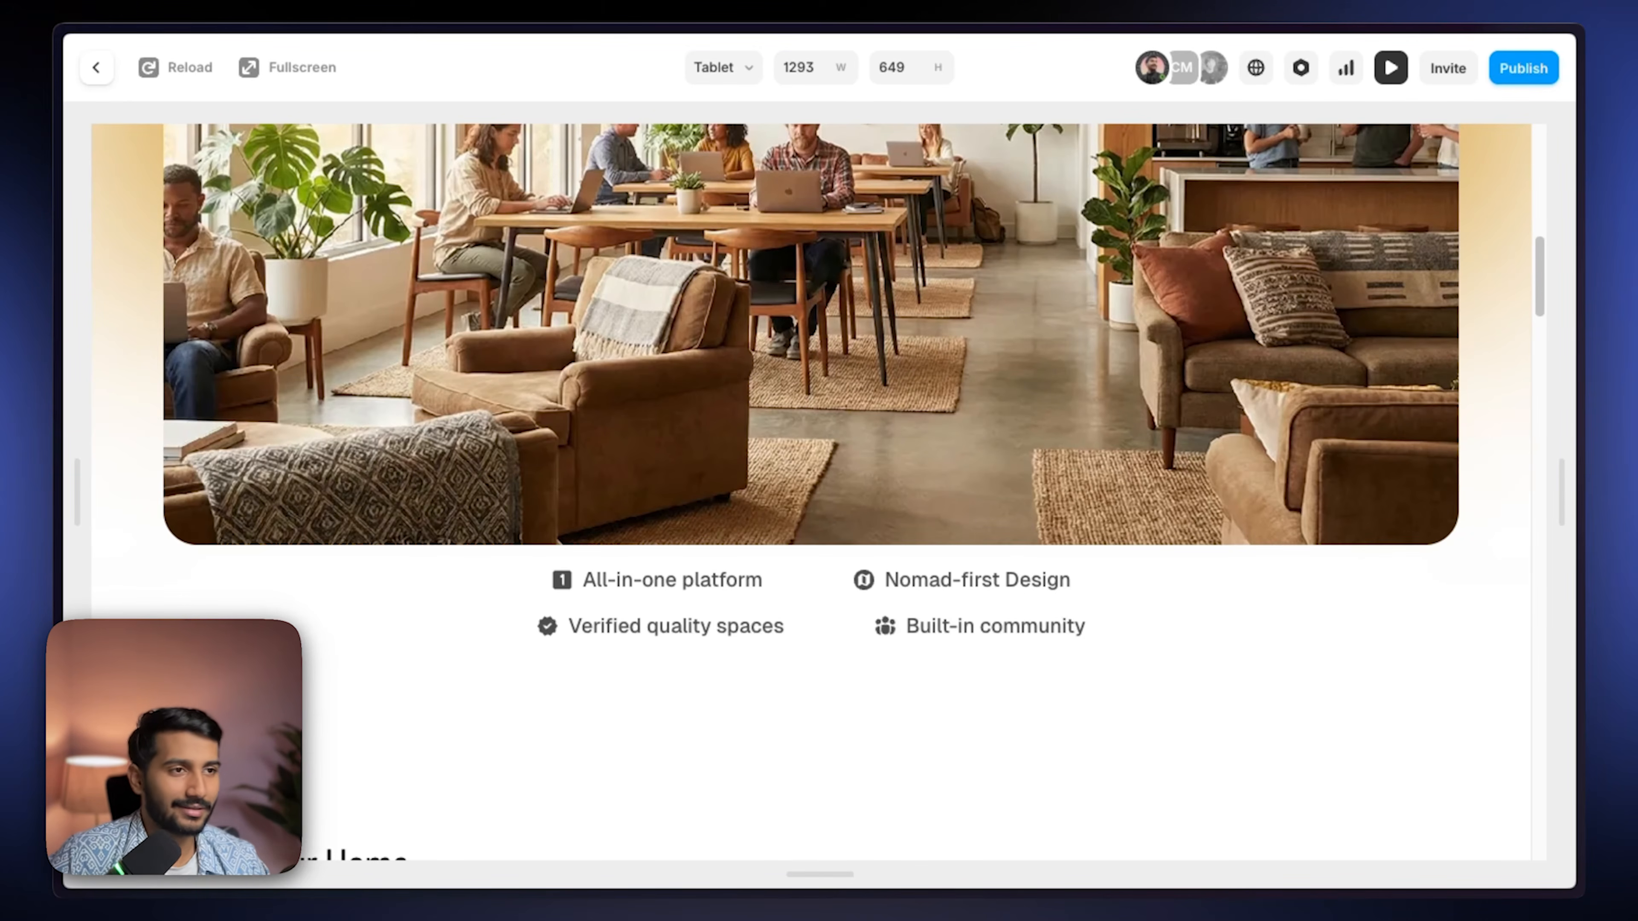
pyautogui.scroll(-10, 1206, 629)
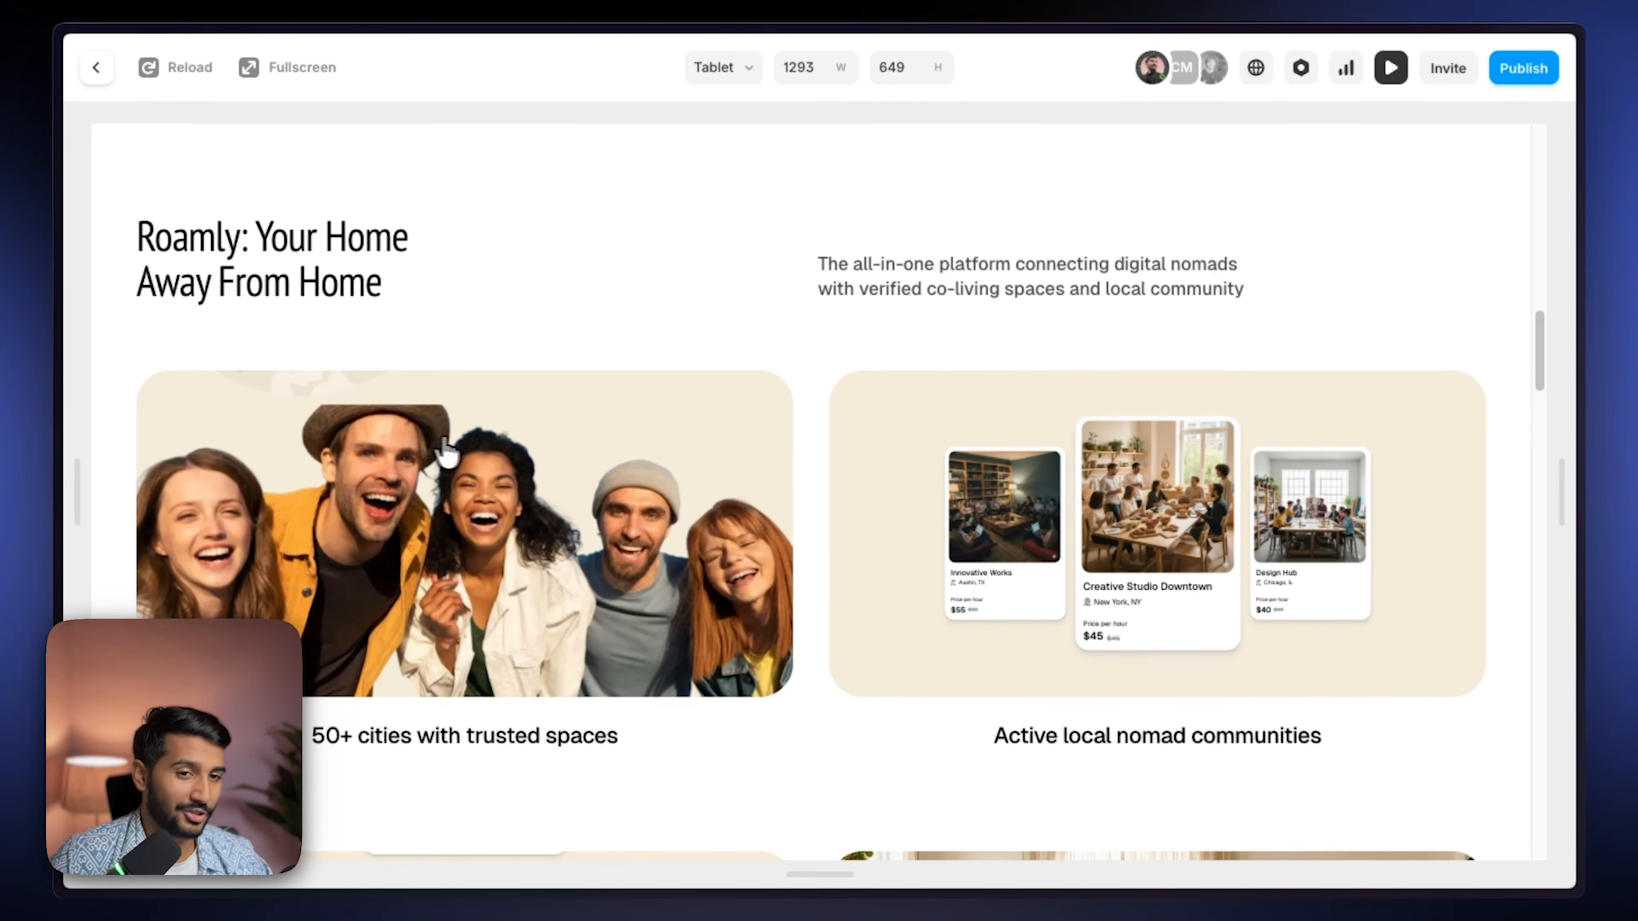
pyautogui.scroll(-8, 1161, 613)
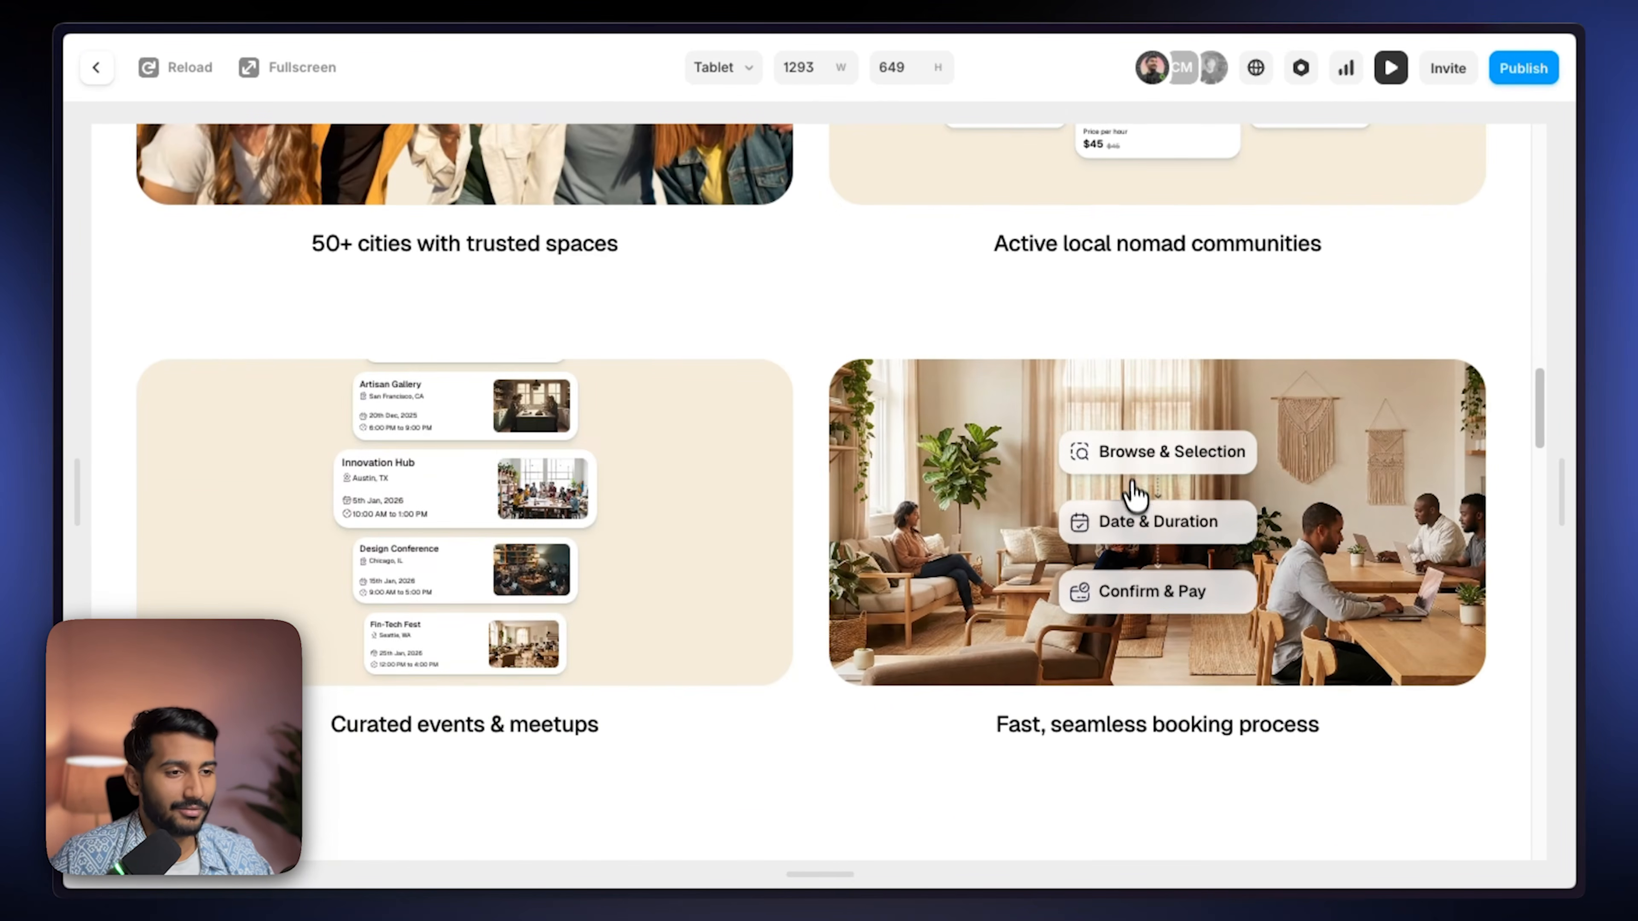
pyautogui.scroll(4, 1109, 491)
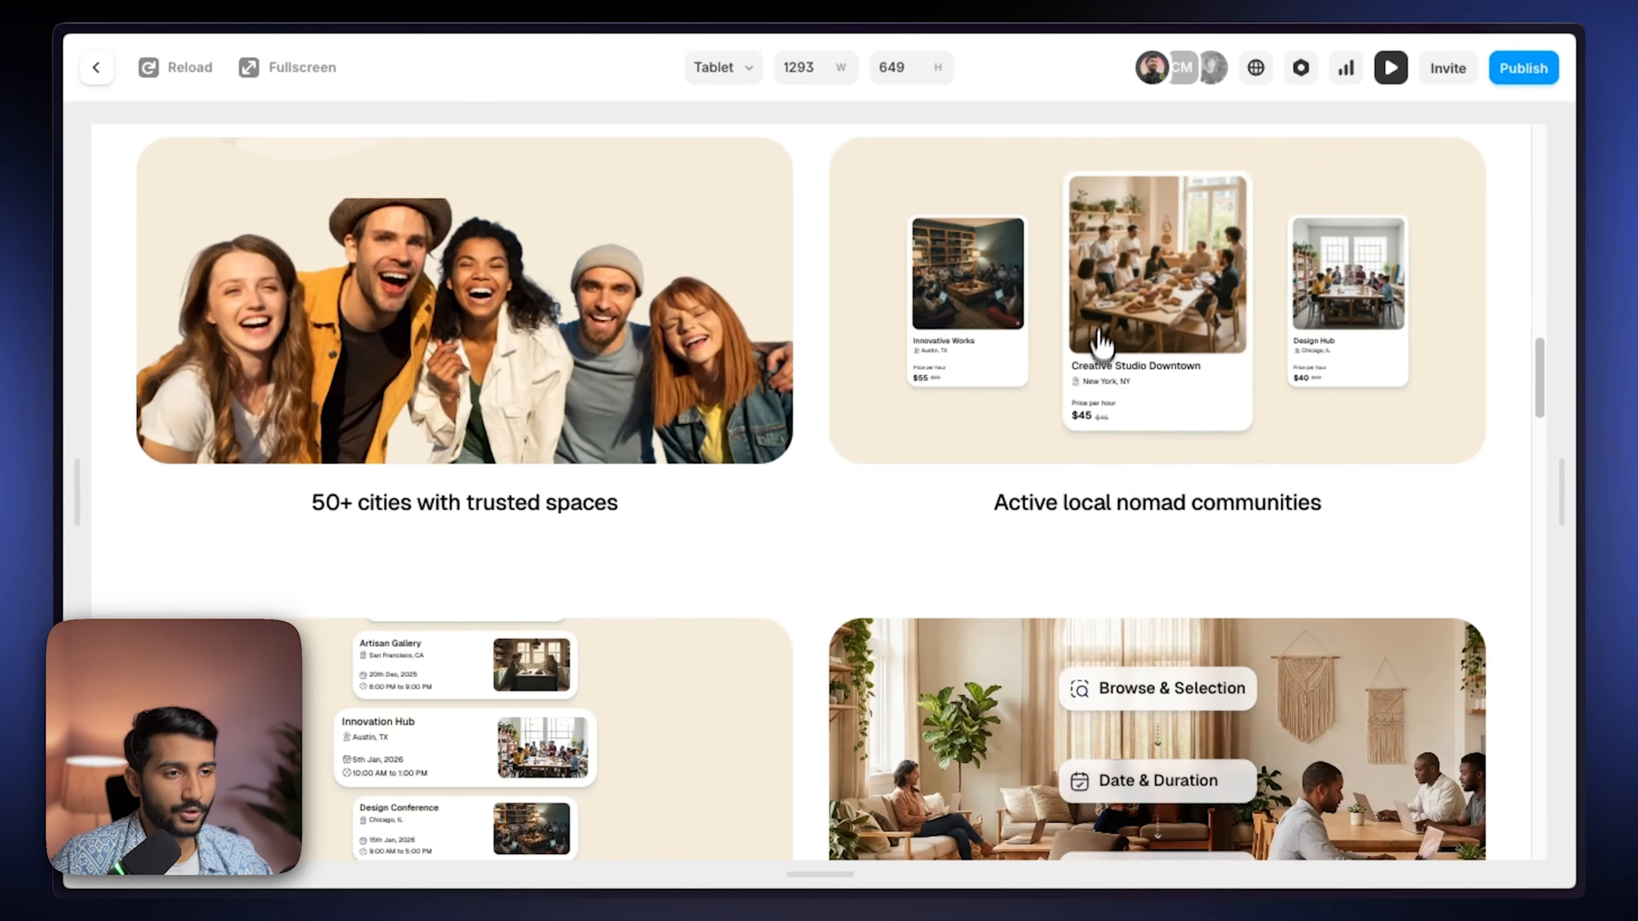
pyautogui.scroll(-14, 944, 524)
pyautogui.scroll(-5, 358, 529)
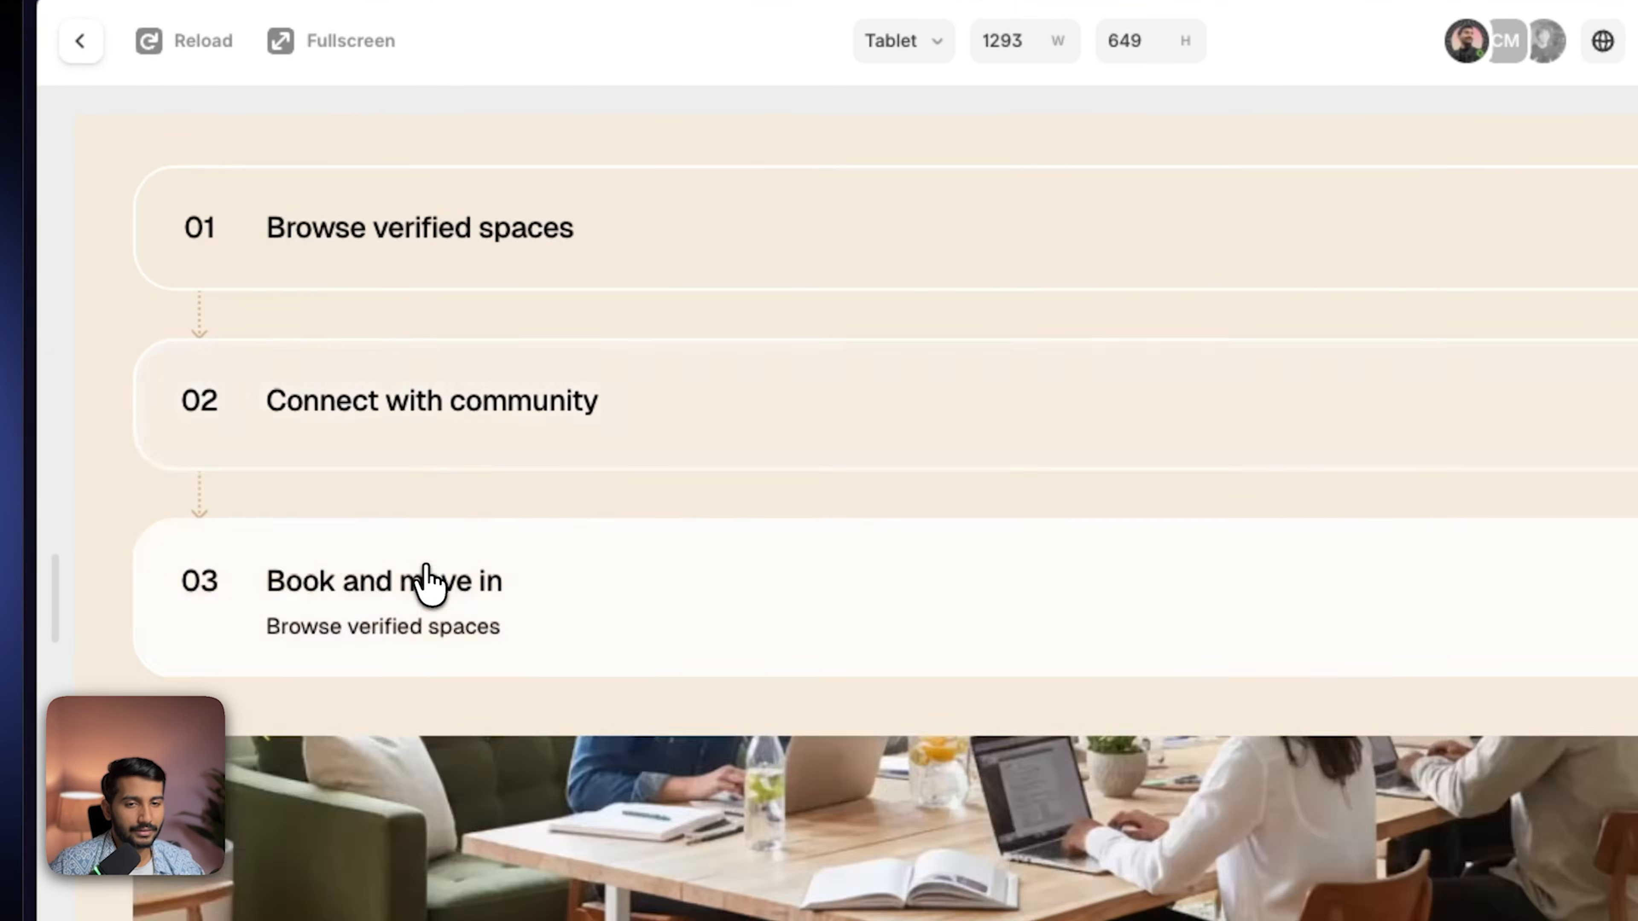
pyautogui.scroll(-5, 364, 489)
pyautogui.scroll(-15, 458, 622)
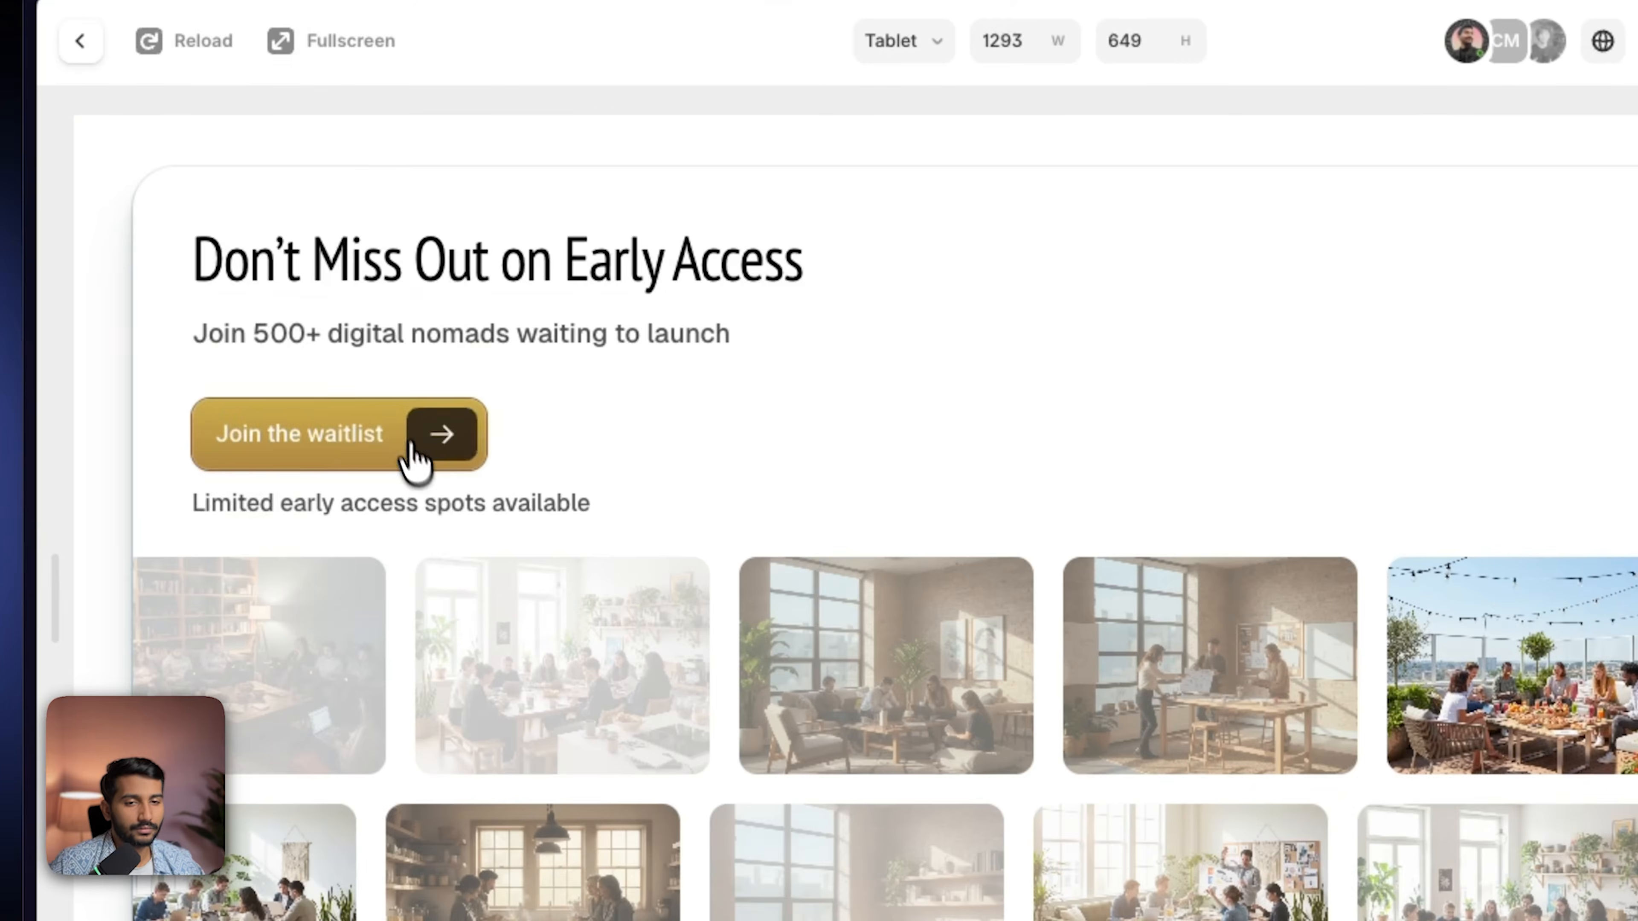
pyautogui.scroll(-10, 560, 629)
pyautogui.click(84, 43)
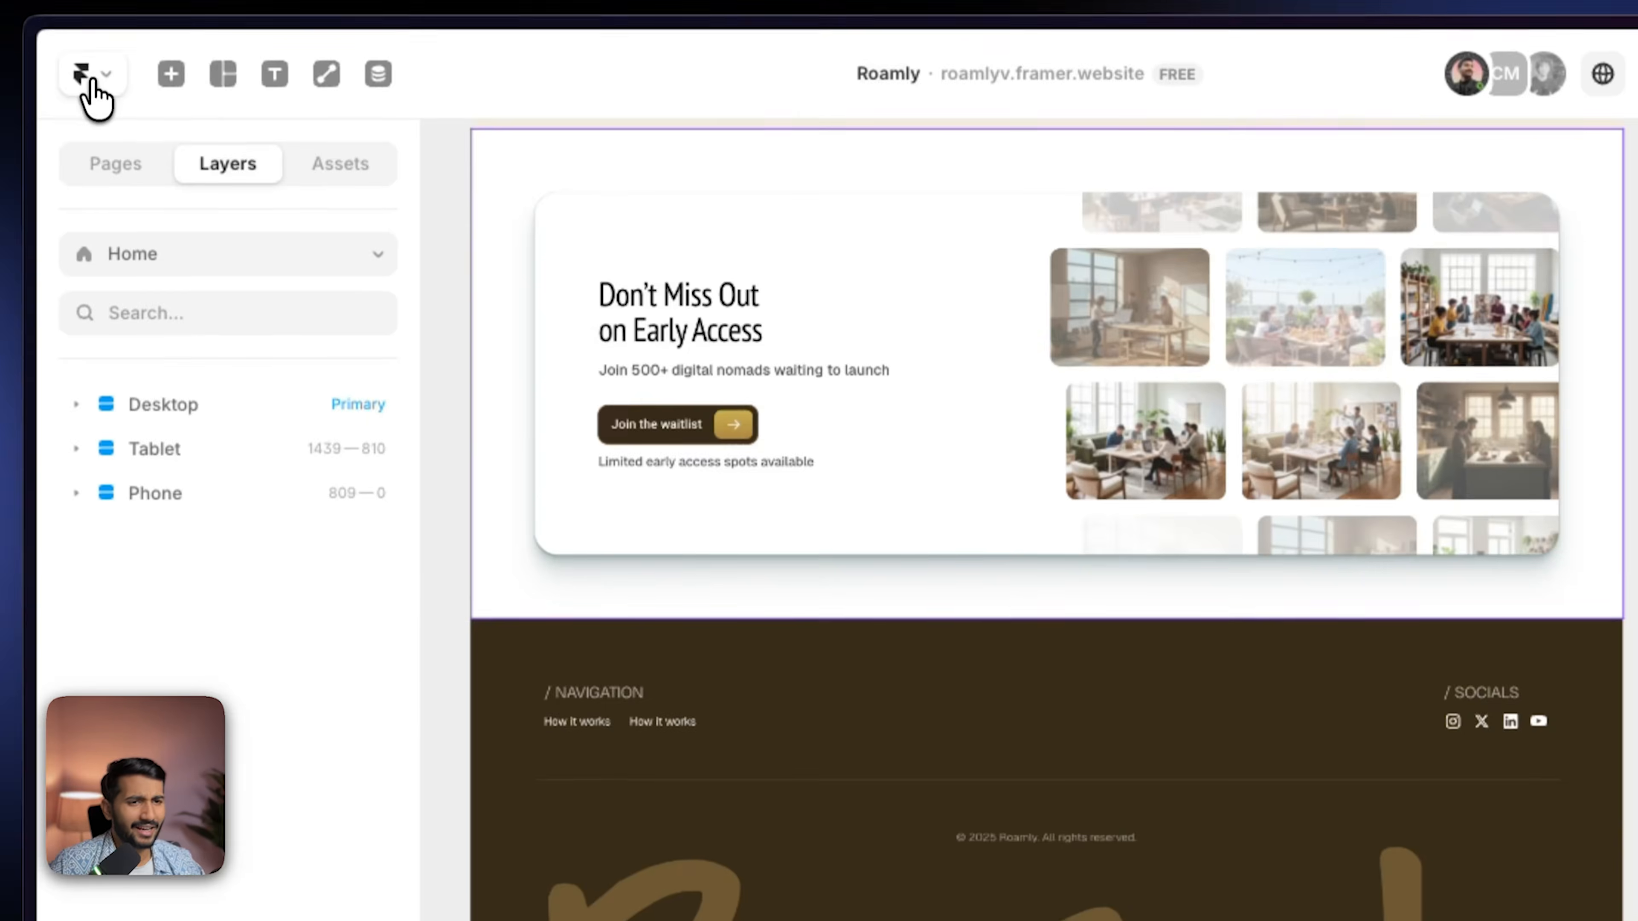
# Step: Publish the latest version of the Roamly site after checking its Desktop, Tablet and Phone breakpoints
pyautogui.scroll(8, 1387, 487)
pyautogui.scroll(-10, 907, 523)
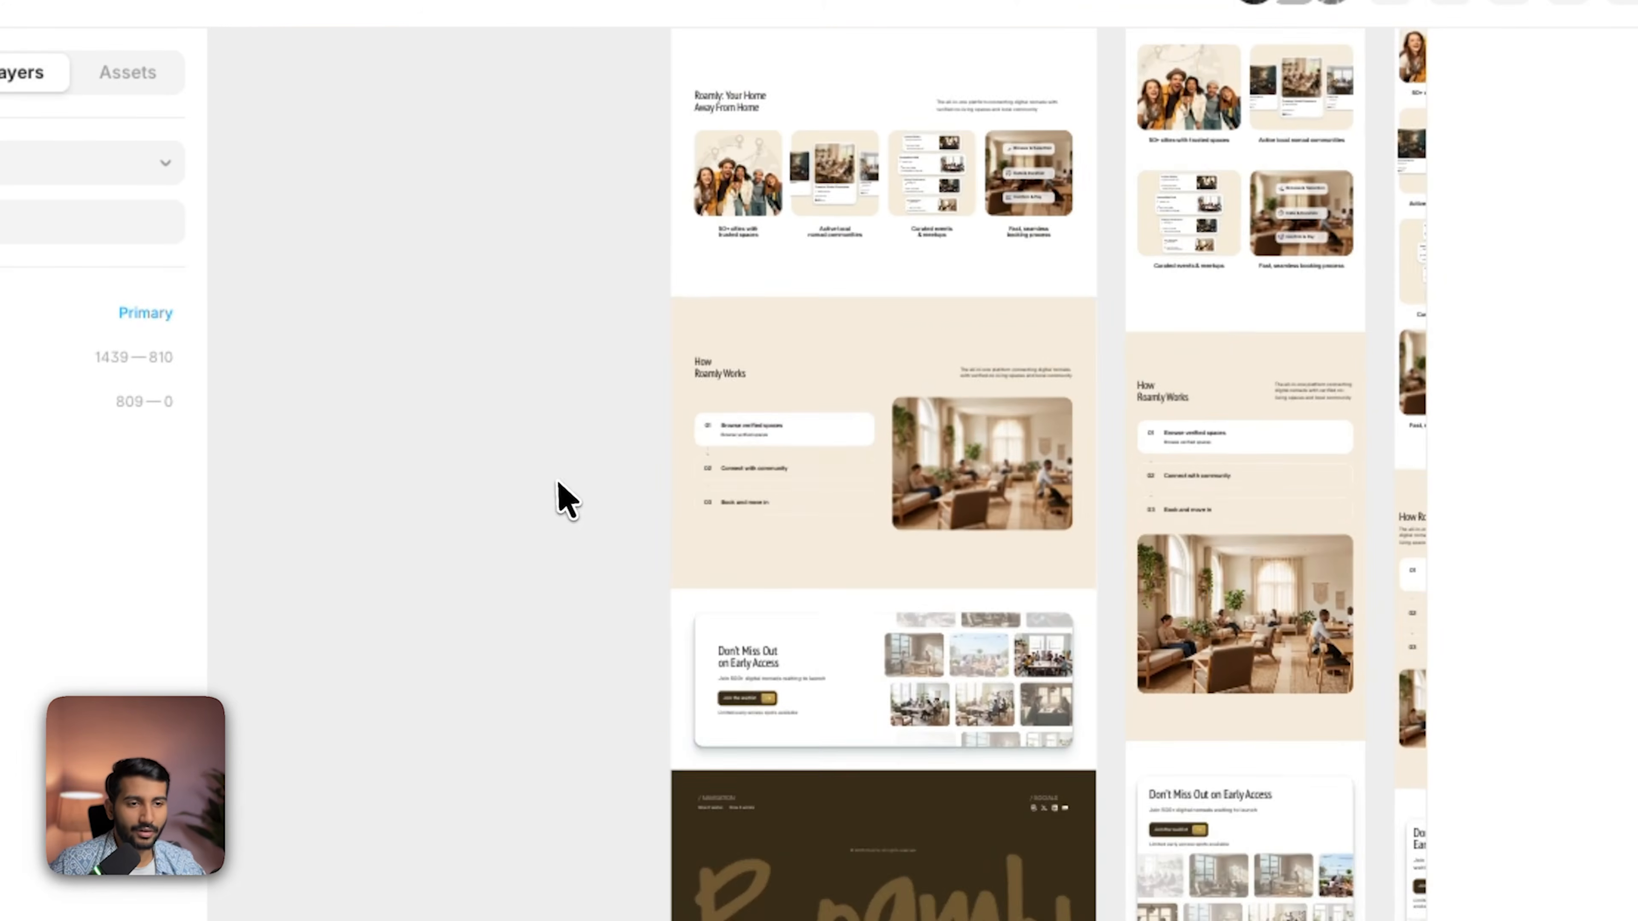
pyautogui.moveTo(559, 497); pyautogui.dragTo(497, 719)
pyautogui.scroll(-5, 512, 622)
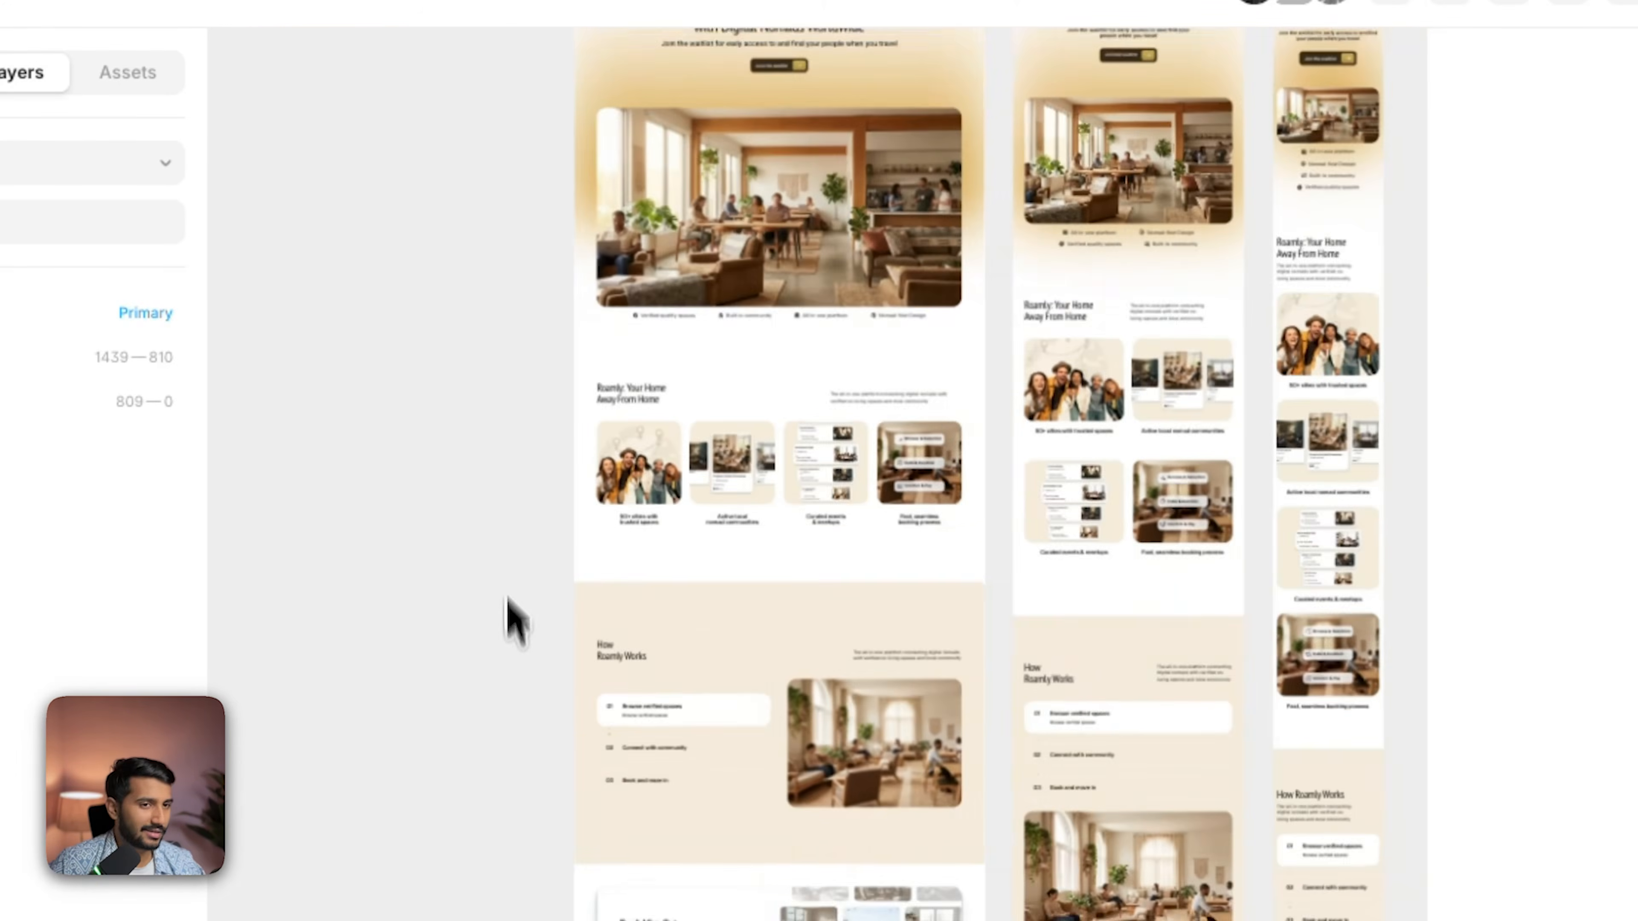
pyautogui.moveTo(504, 457); pyautogui.dragTo(486, 619)
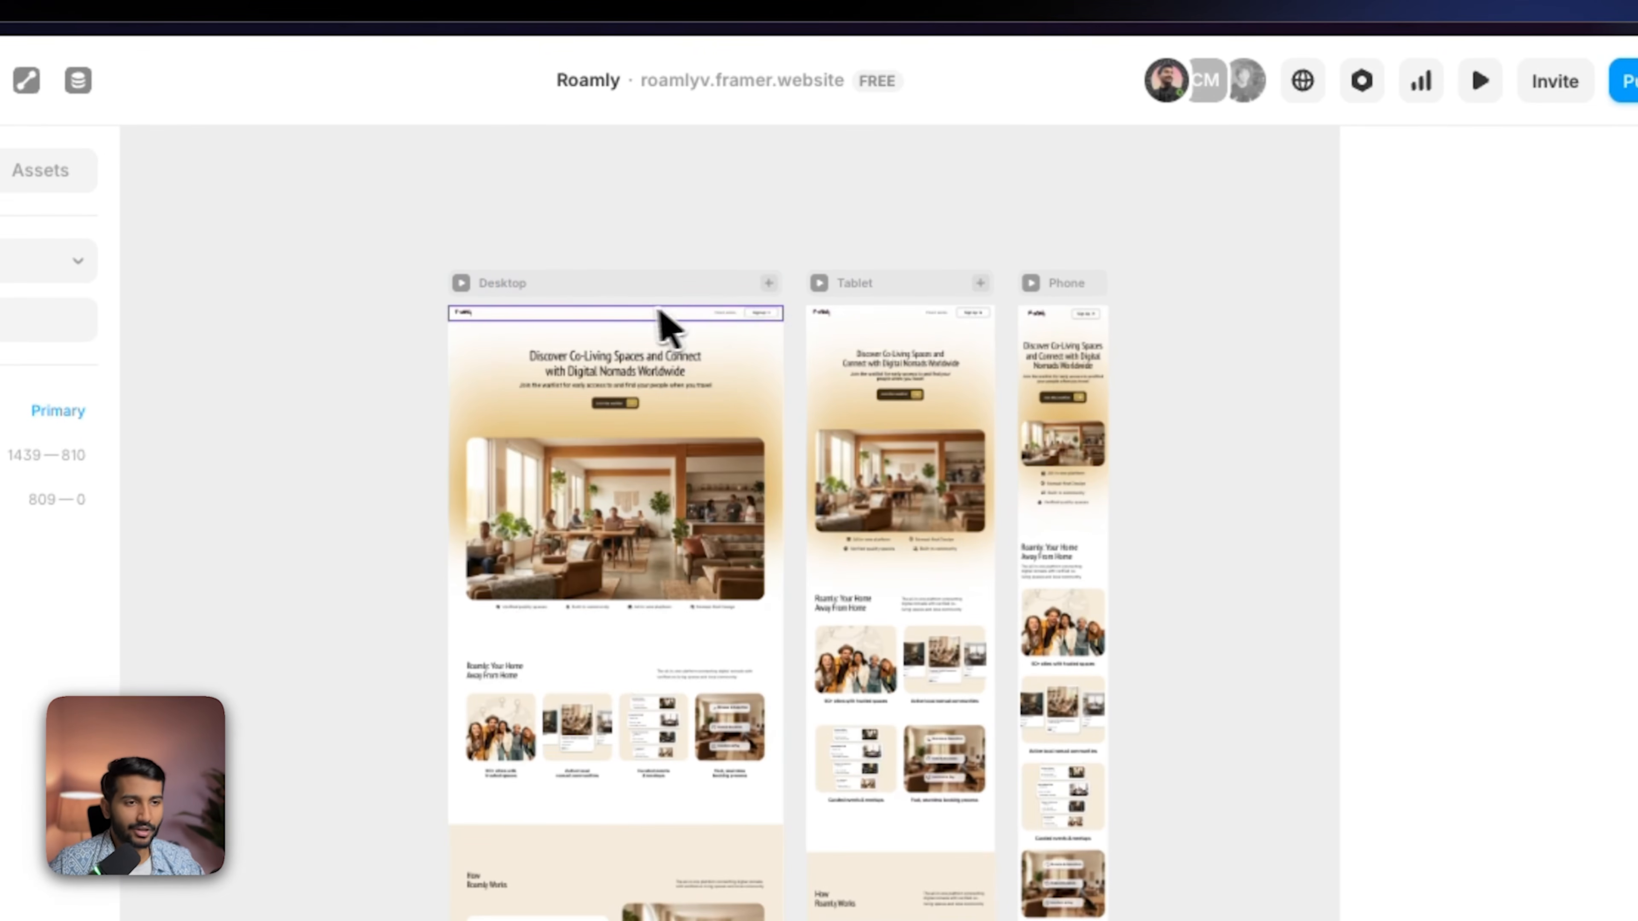
pyautogui.click(877, 223)
pyautogui.click(1628, 81)
pyautogui.click(1518, 326)
pyautogui.click(989, 194)
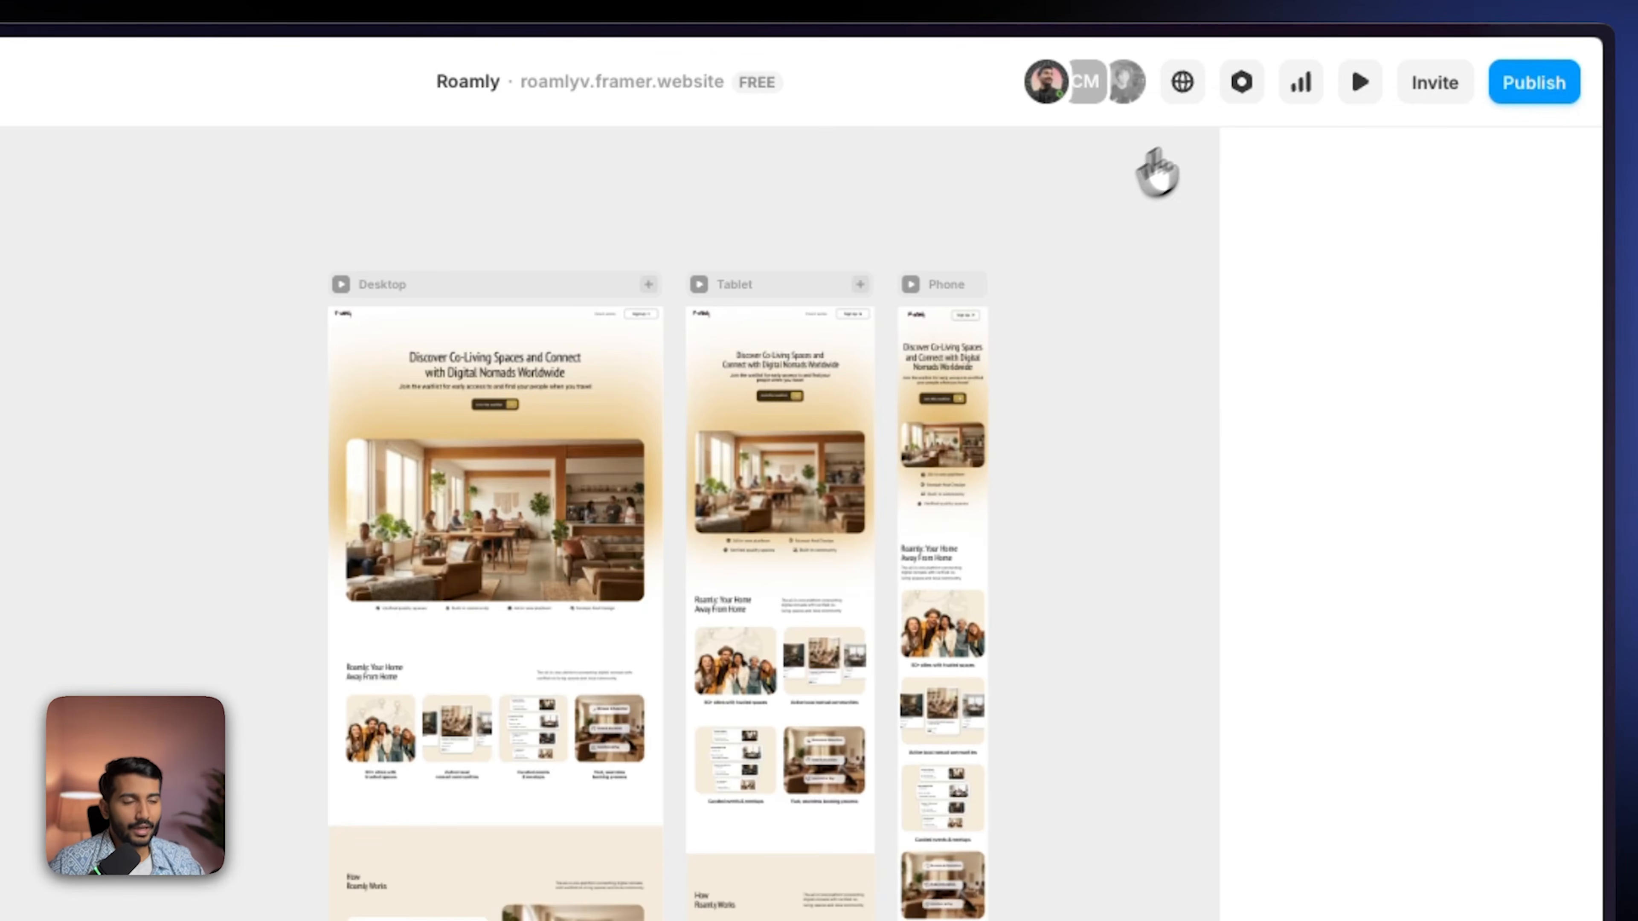
# Step: In the site's domain settings, remove the custom domain, reconnect it with the subdomain roamlyv, and return to the canvas
pyautogui.click(1237, 97)
pyautogui.click(182, 257)
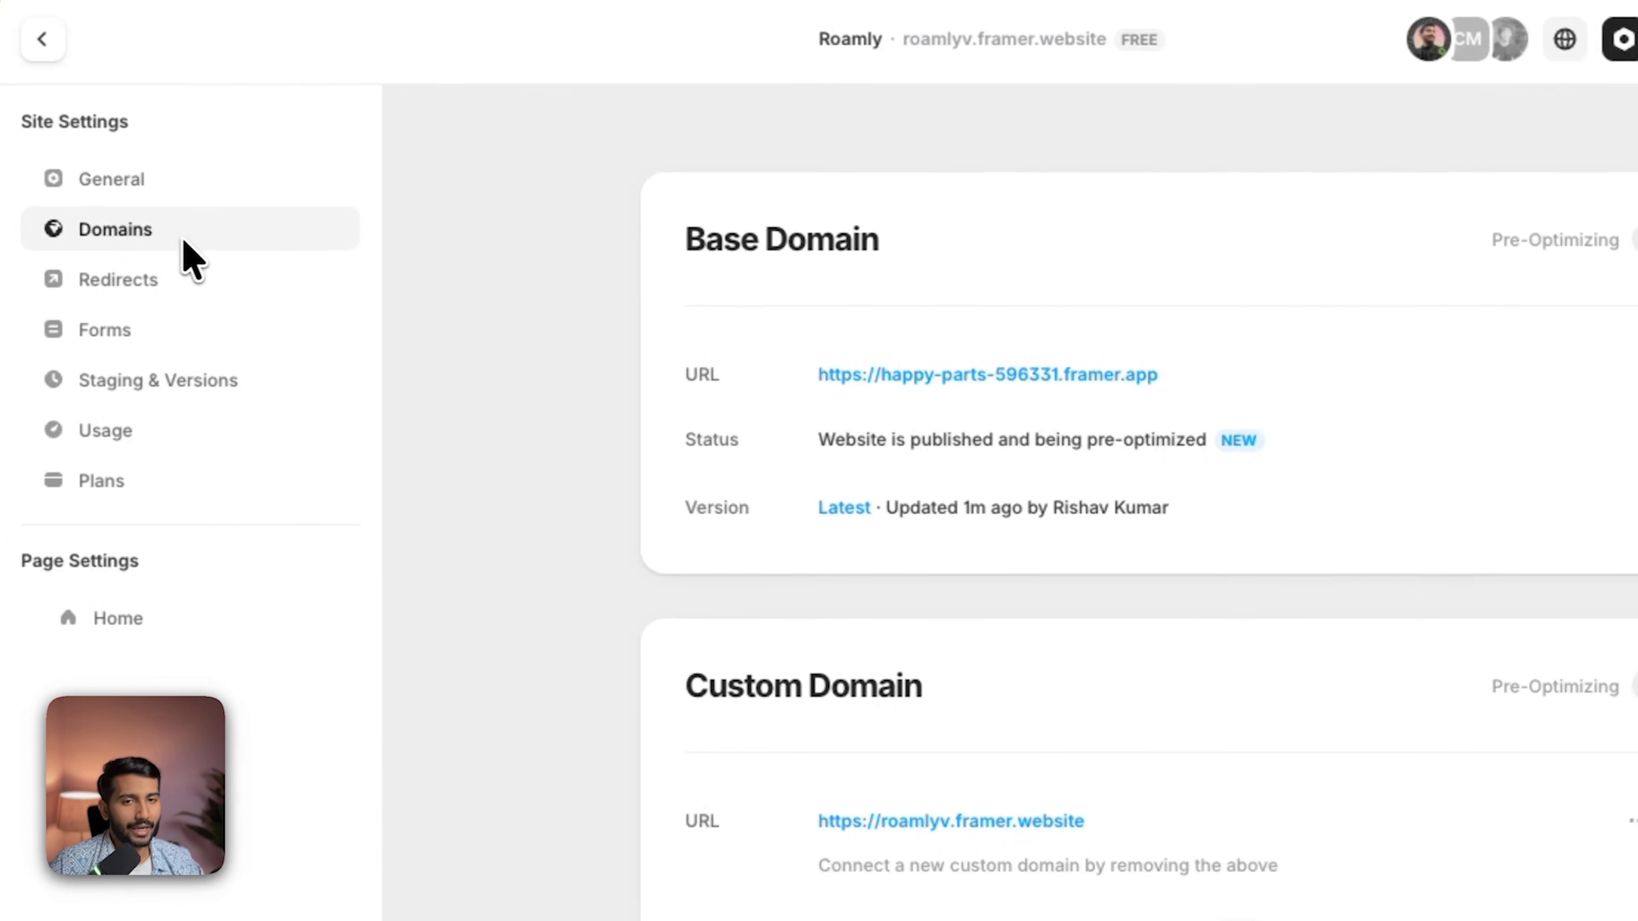
pyautogui.scroll(-5, 1090, 394)
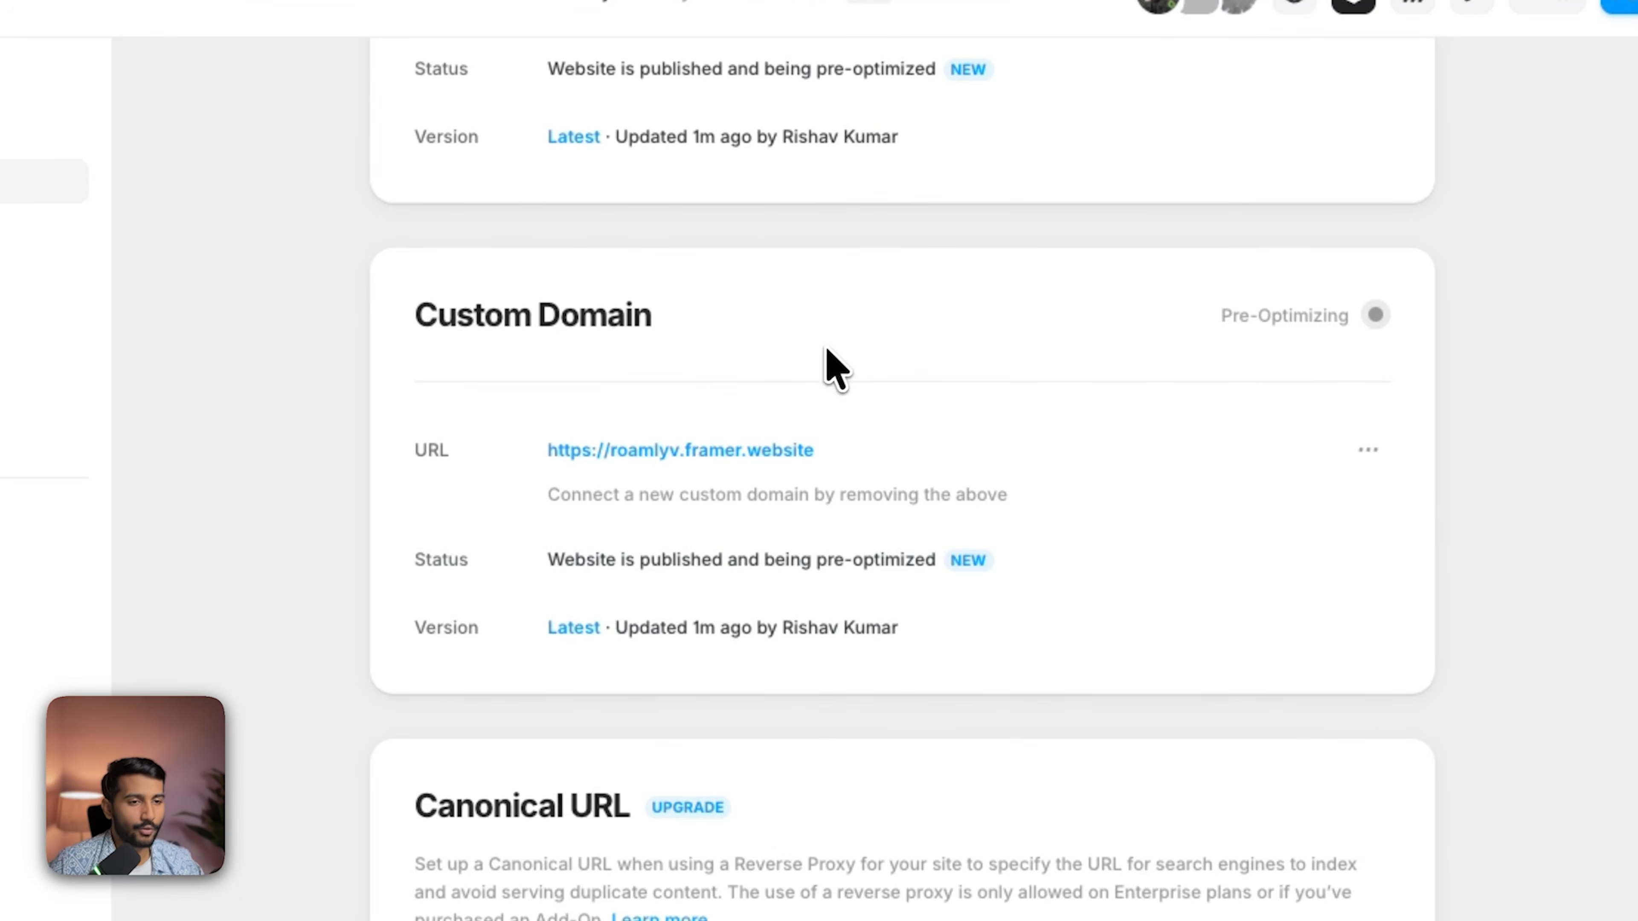
pyautogui.click(1367, 449)
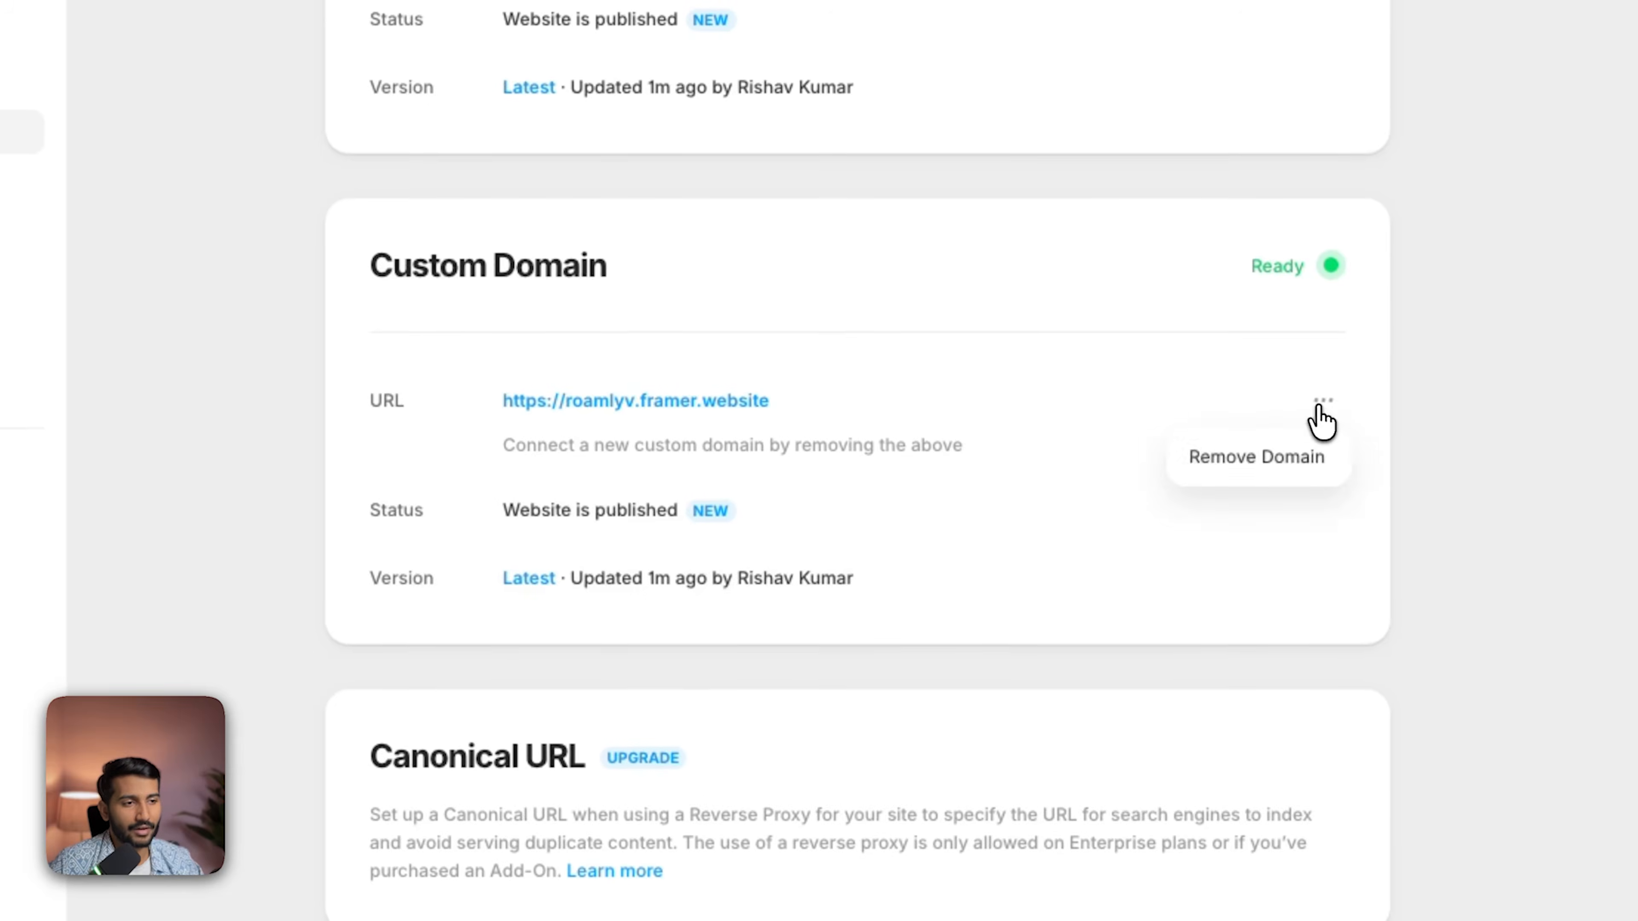
pyautogui.click(1280, 461)
pyautogui.click(765, 550)
pyautogui.write('roamlyv')
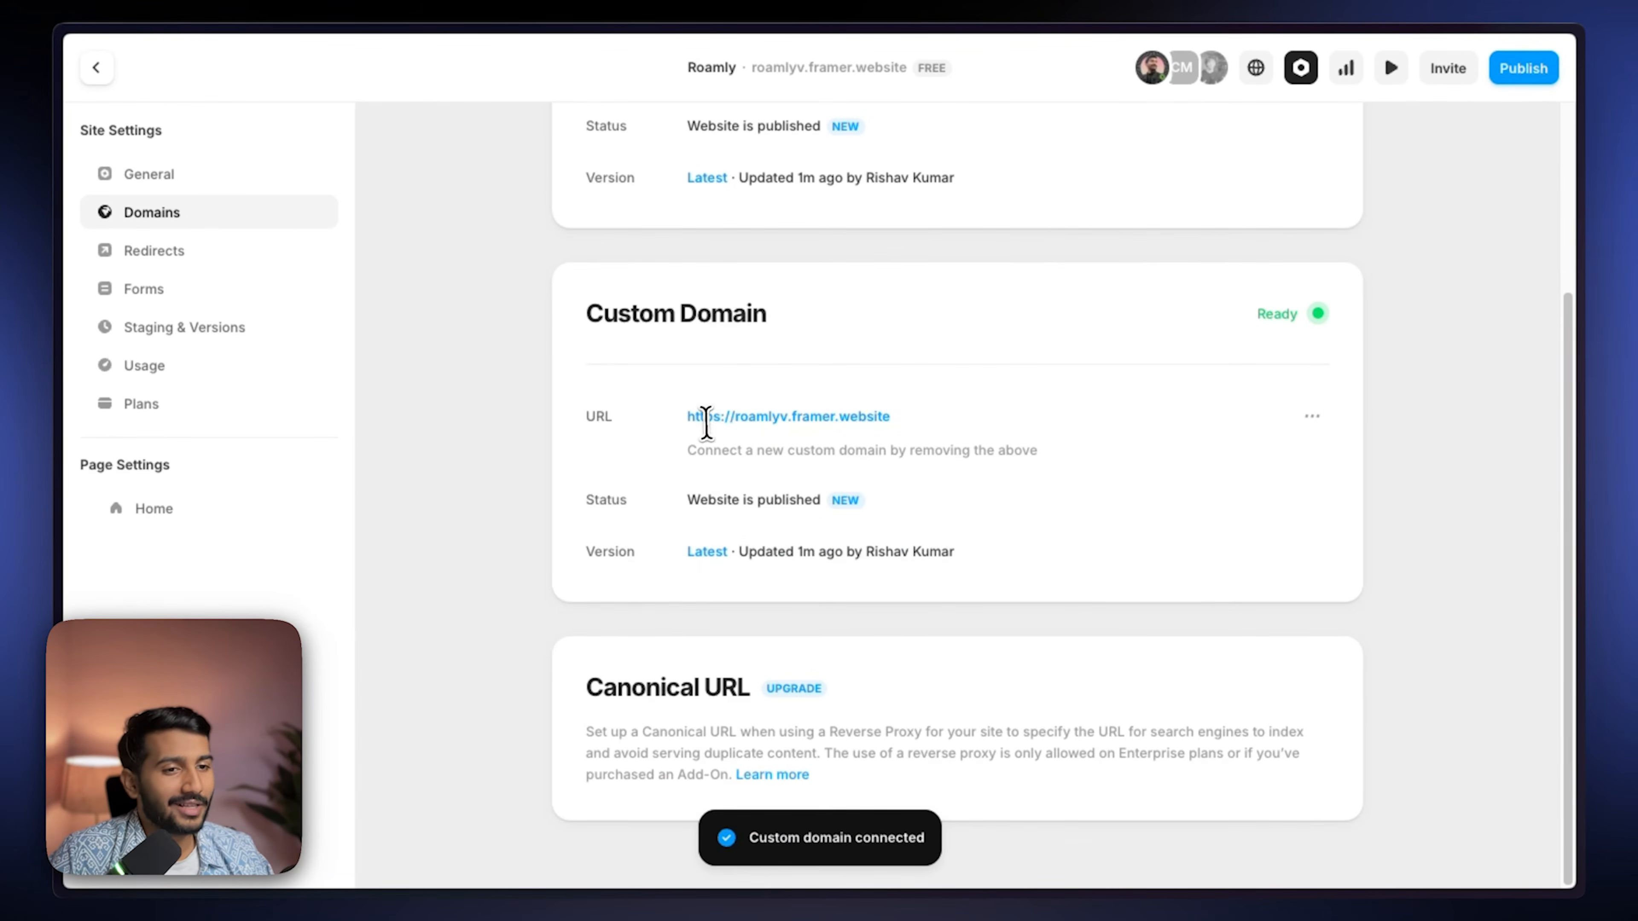
pyautogui.click(96, 67)
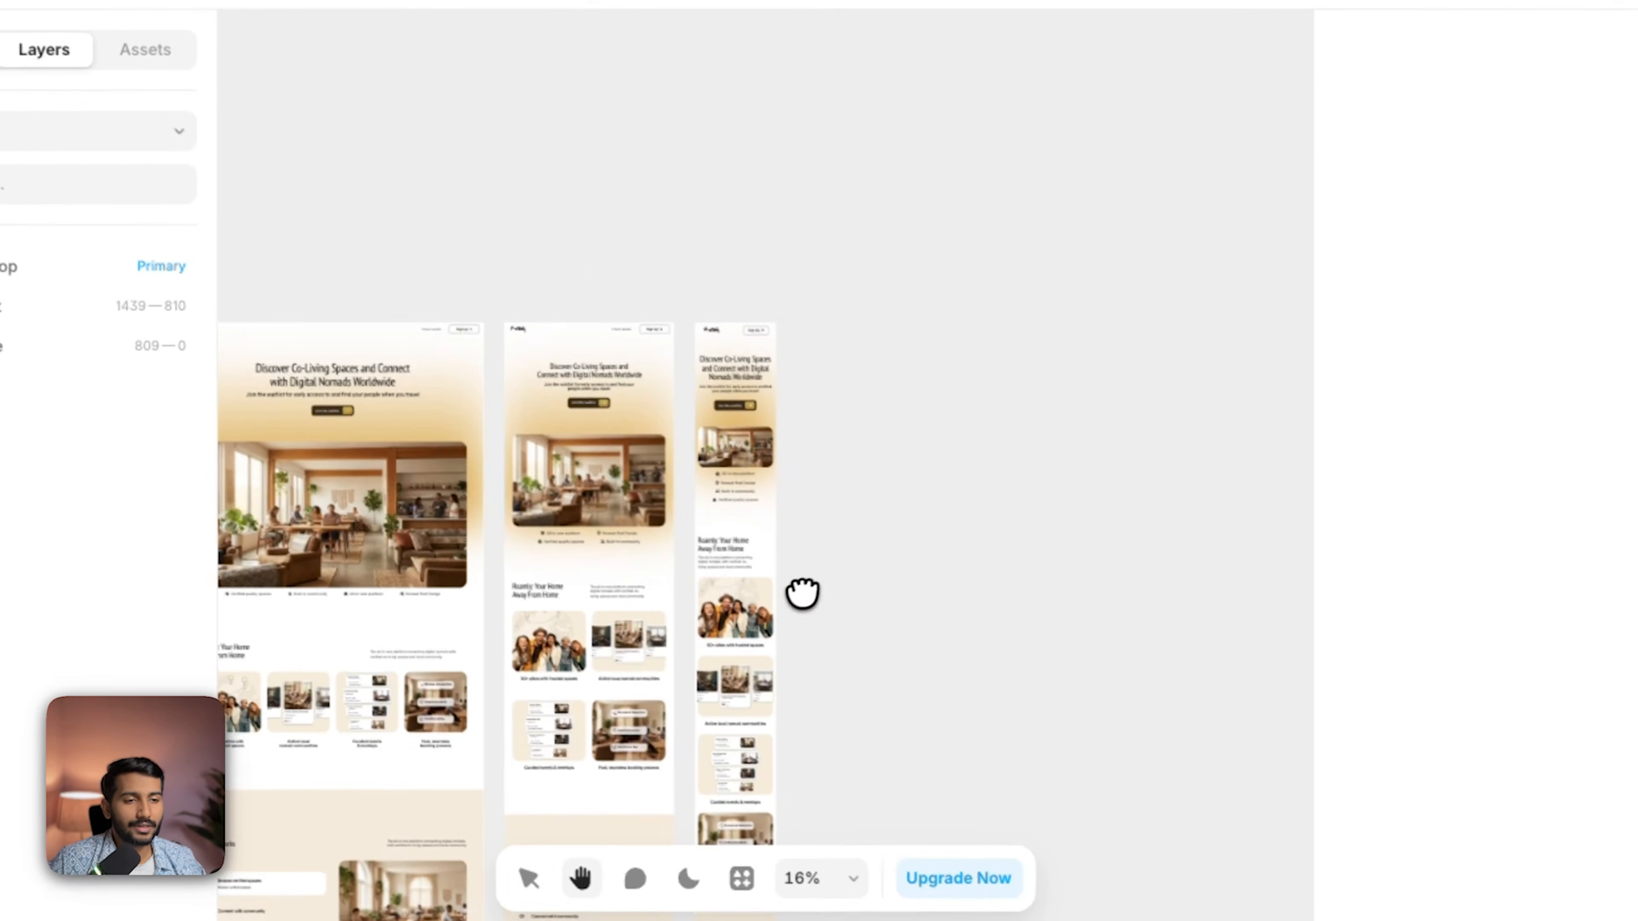
# Step: Examine the Home page's three breakpoints on the canvas and look closely at the Desktop hero and its waitlist button
pyautogui.scroll(-10, 678, 498)
pyautogui.moveTo(828, 537); pyautogui.dragTo(1081, 812)
pyautogui.moveTo(1085, 587); pyautogui.dragTo(1141, 755)
pyautogui.moveTo(1135, 661); pyautogui.dragTo(1169, 805)
pyautogui.scroll(5, 712, 314)
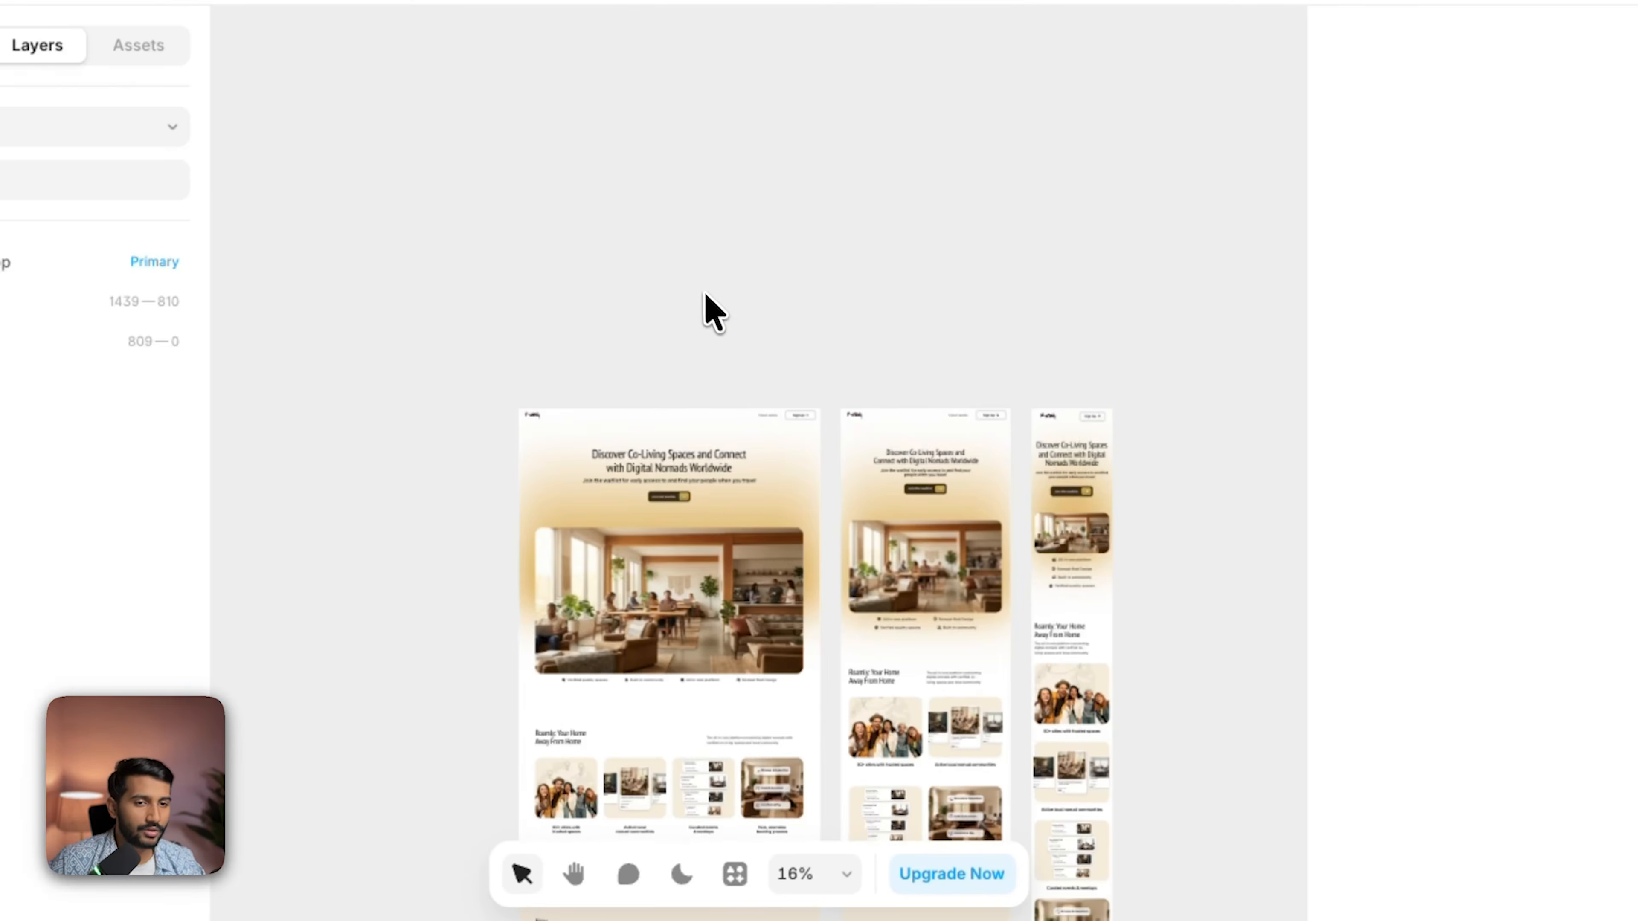
pyautogui.scroll(10, 684, 378)
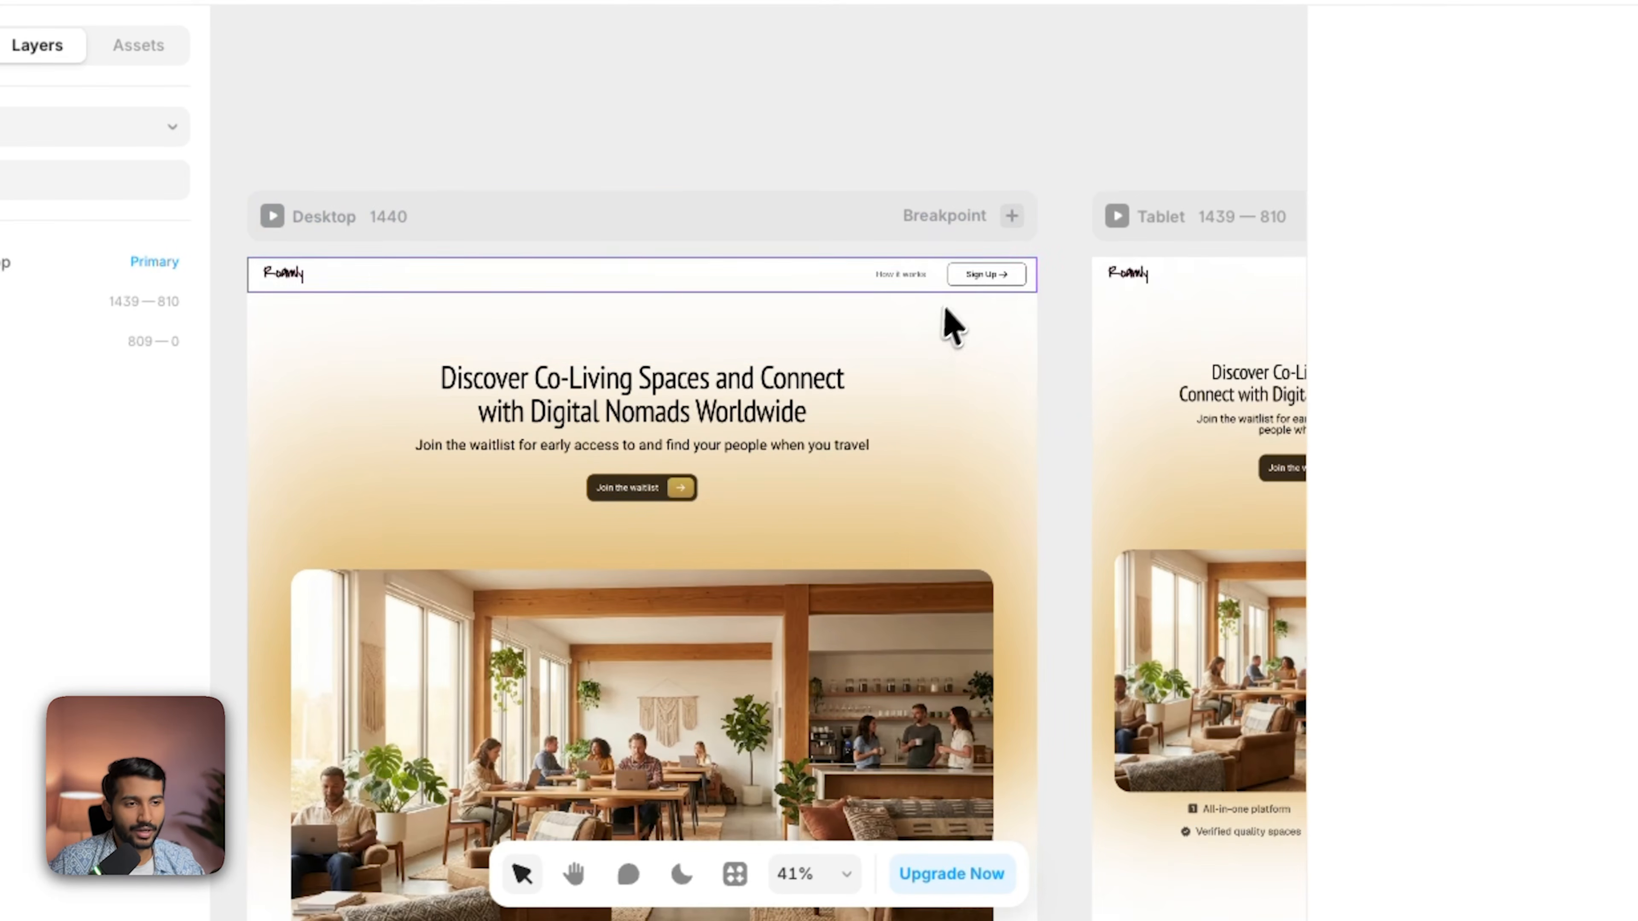
pyautogui.scroll(4, 977, 280)
pyautogui.moveTo(684, 526); pyautogui.dragTo(1022, 429)
pyautogui.click(831, 496)
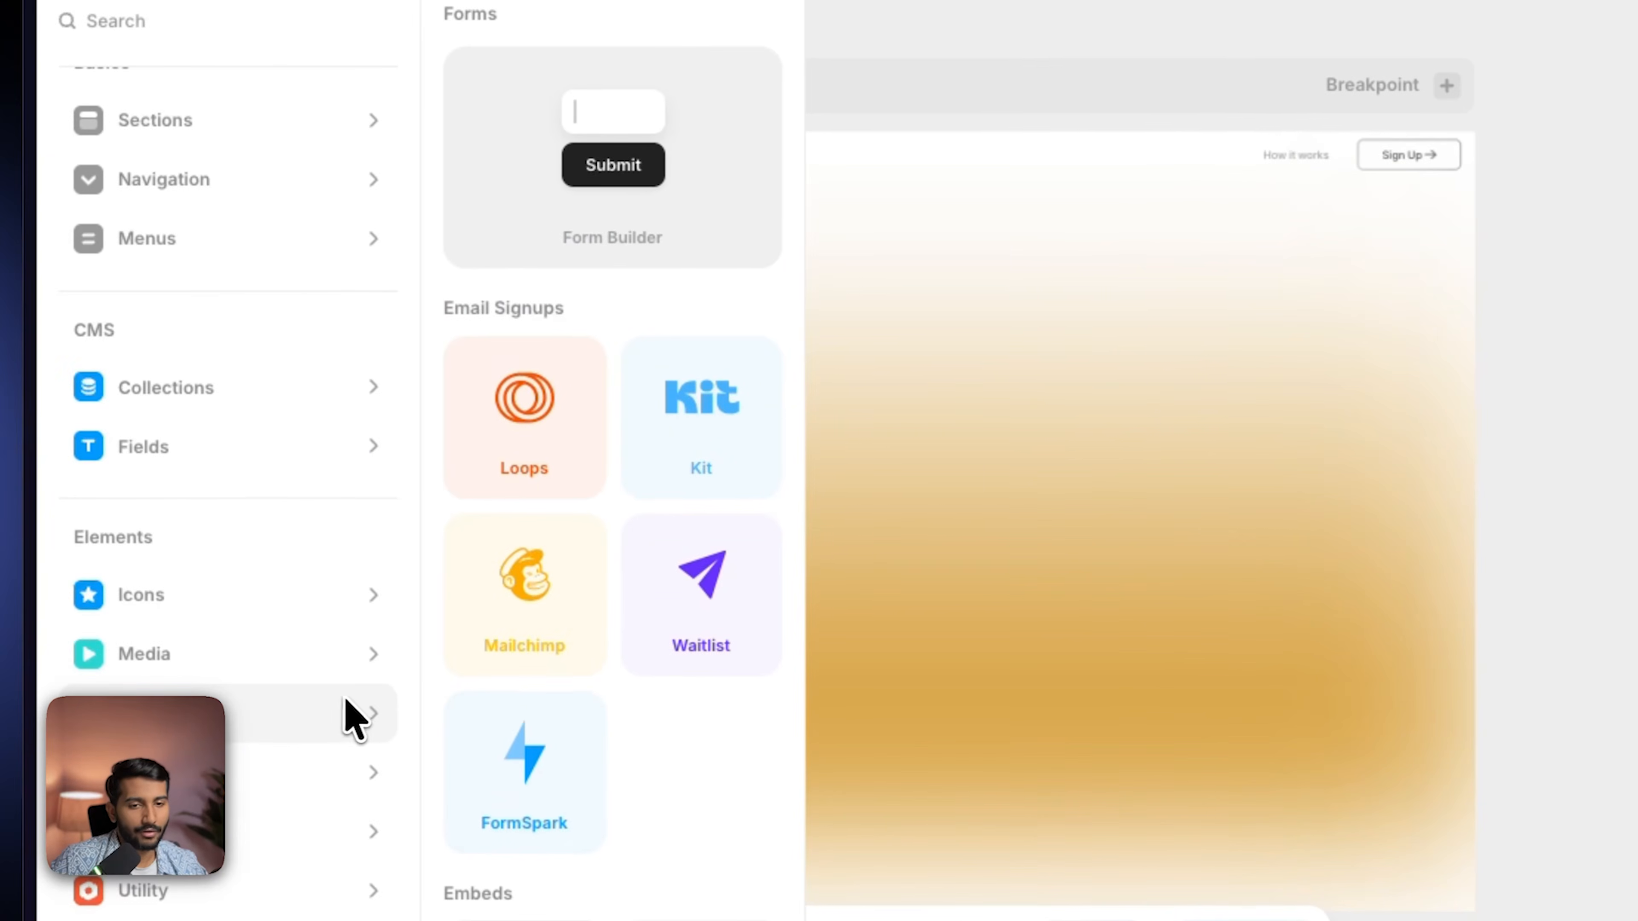
# Step: Insert a Form Builder form beside the Desktop breakpoint on /page and view its Send To destination options
pyautogui.moveTo(282, 172)
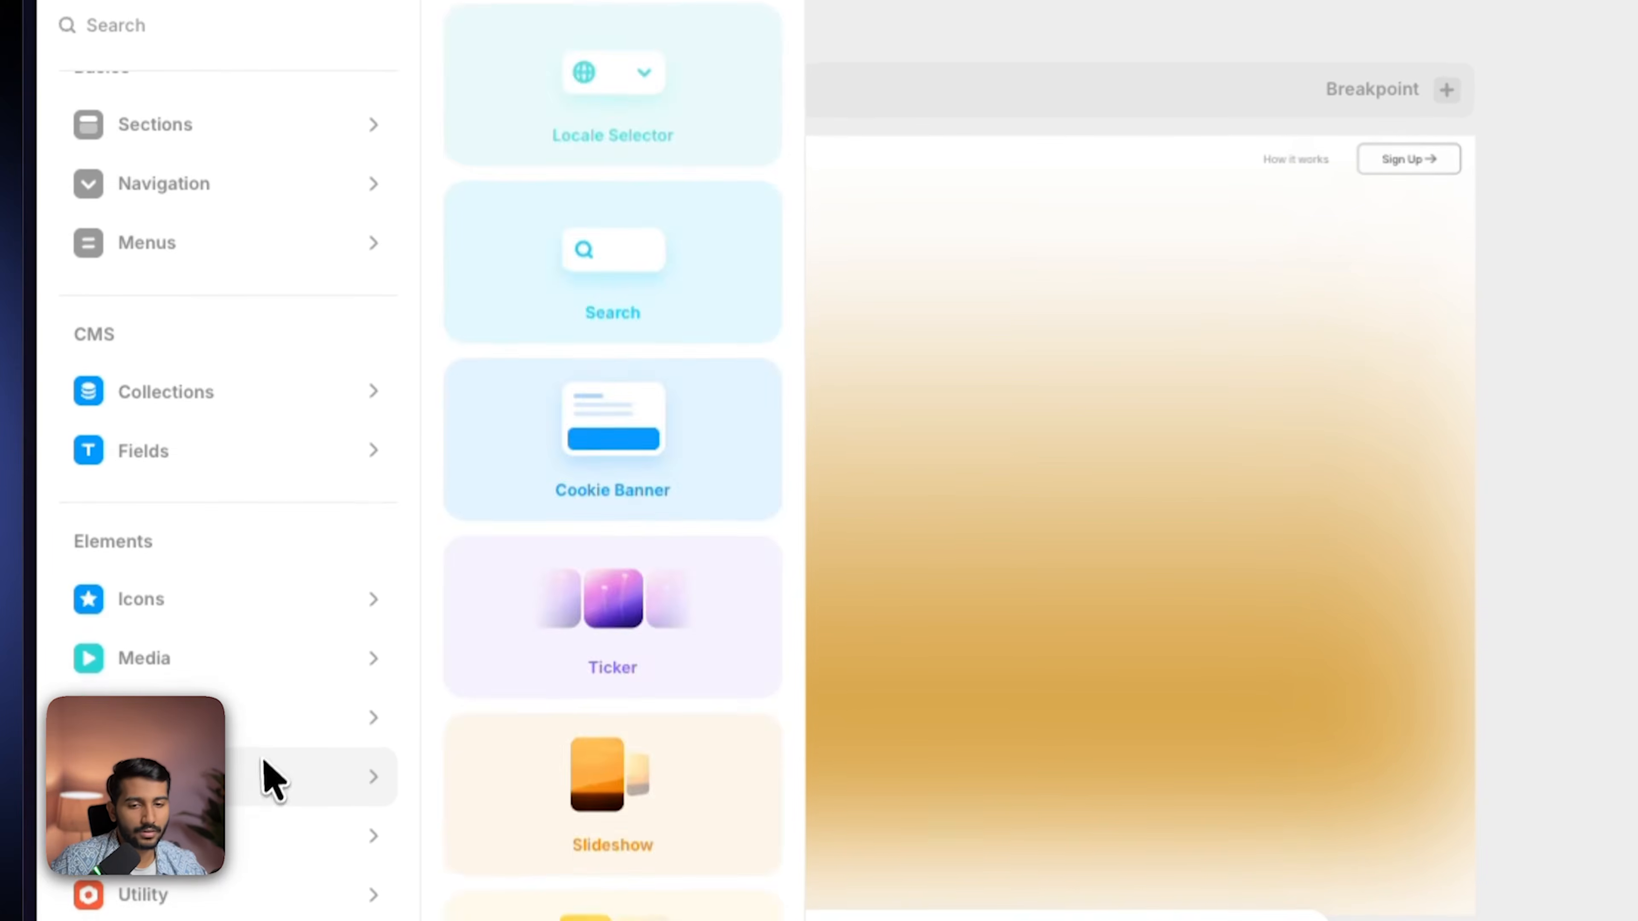
pyautogui.moveTo(290, 747)
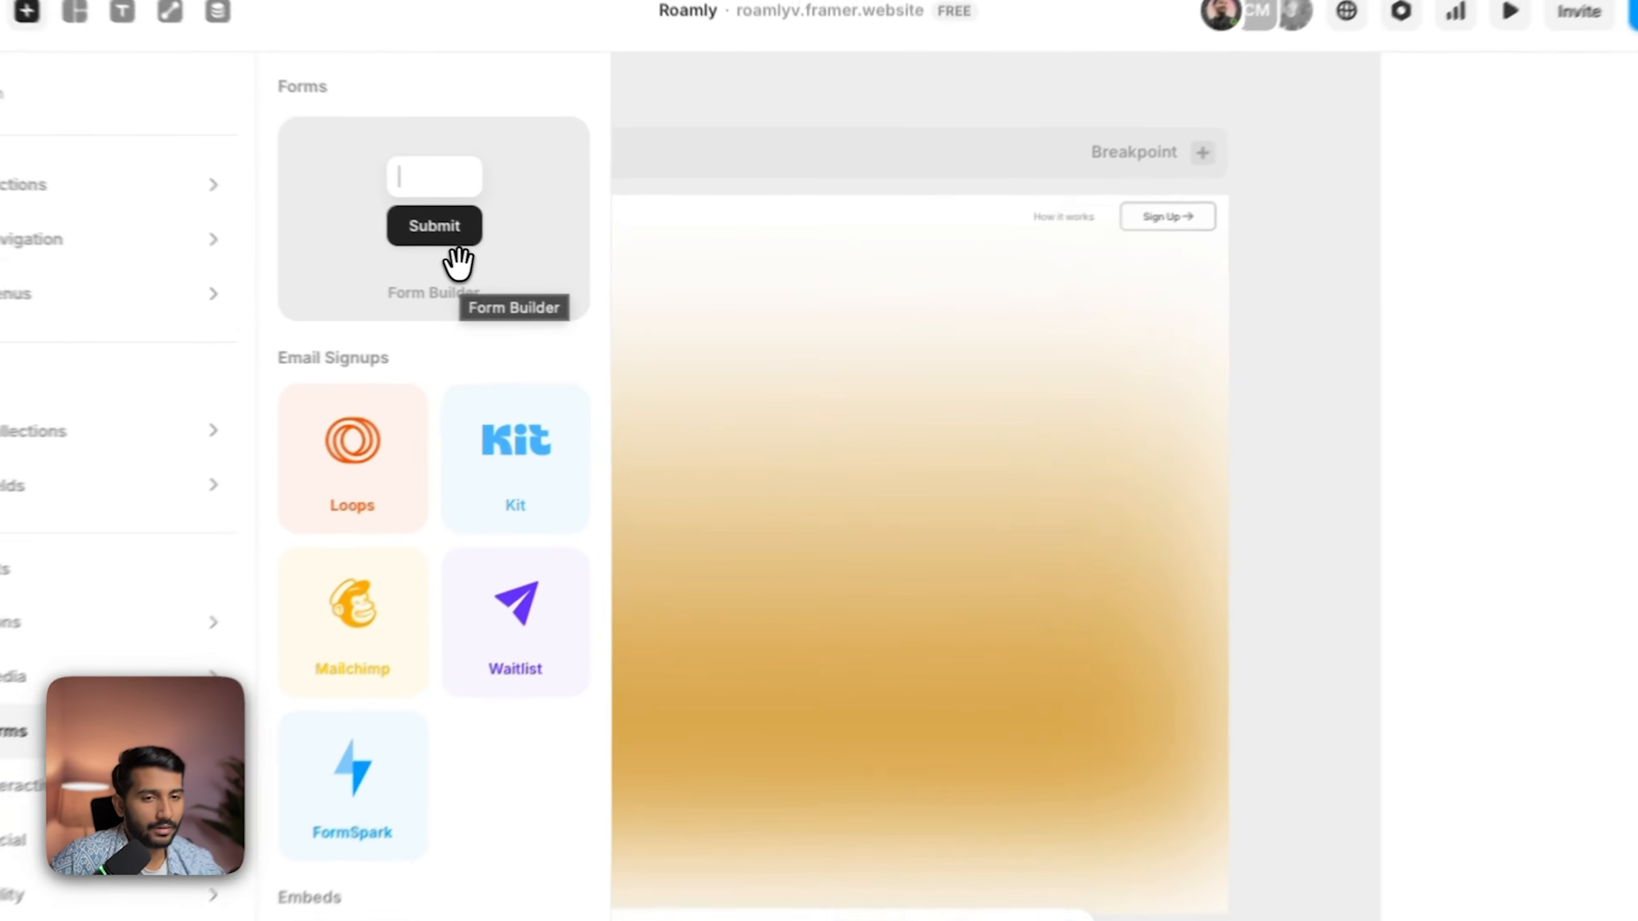
pyautogui.click(523, 275)
pyautogui.click(1483, 349)
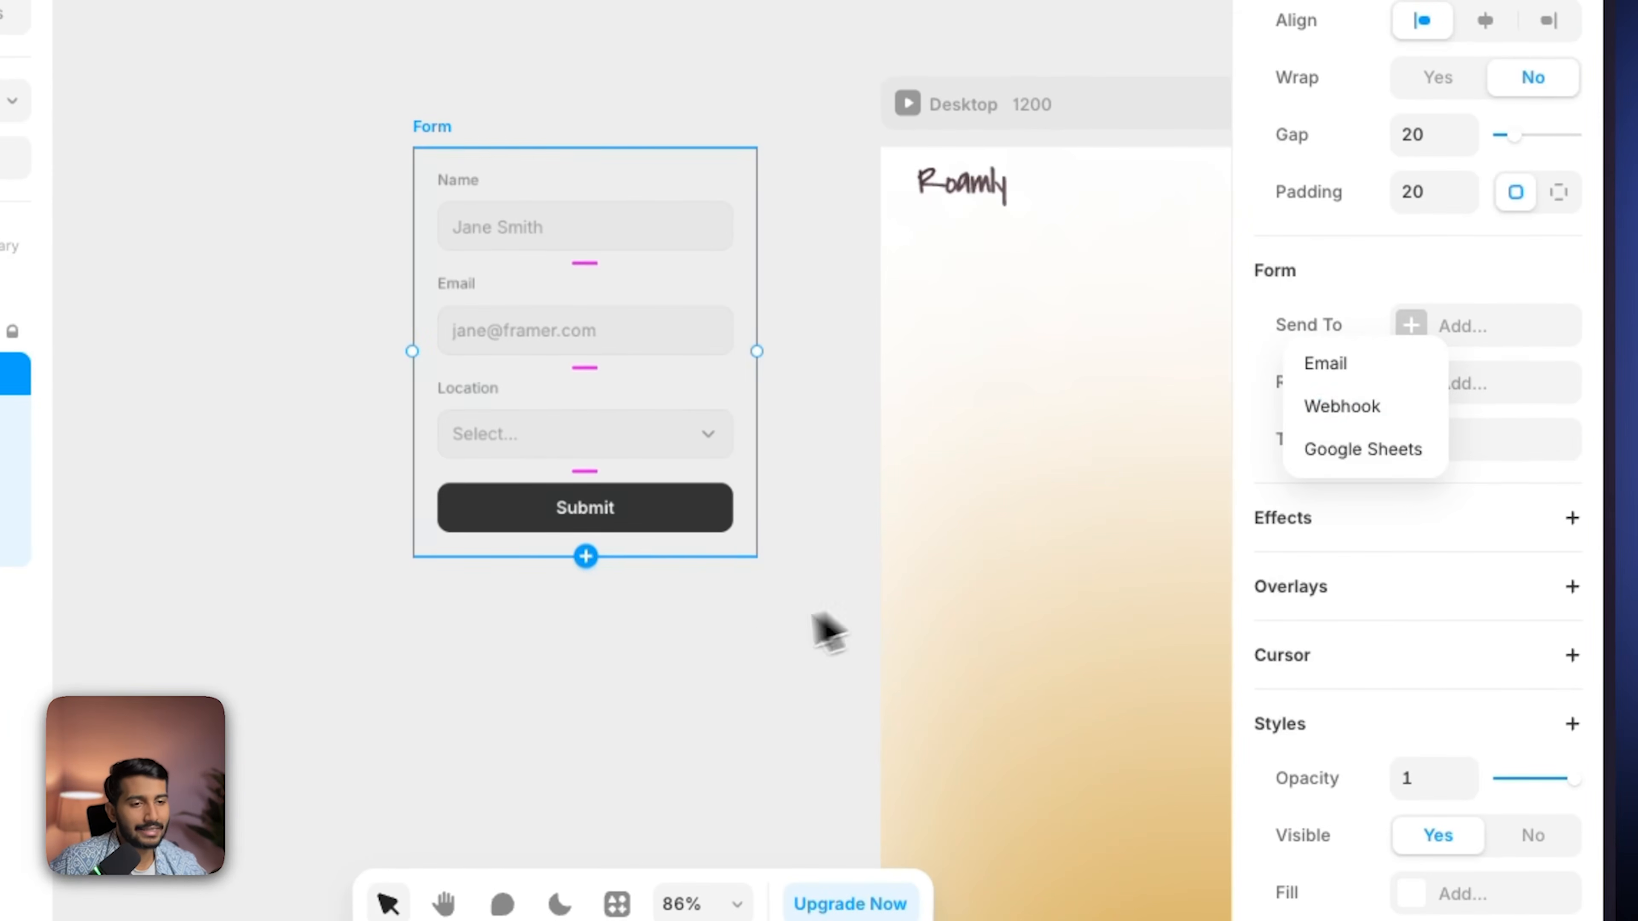
pyautogui.click(739, 626)
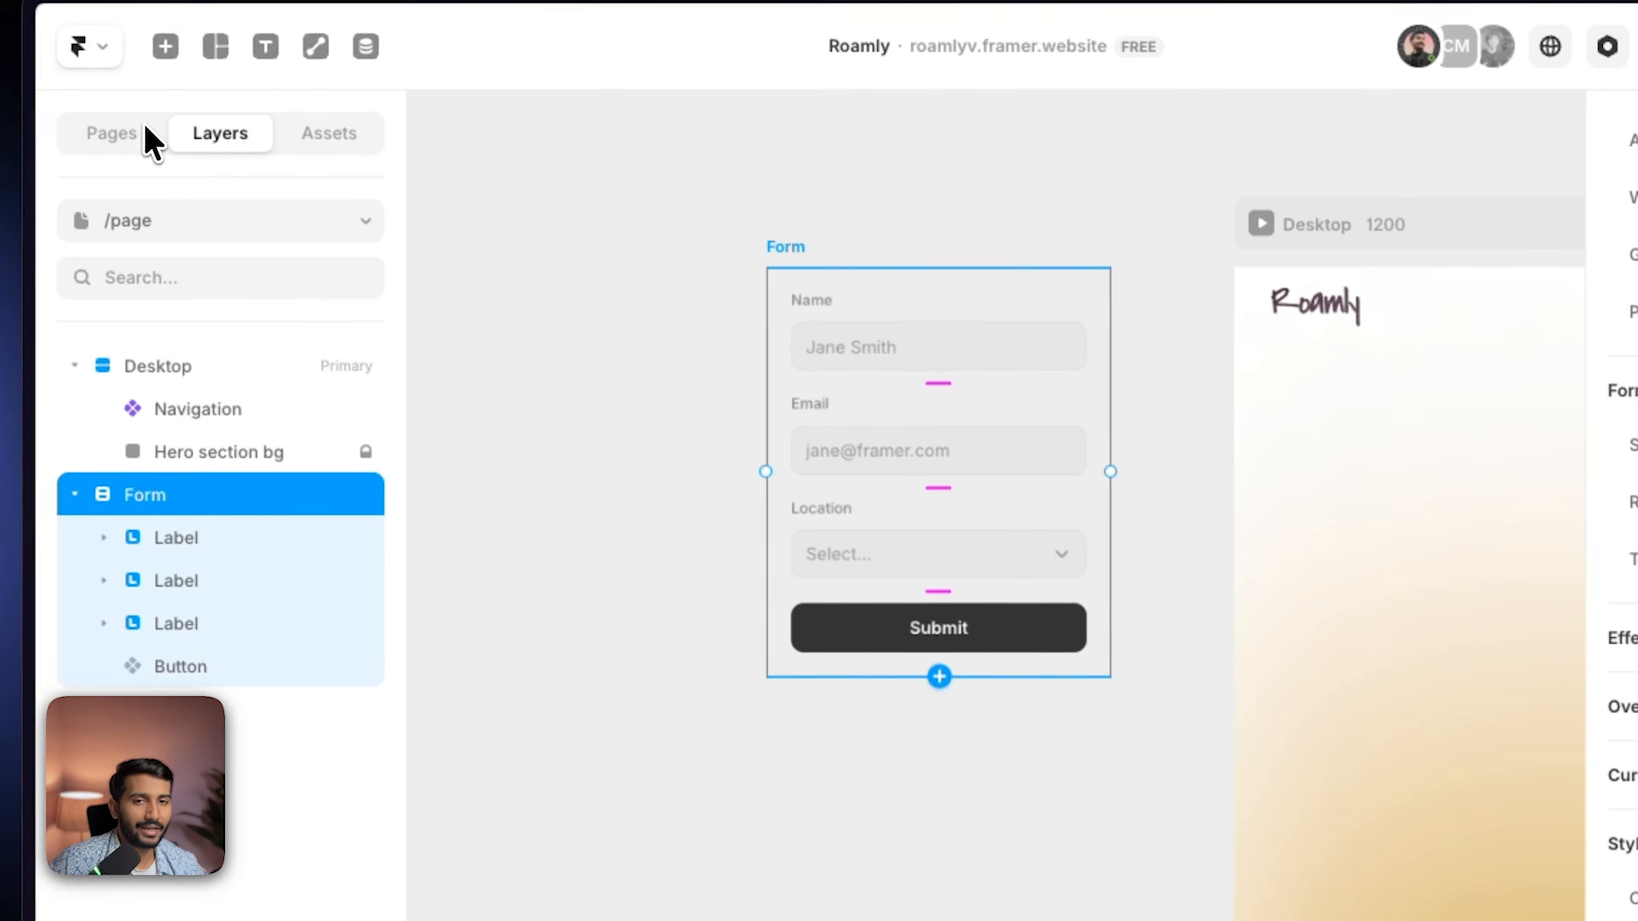
# Step: Insert the Kit email signup component, position it beside the existing form, and take it off /page
pyautogui.click(158, 53)
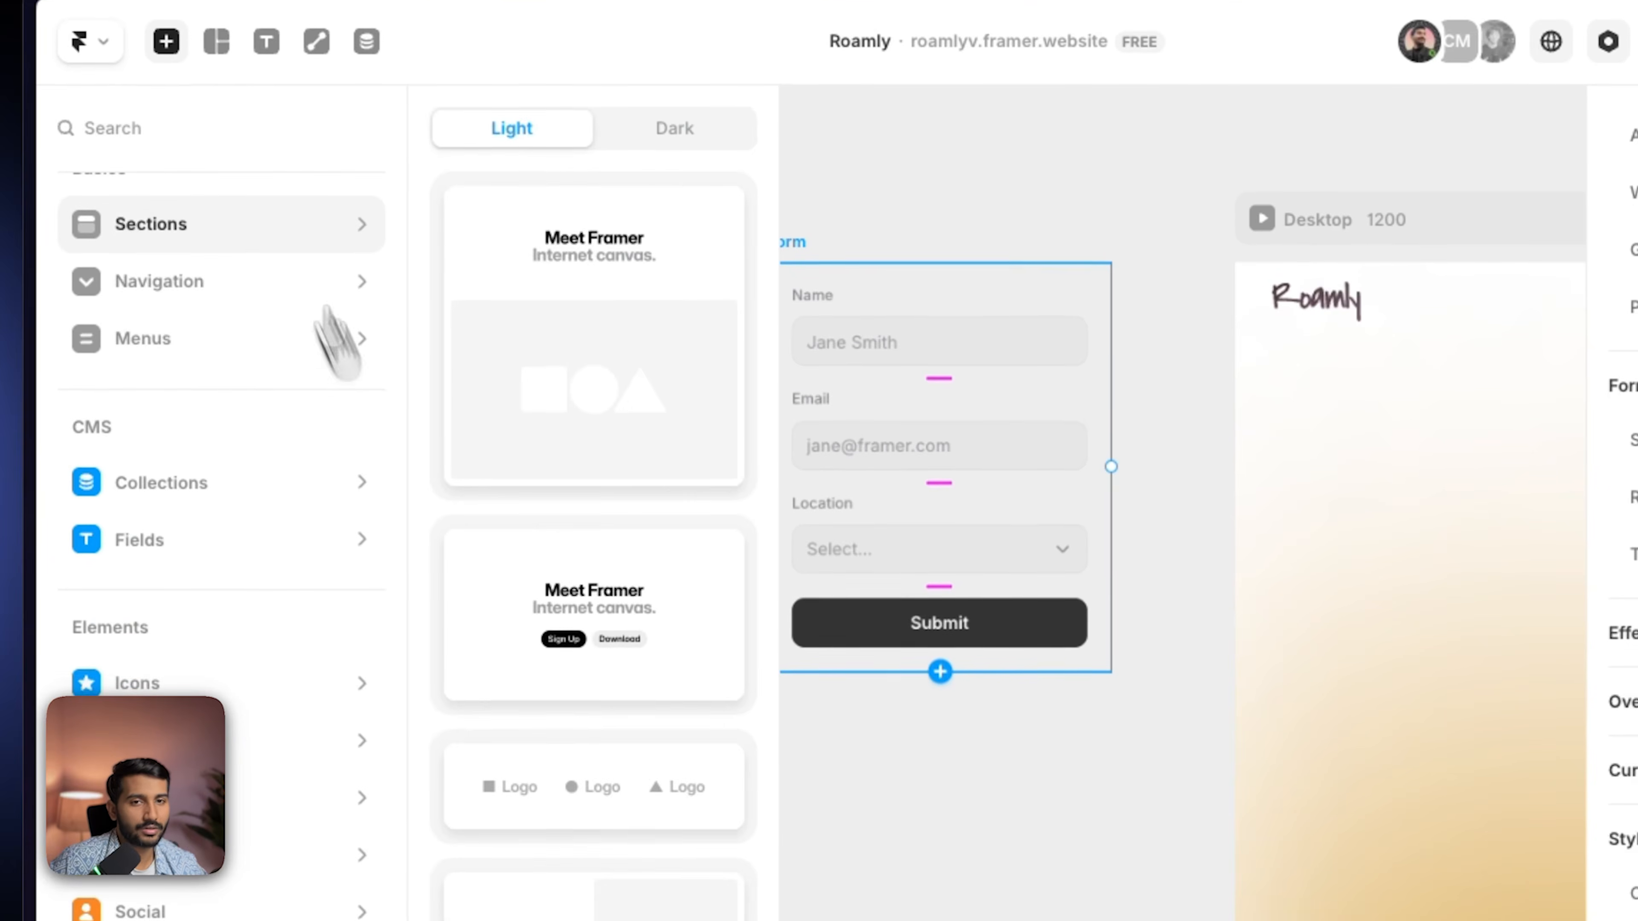
pyautogui.moveTo(310, 802)
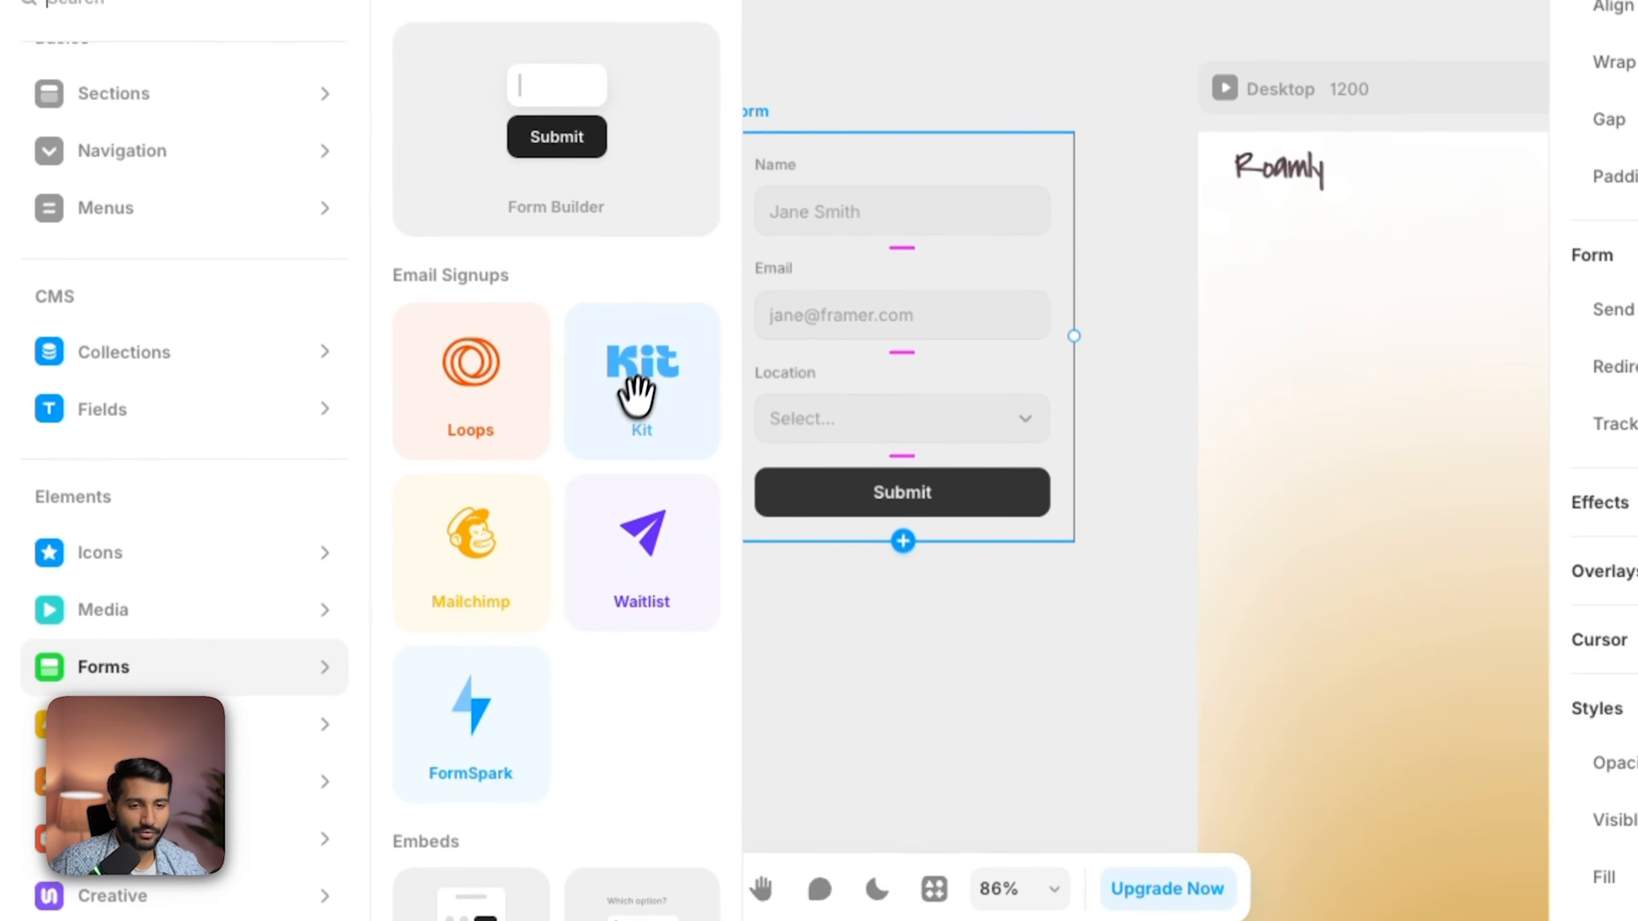
pyautogui.click(637, 395)
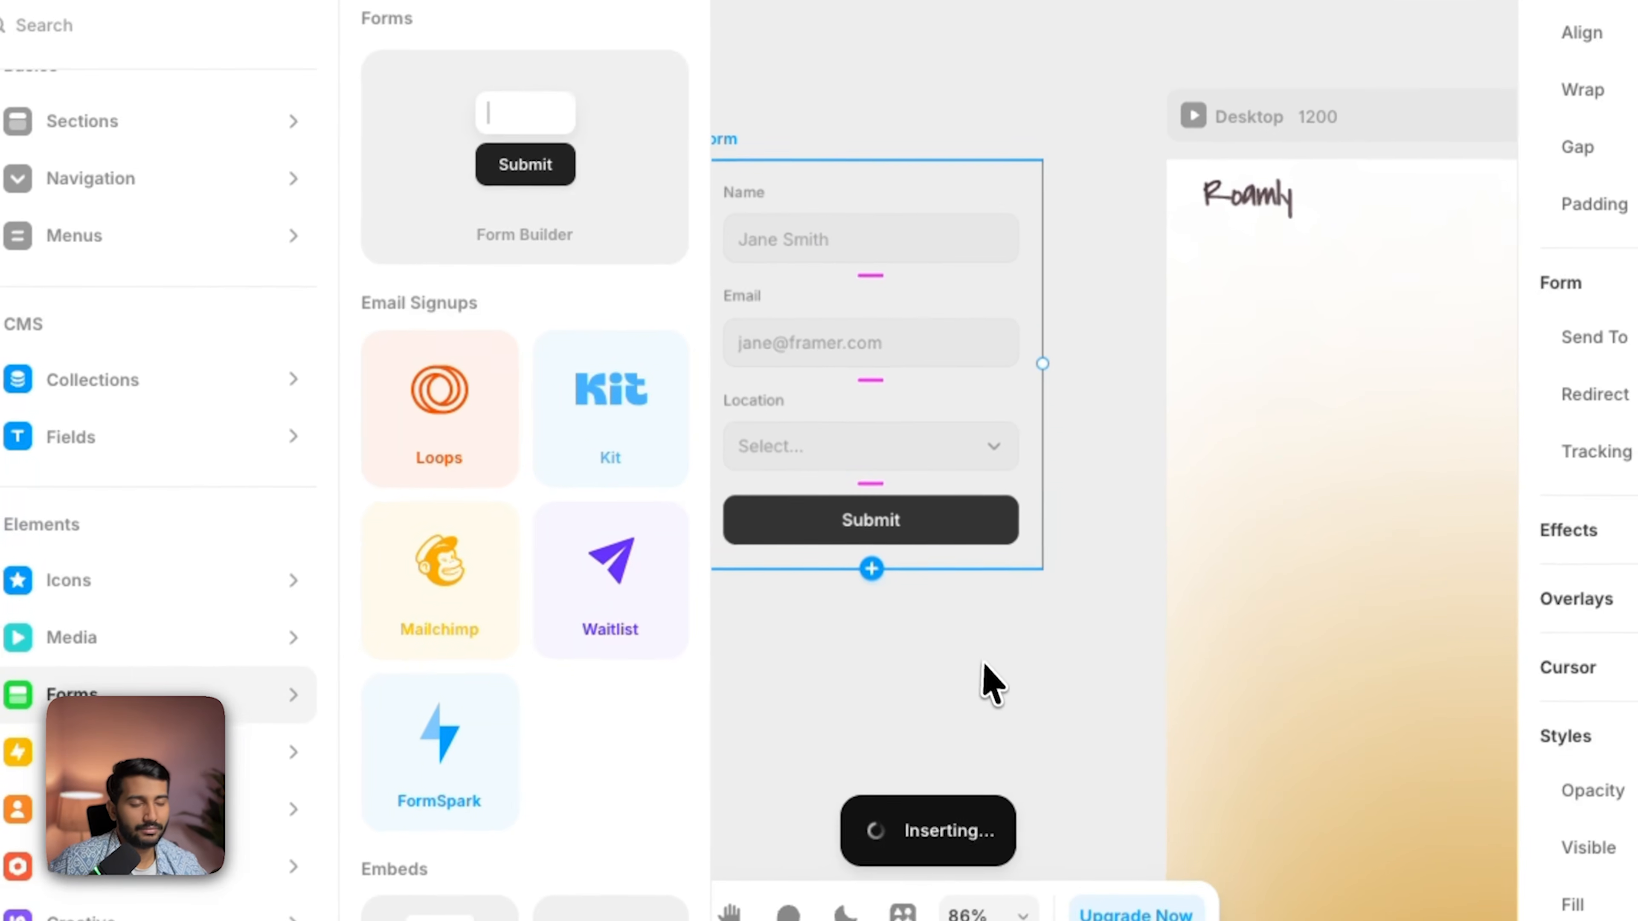
pyautogui.moveTo(991, 666); pyautogui.dragTo(667, 566)
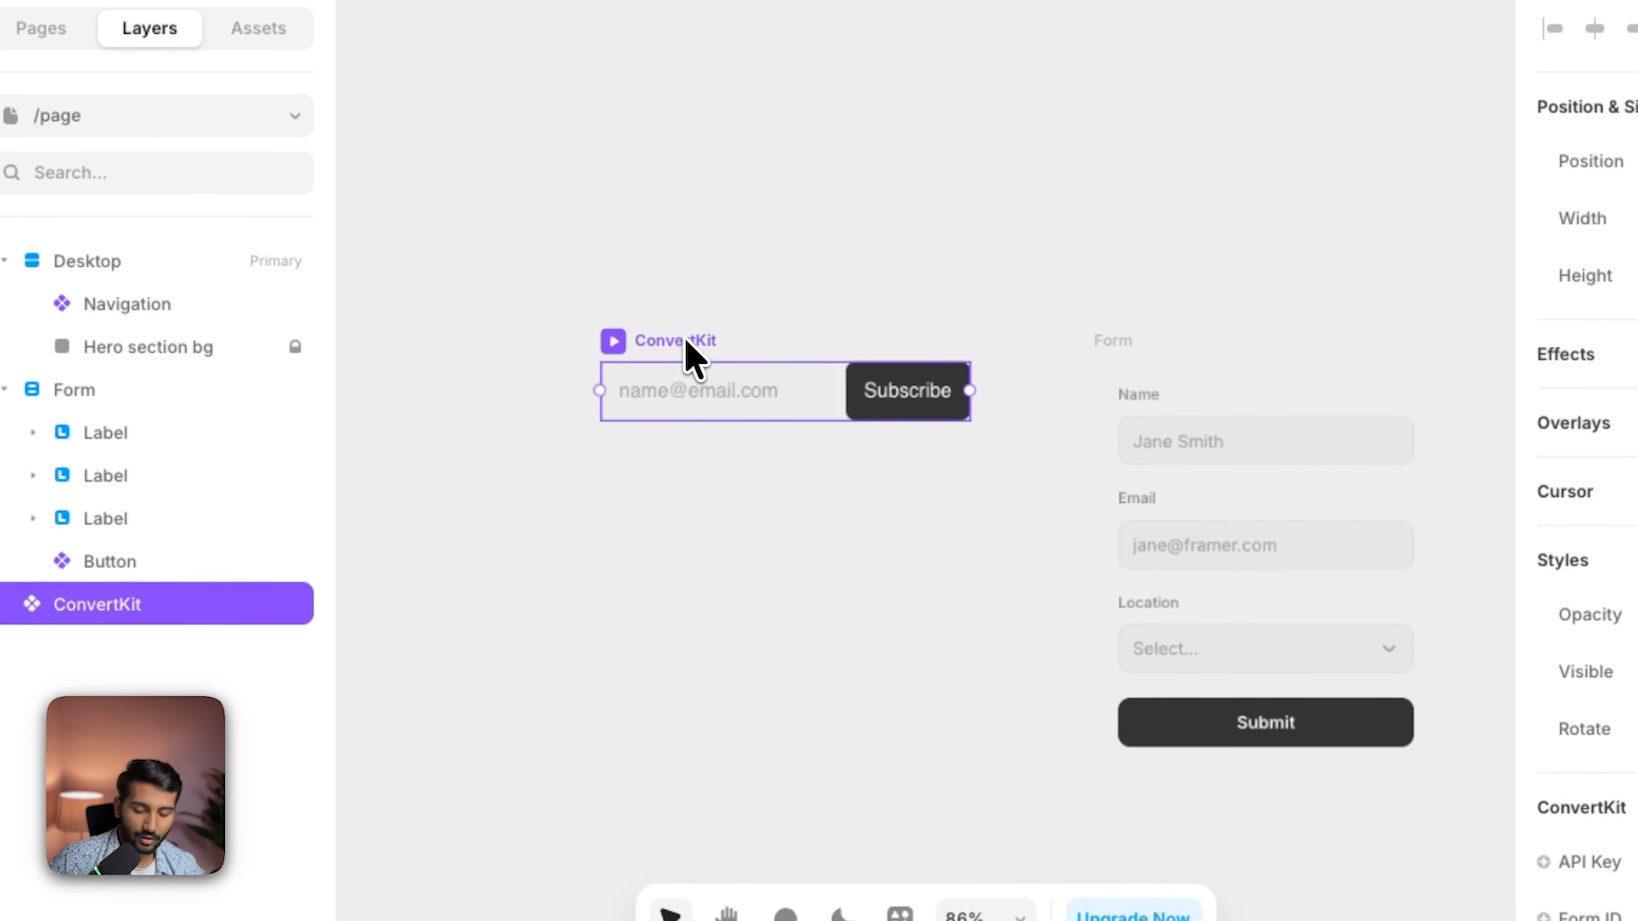
pyautogui.press('Delete')
# Step: Try placing the Kit email signup component below the Join the waitlist button in the Home page's Desktop hero
pyautogui.click(89, 114)
pyautogui.click(135, 220)
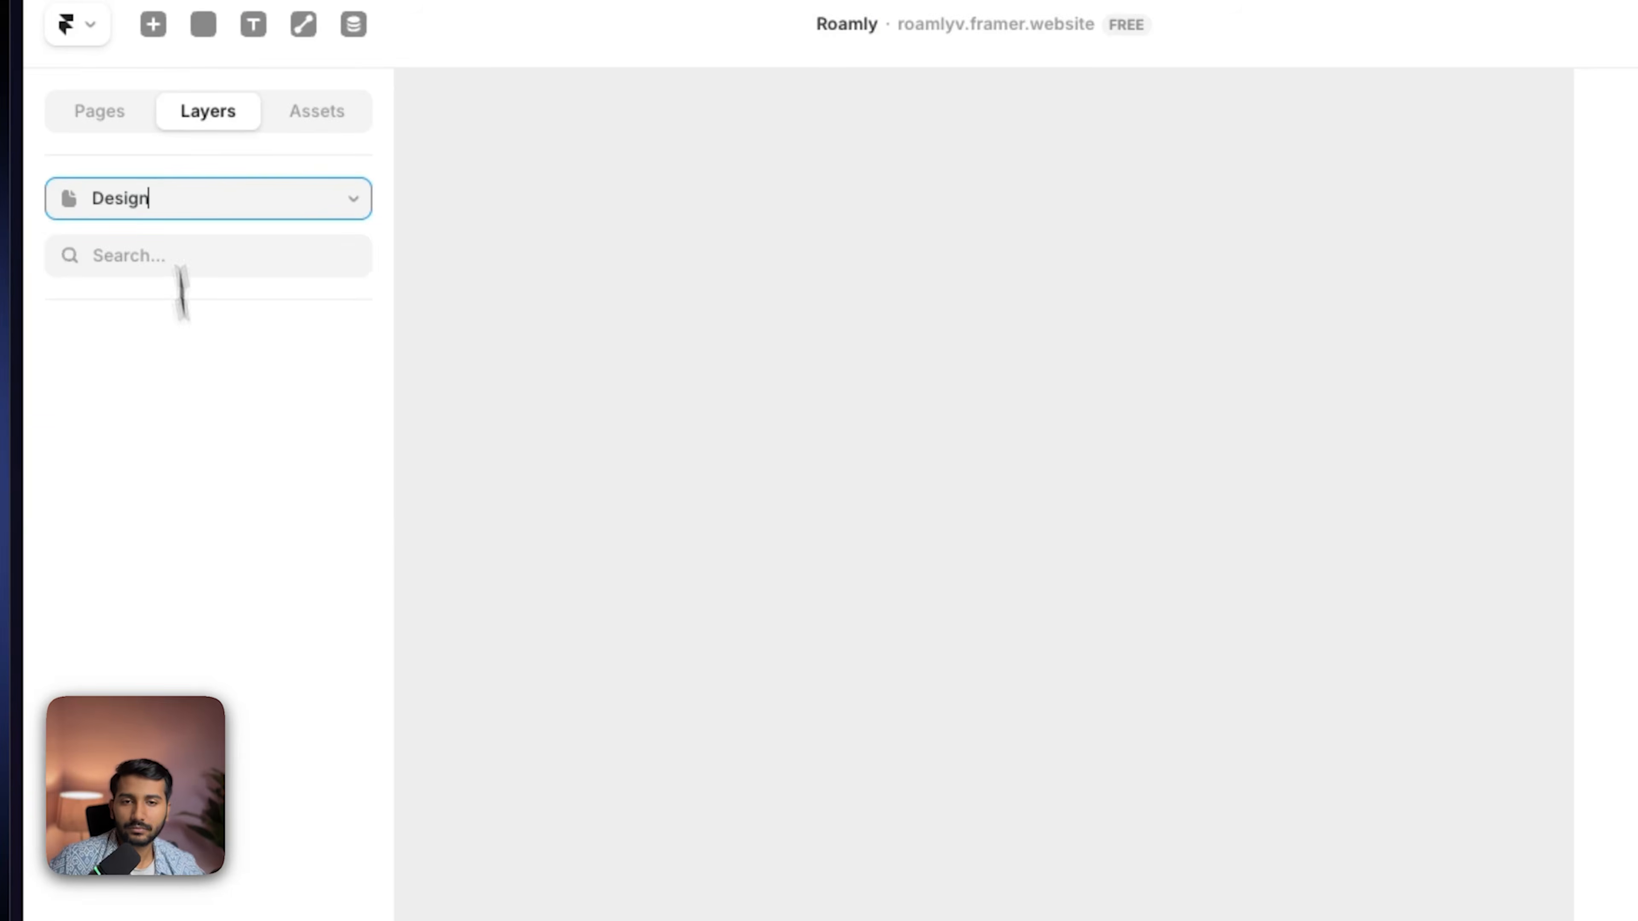
pyautogui.click(180, 407)
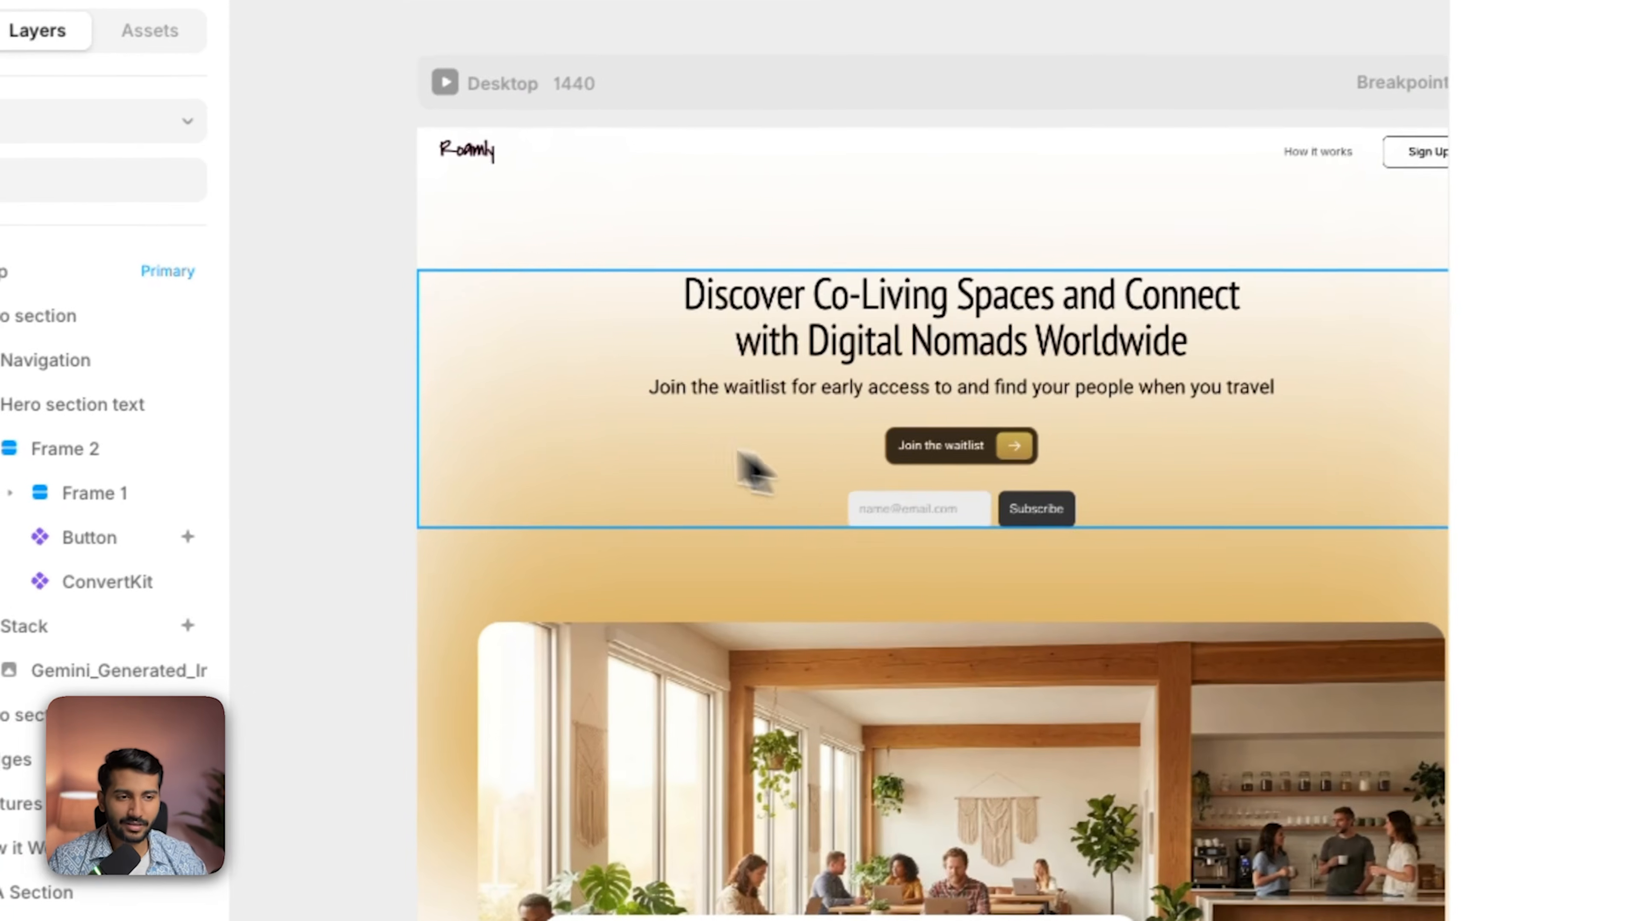
pyautogui.scroll(2, 653, 396)
pyautogui.scroll(-3, 652, 397)
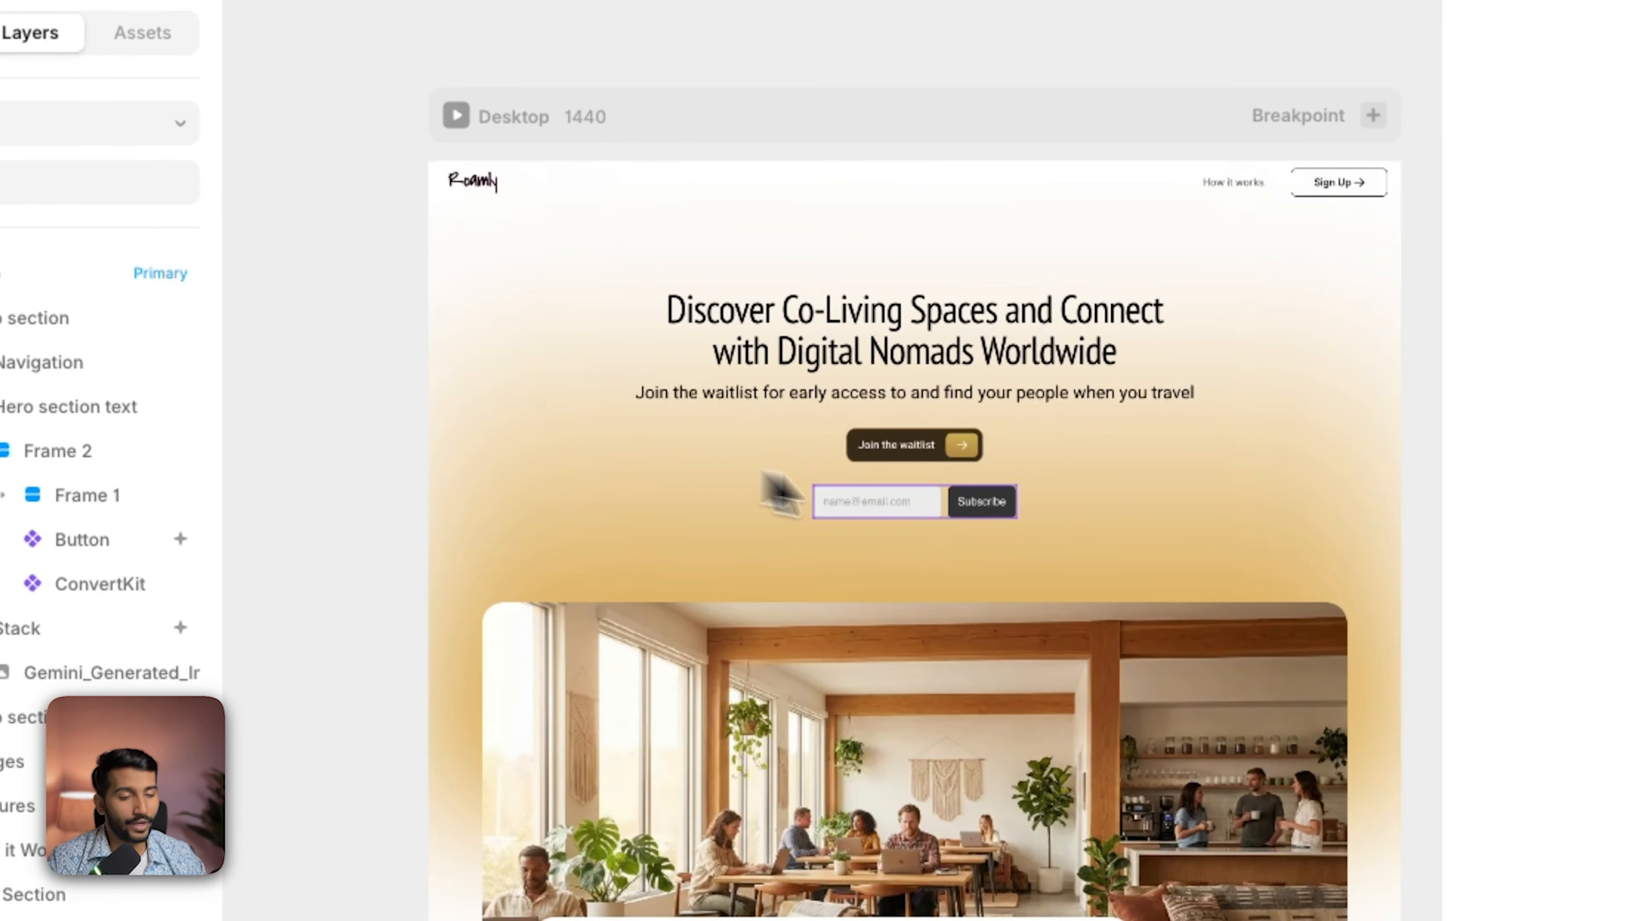
pyautogui.click(939, 501)
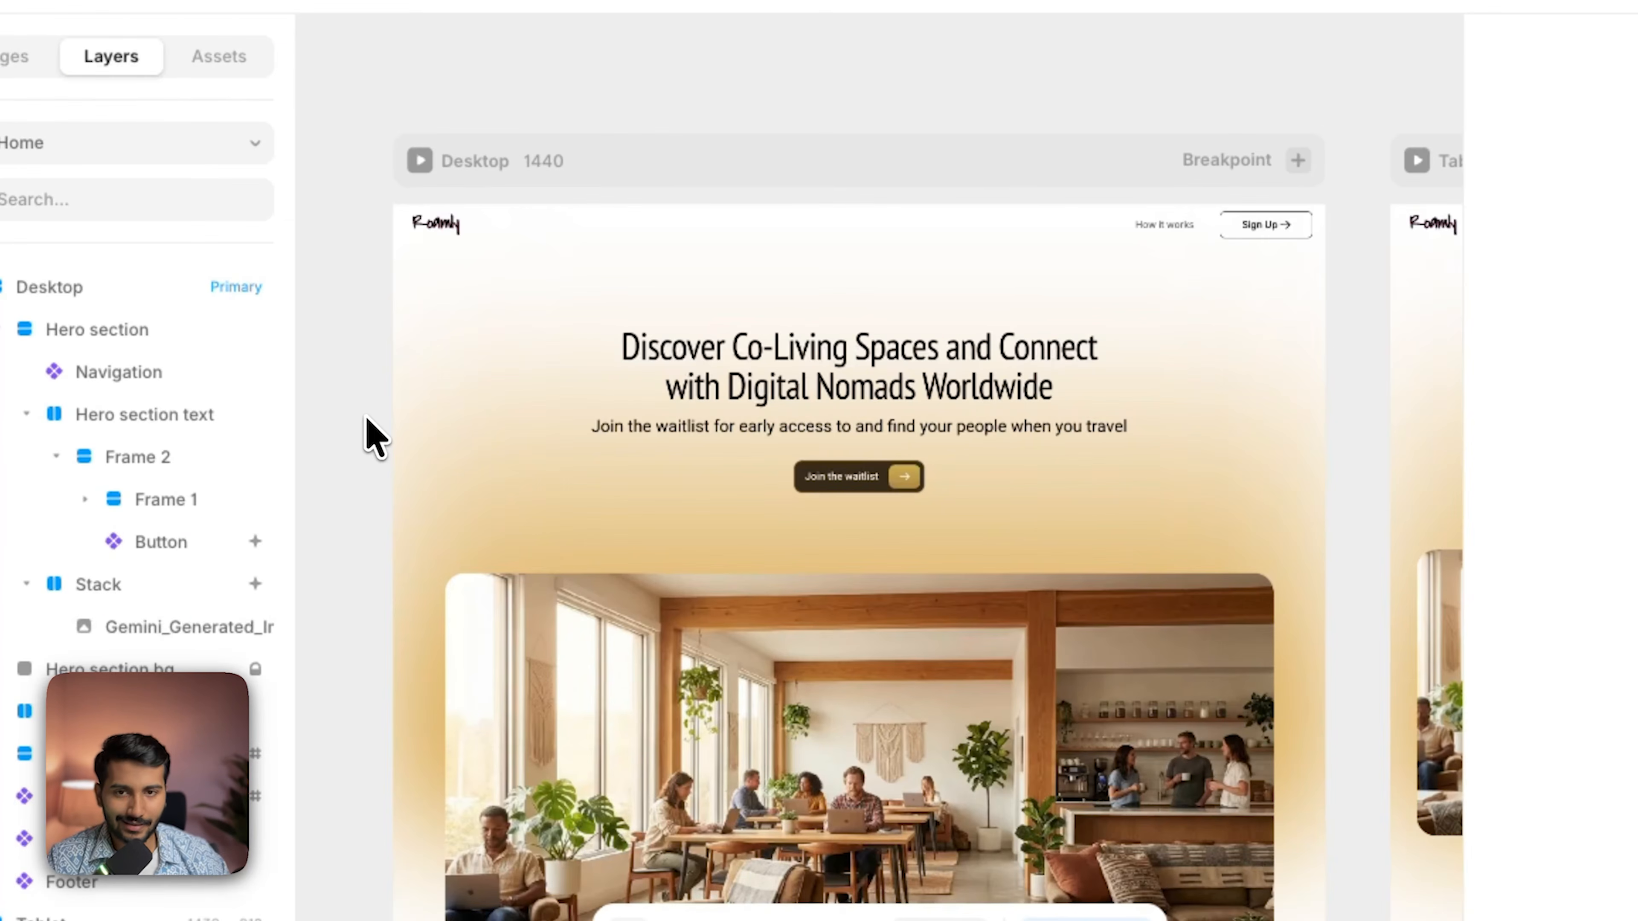
# Step: Inspect the Desktop hero's Join the waitlist button, deselect it, and open the general site settings
pyautogui.click(873, 454)
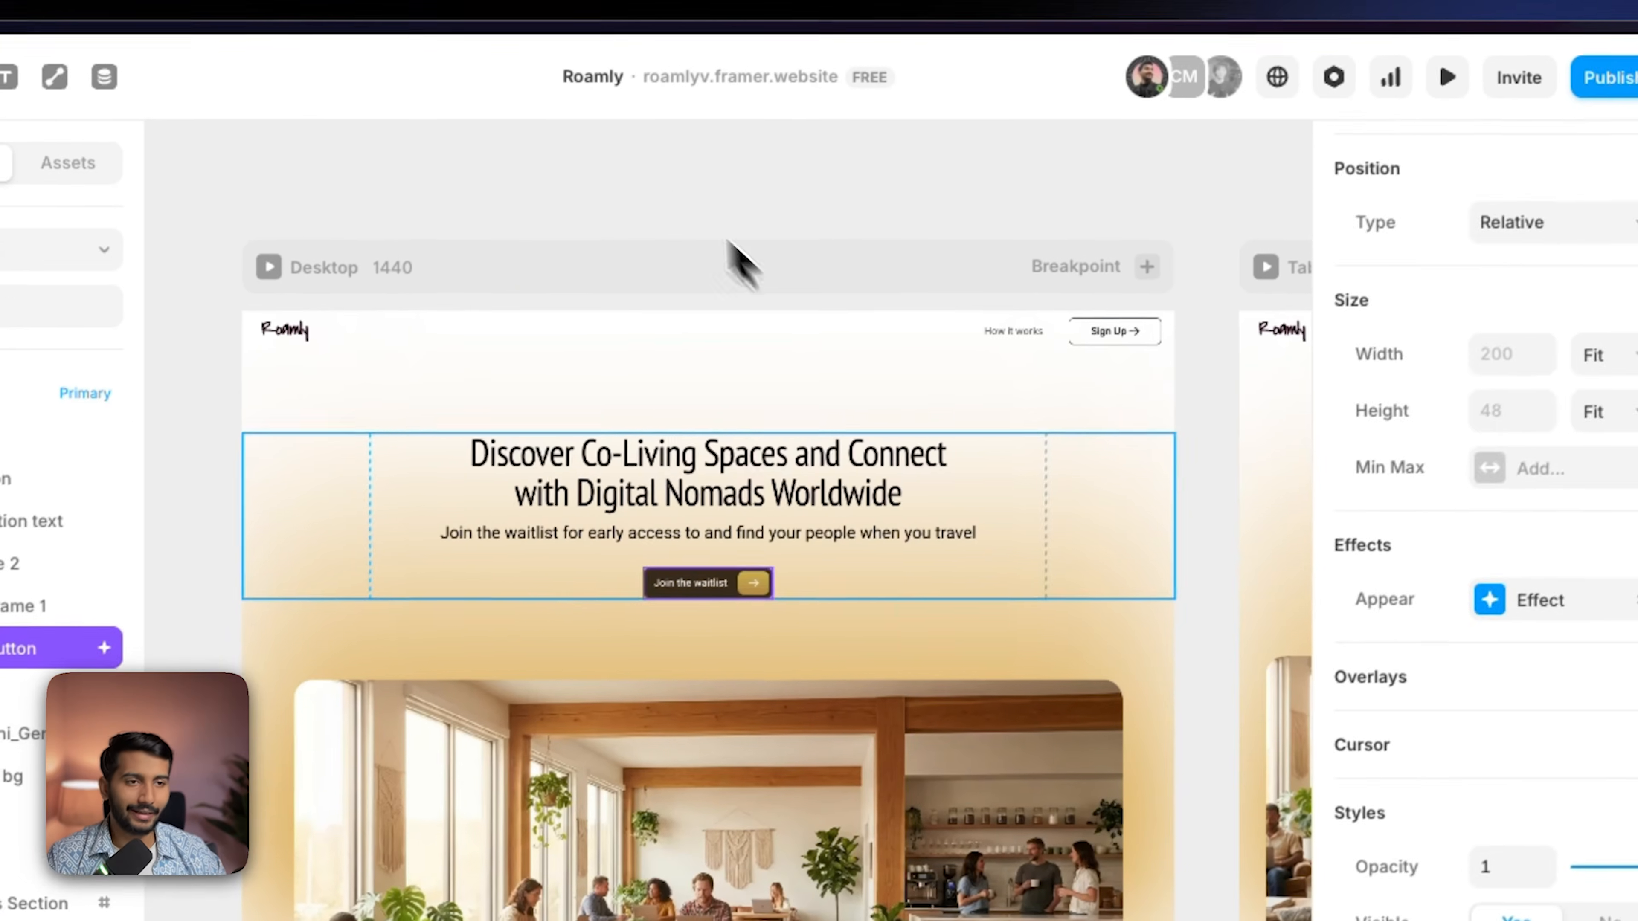
pyautogui.click(798, 54)
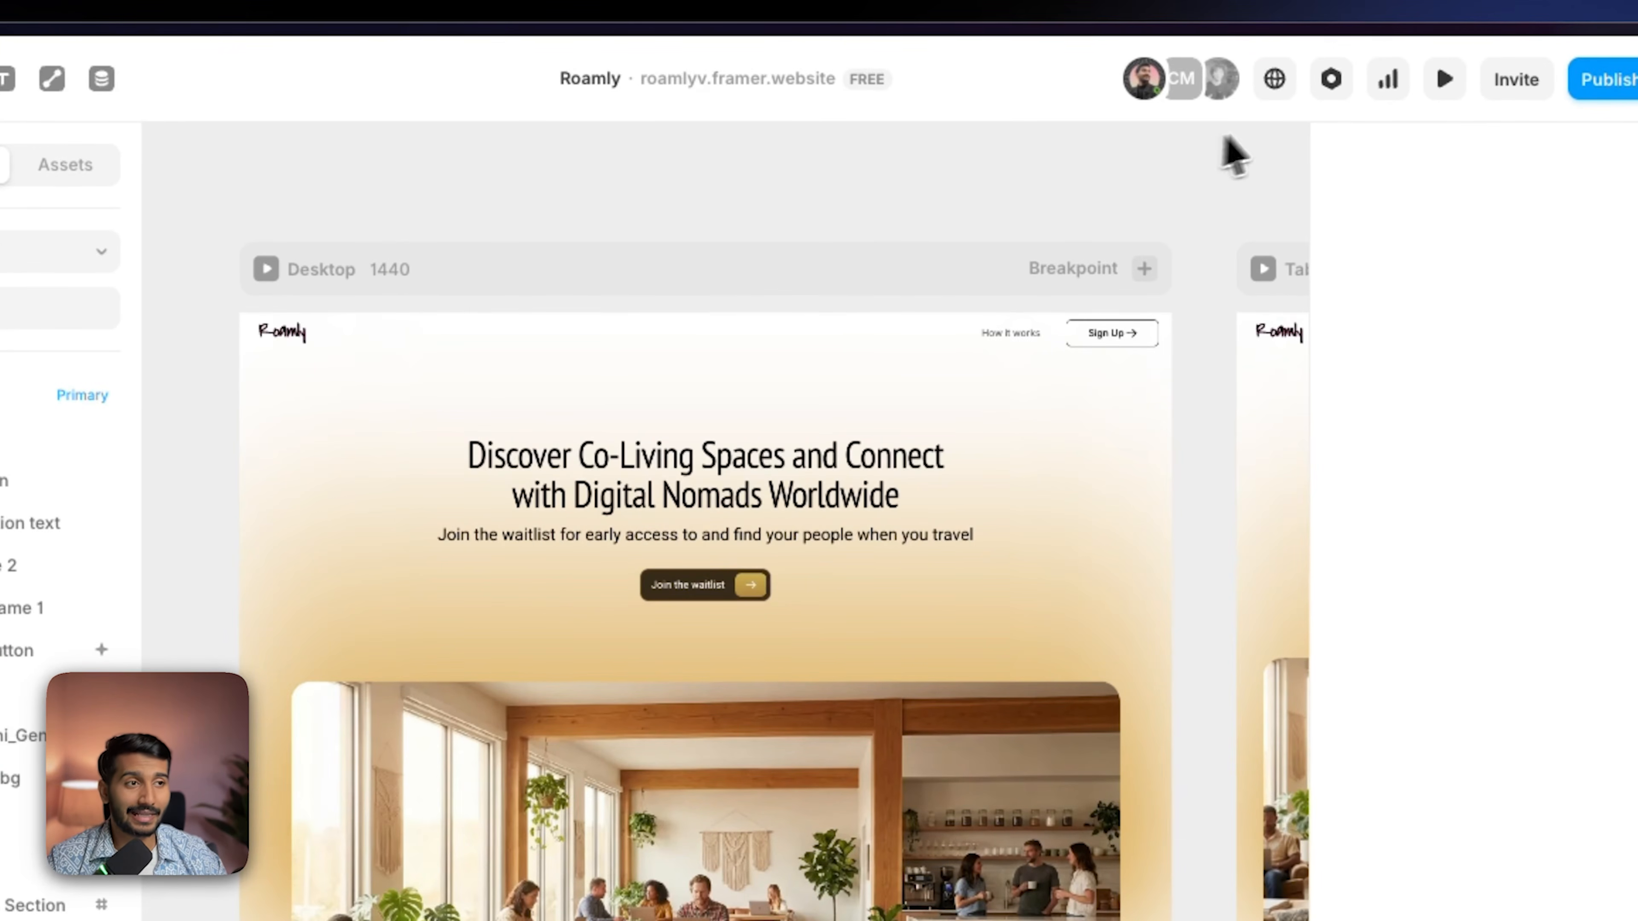
pyautogui.click(1332, 89)
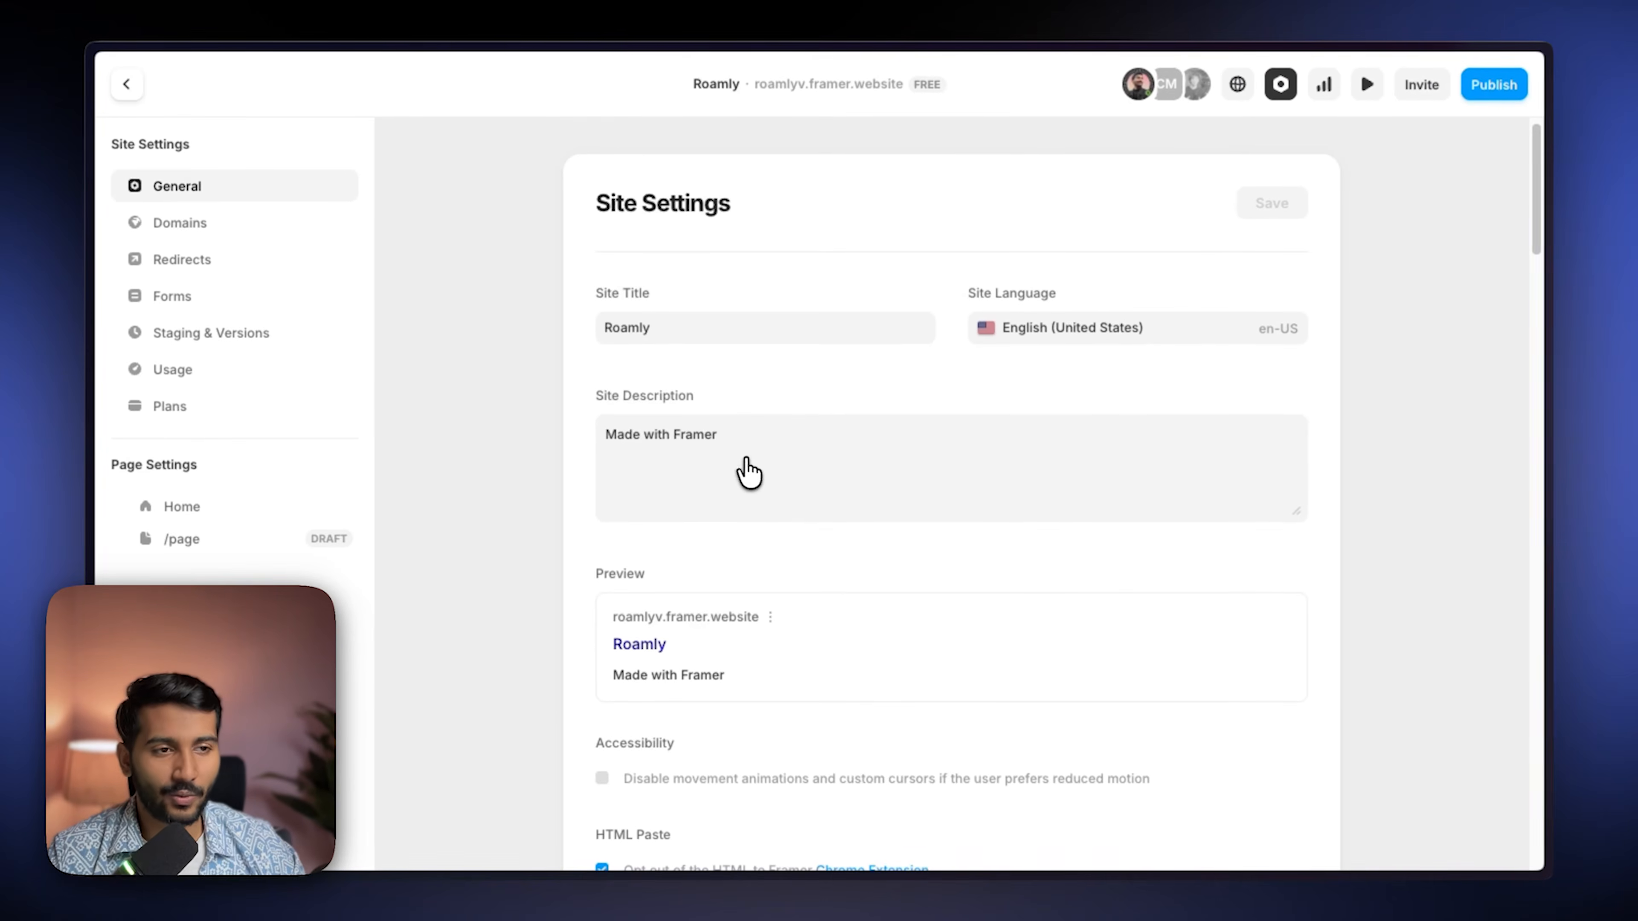
# Step: Set the site title to "Roamly - Co-Living & Community for Digital Nomads | Join Waitlist"
pyautogui.scroll(-15, 929, 390)
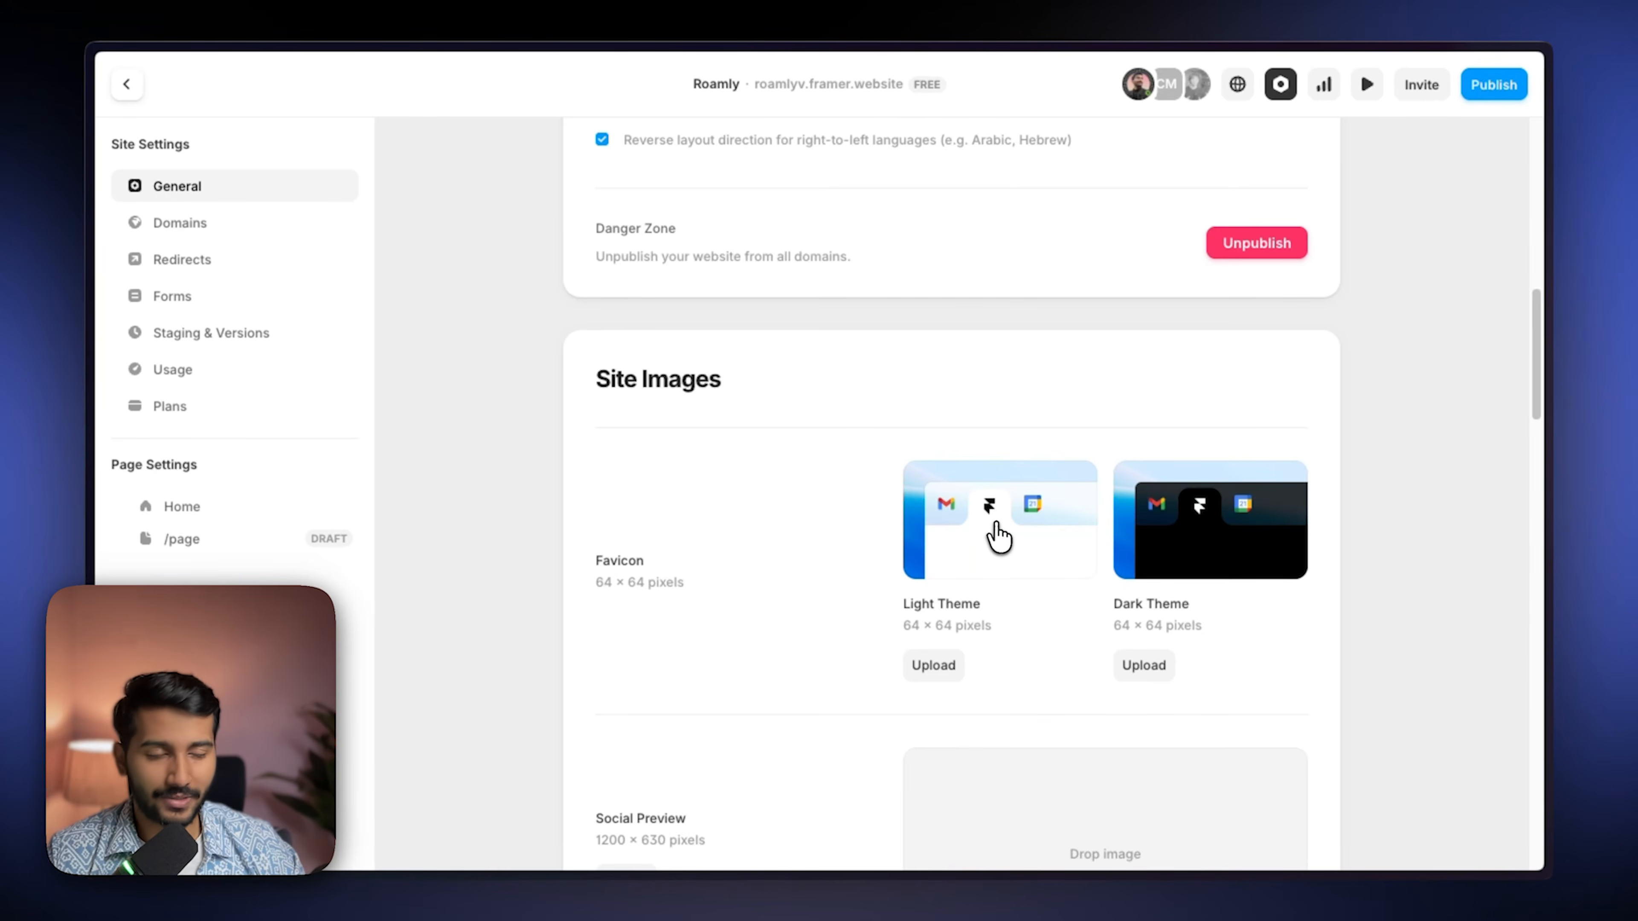
pyautogui.scroll(-5, 999, 536)
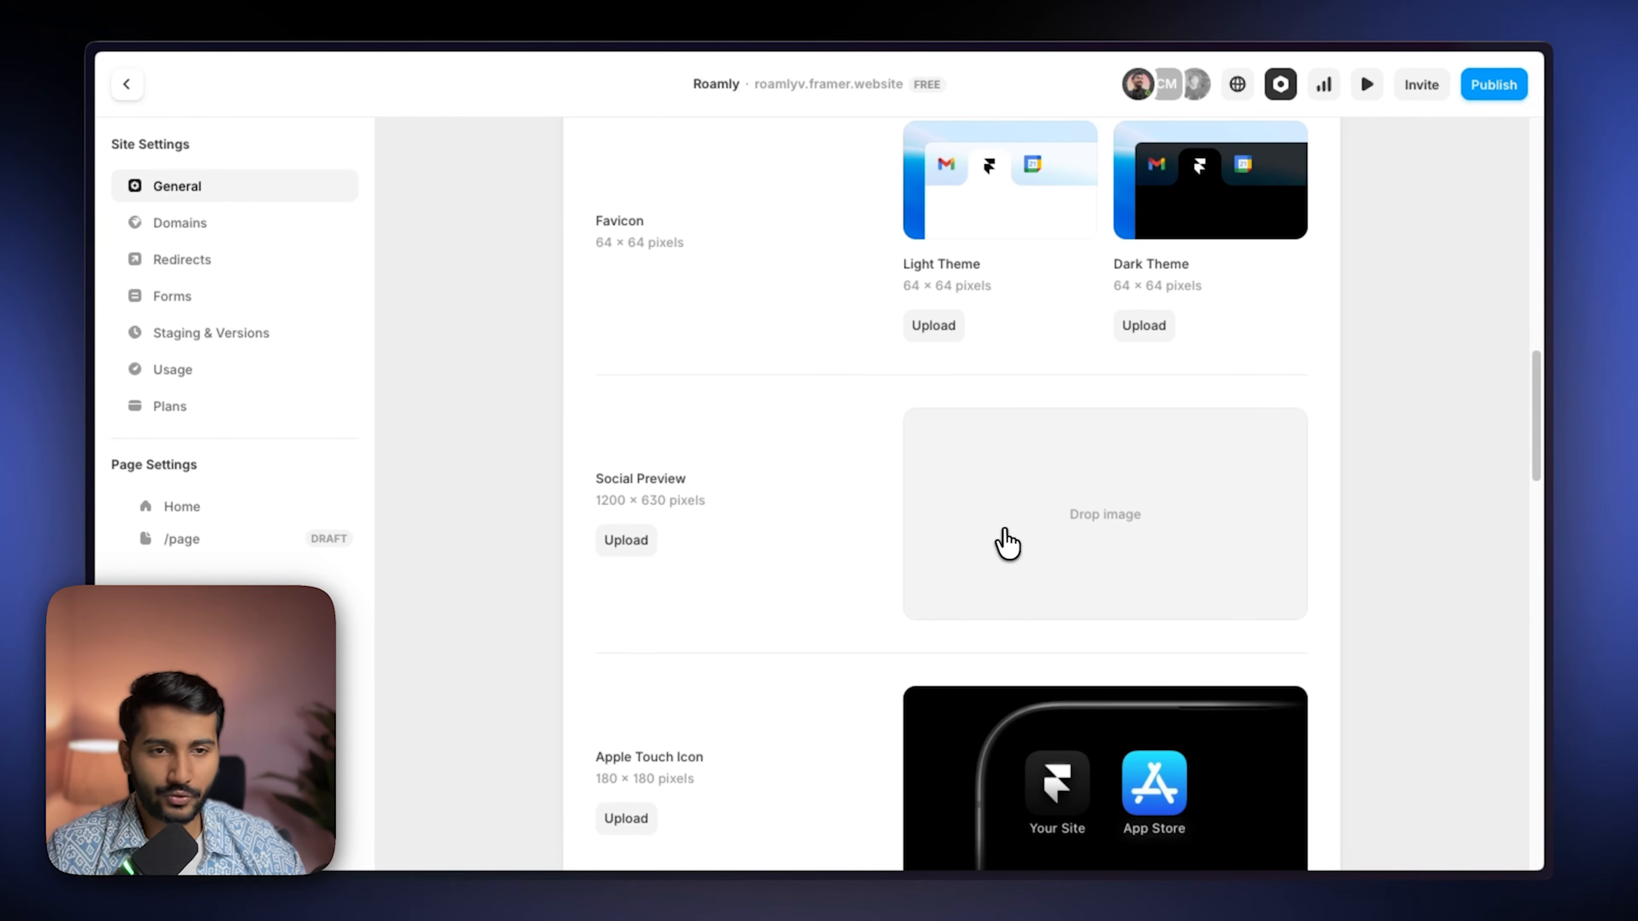
pyautogui.scroll(-6, 1005, 544)
pyautogui.scroll(20, 932, 470)
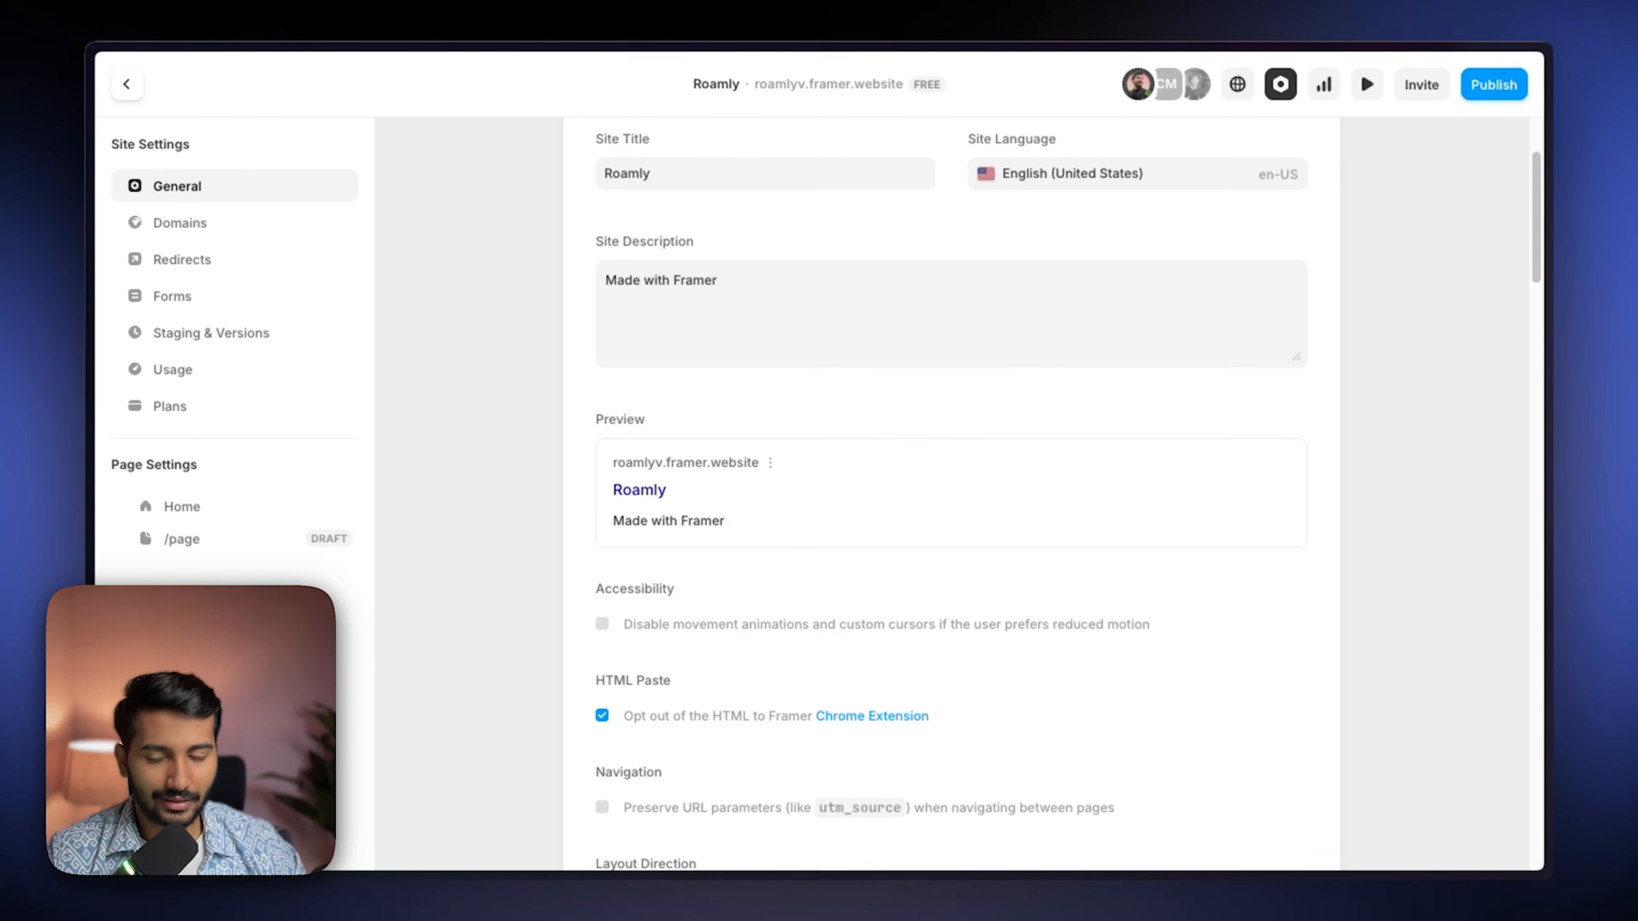
pyautogui.scroll(3, 933, 471)
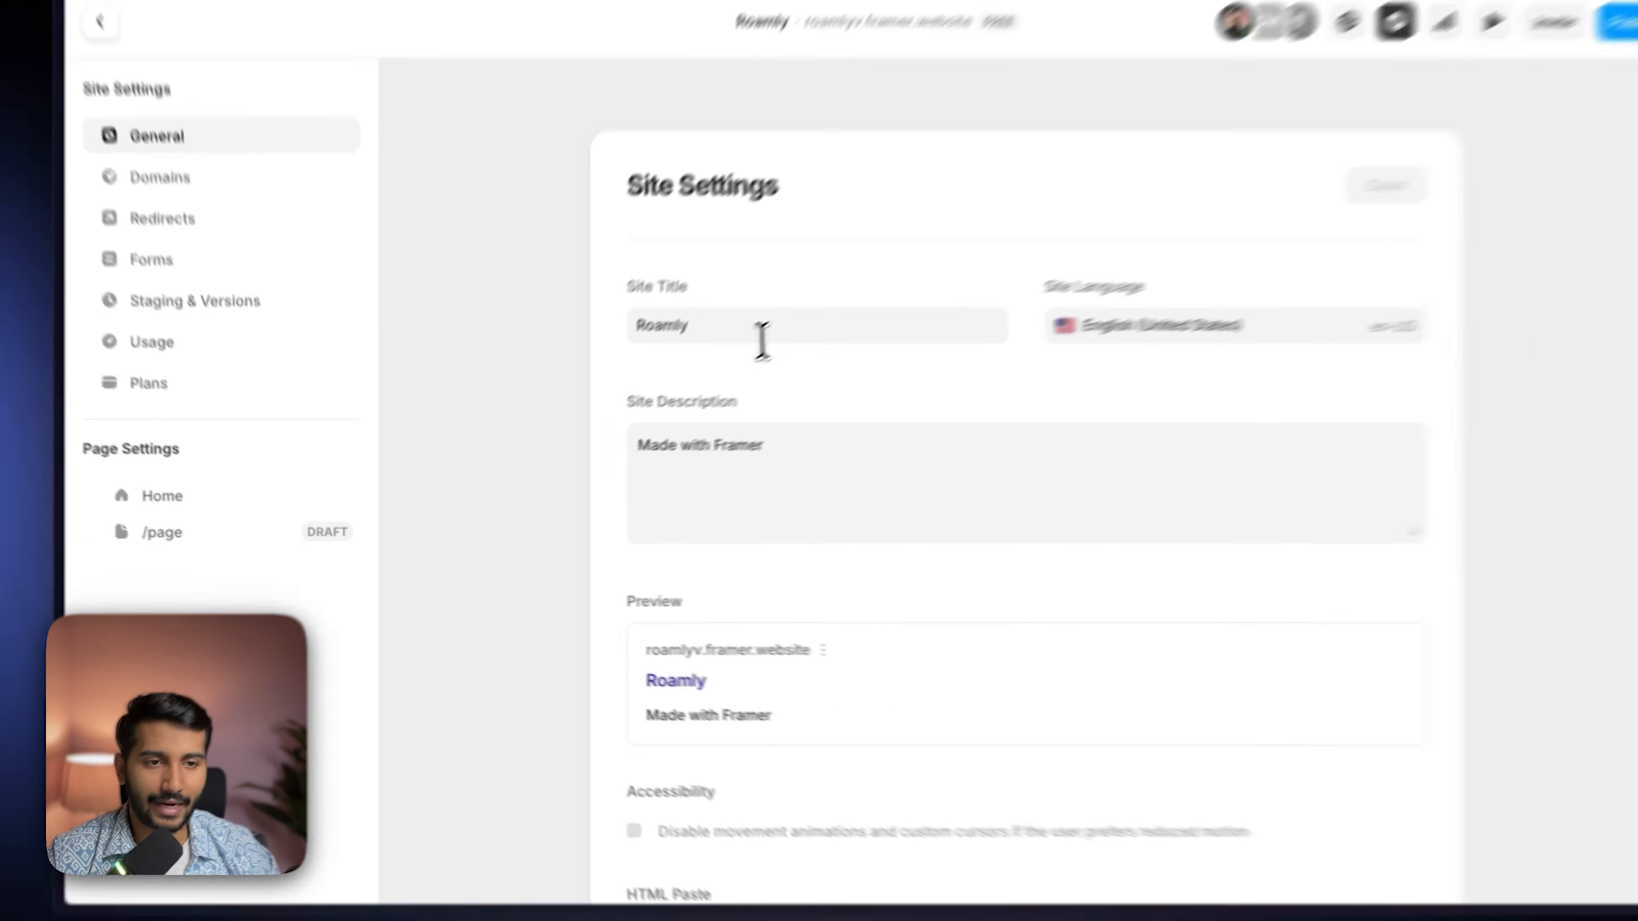
pyautogui.click(719, 355)
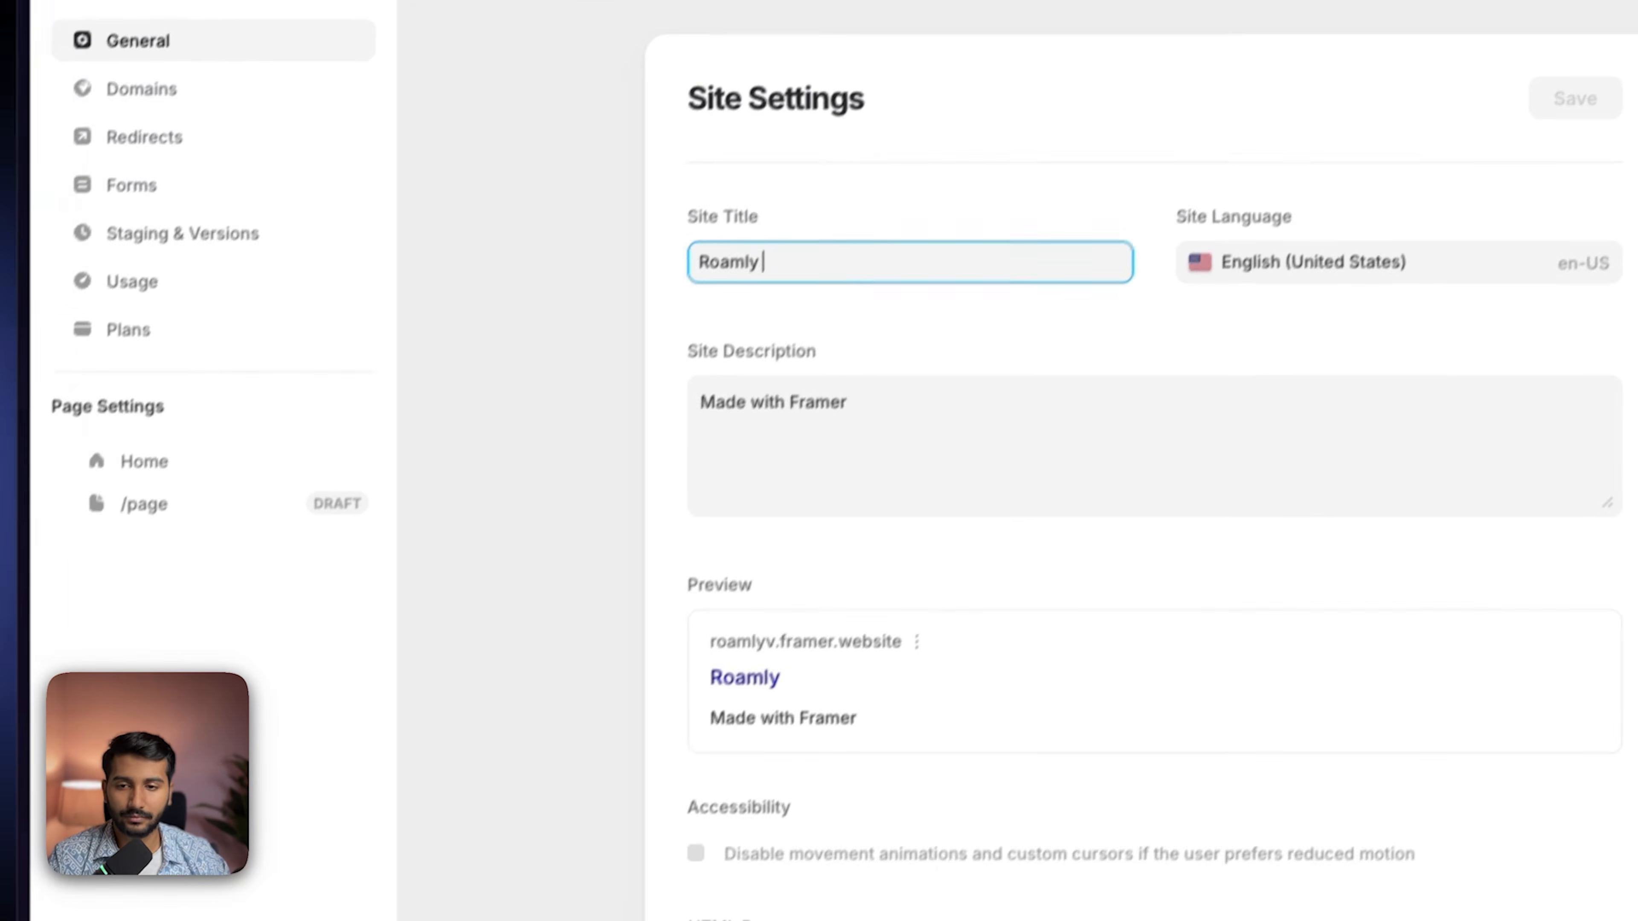
pyautogui.click(800, 298)
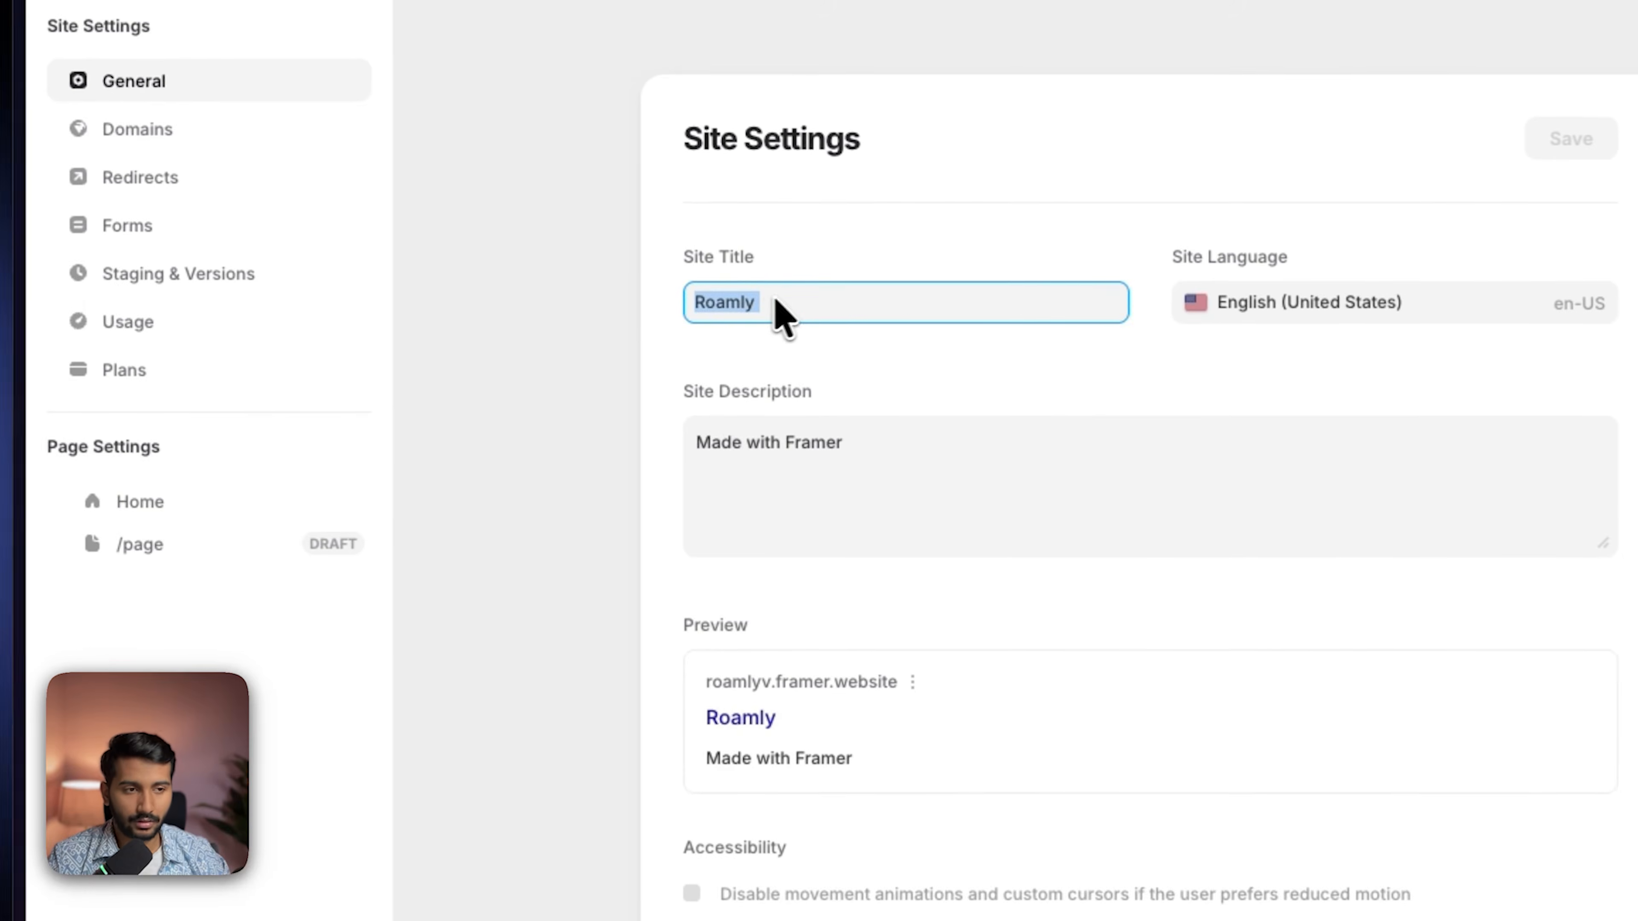
pyautogui.write('Roamly - Co-Living & Community for Digital Nomads | Join Waitlist')
pyautogui.click(937, 367)
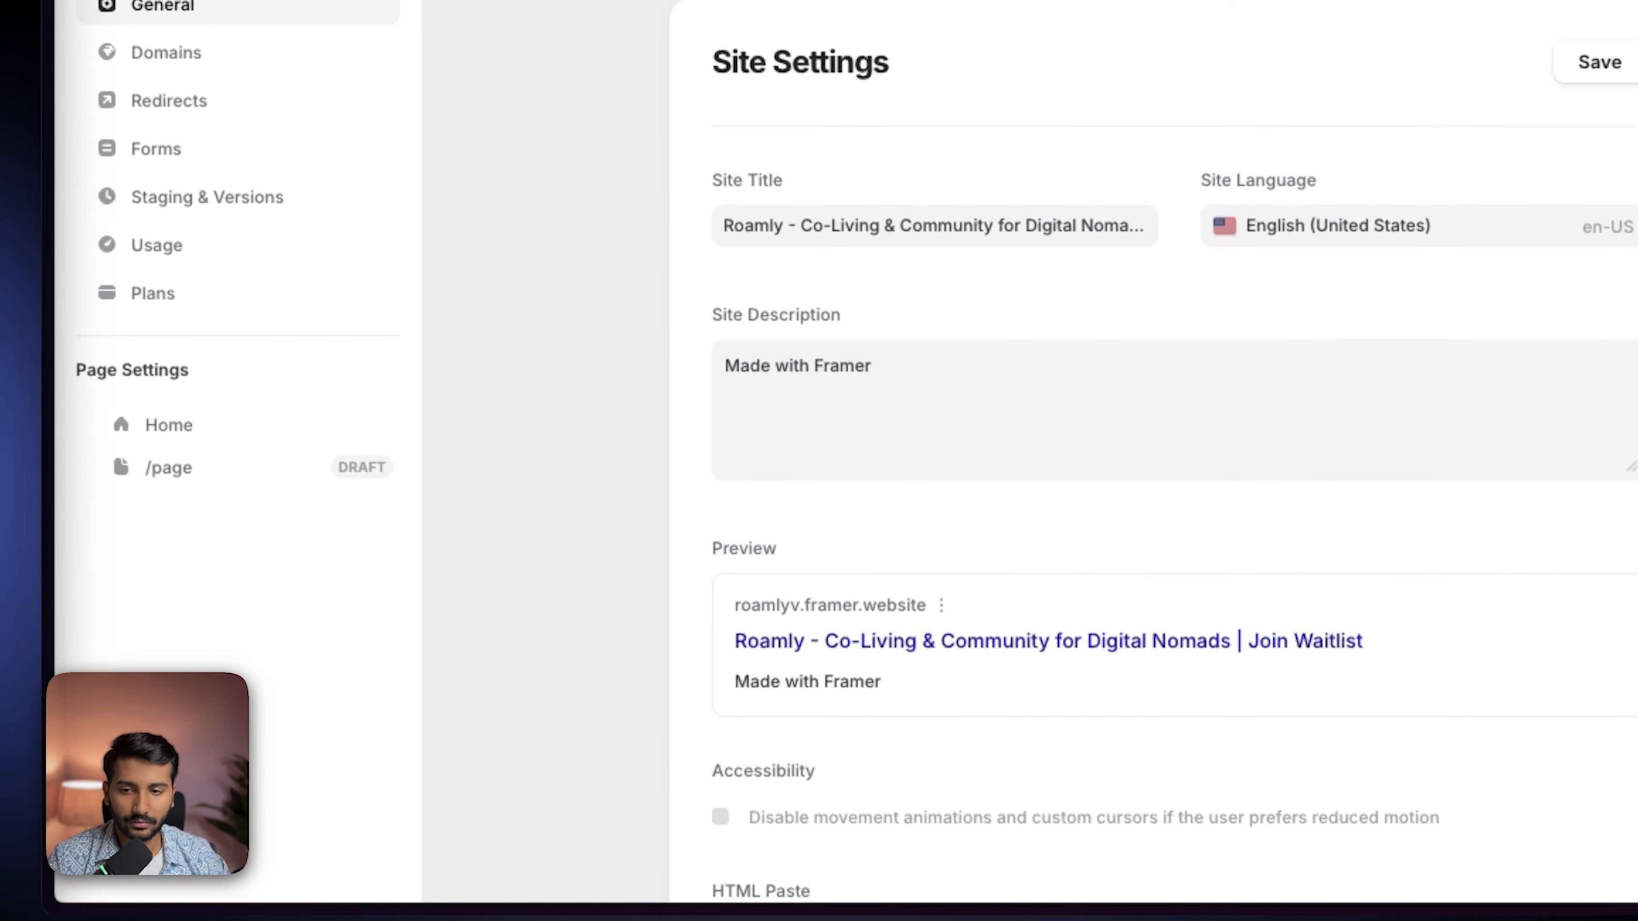
# Step: Save the site description as "Join the waitlist for Roamly, the platform connecting digital nomads with quality co-living spaces and authentic community in 50+ cities. Get early access."
pyautogui.click(932, 394)
pyautogui.hotkey('ctrl', 'a')
pyautogui.hotkey('ctrl', 'v')
pyautogui.click(1060, 312)
# Step: Check the favicon and social preview size requirements under Site Images, and return to the canvas
pyautogui.scroll(-3, 903, 544)
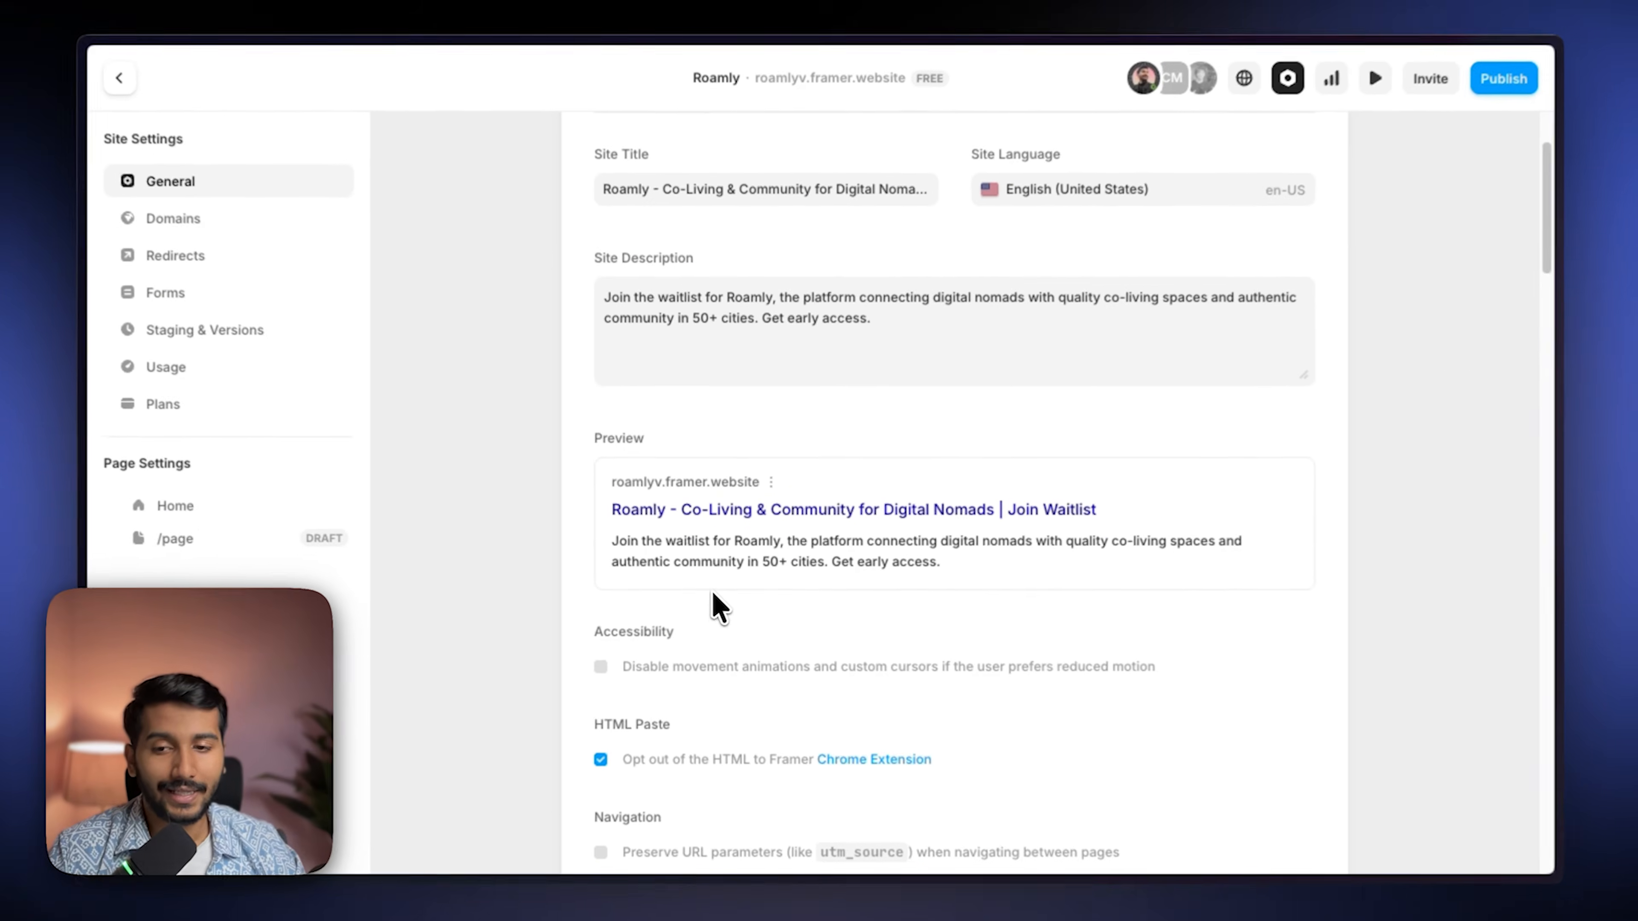
pyautogui.scroll(-5, 689, 600)
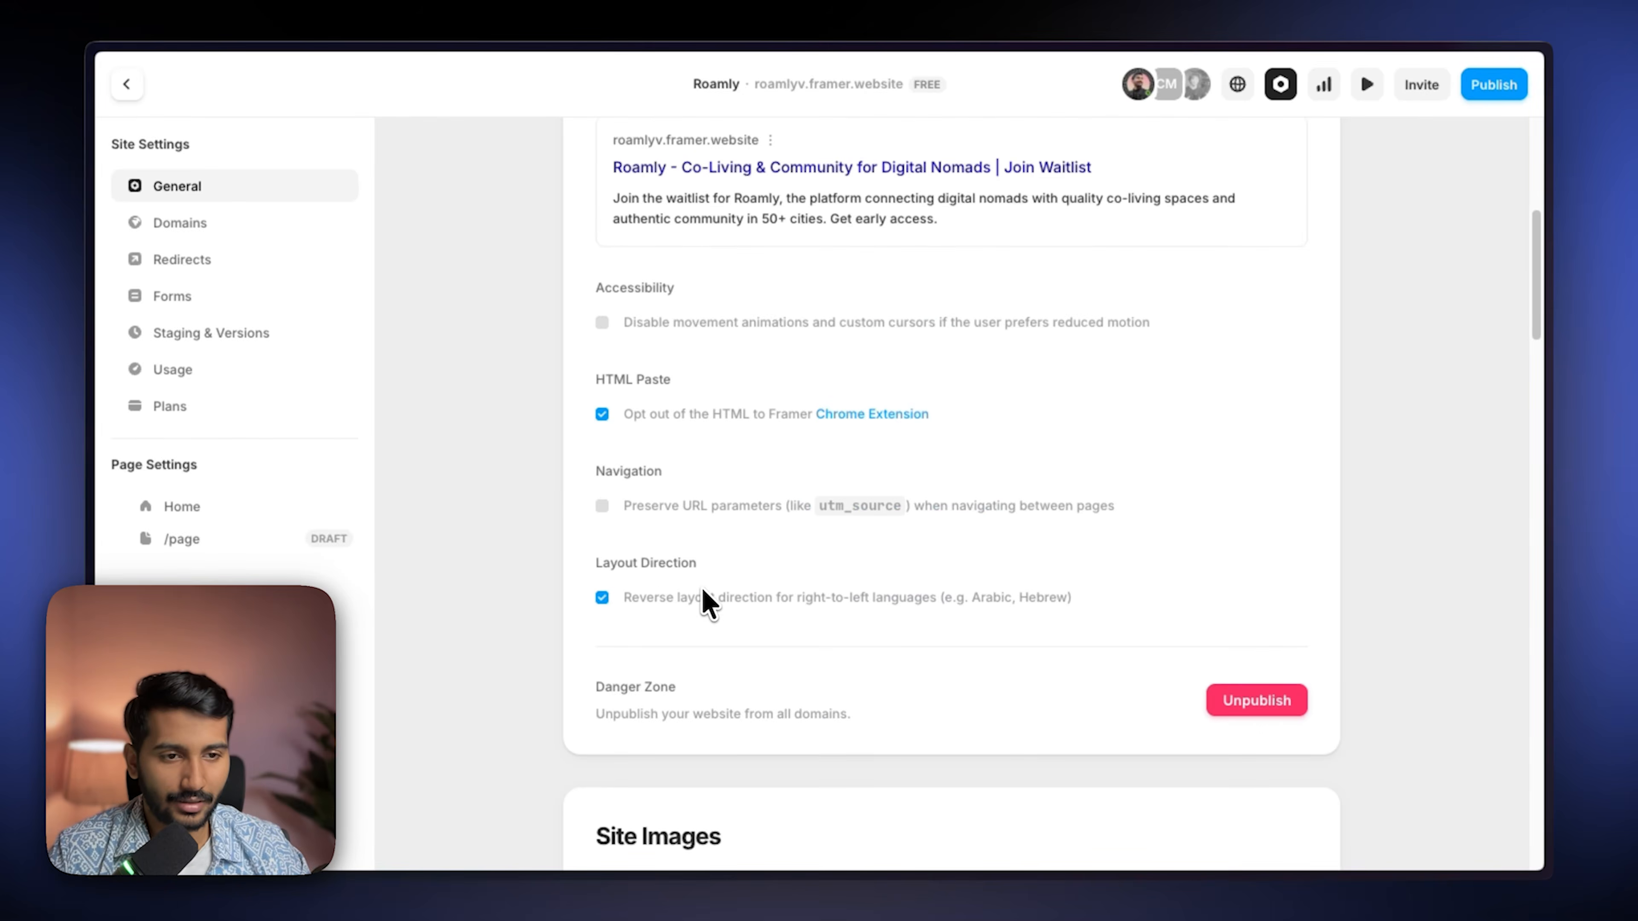
pyautogui.scroll(-8, 704, 592)
pyautogui.scroll(-2, 1006, 636)
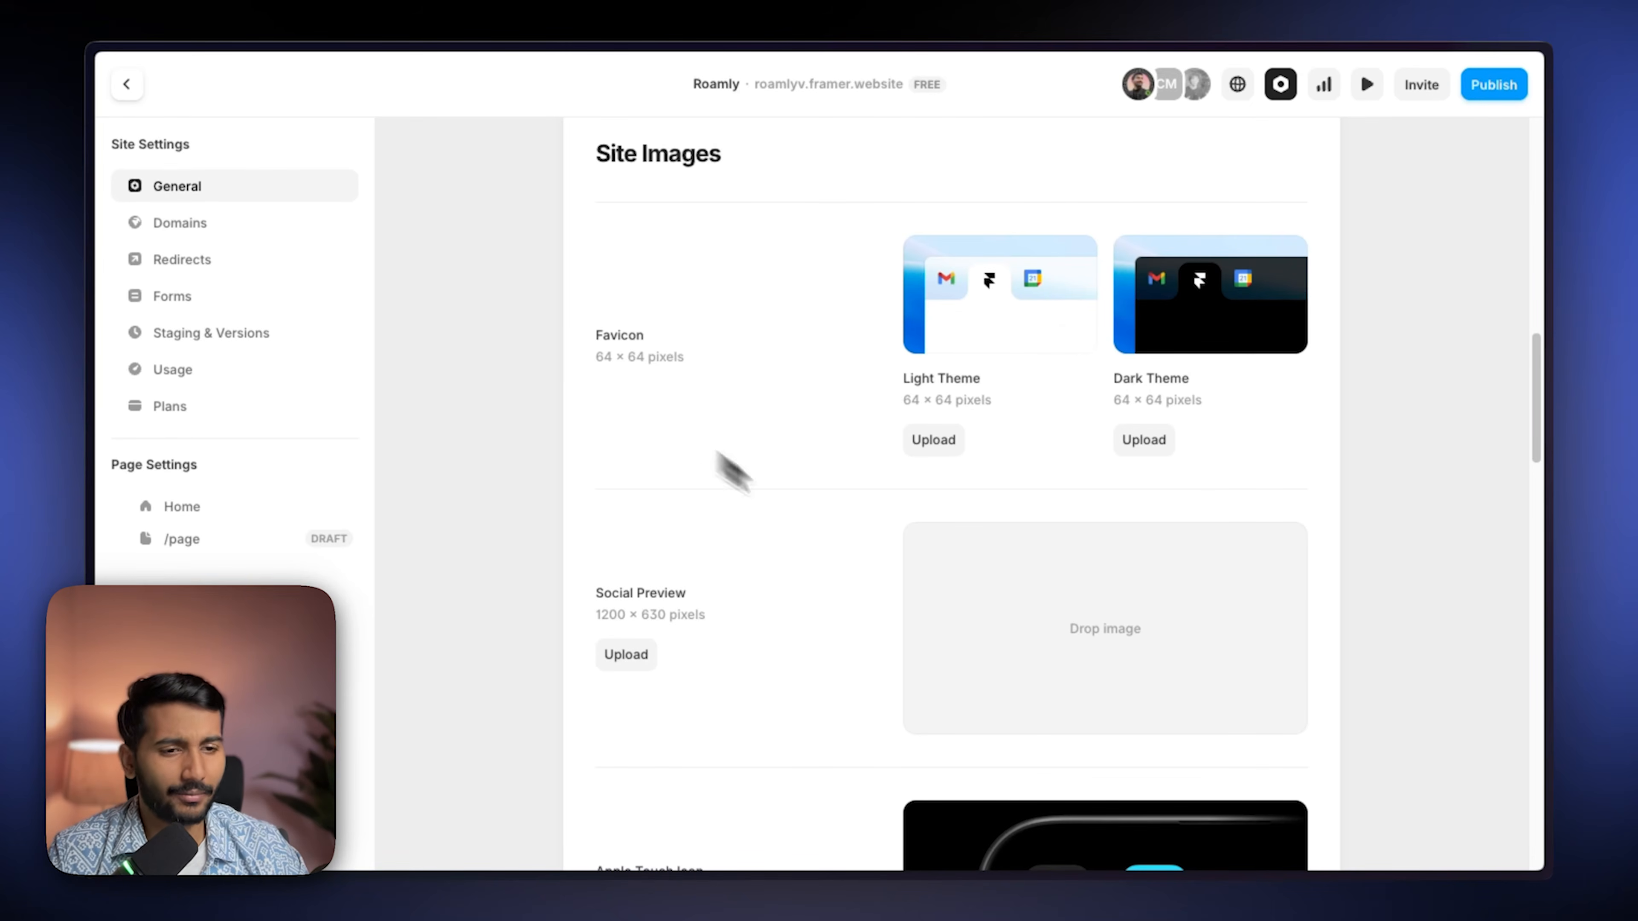
pyautogui.press('Escape')
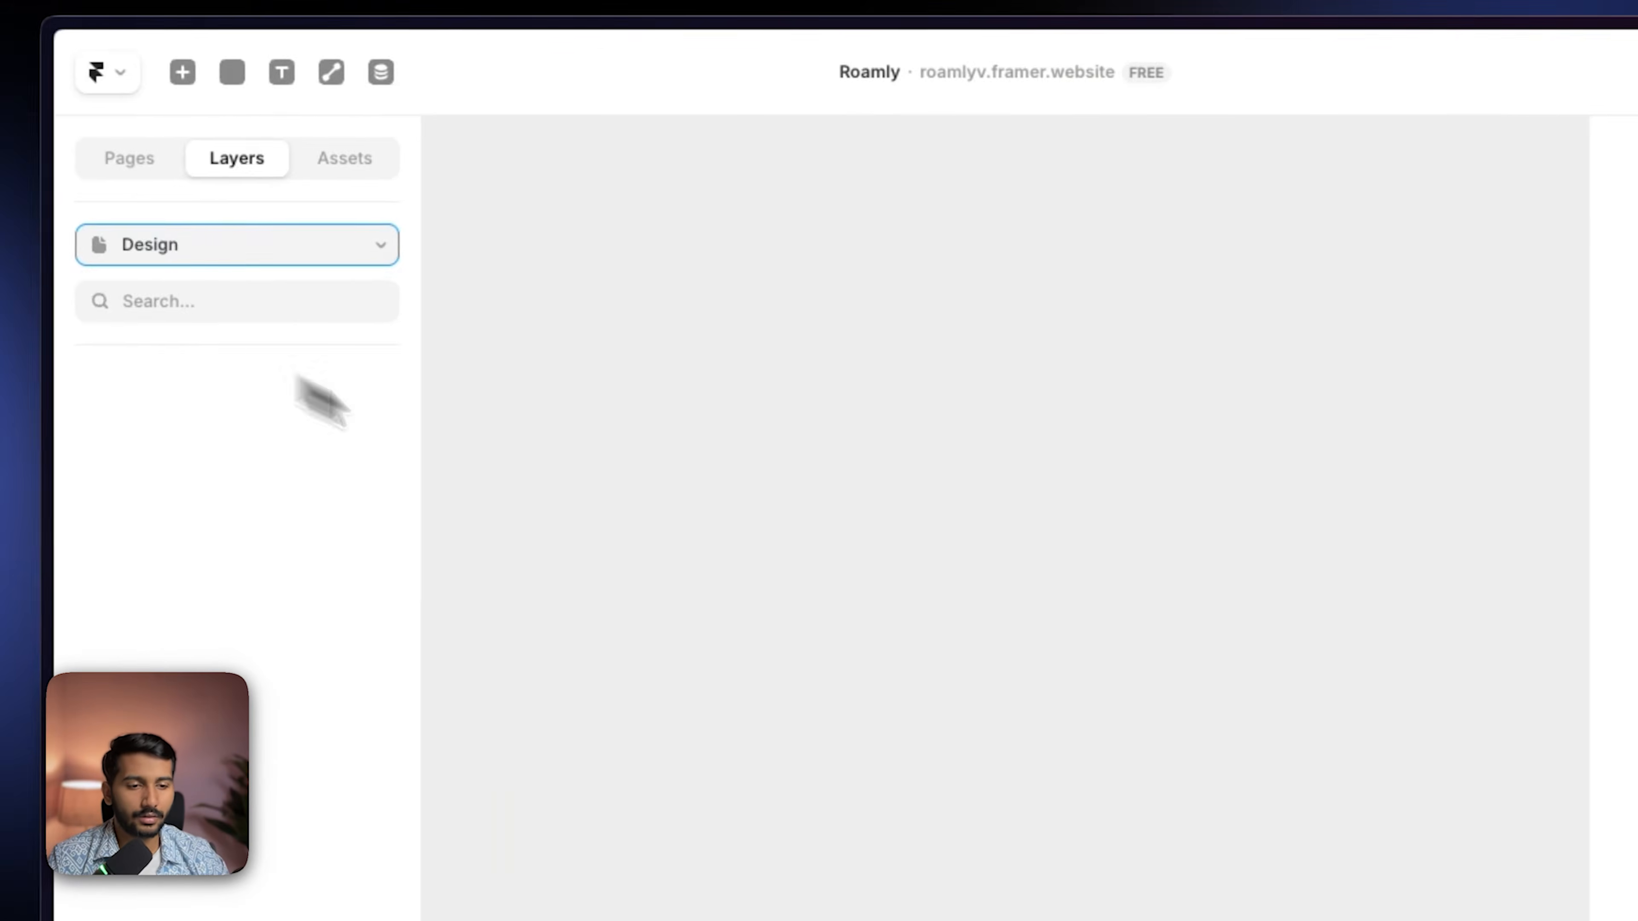
# Step: Draw a frame on the empty Design page and set its size to 1200 by 630
pyautogui.click(148, 72)
pyautogui.moveTo(529, 388); pyautogui.dragTo(716, 574)
pyautogui.click(1315, 283)
pyautogui.write('1200')
pyautogui.press('Return')
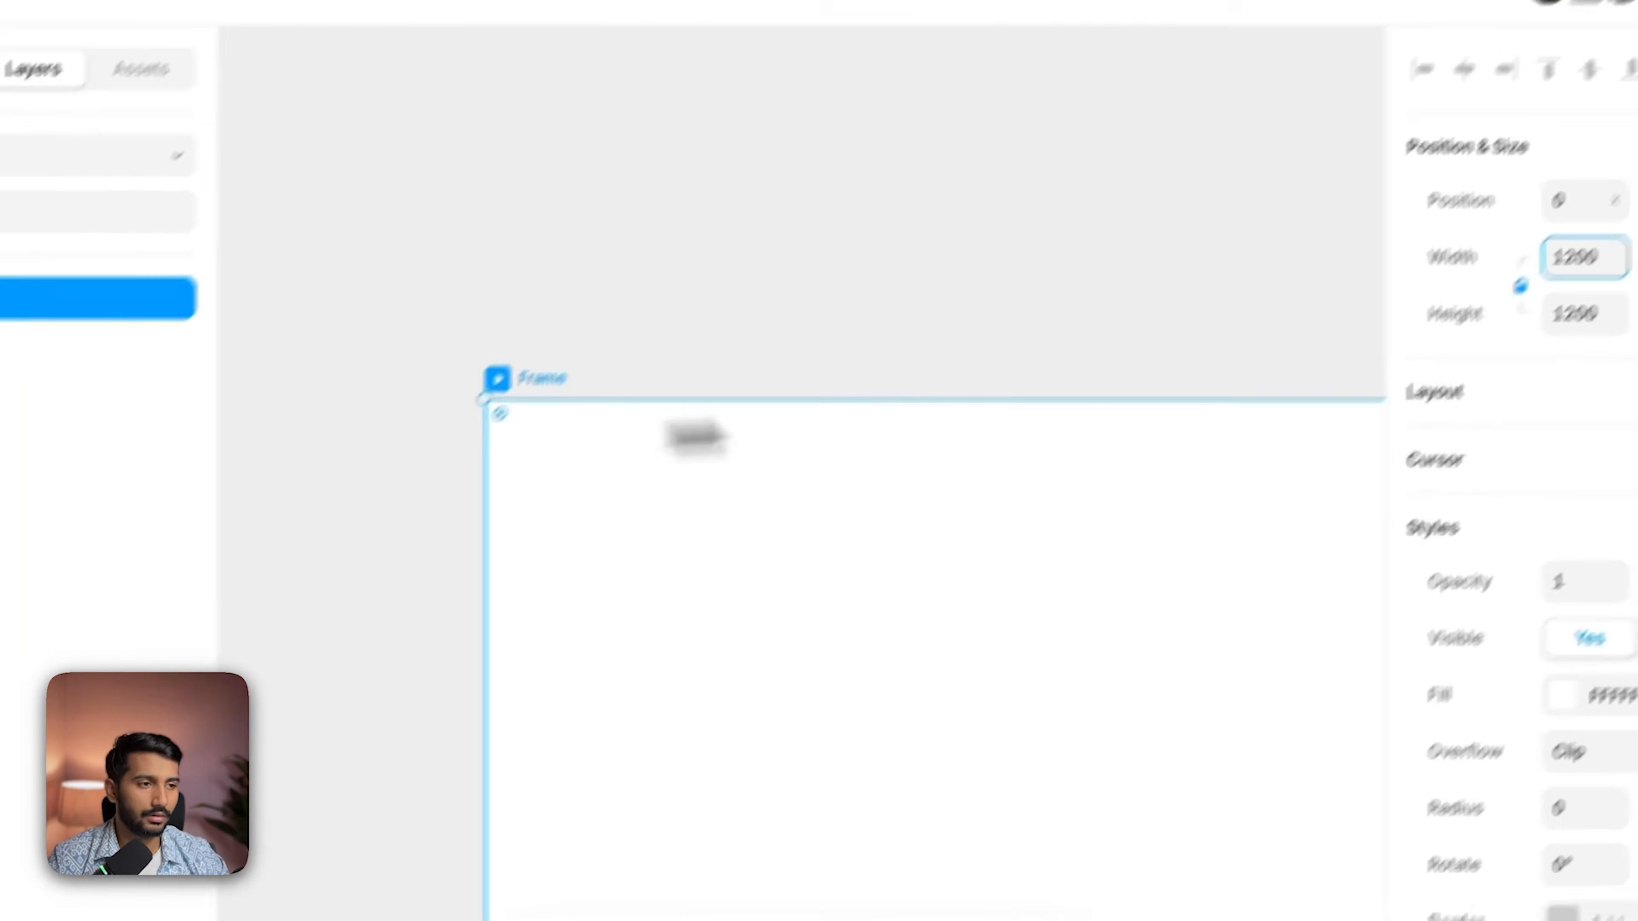
pyautogui.click(1417, 326)
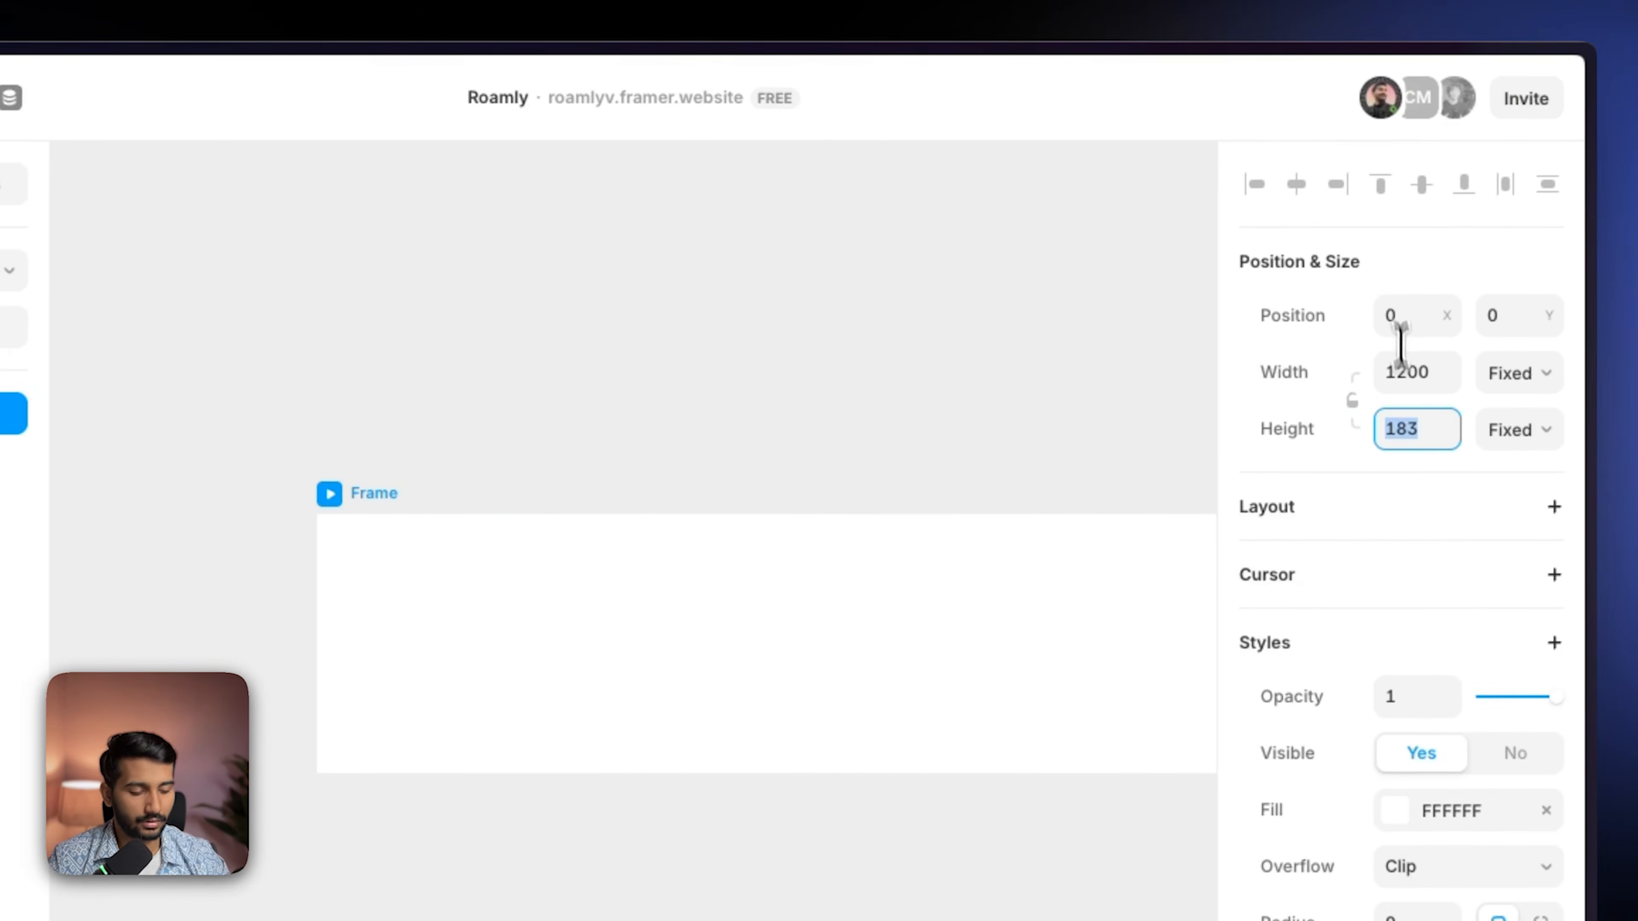
pyautogui.write('630')
pyautogui.press('Return')
pyautogui.scroll(-5, 639, 516)
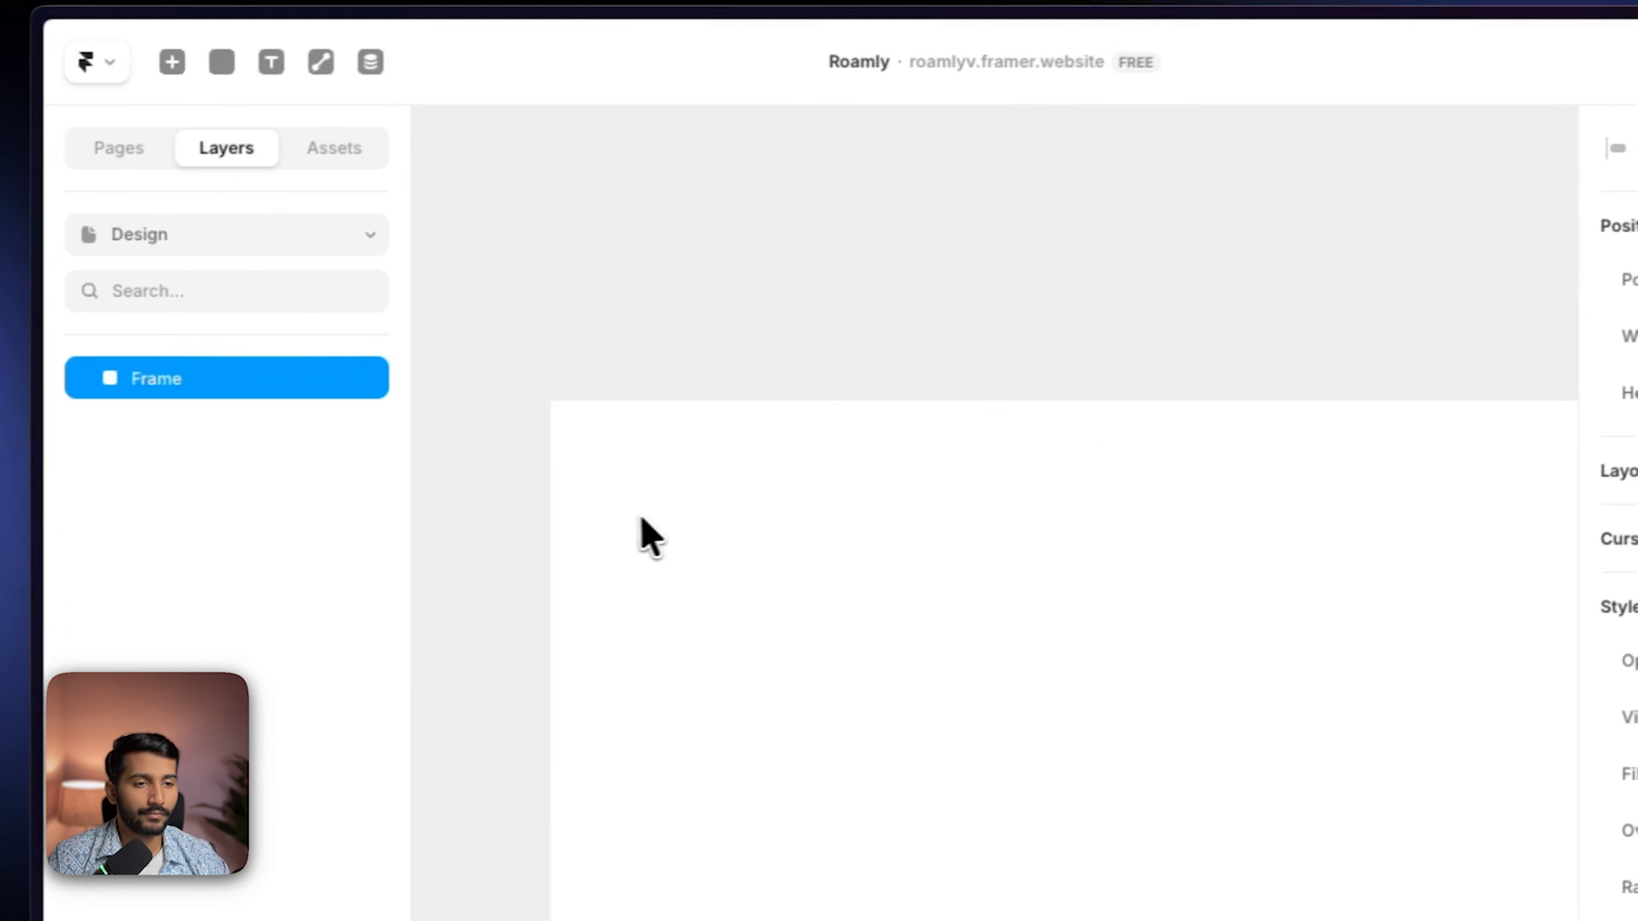
pyautogui.moveTo(691, 542); pyautogui.dragTo(629, 499)
# Step: Place the project's Roamly logo component in the upper middle of the white frame
pyautogui.click(265, 233)
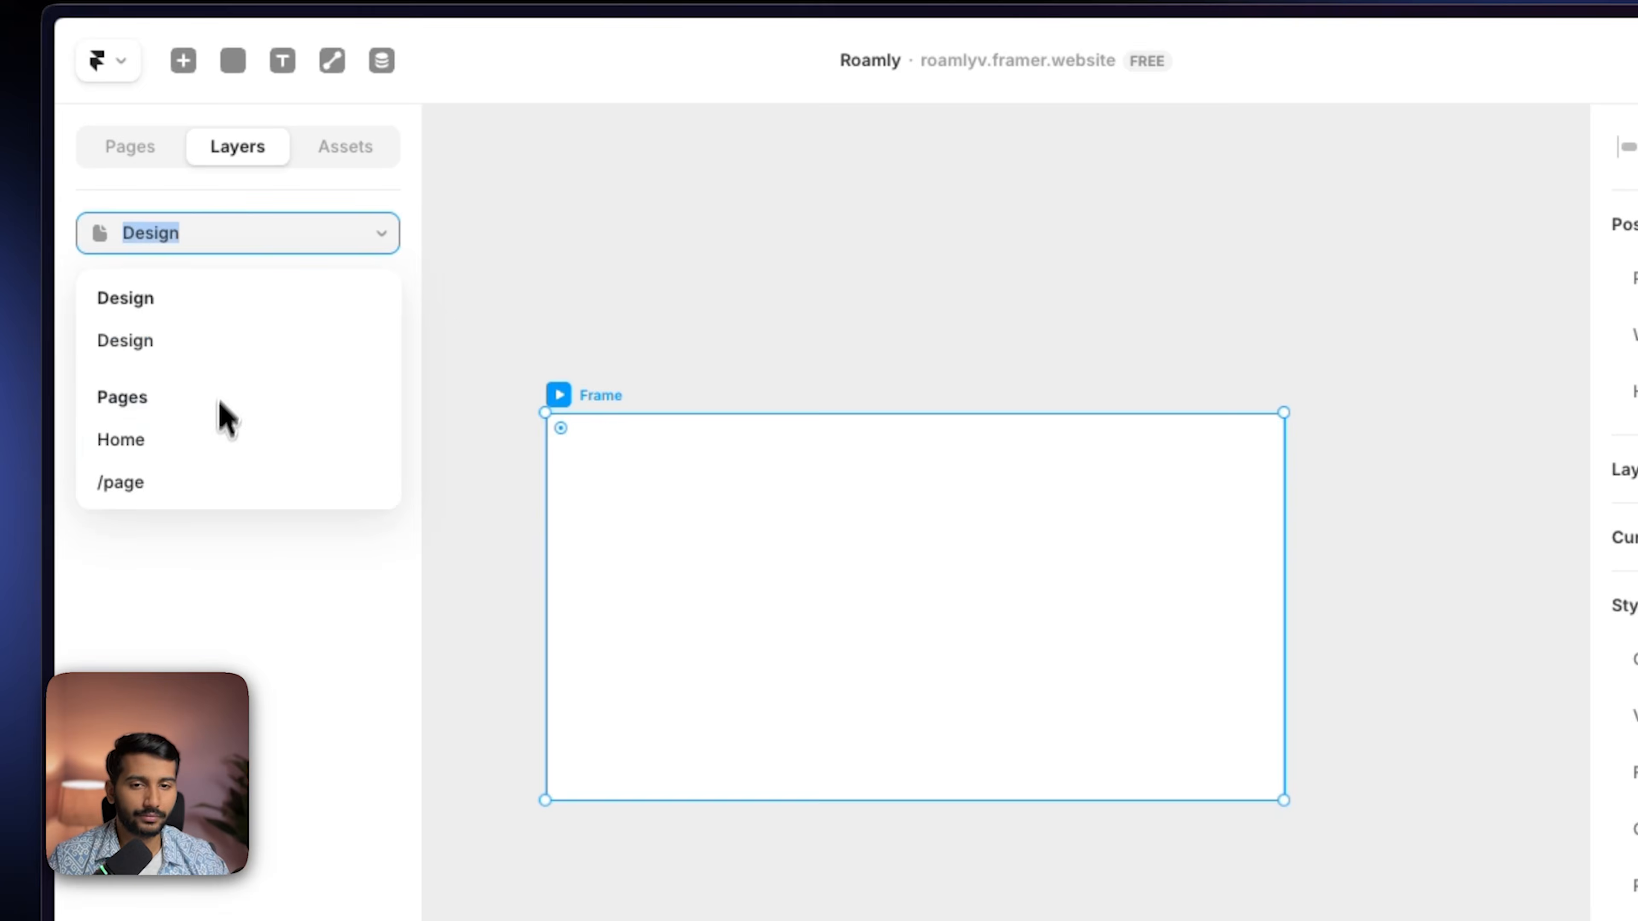
pyautogui.click(502, 534)
pyautogui.click(345, 146)
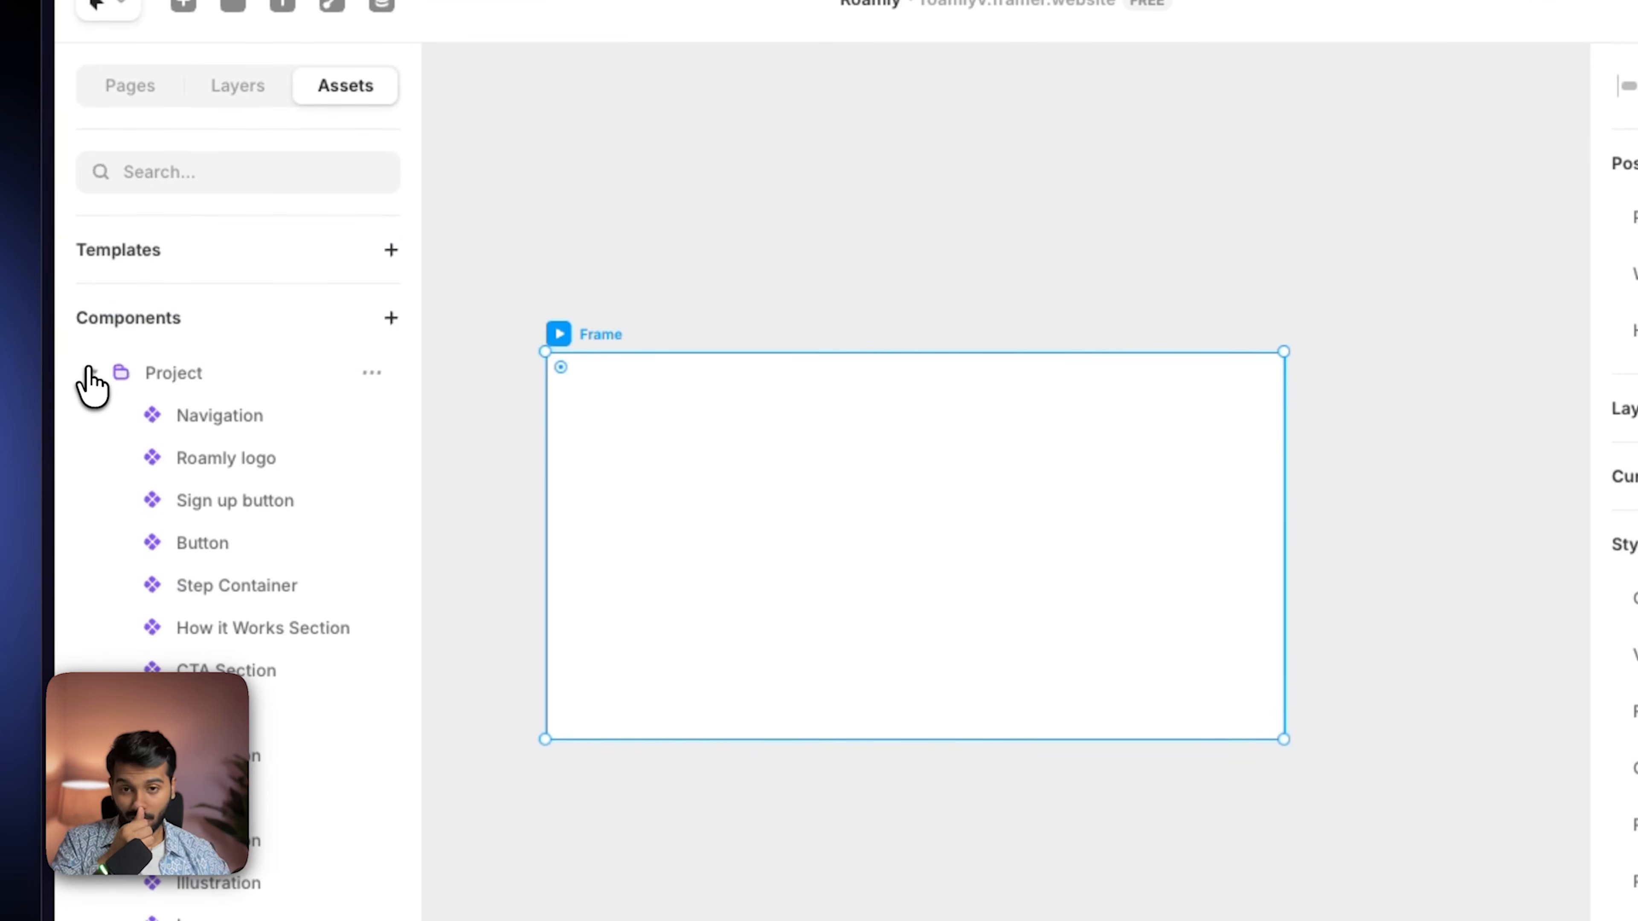
pyautogui.moveTo(910, 506)
pyautogui.mouseDown()
pyautogui.moveTo(852, 527)
pyautogui.moveTo(900, 492)
pyautogui.mouseUp()
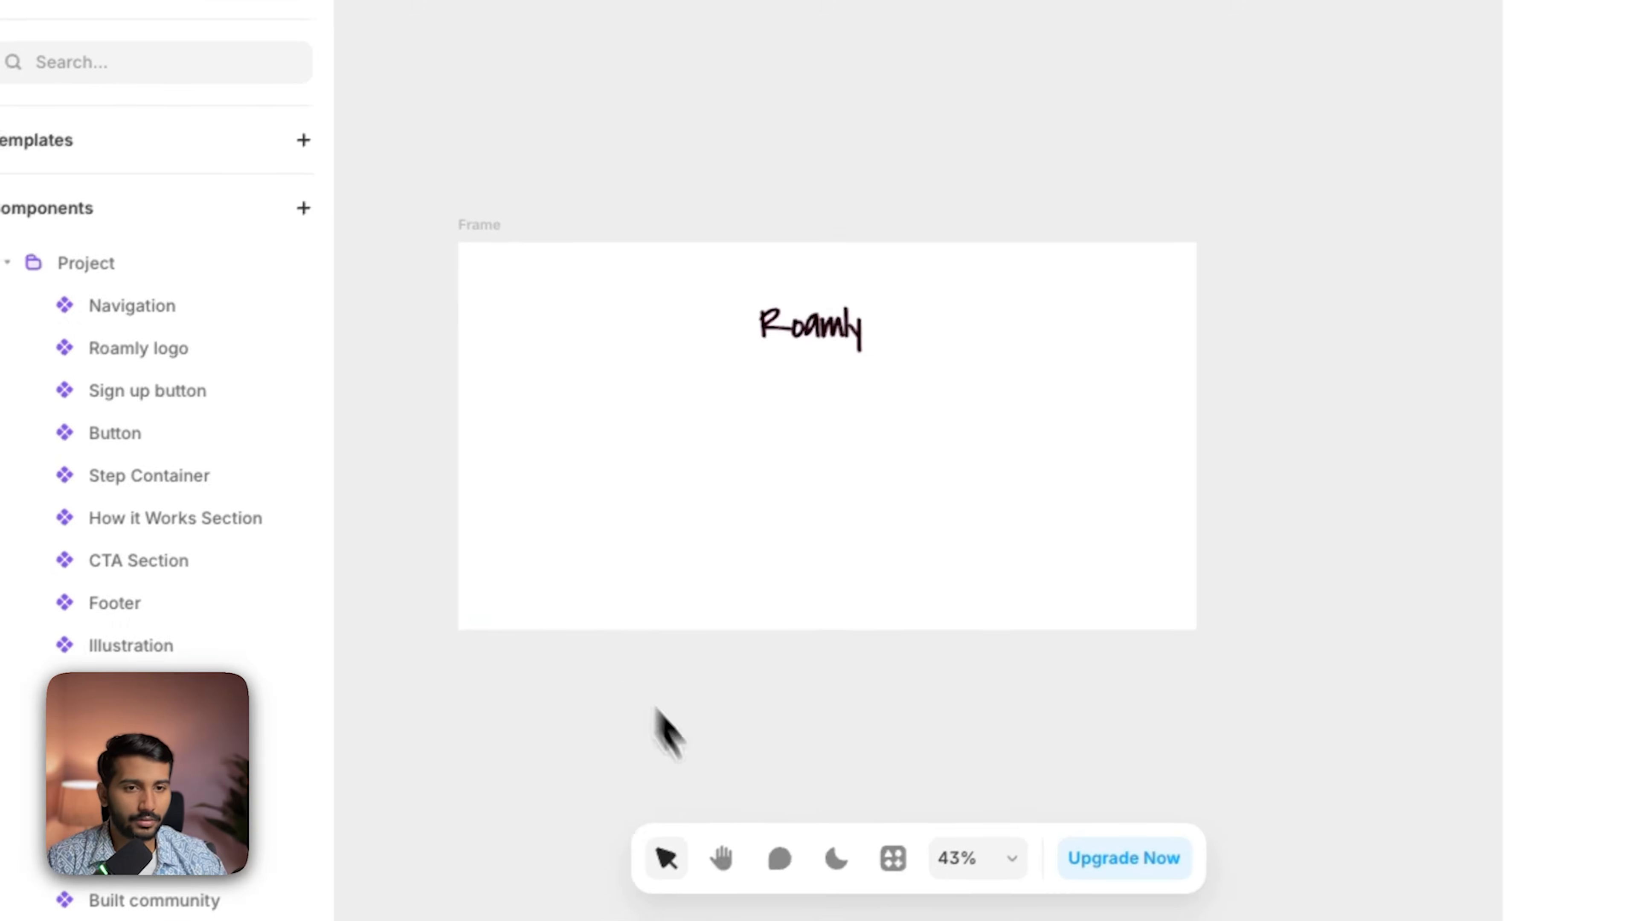
# Step: Draw an inner frame of 1200 by 540 across the full width, aligned to the outer frame's bottom edge
pyautogui.click(226, 63)
pyautogui.moveTo(450, 305); pyautogui.dragTo(1178, 643)
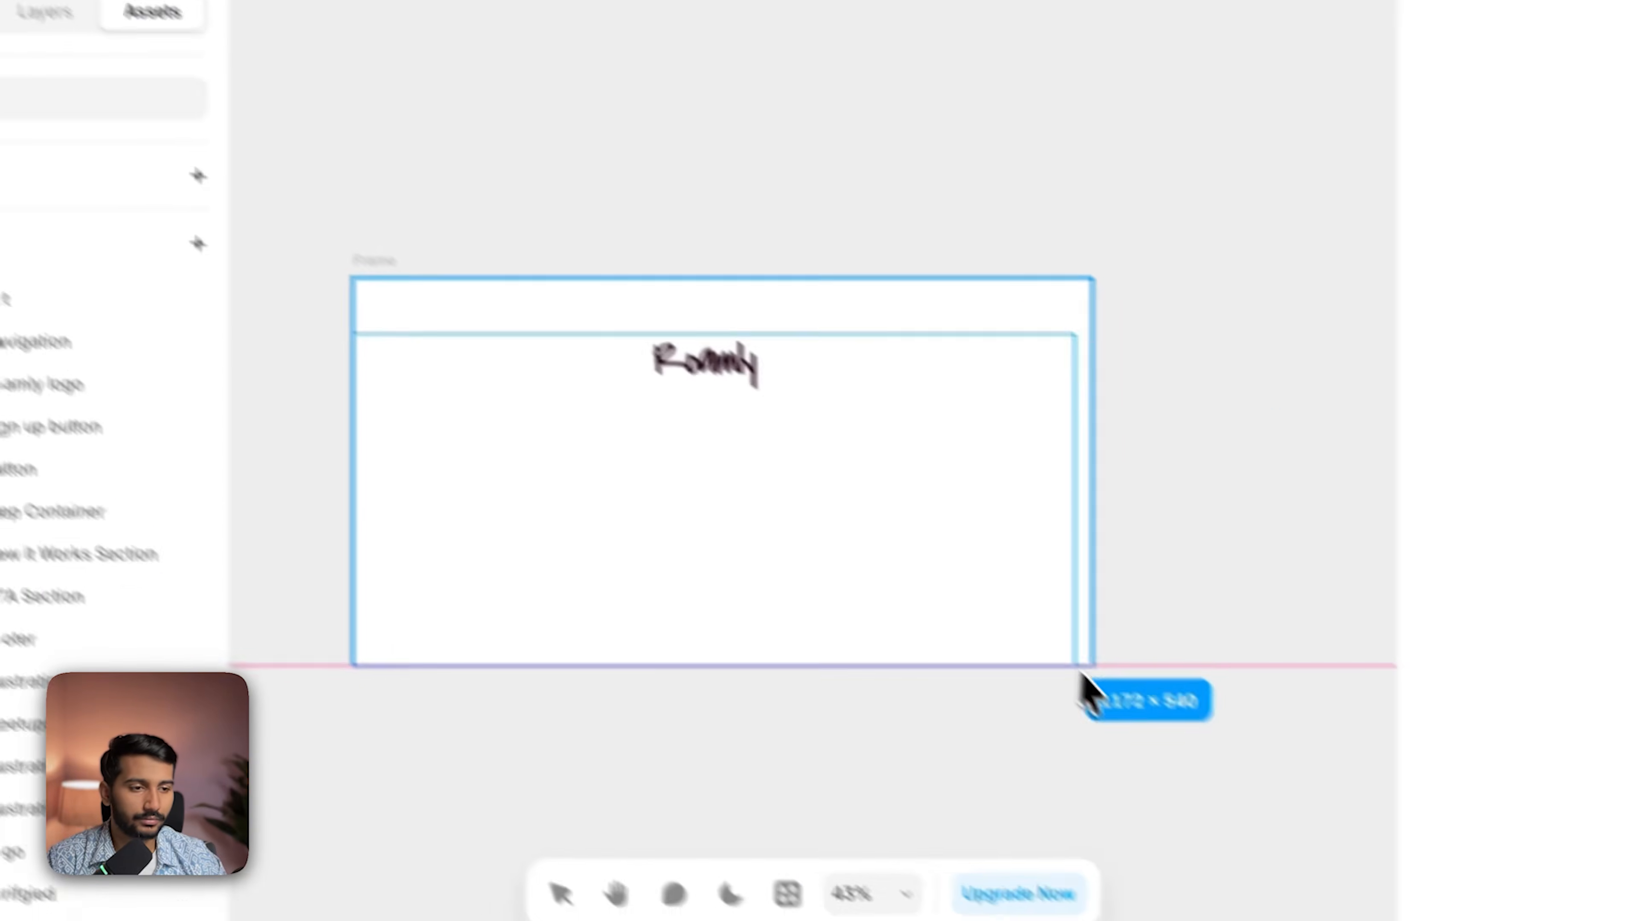
pyautogui.moveTo(1085, 685); pyautogui.dragTo(1116, 684)
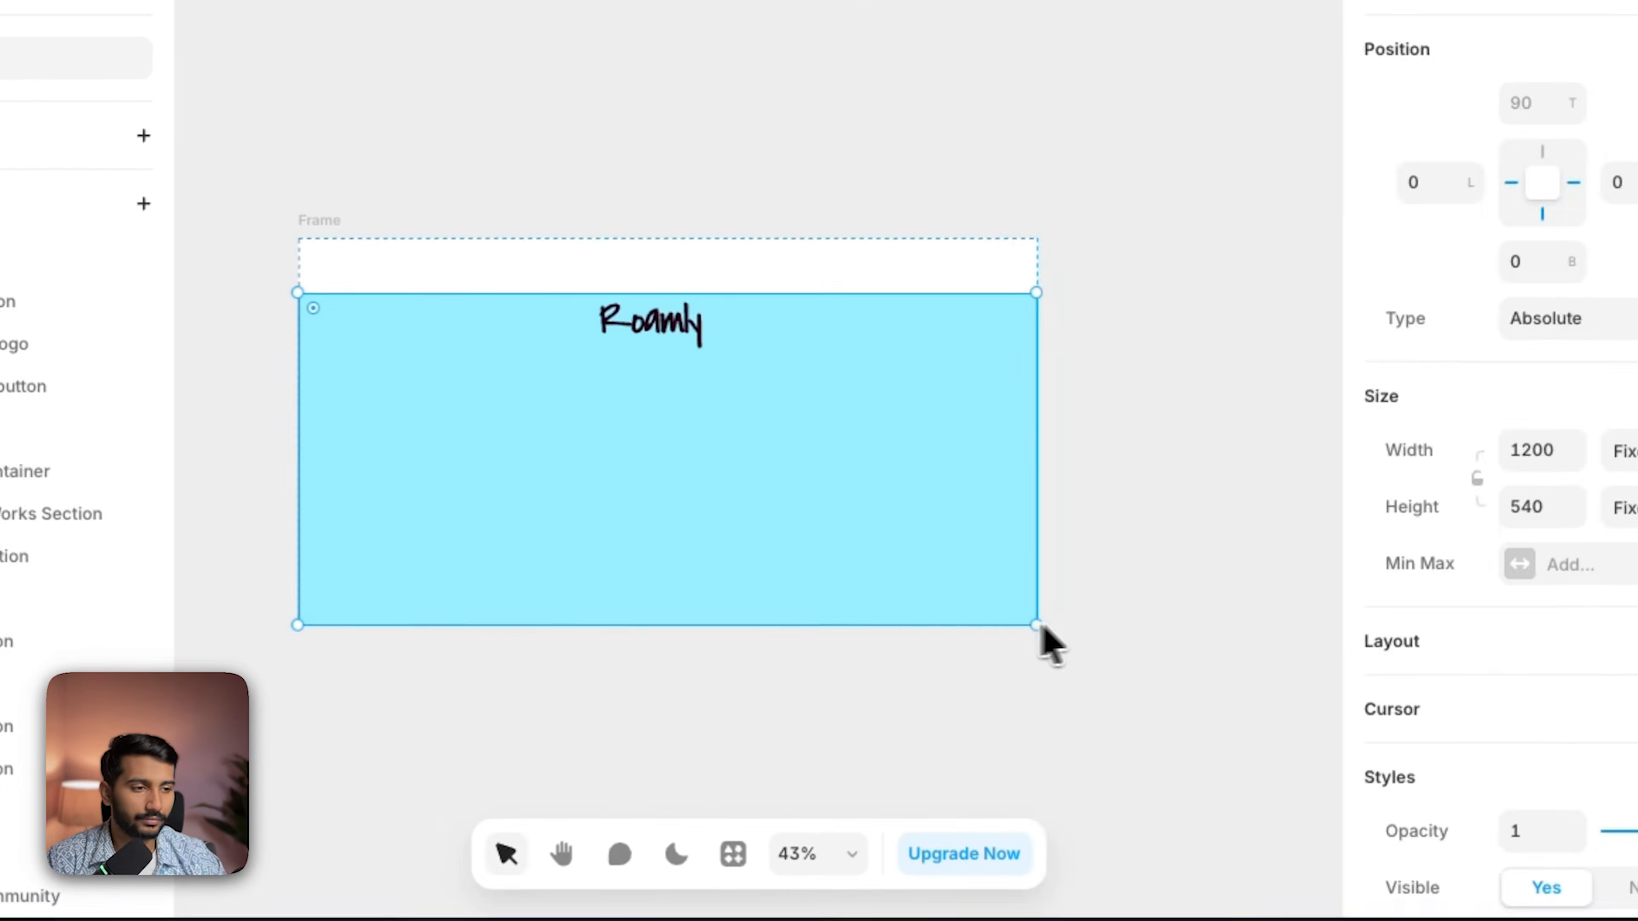
# Step: Fill the inner frame with a linear gradient from a near-transparent top to the Orange style at reduced opacity
pyautogui.scroll(-5, 1394, 512)
pyautogui.click(1395, 491)
pyautogui.click(929, 263)
pyautogui.click(873, 523)
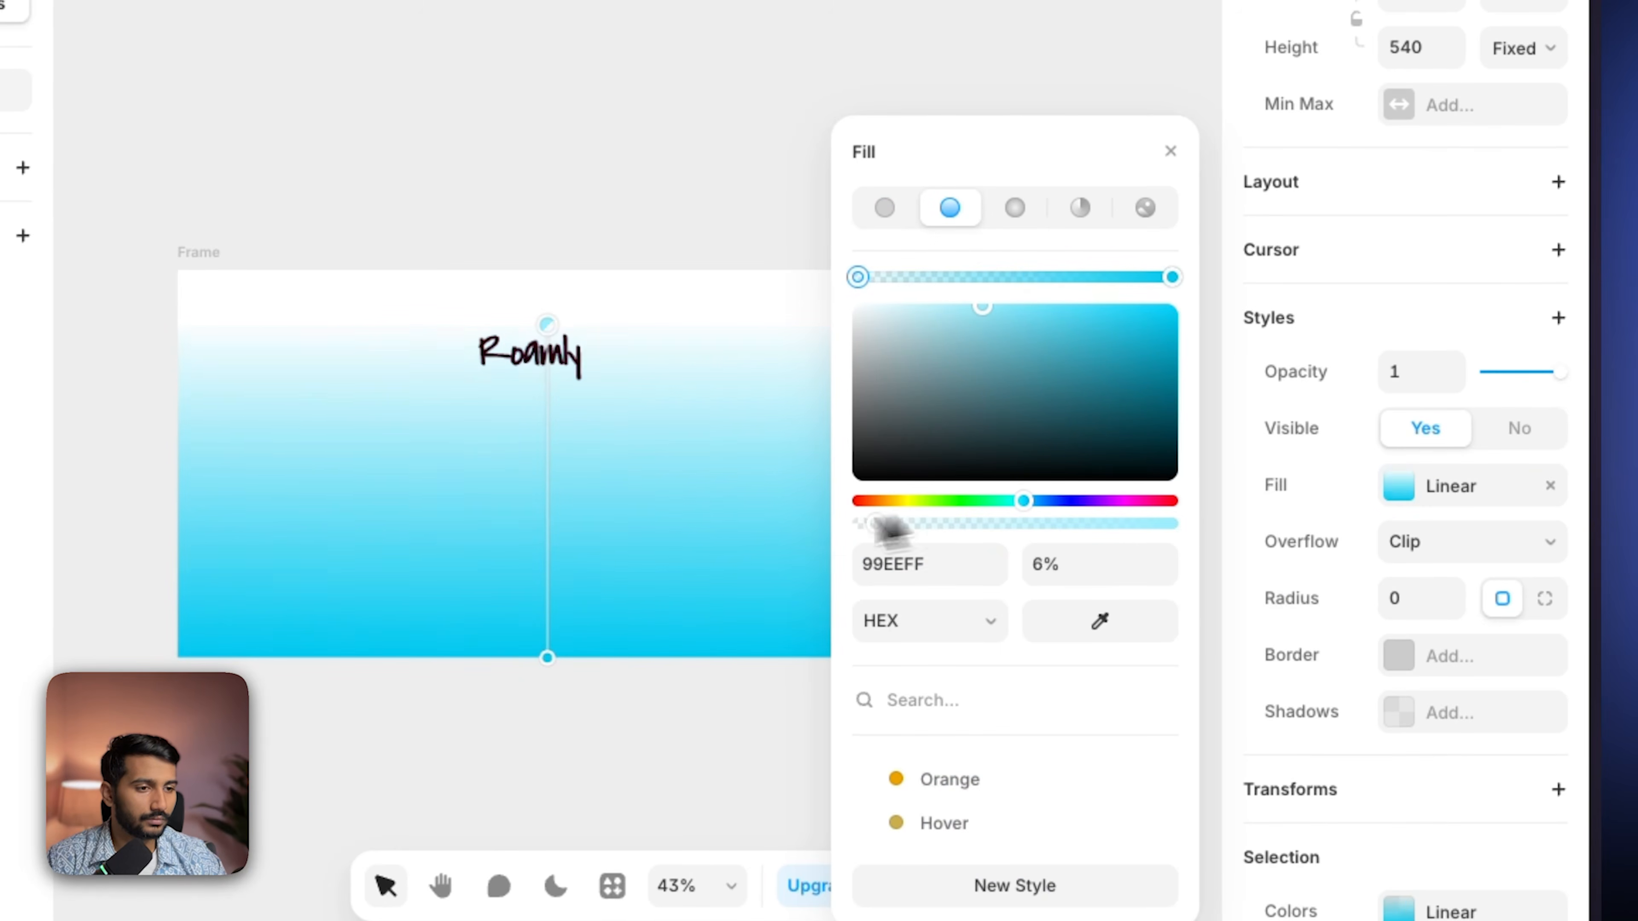
pyautogui.click(1172, 277)
pyautogui.click(968, 780)
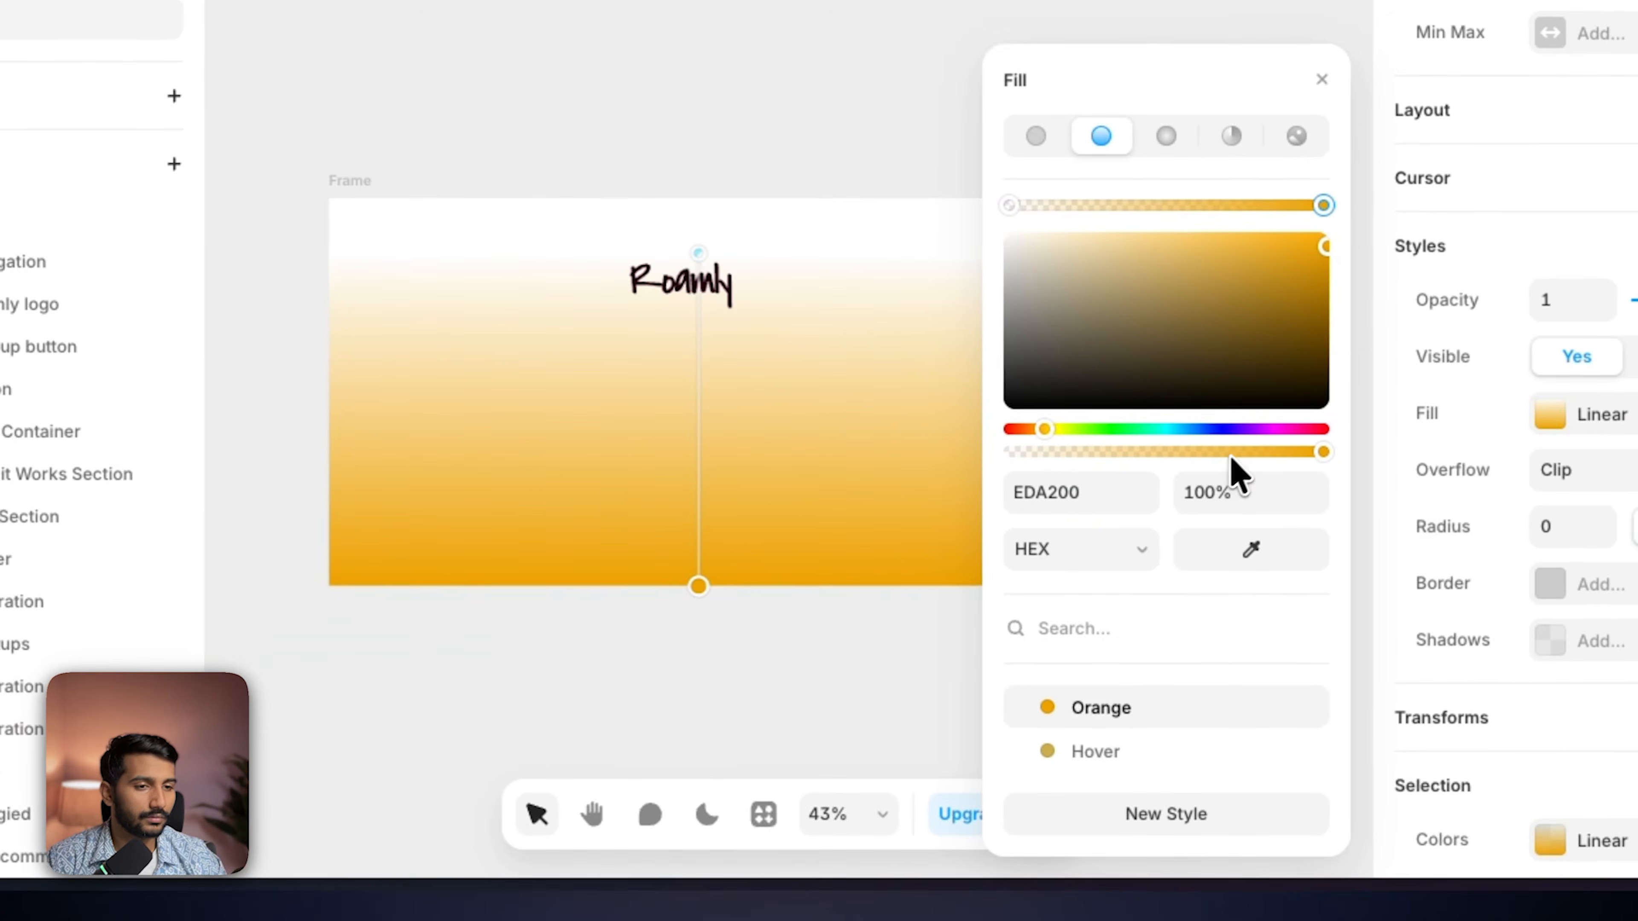
pyautogui.click(1062, 525)
pyautogui.click(878, 658)
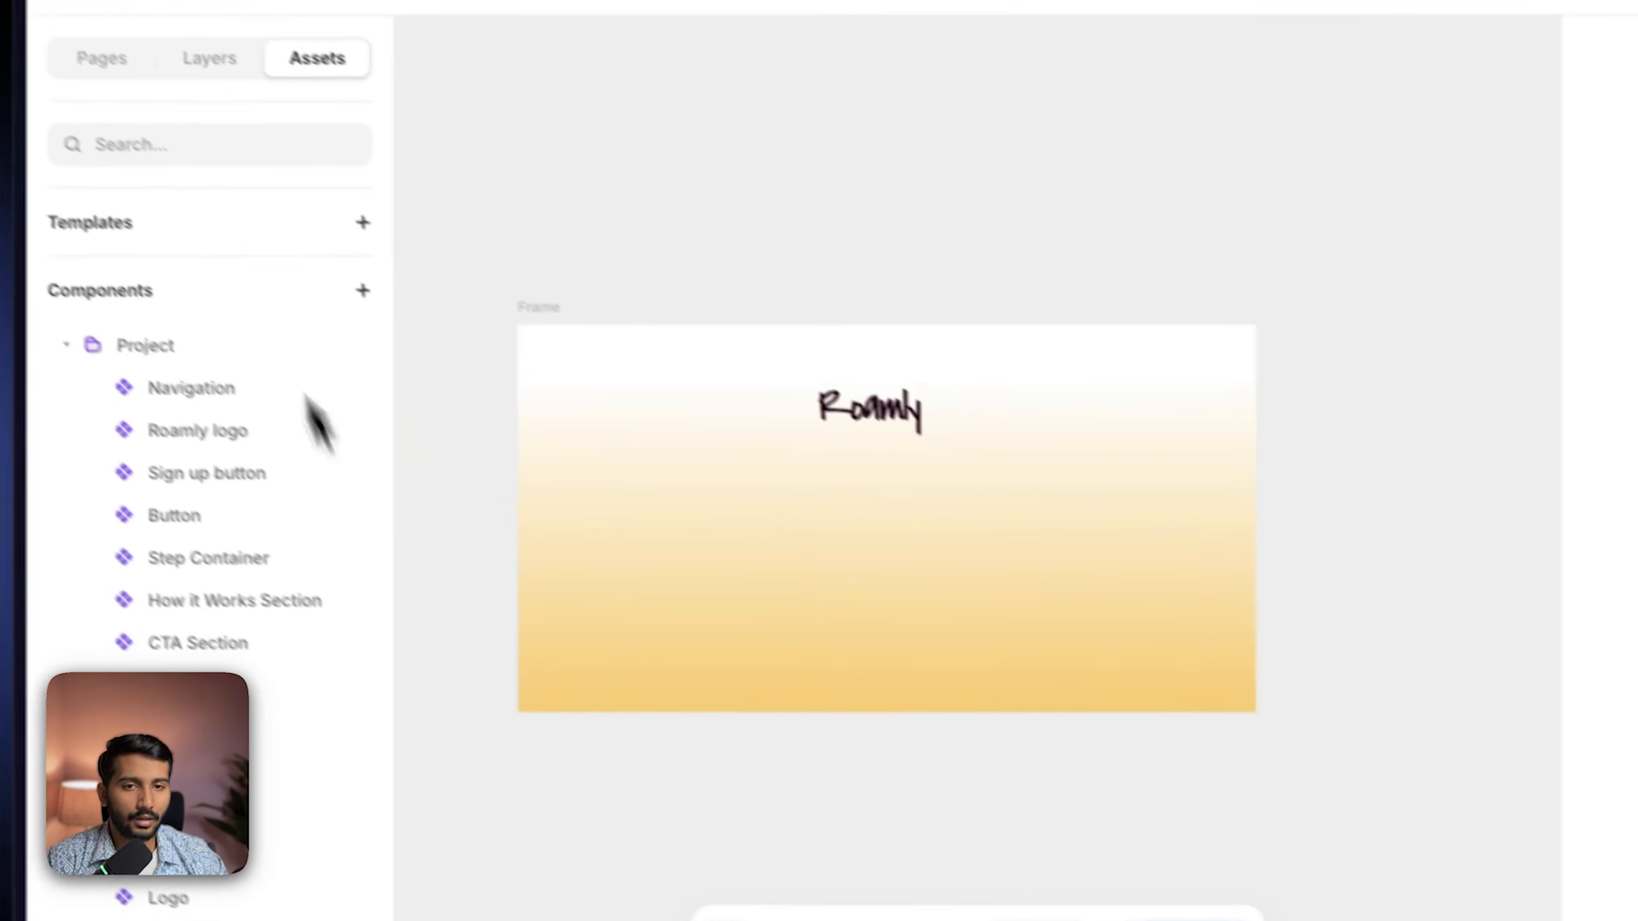
# Step: Copy the Discover Co-Living Spaces heading and the waitlist subheading from the Home page's Desktop hero
pyautogui.click(234, 145)
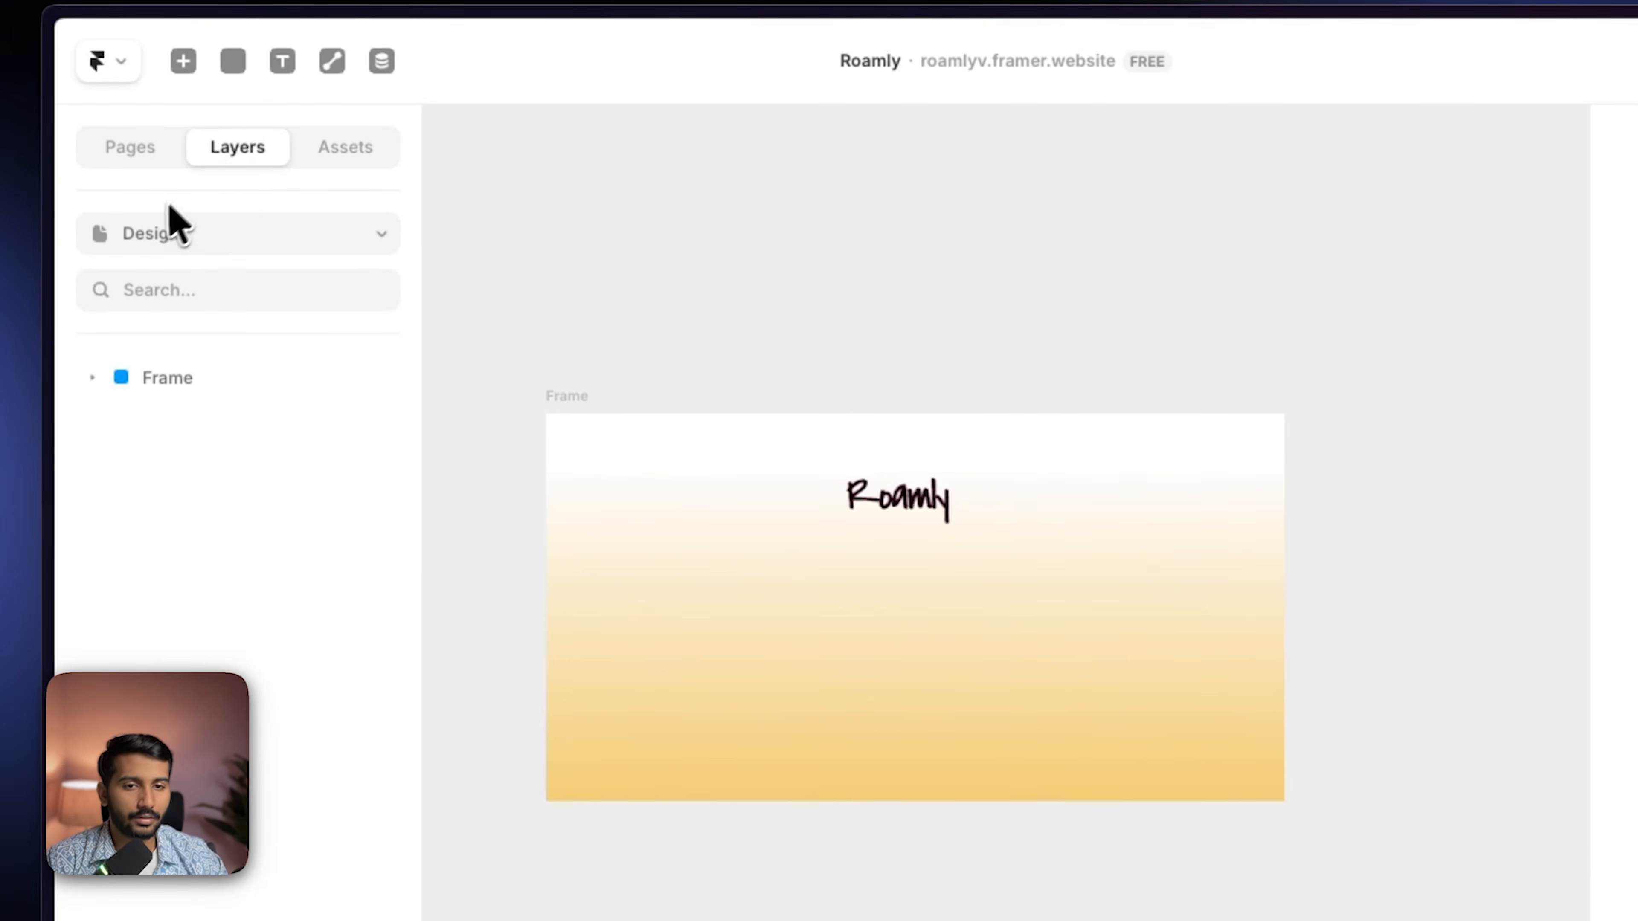
pyautogui.click(155, 225)
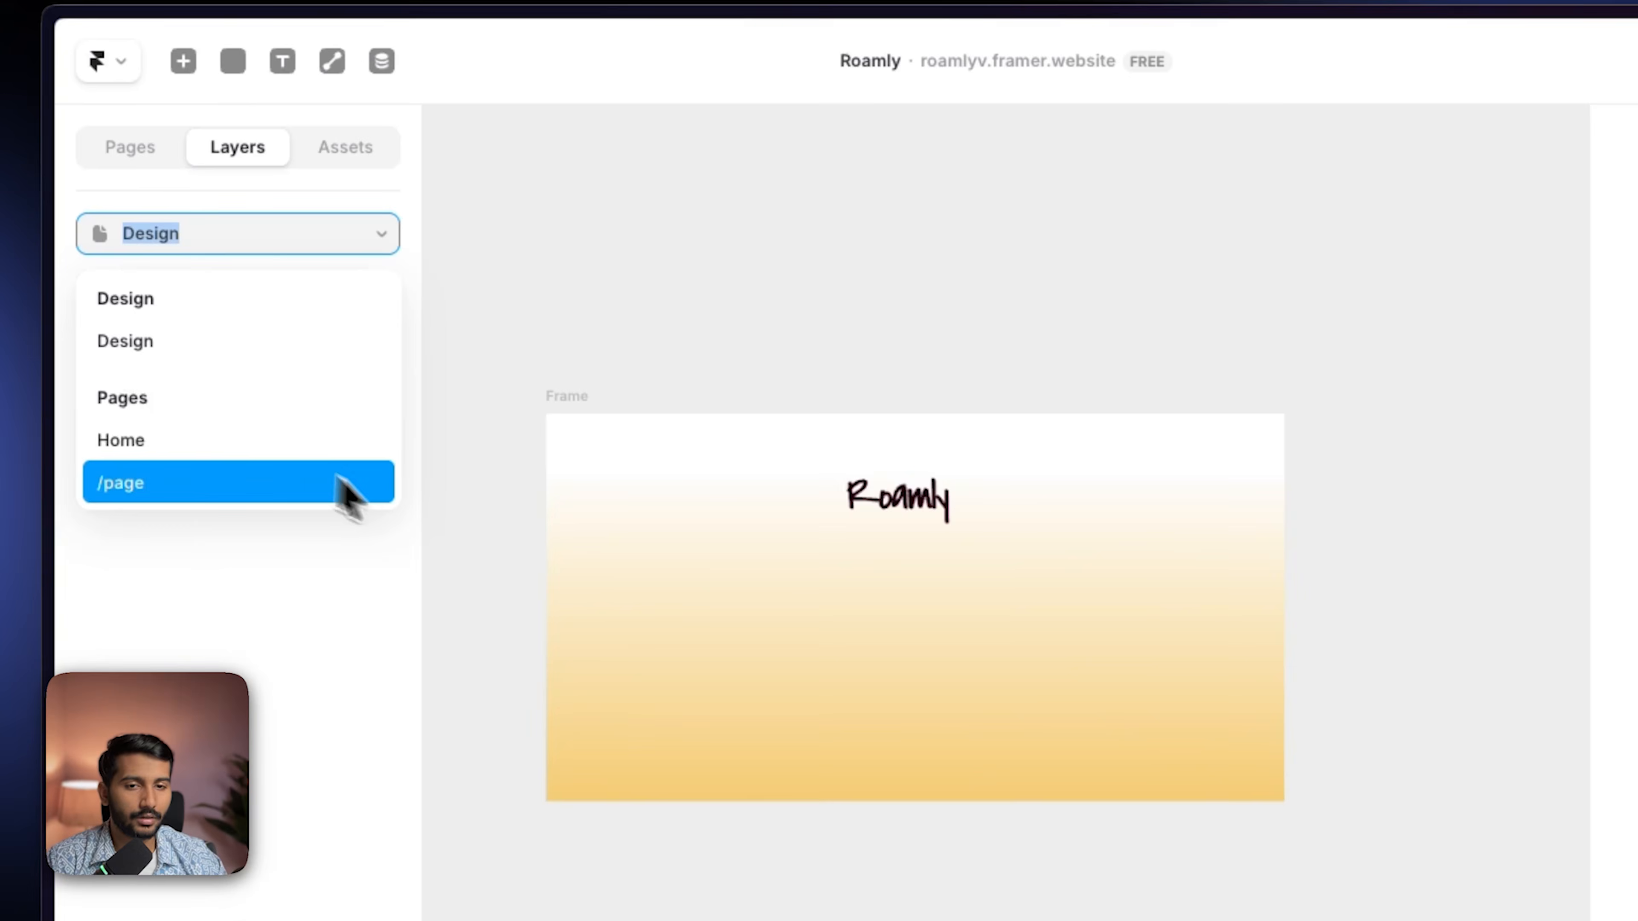
pyautogui.click(236, 436)
pyautogui.click(864, 461)
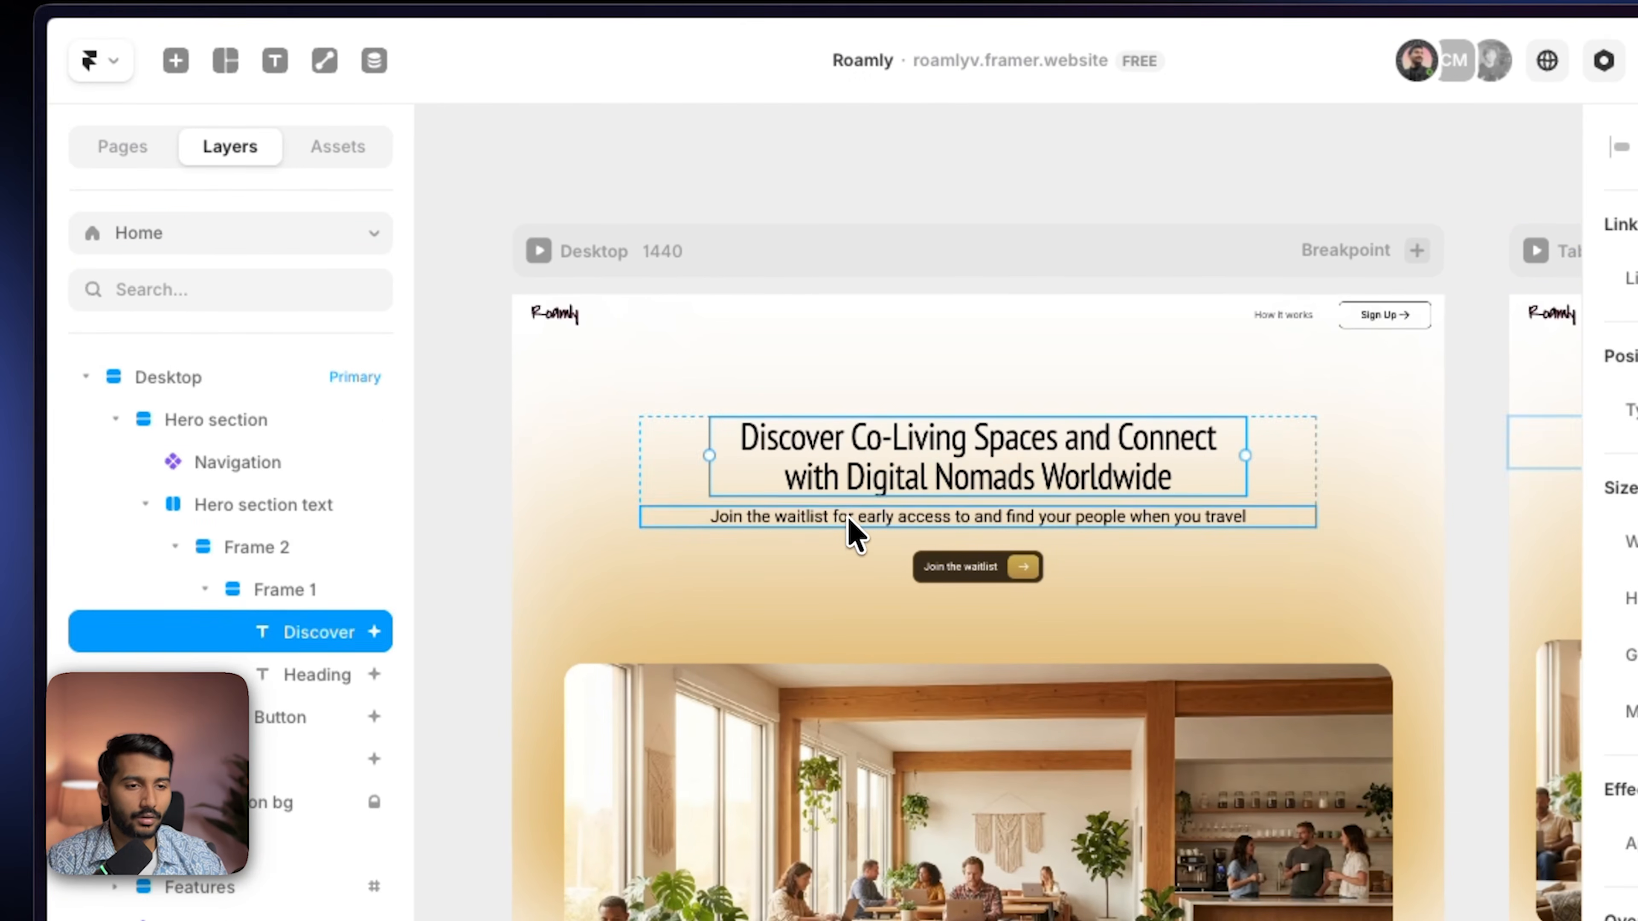
pyautogui.keyDown('shift'); pyautogui.click(868, 524); pyautogui.keyUp('shift')
# Step: Paste the copied heading and subheading into the Design page's frame and center them below the Roamly logo
pyautogui.click(249, 232)
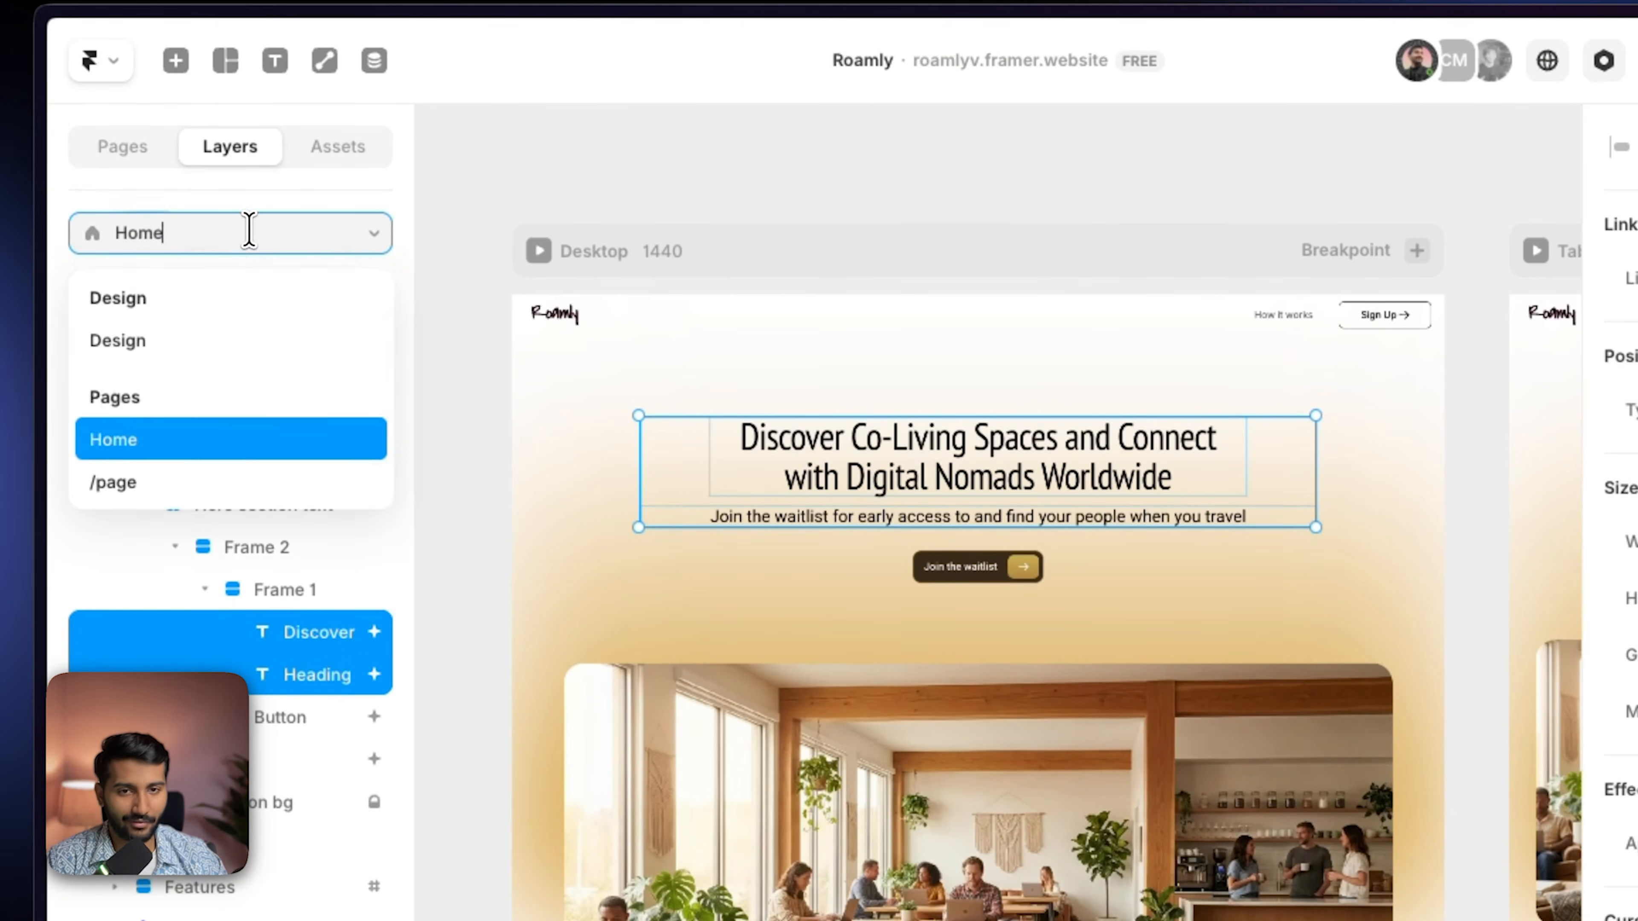
pyautogui.click(158, 337)
pyautogui.click(556, 356)
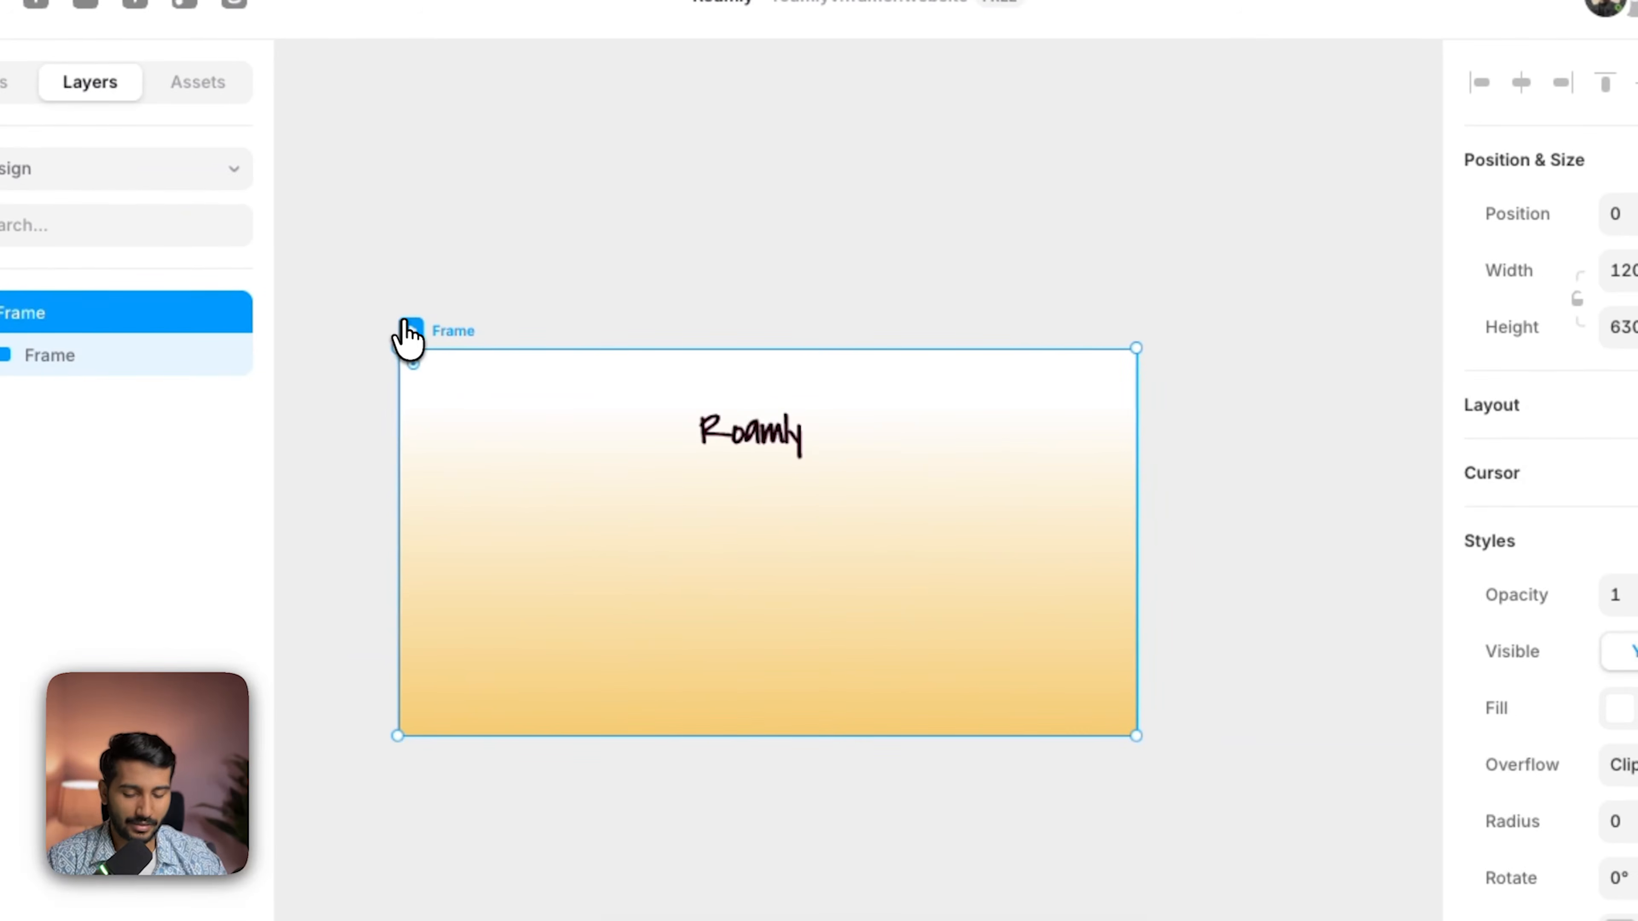
pyautogui.press('super+v')
pyautogui.moveTo(652, 396); pyautogui.dragTo(701, 524)
pyautogui.click(567, 286)
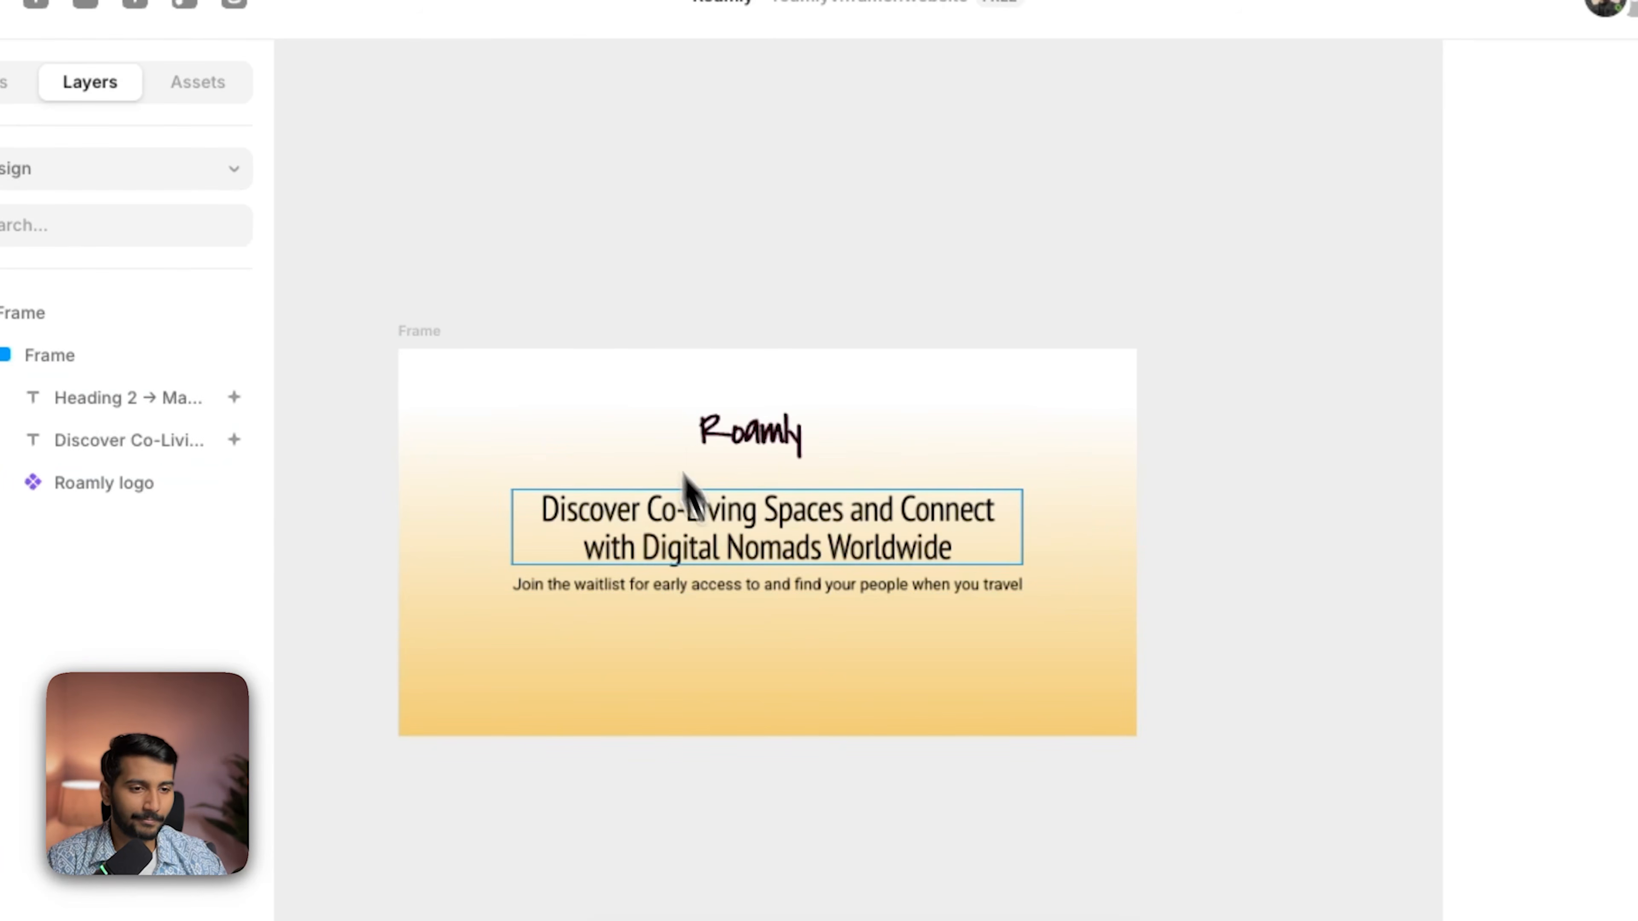
pyautogui.click(719, 582)
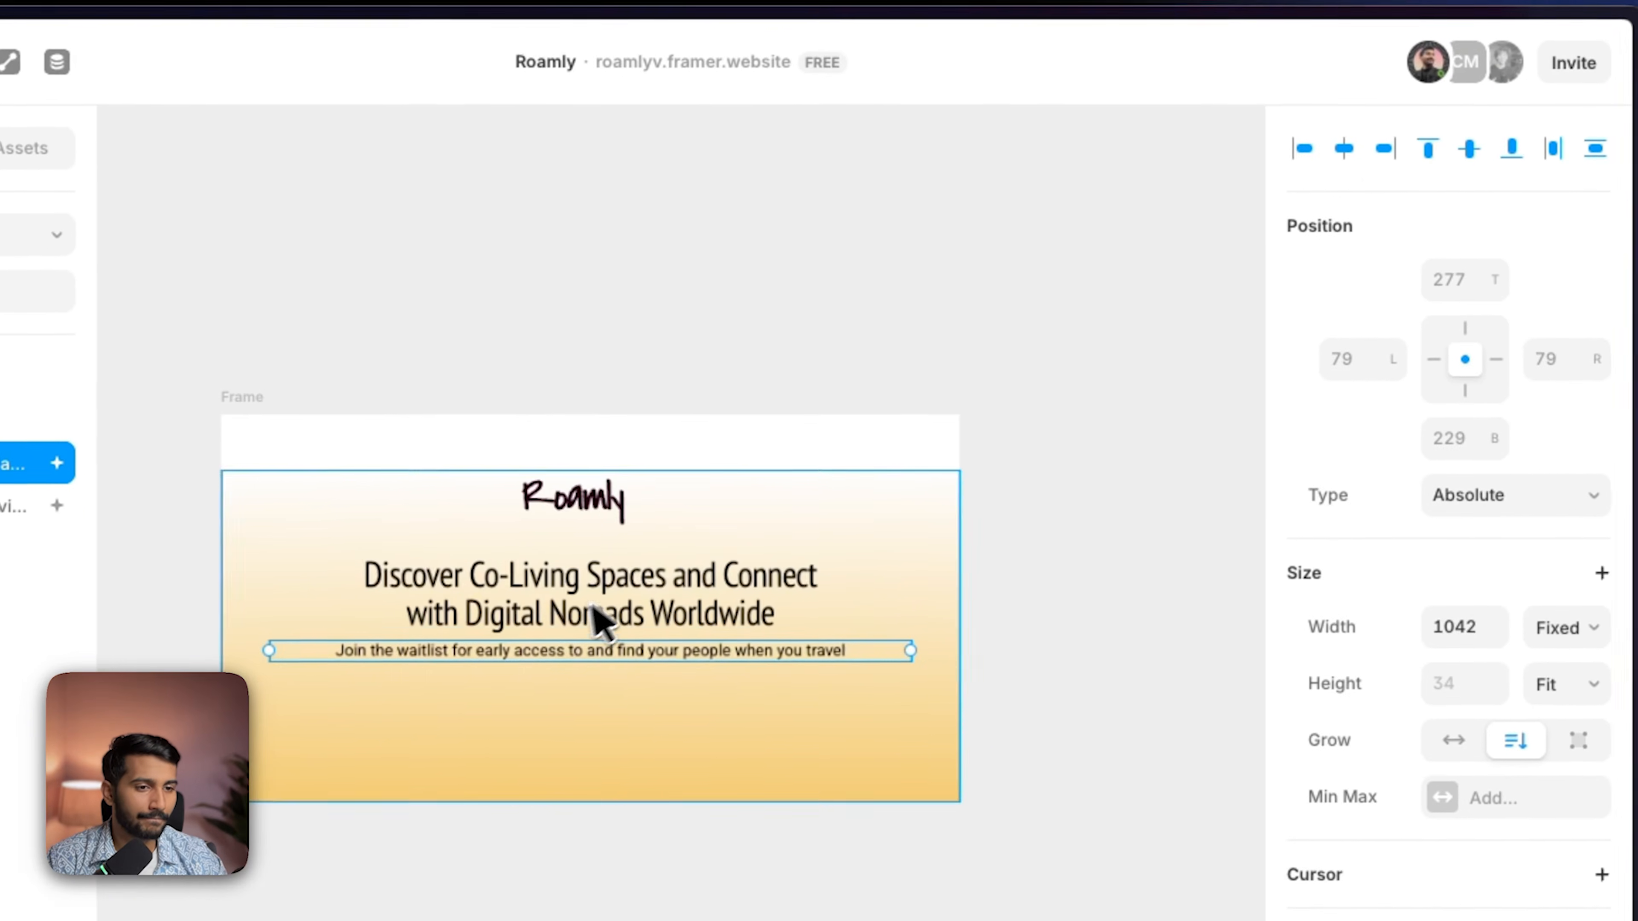
pyautogui.click(770, 553)
# Step: Copy the co-living space photo from the hero section of the Home page's Desktop breakpoint
pyautogui.click(202, 208)
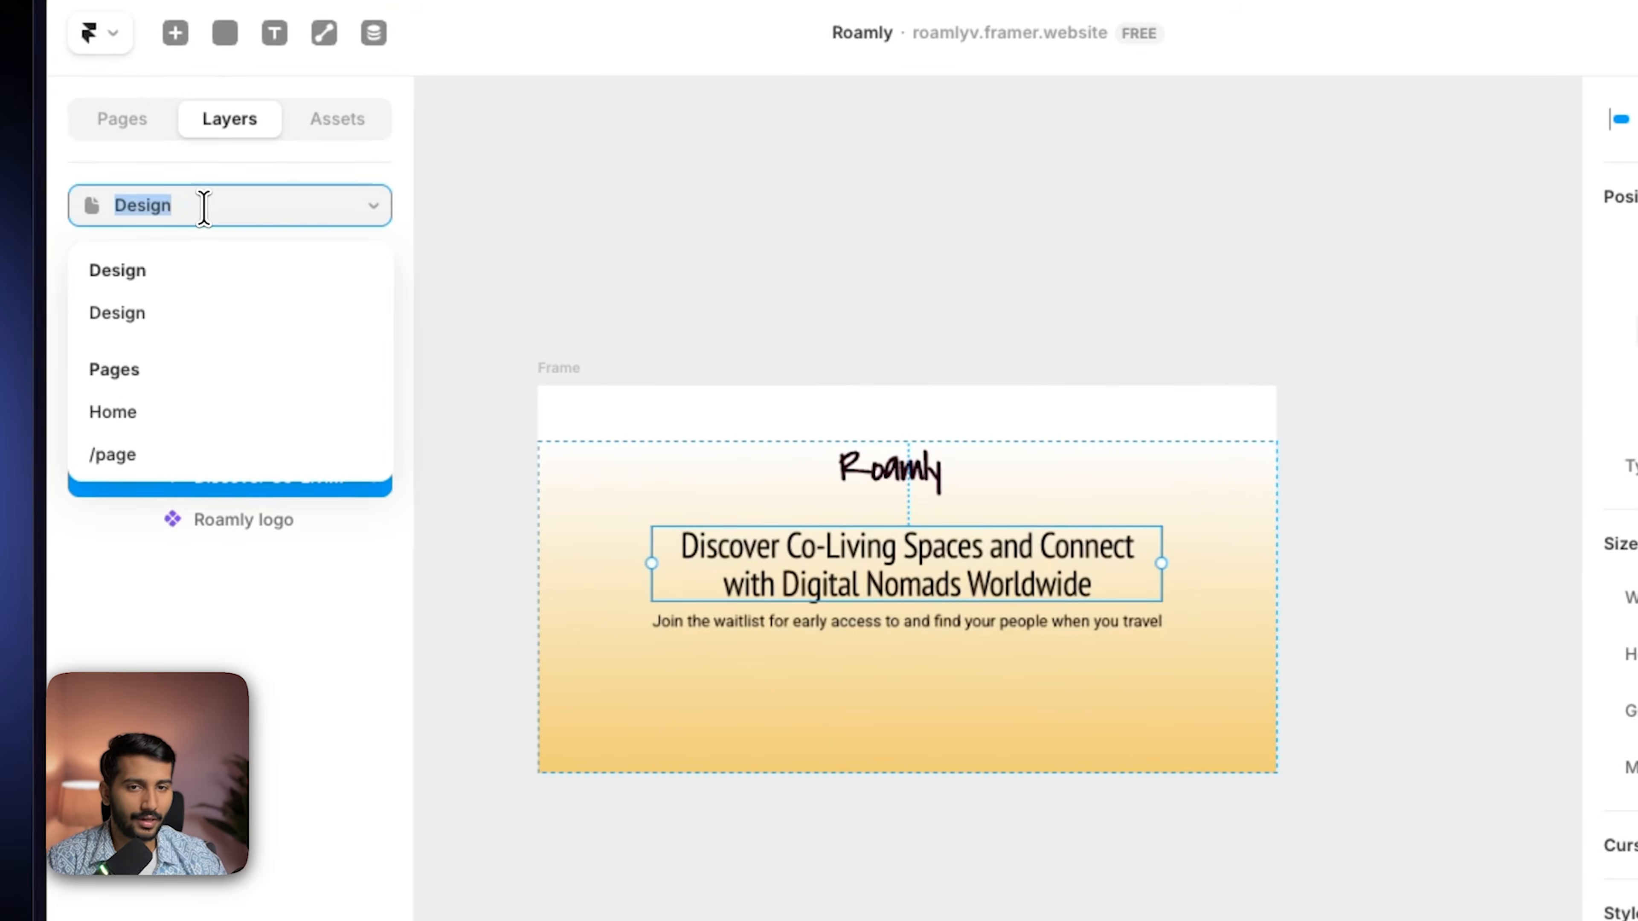
pyautogui.click(223, 406)
pyautogui.click(911, 674)
pyautogui.click(911, 673)
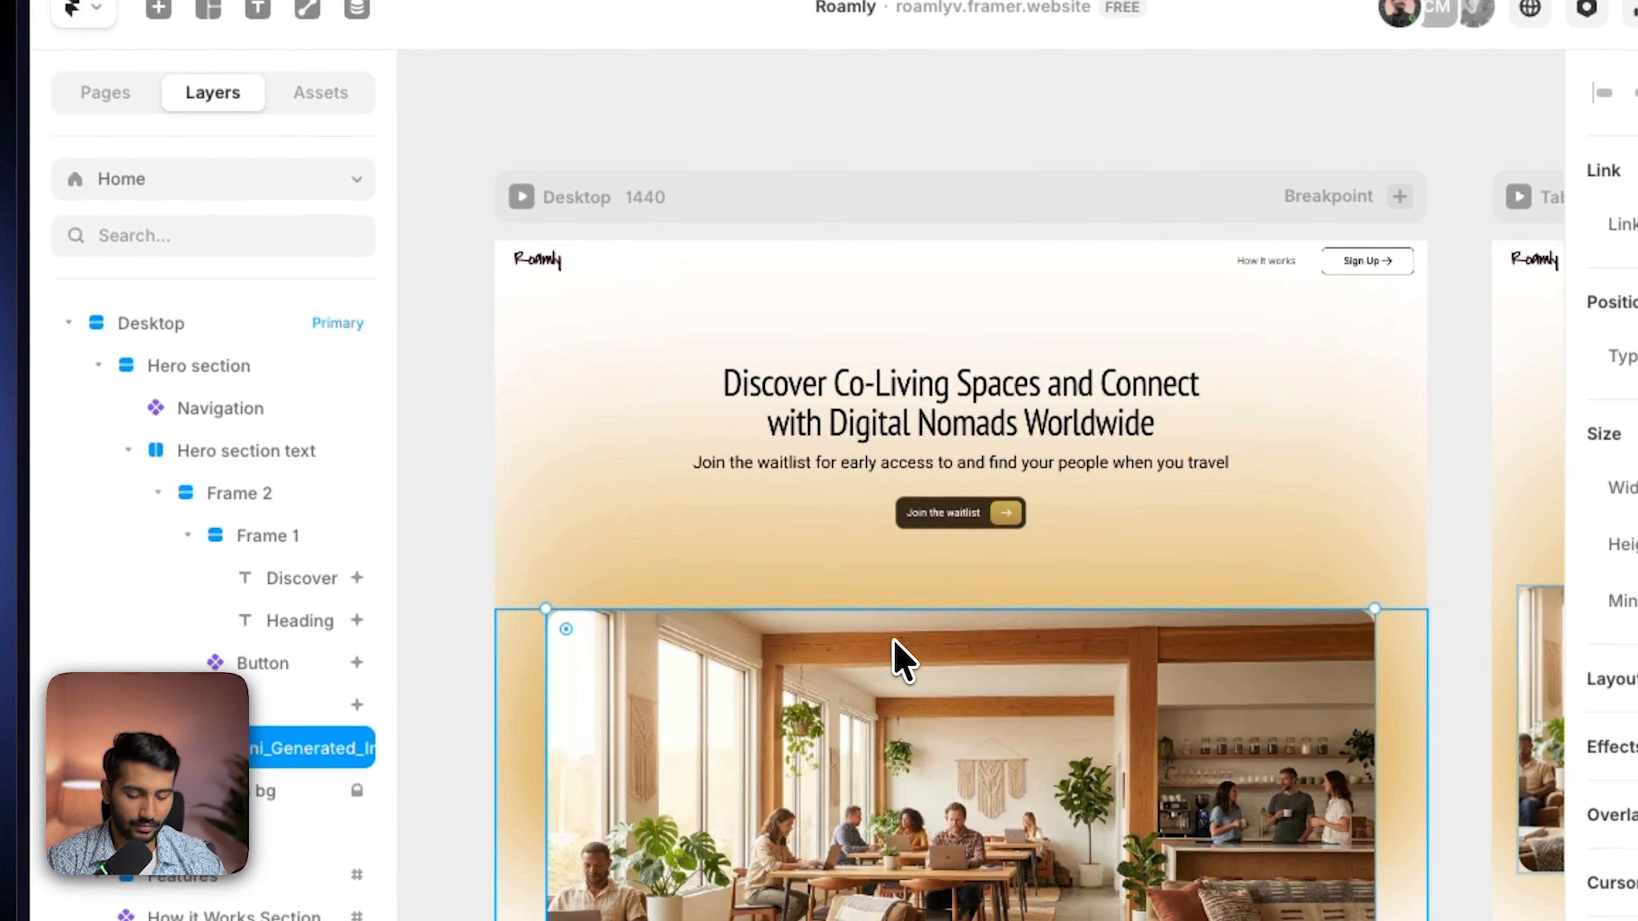
# Step: Paste the photo into the Design page's outer frame, position it below the subheading, and widen it to nearly the frame's width
pyautogui.click(284, 178)
pyautogui.click(216, 285)
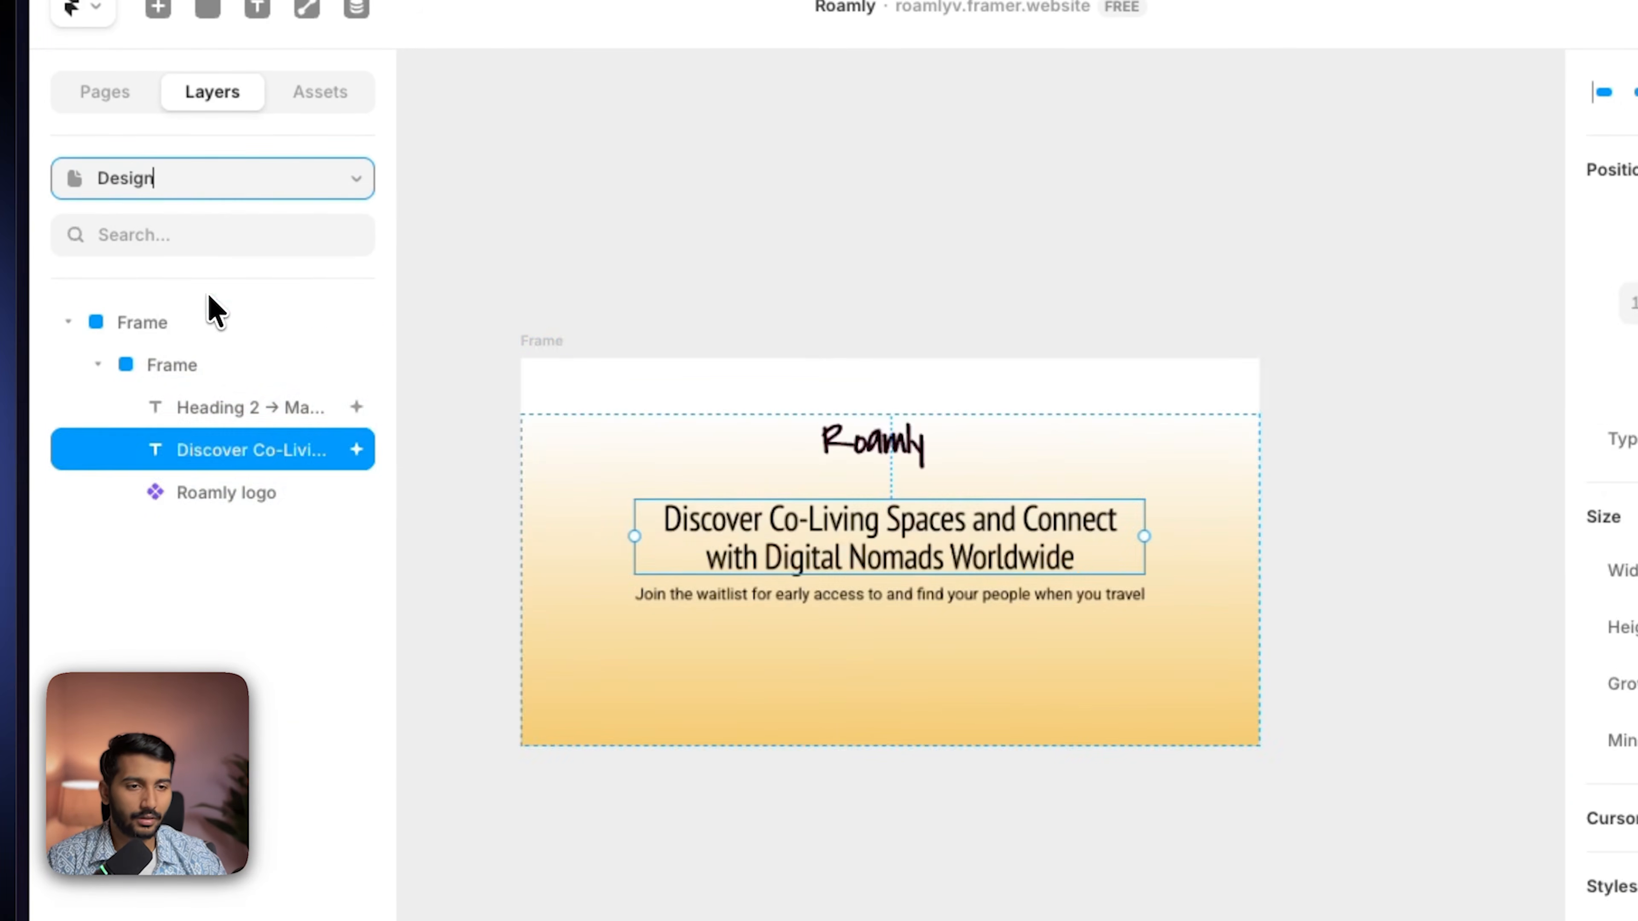
pyautogui.hotkey('ctrl', 'v')
pyautogui.moveTo(717, 549); pyautogui.dragTo(728, 705)
pyautogui.click(160, 330)
pyautogui.moveTo(475, 554); pyautogui.dragTo(548, 671)
pyautogui.moveTo(1082, 648); pyautogui.dragTo(1201, 649)
pyautogui.click(848, 853)
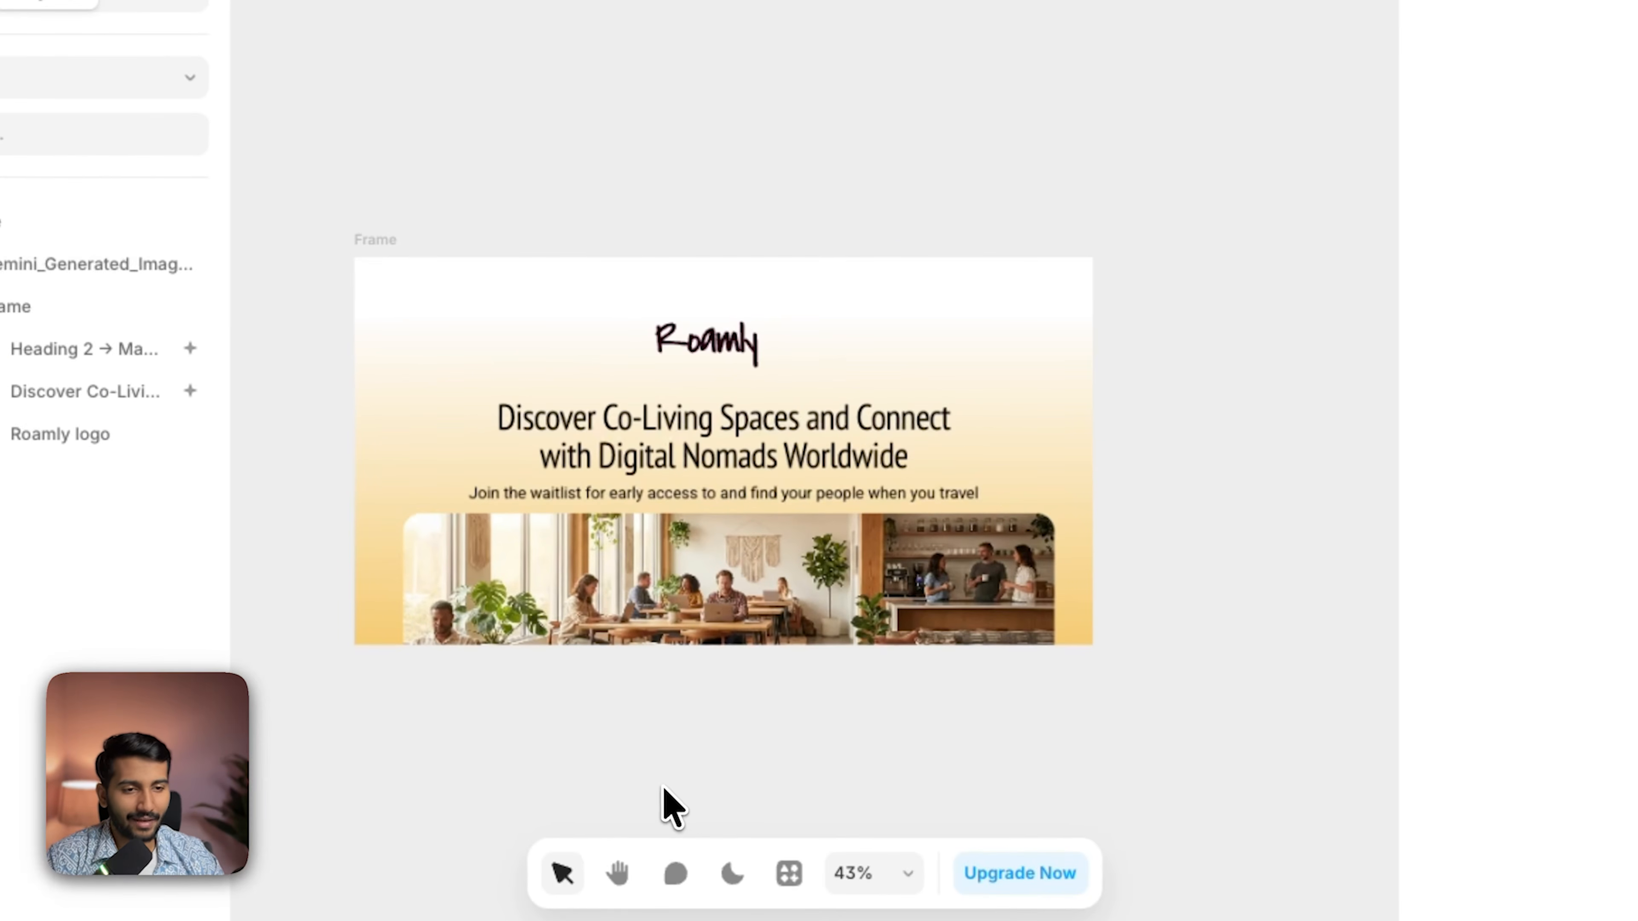
# Step: Move the heading and subheading up slightly to leave a gap above the photo, and select the outer frame
pyautogui.click(685, 472)
pyautogui.keyDown('shift'); pyautogui.click(698, 500); pyautogui.keyUp('shift')
pyautogui.moveTo(706, 475); pyautogui.dragTo(710, 441)
pyautogui.click(1181, 423)
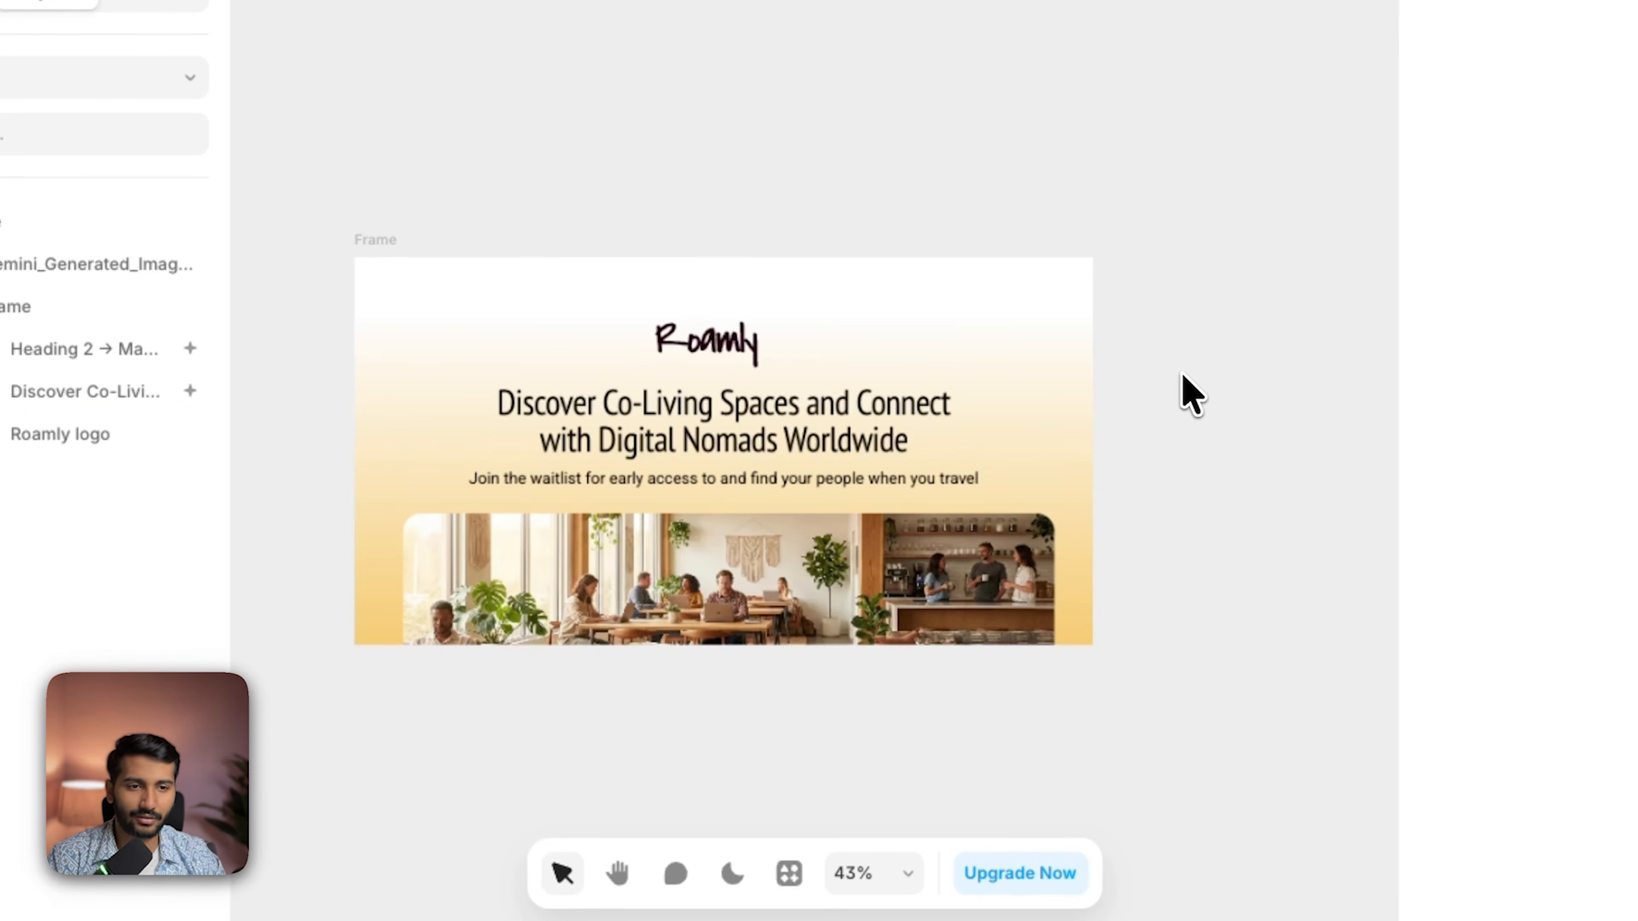
pyautogui.click(390, 241)
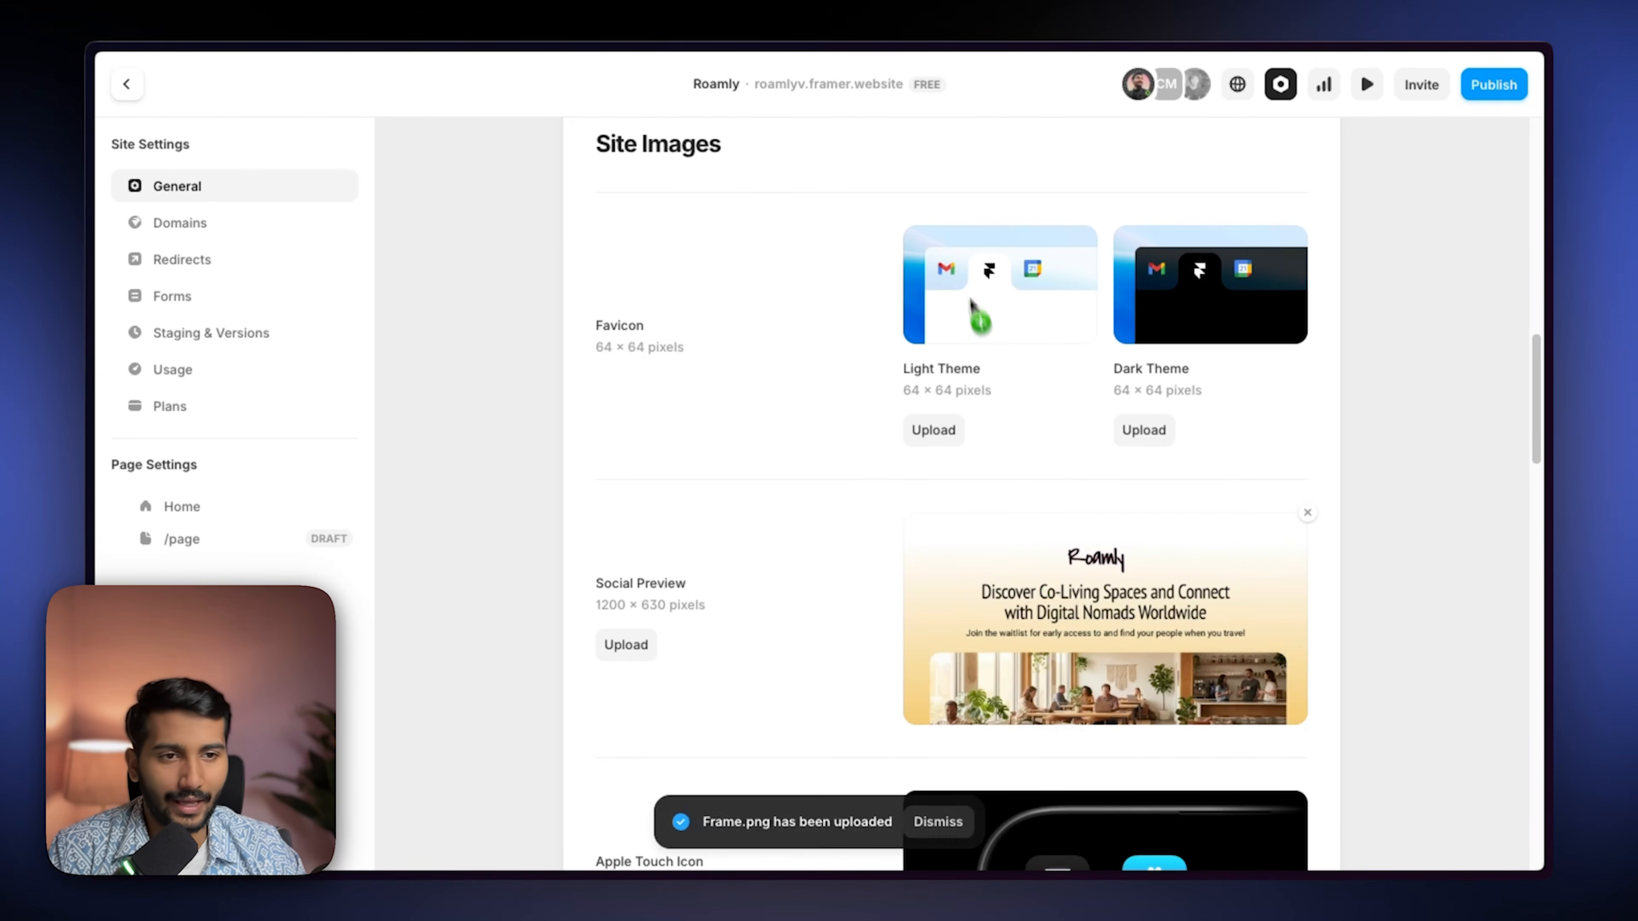
# Step: Set the logo's R symbol as the light and dark theme favicons, and upload R (1).png as the Apple Touch Icon
pyautogui.moveTo(995, 330); pyautogui.dragTo(513, 212)
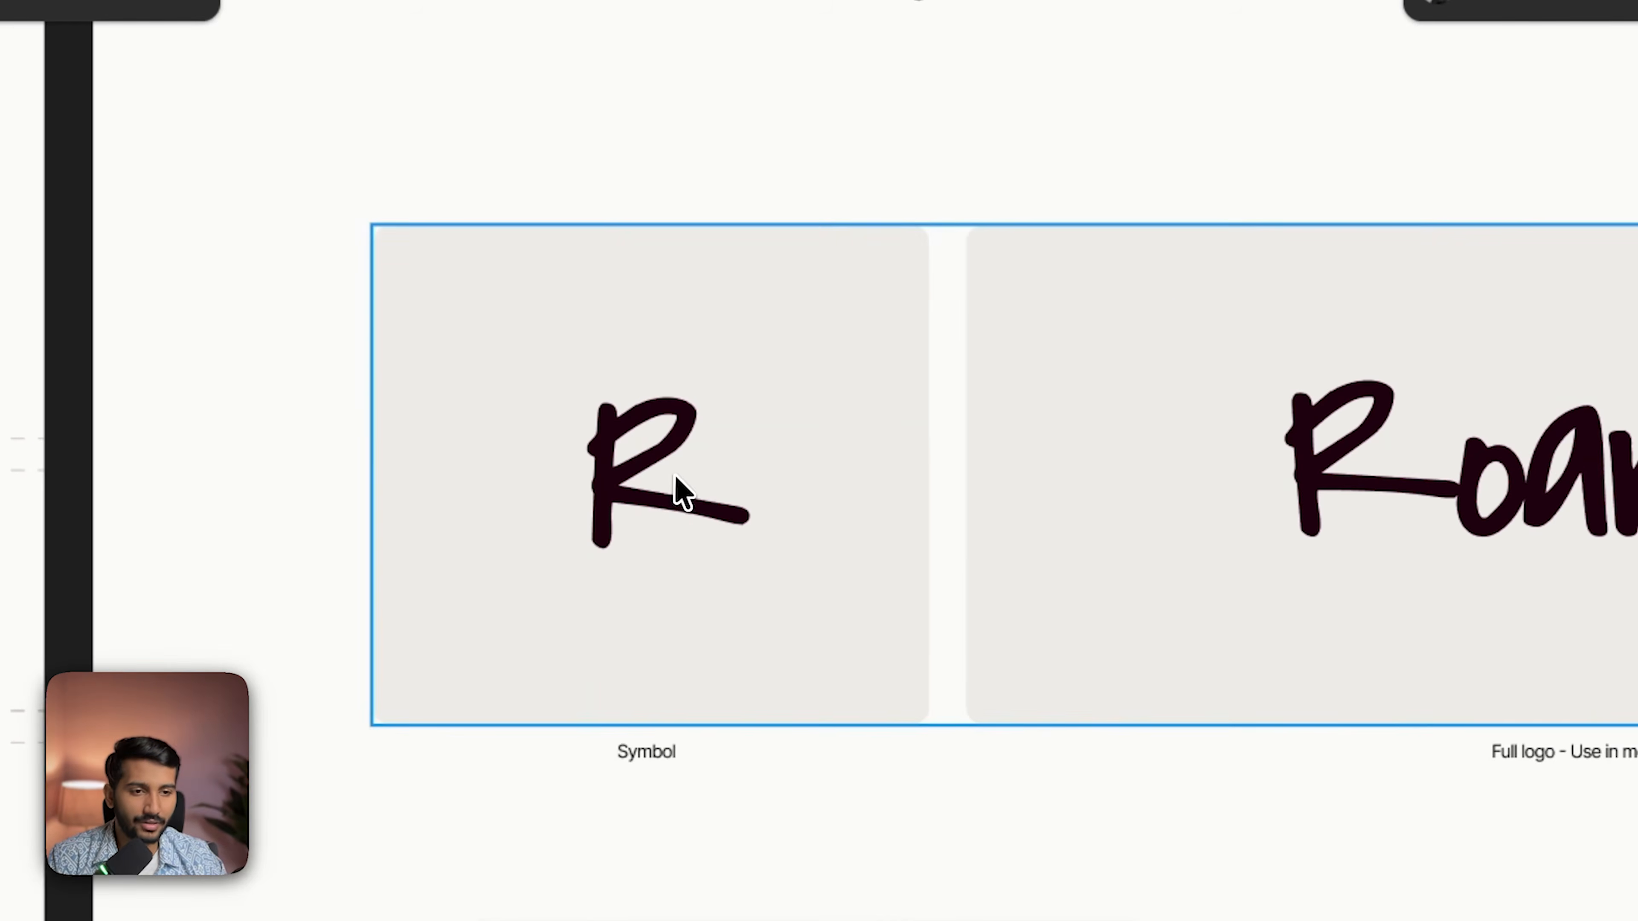
pyautogui.click(674, 489)
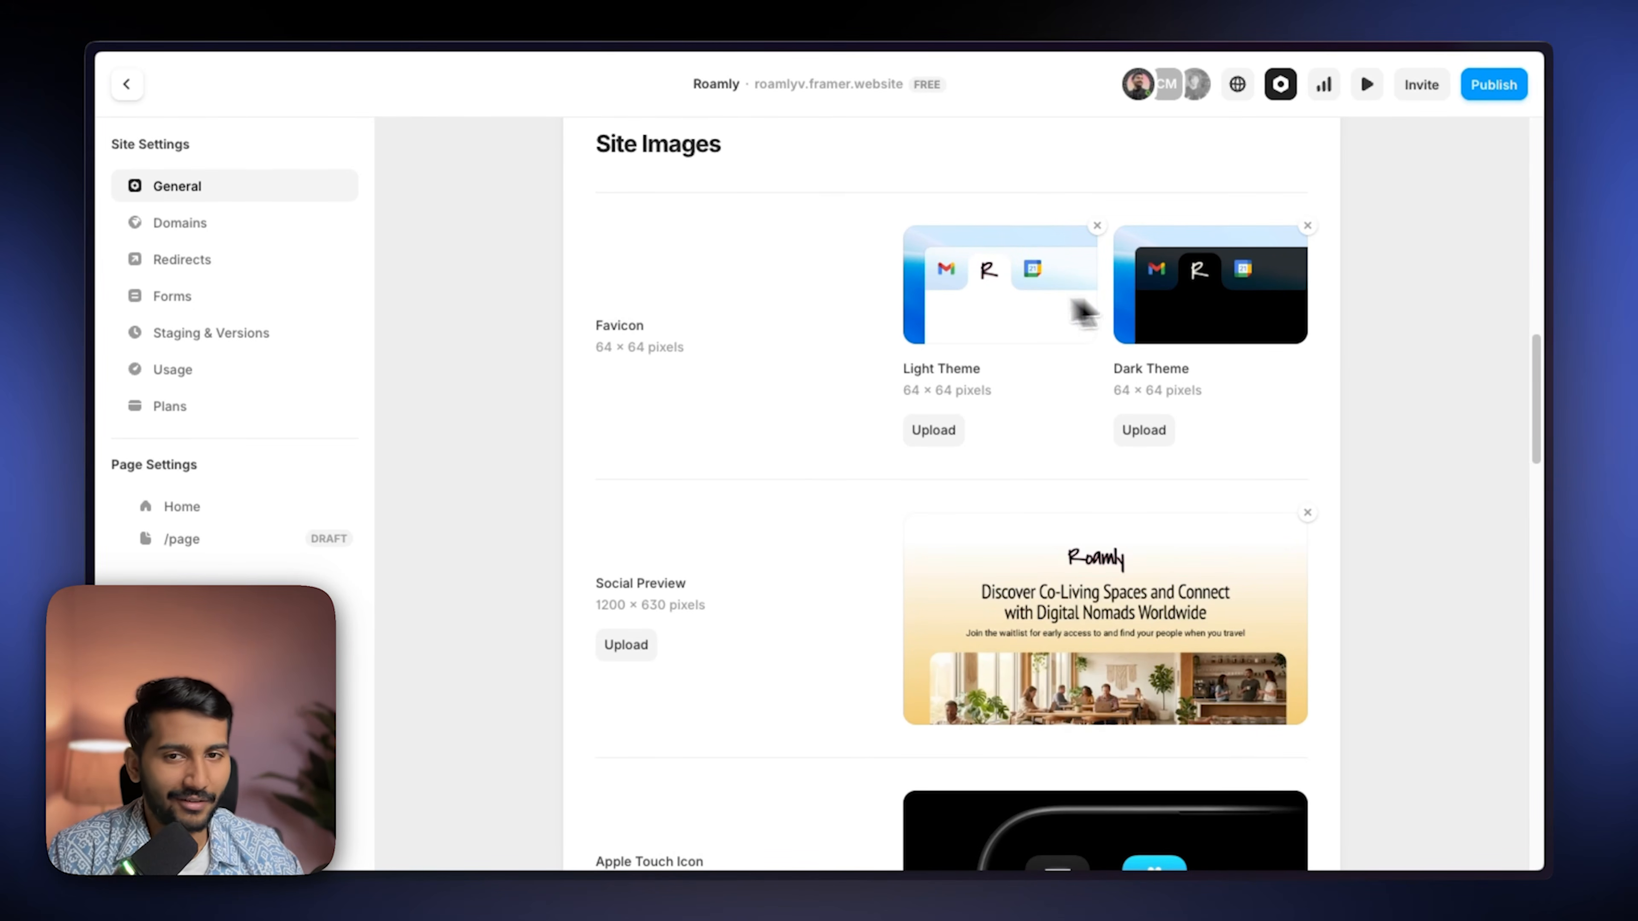
pyautogui.scroll(-7, 1212, 332)
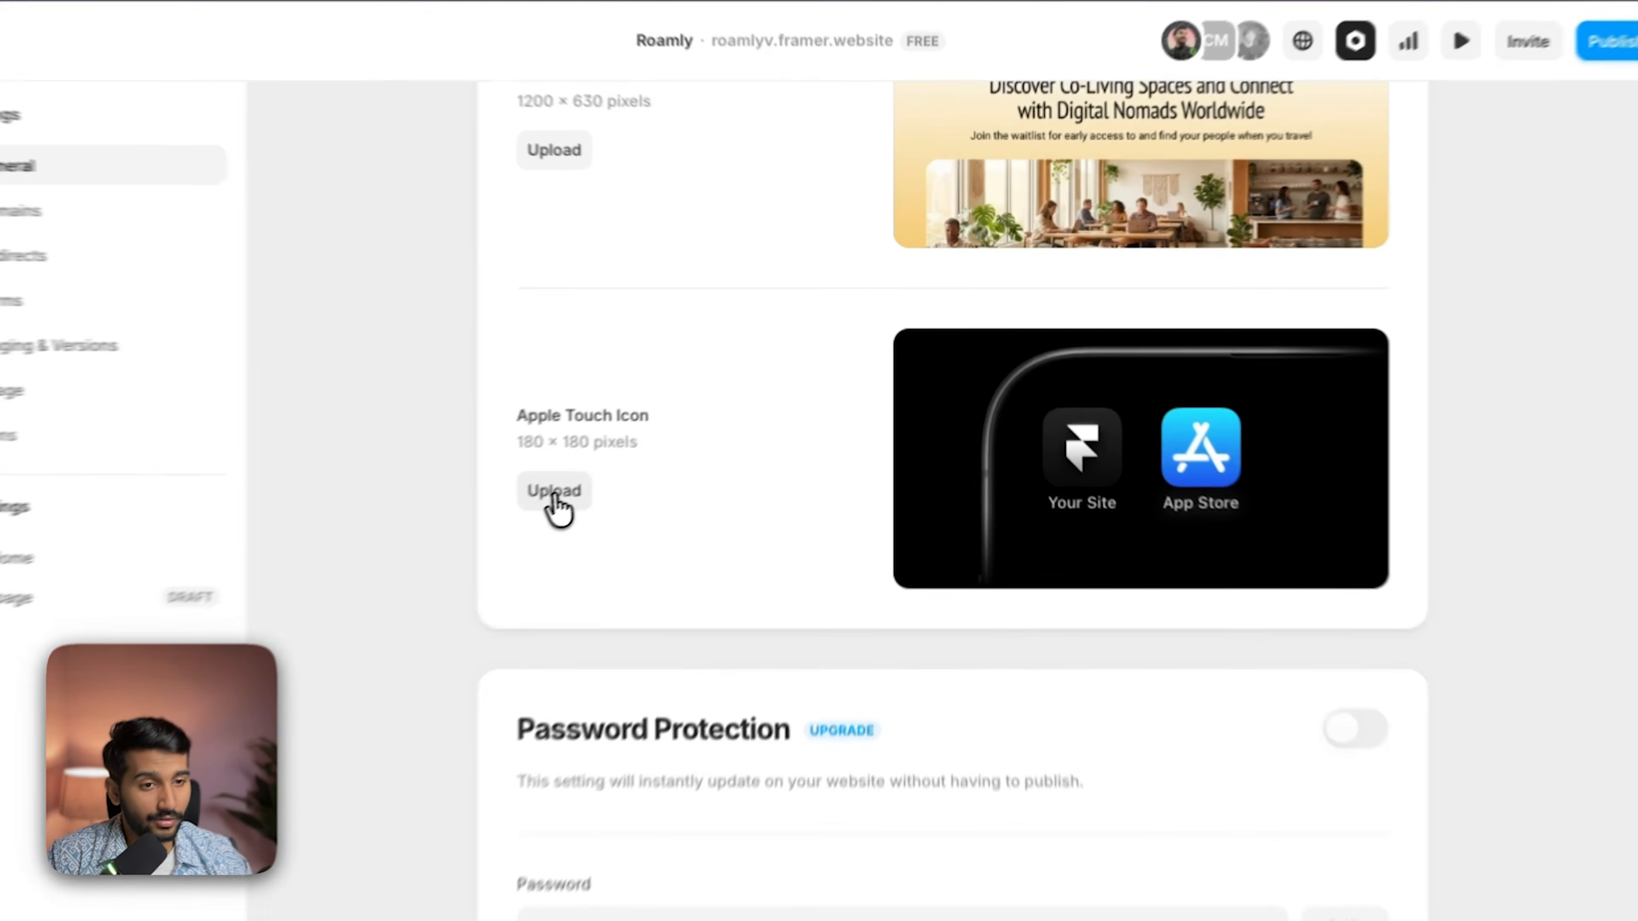
pyautogui.click(523, 454)
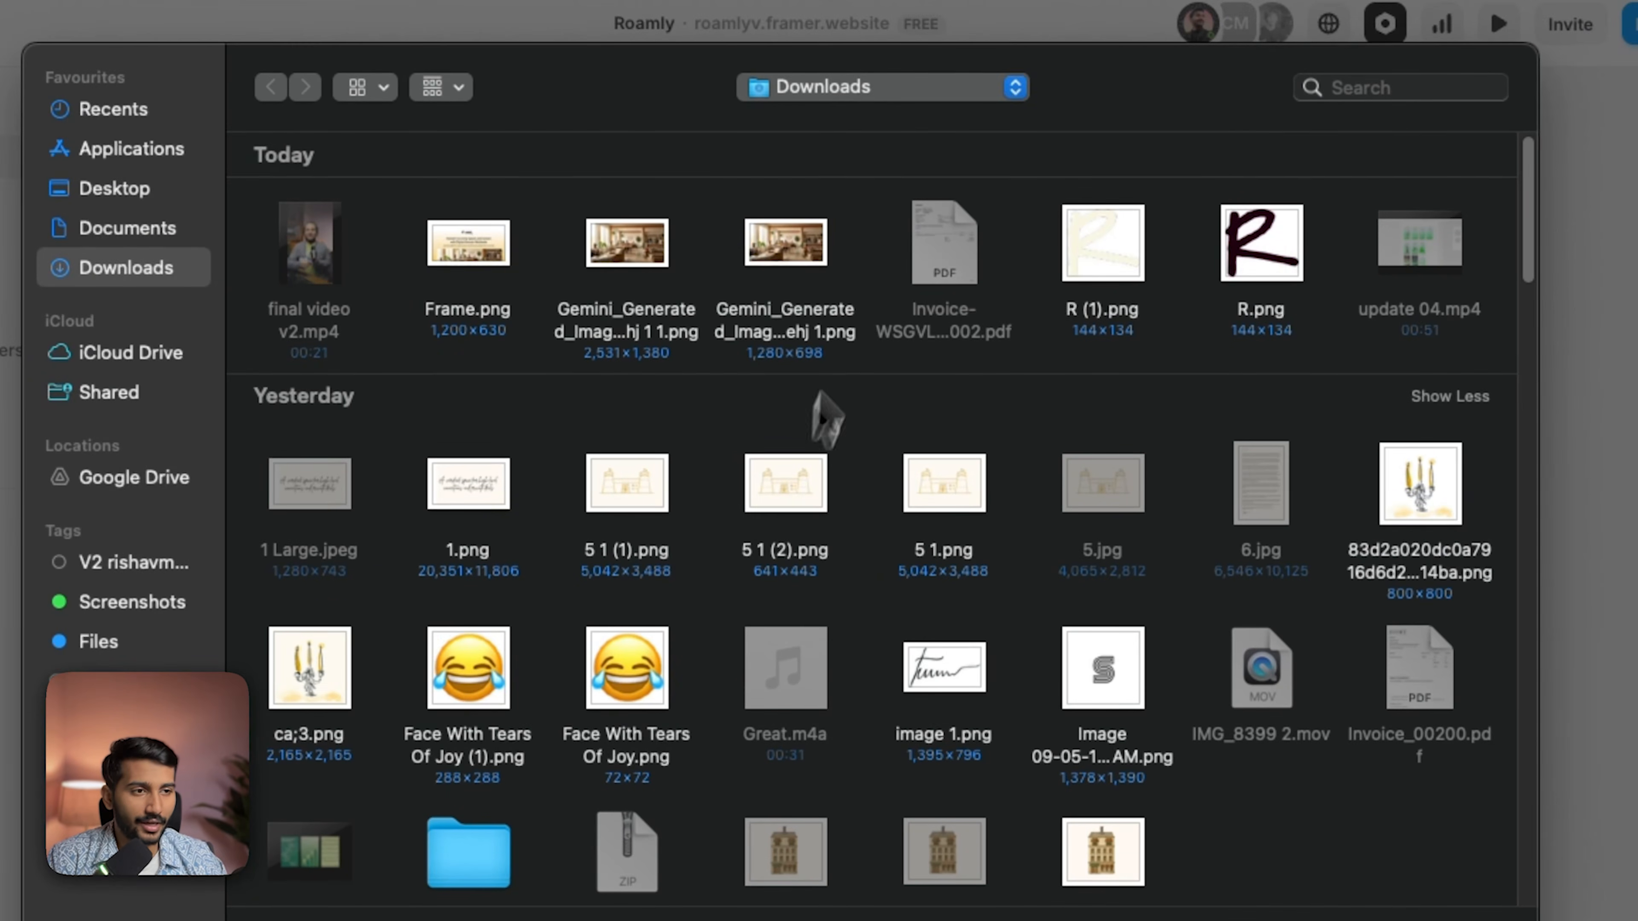
pyautogui.doubleClick(1126, 257)
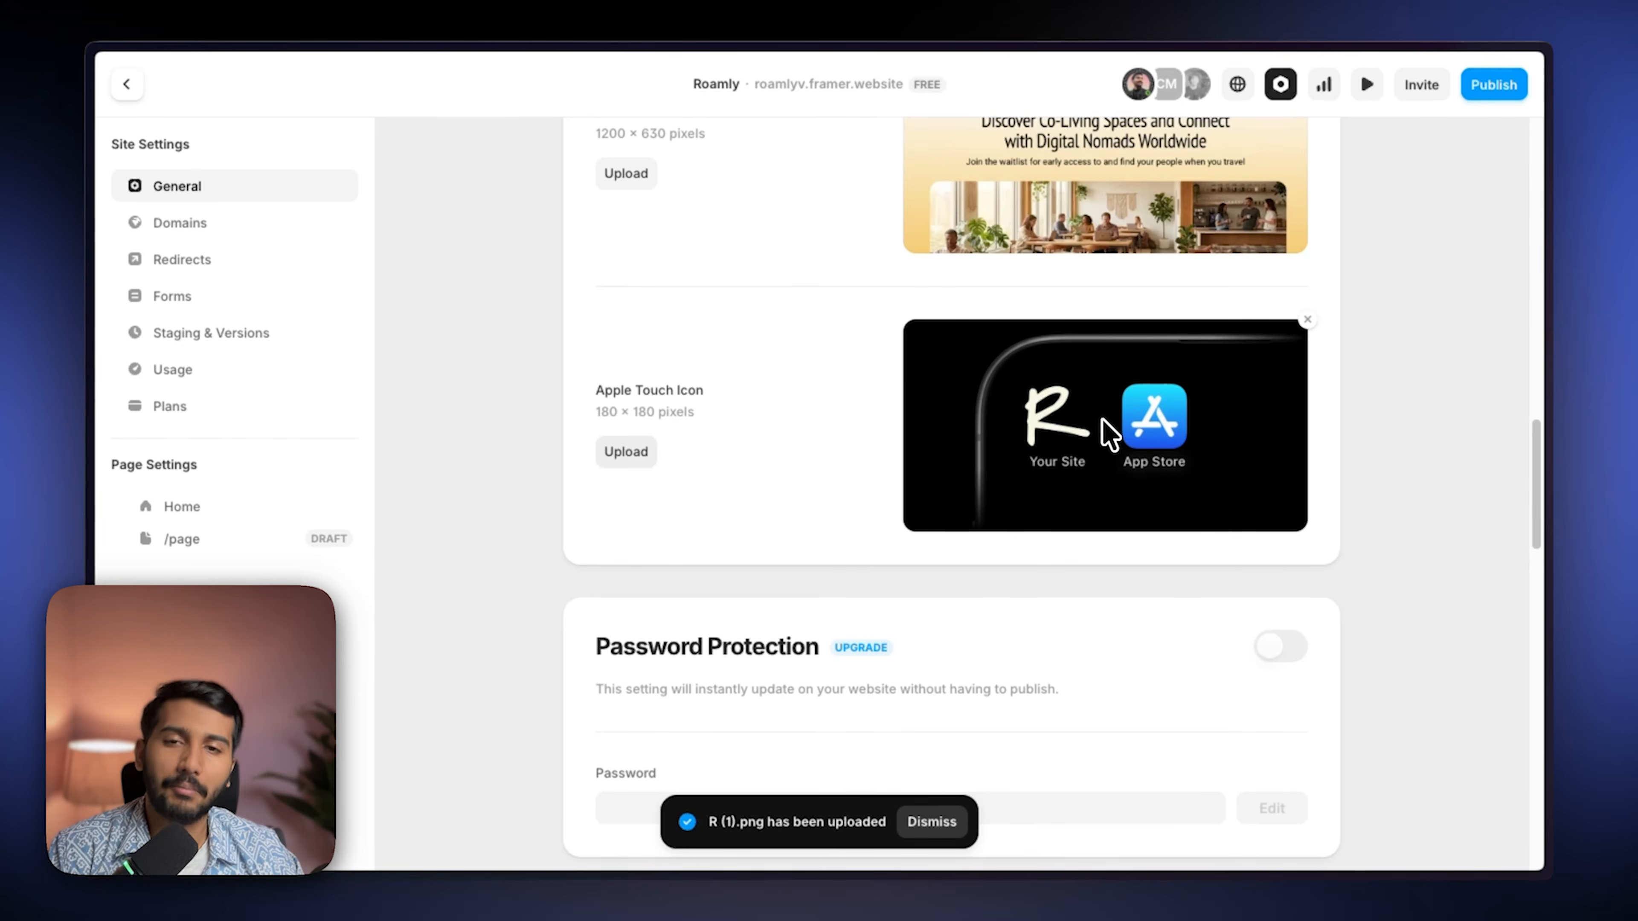
# Step: Look over the site's analytics overview and the Google Analytics section of the general site settings
pyautogui.scroll(15, 1108, 433)
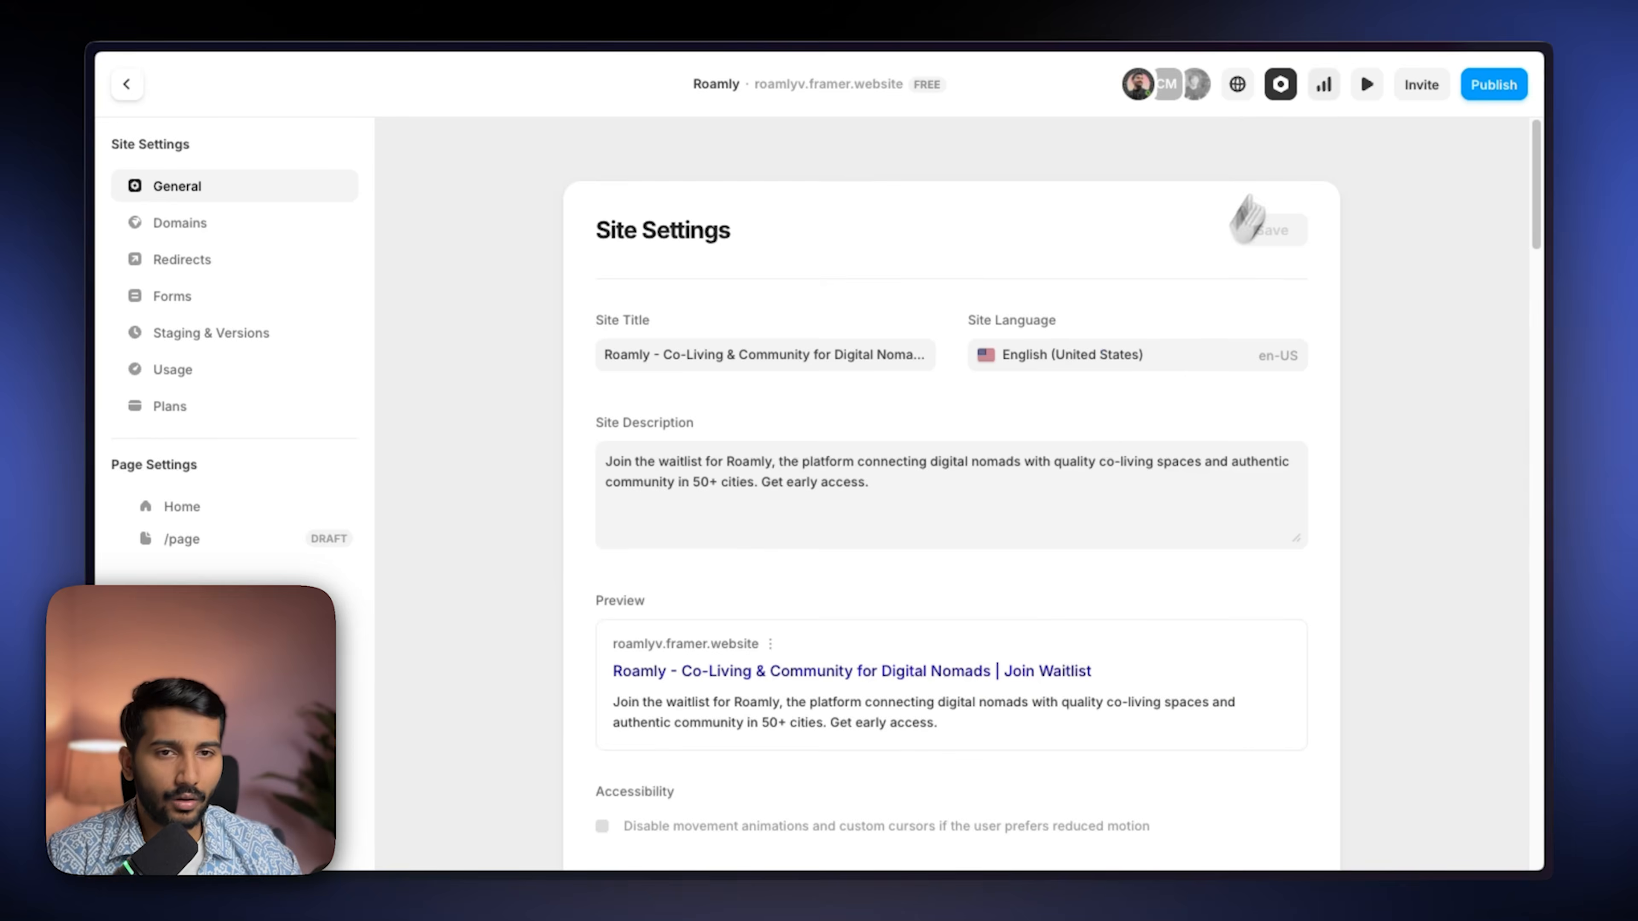
pyautogui.click(1323, 84)
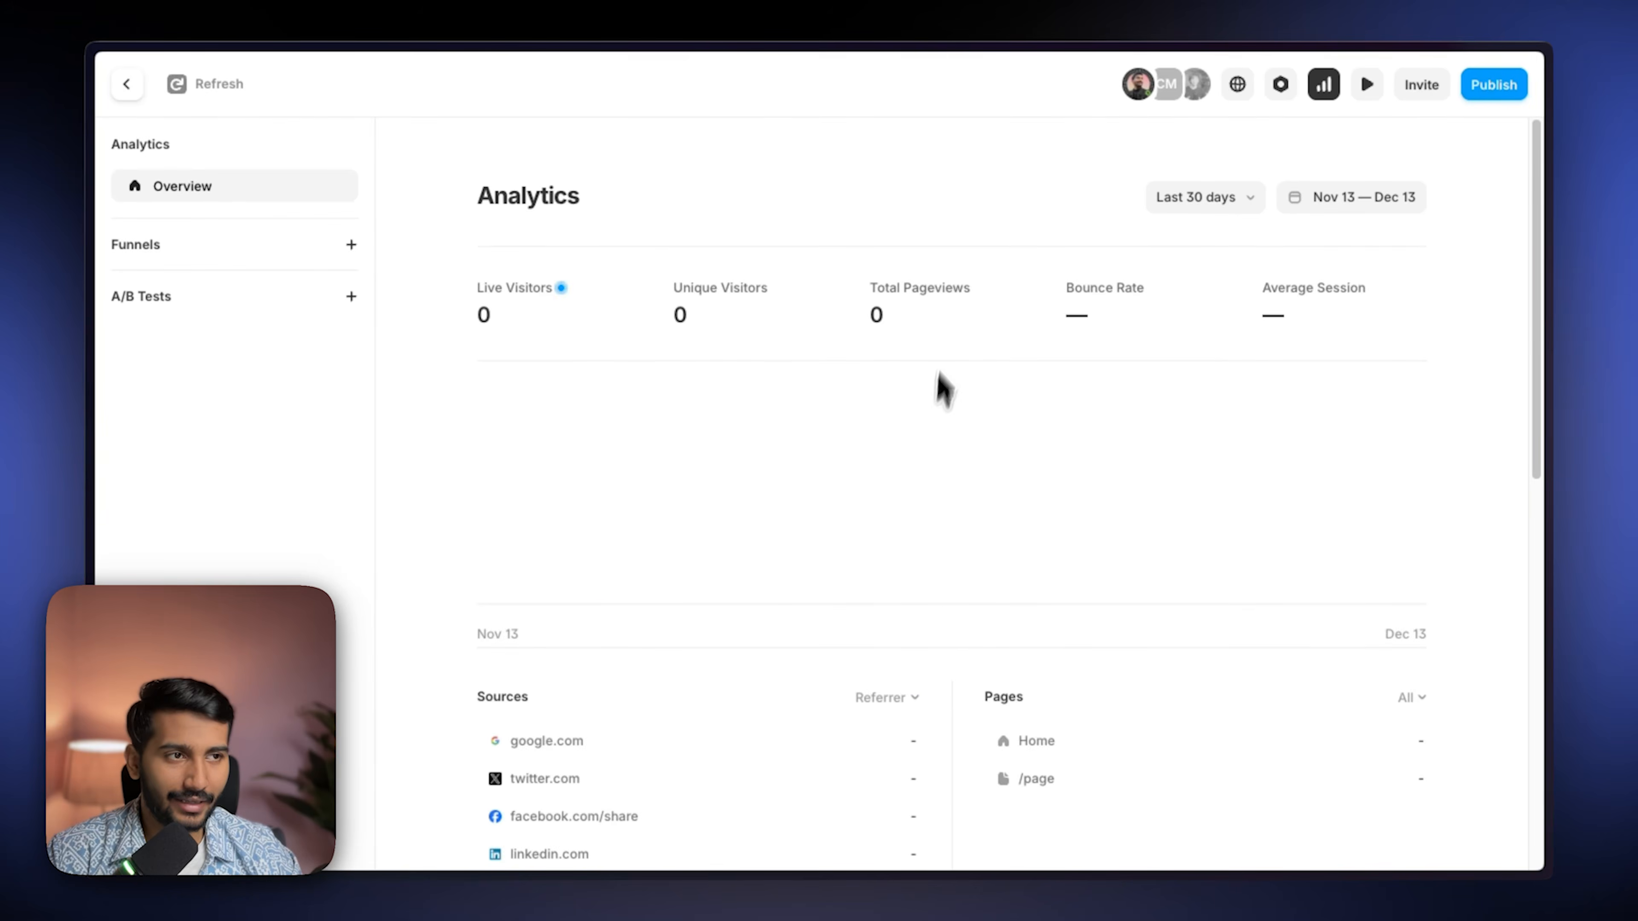
pyautogui.click(1280, 87)
pyautogui.scroll(-10, 867, 529)
pyautogui.scroll(-20, 861, 548)
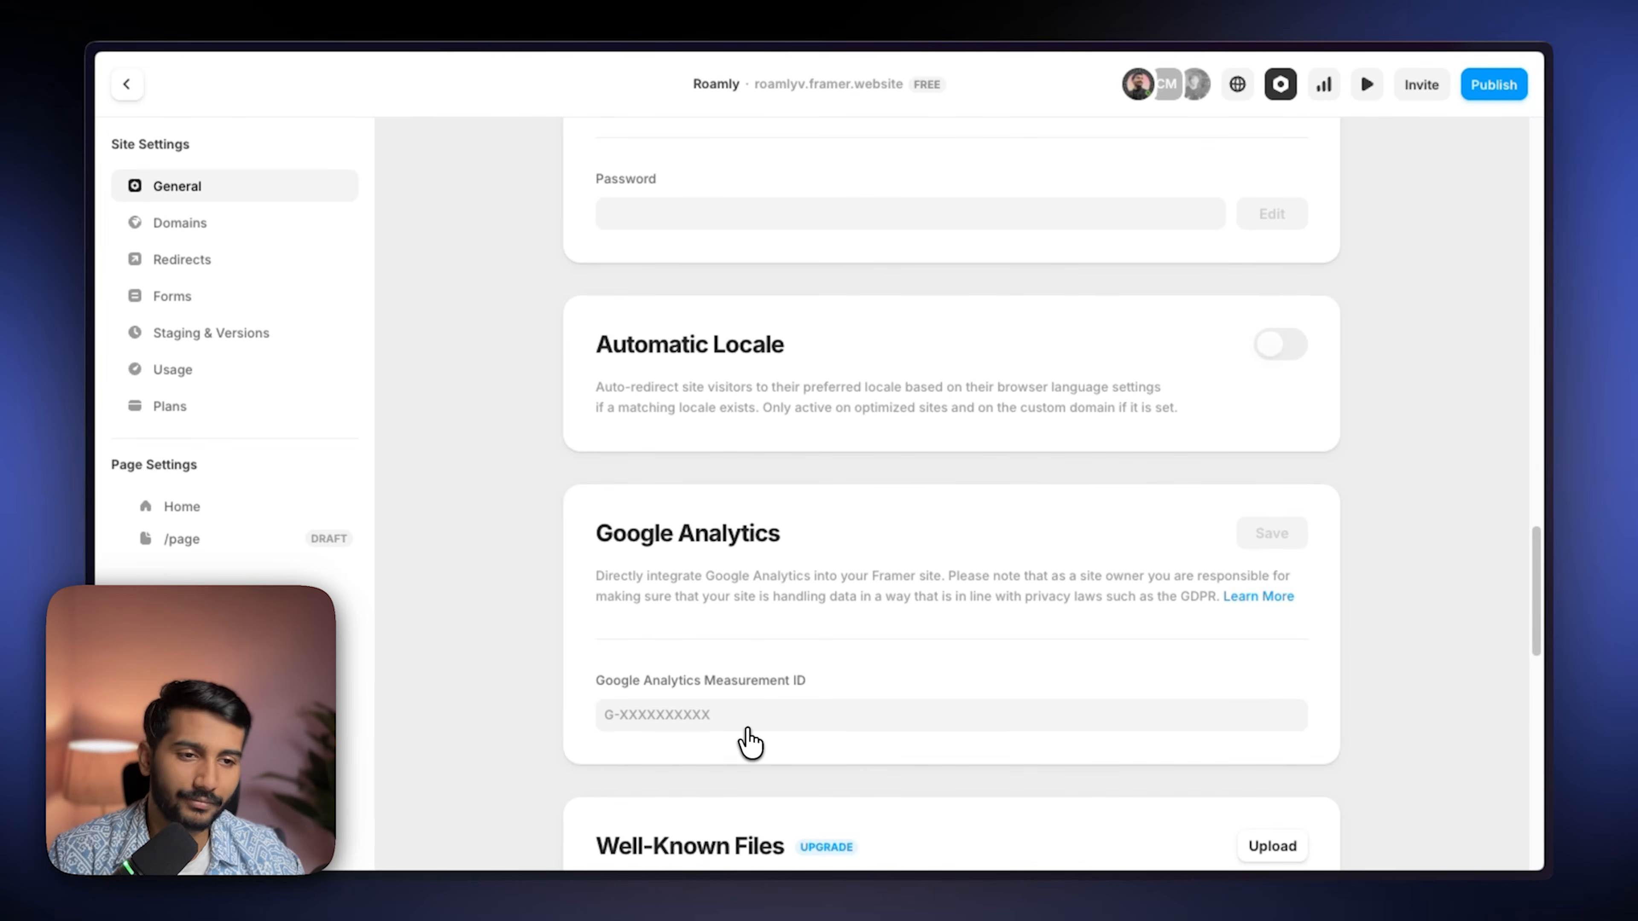
pyautogui.scroll(-5, 748, 731)
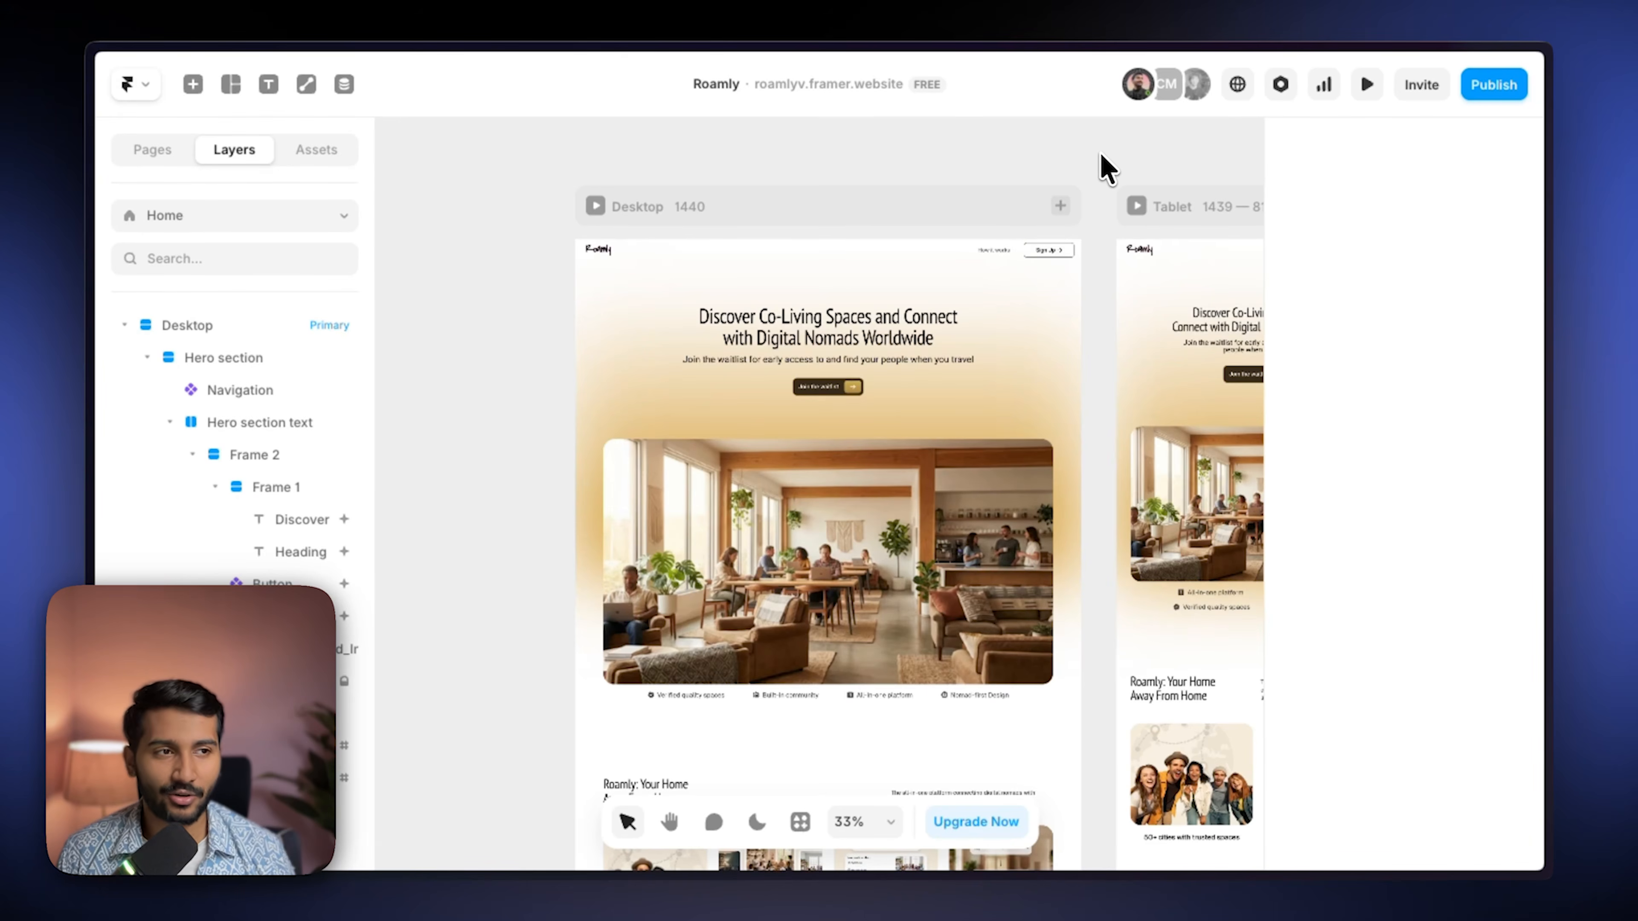
# Step: Examine the Home page's title, description, search, social preview and custom code settings, and return to the general site settings
pyautogui.click(1281, 84)
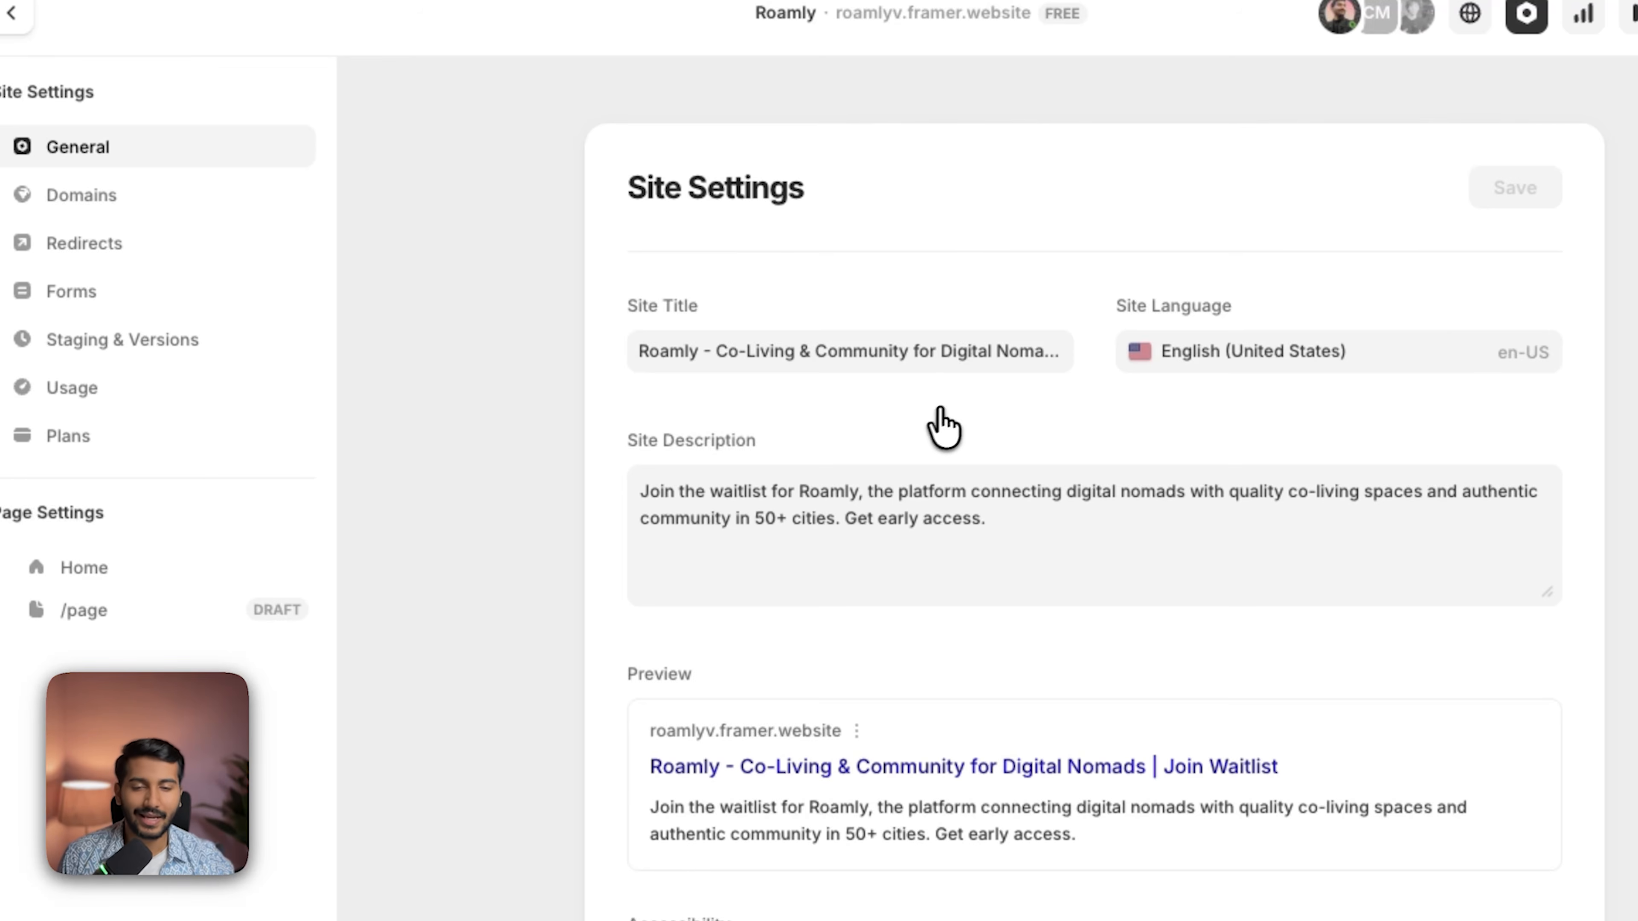
pyautogui.scroll(-2, 943, 428)
pyautogui.click(161, 569)
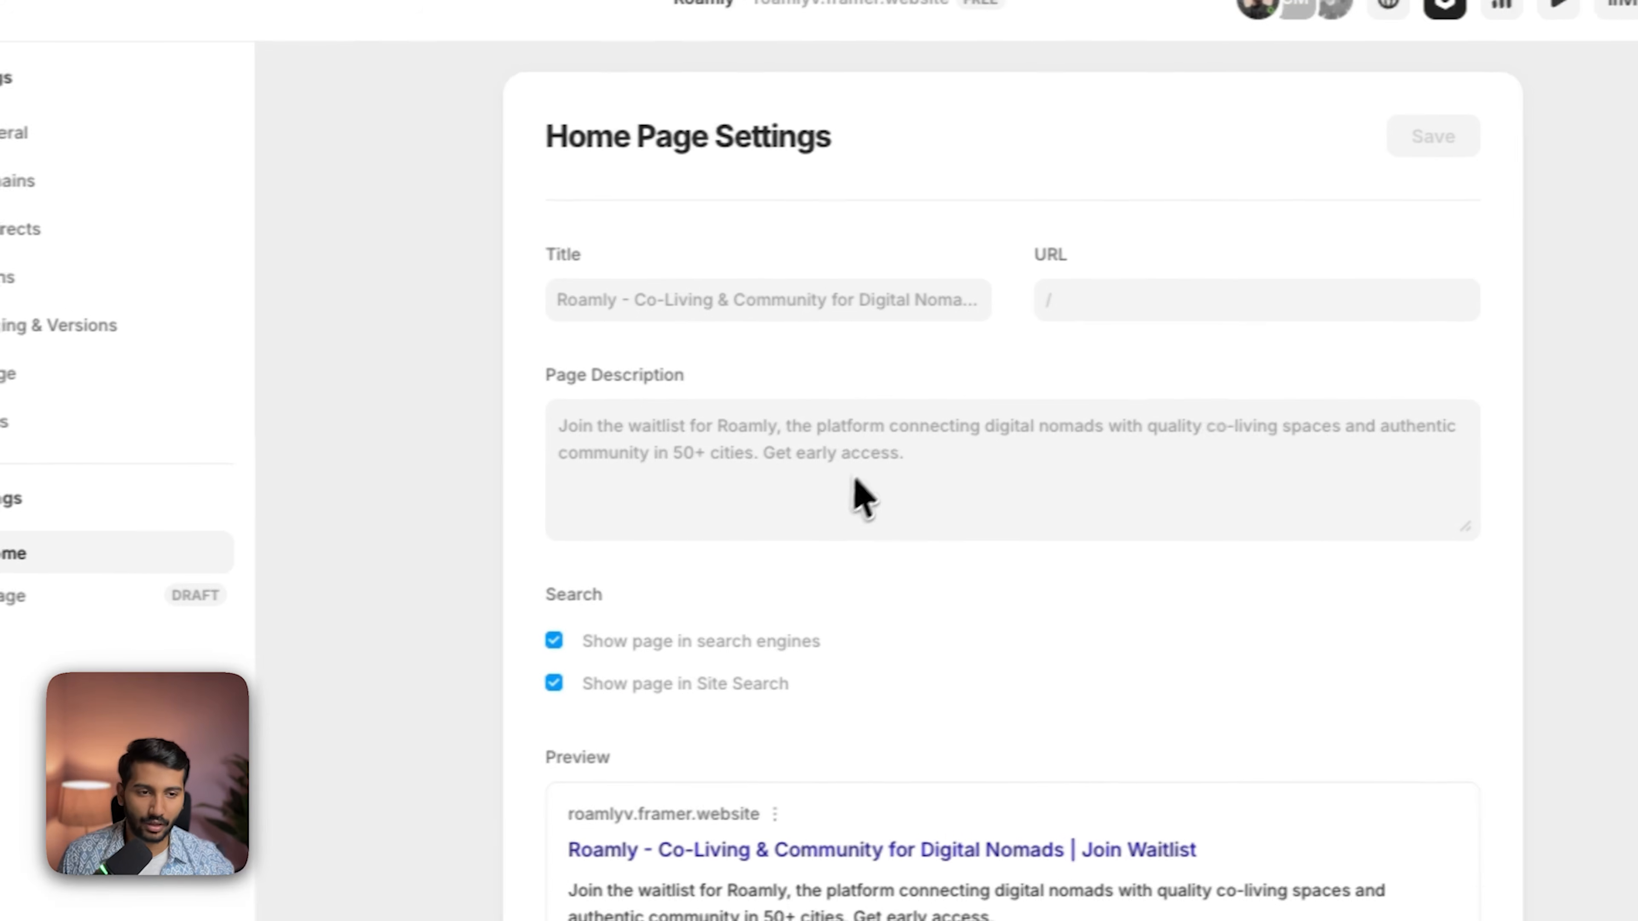
pyautogui.scroll(-10, 826, 501)
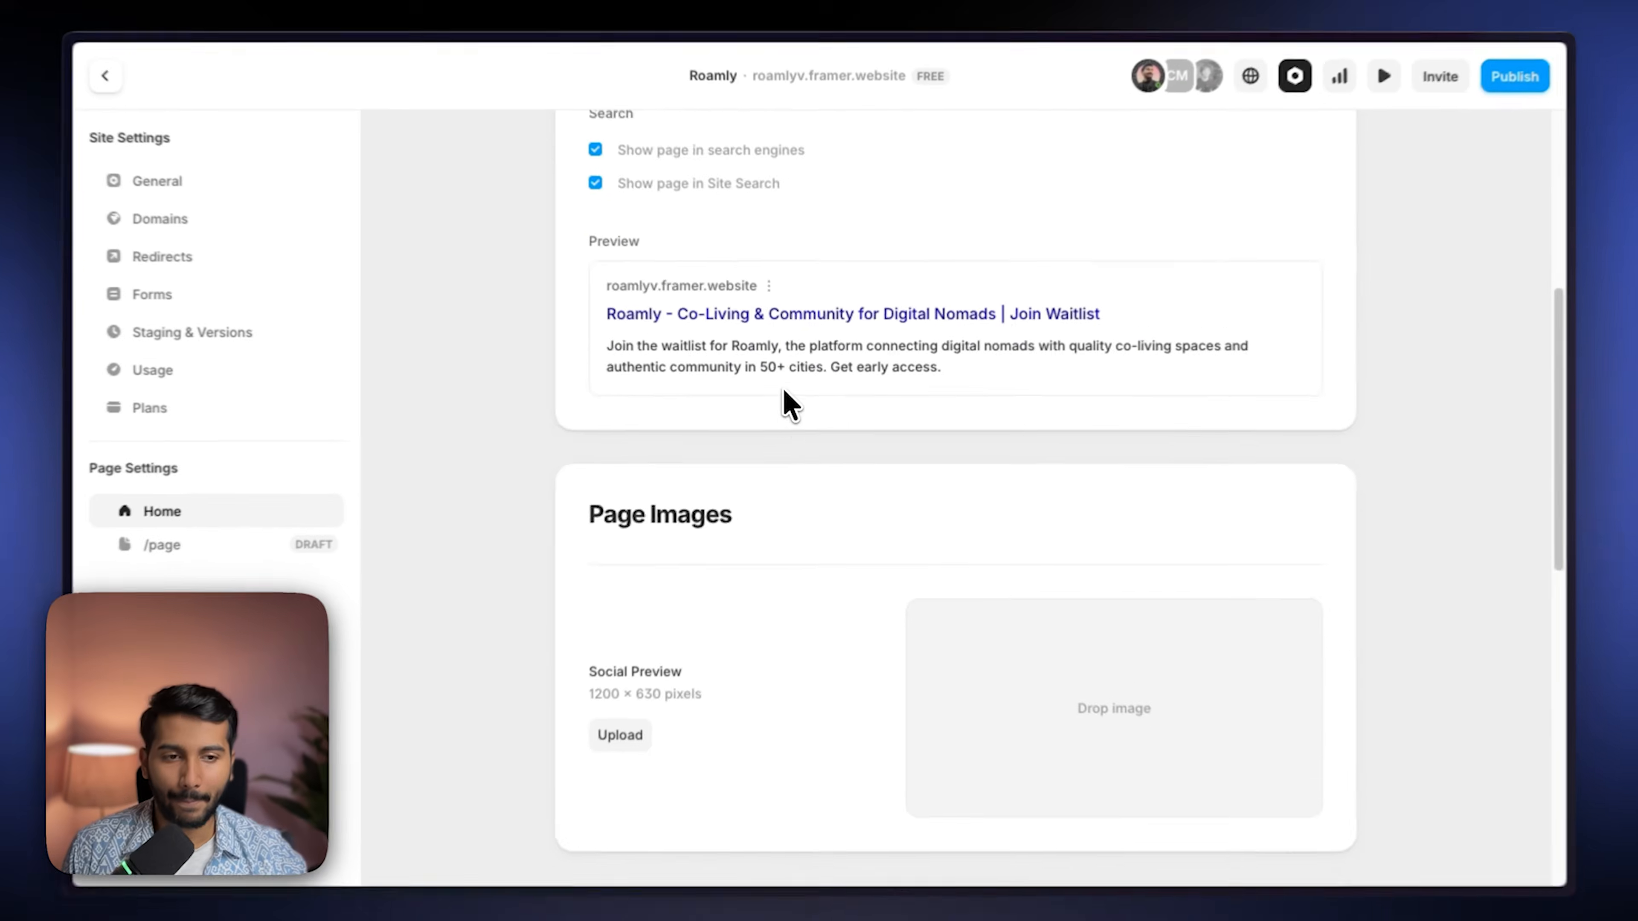
pyautogui.scroll(-6, 788, 403)
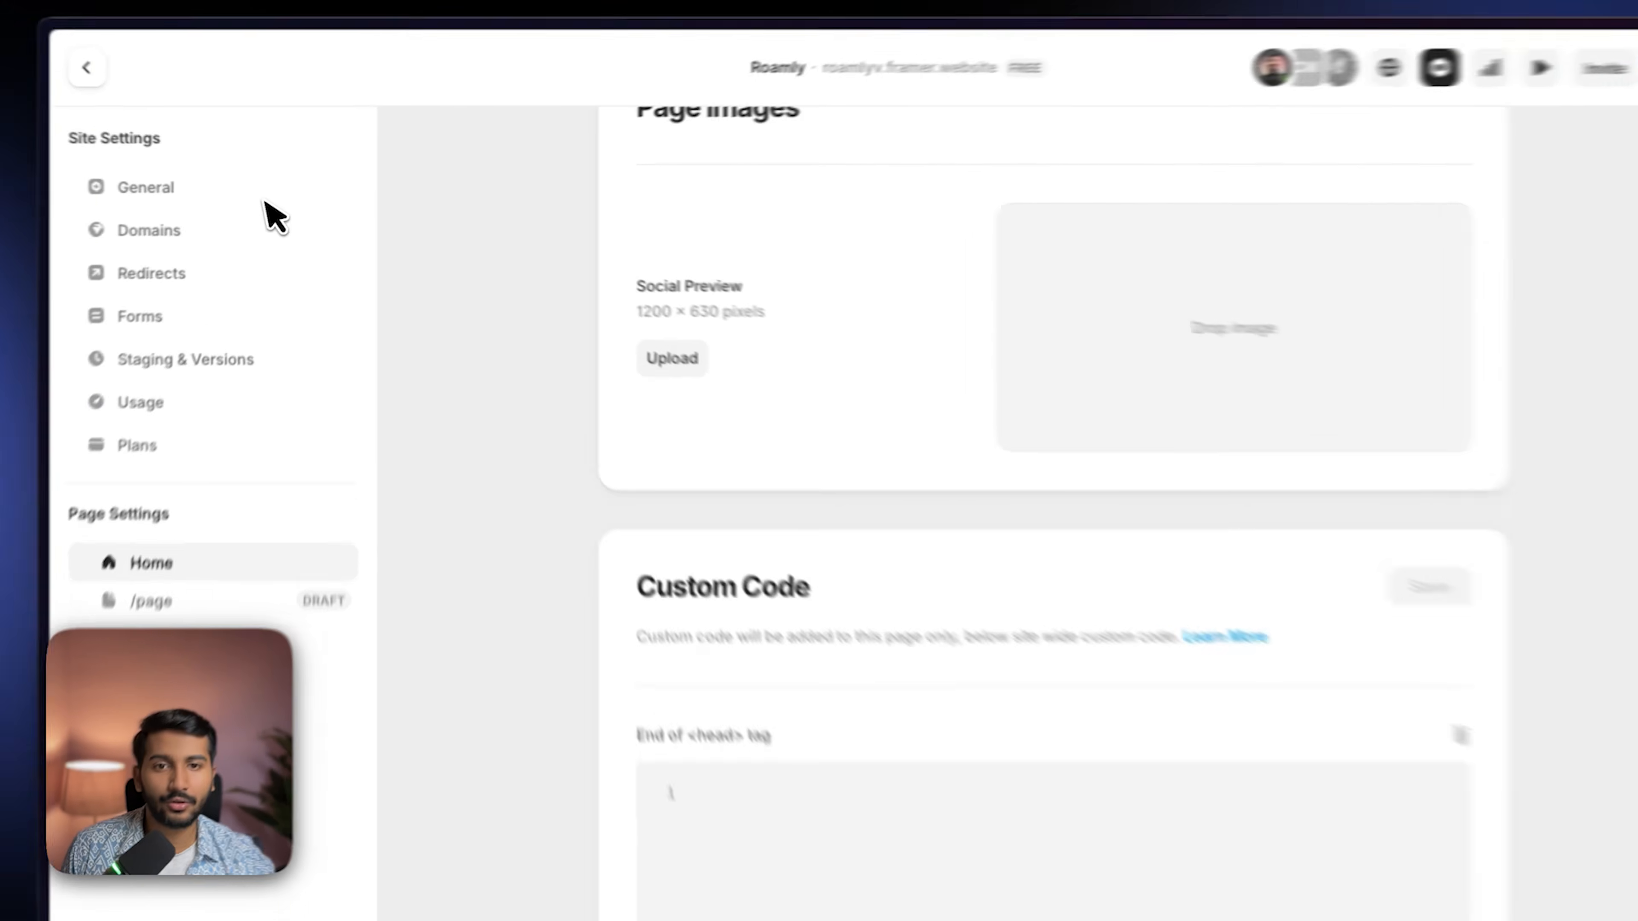
pyautogui.click(277, 190)
pyautogui.scroll(-5, 935, 483)
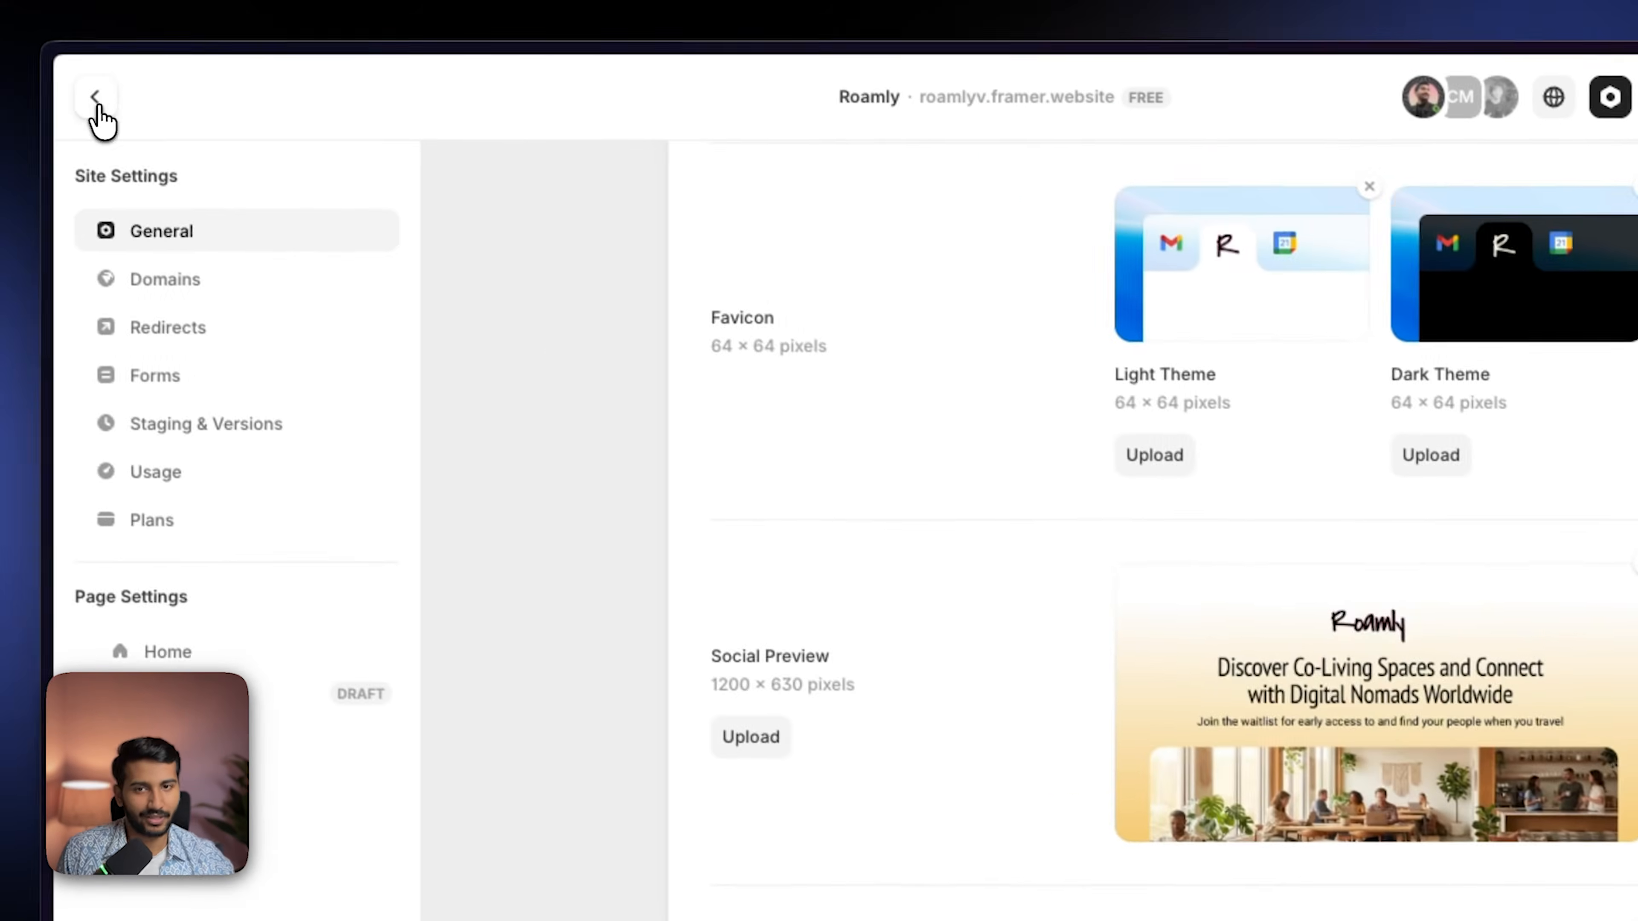
# Step: Return to the canvas and publish the latest changes to roamlyv.framer.website
pyautogui.click(99, 117)
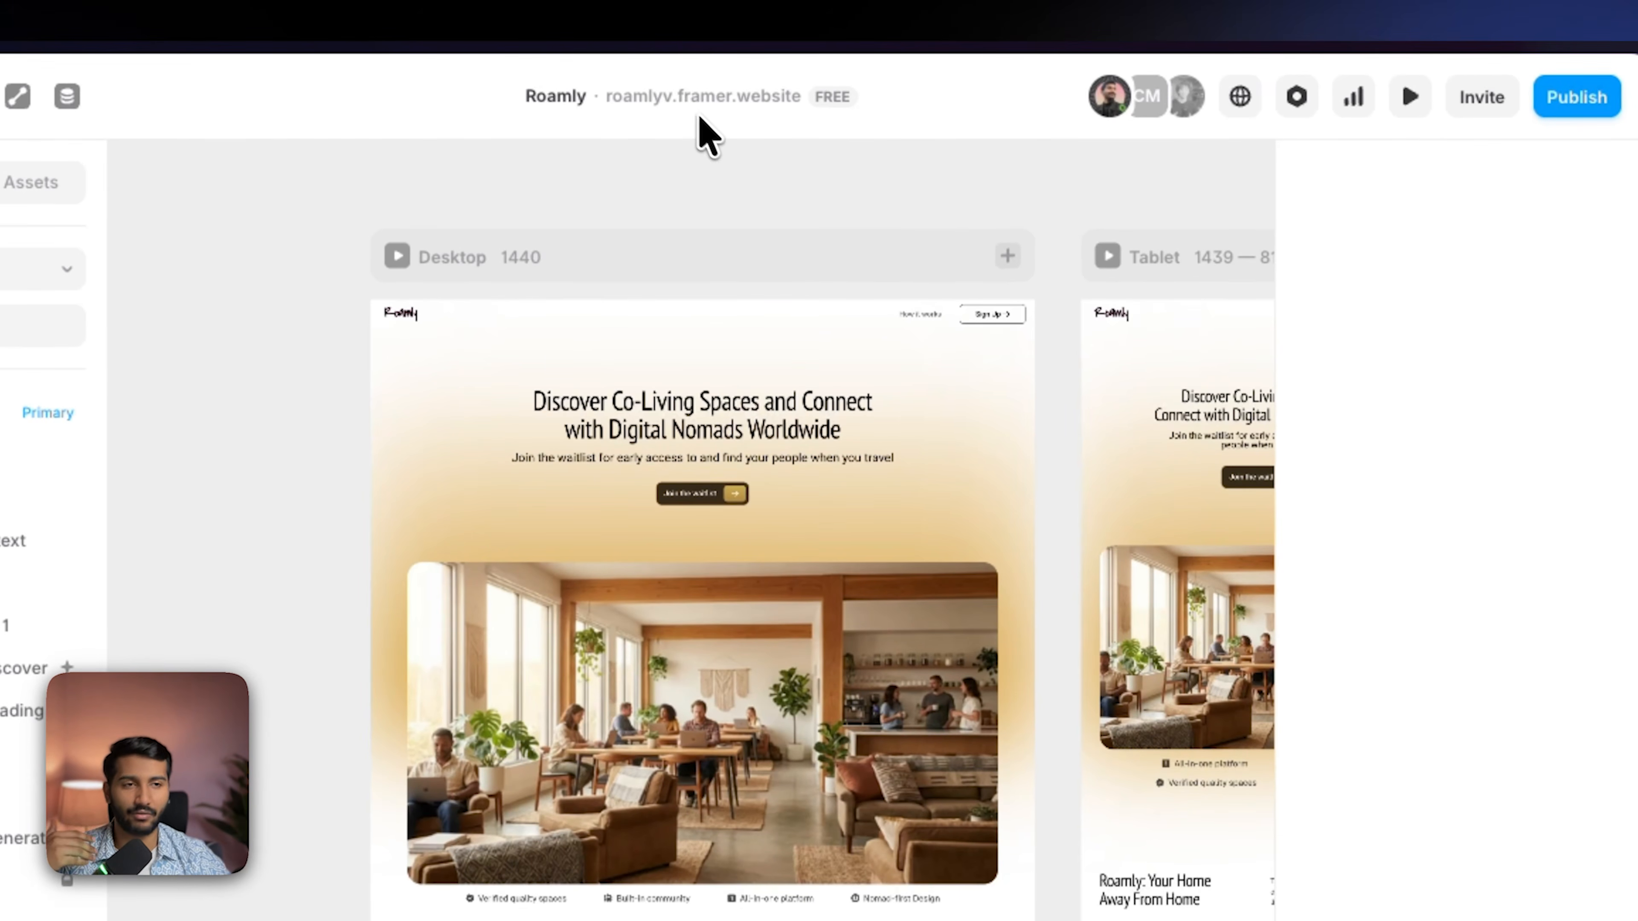
pyautogui.click(1575, 102)
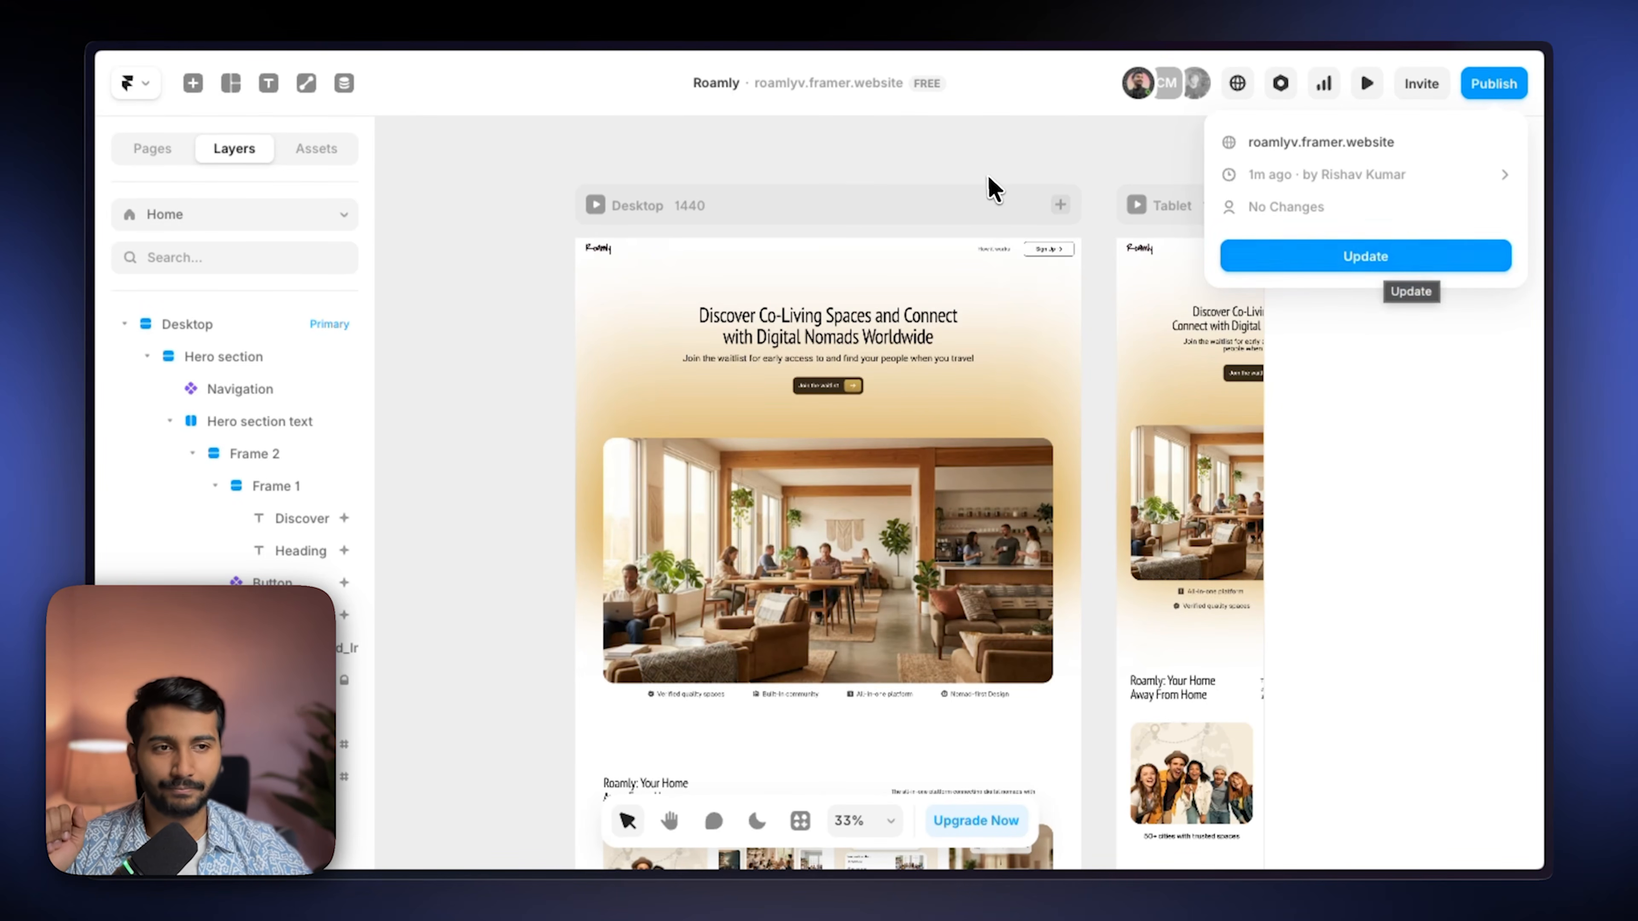
pyautogui.click(461, 289)
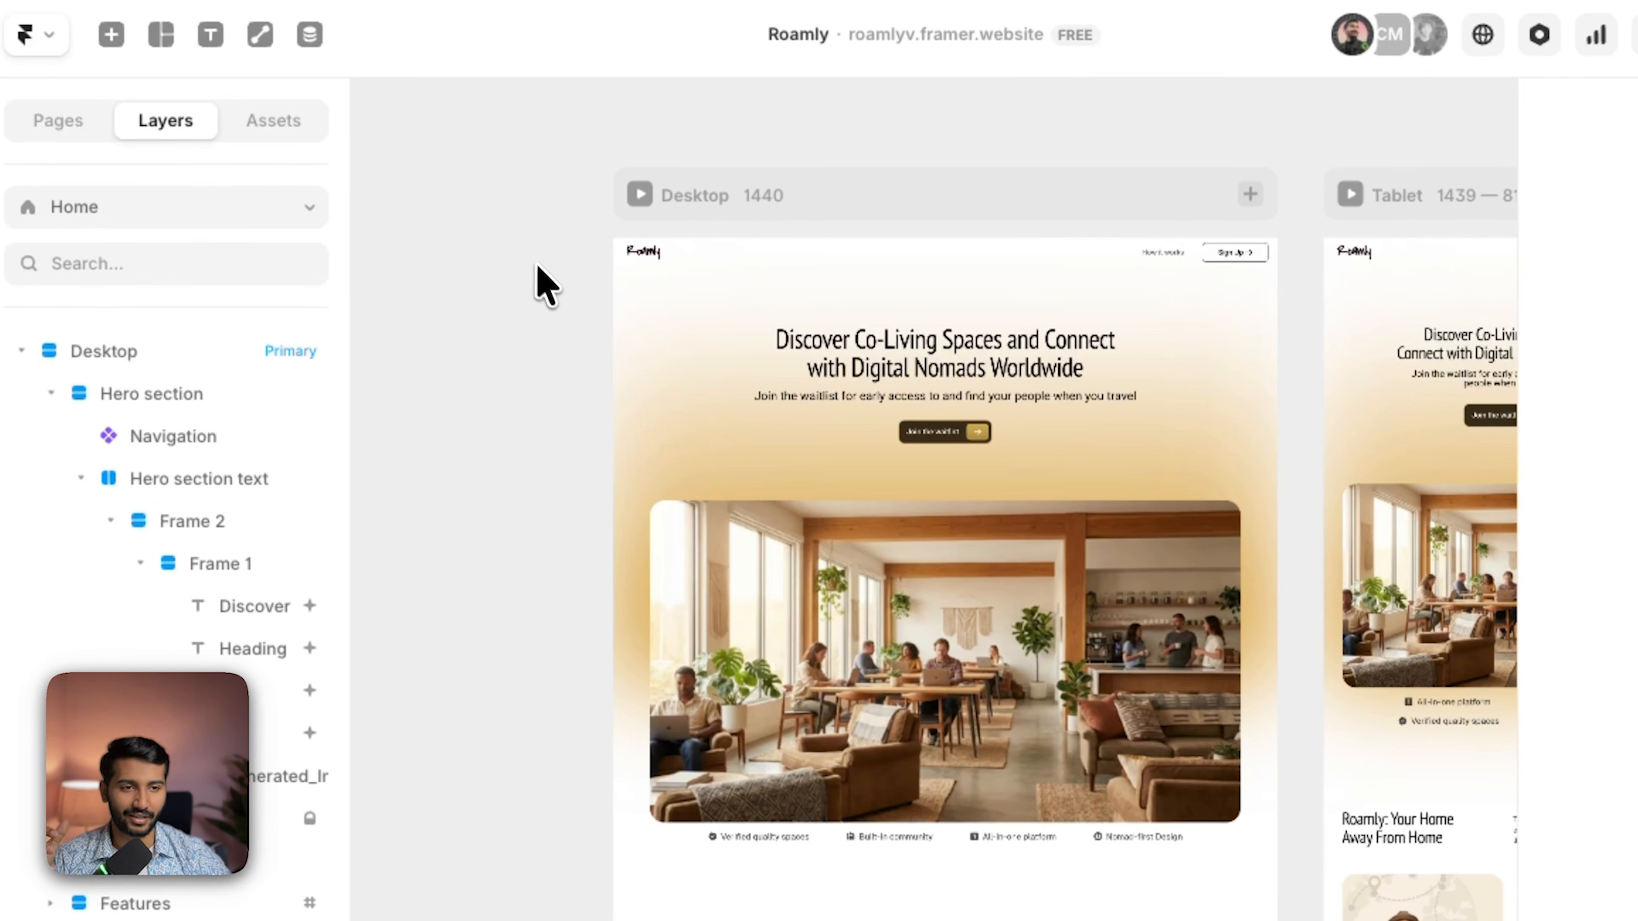
# Step: Preview the Home page from its Desktop breakpoint and set the preview to the Tablet size
pyautogui.moveTo(537, 265); pyautogui.dragTo(285, 78)
pyautogui.moveTo(845, 470); pyautogui.dragTo(935, 671)
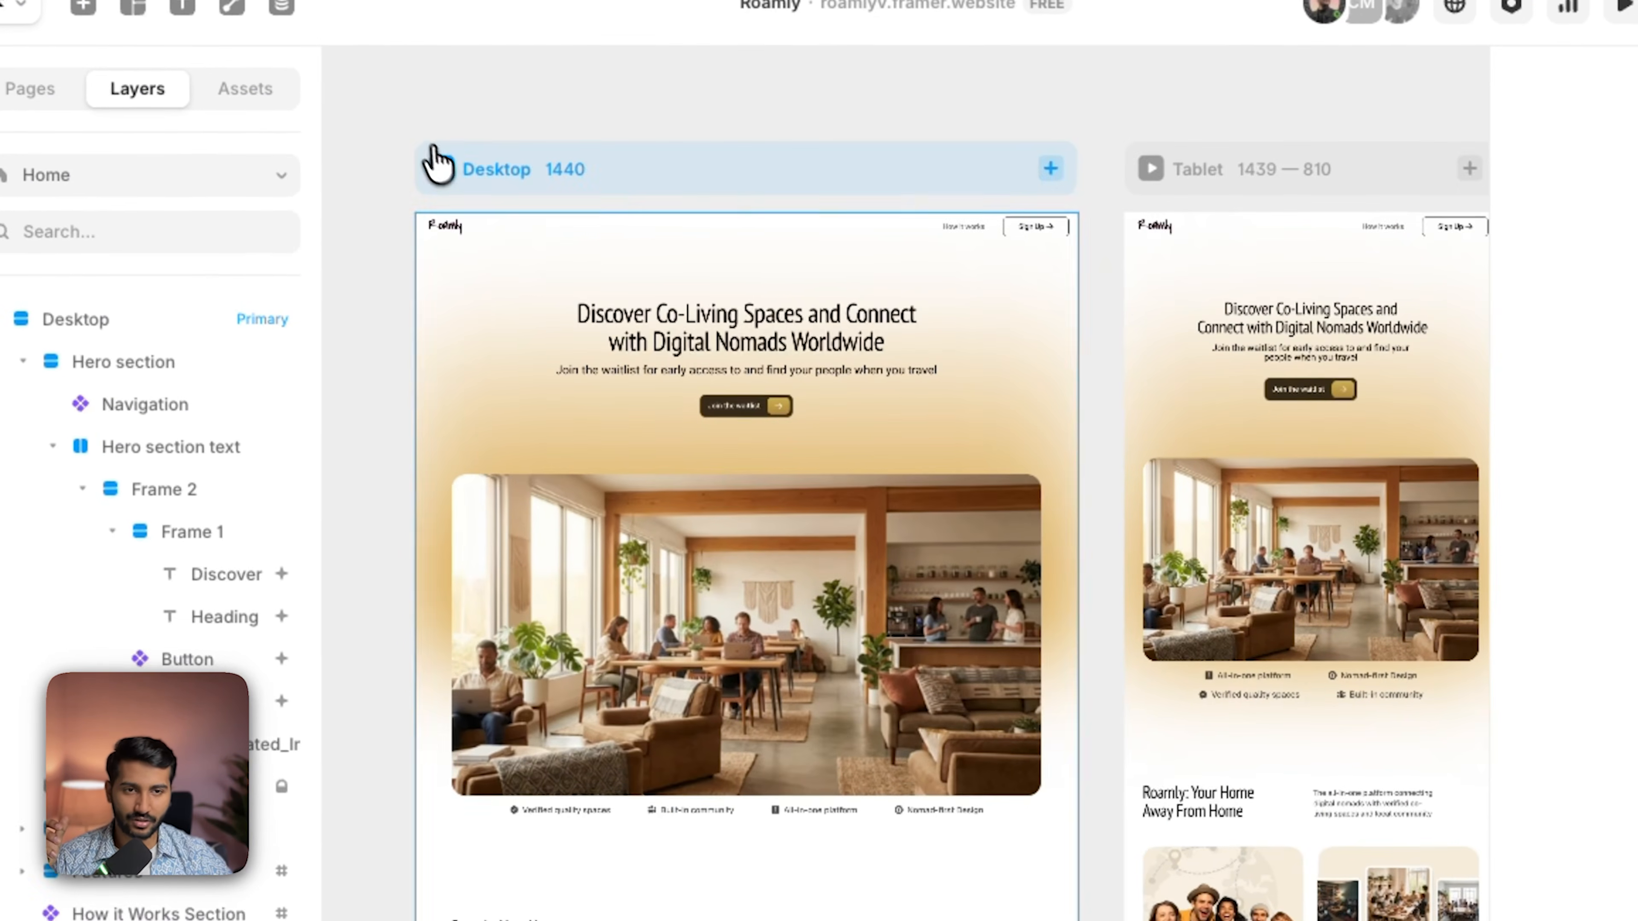
pyautogui.click(439, 165)
pyautogui.scroll(-8, 685, 423)
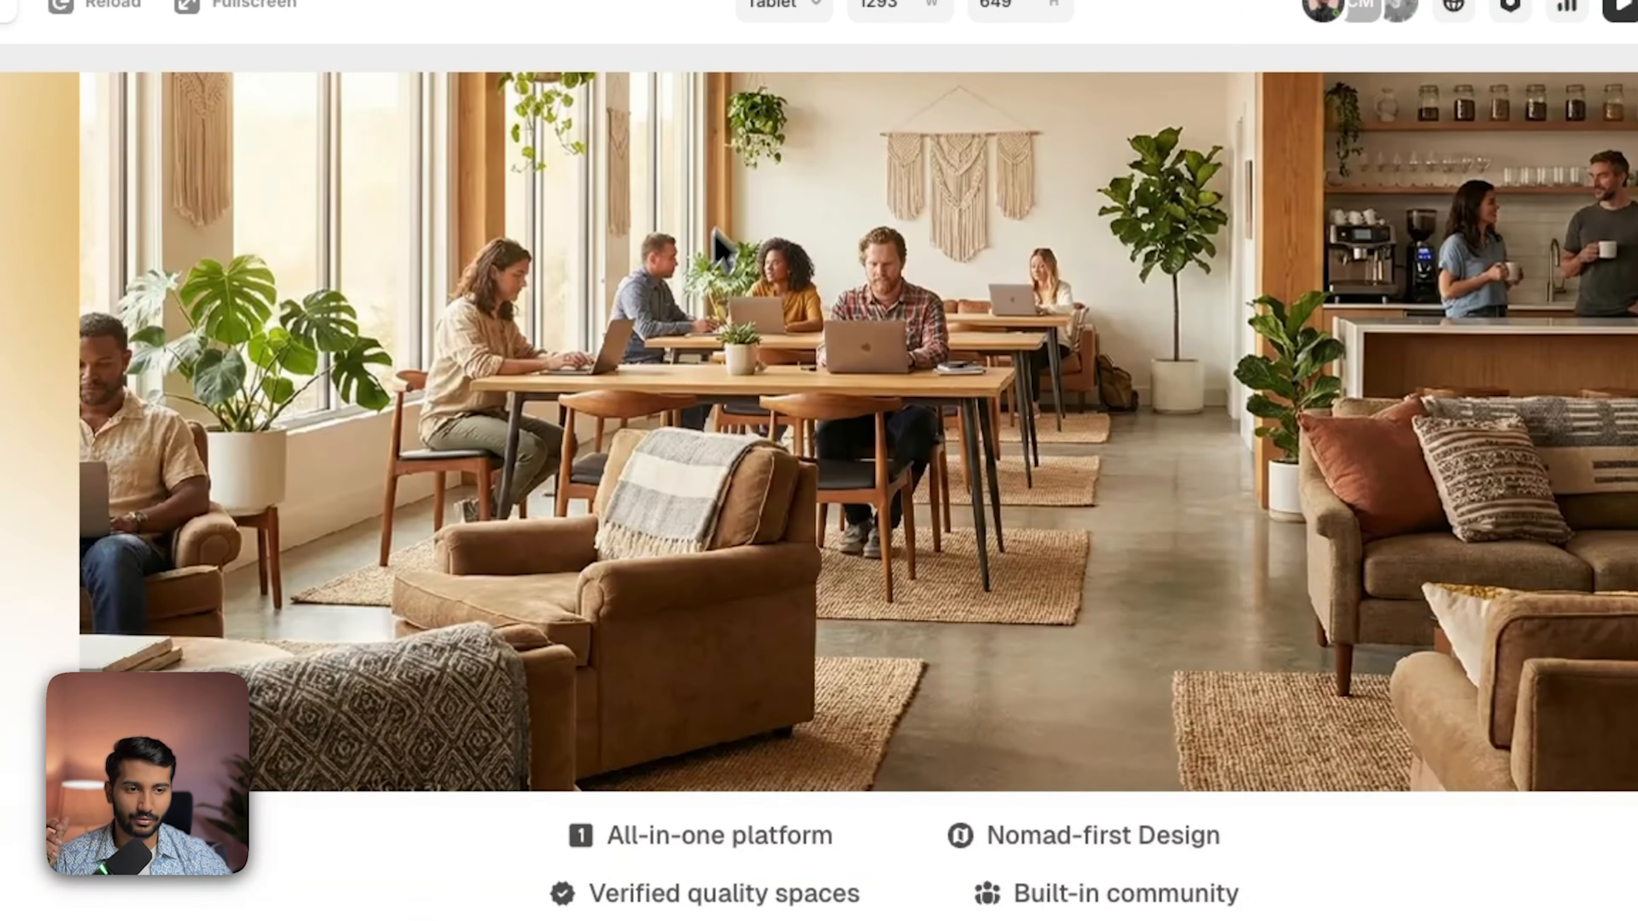
pyautogui.scroll(-5, 710, 452)
pyautogui.click(782, 3)
pyautogui.click(803, 210)
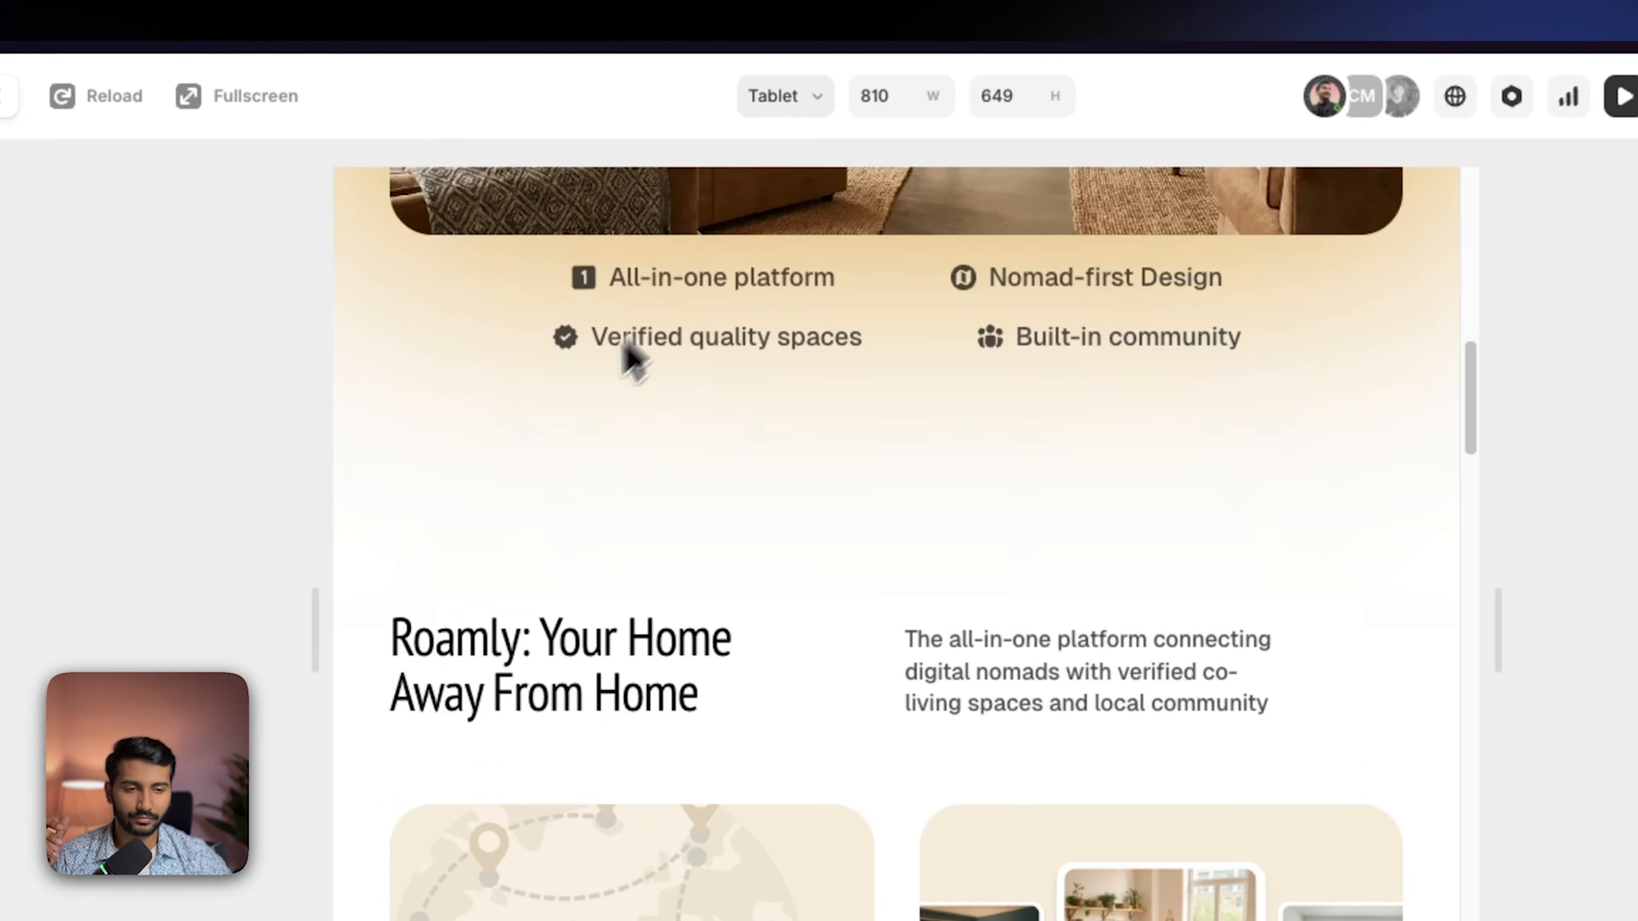
# Step: Check the tablet preview from the feature cards through the how-it-works and early-access sections to the footer, and exit the preview
pyautogui.scroll(-8, 599, 387)
pyautogui.scroll(-8, 959, 361)
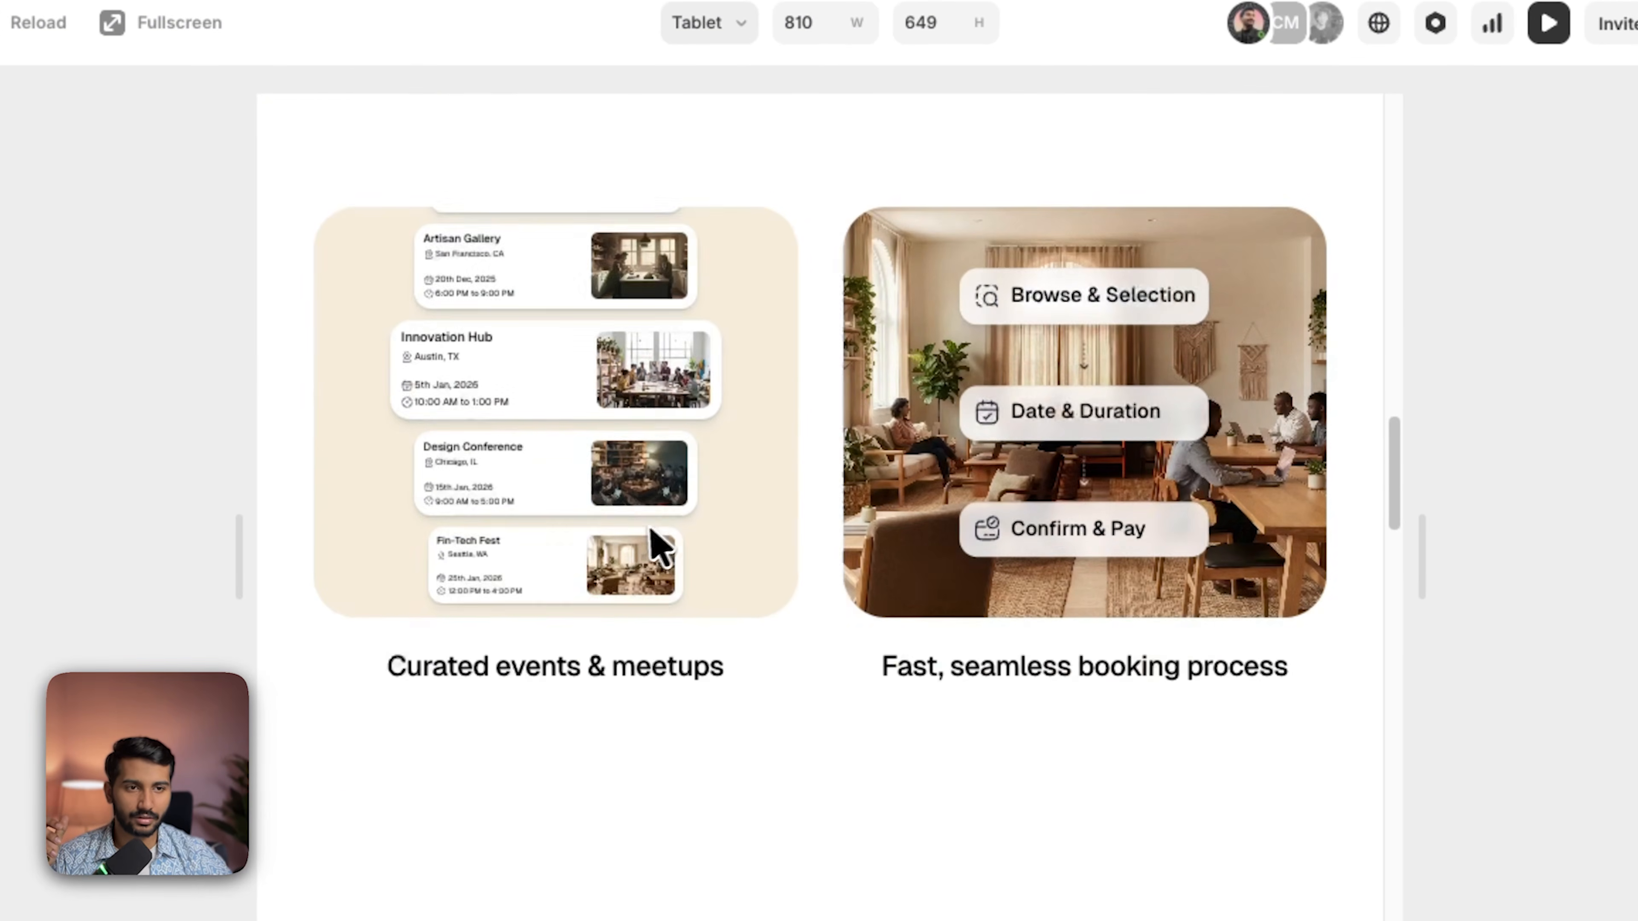
pyautogui.scroll(-8, 724, 410)
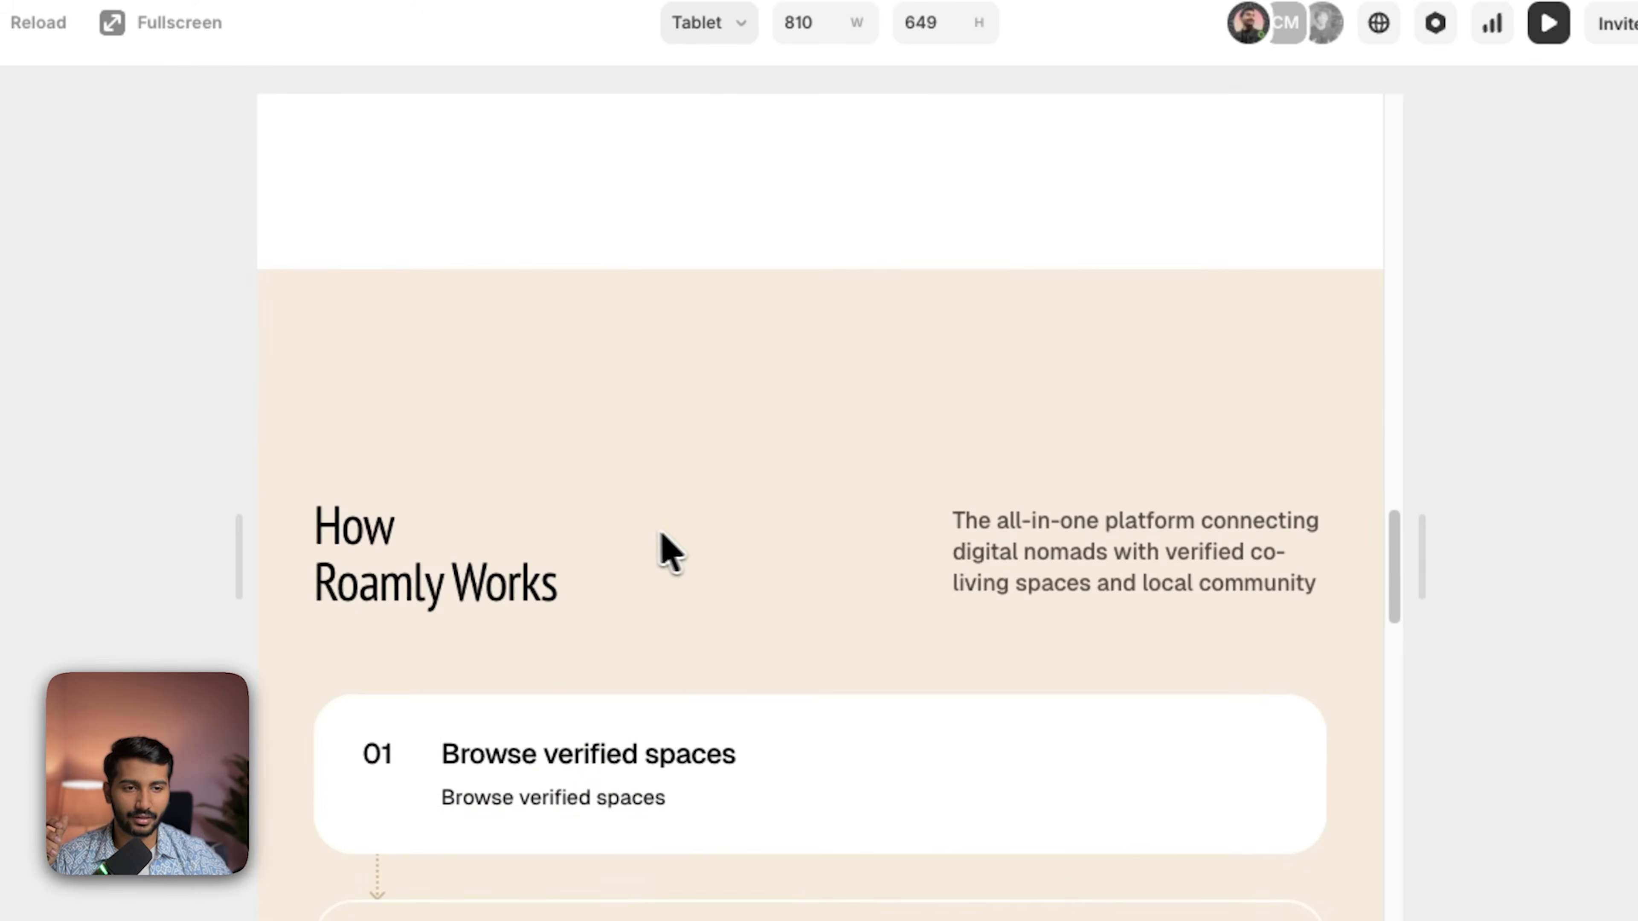
pyautogui.scroll(-5, 670, 419)
pyautogui.scroll(-5, 732, 523)
pyautogui.scroll(-10, 733, 516)
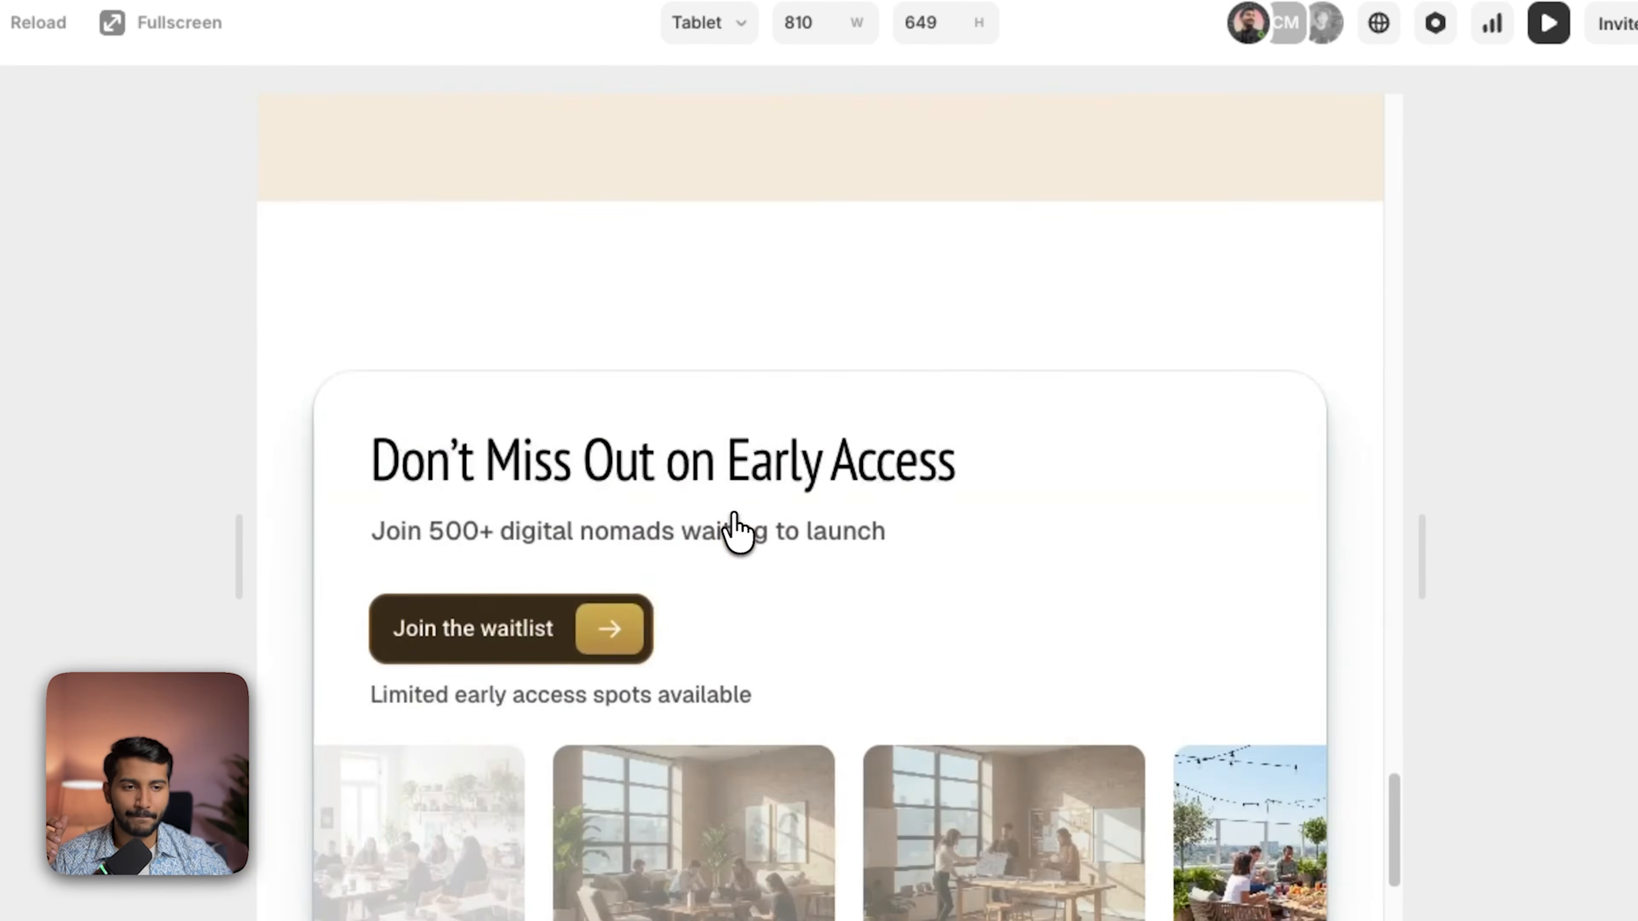
pyautogui.scroll(5, 645, 387)
pyautogui.scroll(-10, 576, 459)
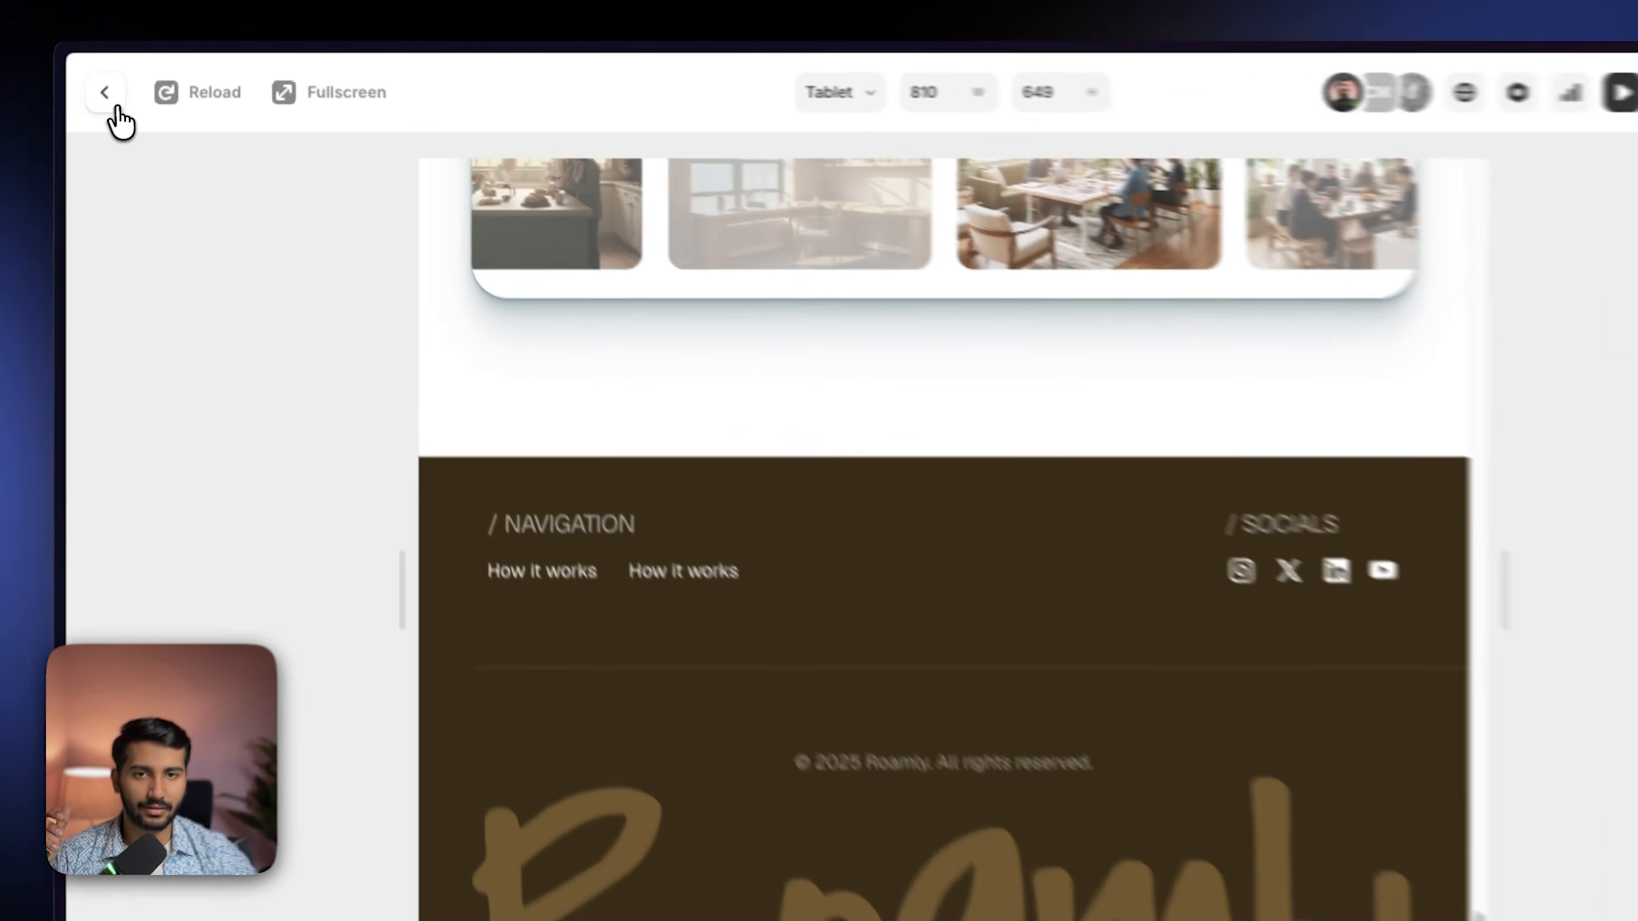
pyautogui.click(126, 83)
# Step: Inspect the link fields of the Footer component in the Desktop breakpoint and deselect it
pyautogui.scroll(-10, 732, 419)
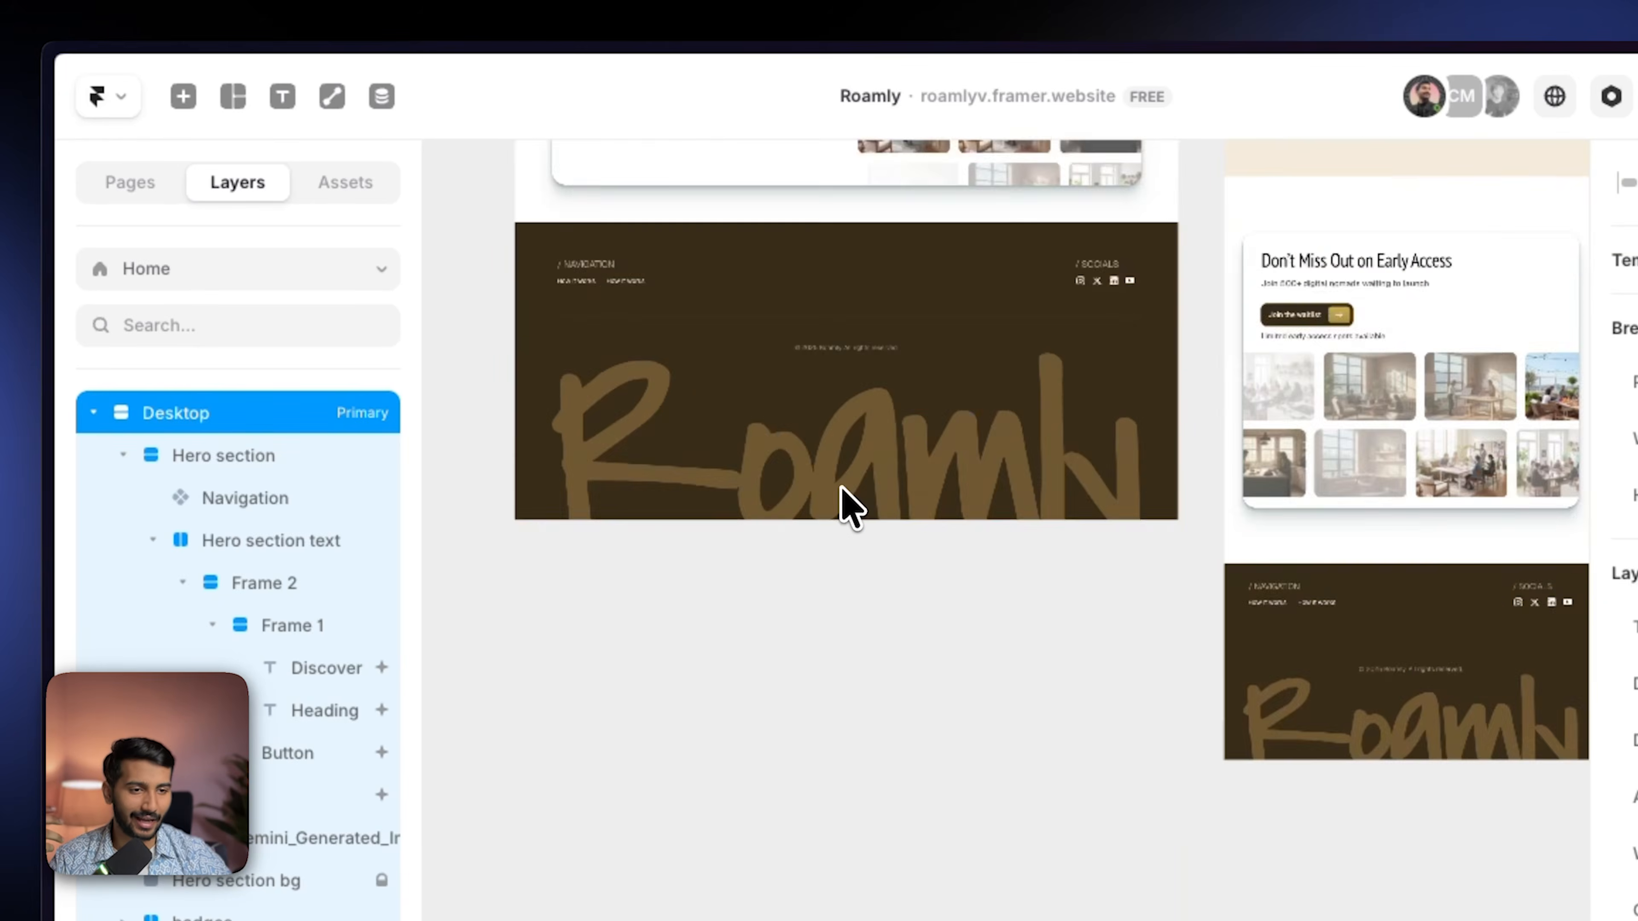
pyautogui.scroll(3, 843, 505)
pyautogui.click(1138, 297)
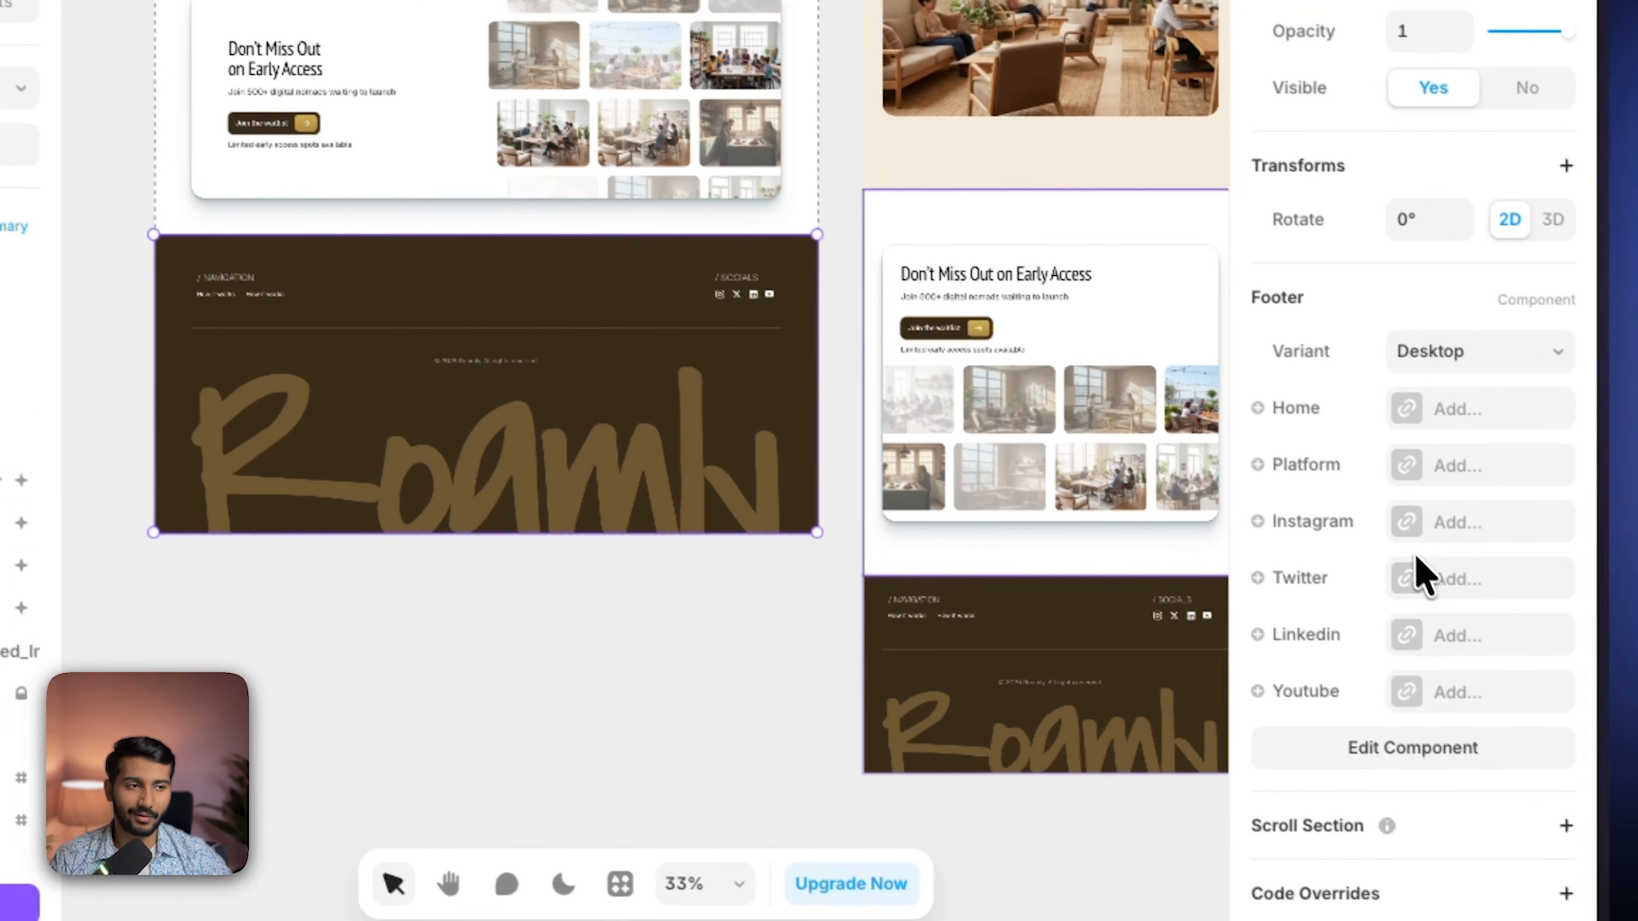
pyautogui.click(606, 700)
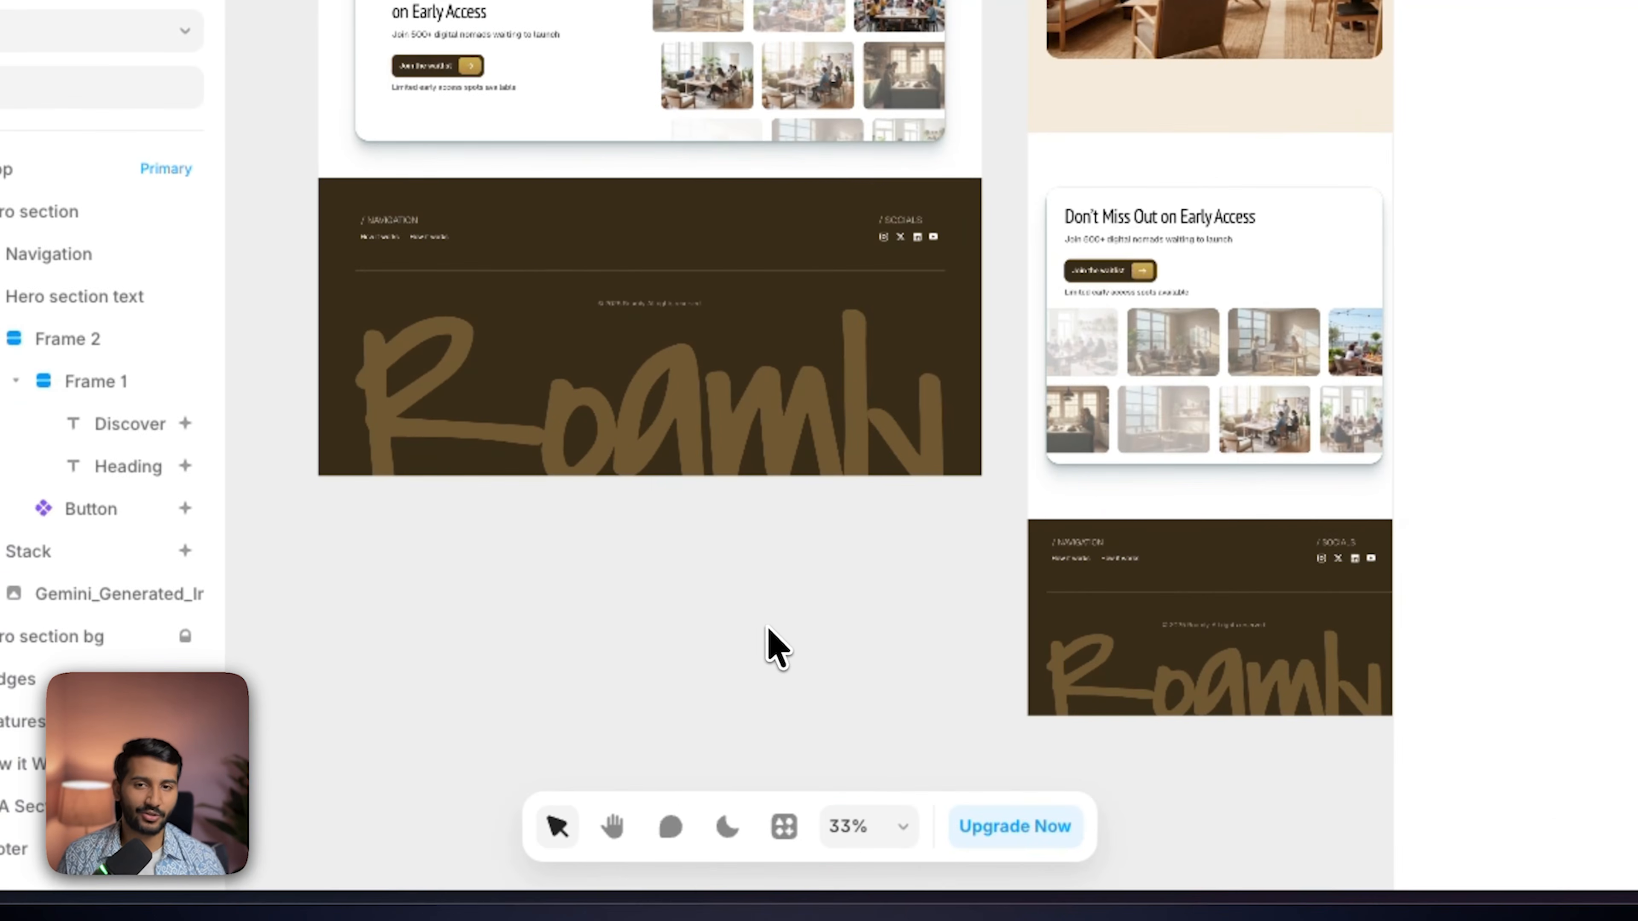